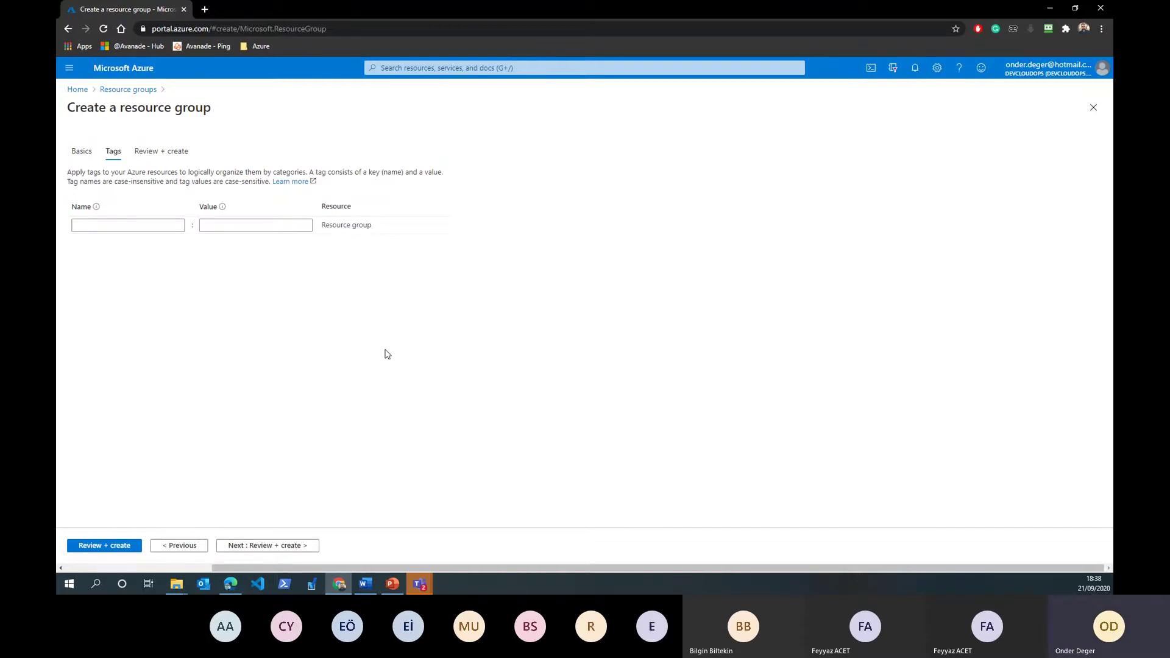
Create the resource group Lab without tags, and open it from the refreshed resource group list.
click(292, 546)
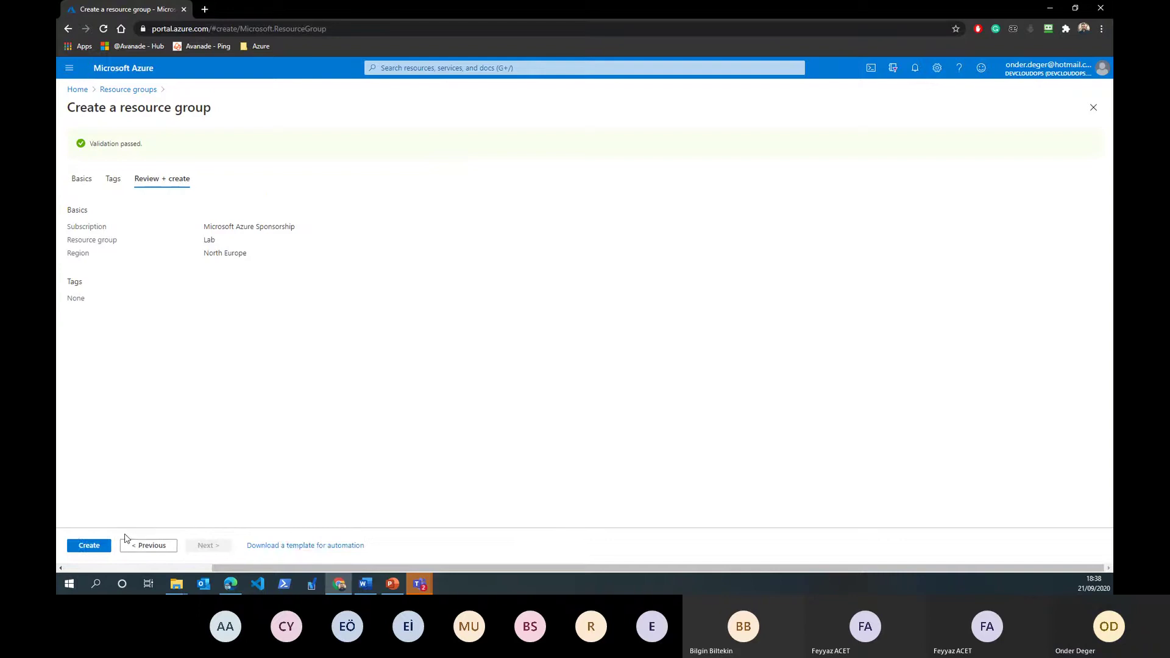
click(99, 545)
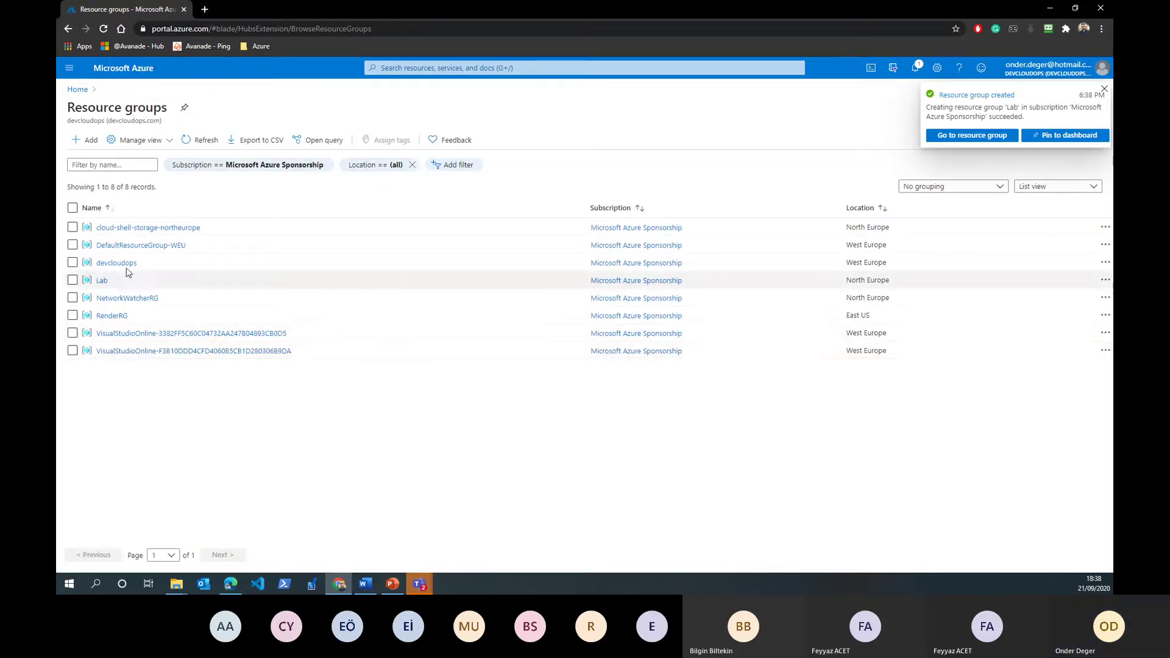
click(203, 141)
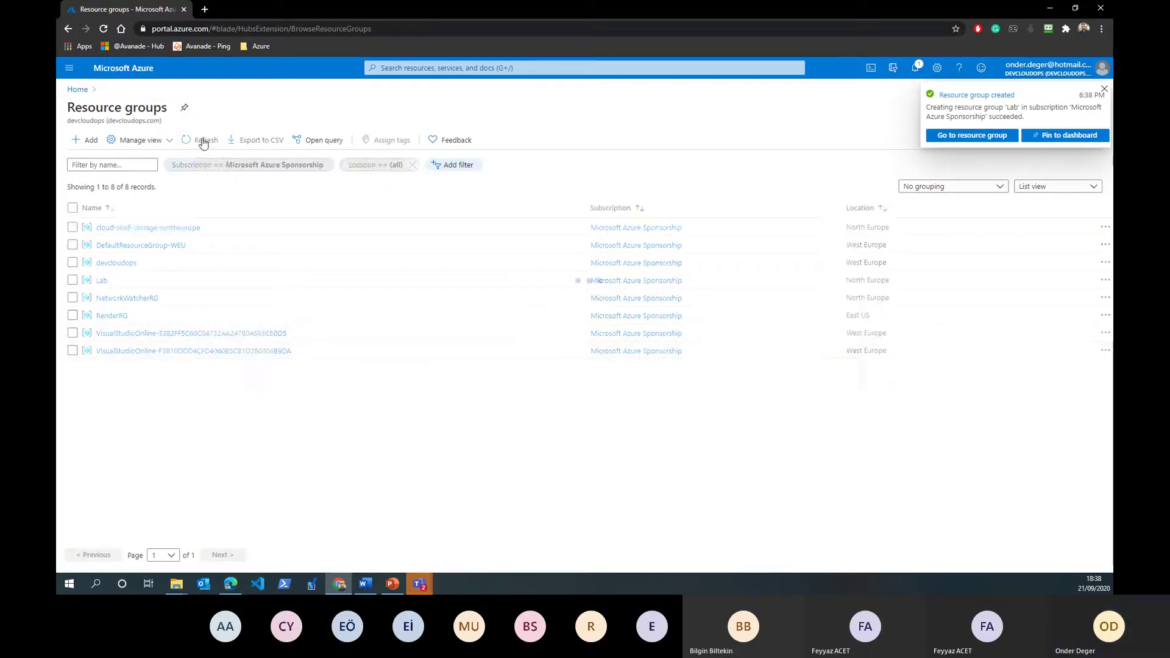
click(101, 281)
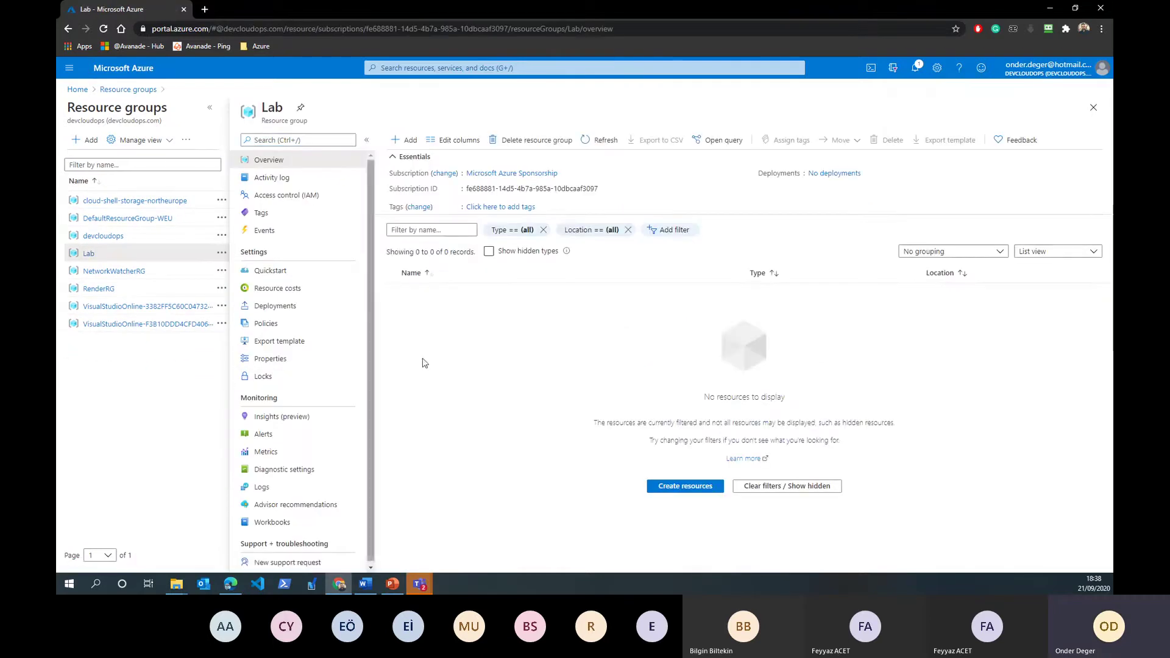
Start adding a resource to Lab, search the Marketplace for SQL Data, and open the SQL Database offering.
click(404, 140)
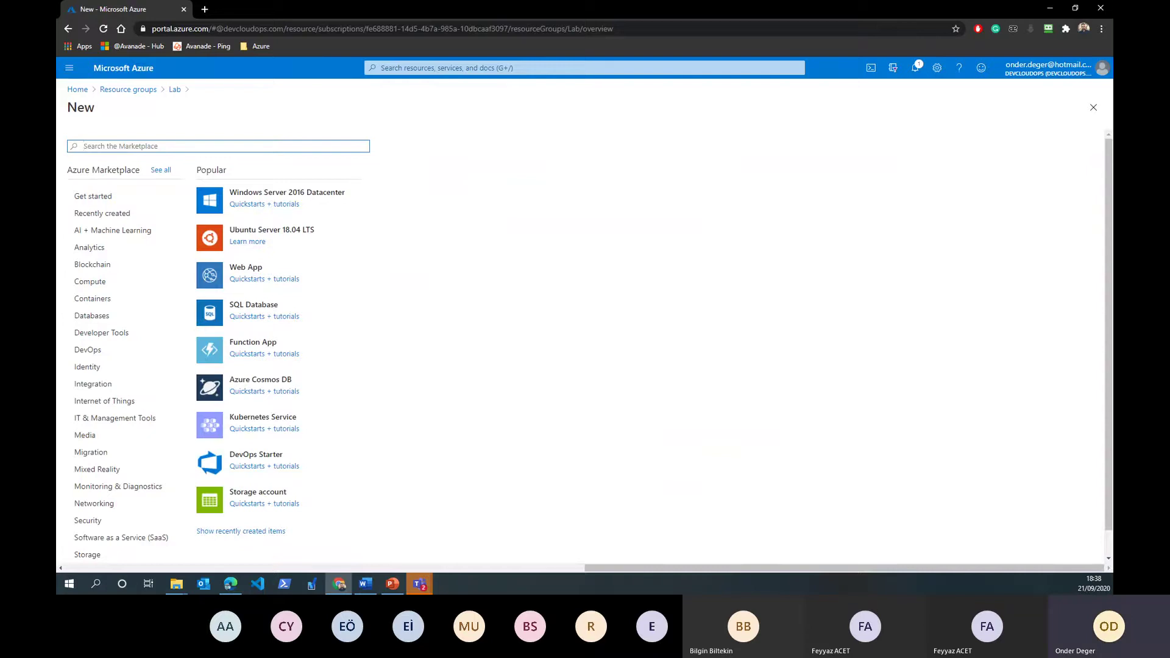
key(alt+Tab)
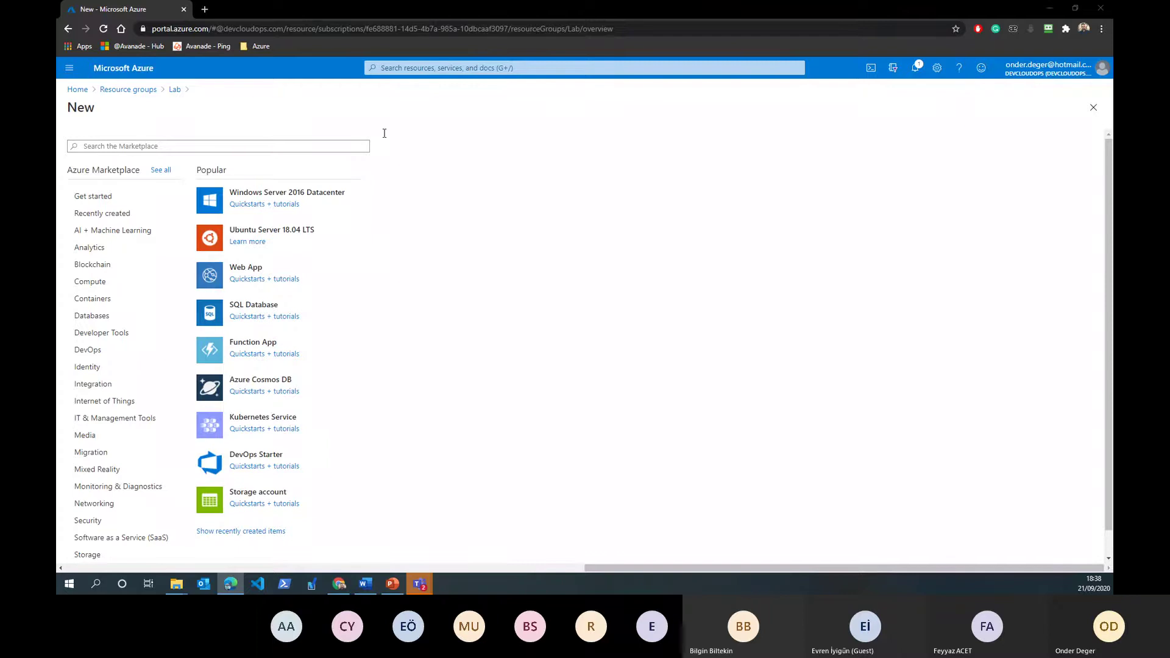
click(345, 145)
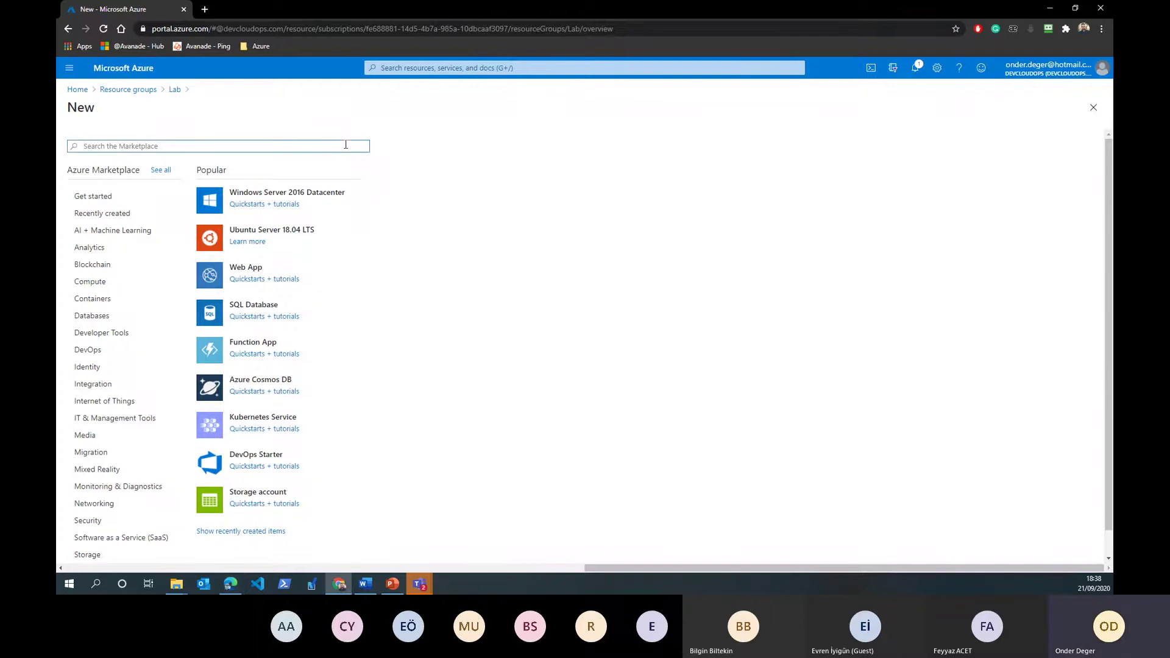
text(SQL)
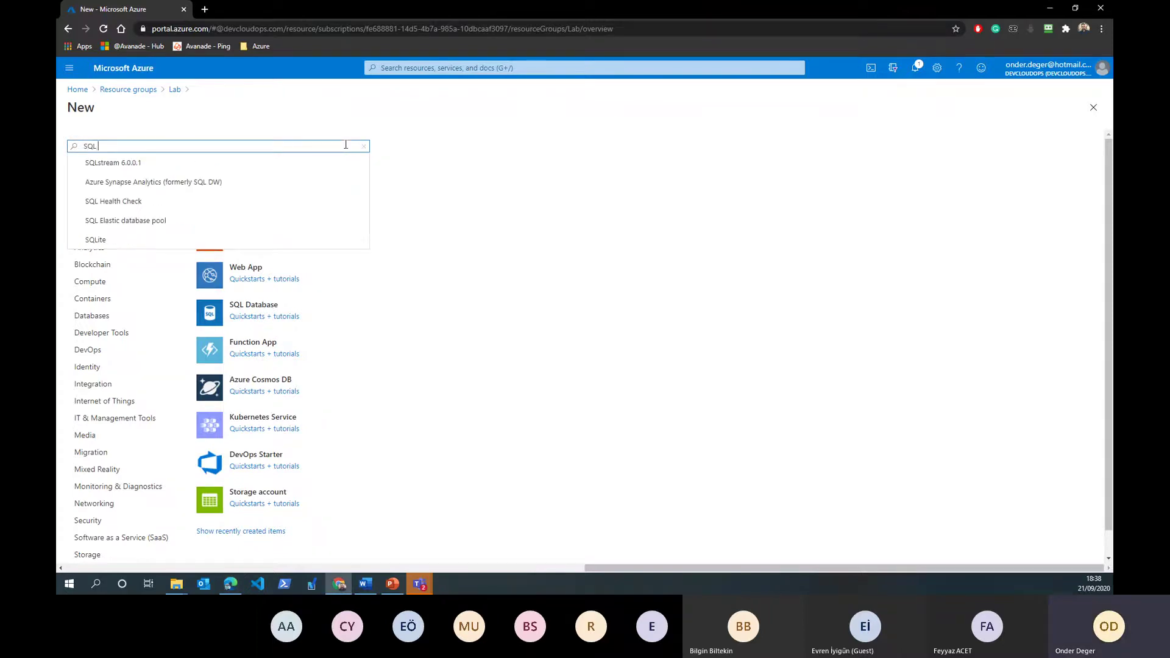
text( Data)
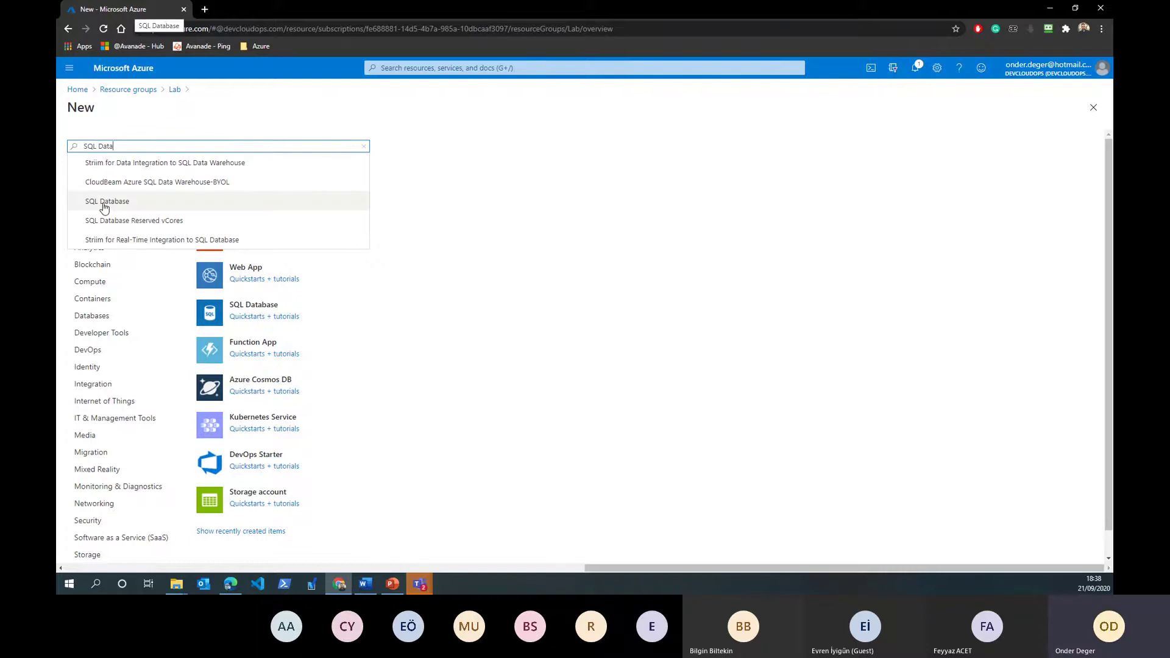
click(140, 203)
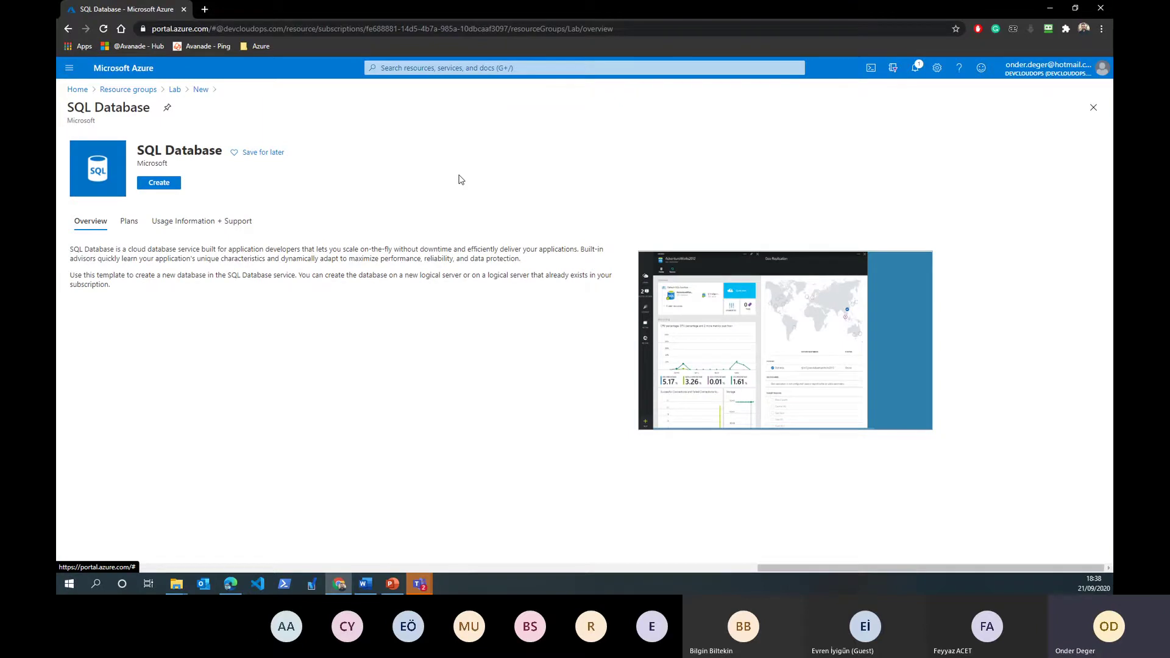
Return to Lab, start adding a resource again, and show all Marketplace offerings in the Compute category.
click(175, 90)
click(406, 140)
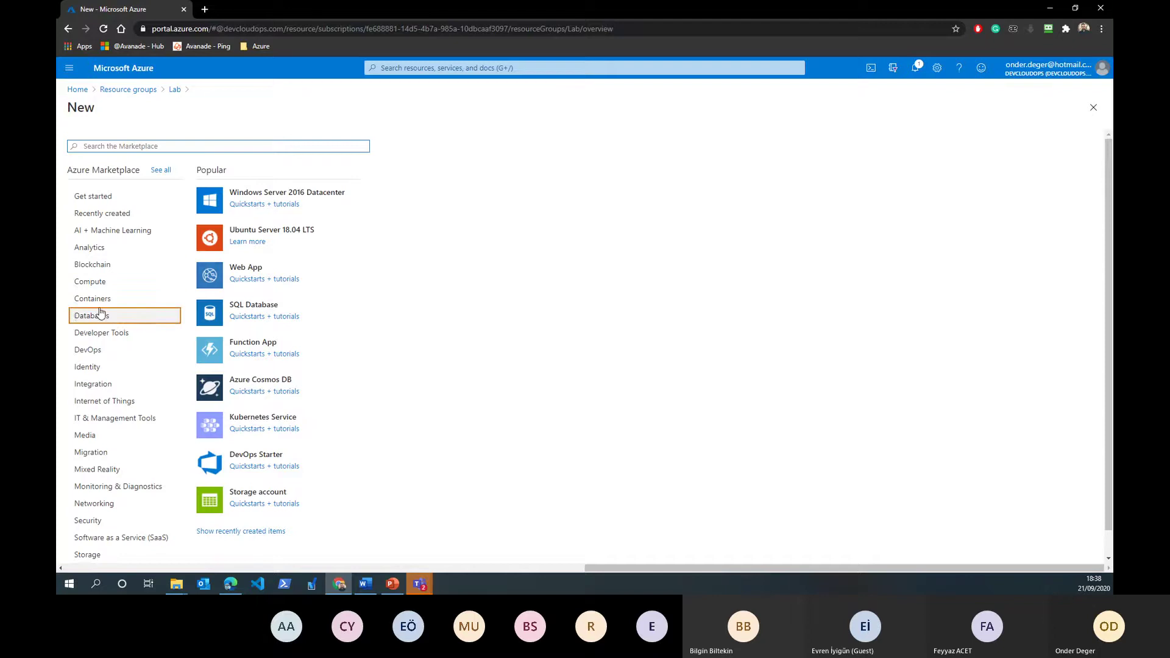
click(101, 281)
scroll(271, 369, down, 1)
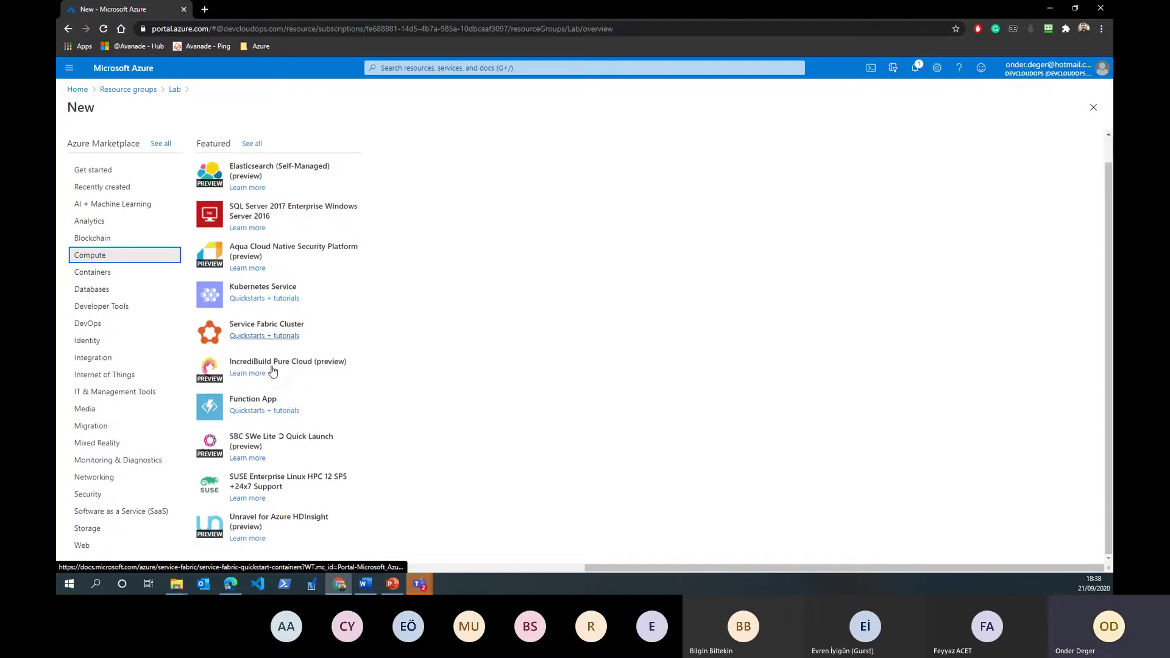
scroll(273, 371, up, 1)
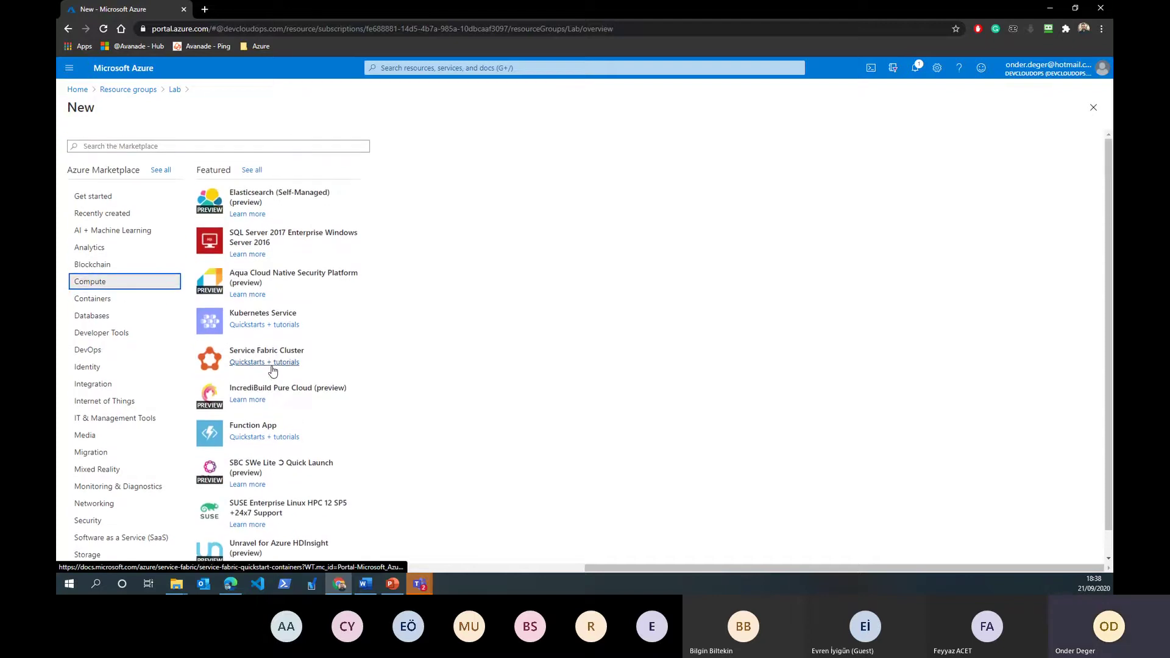
click(254, 177)
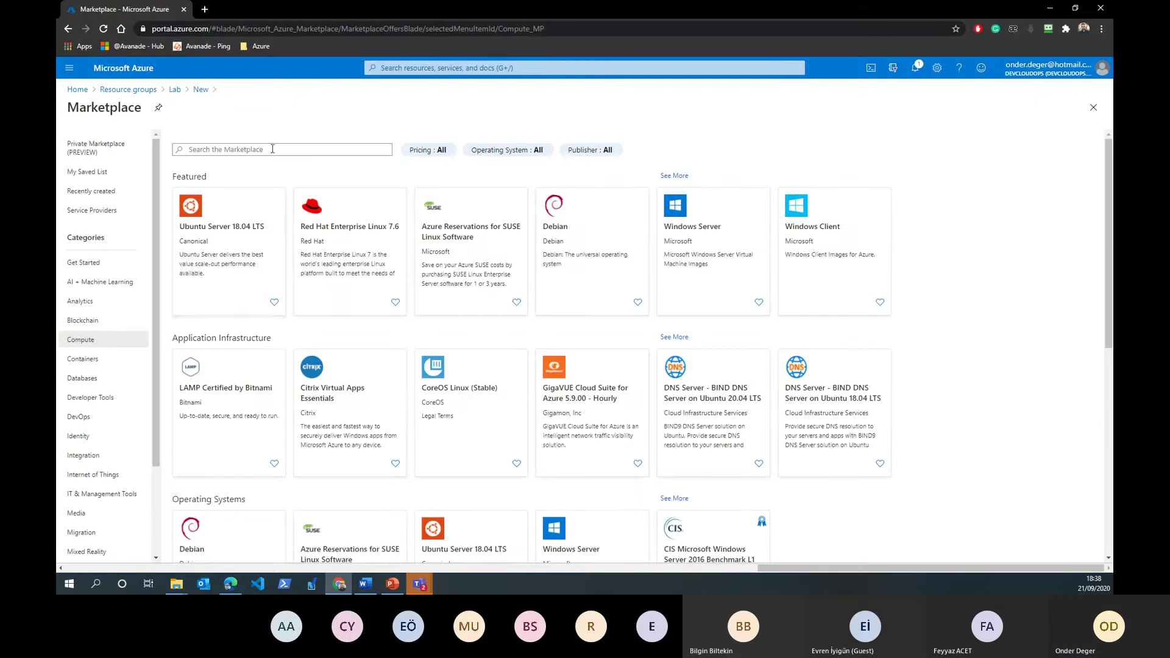
Search the Compute offerings for sql, and replace that query with windows server.
click(272, 149)
text(sql)
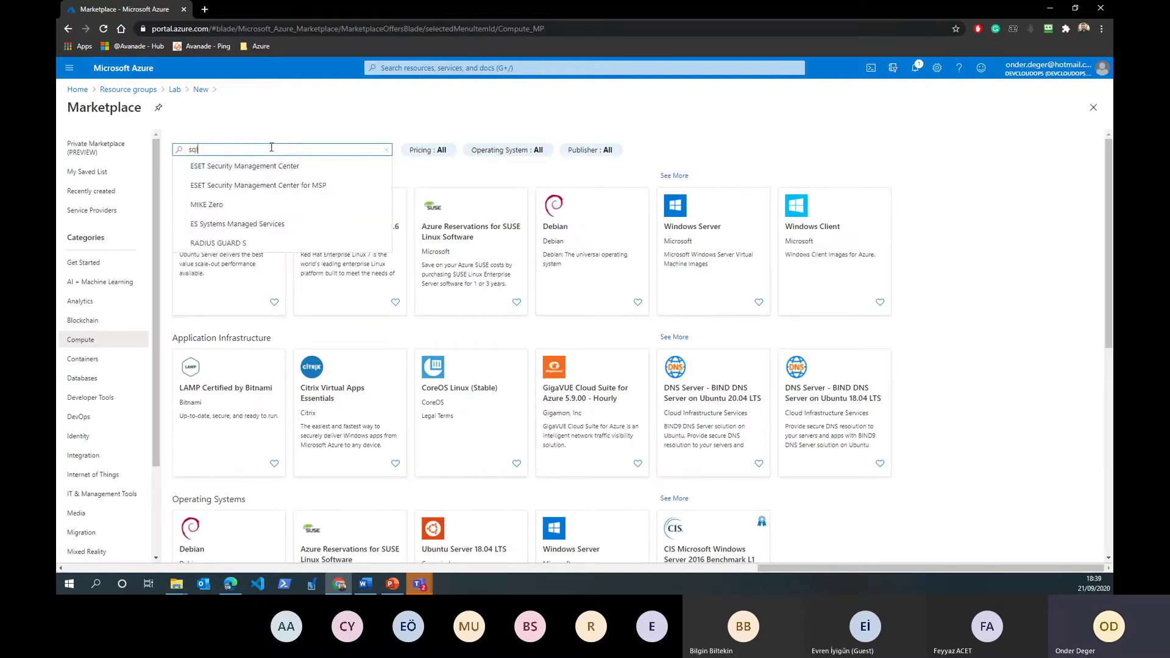
key(BackSpace)
key(BackSpace)
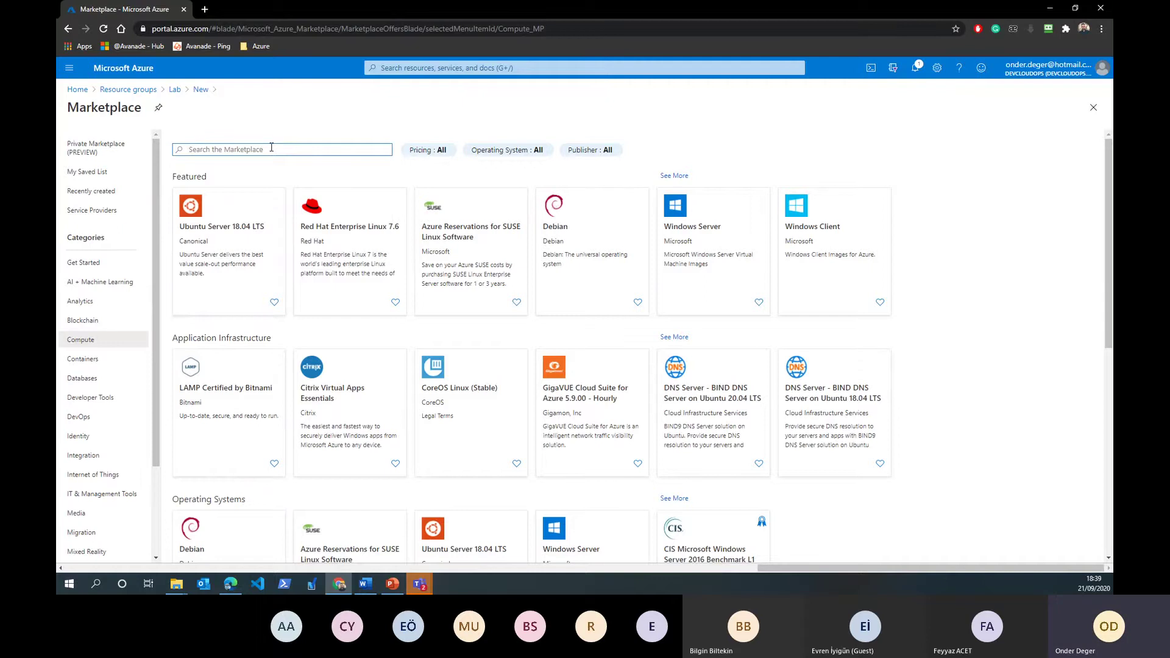
text(windows server)
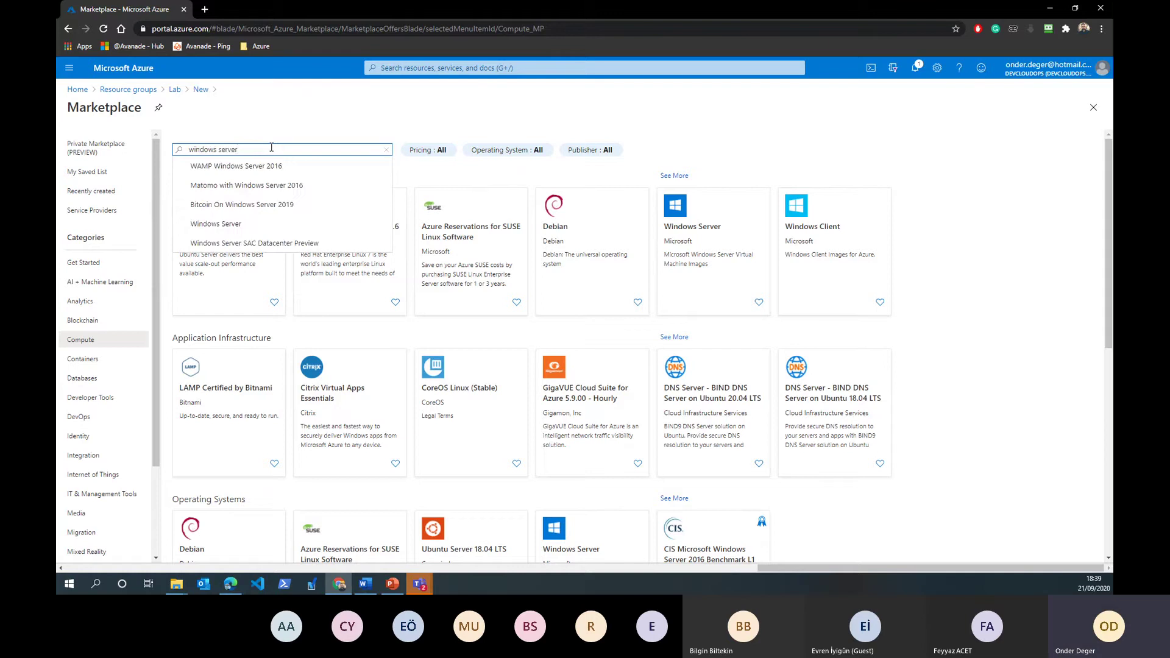
Change the Marketplace query to sql server and choose the suggestion SQL Server 2017 Ent w/ VulnerabilityAssessment.
key(BackSpace)
key(BackSpace)
key(BackSpace)
key(BackSpace)
key(BackSpace)
key(BackSpace)
key(BackSpace)
key(BackSpace)
key(BackSpace)
key(BackSpace)
key(BackSpace)
key(BackSpace)
key(BackSpace)
key(BackSpace)
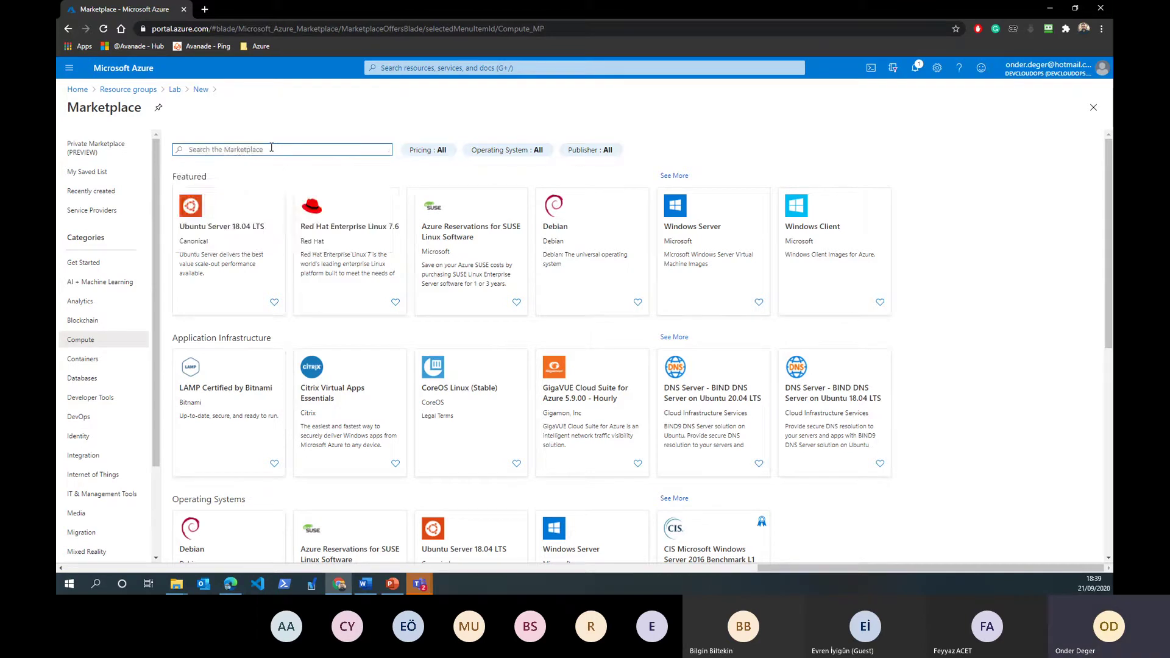
text(scl server)
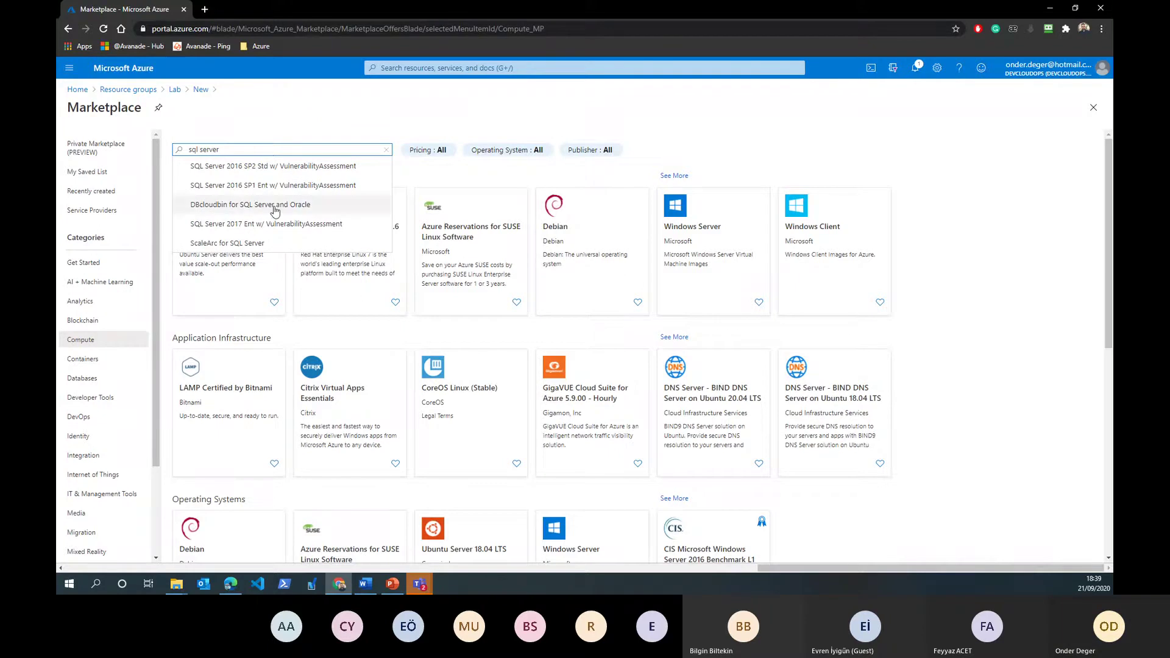
click(284, 224)
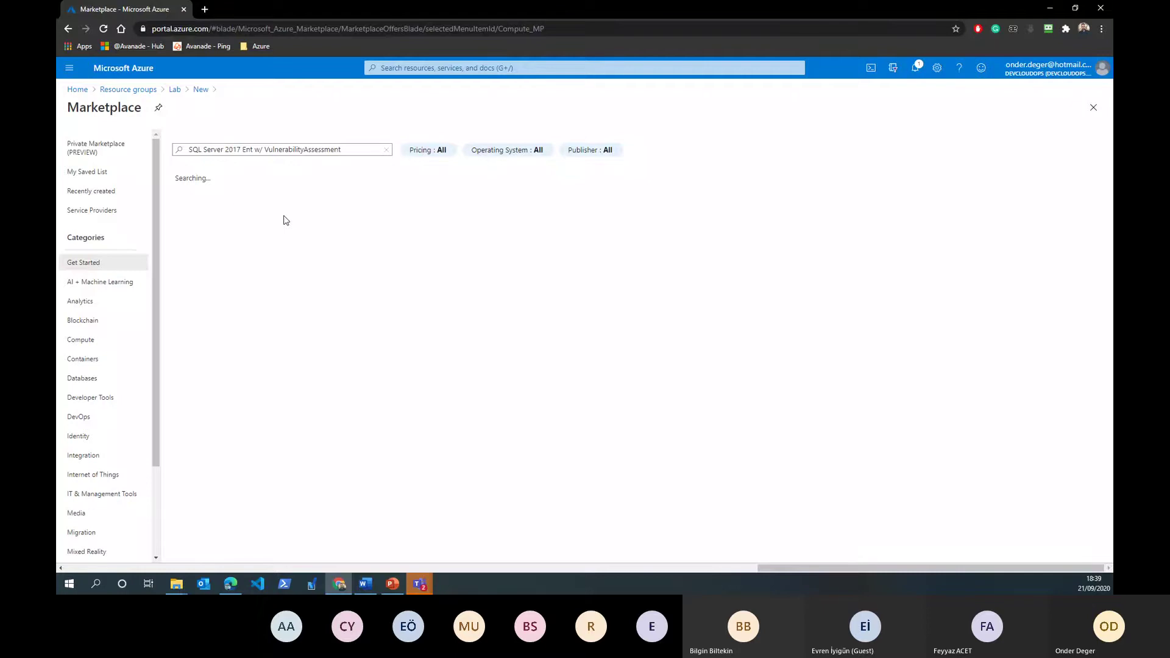
Replace the Marketplace query with the suggested Windows Server entry and load more of its results.
triple_click(317, 149)
key(BackSpace)
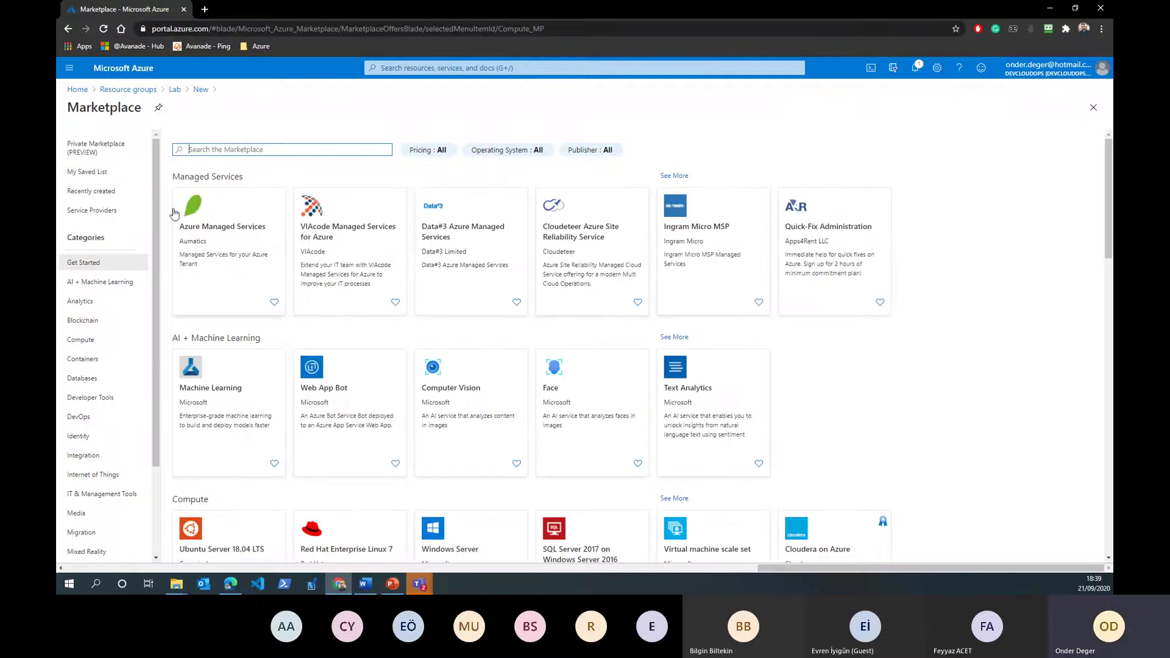
text(windows)
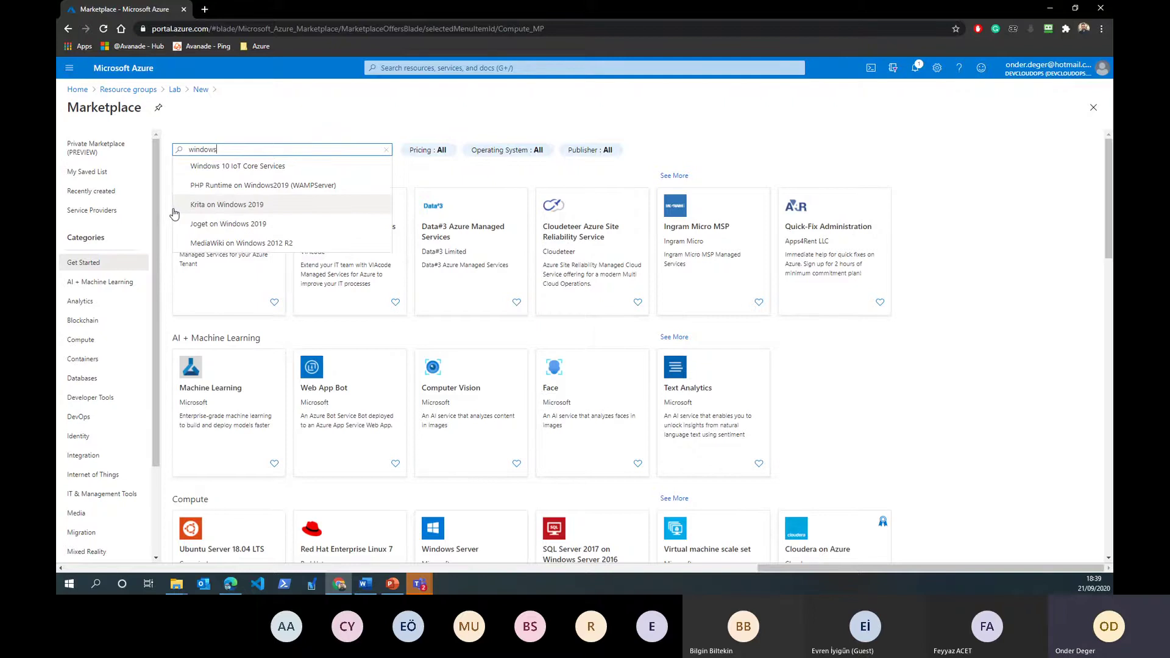
text( ser)
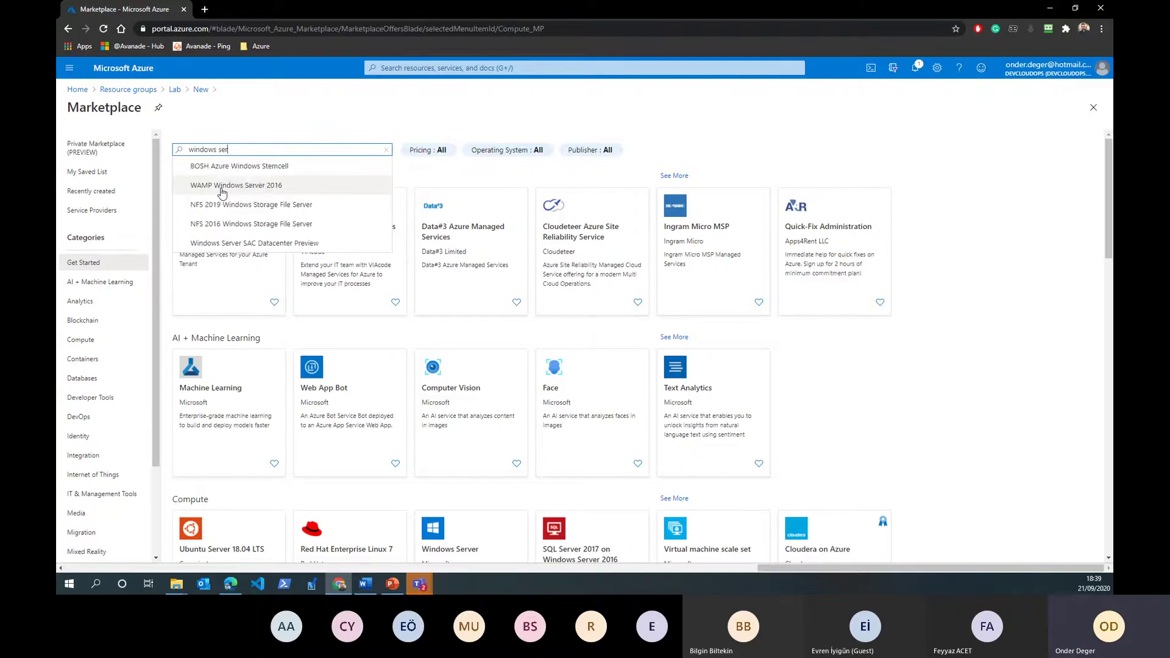
text(ver)
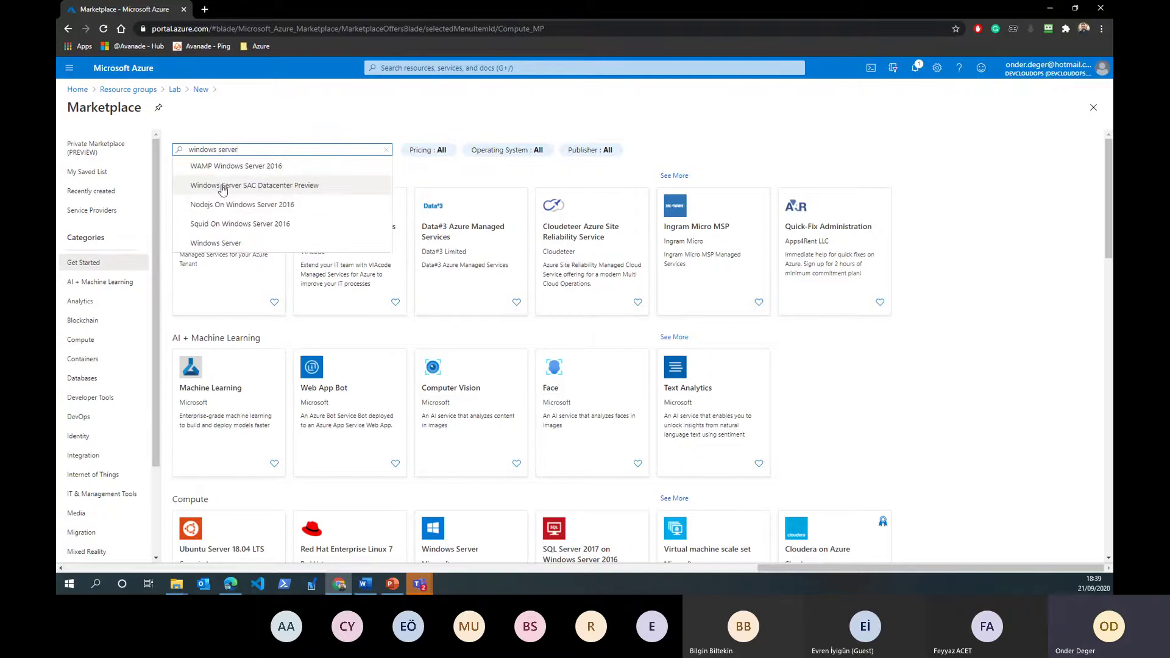
click(251, 244)
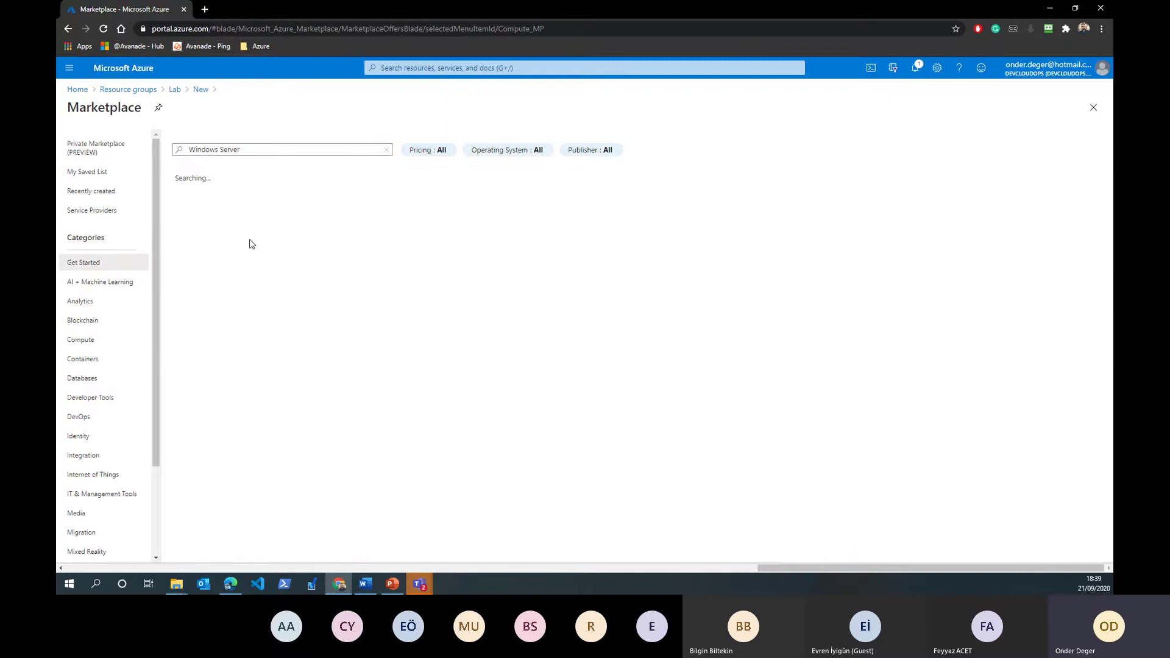
scroll(272, 265, down, 1)
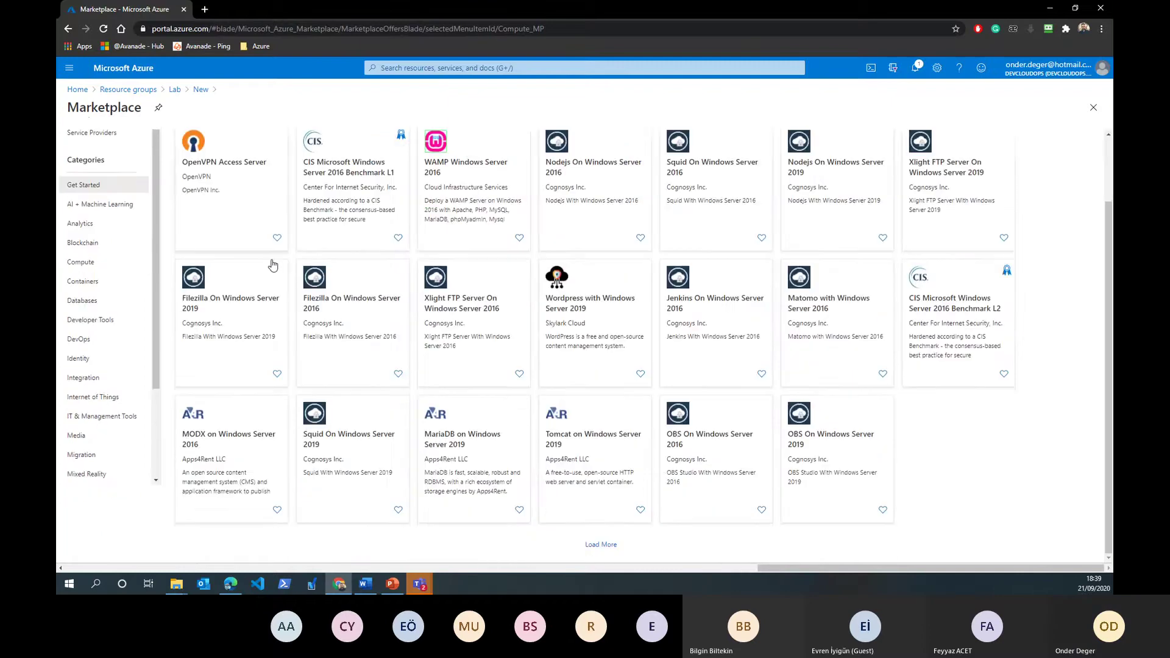
click(601, 544)
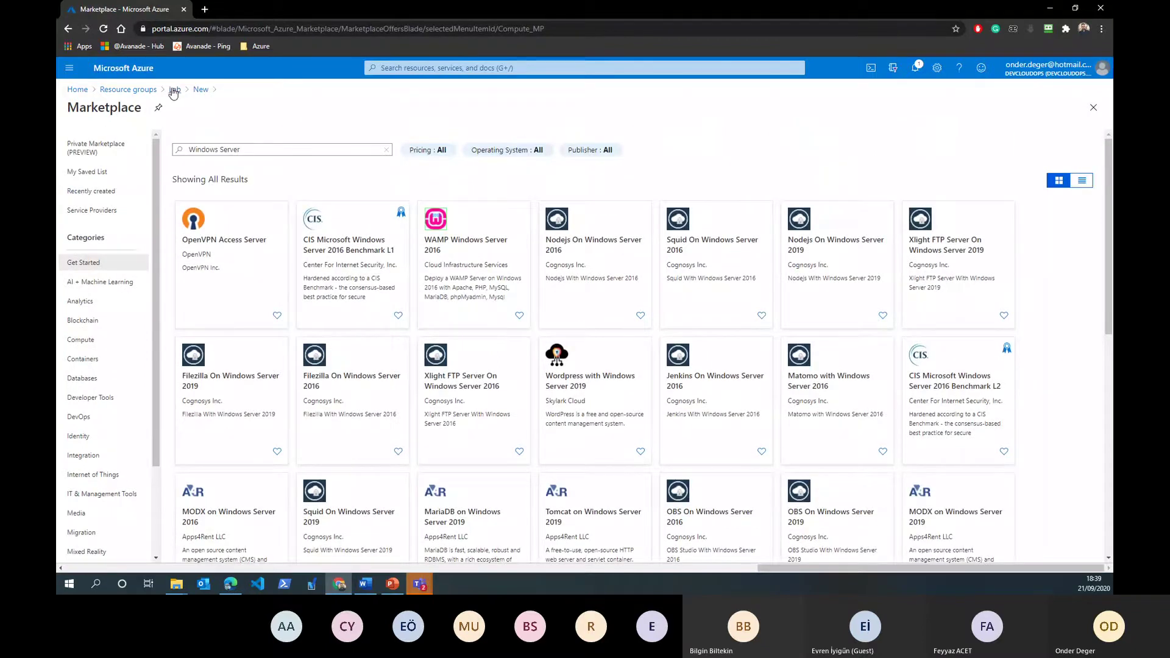
Return to the Lab resource group and start creating a Windows Server 2016 Datacenter virtual machine in it.
click(174, 90)
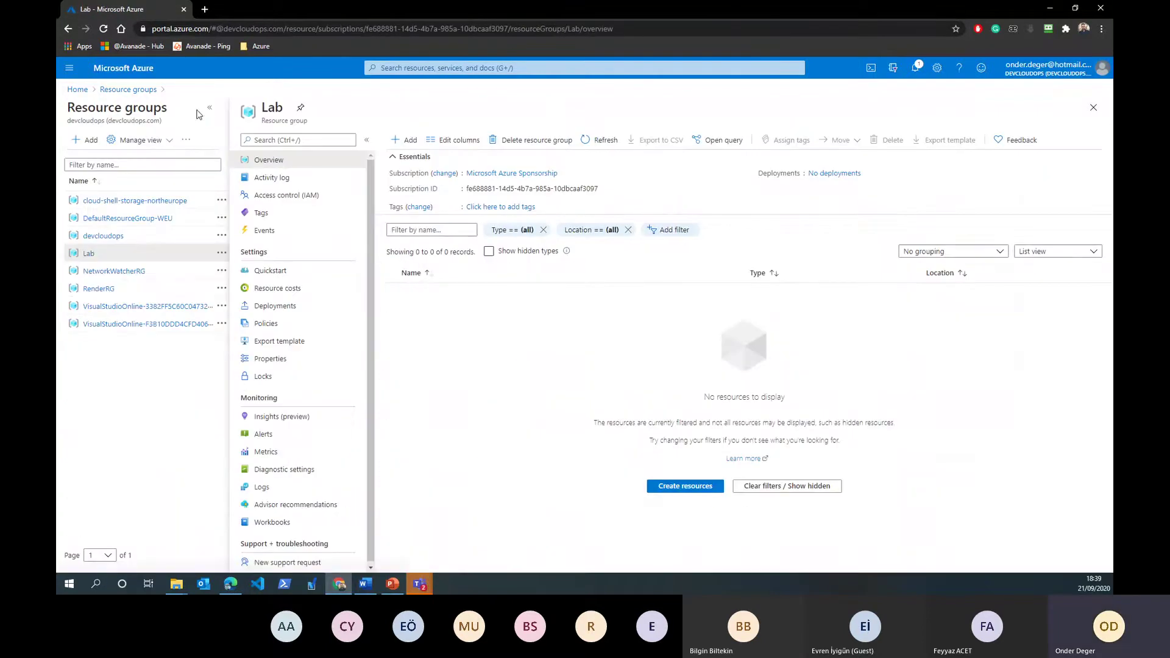
click(403, 139)
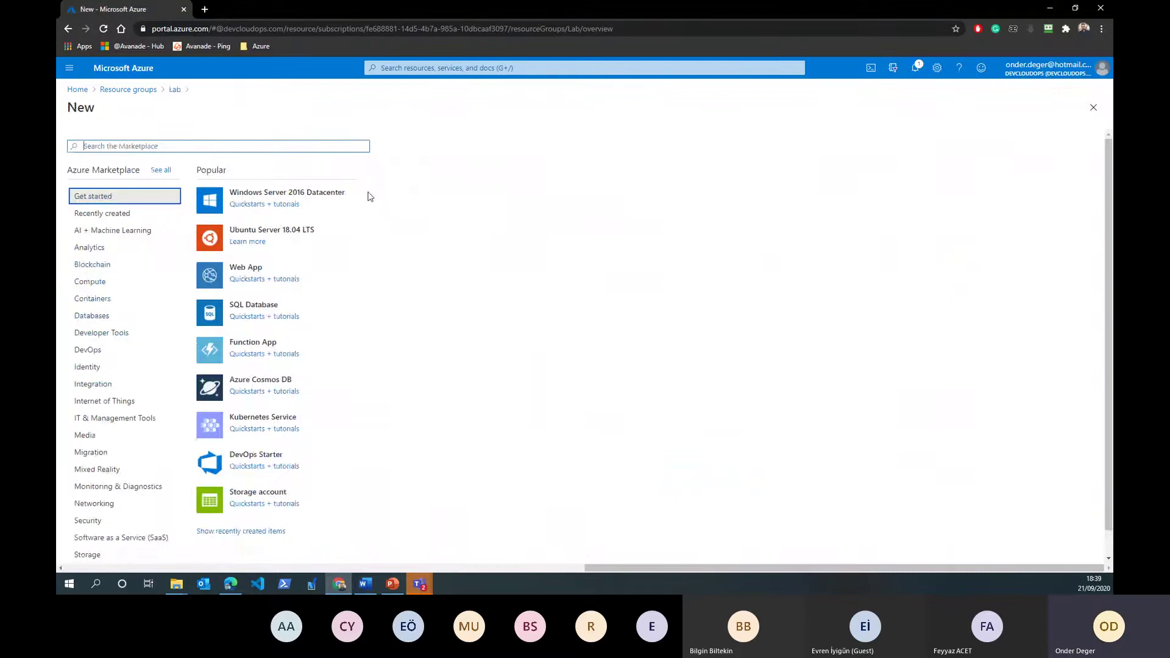
click(299, 192)
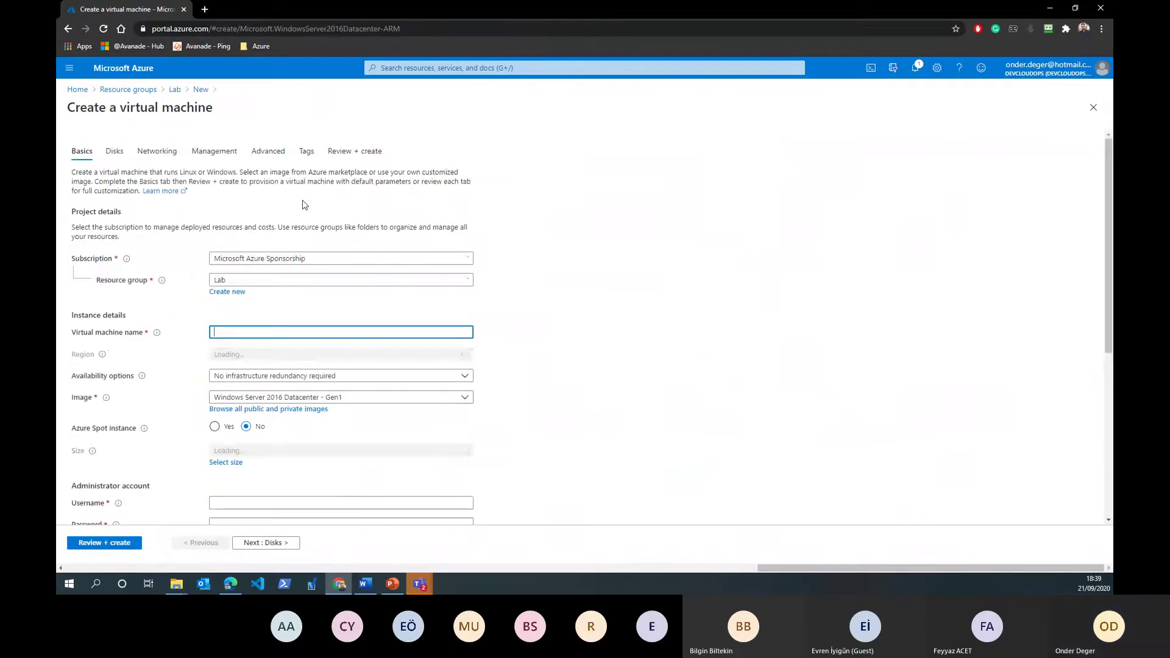
Search the virtual machine images for sql server, examine the SQL Server 2012 and 2019 offerings, and close the image selection.
click(267, 410)
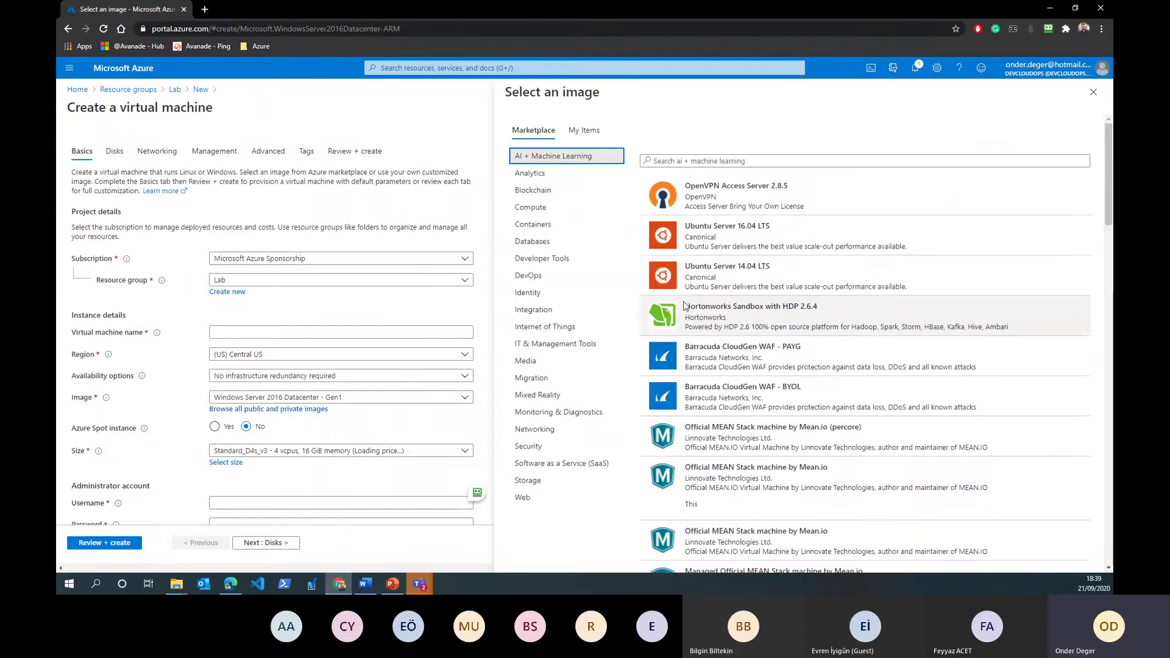
click(751, 160)
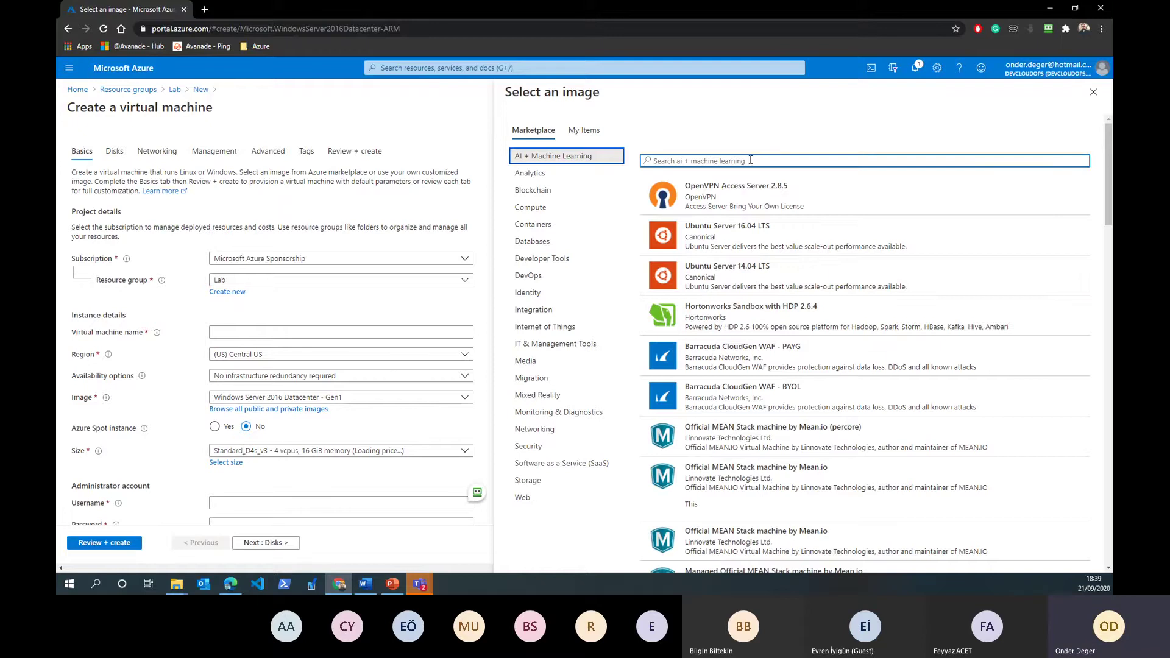
text(sql server)
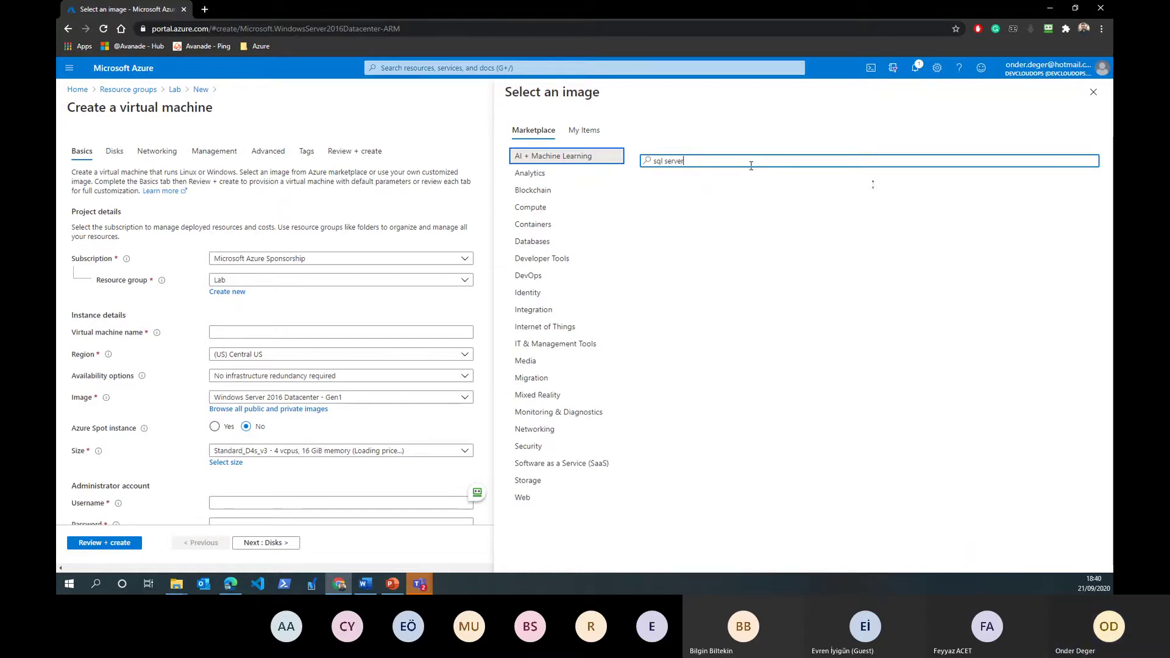
scroll(774, 373, down, 2)
scroll(774, 373, down, 12)
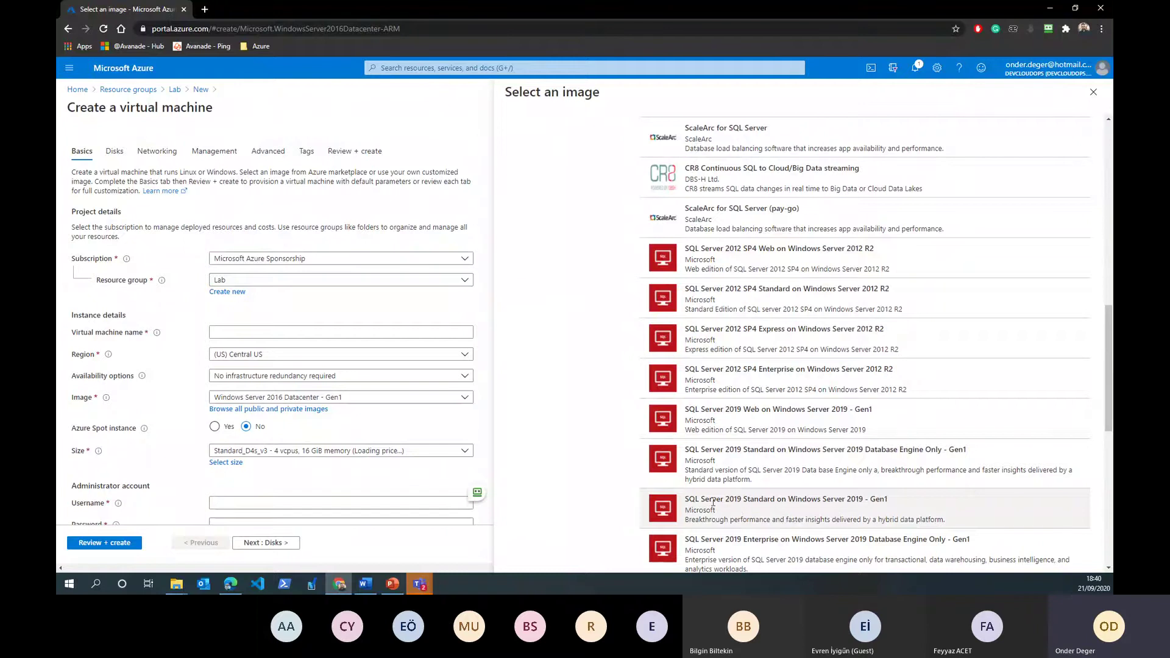
scroll(749, 507, down, 1)
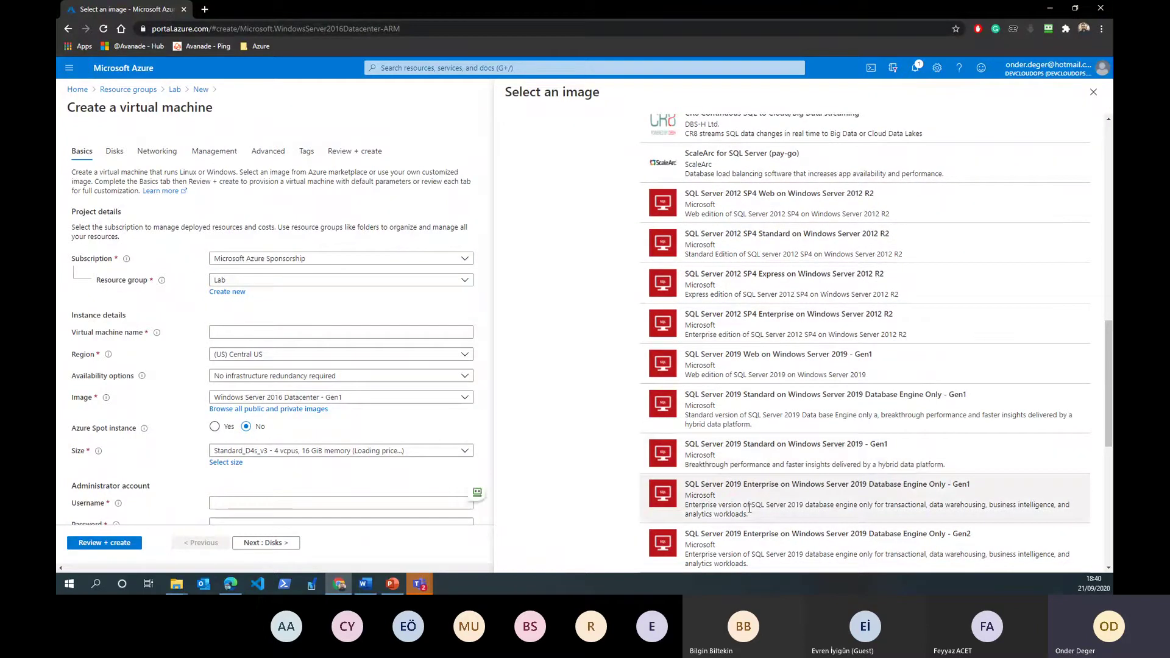
scroll(751, 514, down, 1)
scroll(748, 524, down, 2)
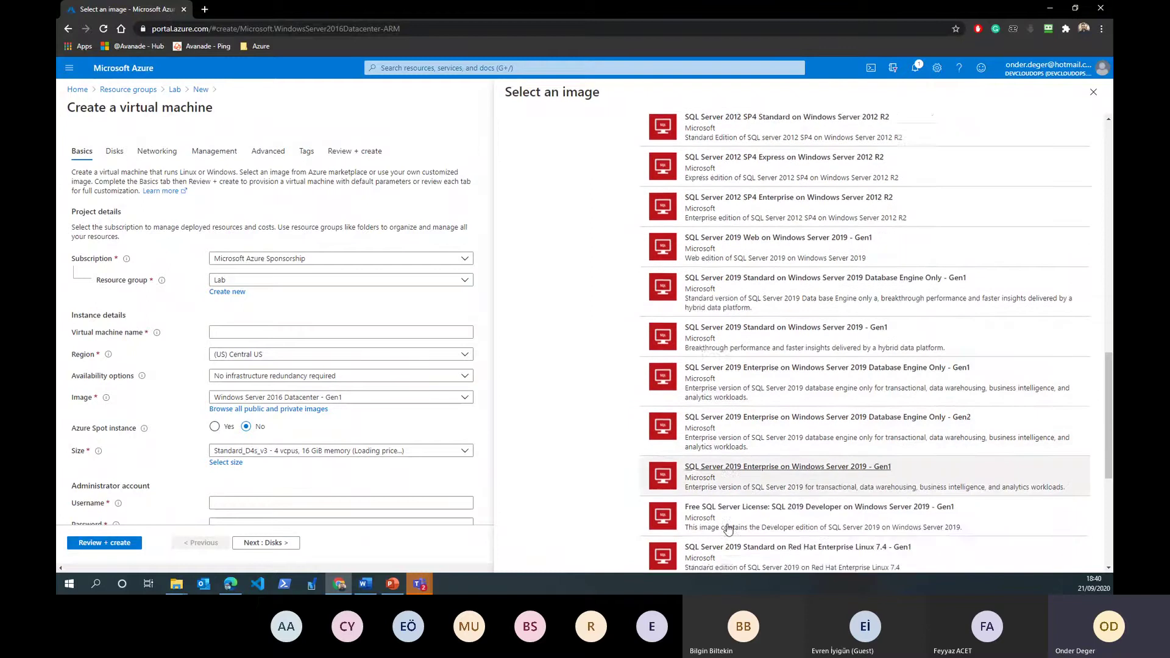
scroll(744, 541, down, 1)
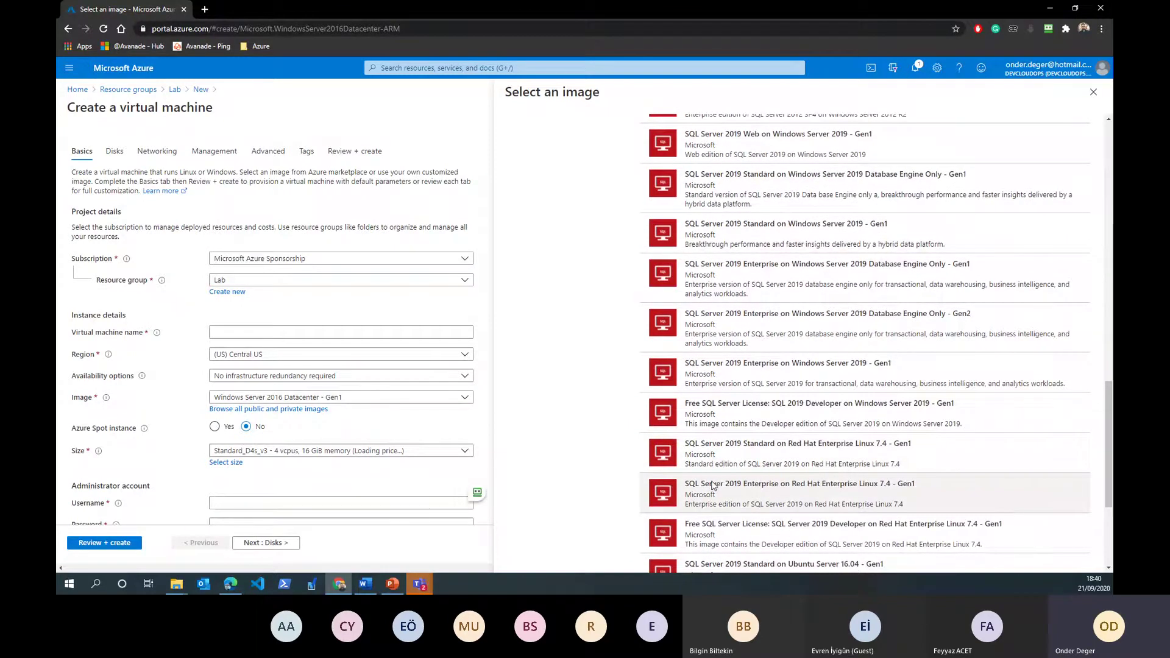
scroll(726, 426, down, 2)
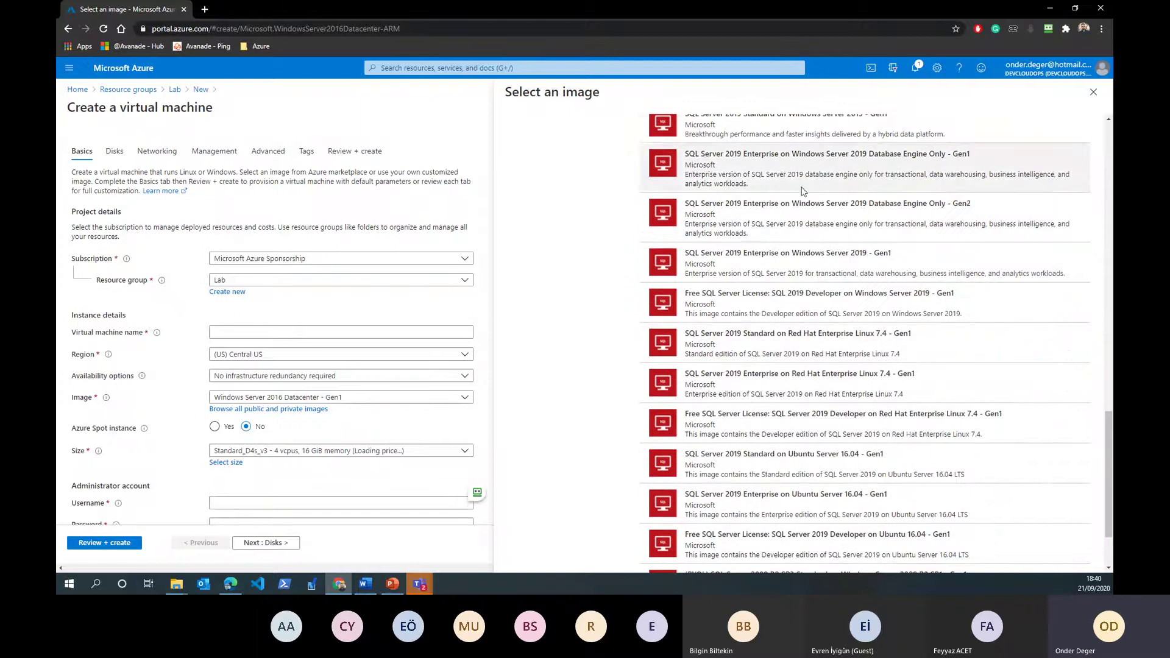
click(1094, 93)
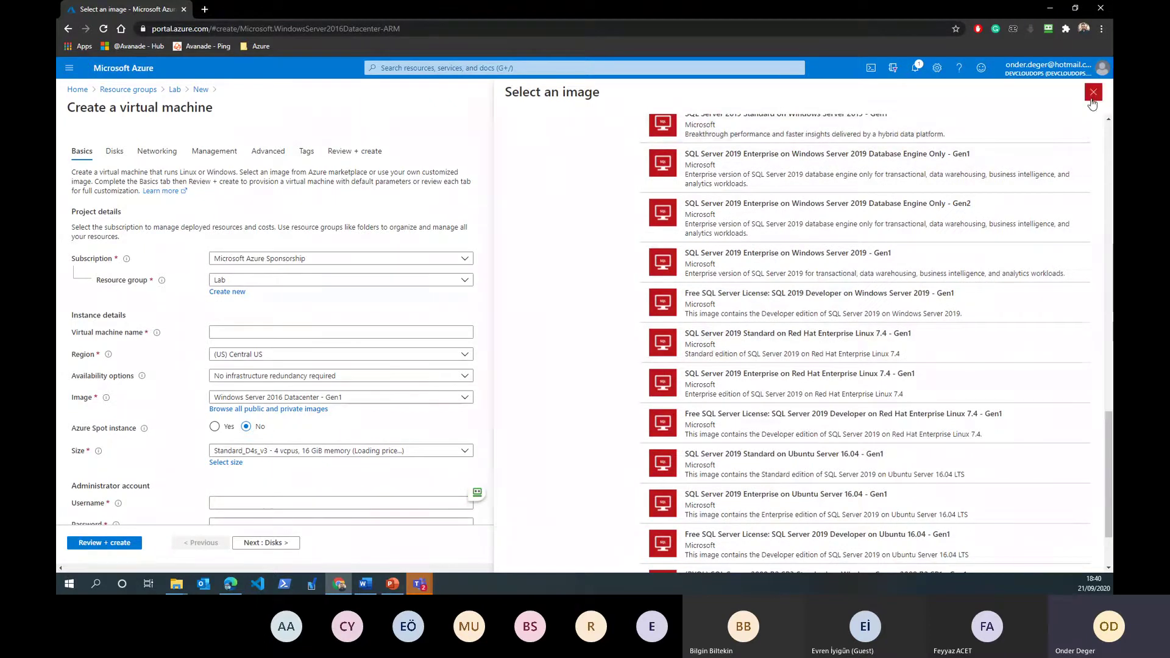
Leave the virtual machine form, start creating a SQL Database in the Lab resource group, and name it onderdb.
click(183, 94)
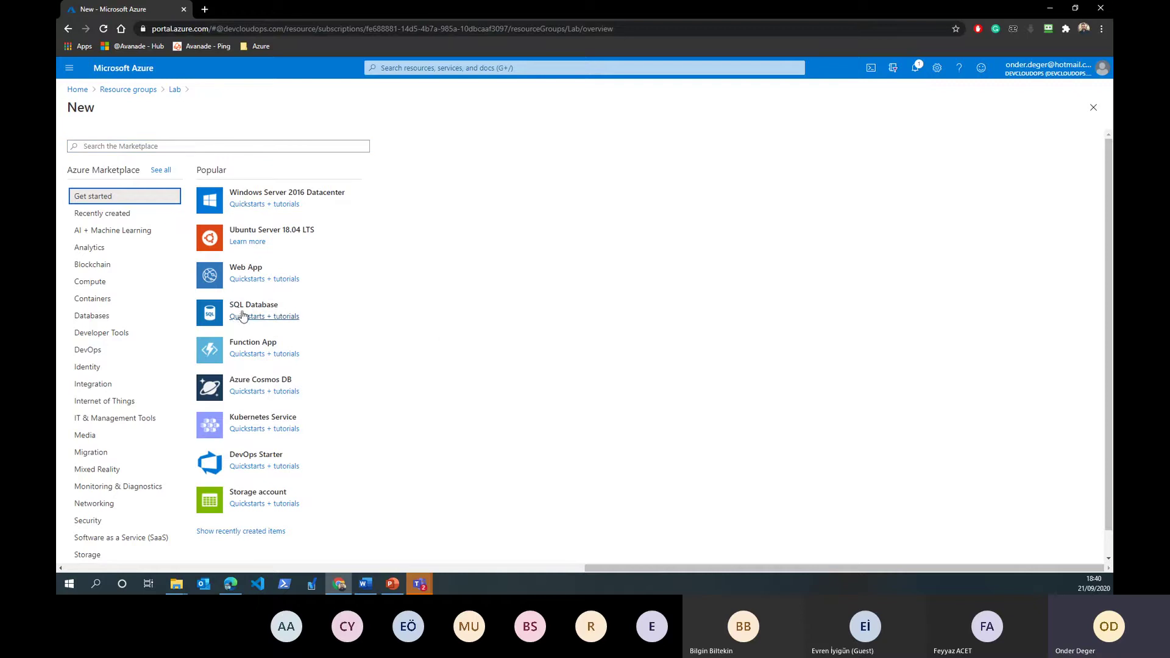
click(340, 309)
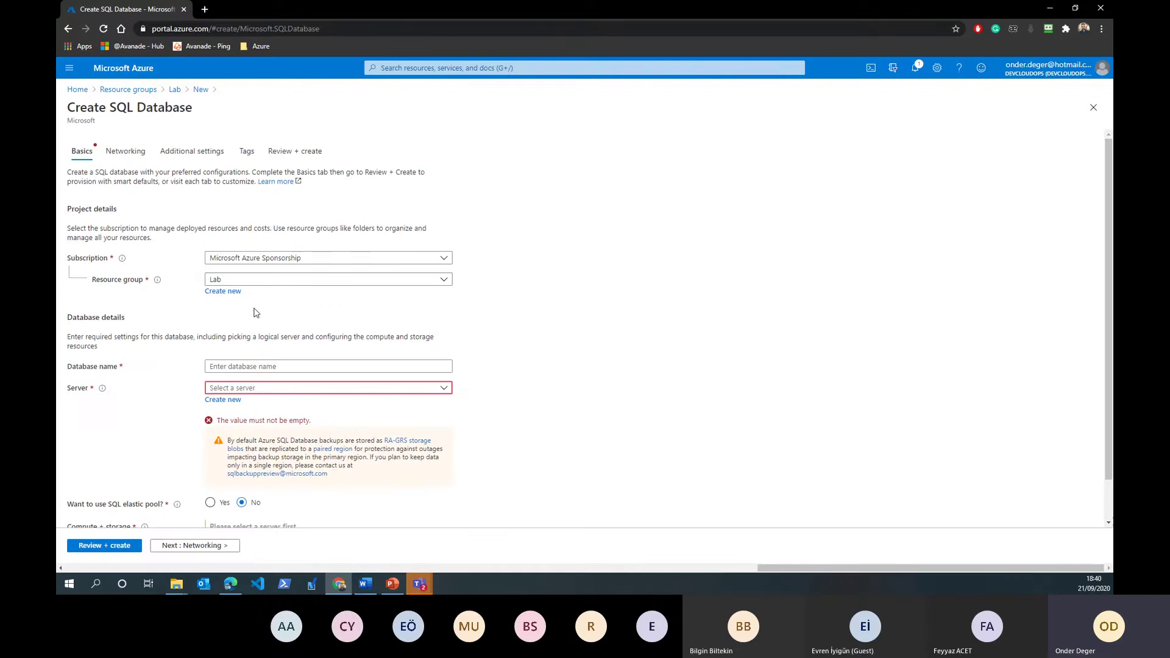
scroll(181, 363, down, 1)
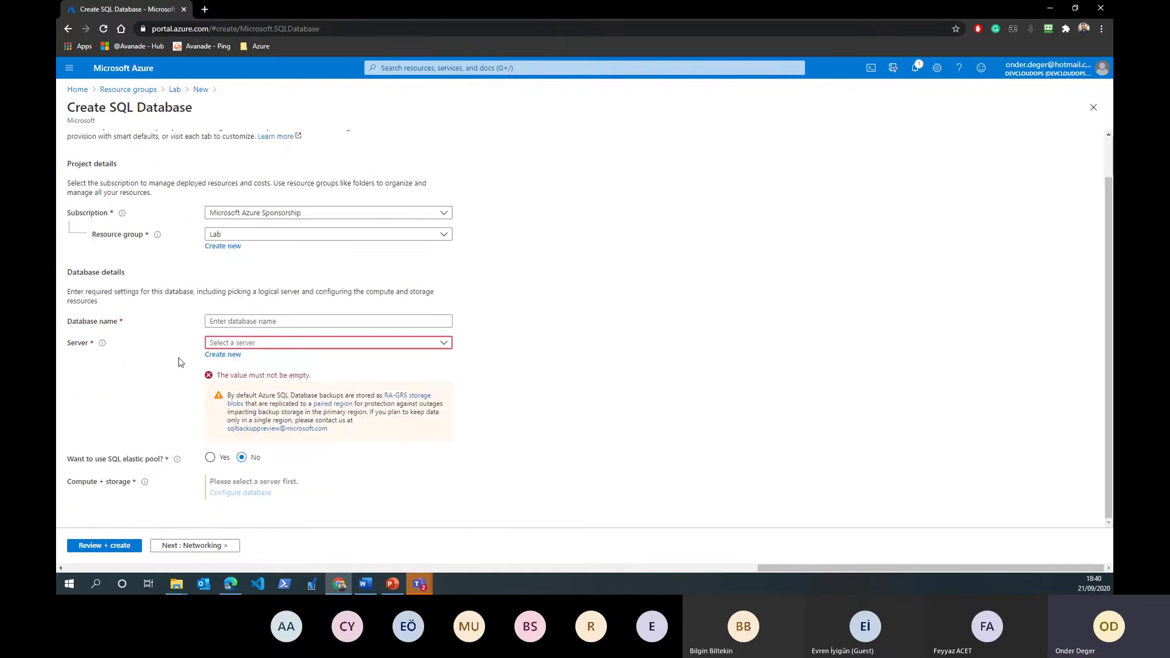
click(228, 322)
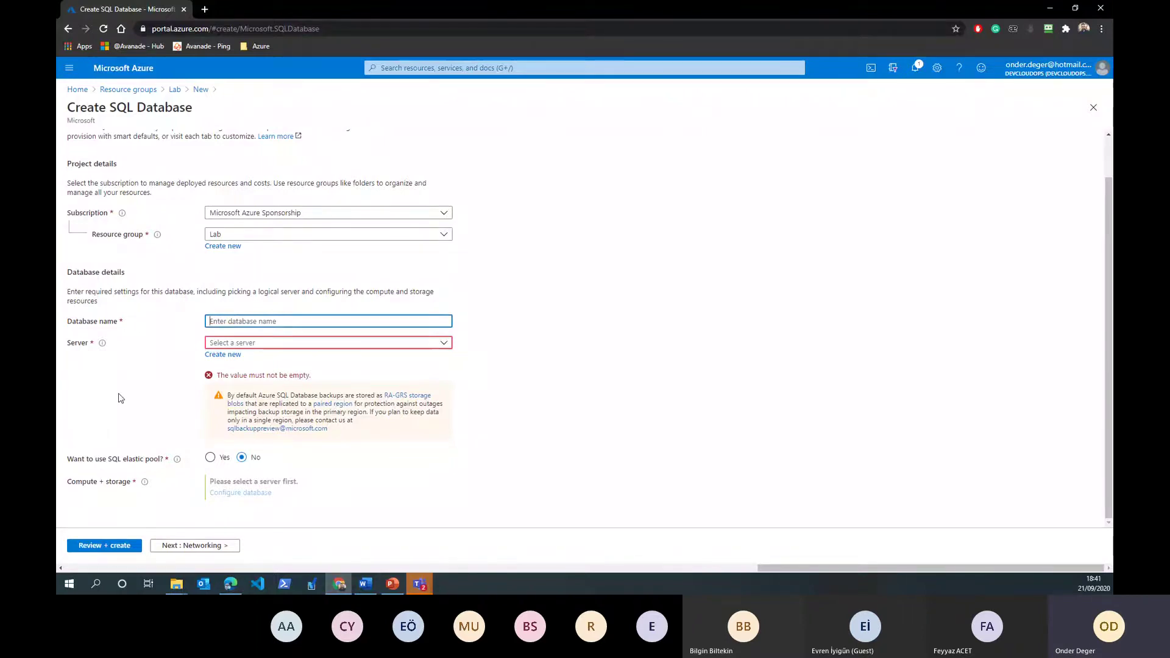
text(onderdb)
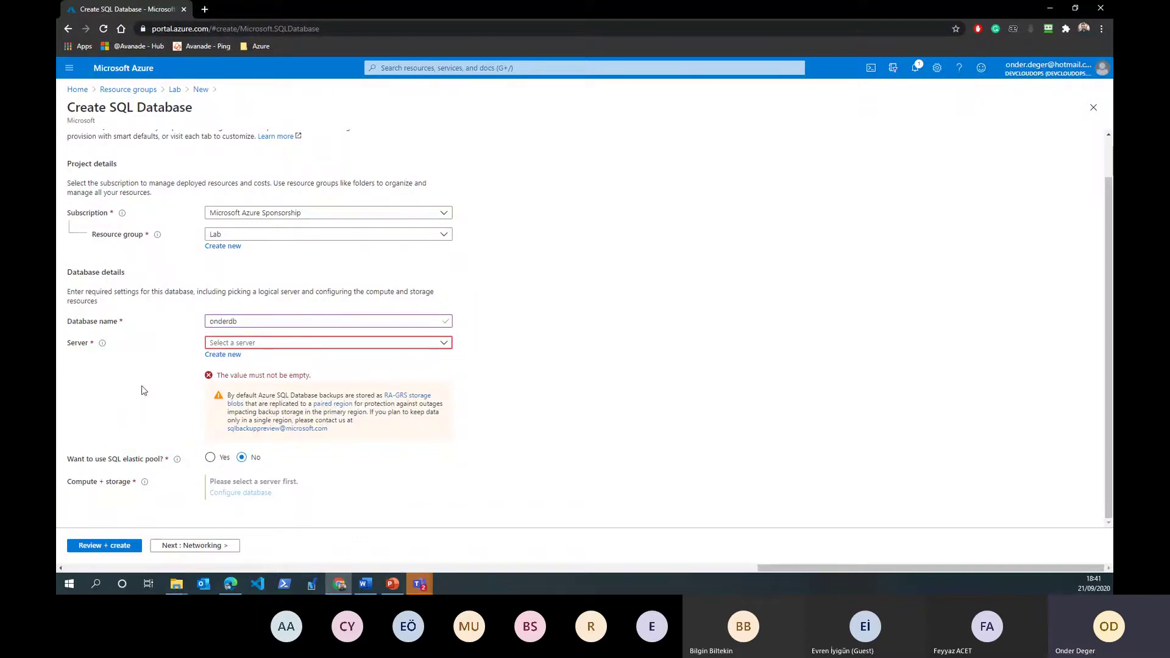
click(143, 390)
Check the existing server choices, start a new logical server for the database, and enter ondersql as its name.
click(307, 348)
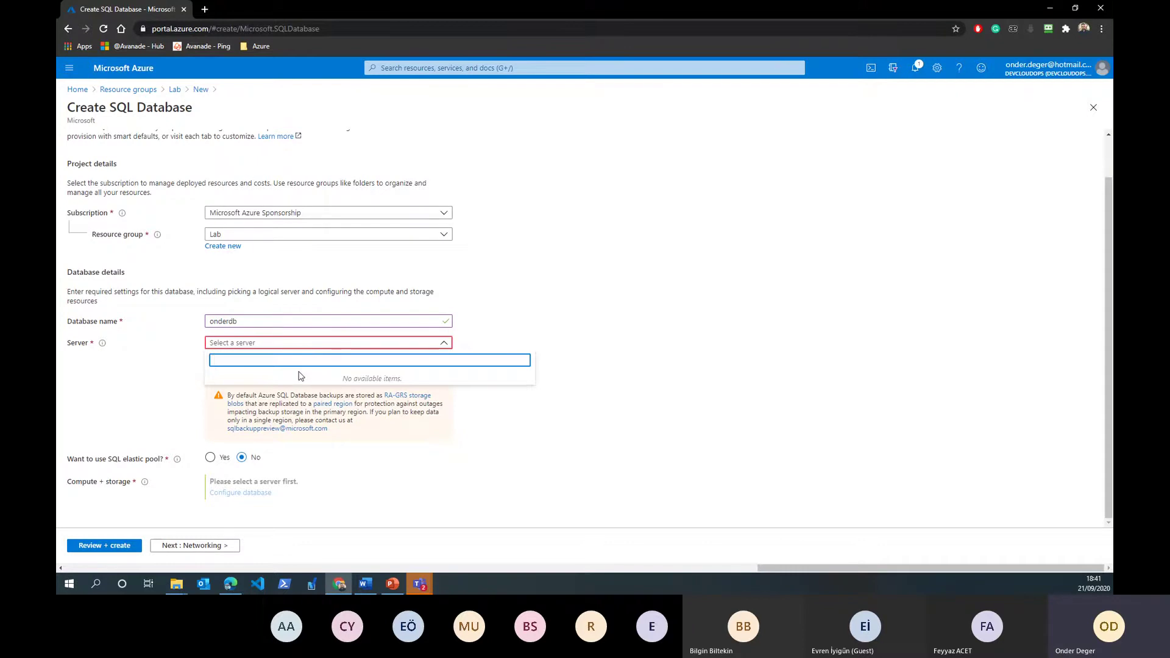
click(153, 388)
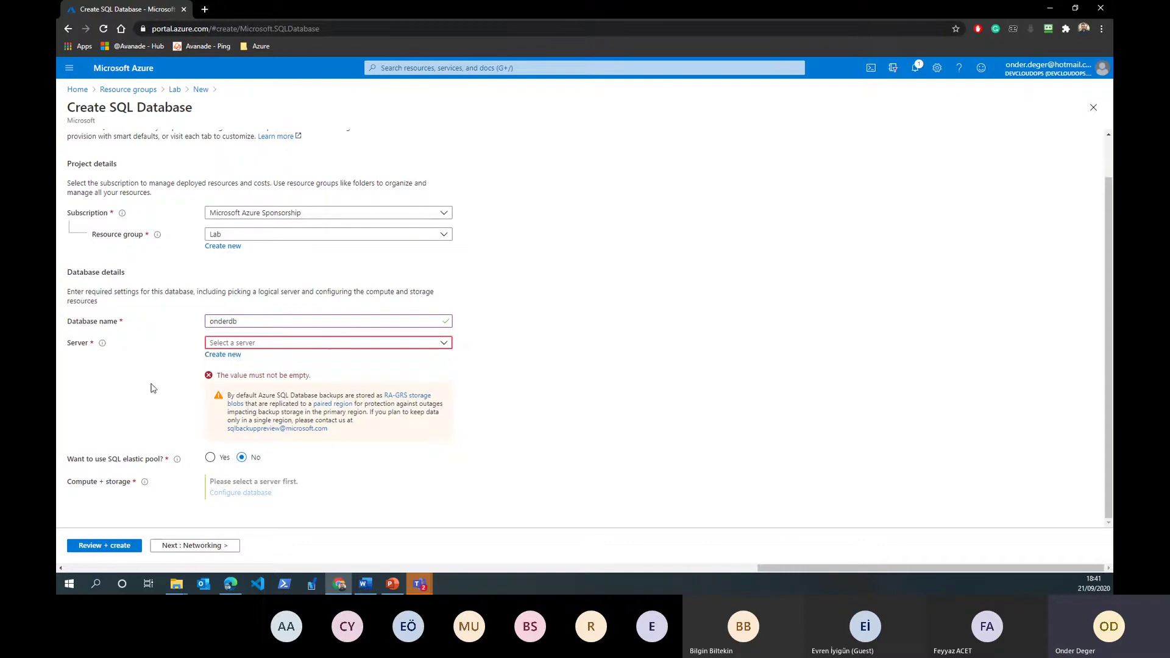
click(221, 357)
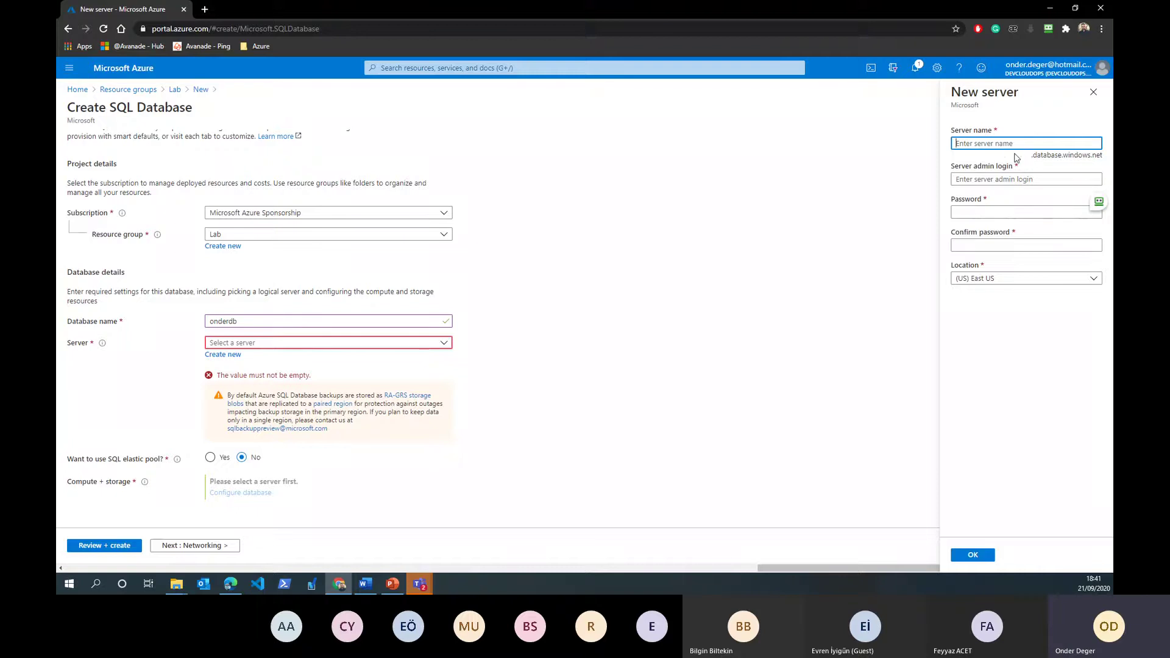
mouse_move(1108, 156)
mouse_down()
mouse_move(1031, 155)
mouse_move(1097, 157)
mouse_up()
click(1108, 156)
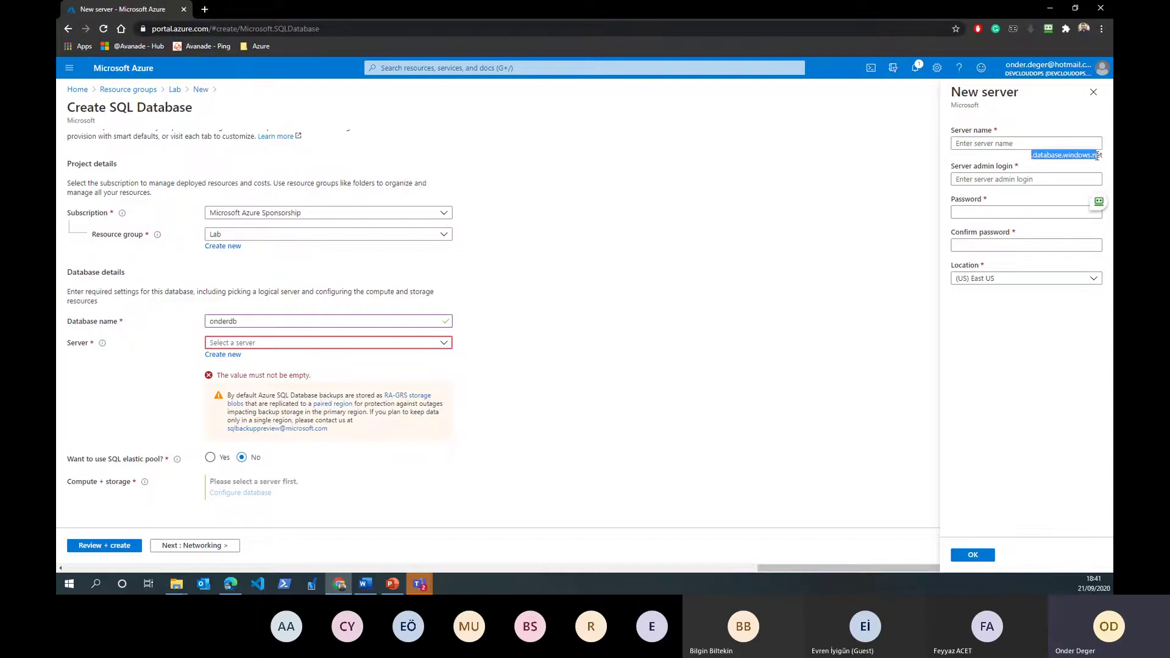
click(1036, 141)
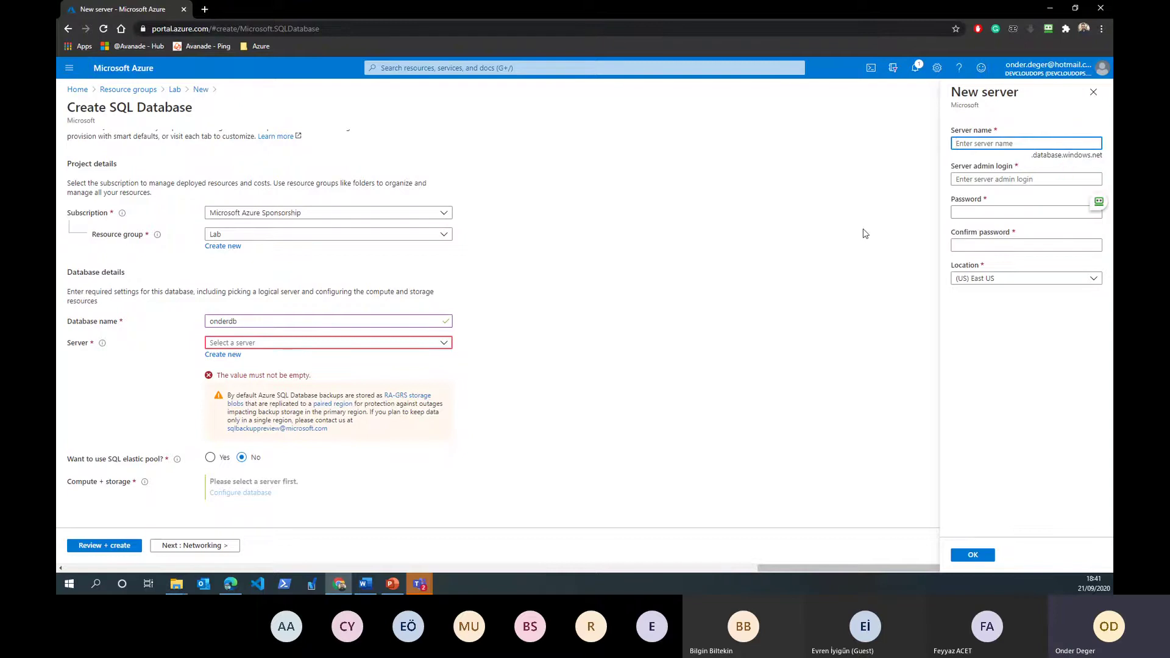
text(ondersq)
key(Tab)
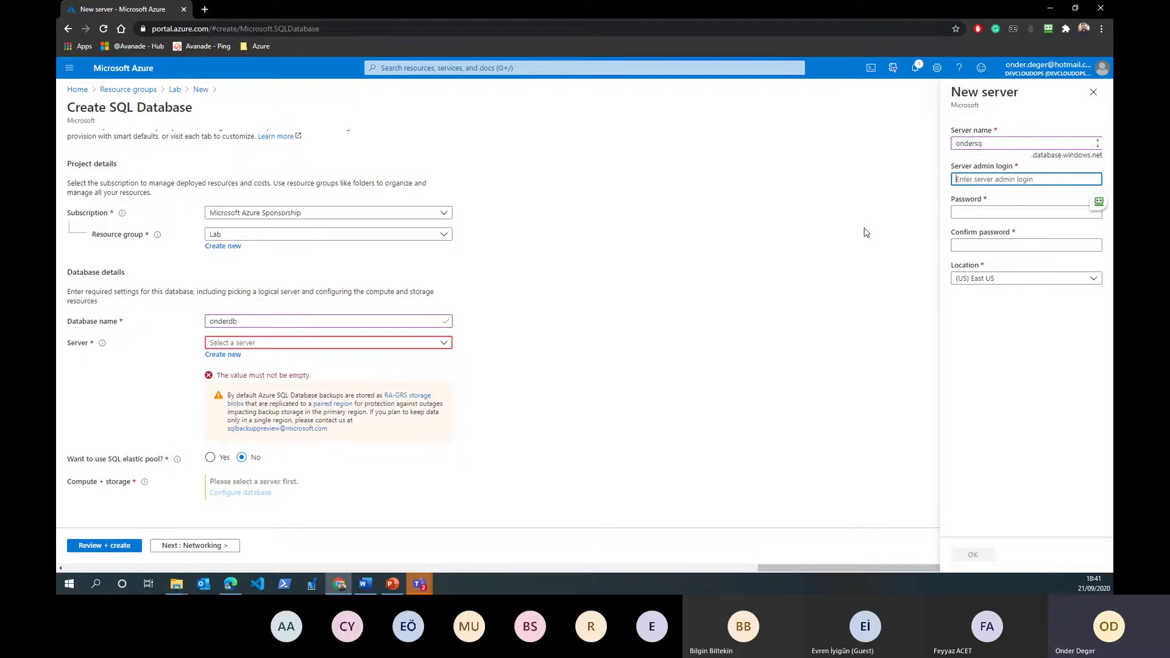
click(1011, 140)
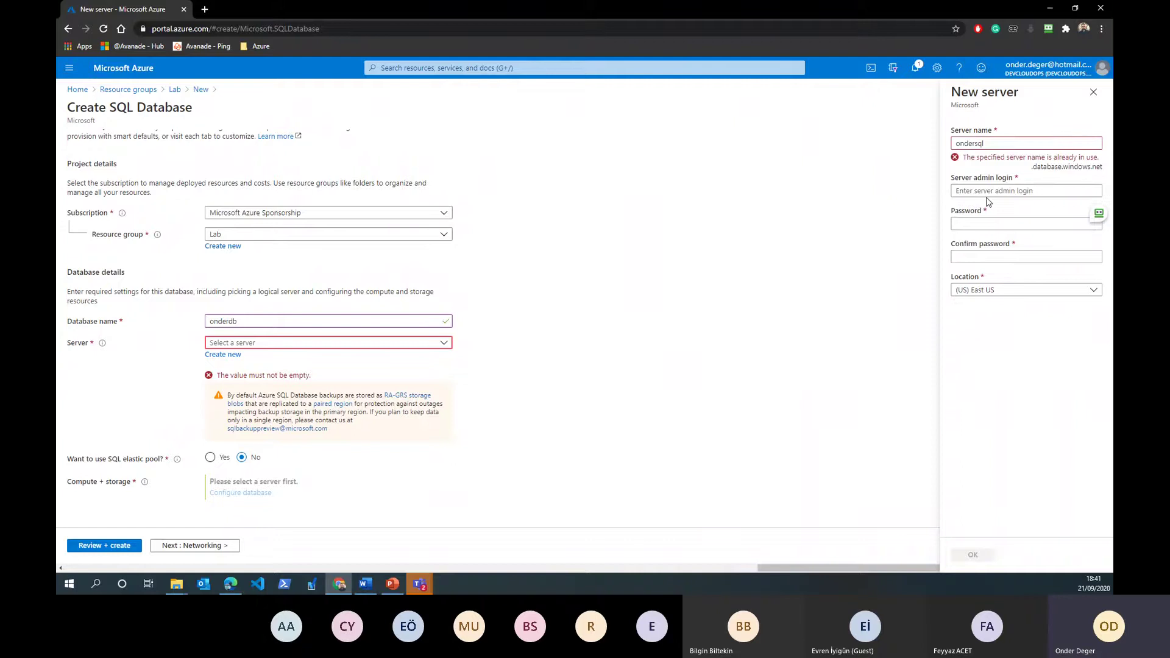
Change the new server's name to ondersql01.
click(1026, 144)
text(0)
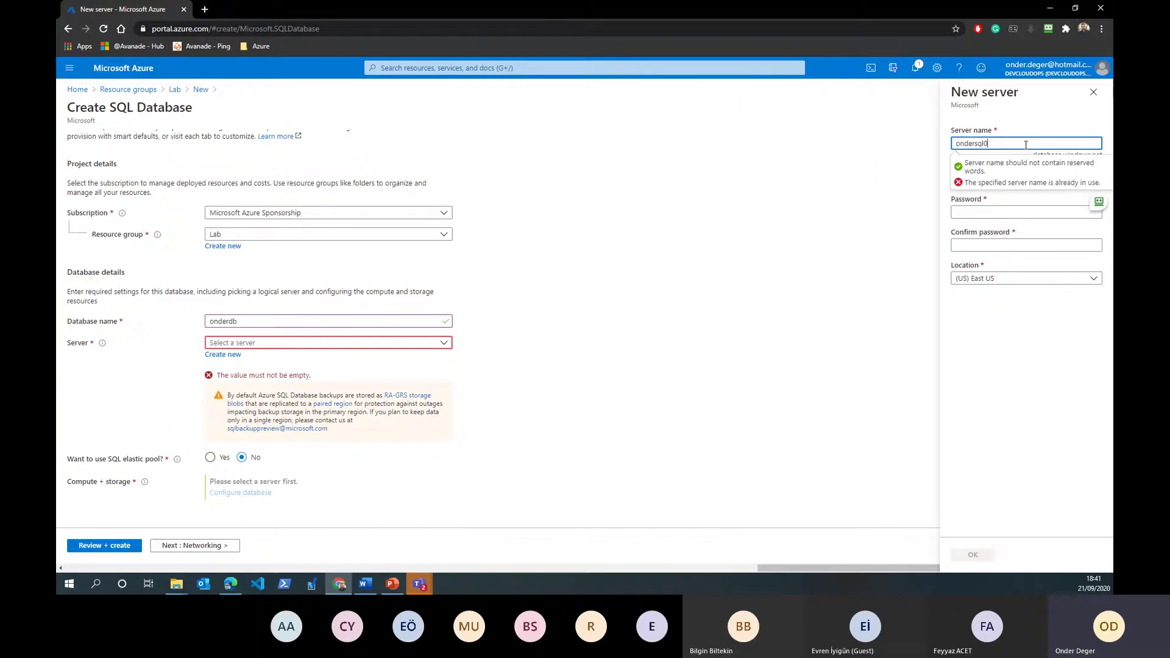
text(1)
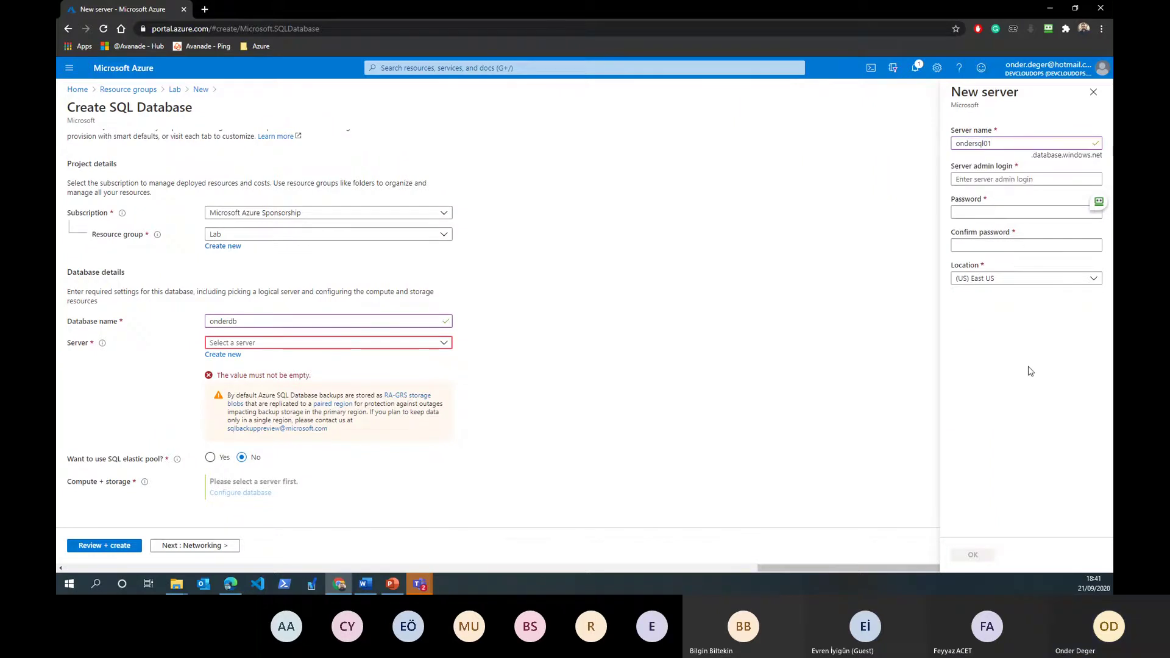
key(Tab)
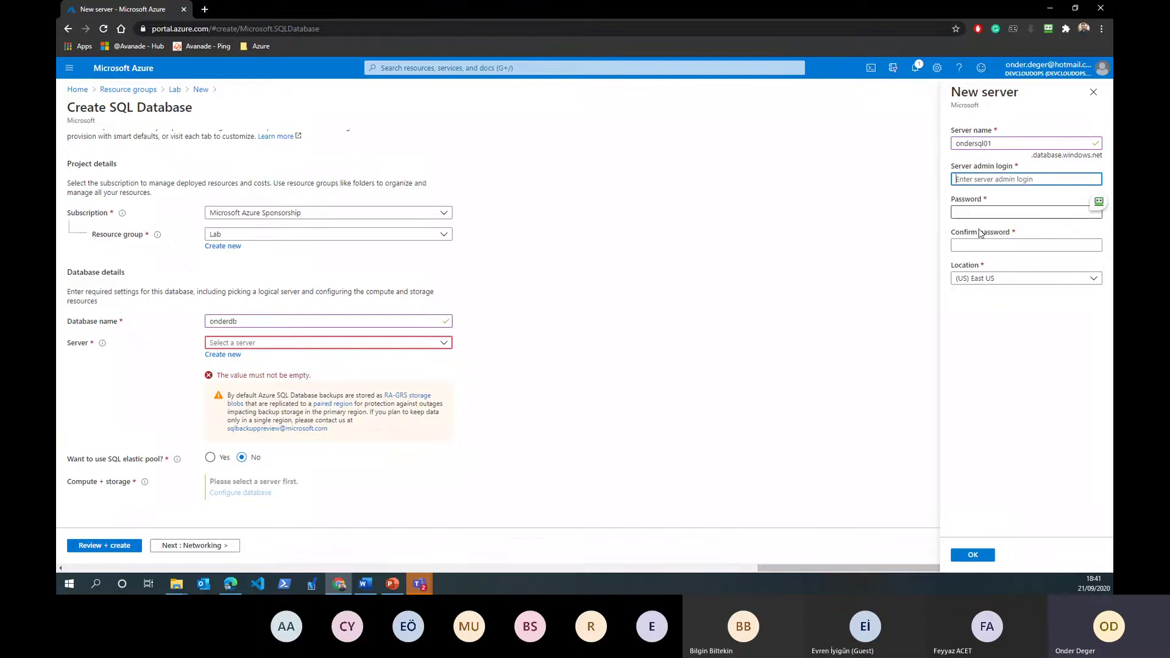
Enter the server admin login for the new server, and enter and confirm the admin password.
text(adminonder)
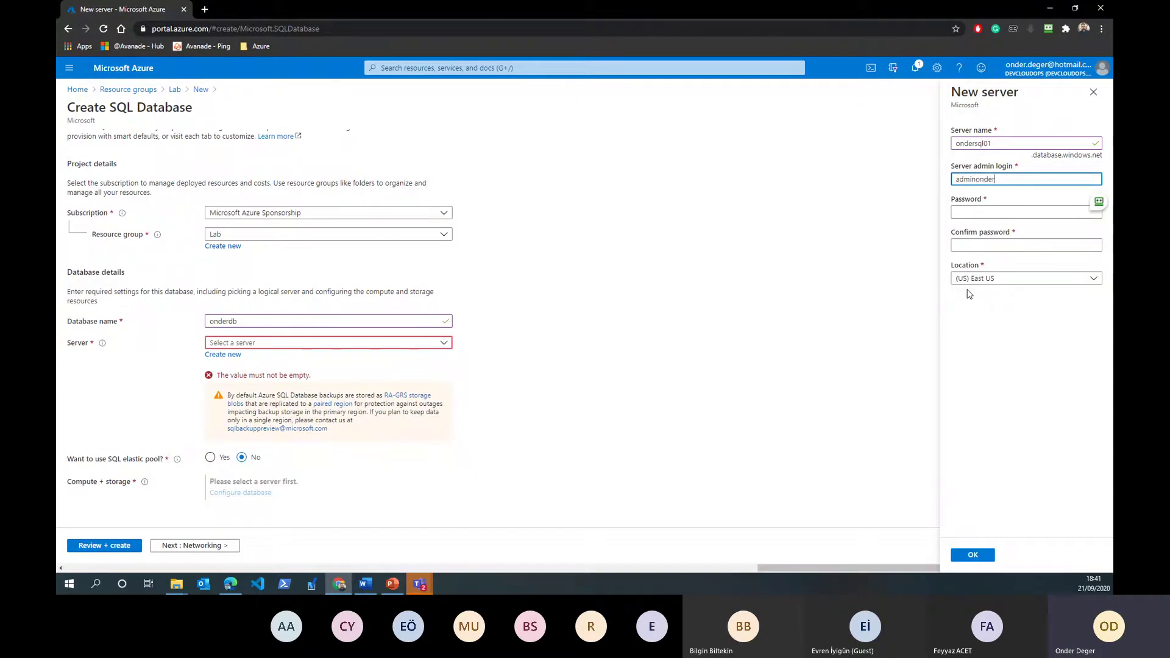
key(Tab)
text(••)
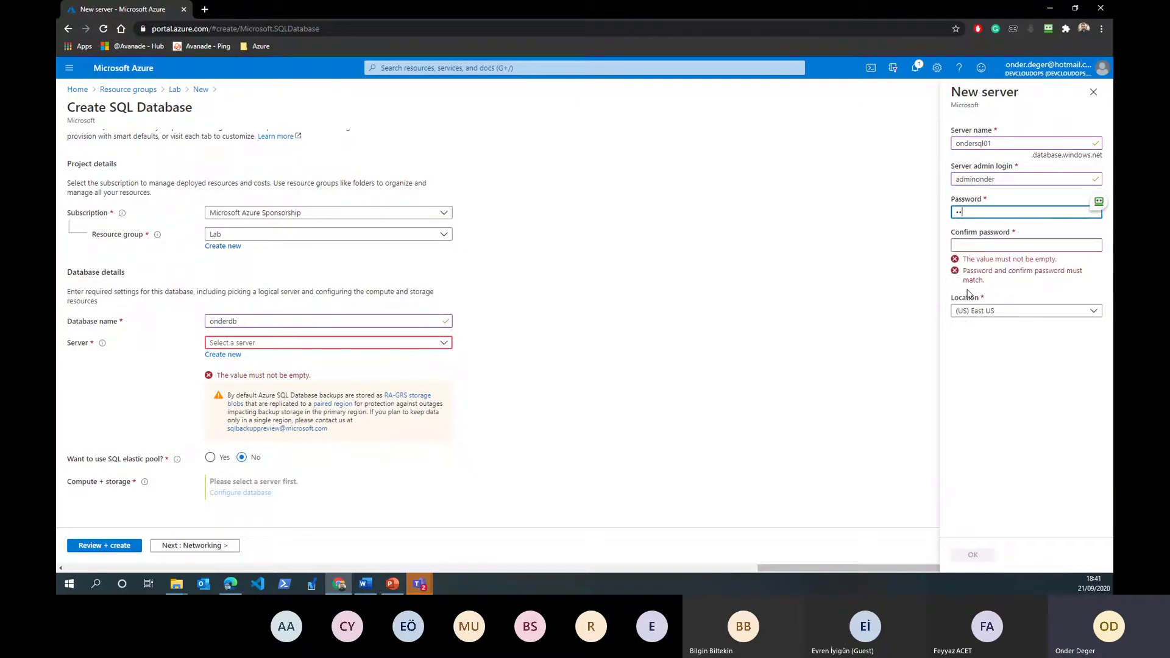
text(•••)
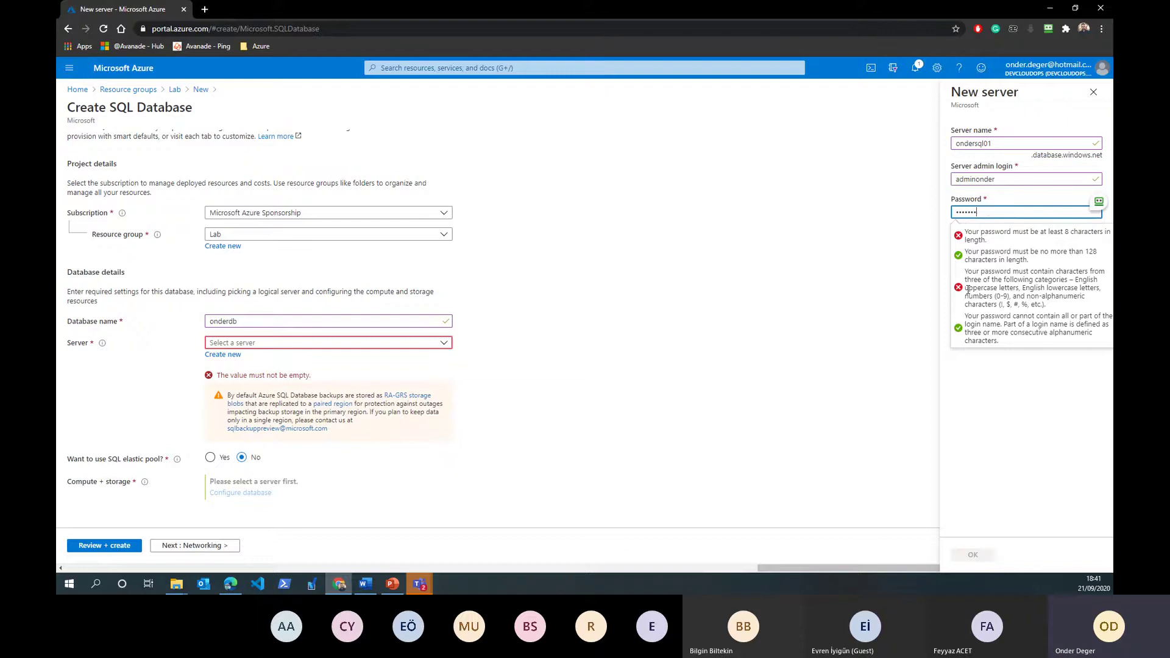
text(•••••••)
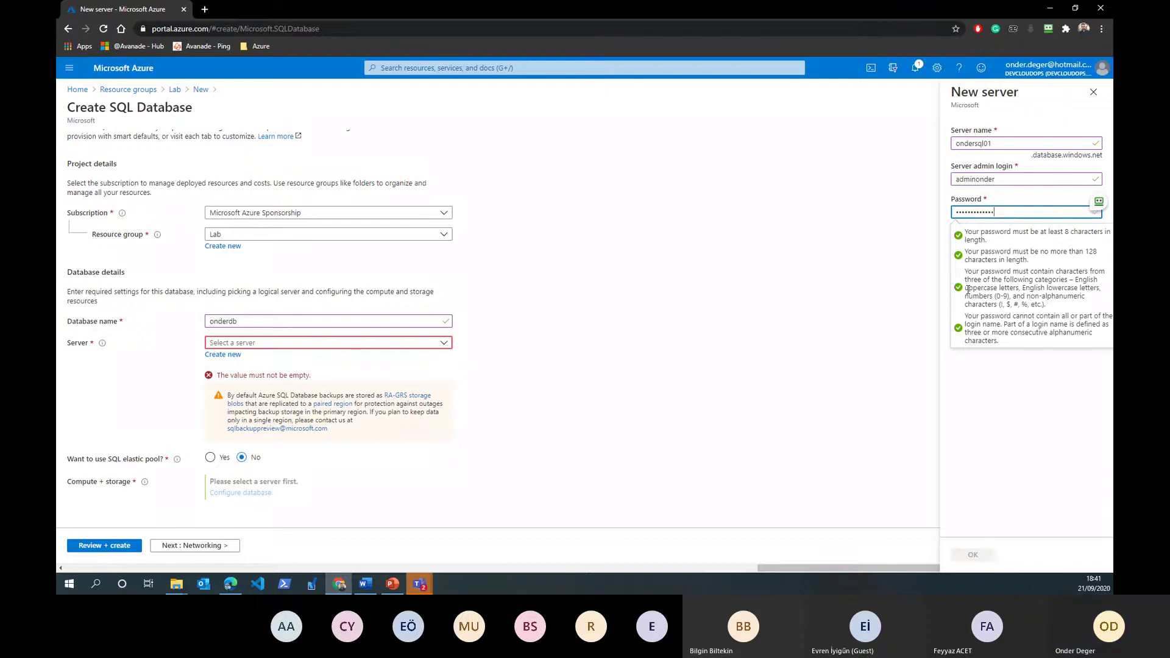
text(••)
key(Tab)
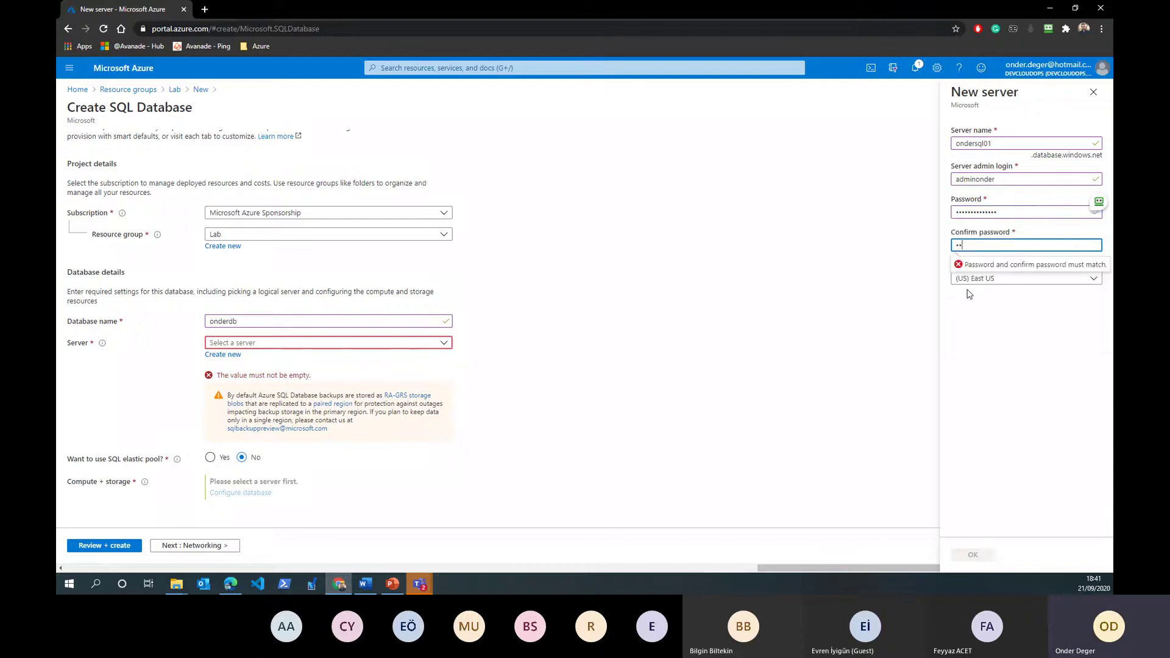
text(•••••••••••••)
Set the new server's location to (Europe) North Europe and accept the server for the database.
click(1004, 282)
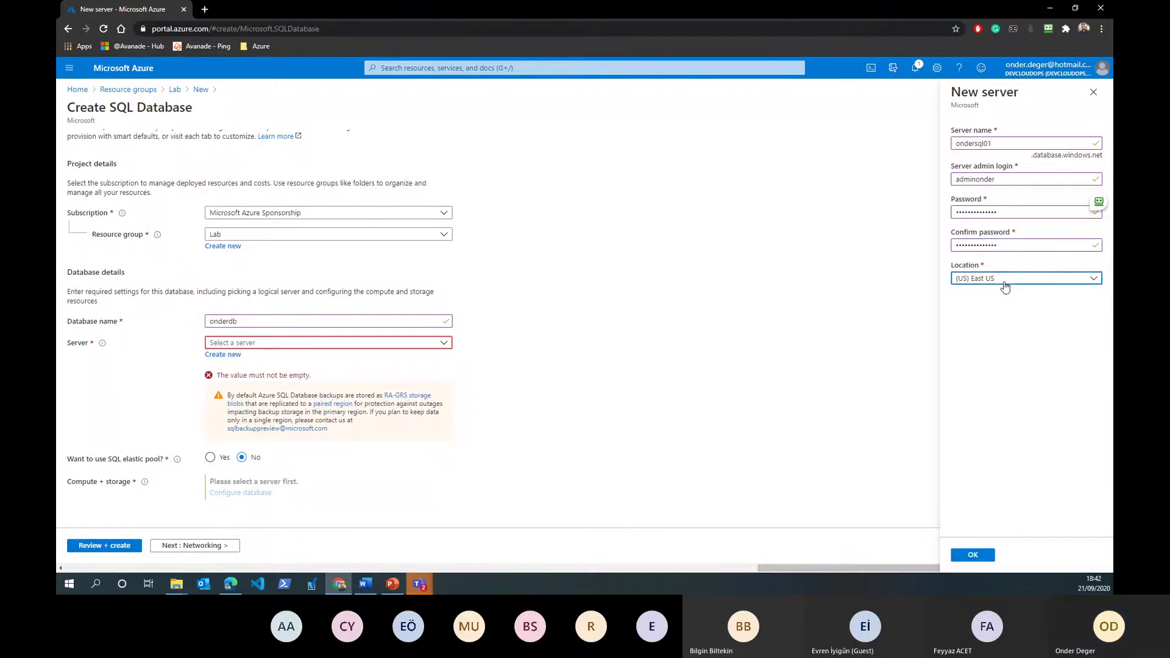
click(1006, 286)
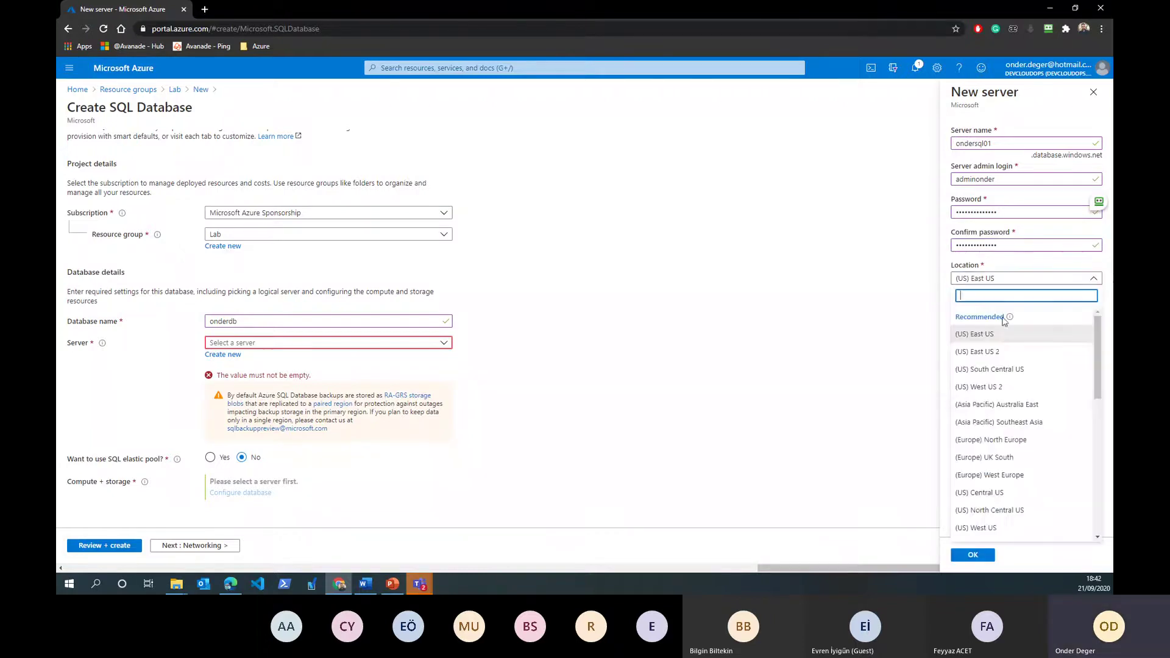
click(1012, 445)
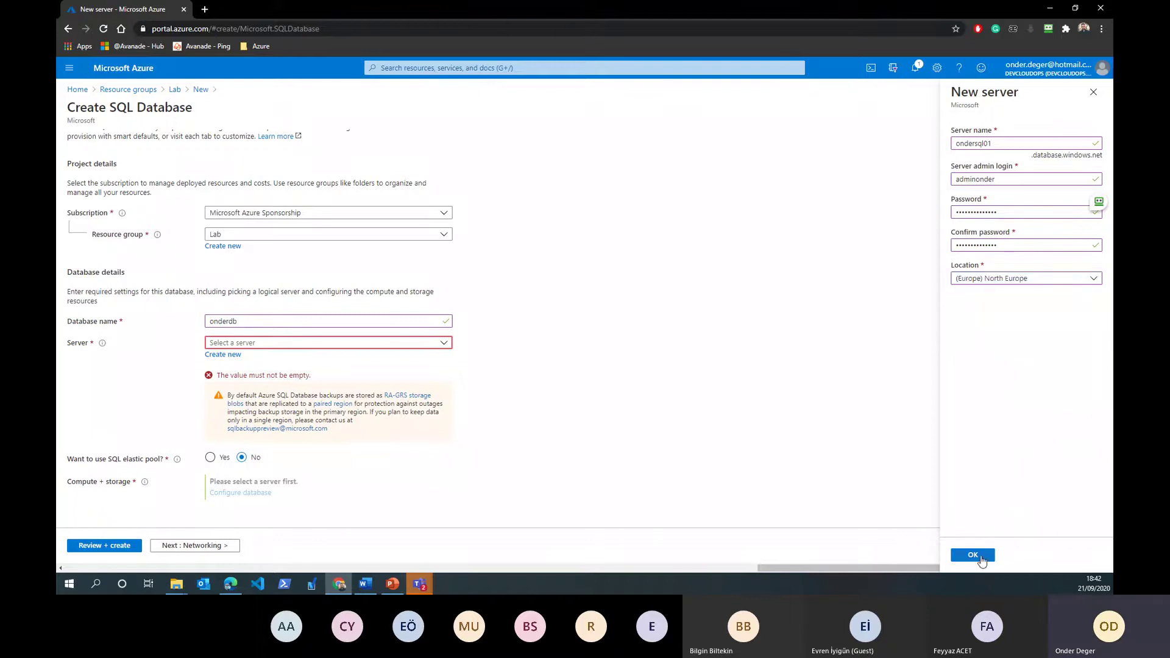
click(981, 558)
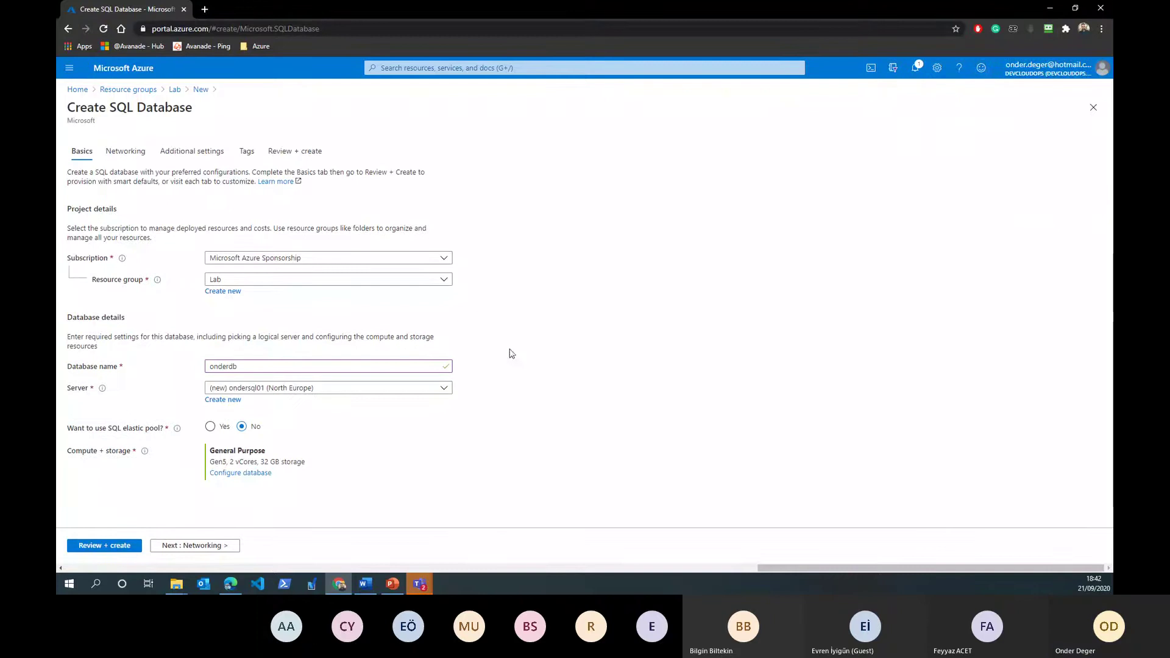
Open the database's compute and storage configuration and examine the General Purpose tier's compute, hardware and licence options.
click(244, 473)
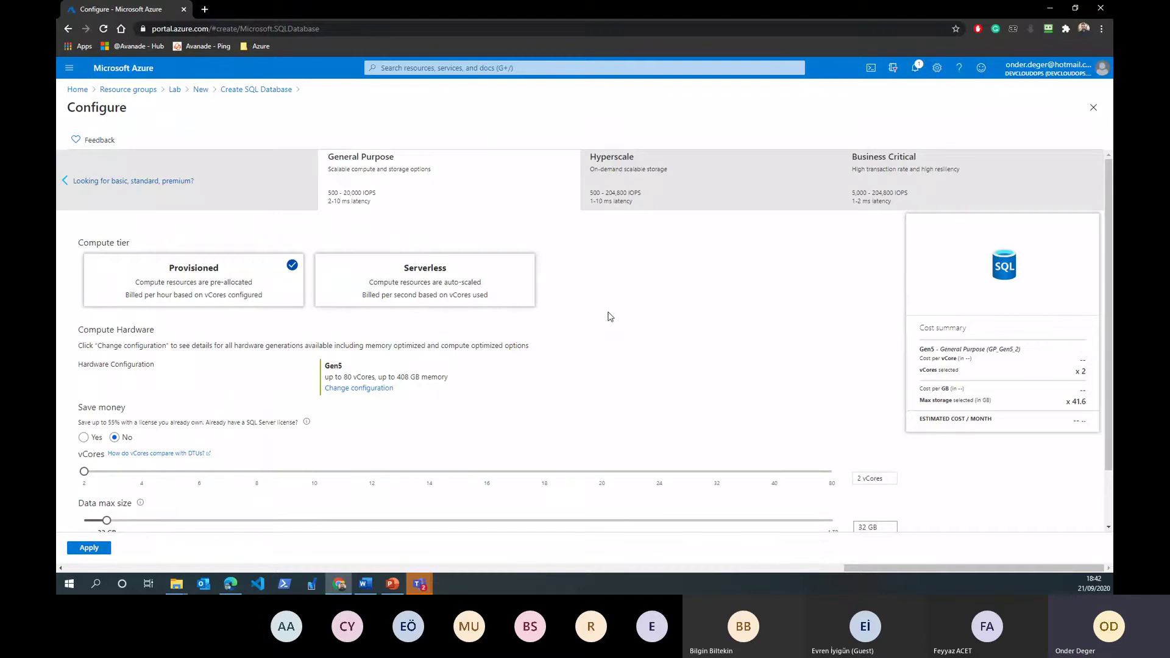
scroll(514, 336, down, 1)
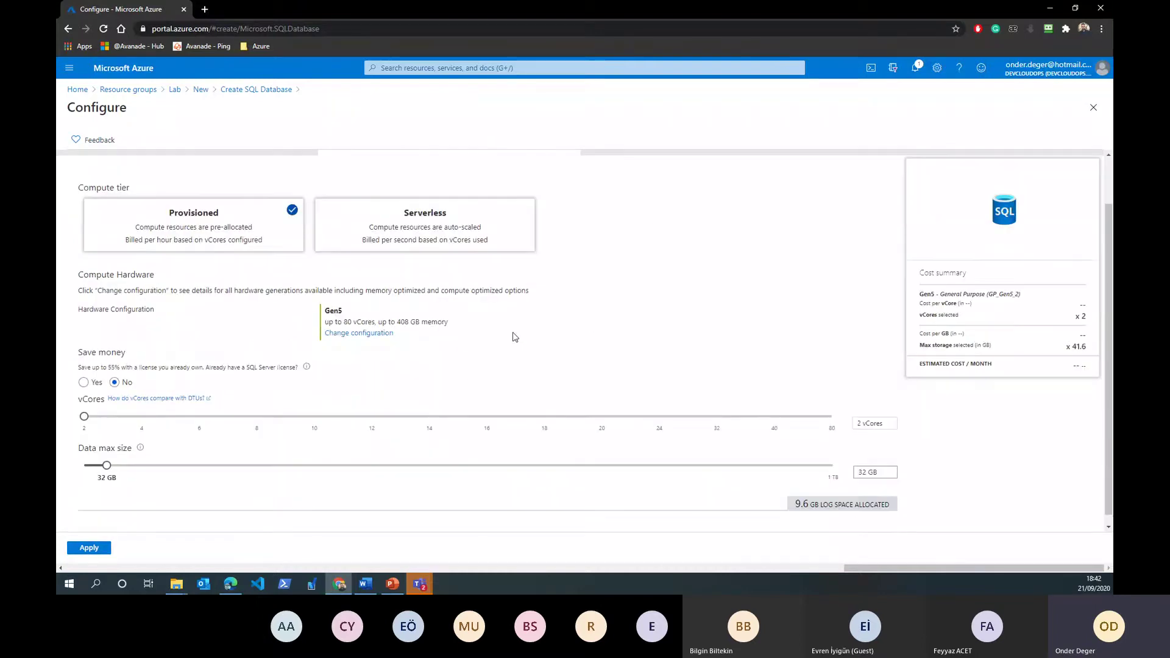
scroll(514, 337, up, 1)
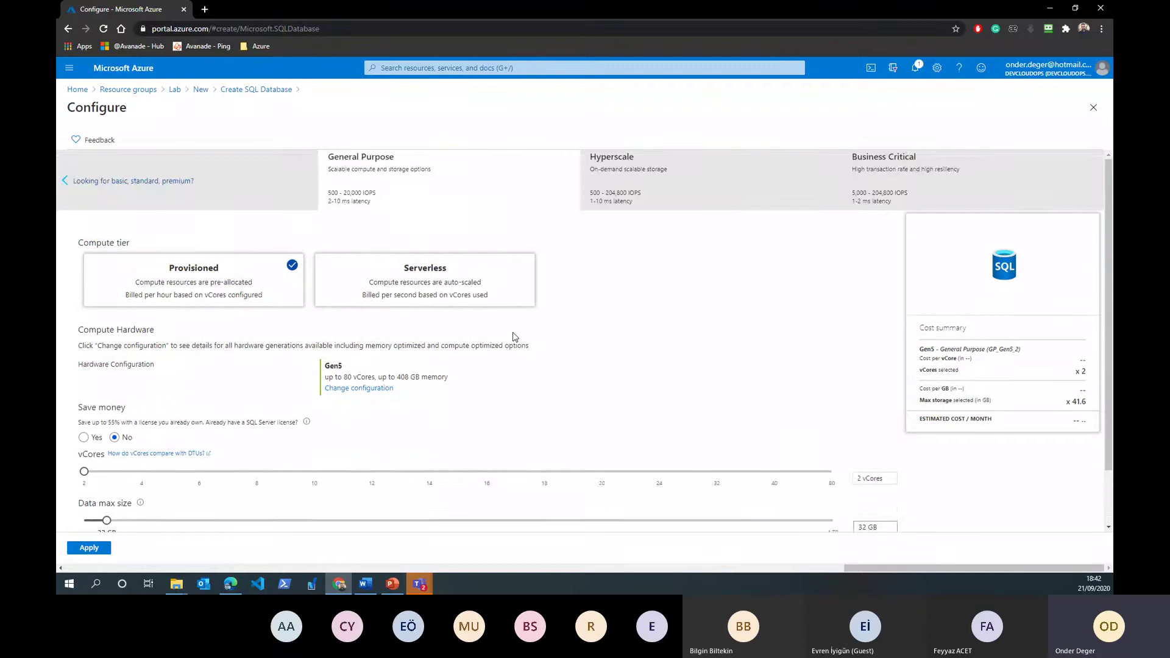
scroll(514, 337, down, 1)
scroll(512, 335, up, 1)
scroll(390, 366, down, 1)
scroll(582, 329, up, 1)
Try 16 vCores and a data max size of 3 TB for the General Purpose tier and check the estimated monthly cost.
scroll(520, 219, down, 1)
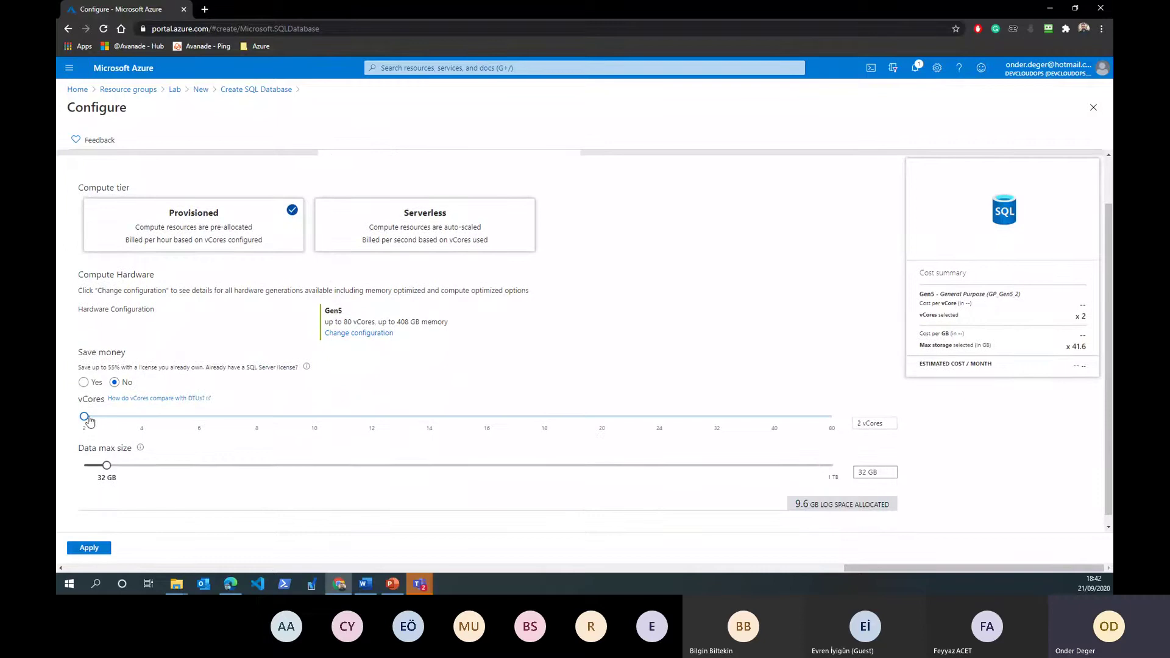
drag(86, 417, 485, 418)
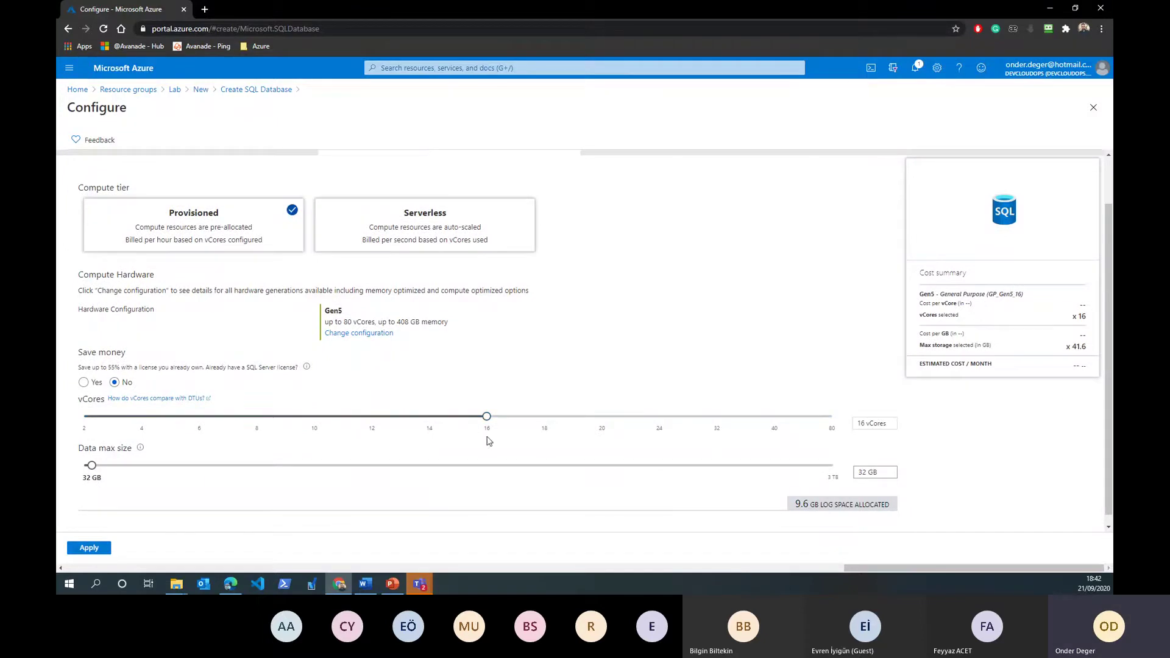
drag(91, 465, 859, 467)
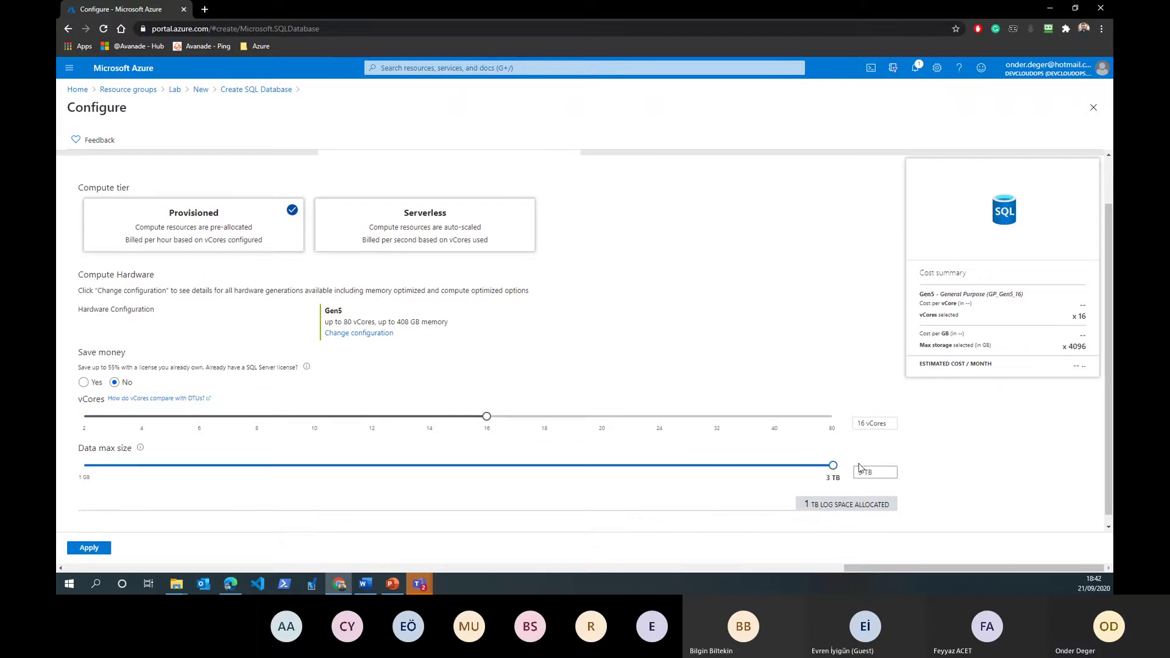
scroll(654, 497, down, 1)
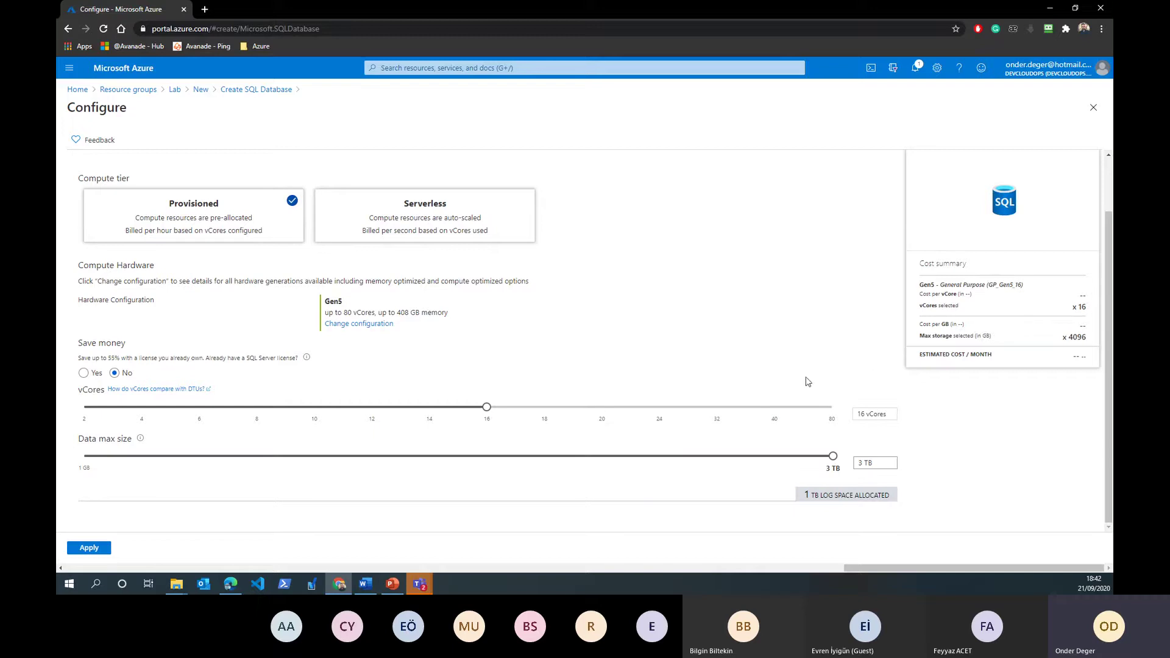
triple_click(1100, 358)
Look through the Hyperscale and Business Critical tiers' options, and leave the configuration without applying any changes.
scroll(364, 415, up, 1)
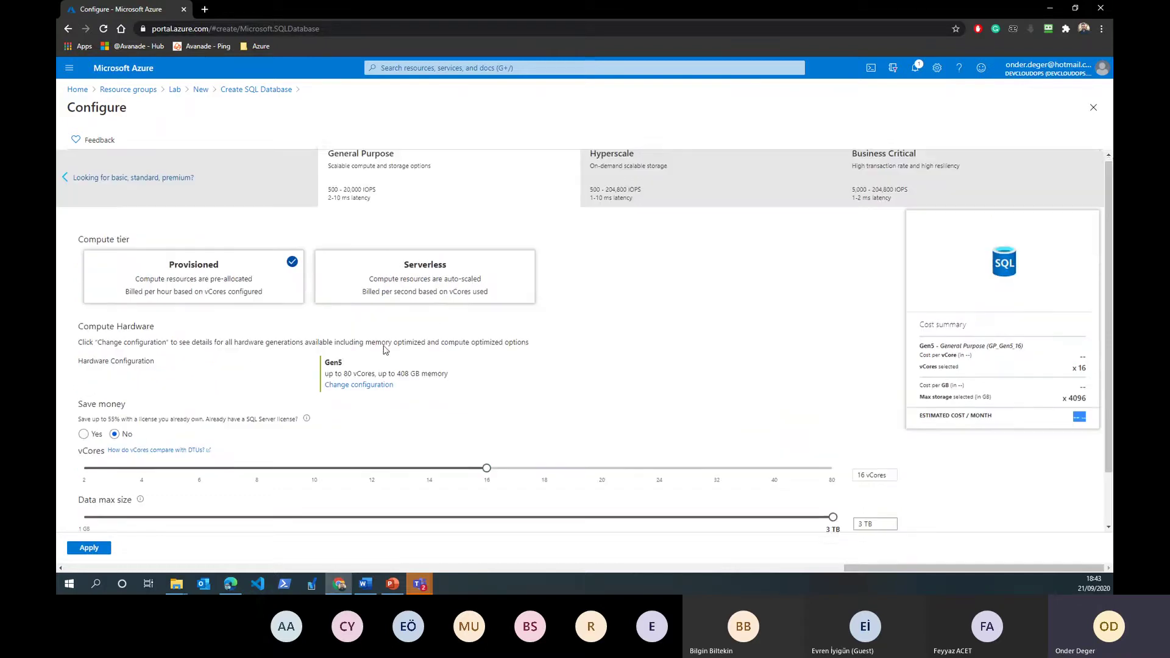
click(760, 184)
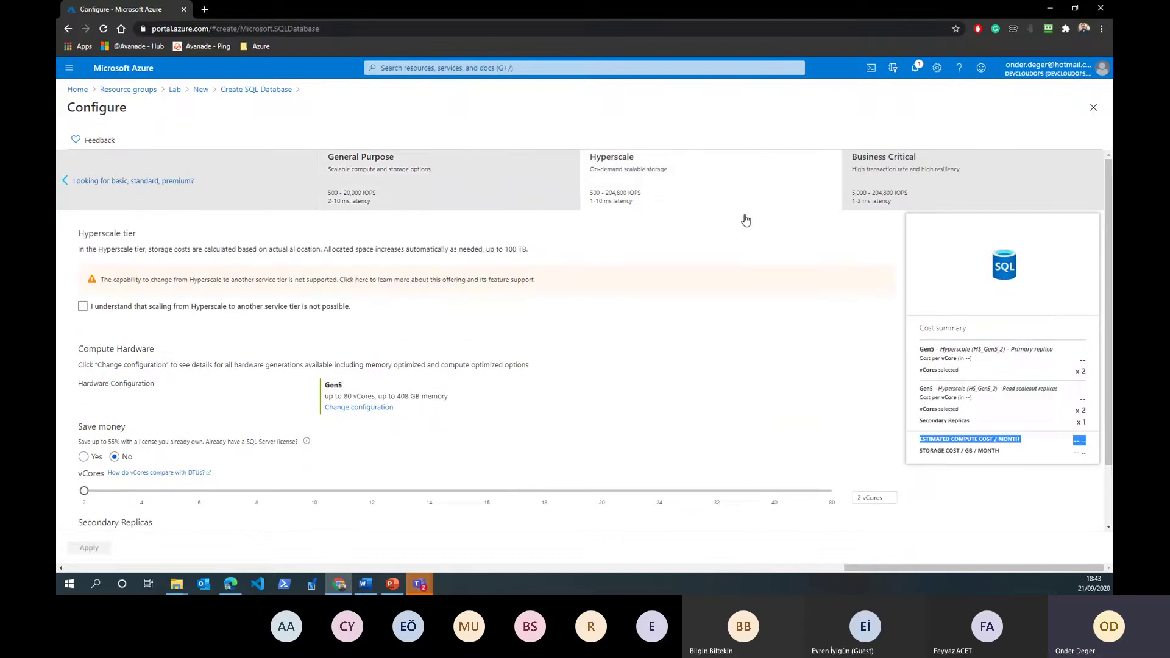
click(897, 194)
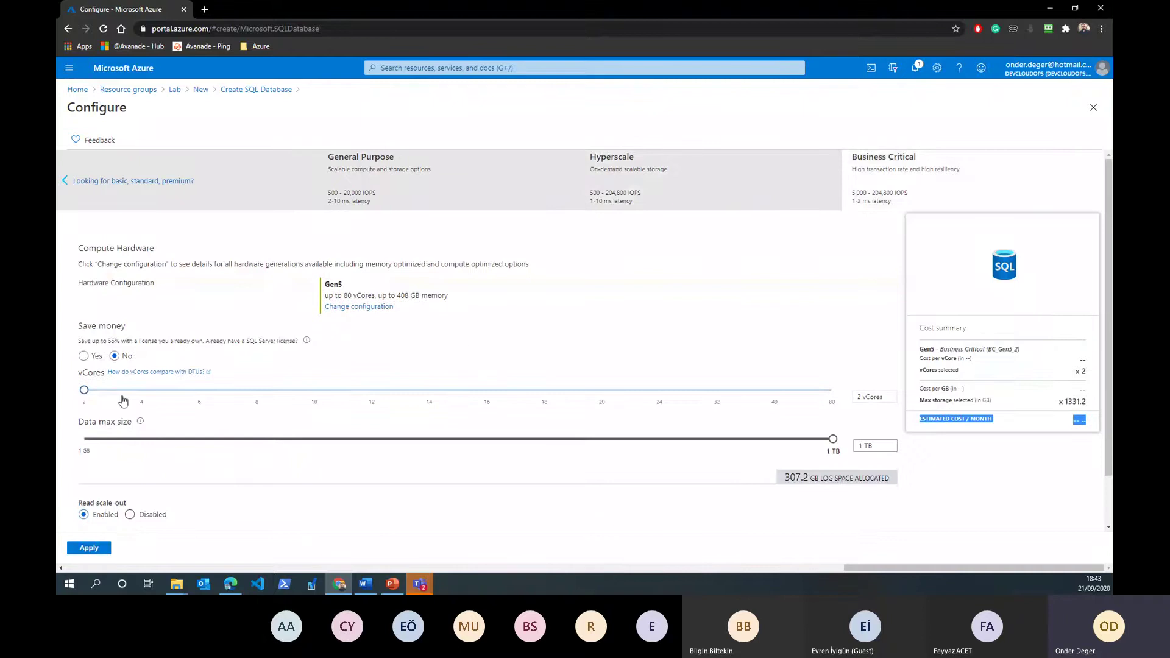
drag(85, 390, 61, 411)
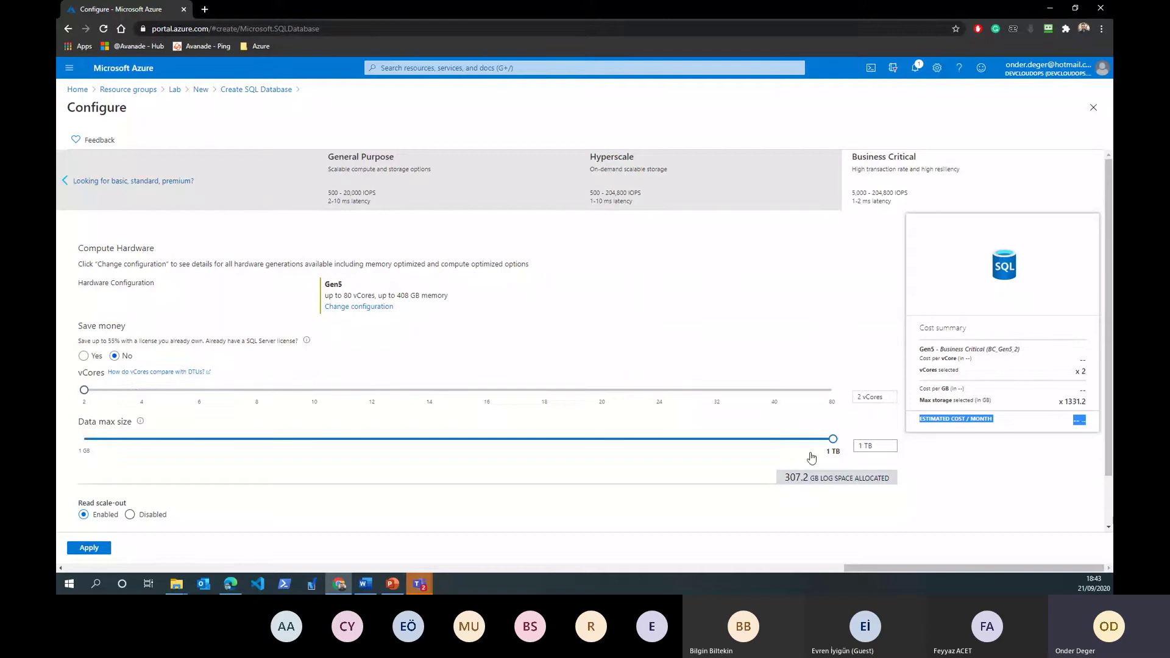
scroll(622, 408, down, 2)
scroll(621, 409, up, 2)
click(1094, 107)
click(639, 91)
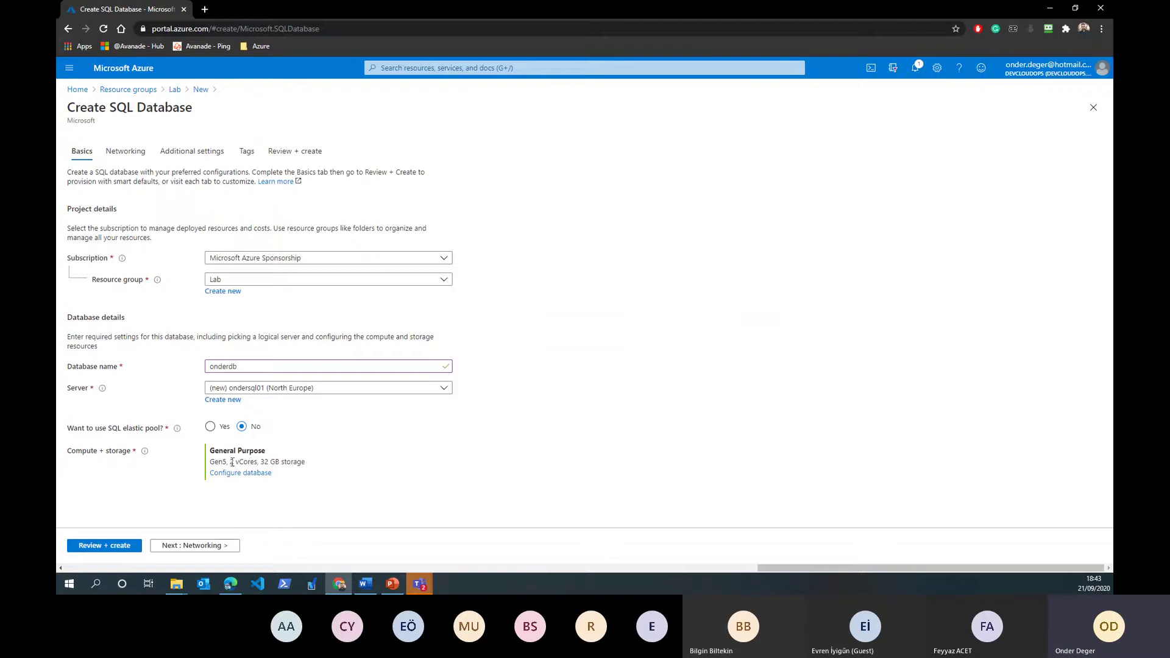
Go to the database's networking settings and compare the public endpoint, private endpoint and no access connectivity methods.
click(234, 547)
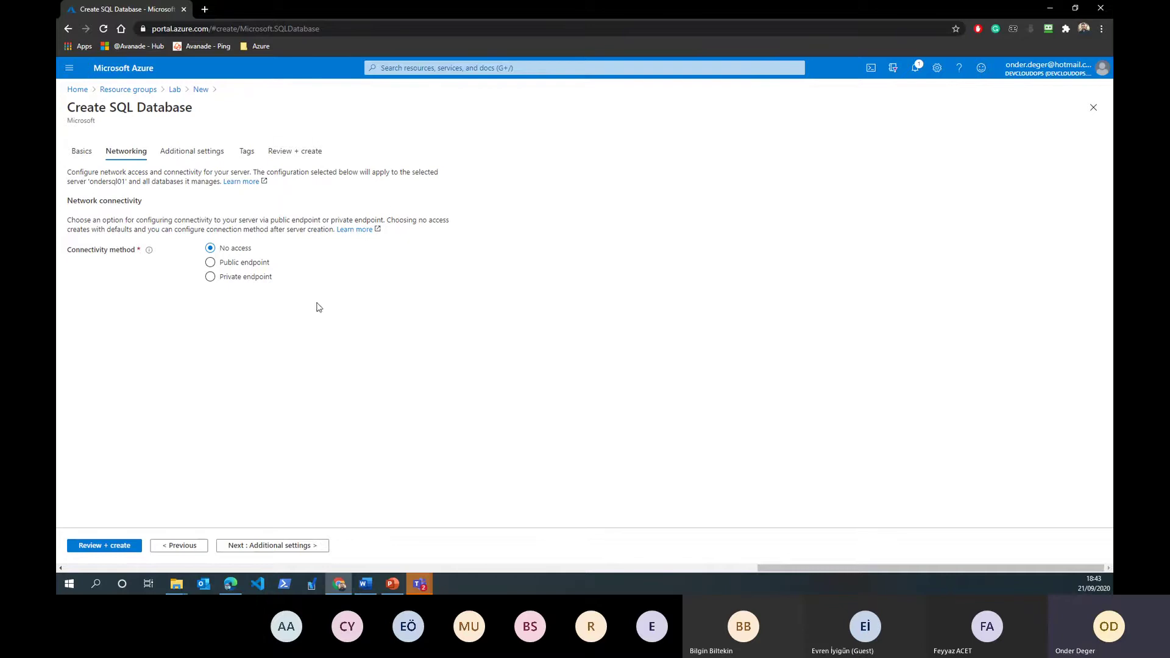
click(210, 263)
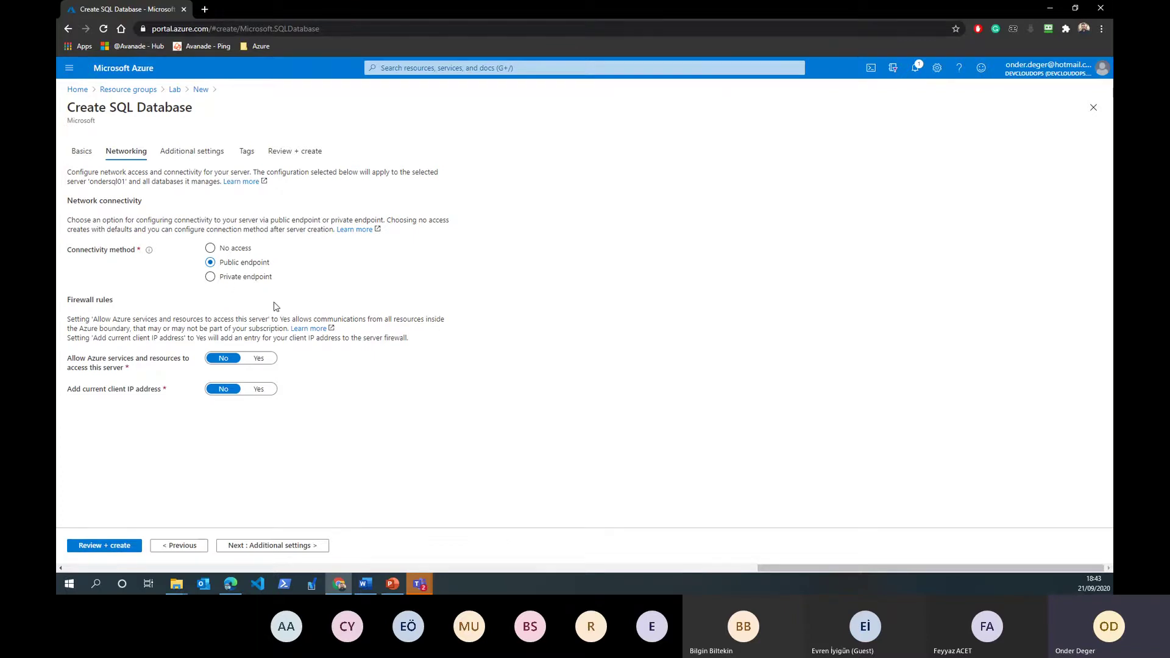
click(242, 281)
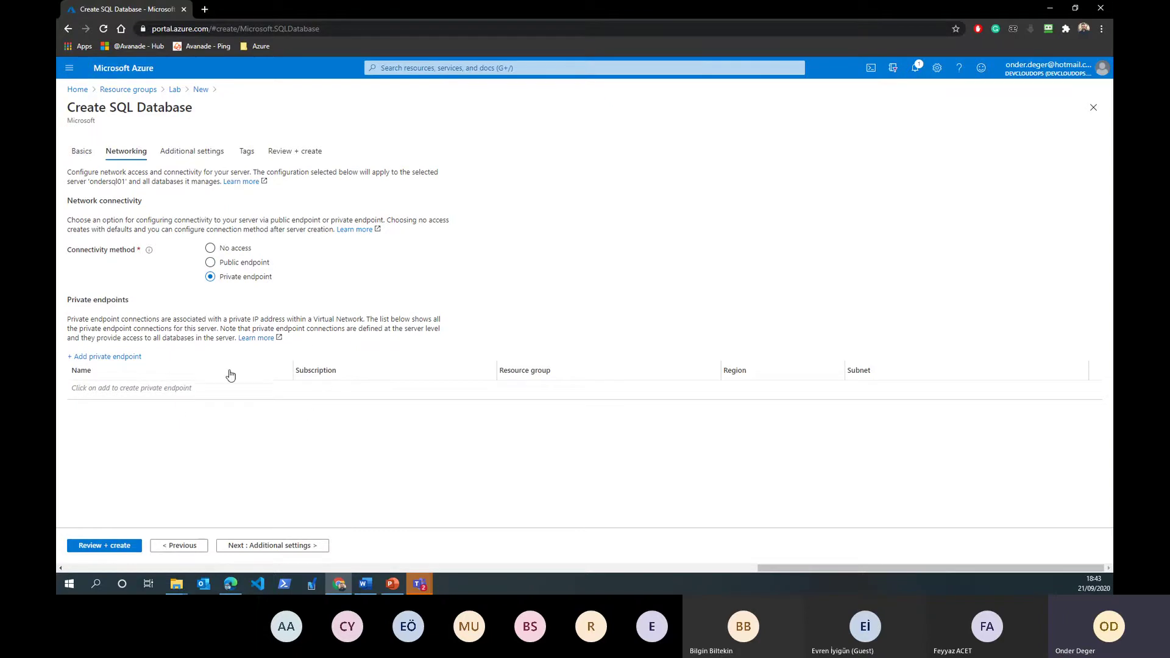
click(210, 249)
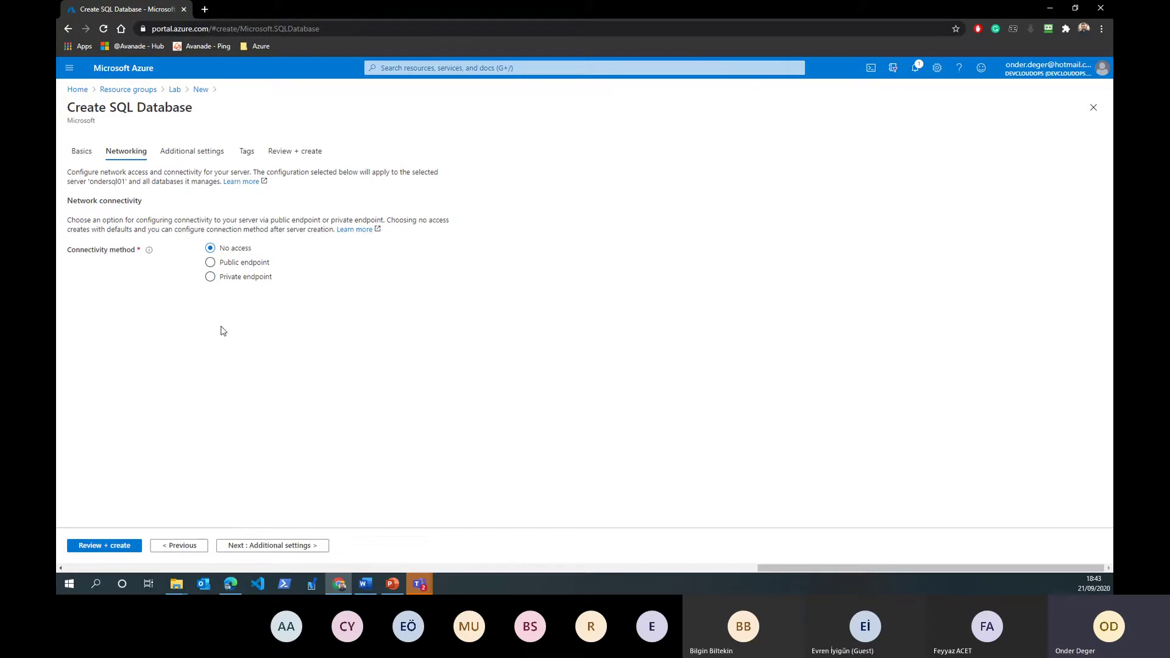
Set the connectivity method to public endpoint and allow Azure services and resources to access the server, without adding the current client IP address.
click(212, 262)
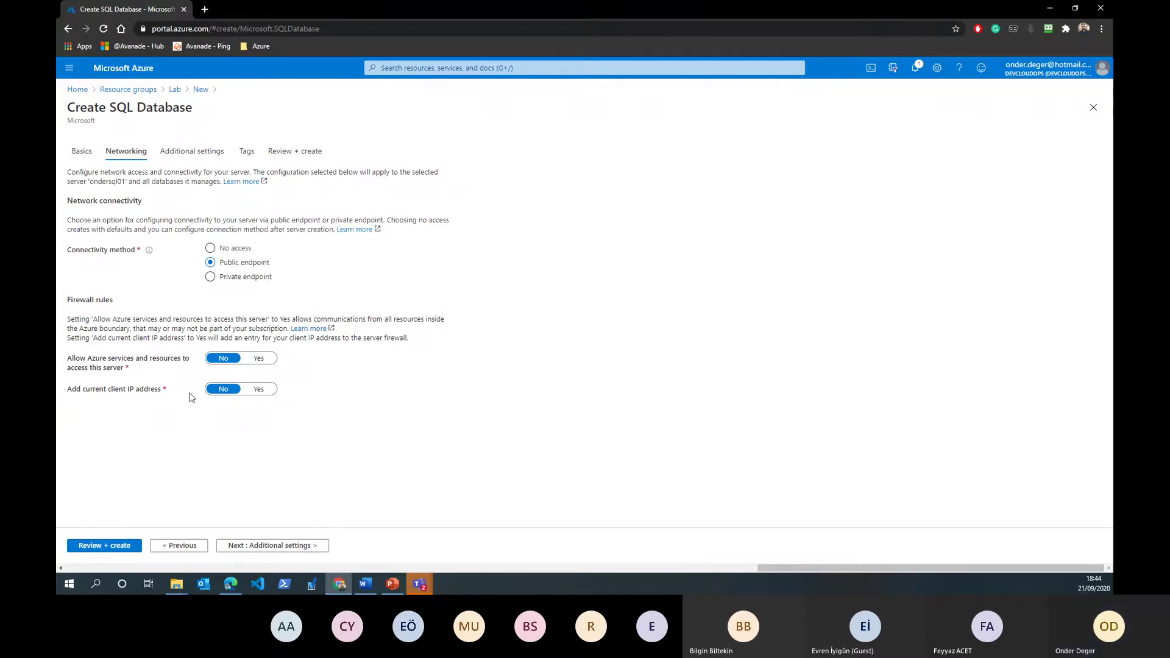
click(257, 390)
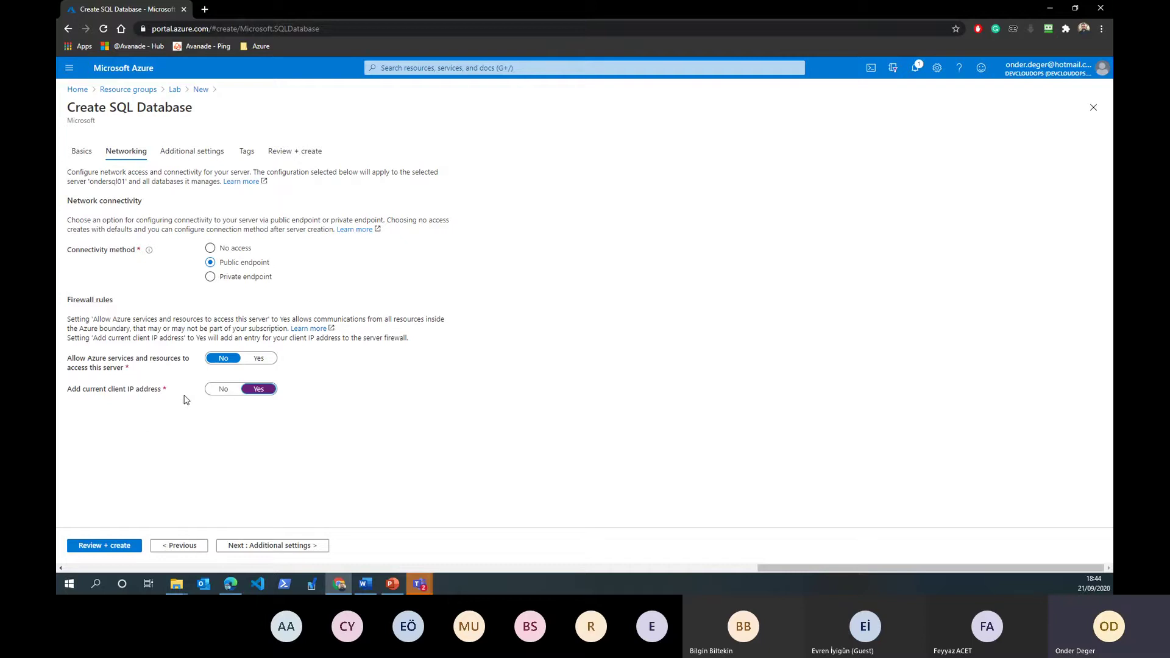
drag(84, 394, 166, 396)
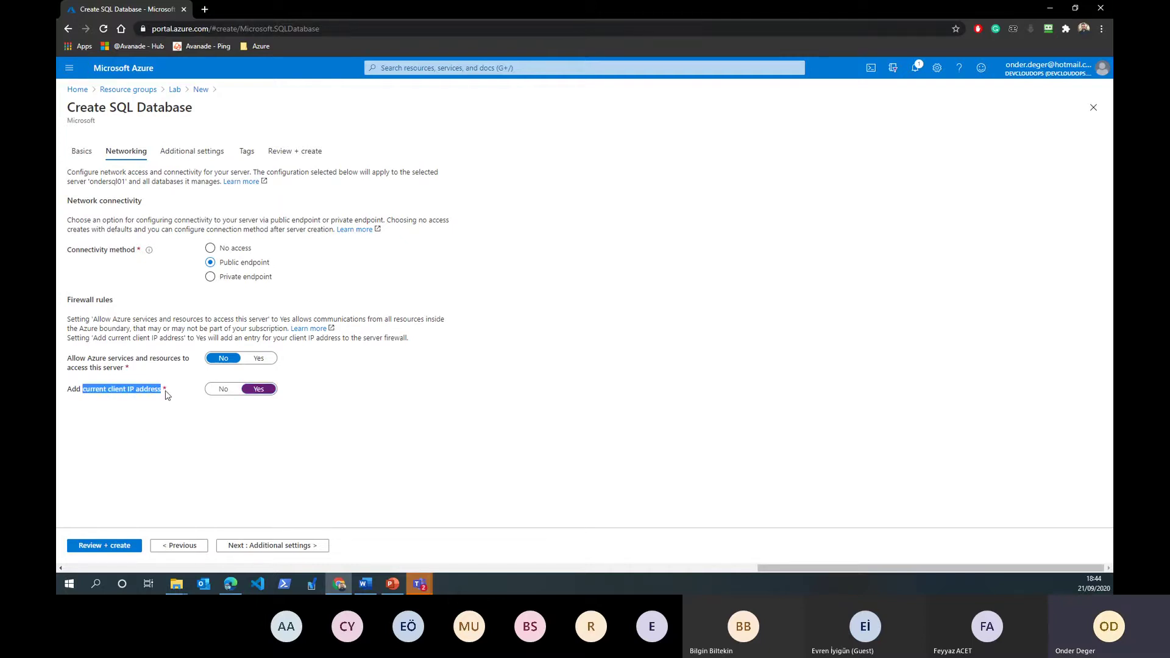
click(293, 426)
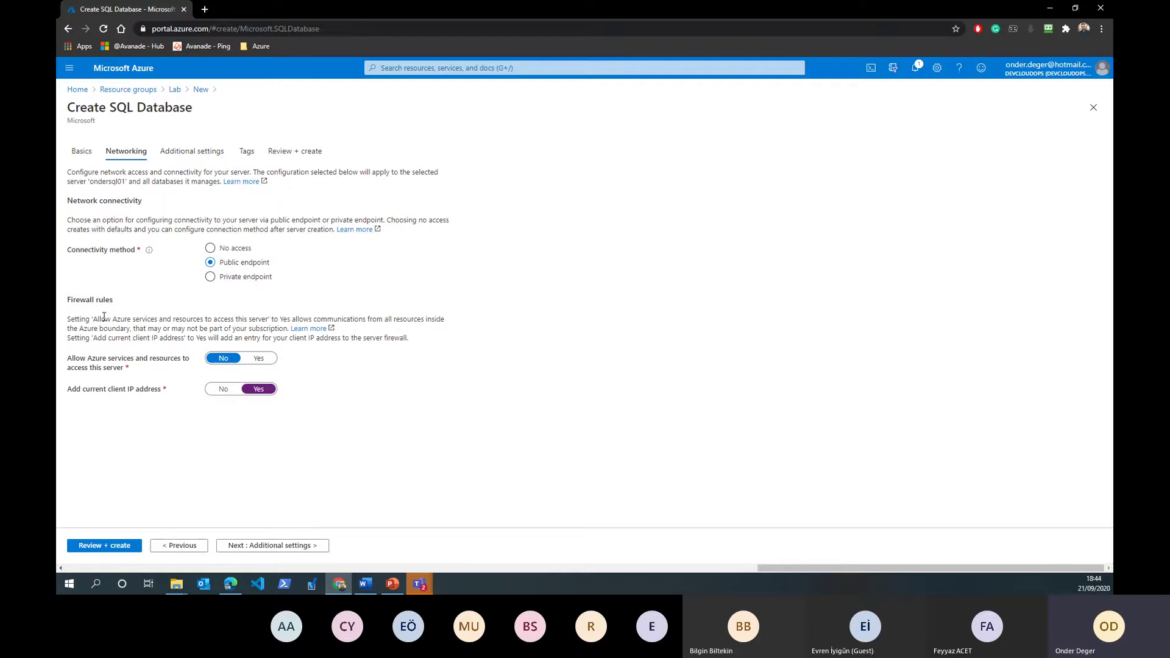
click(223, 390)
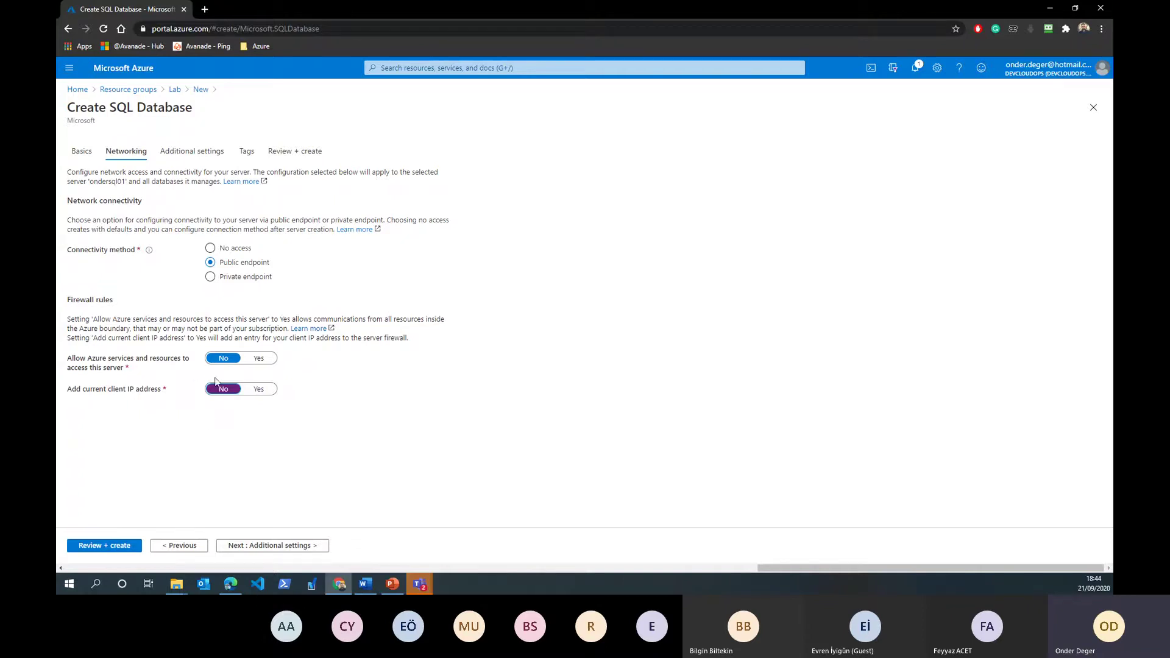
click(258, 359)
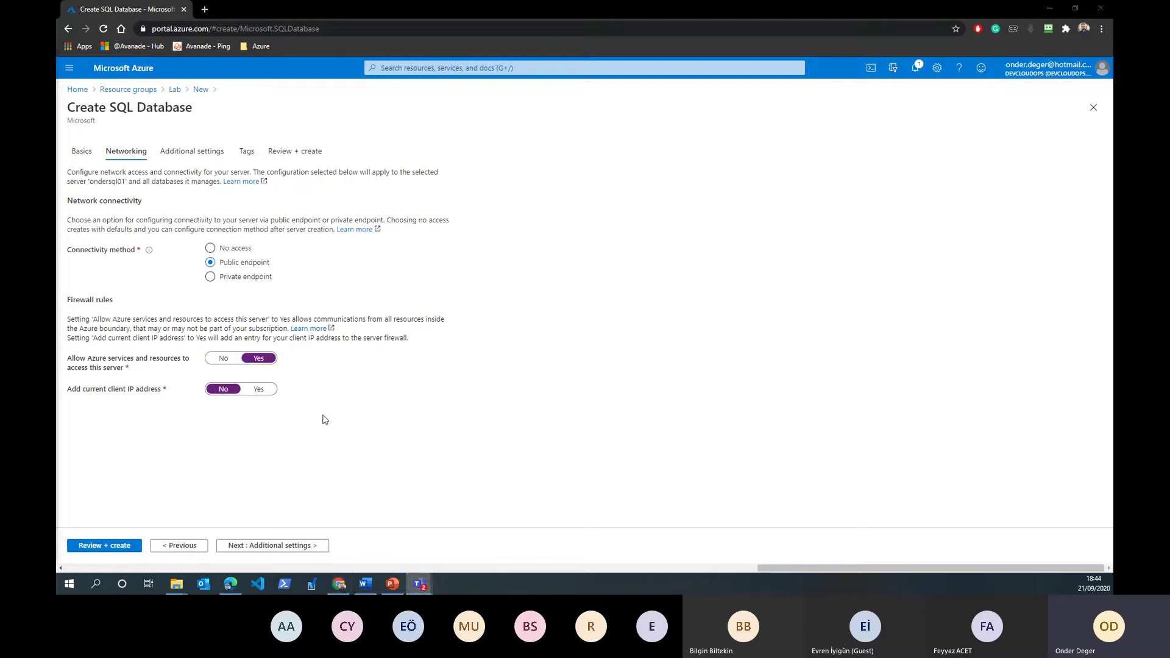
click(345, 498)
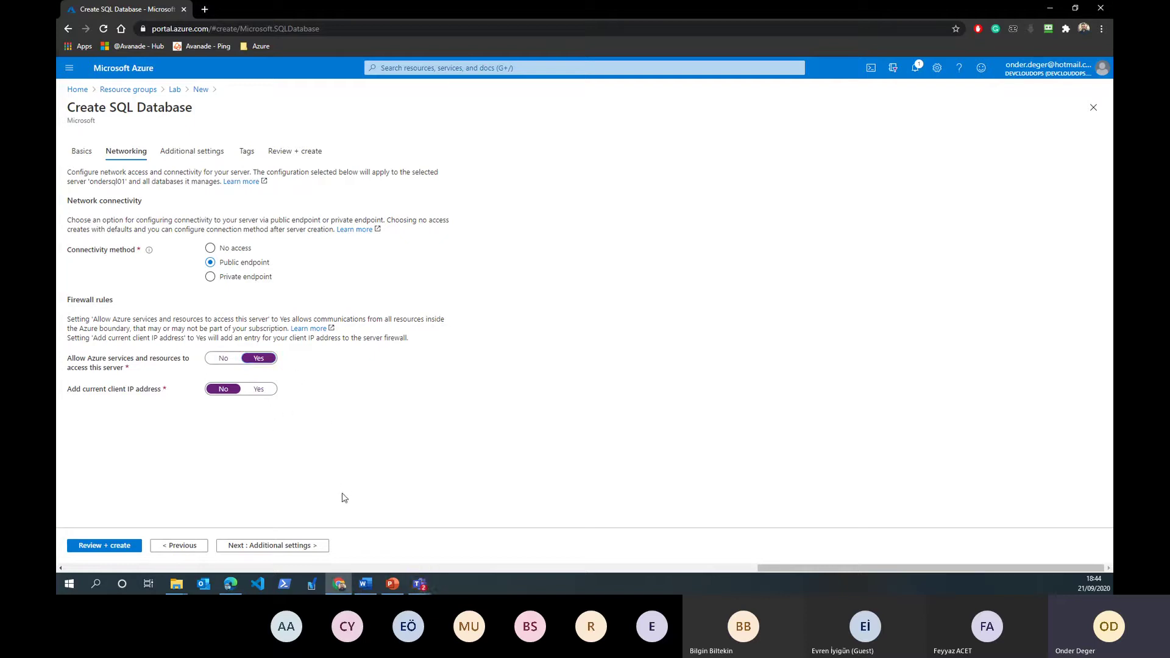
In the additional settings, choose the AdventureWorksLT sample as the existing data for the new database.
click(306, 546)
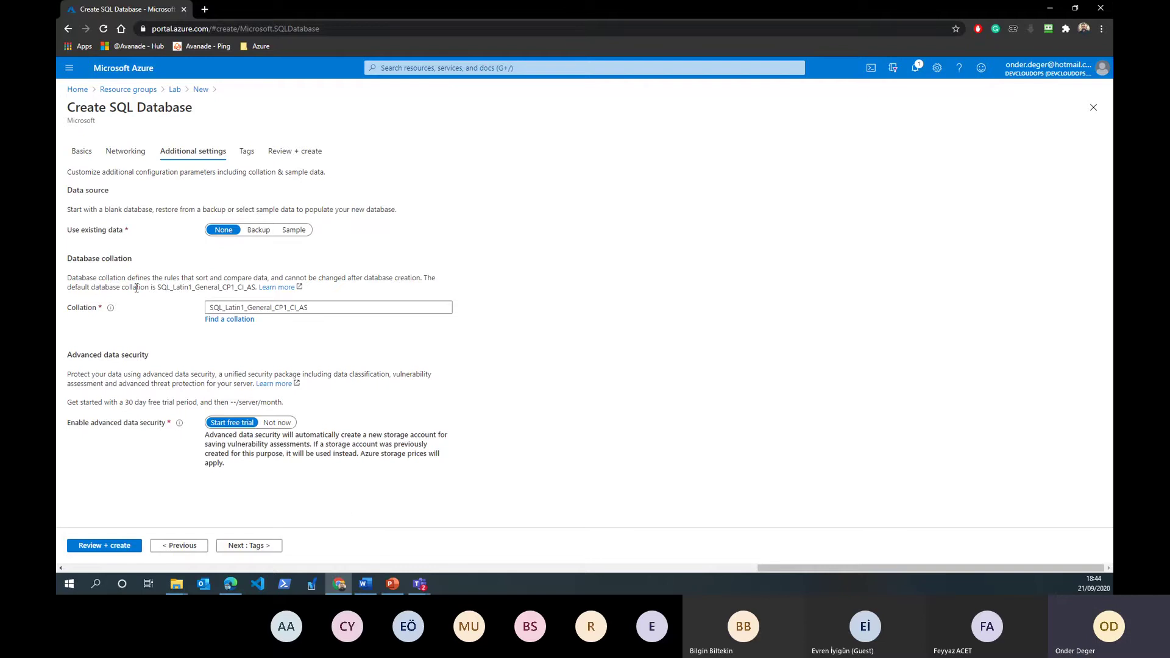
click(294, 233)
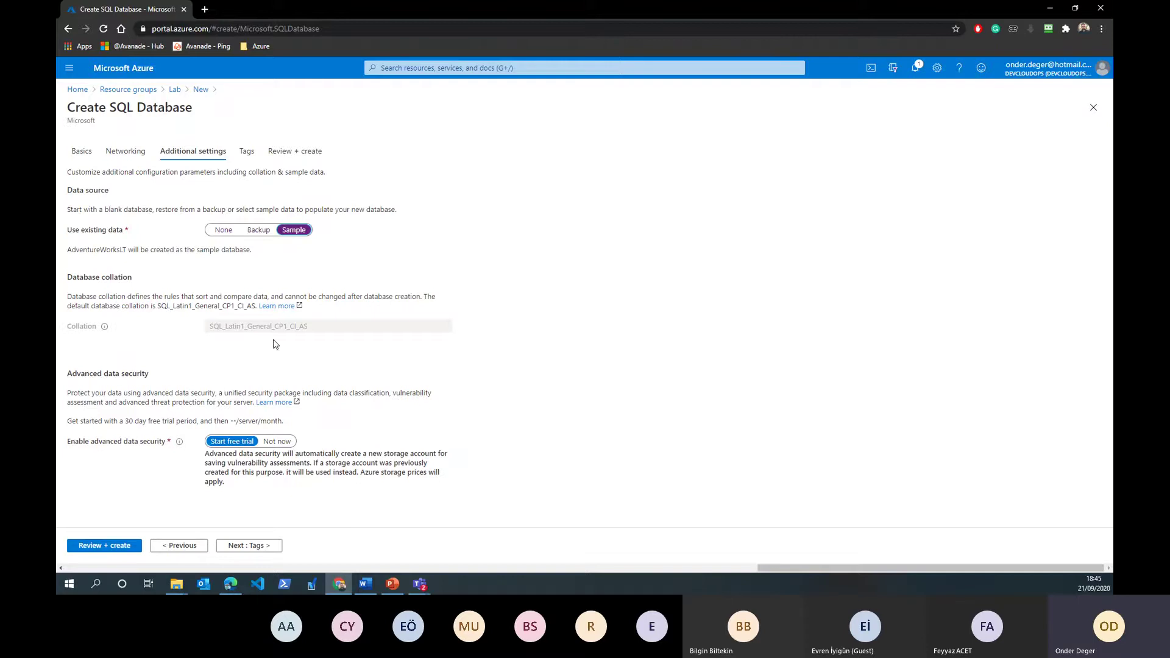
drag(72, 250, 117, 252)
Leave the tags empty, go to the review of the settings, and create the SQL database.
click(258, 547)
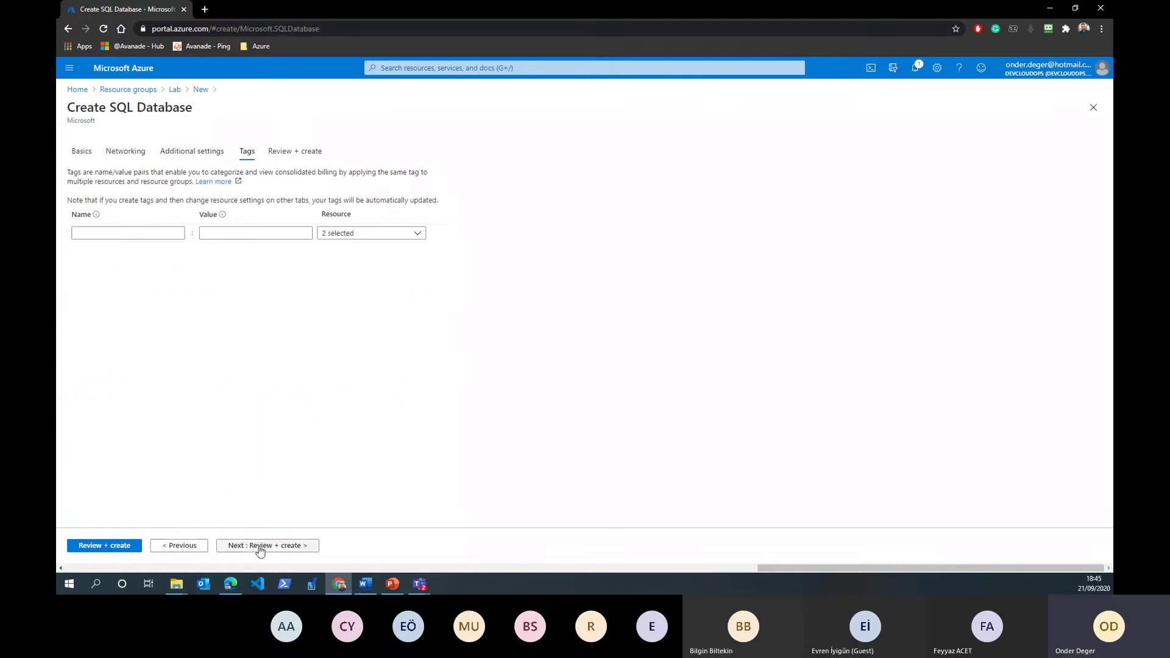
click(260, 547)
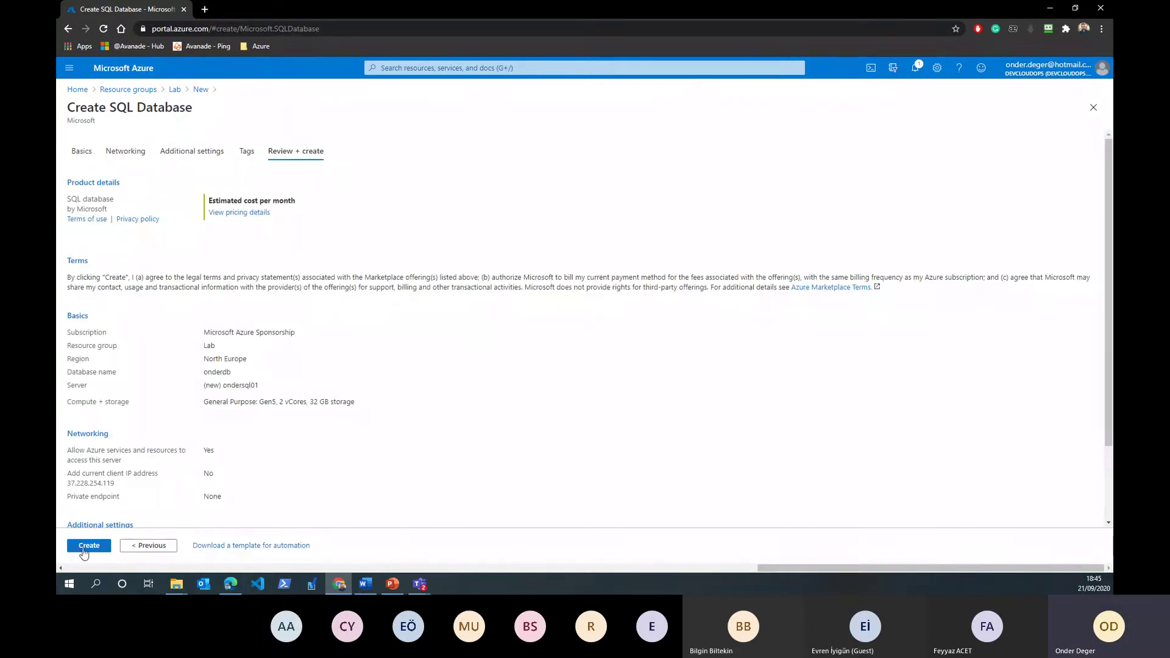
click(85, 547)
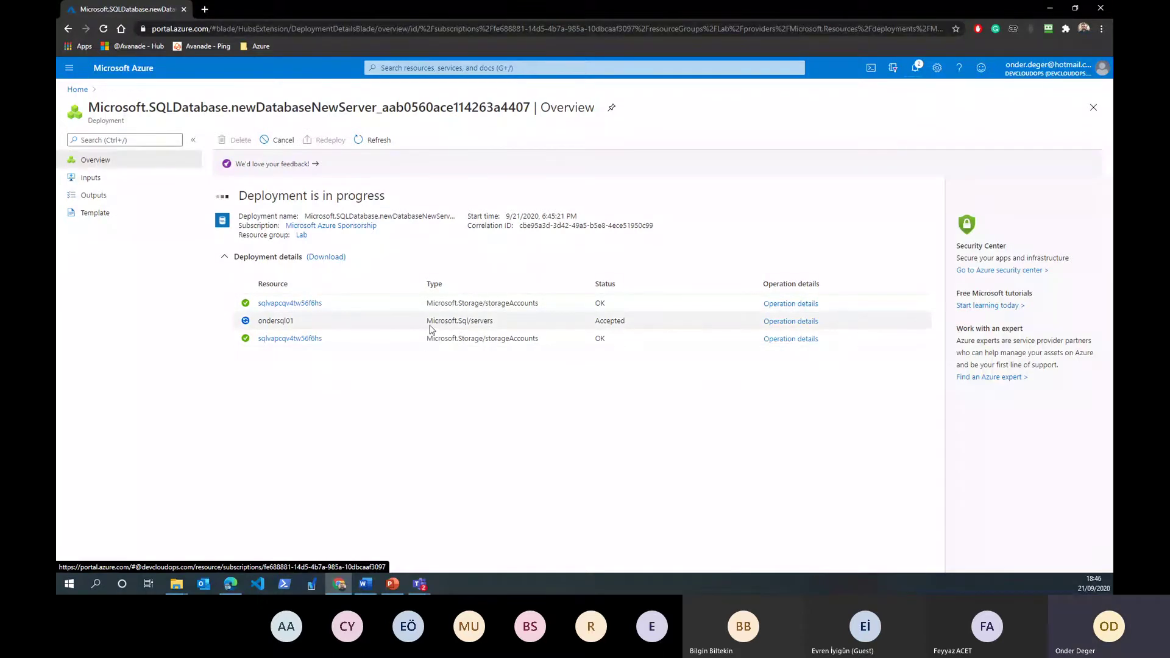
Check the operation details of the ondersql01 server deployment and look at the portal notifications.
click(770, 322)
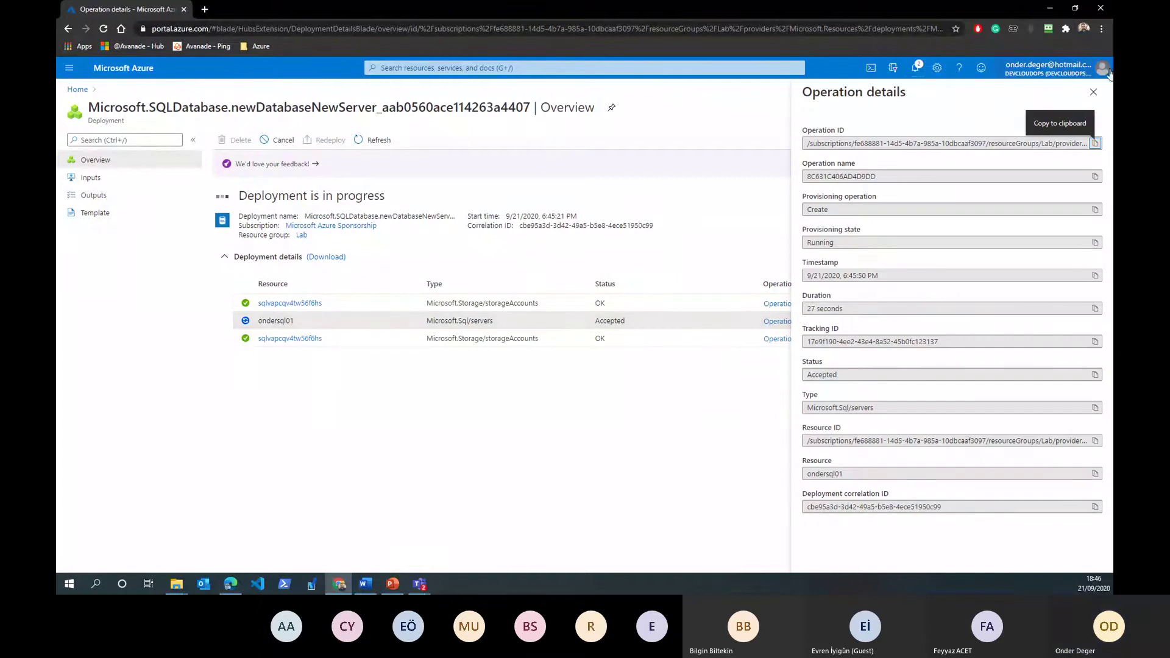
click(1094, 92)
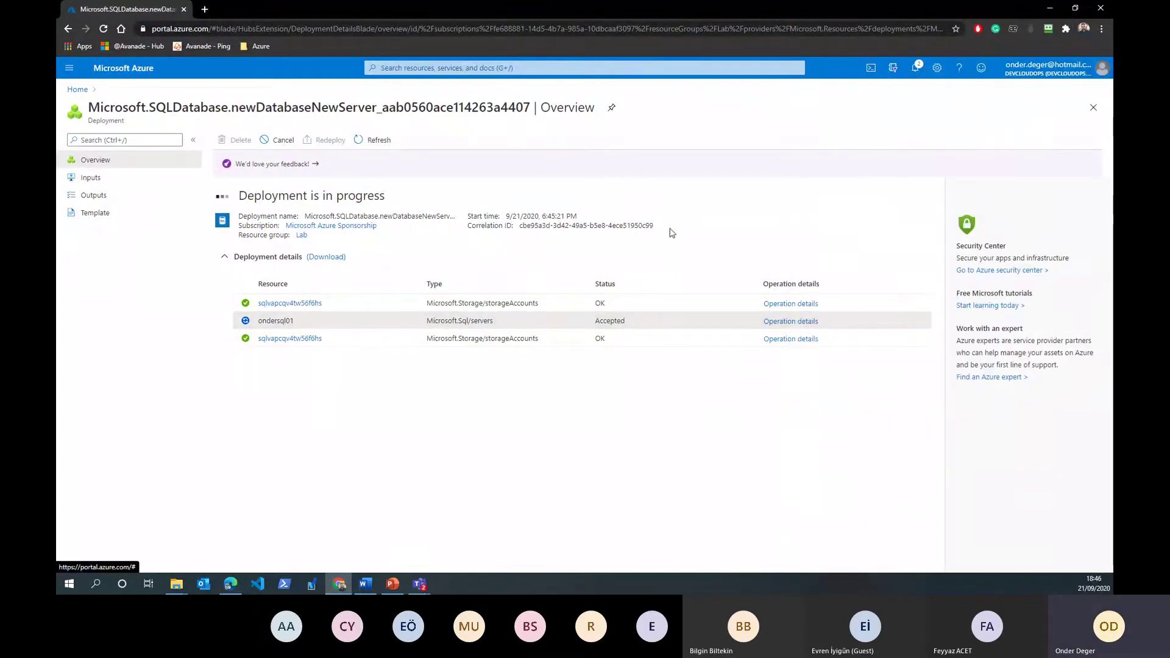
click(916, 69)
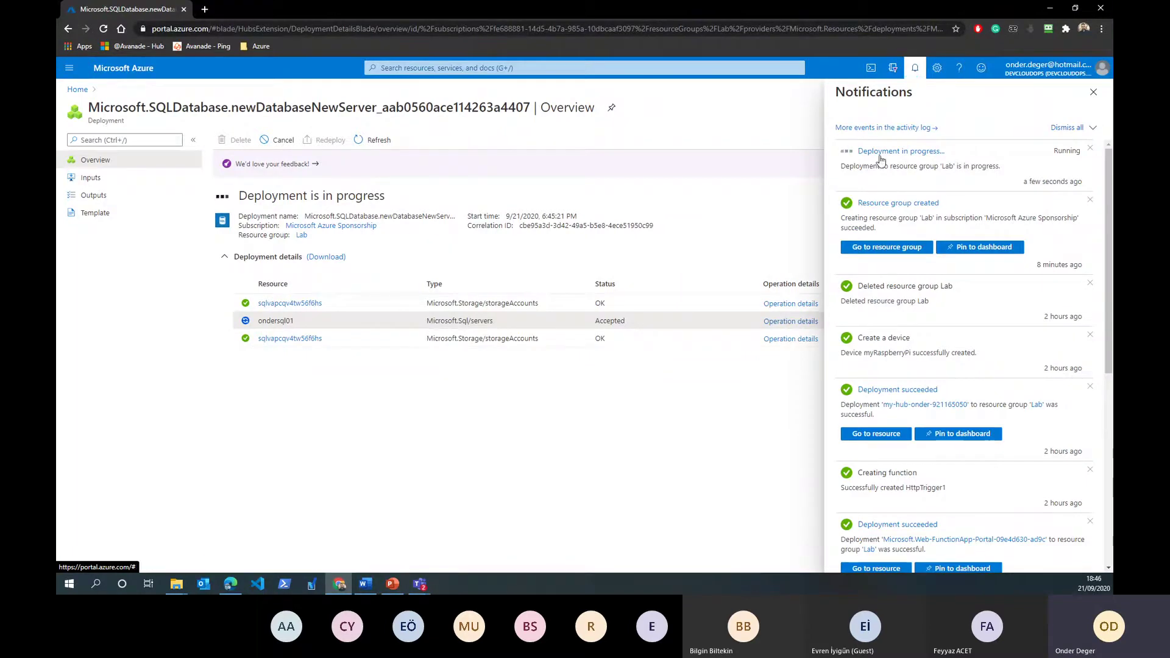
click(915, 69)
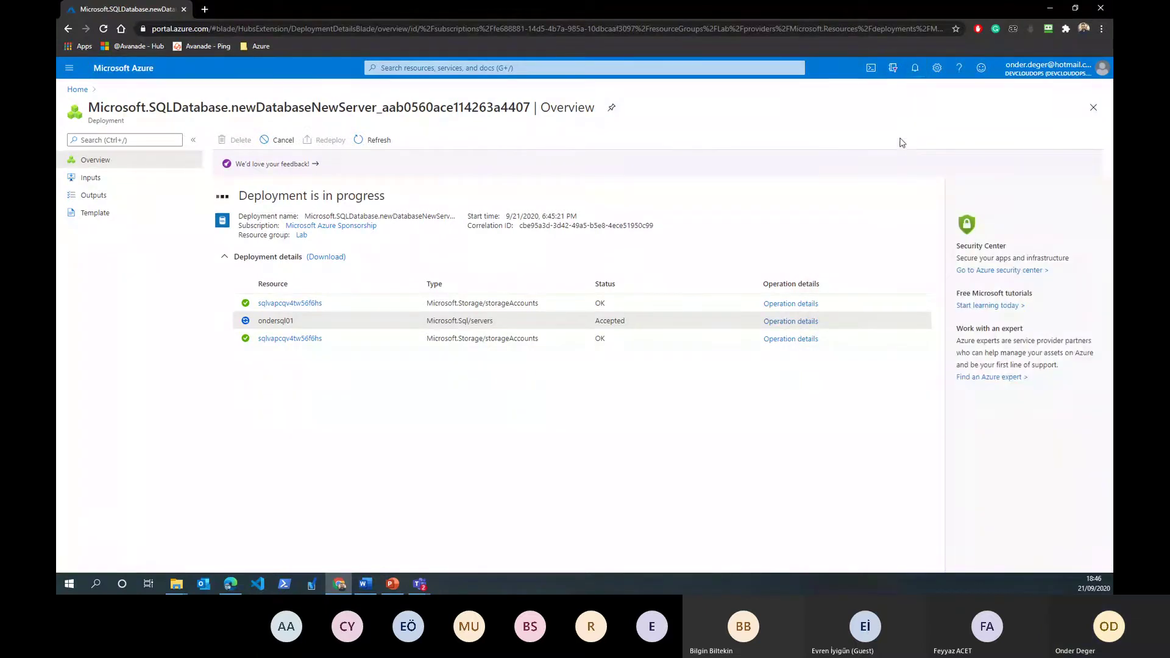
Refresh the deployment overview and check the progress of the onderdb database resource.
click(378, 140)
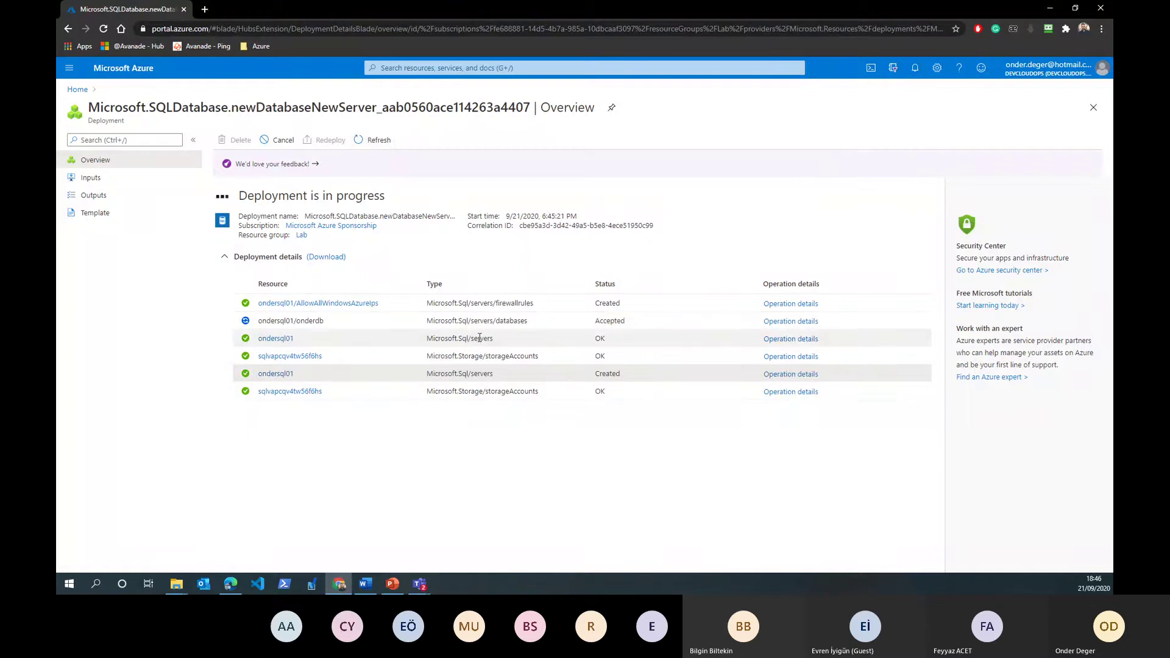
drag(487, 320, 523, 322)
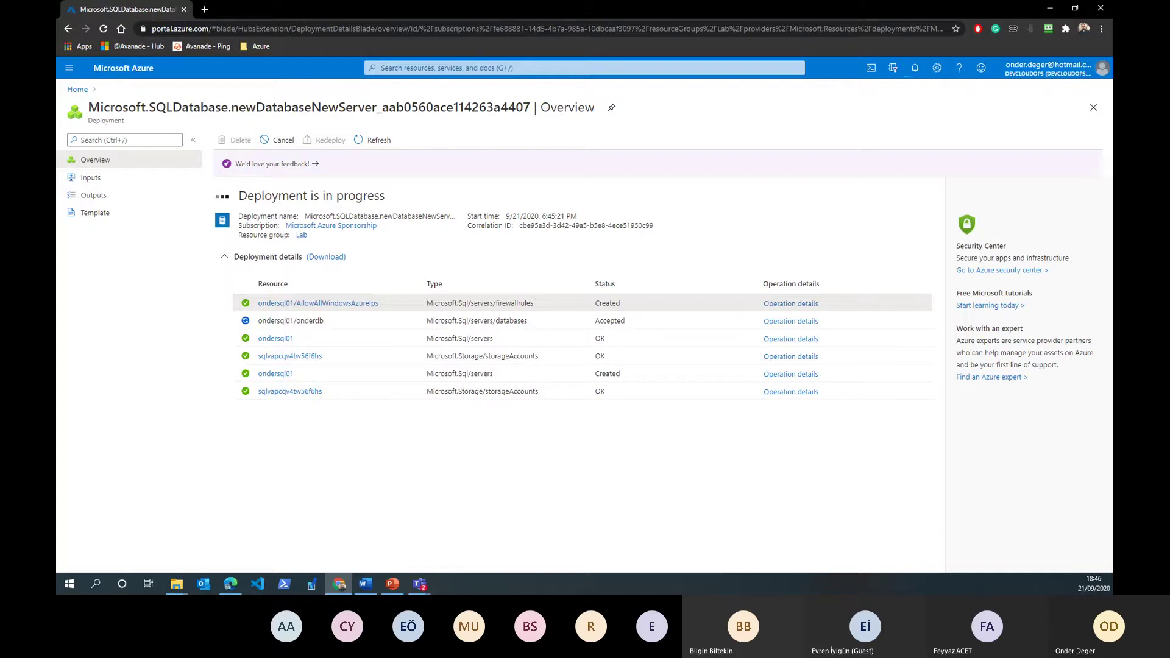
click(379, 143)
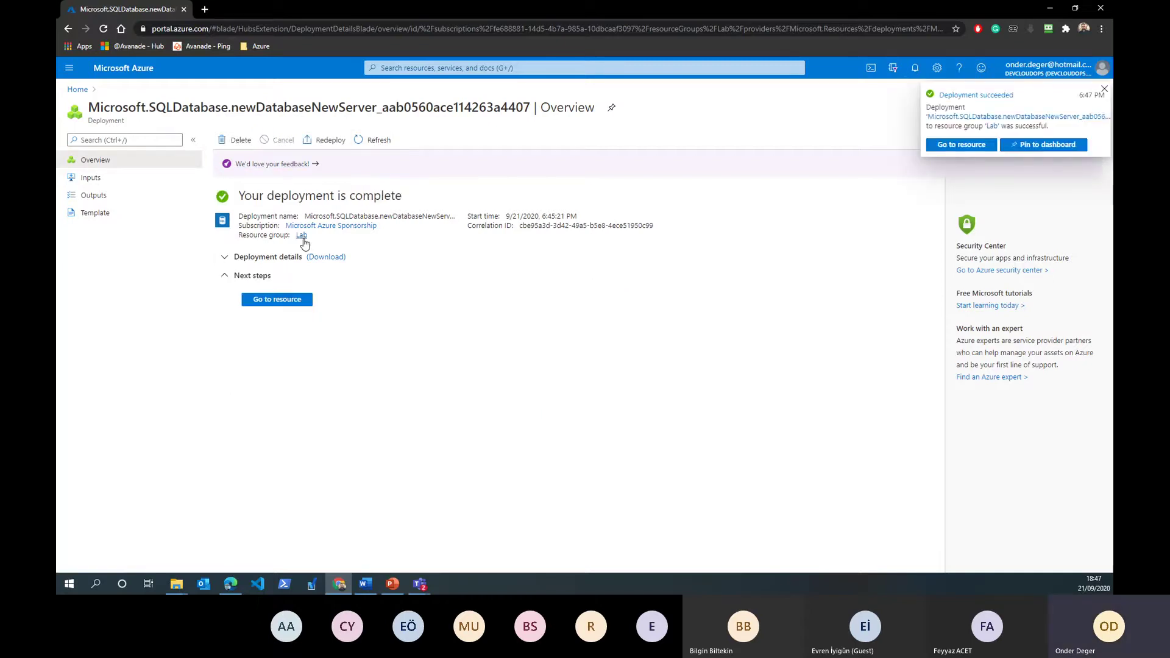
Open the Lab resource group from the list of resource groups and refresh its list of resources.
click(78, 90)
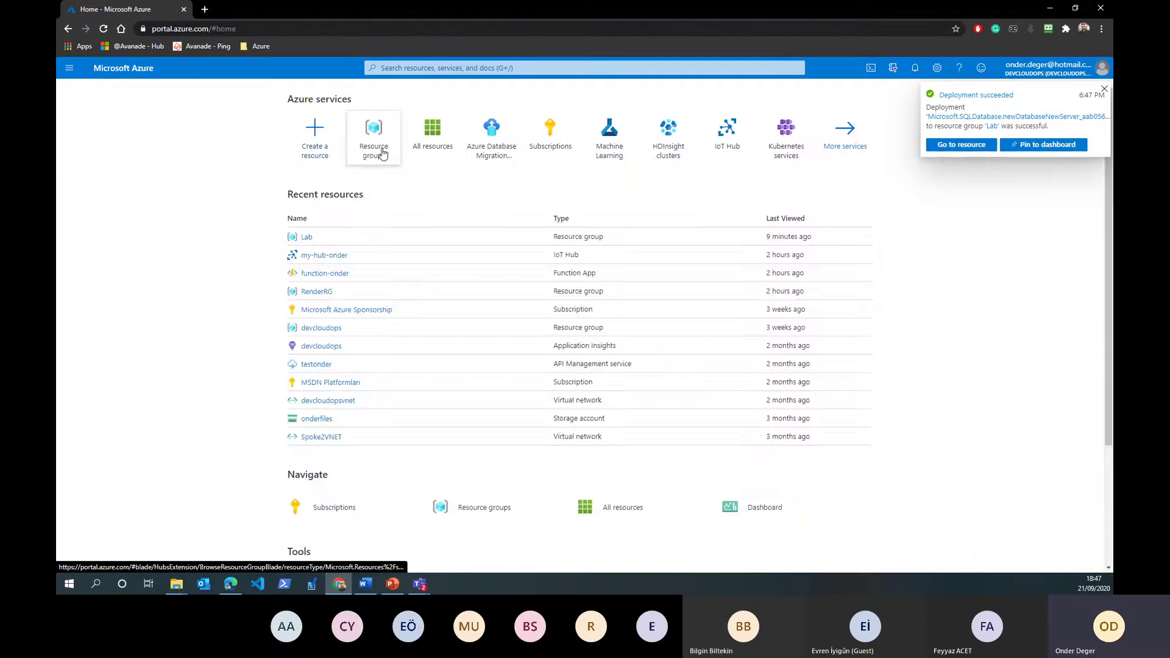
click(393, 156)
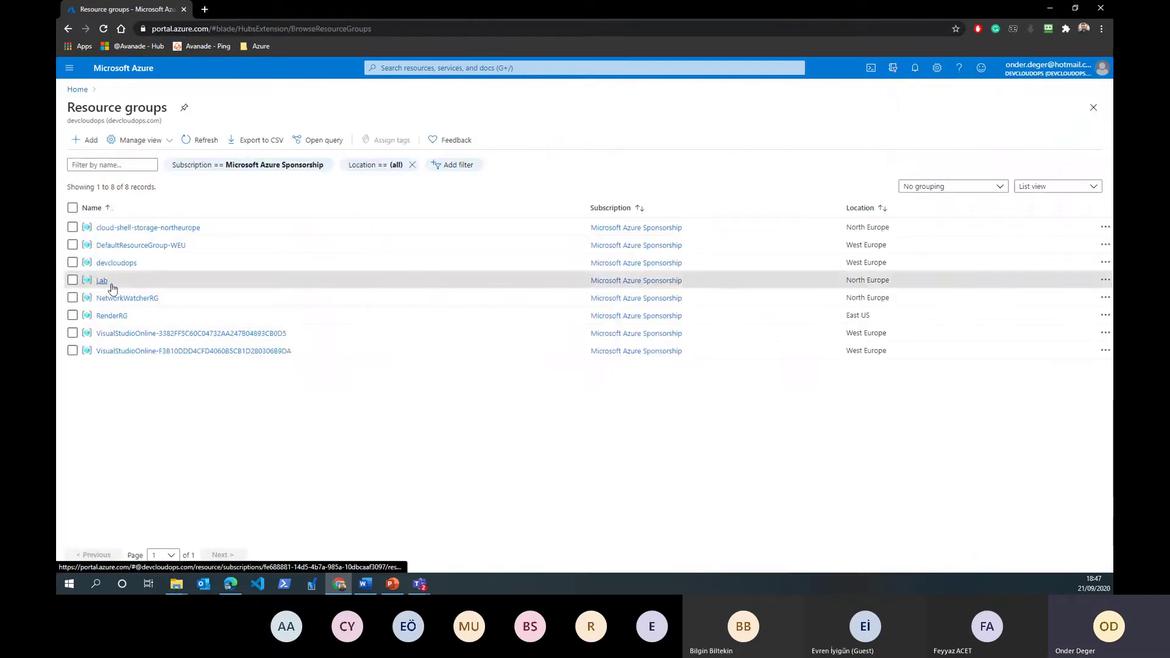
click(99, 283)
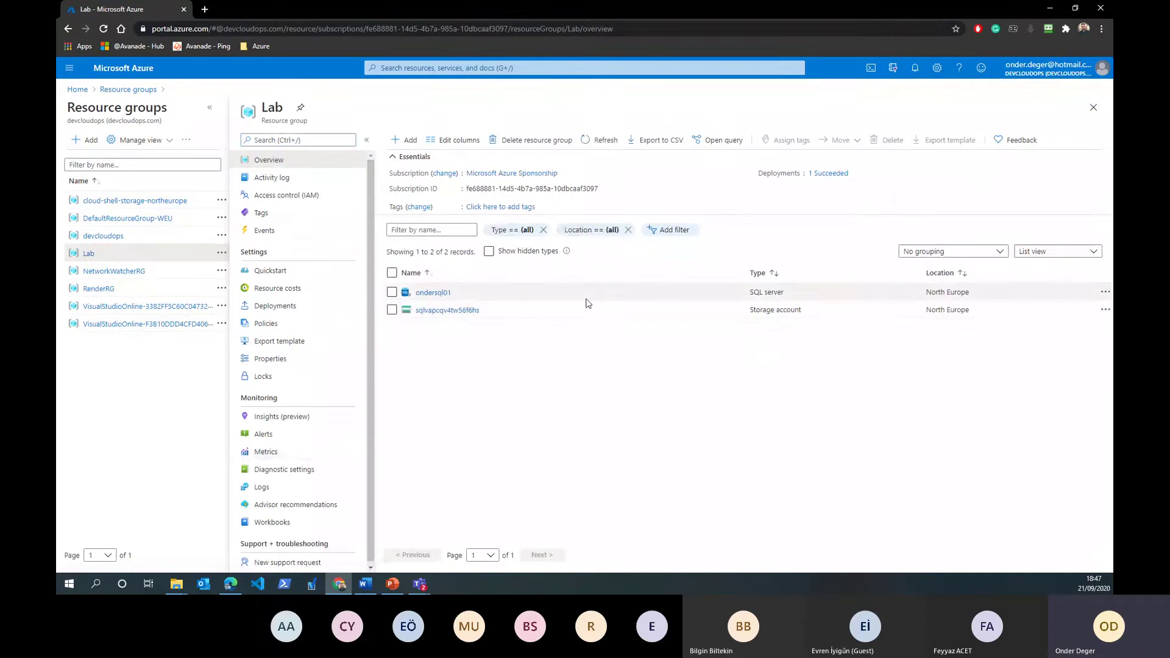
click(582, 145)
click(587, 144)
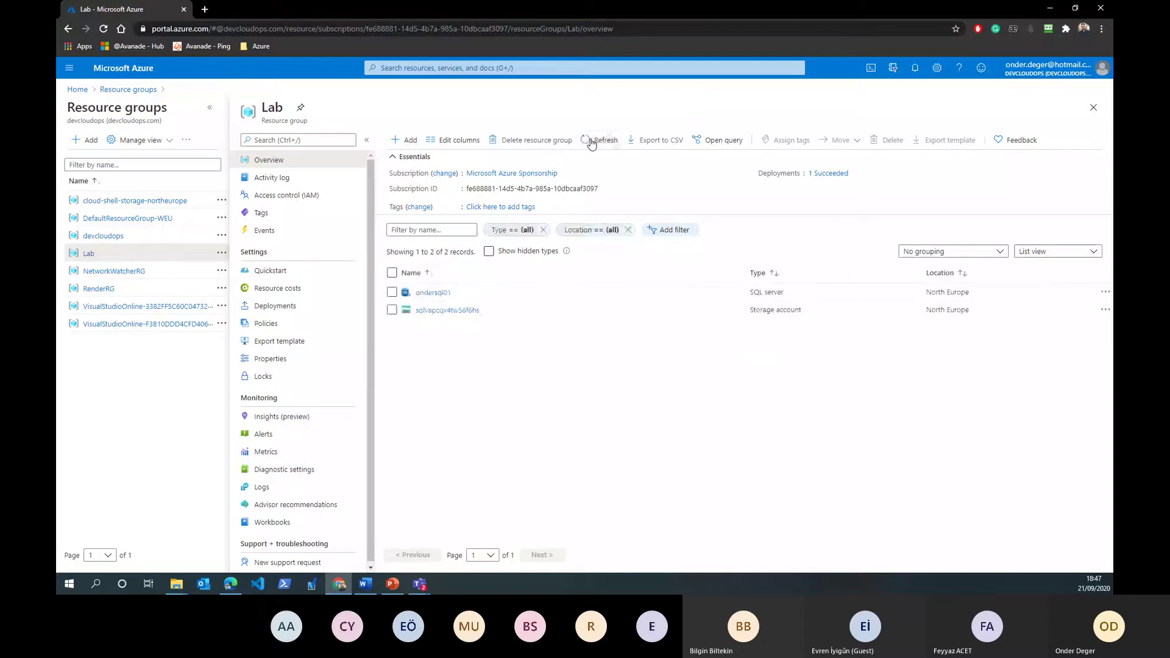
click(590, 142)
click(591, 142)
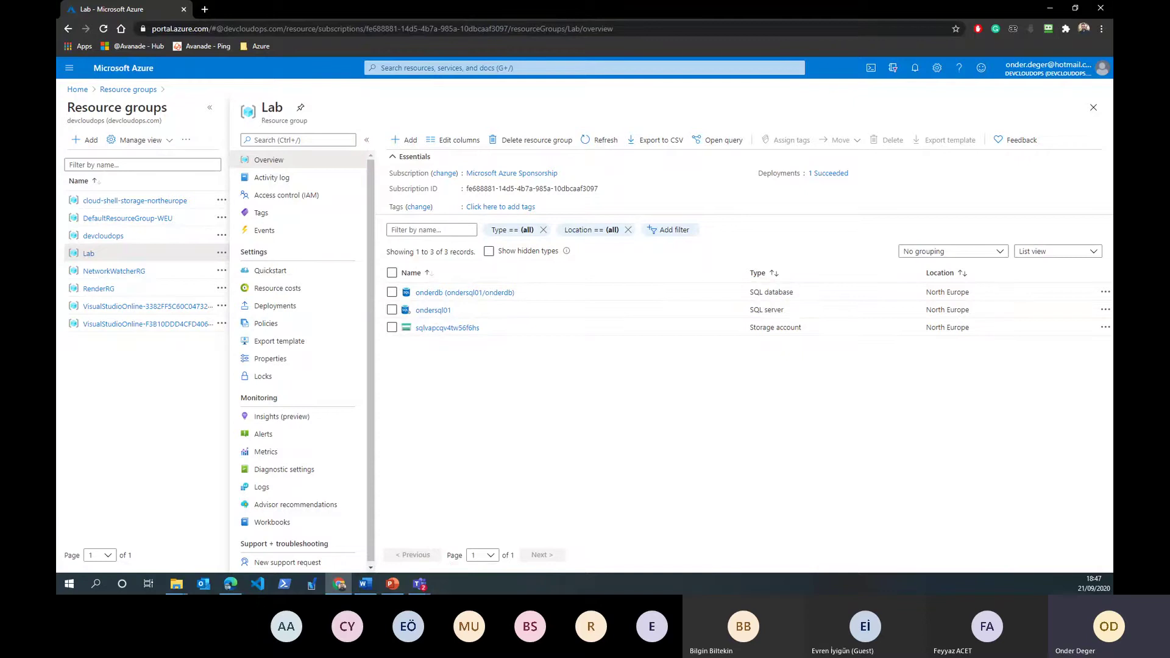
Open the onderdb SQL database and examine its overview, including compute utilization and available settings.
click(465, 294)
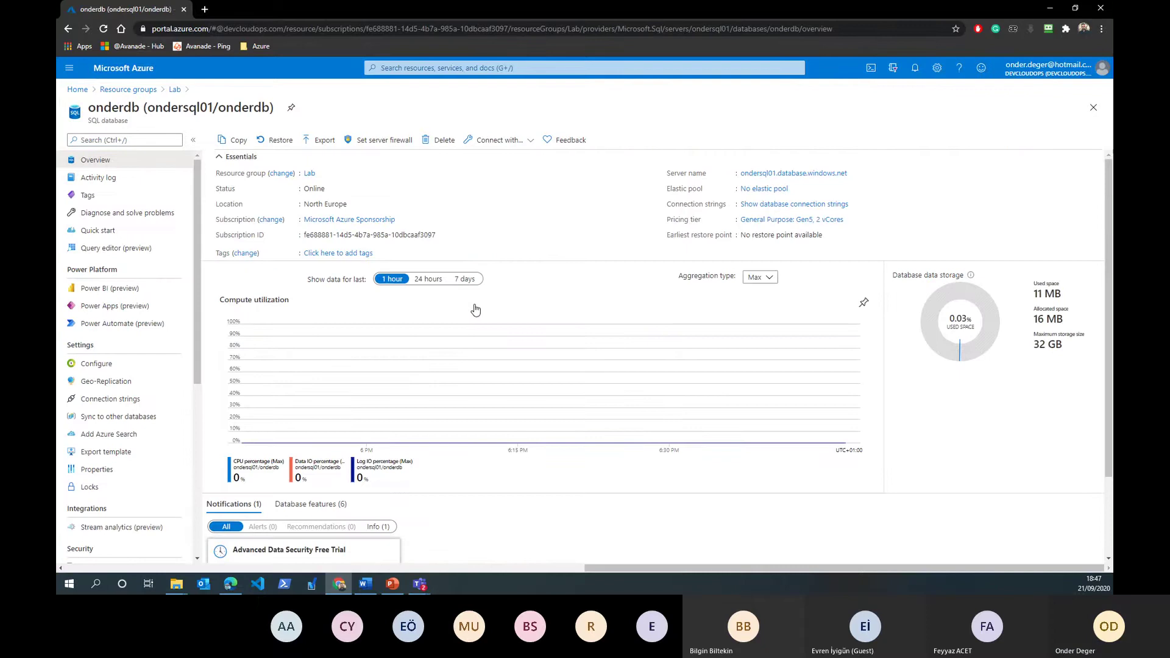
scroll(543, 440, down, 1)
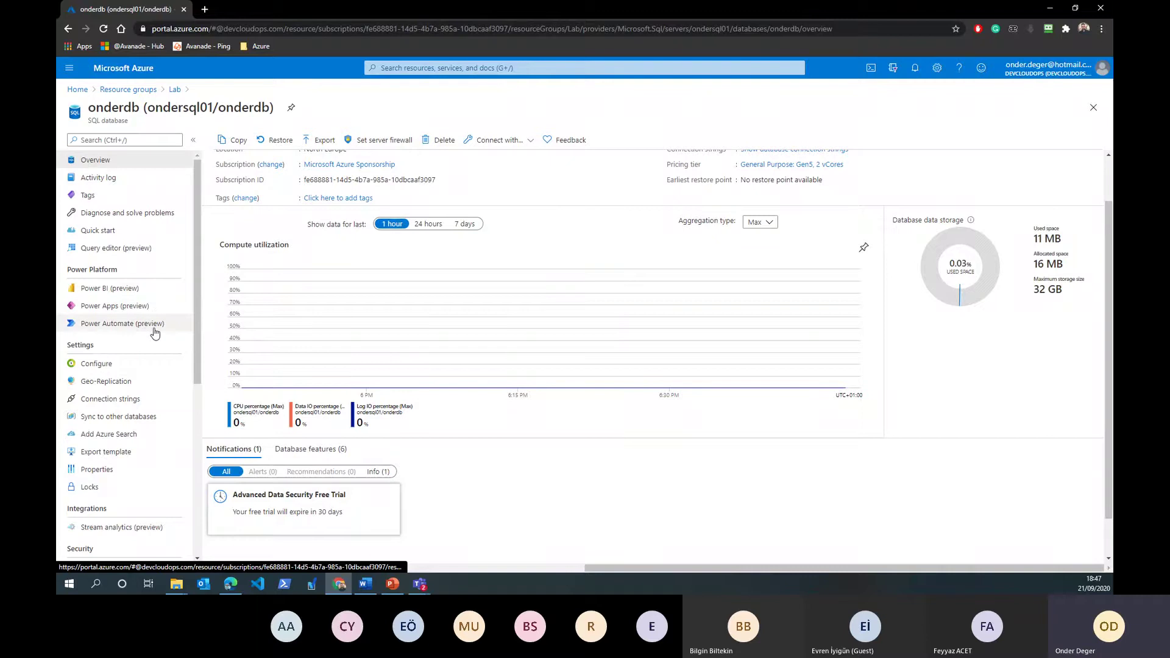
scroll(155, 332, down, 1)
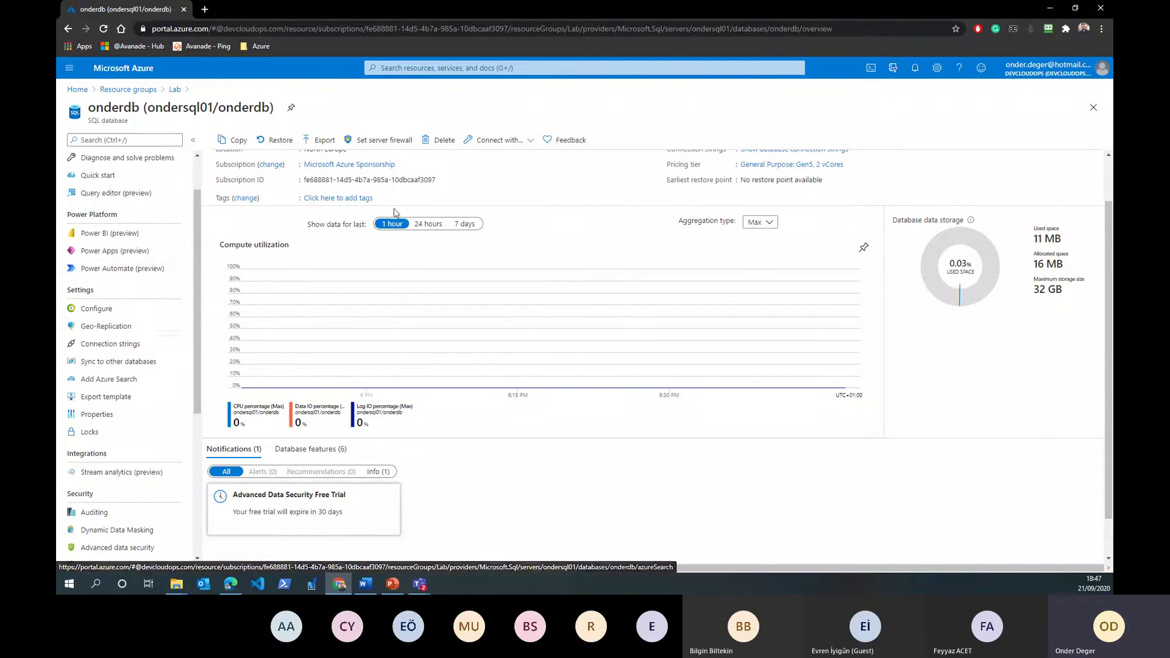
Examine the geo-replication target regions of onderdb and the page for adding Azure Search.
click(136, 327)
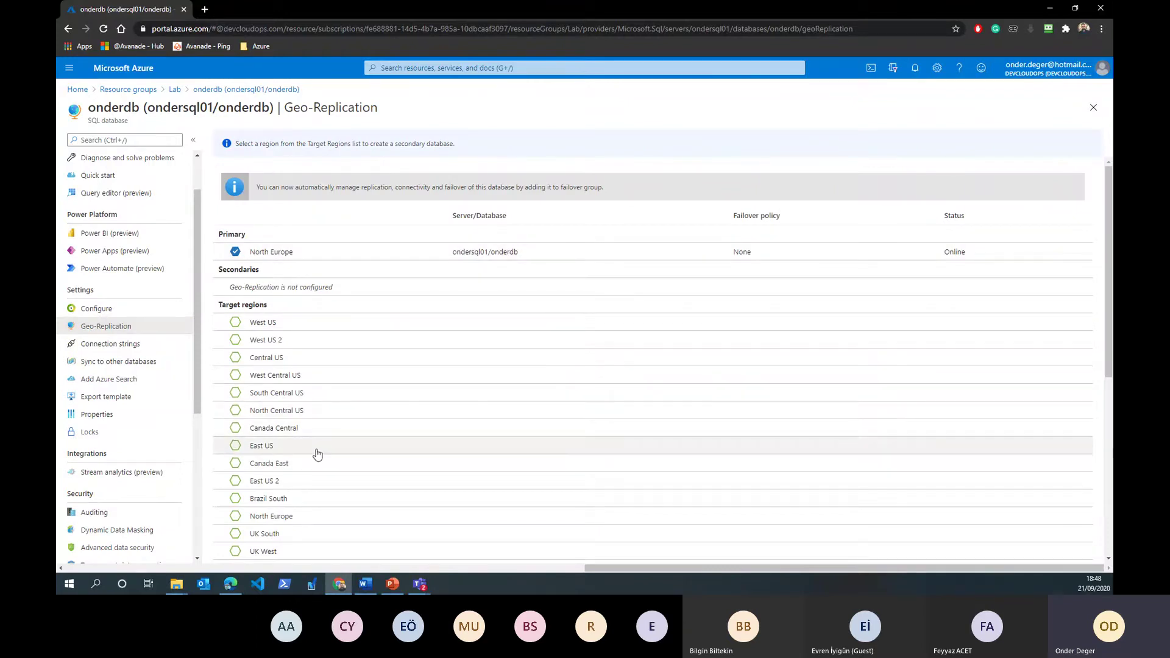
scroll(313, 453, down, 1)
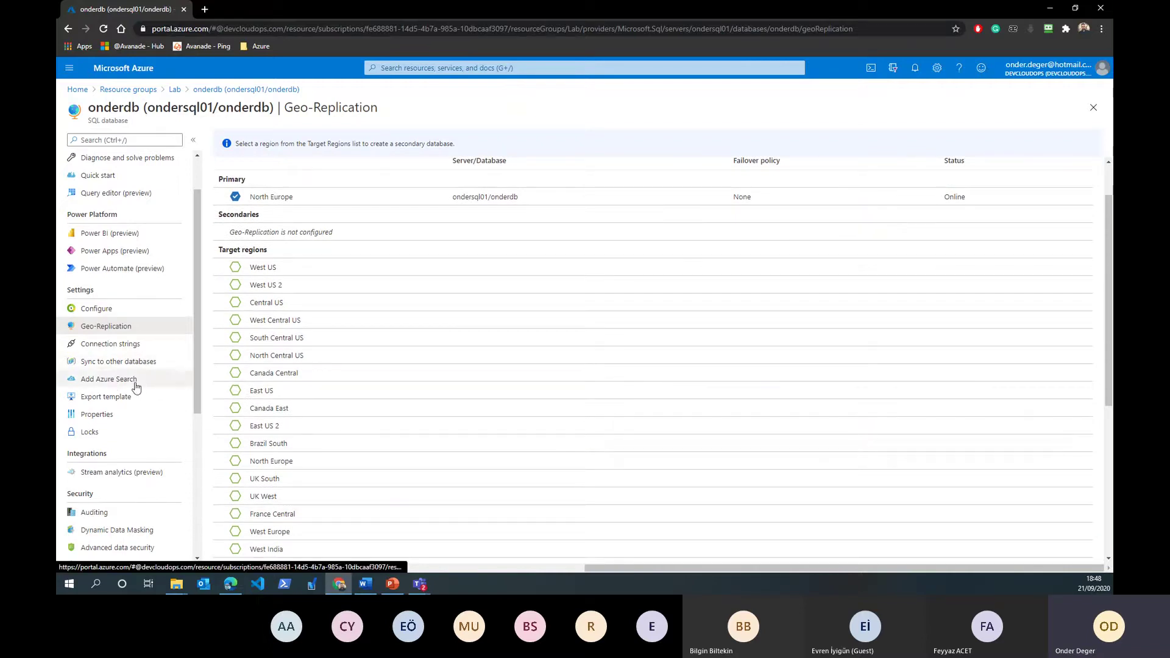
click(174, 381)
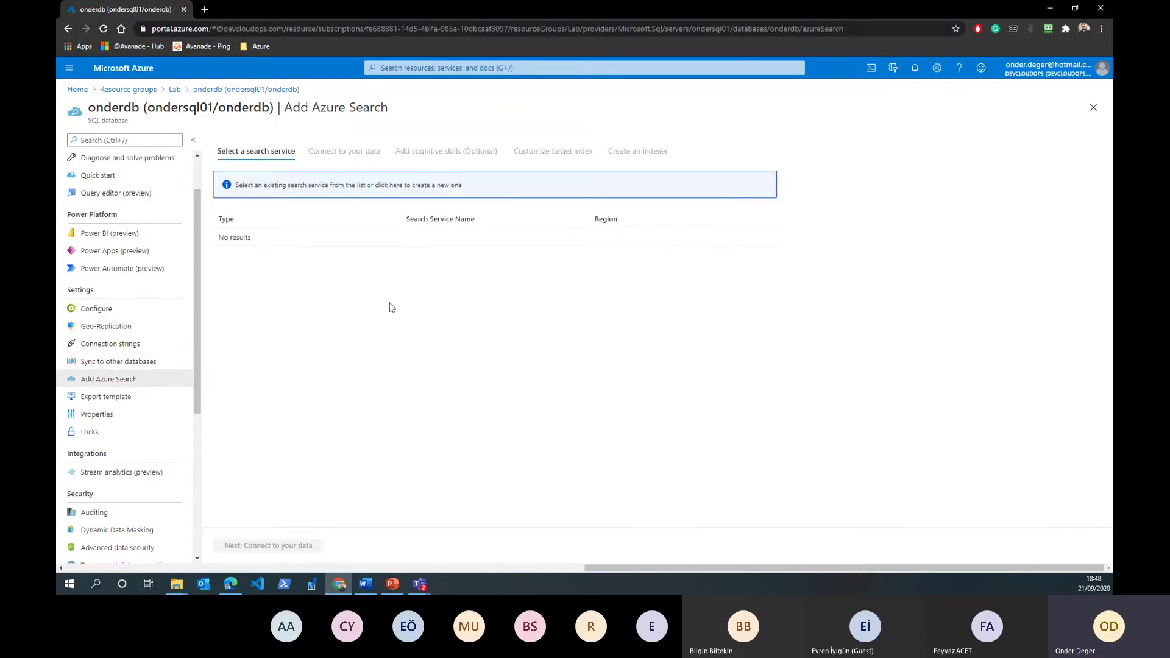
Review the Dynamic Data Masking page of onderdb and its recommended fields to mask, glancing at Advanced data security.
scroll(134, 370, down, 1)
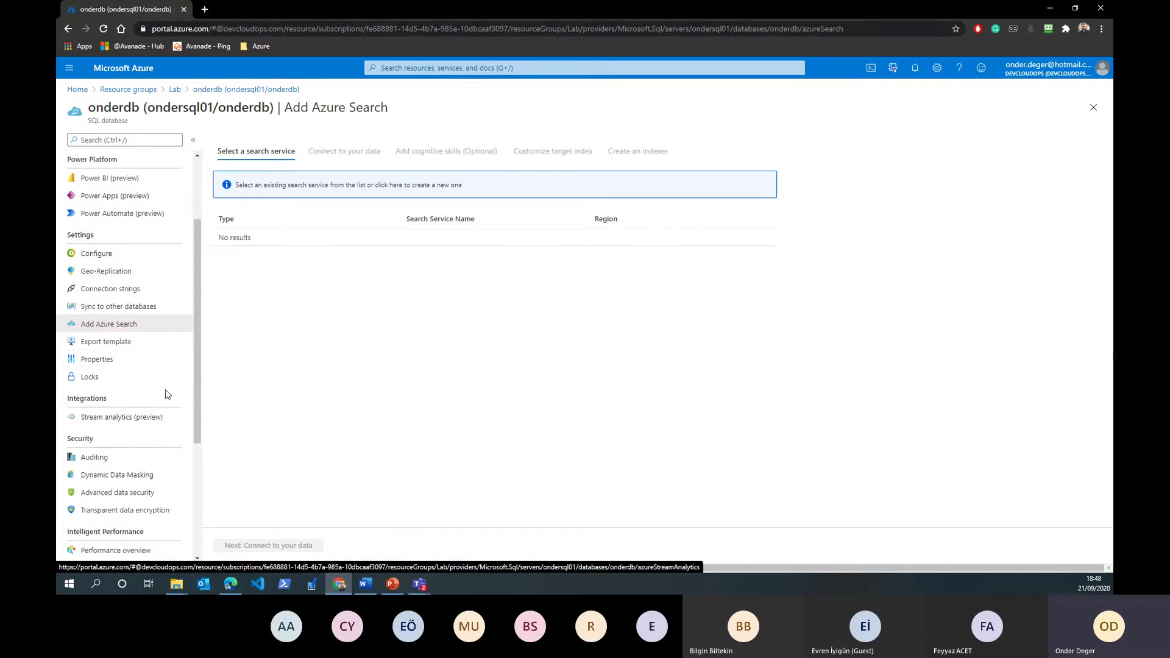
scroll(166, 399, down, 2)
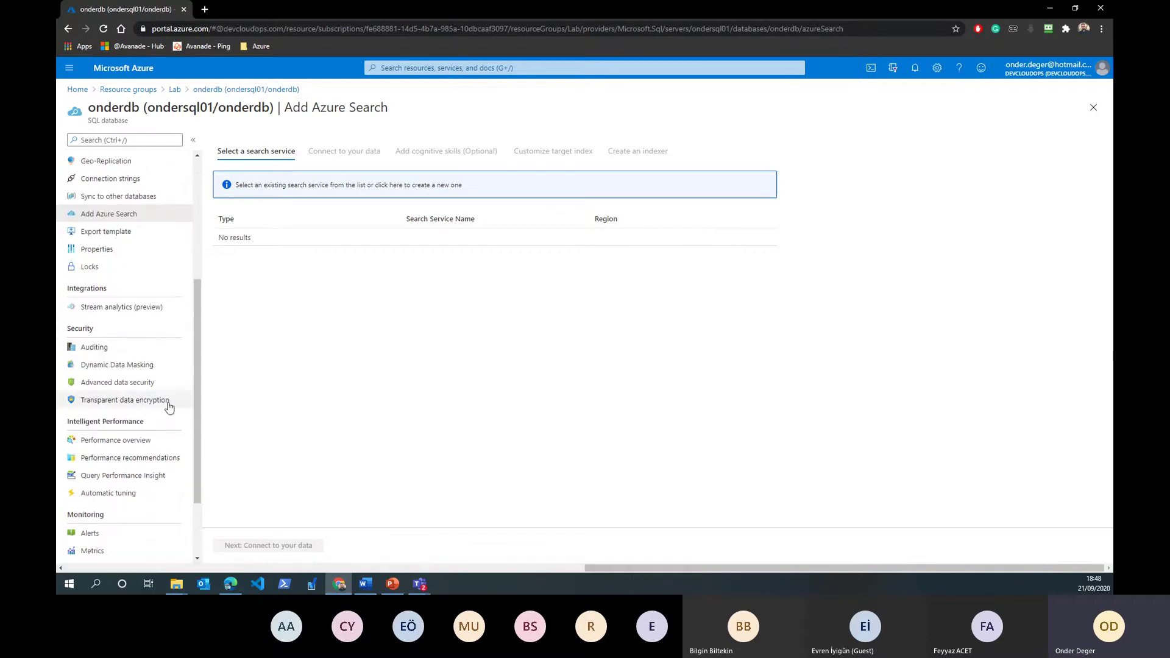
click(144, 364)
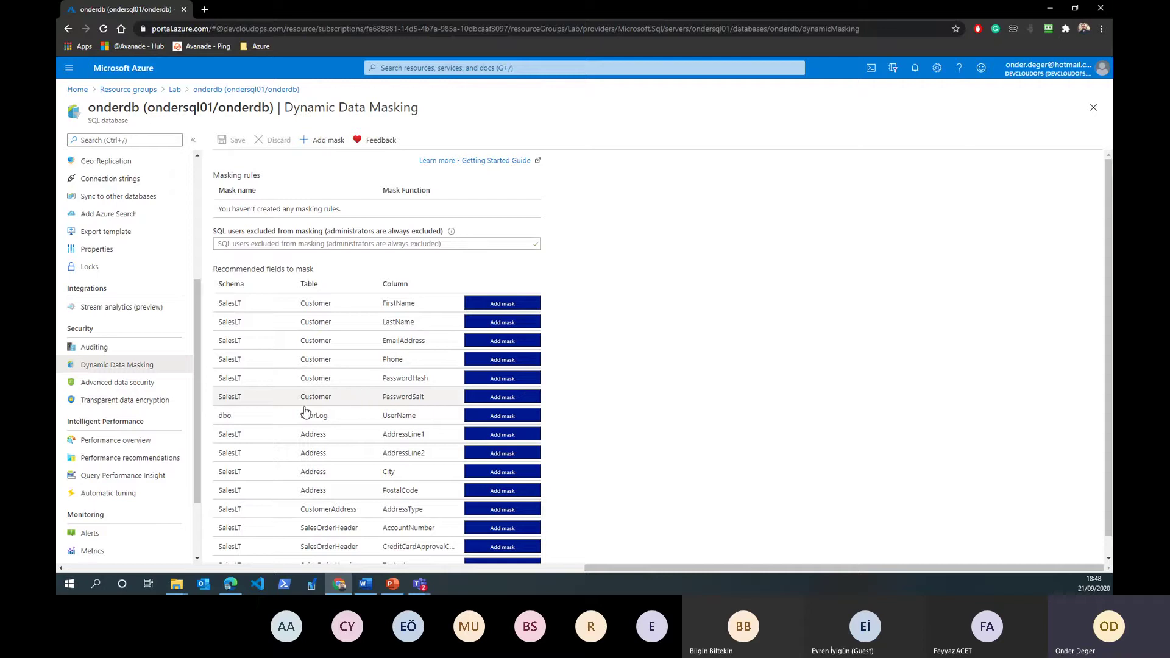
click(132, 389)
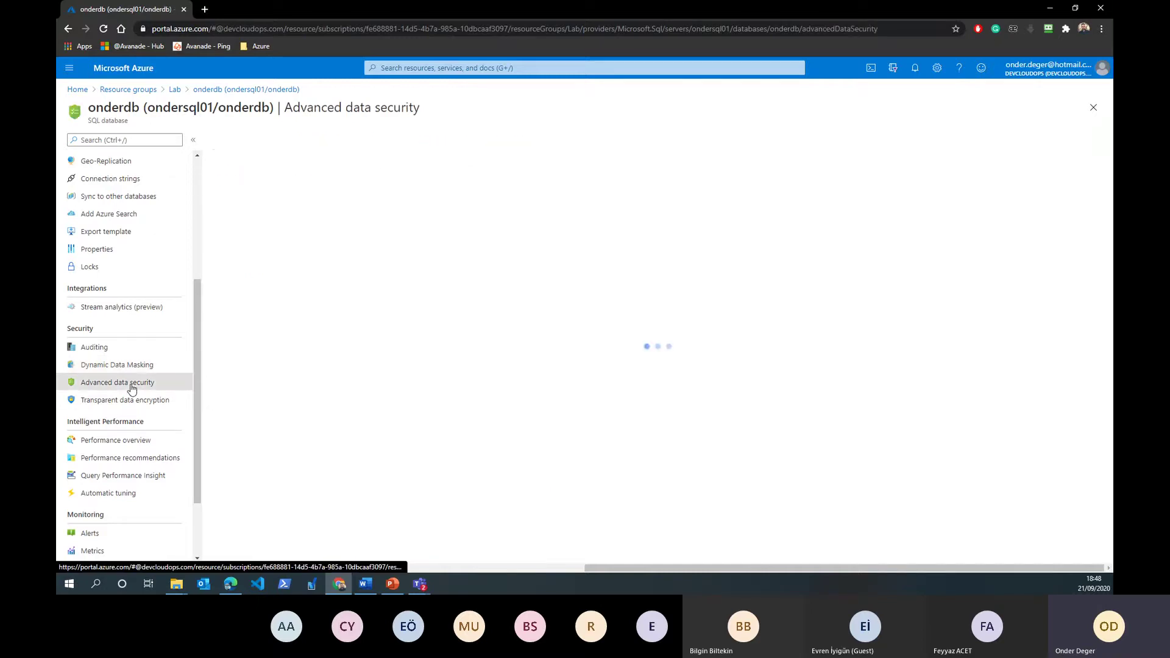
click(136, 372)
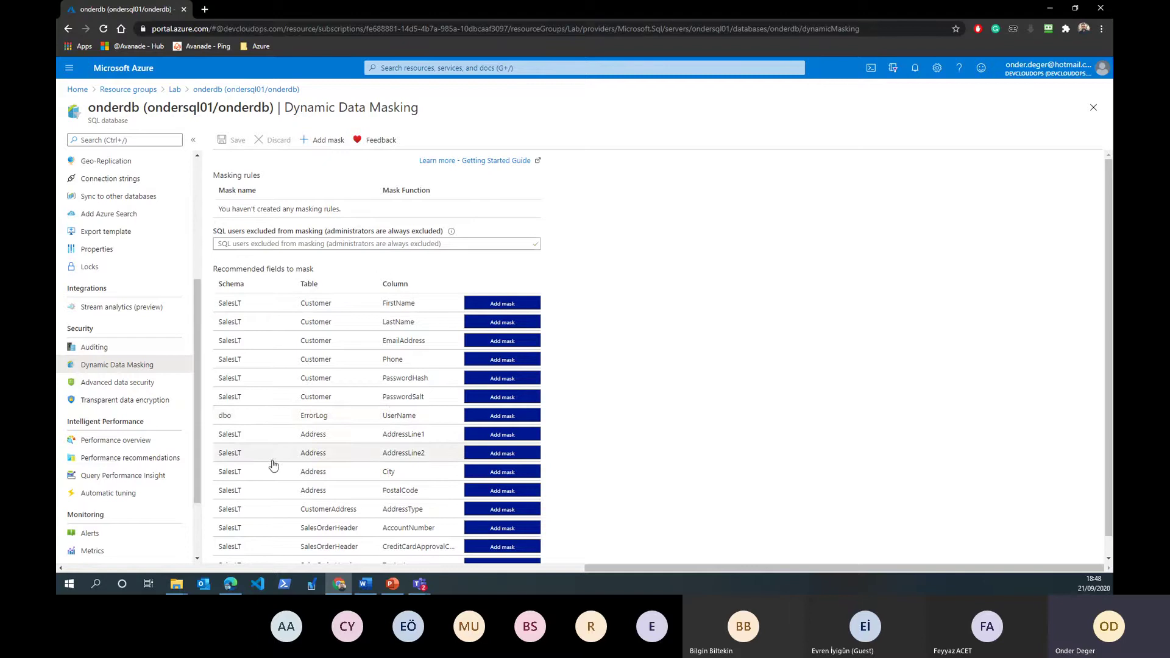
scroll(294, 474, down, 1)
scroll(293, 474, up, 1)
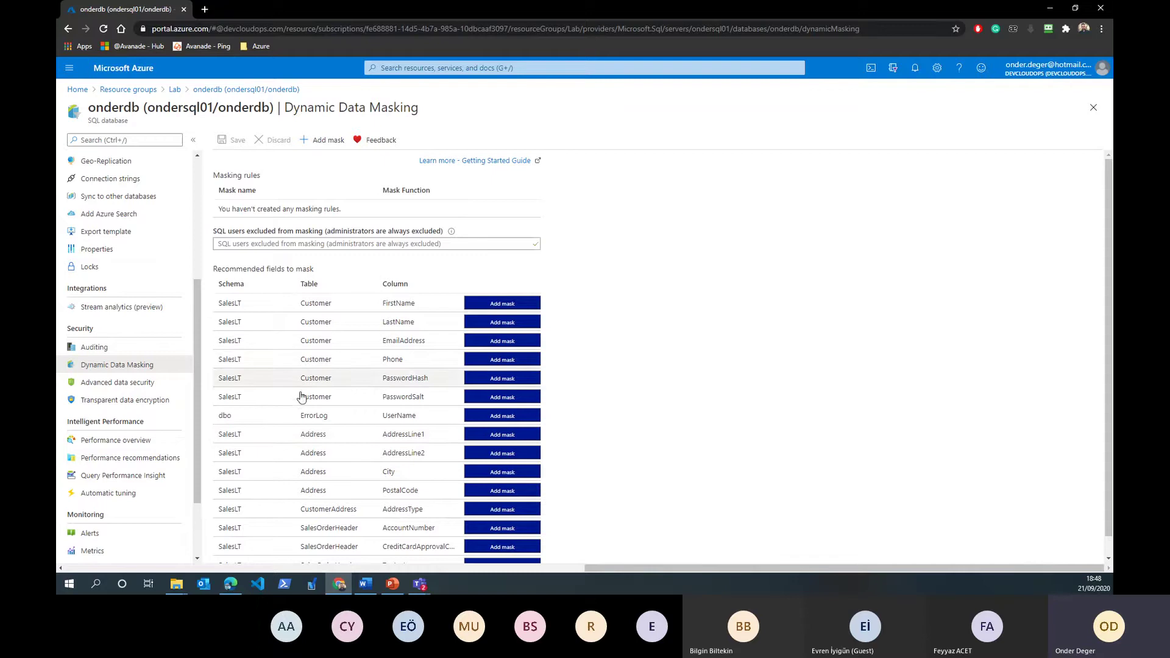
scroll(300, 397, down, 1)
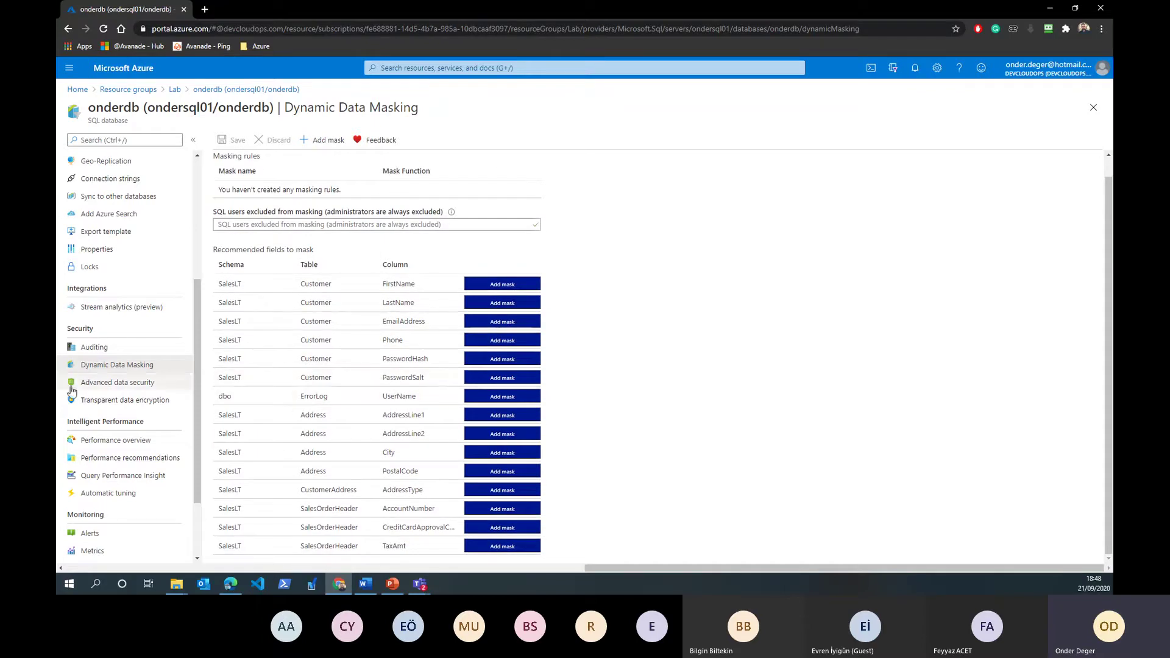
Look at the sign-in page of the onderdb query editor and return to the database overview.
scroll(162, 394, up, 4)
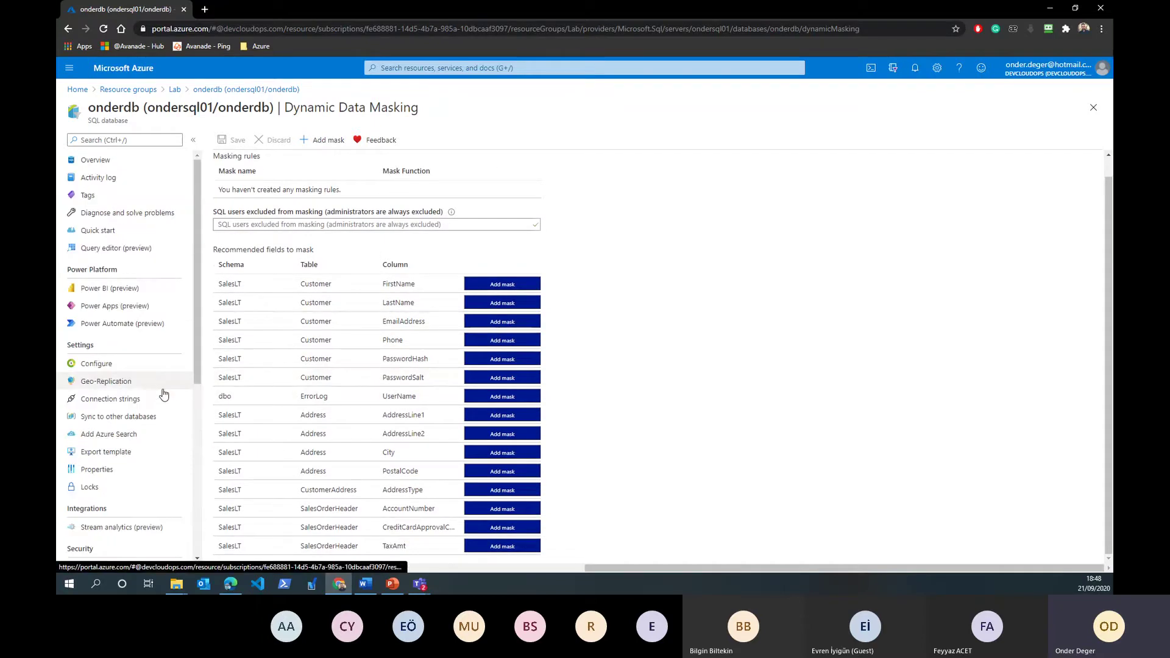
click(117, 250)
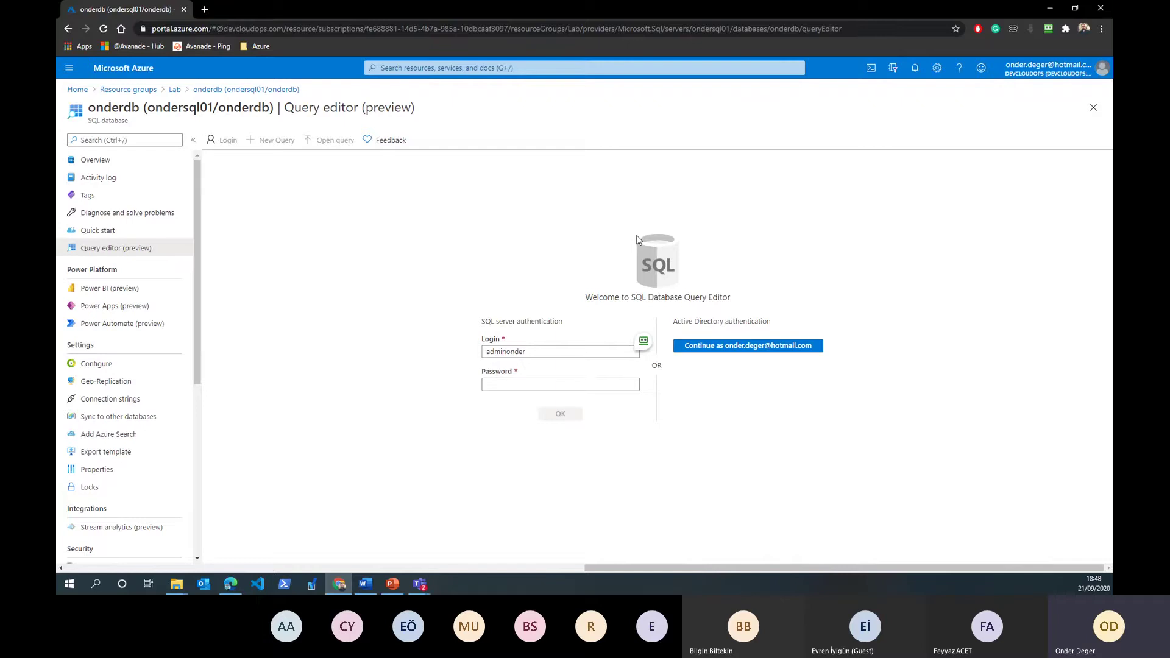
click(125, 162)
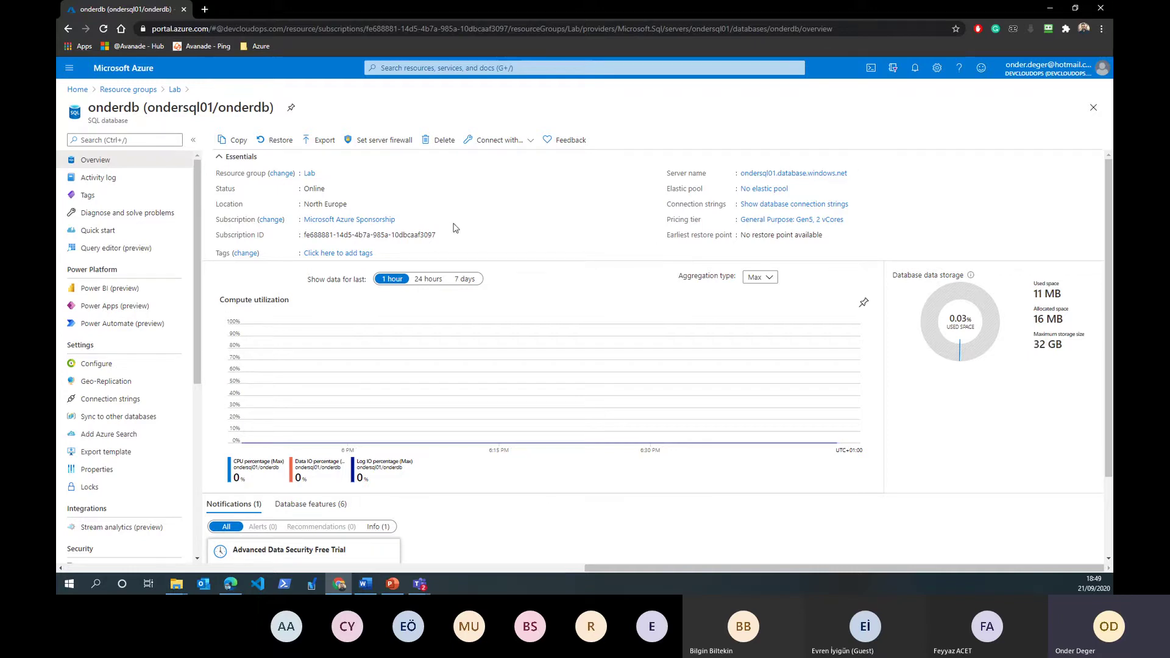
Try to sign in to the onderdb query editor with SQL server authentication by entering the admin account password.
click(127, 252)
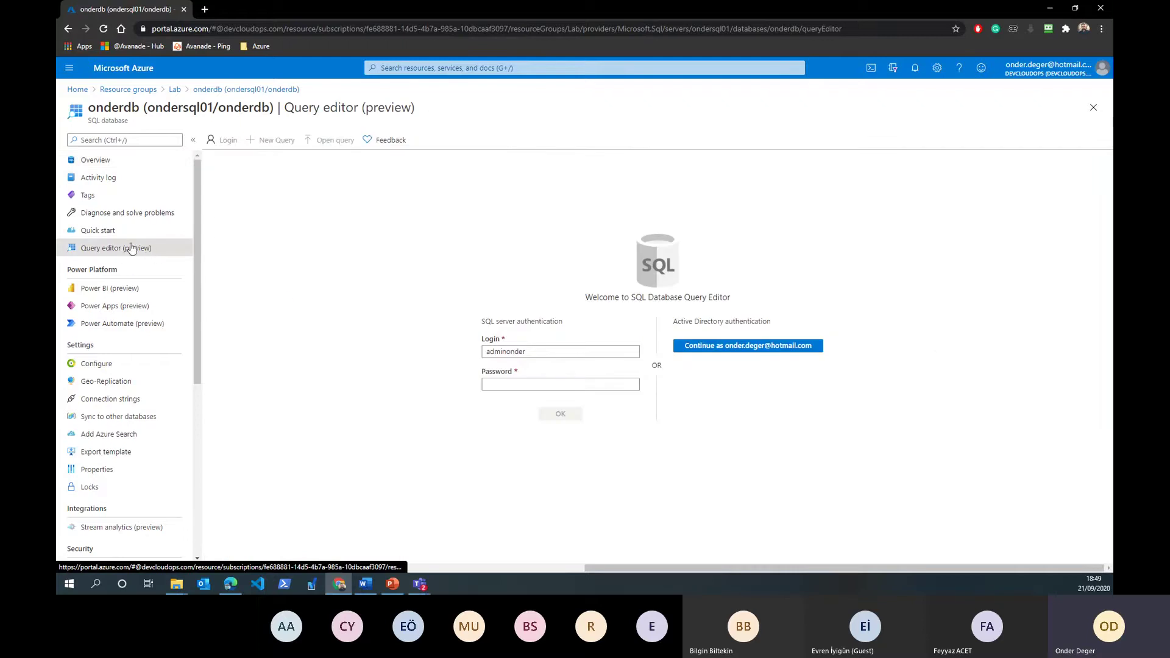
click(541, 384)
text(••)
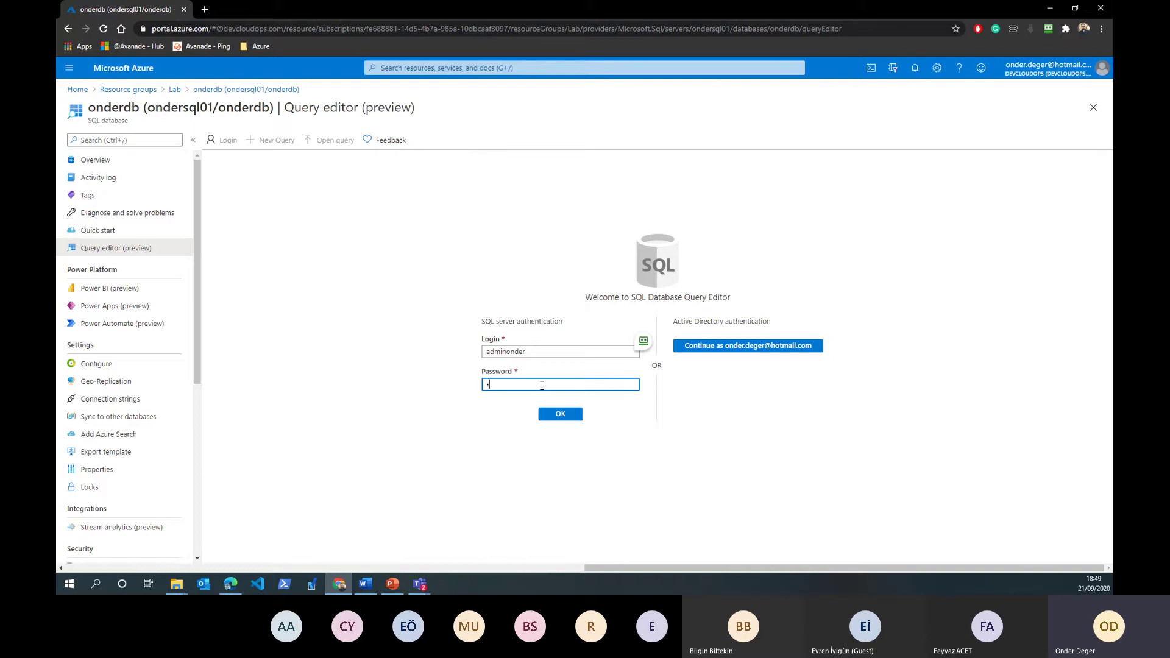
text(•)
key(Return)
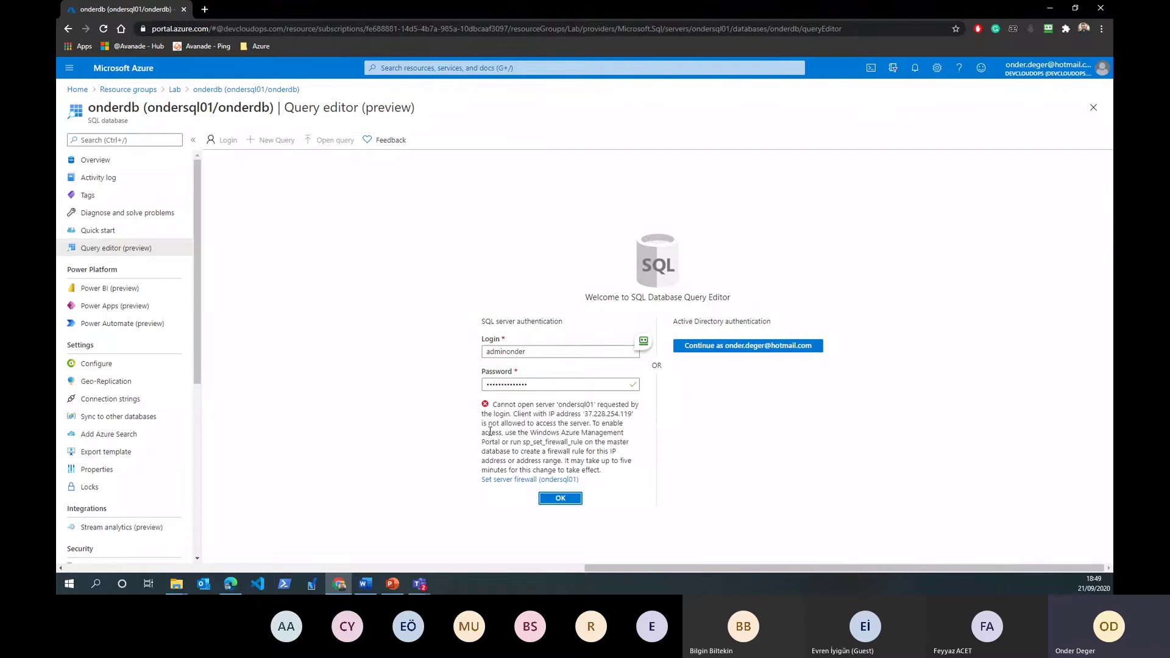
drag(501, 408, 632, 414)
click(560, 430)
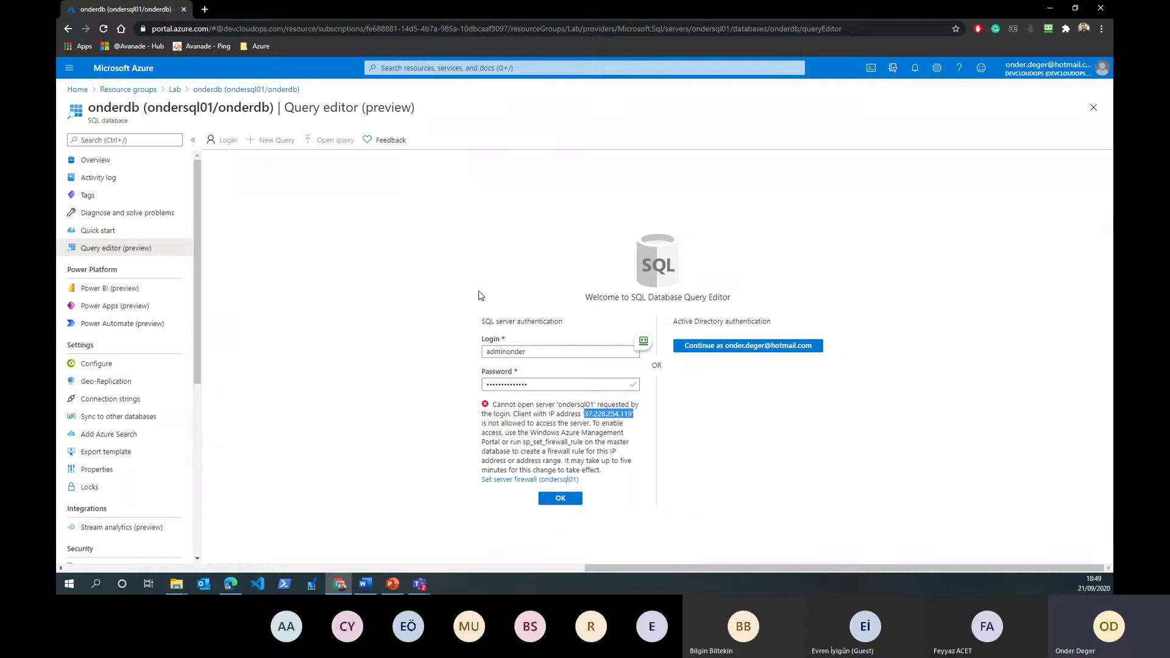
Return to the onderdb overview, open the firewall settings of server ondersql01, and dismiss the RoboForm save prompt.
click(109, 162)
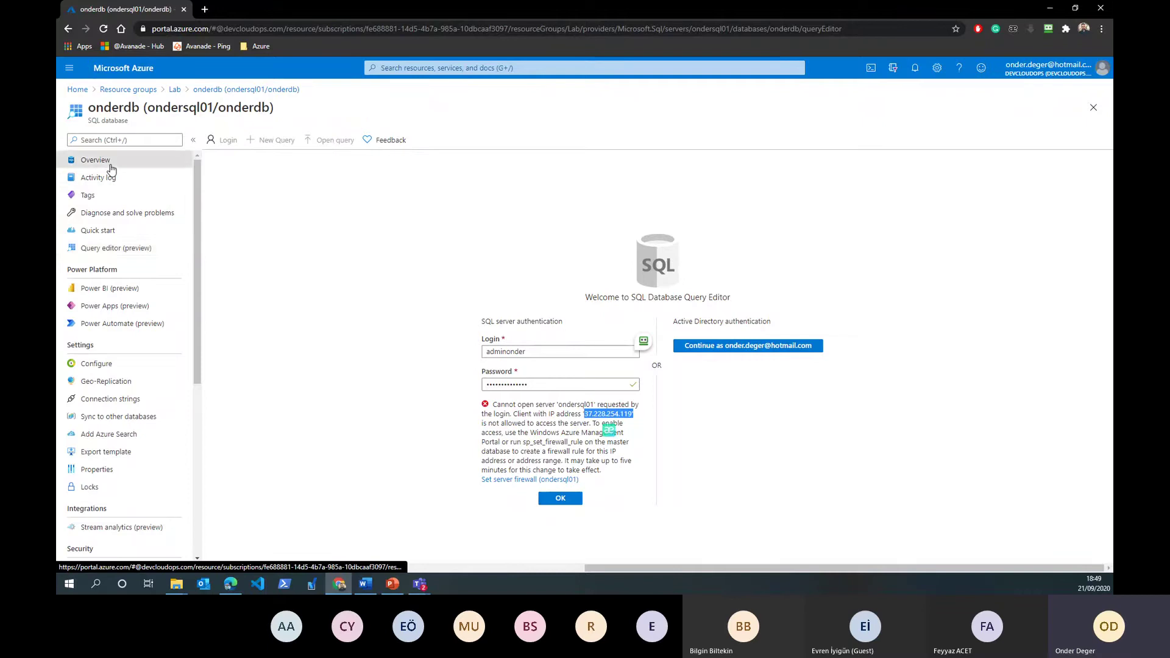
scroll(157, 300, down, 3)
scroll(152, 312, down, 3)
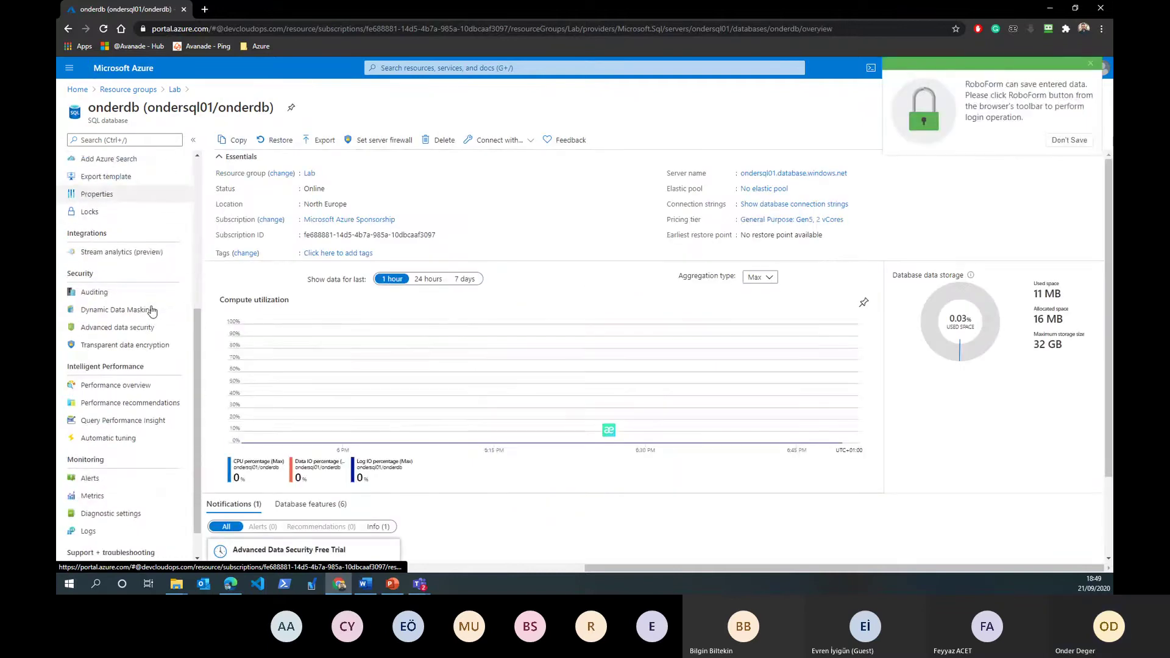
scroll(152, 310, up, 3)
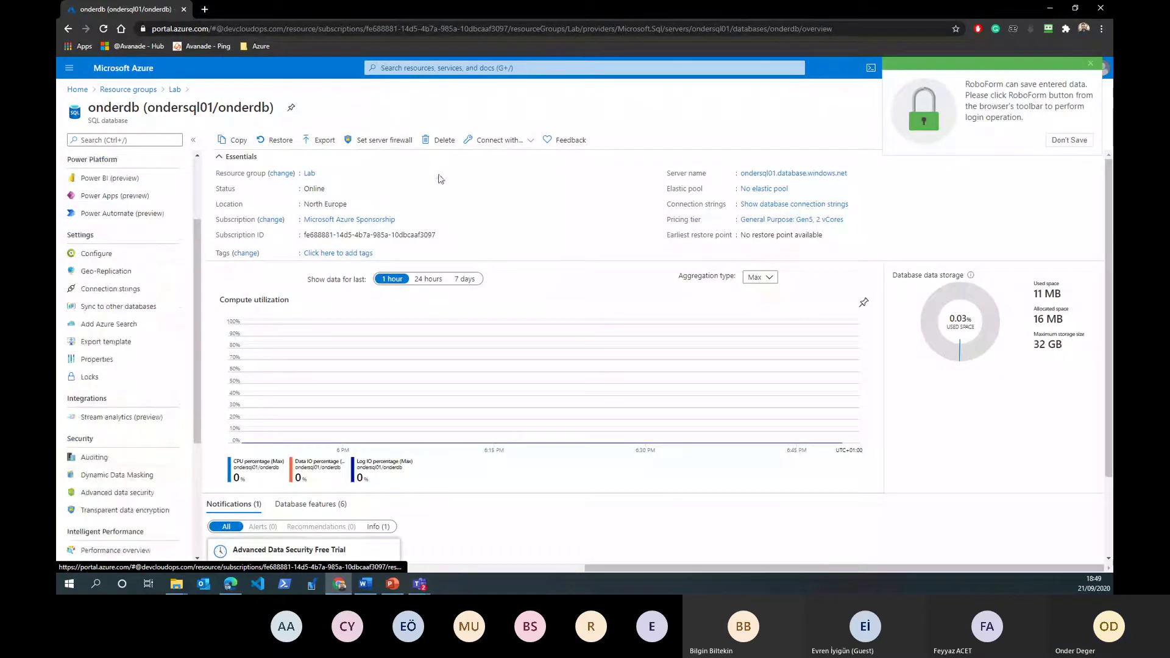
click(376, 142)
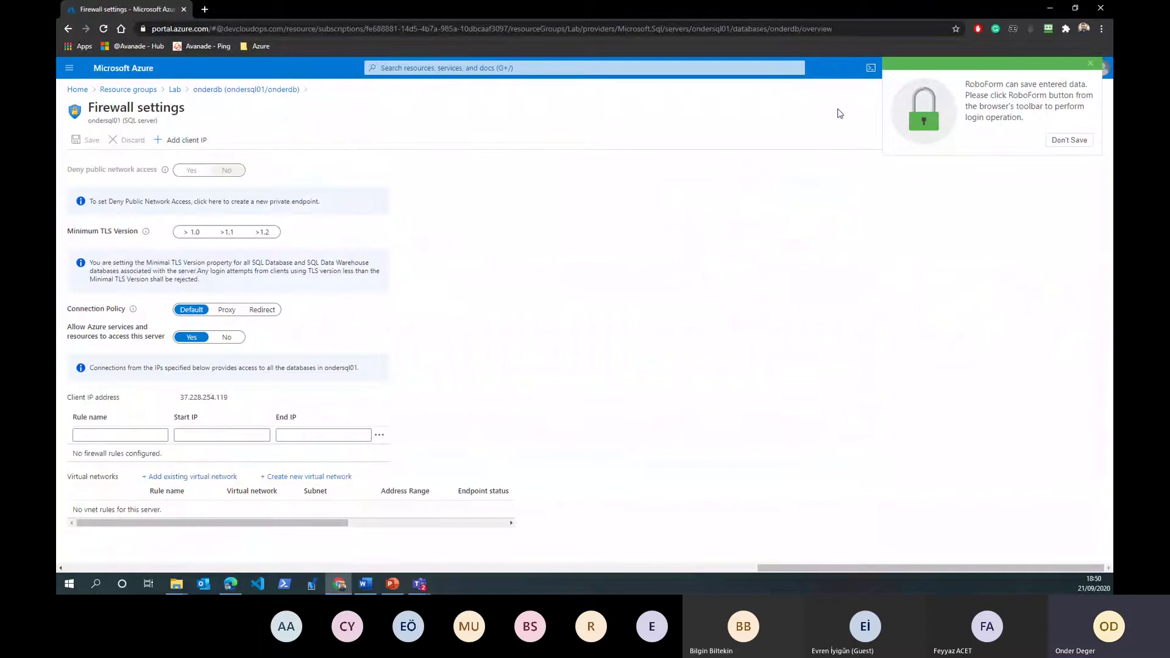
click(1090, 65)
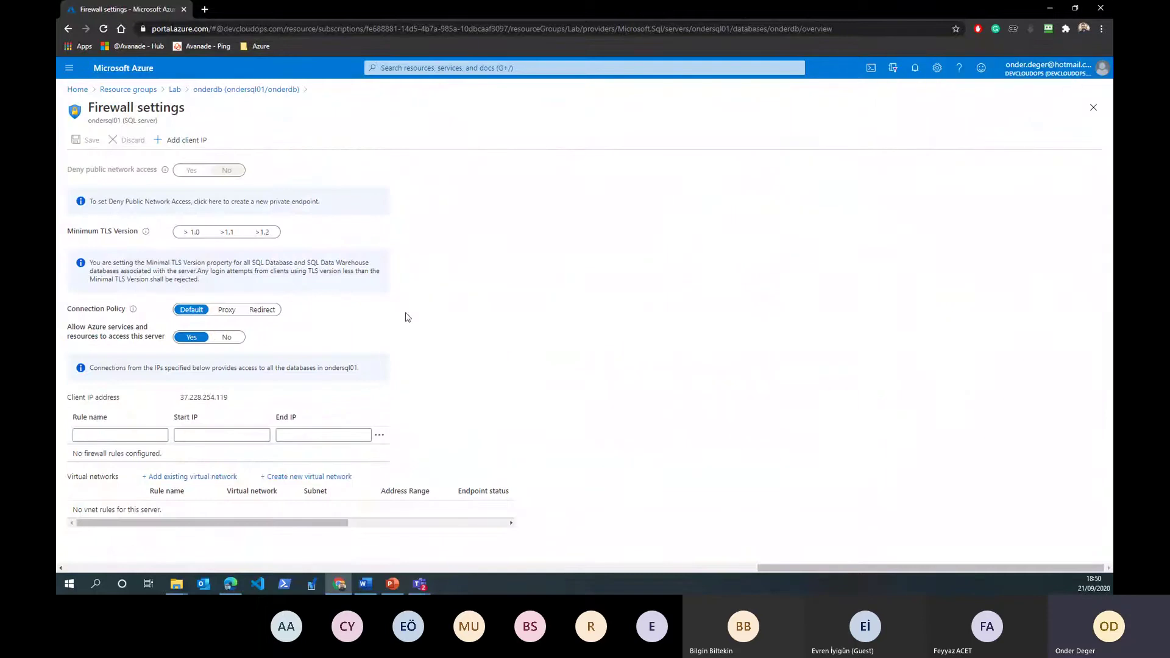
Copy the client IP address into both the Start IP and End IP of a new firewall rule.
double_click(203, 395)
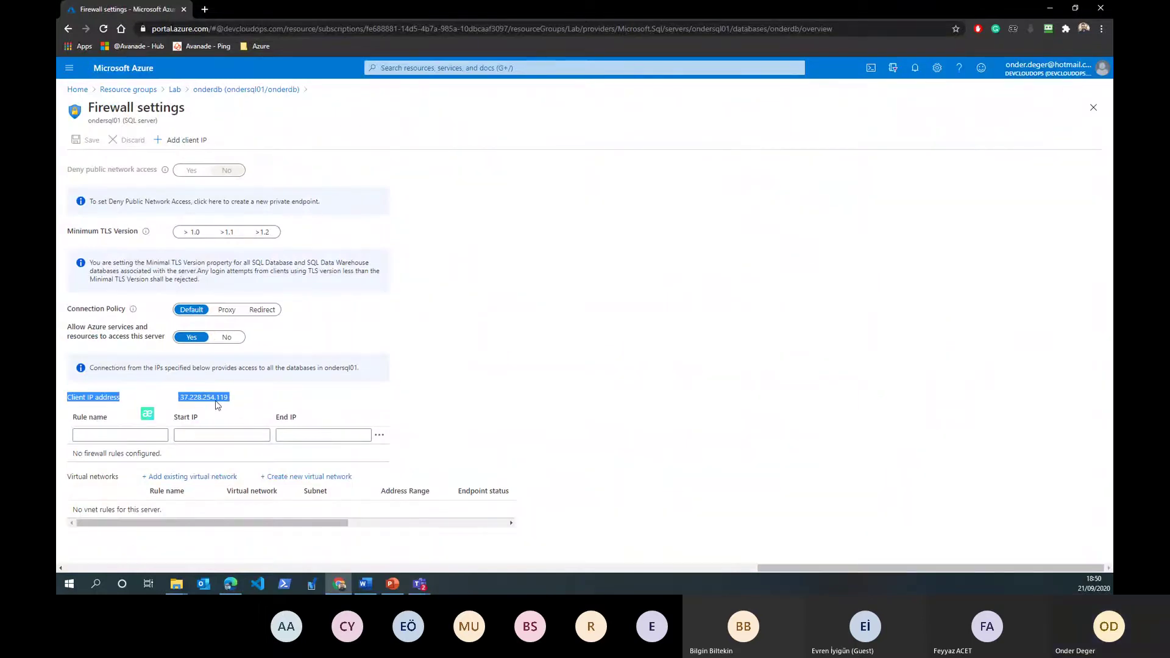
click(202, 395)
double_click(202, 395)
right_click(218, 397)
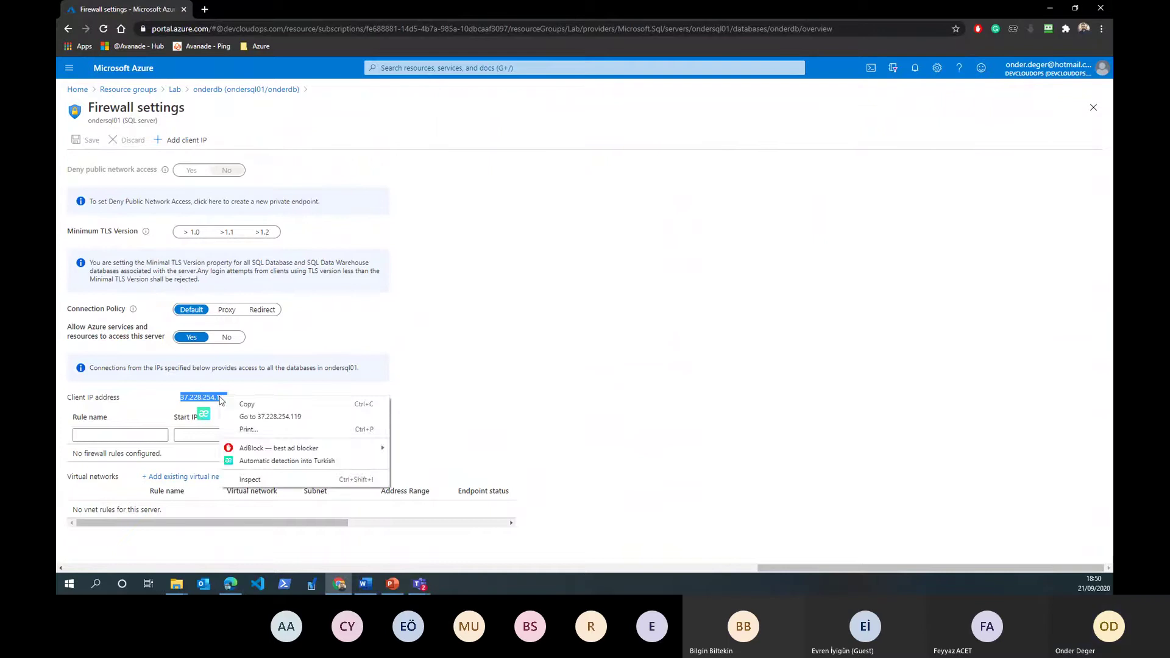
click(239, 403)
click(216, 434)
right_click(215, 435)
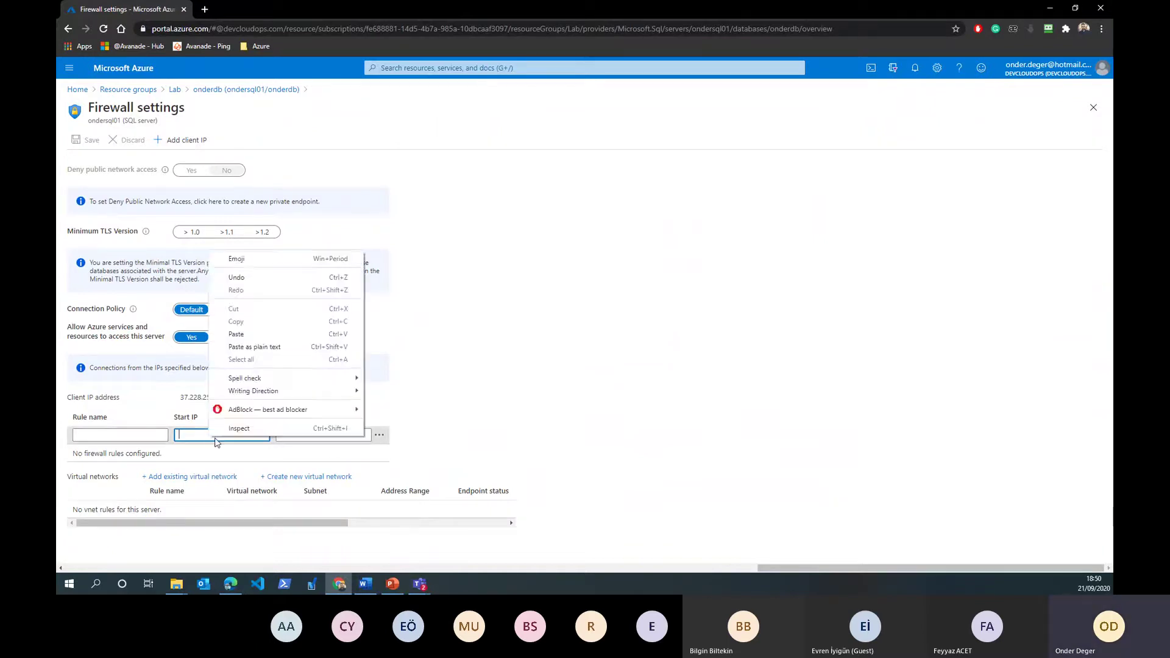
click(253, 333)
click(323, 435)
right_click(324, 435)
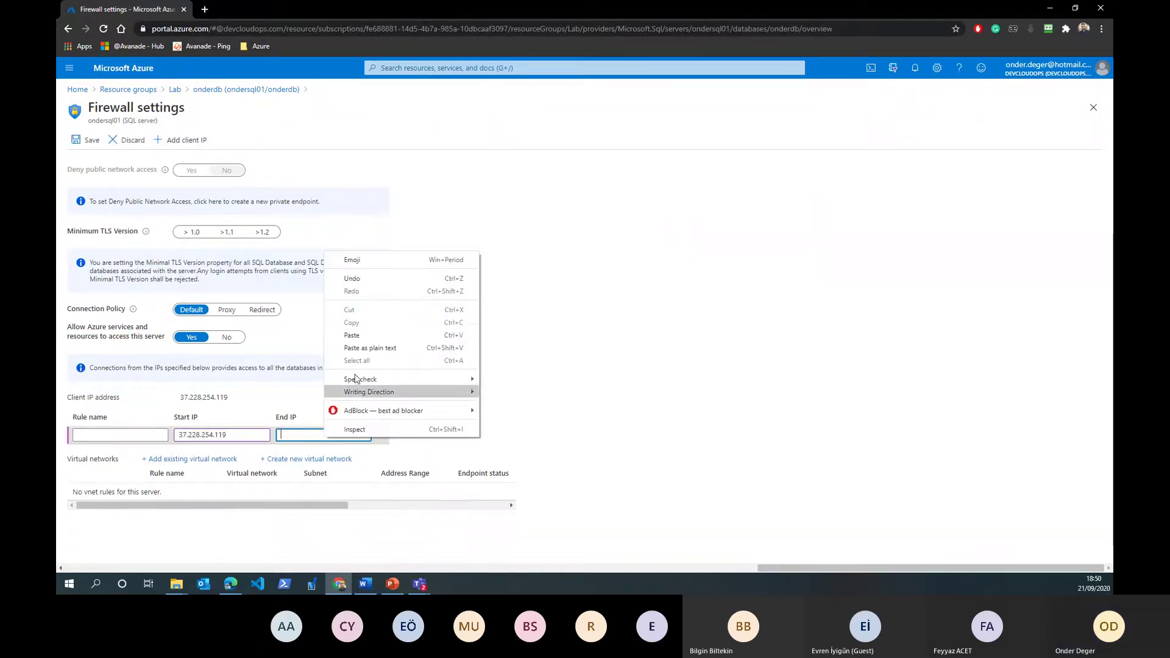
click(379, 335)
Name the new firewall rule OnderIP, save the server firewall settings and acknowledge the update.
click(133, 435)
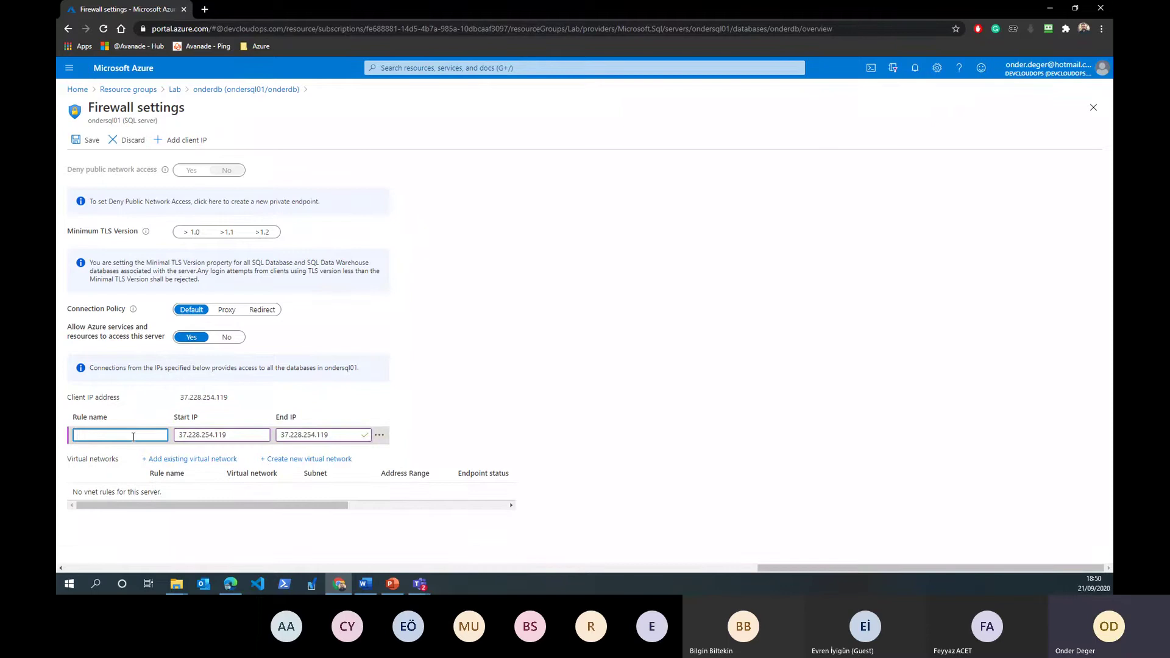
text(OnderIP)
click(458, 405)
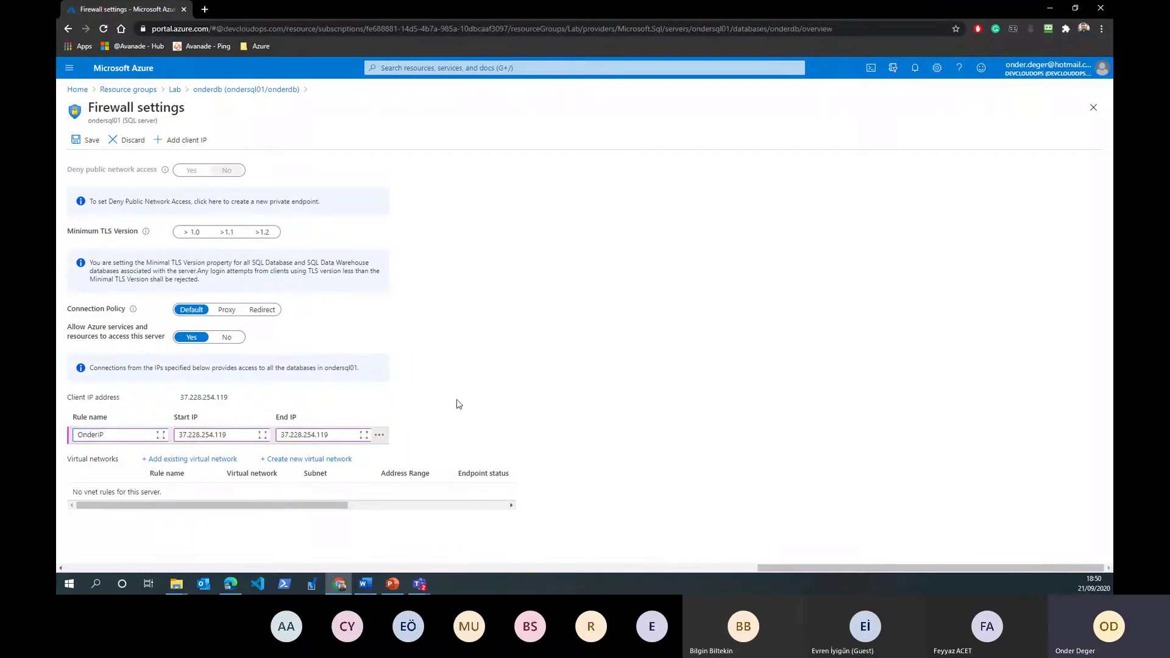
click(74, 142)
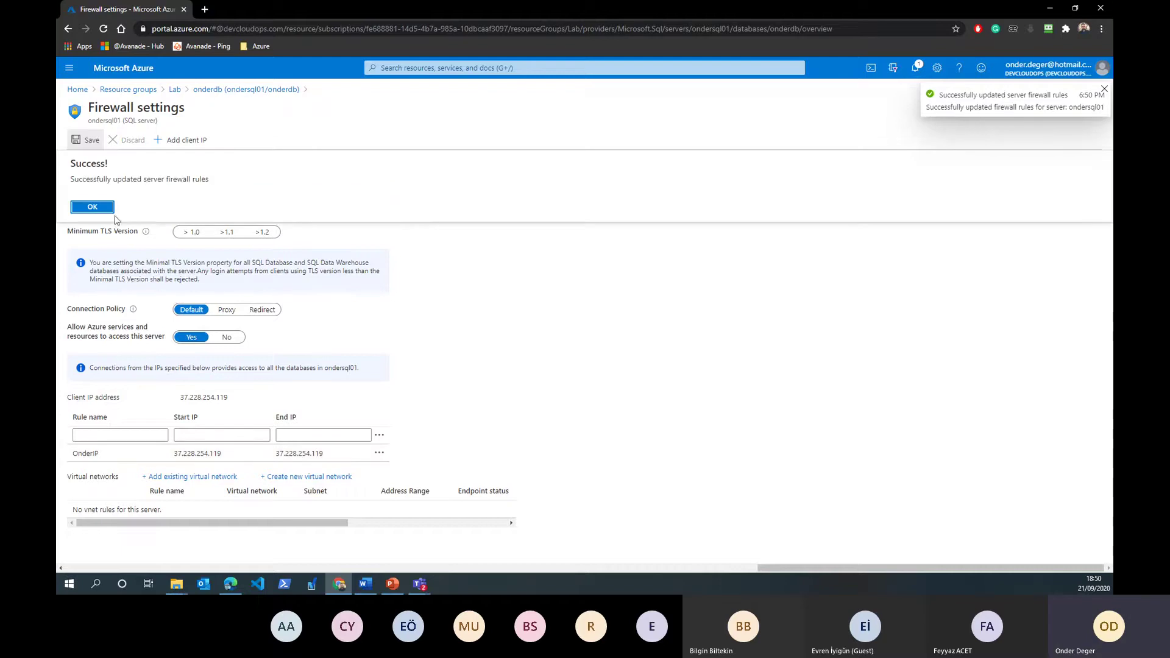
click(110, 211)
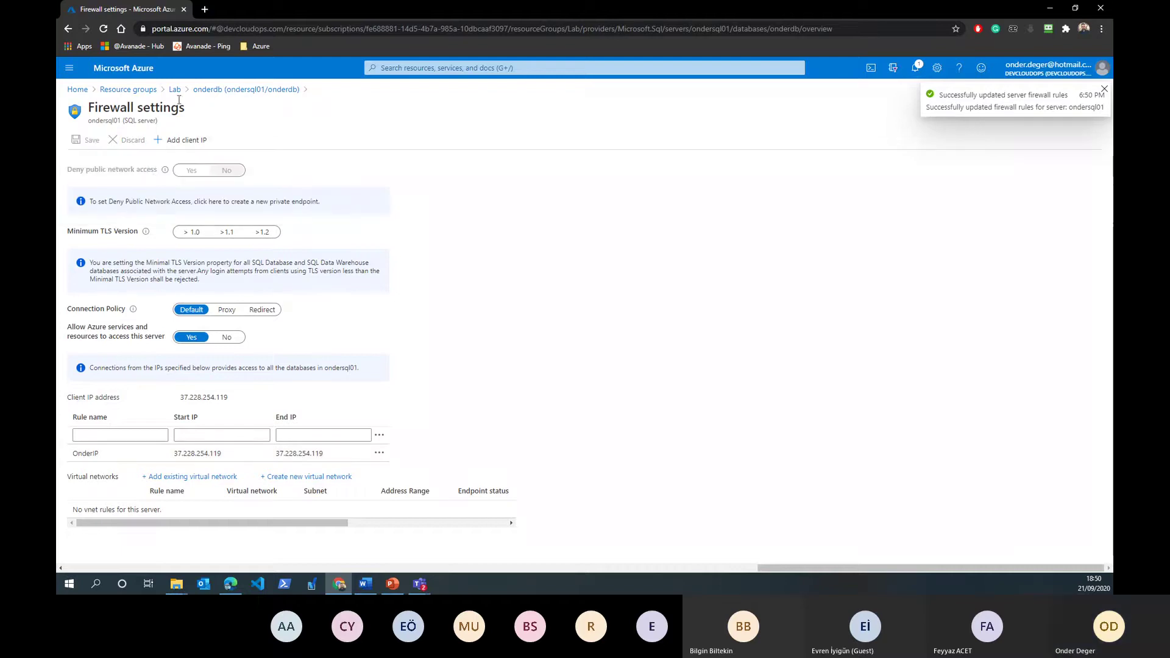
Sign in to the onderdb query editor with SQL server authentication using the admin account password, and dismiss the RoboForm save prompt.
click(226, 89)
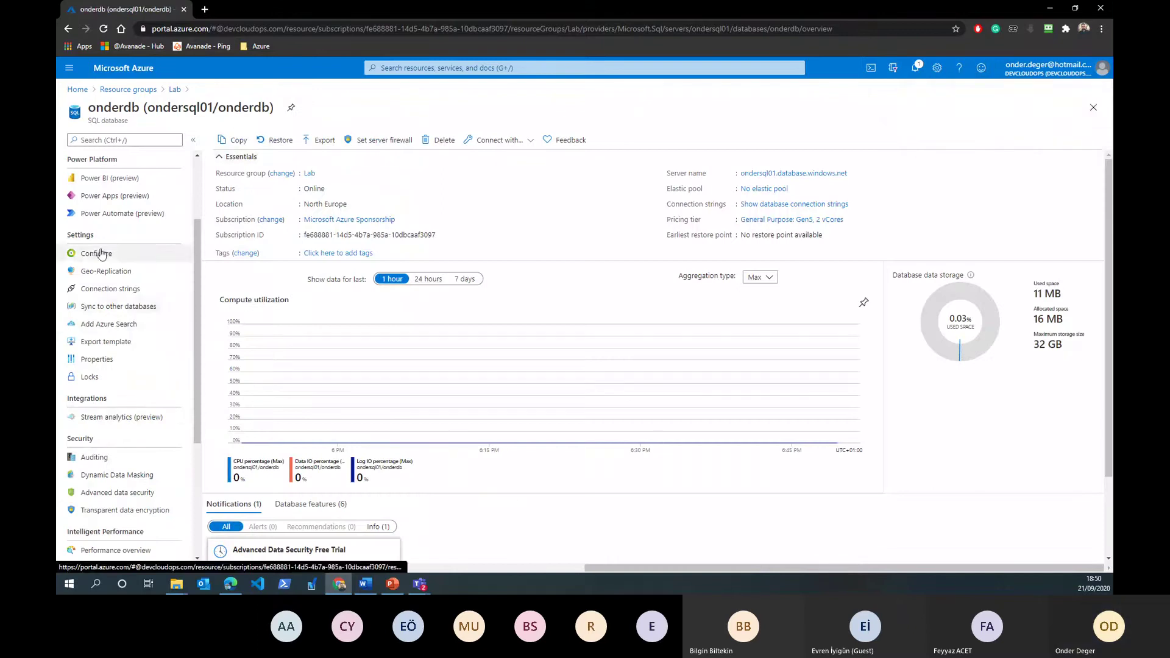
scroll(141, 271, up, 2)
click(128, 250)
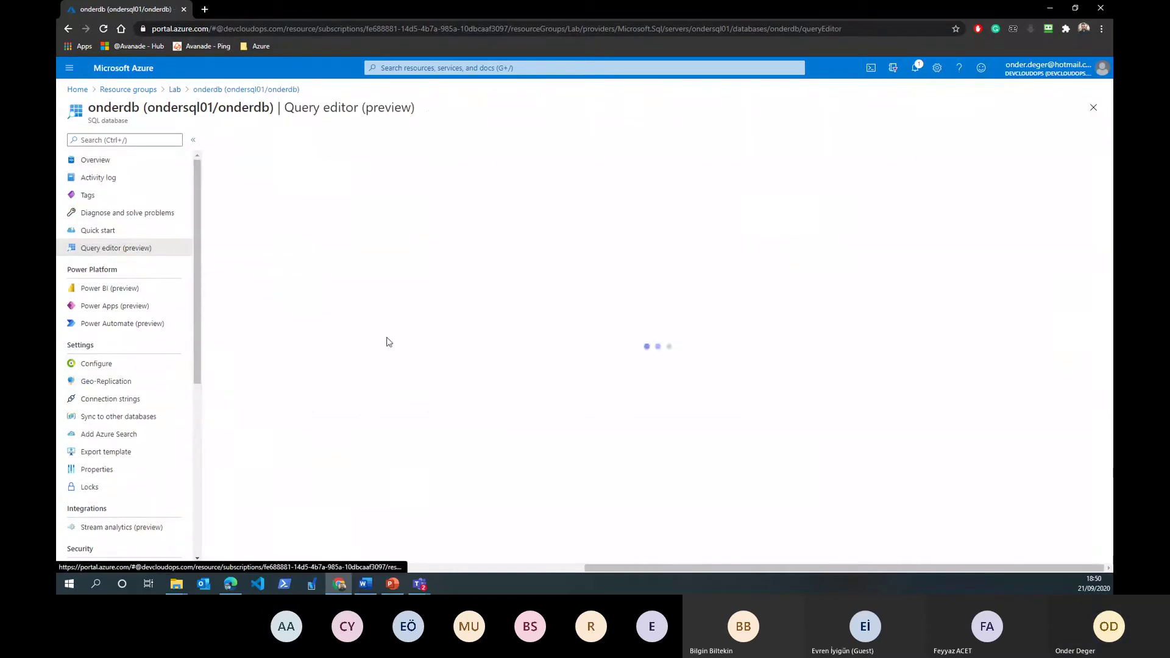
click(499, 385)
text(••)
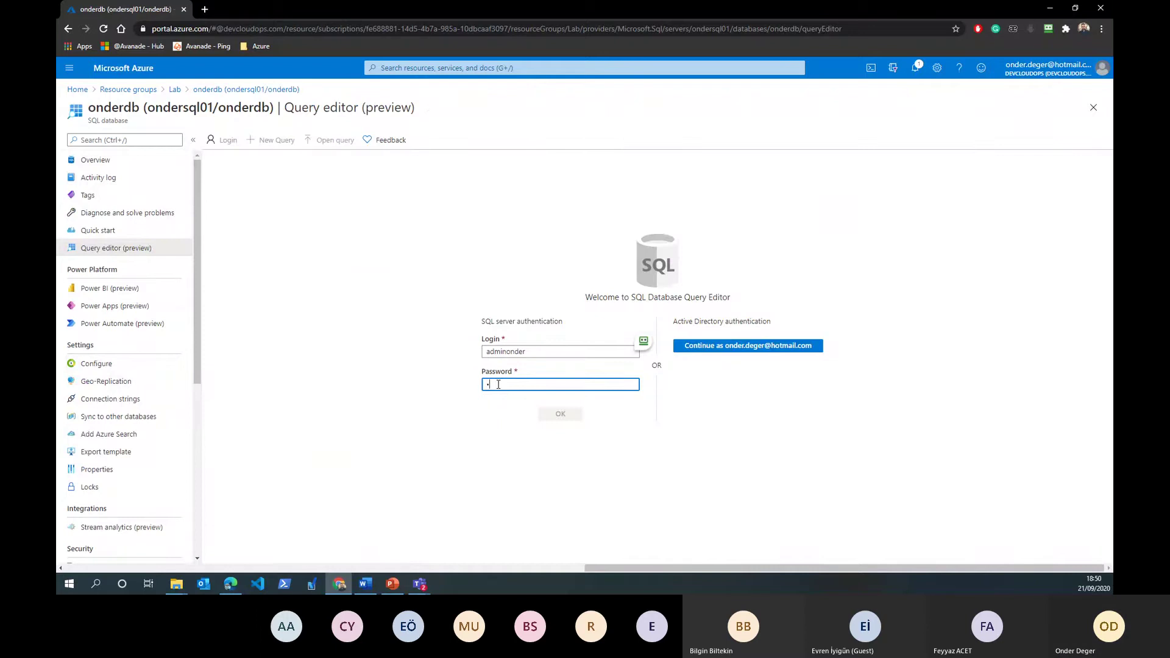
text(••)
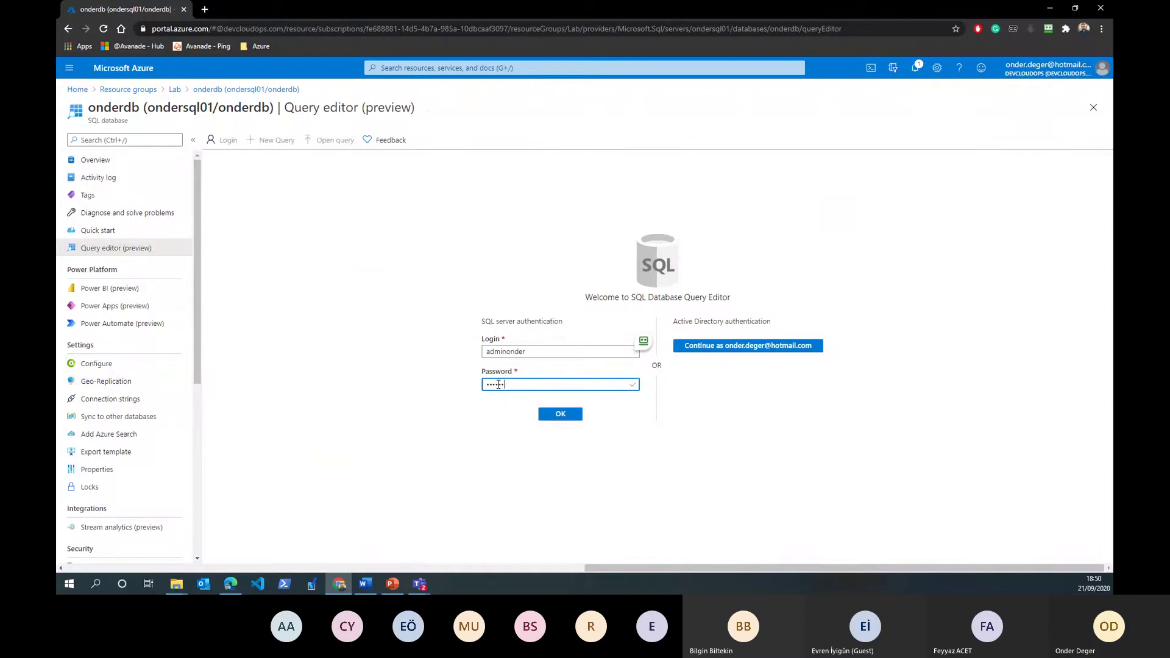
text(••)
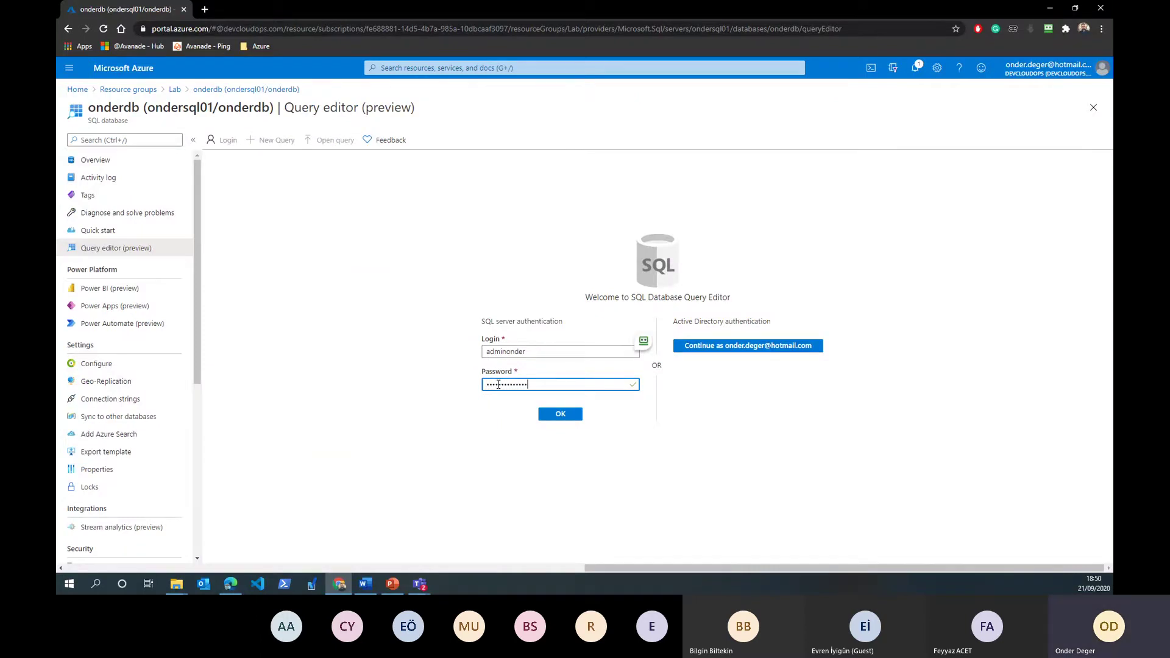
click(566, 417)
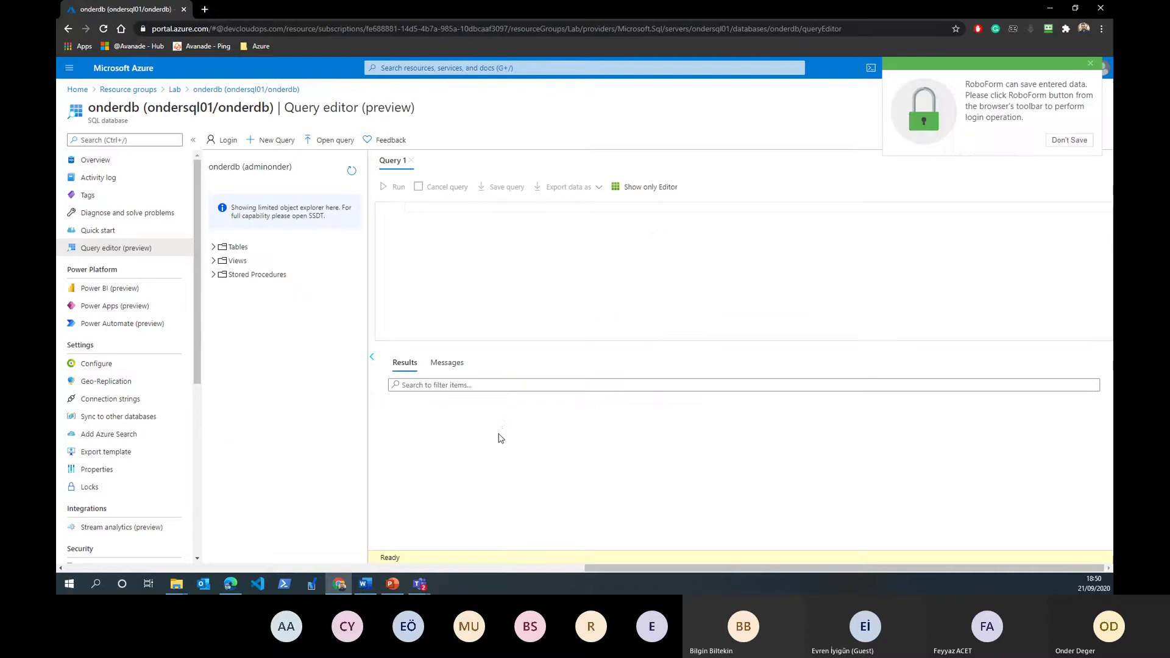
click(1090, 63)
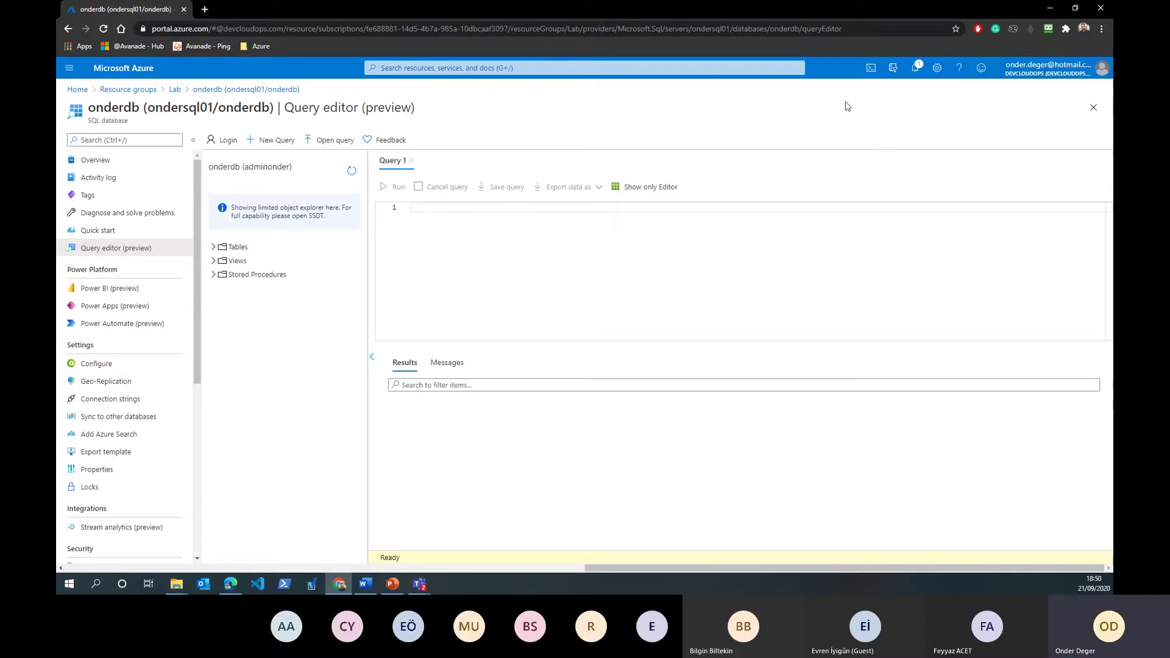
Expand the database tables, then run and review a SELECT TOP 20 query of CategoryName and ProductName joining SalesLT.ProductCategory with SalesLT.Product on productcategoryid.
click(214, 249)
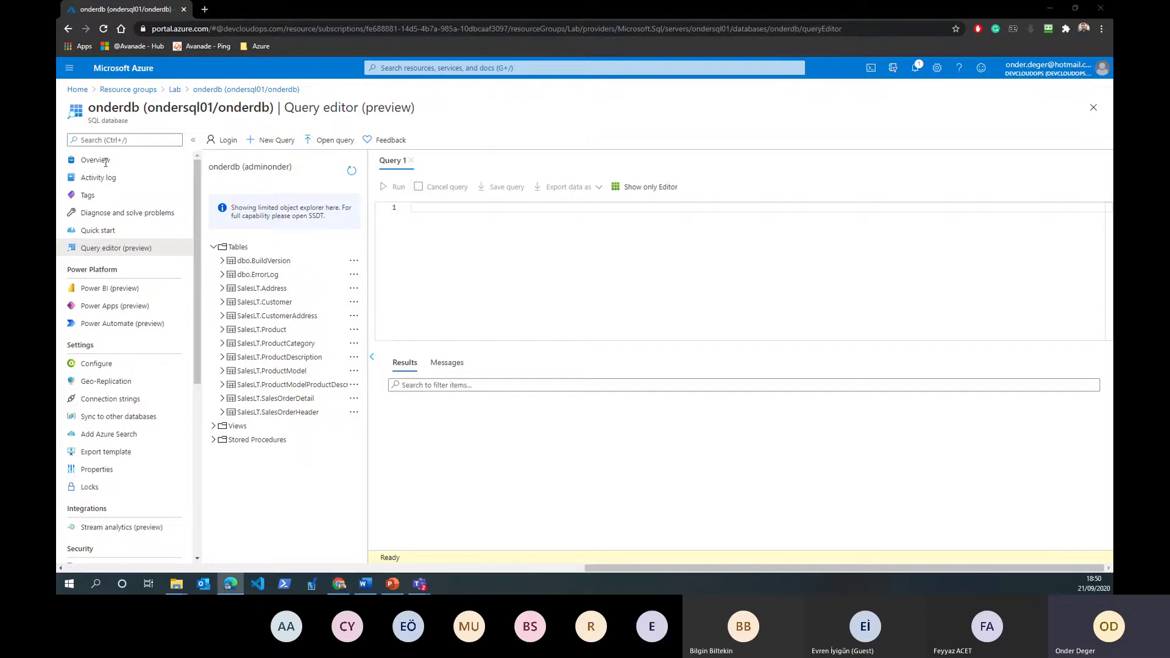
click(545, 242)
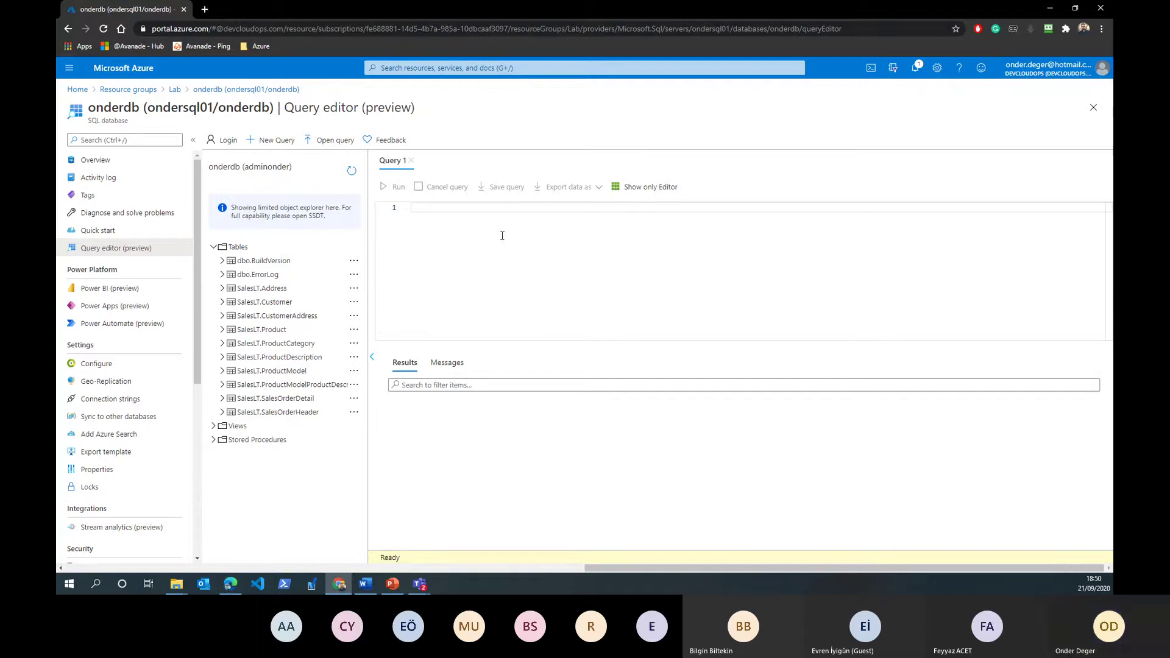
text(SELECT TOP 20 pc.Name as CategoryName, p.name as ProductName FROM SalesLT.ProductCategory pc JOIN SalesLT.Product p ON pc.productcategoryid = p.productcategoryid;)
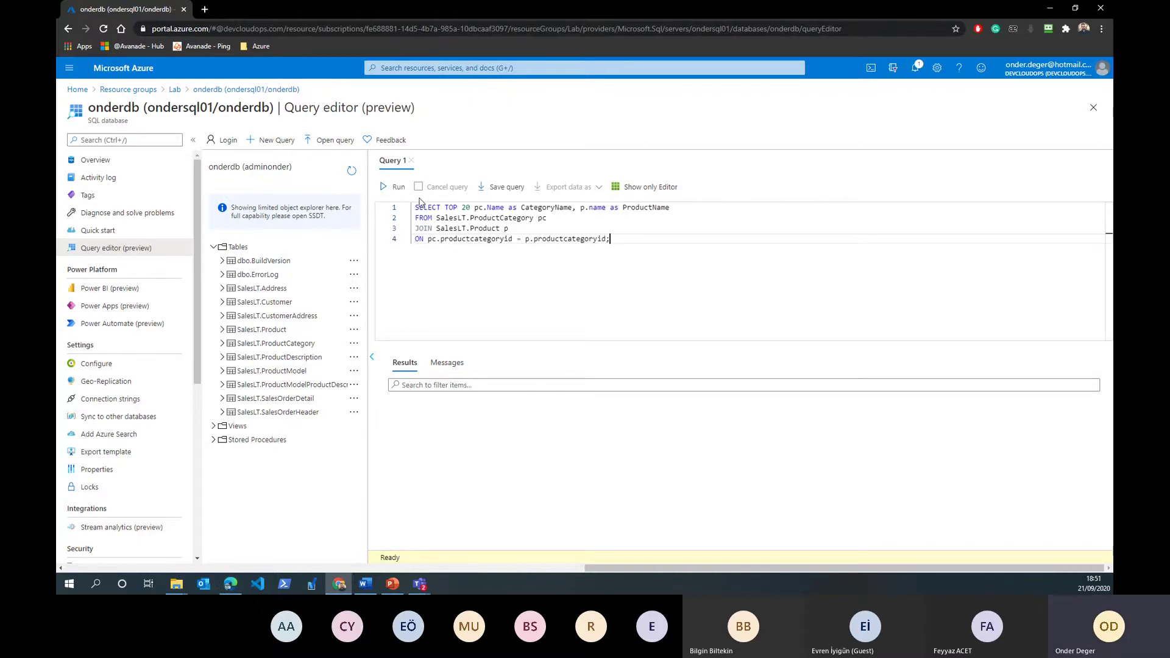
click(393, 187)
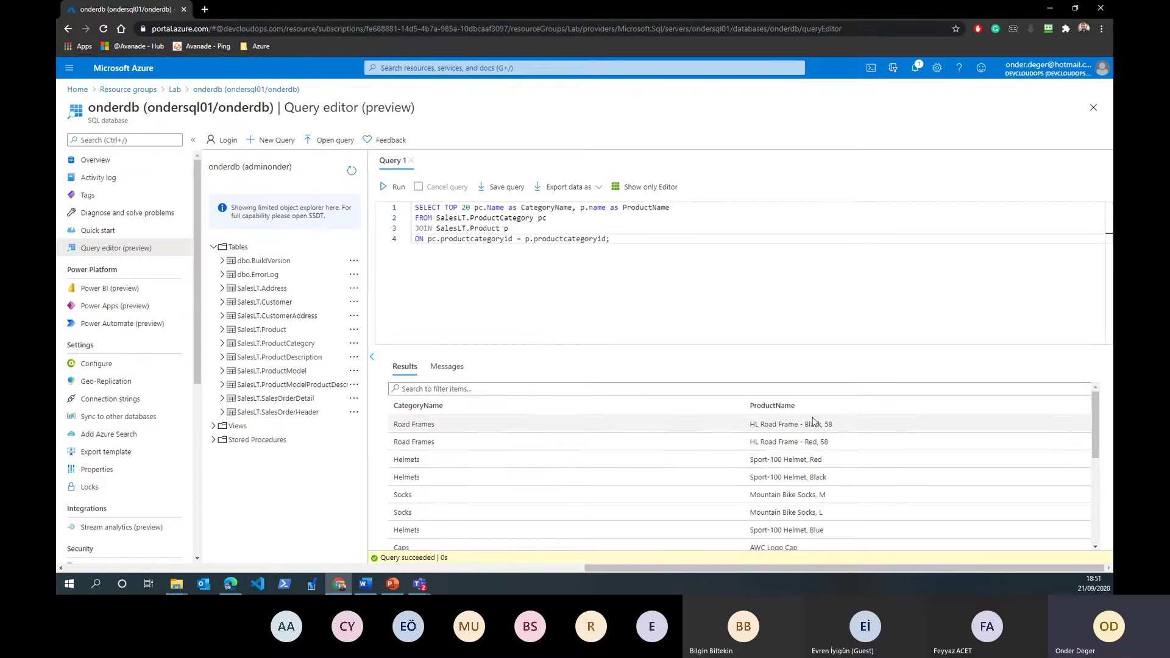
scroll(522, 476, down, 3)
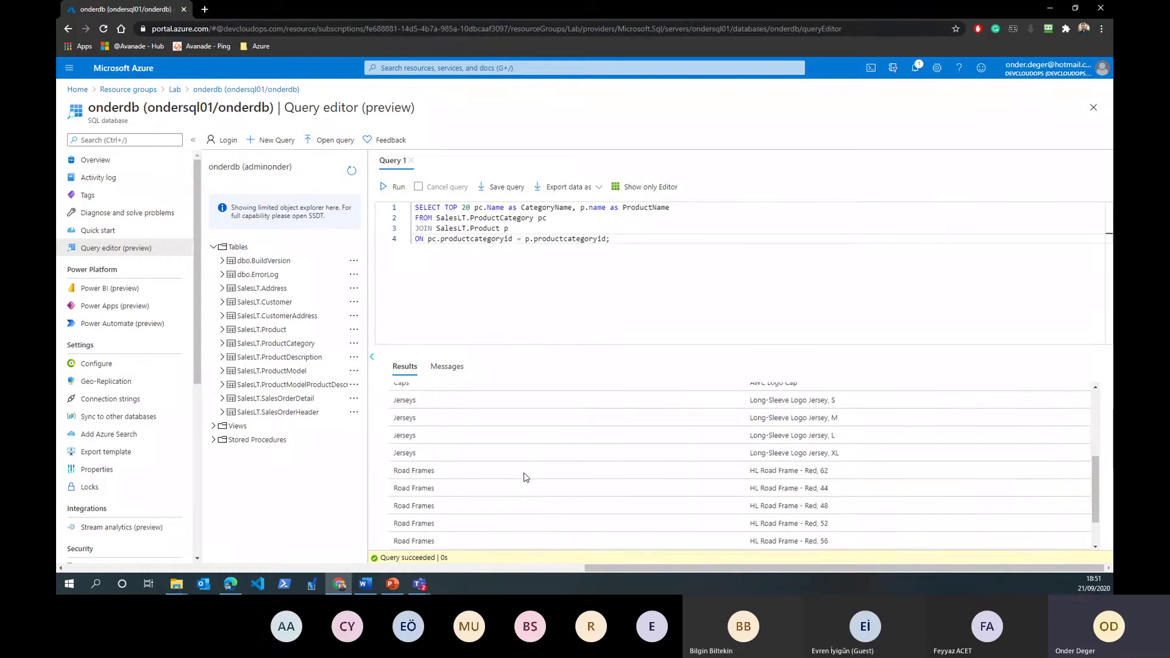
scroll(526, 477, down, 1)
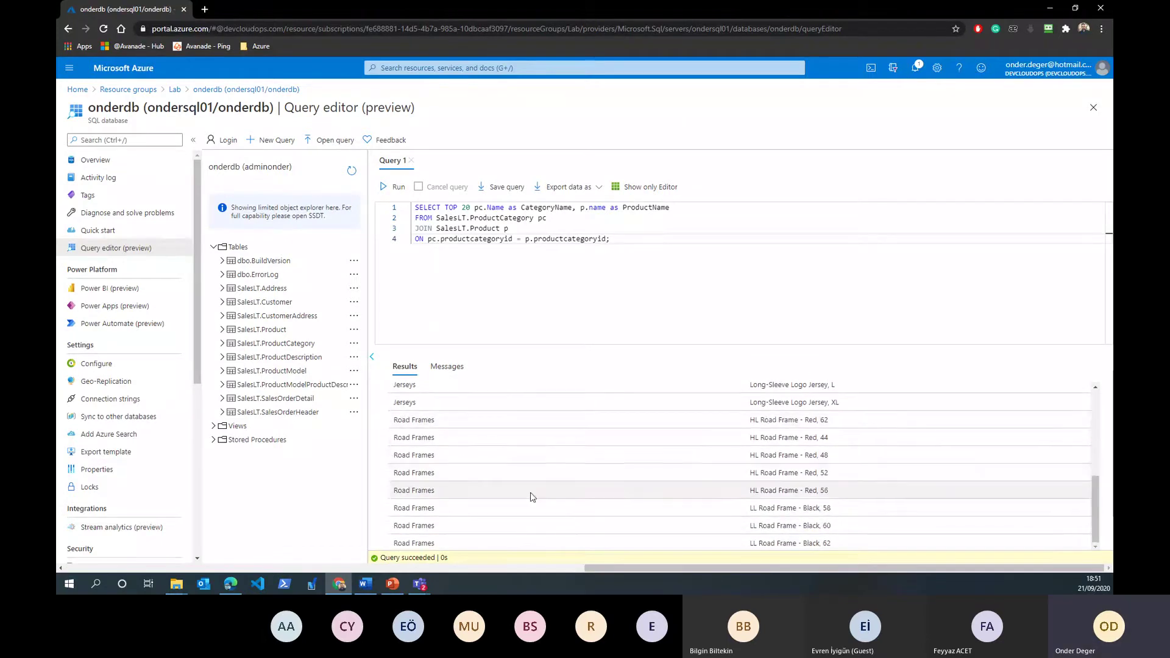
scroll(534, 500, up, 4)
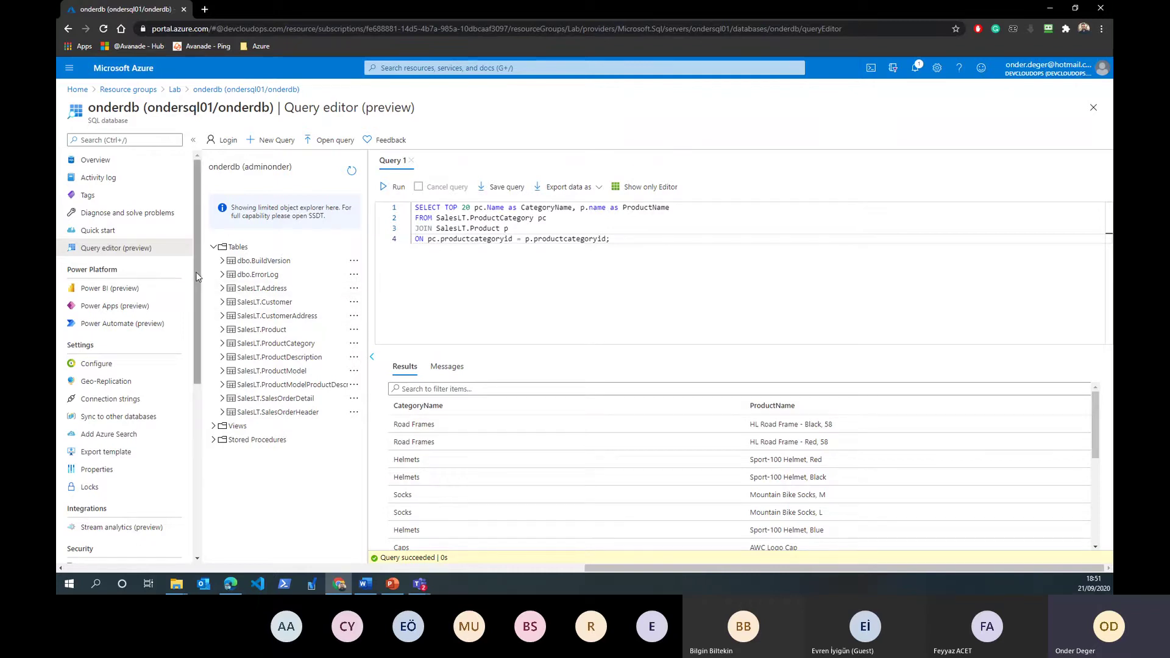
Return from the query editor to the Lab resource group and start adding a new resource.
drag(196, 278, 183, 402)
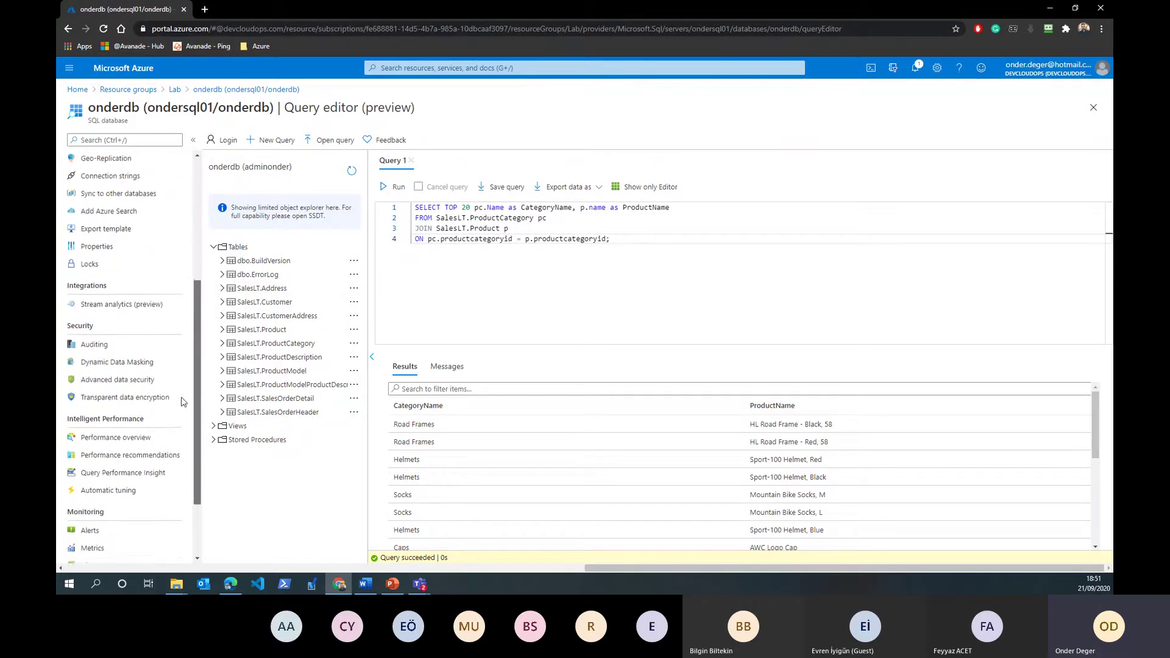
scroll(183, 403, up, 4)
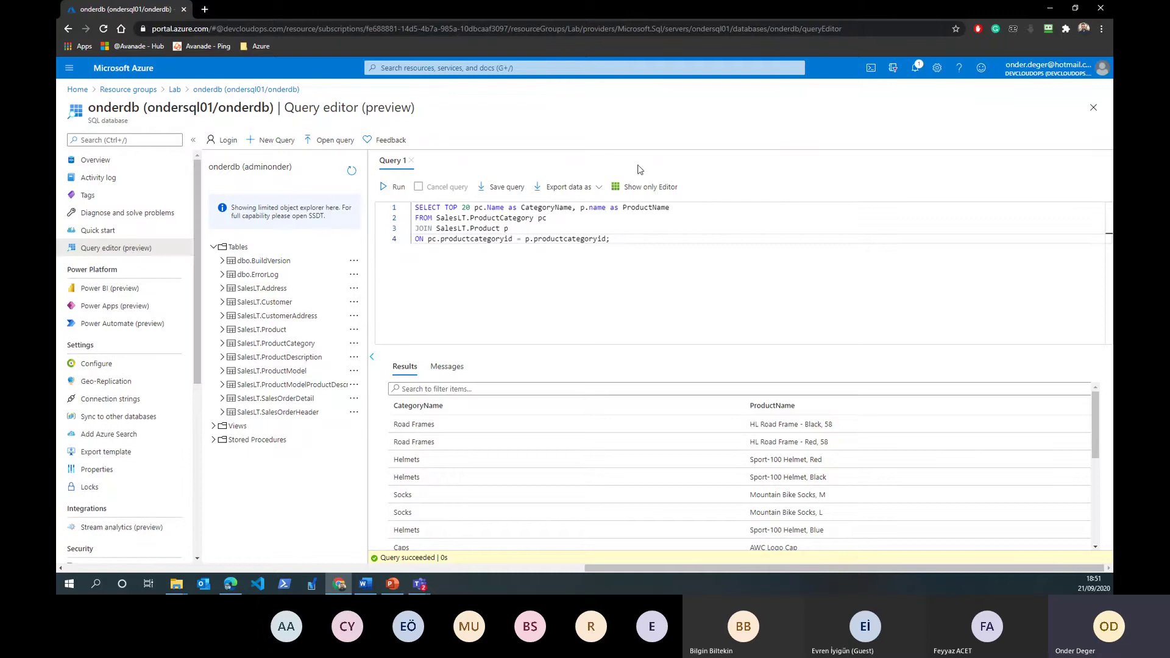
click(175, 89)
click(638, 91)
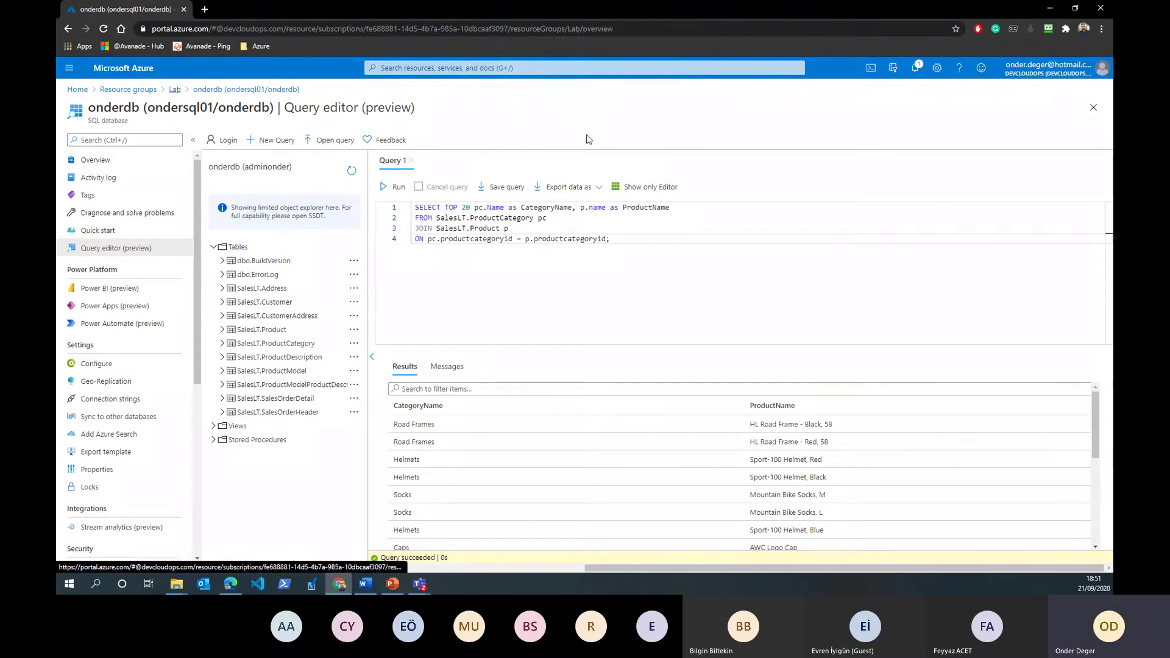
click(402, 141)
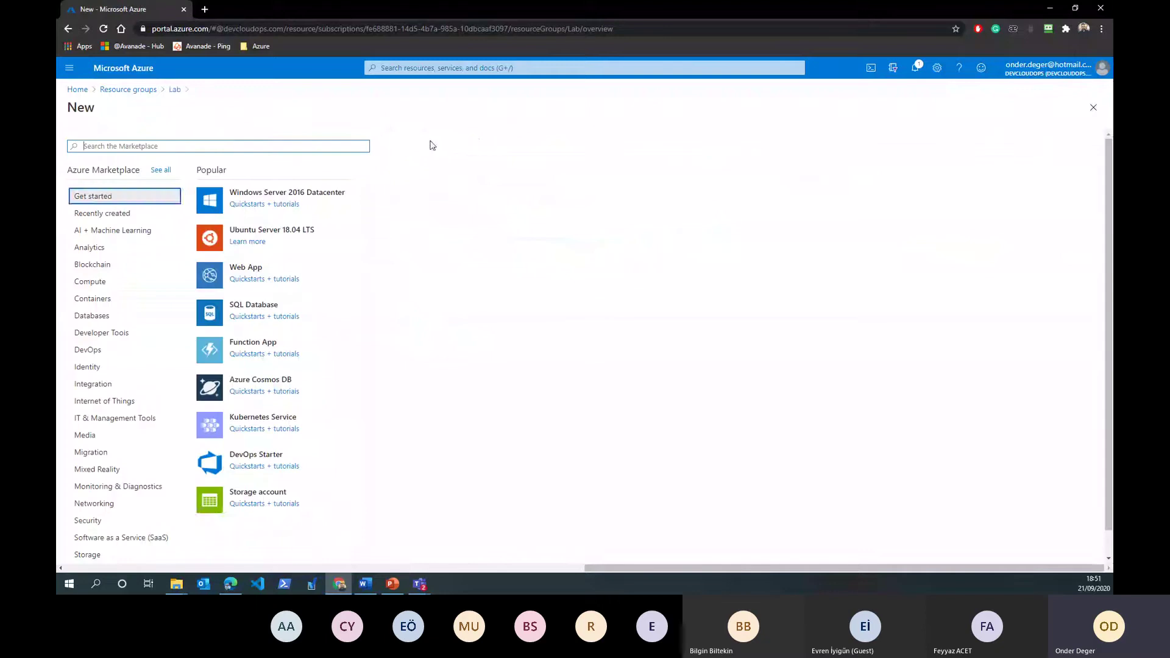
Search the Marketplace for mys, hadoop and oracle in turn, and return to the Lab resource group.
text(mys)
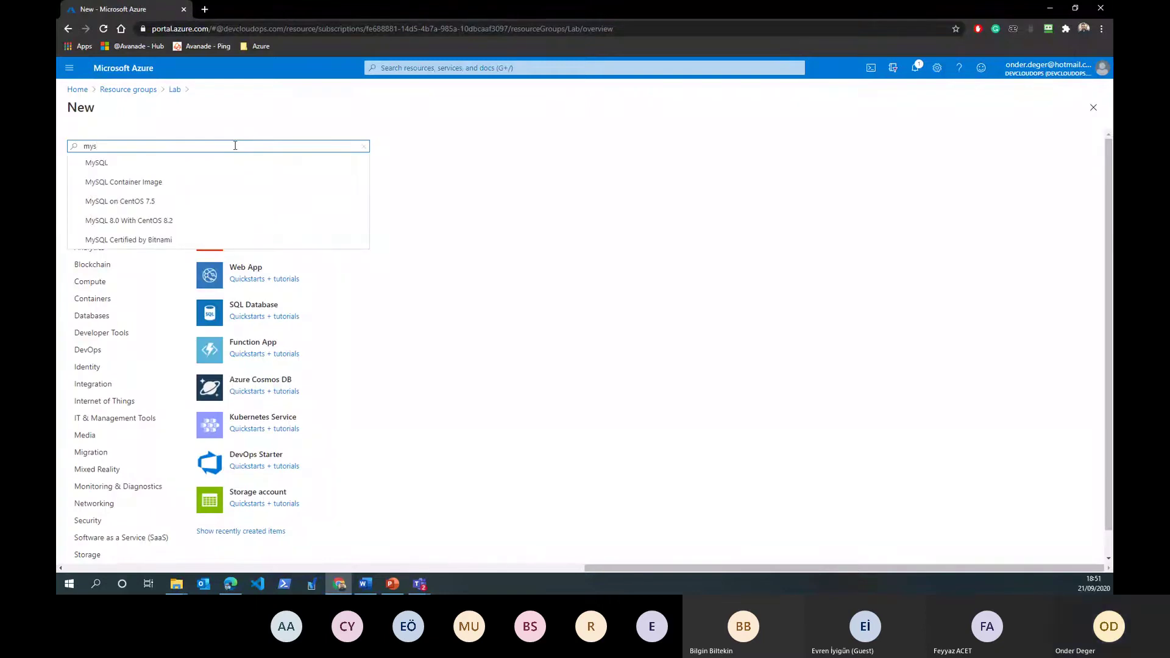
double_click(171, 145)
text(hado)
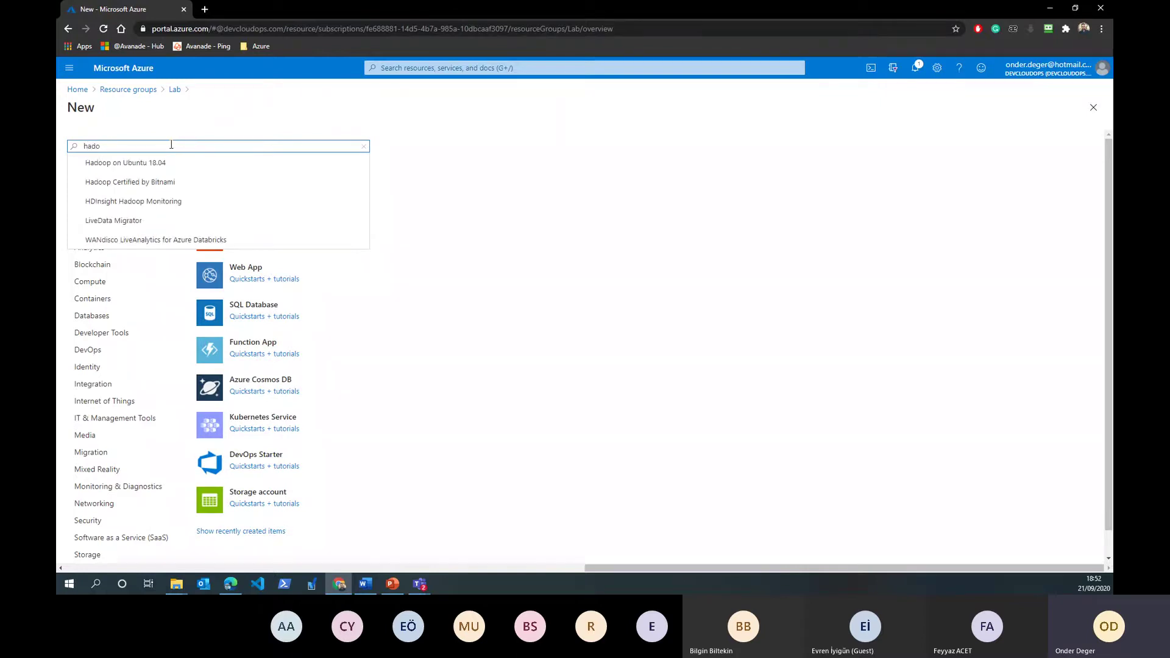
text(op)
double_click(172, 145)
key(BackSpace)
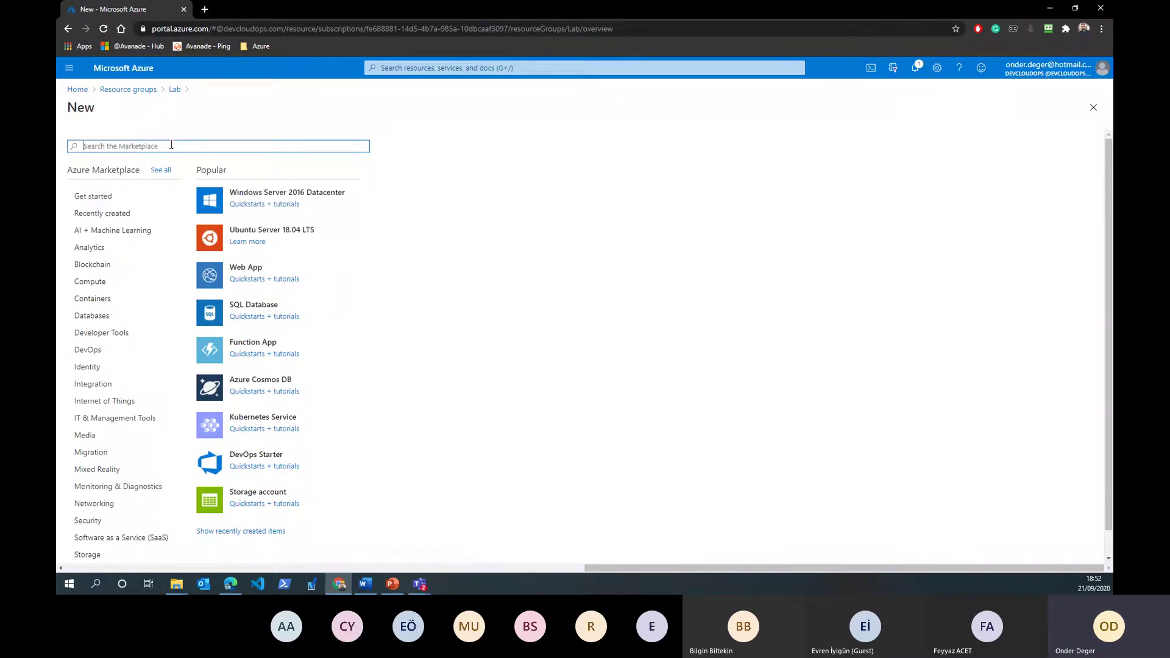
text(orac)
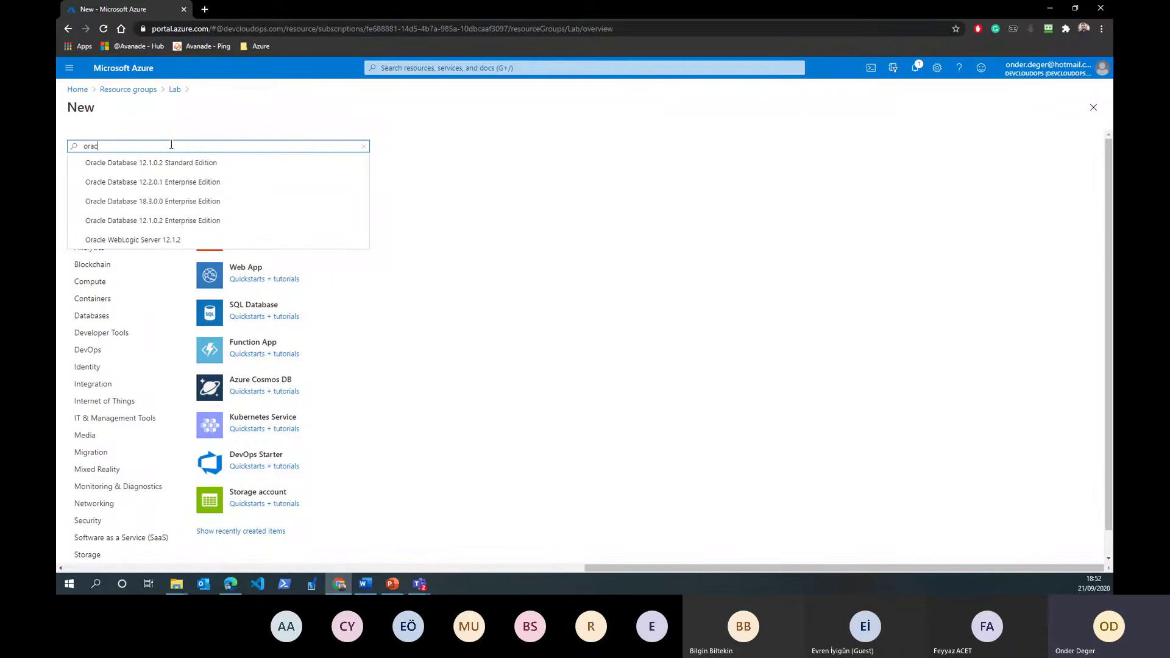
text(le)
click(601, 230)
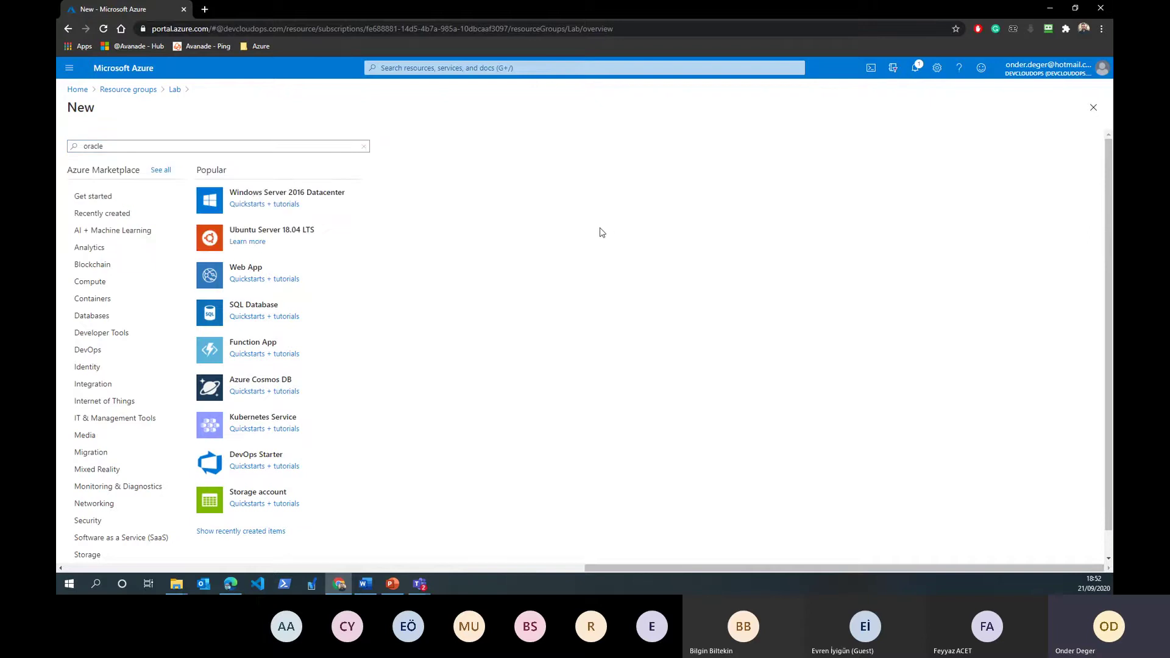
click(176, 90)
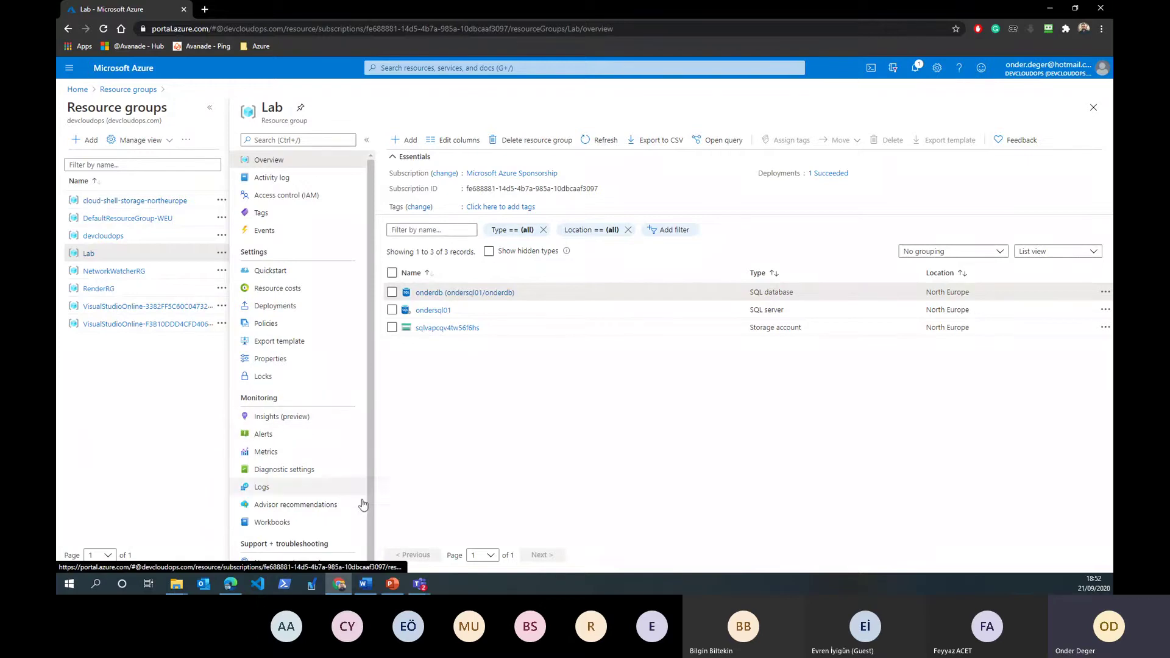
Switch to the Azure Fundamentals presentation in PowerPoint and go to slide 30 about Azure Functions.
click(393, 585)
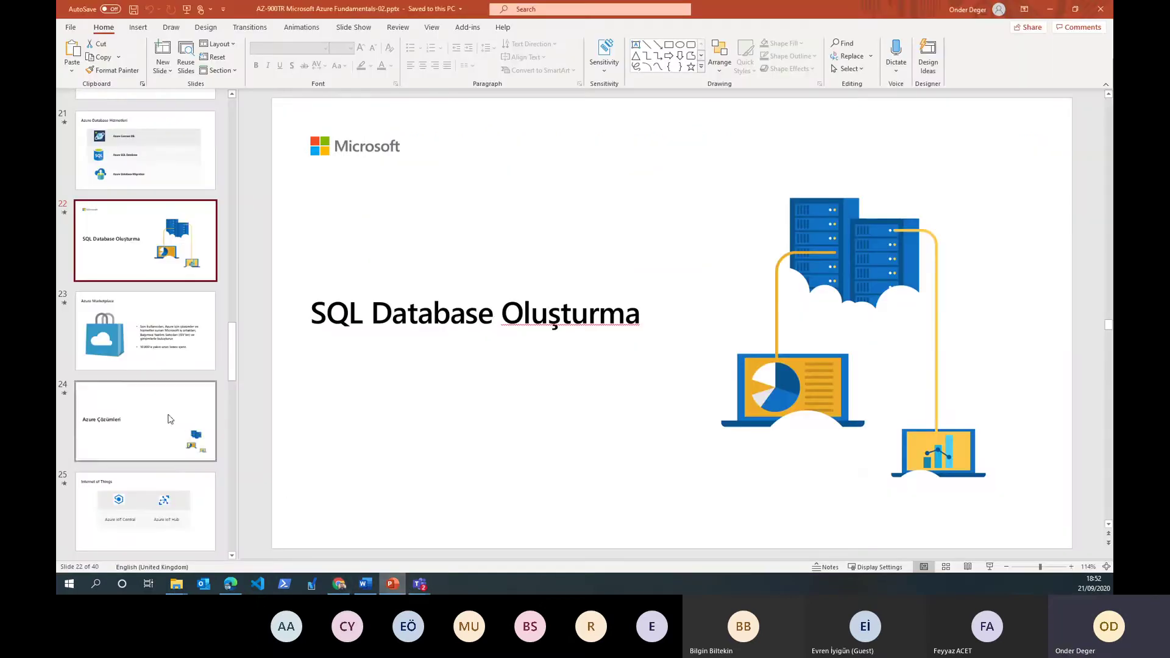
scroll(169, 419, down, 3)
scroll(170, 420, down, 1)
scroll(169, 419, down, 5)
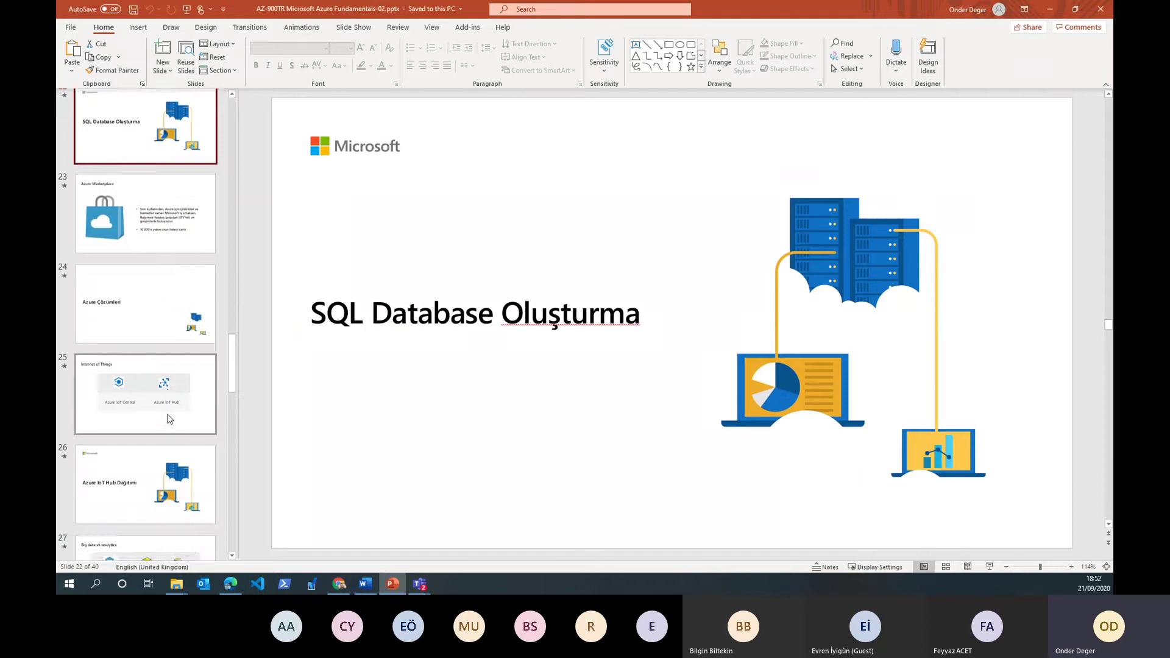
scroll(169, 419, down, 4)
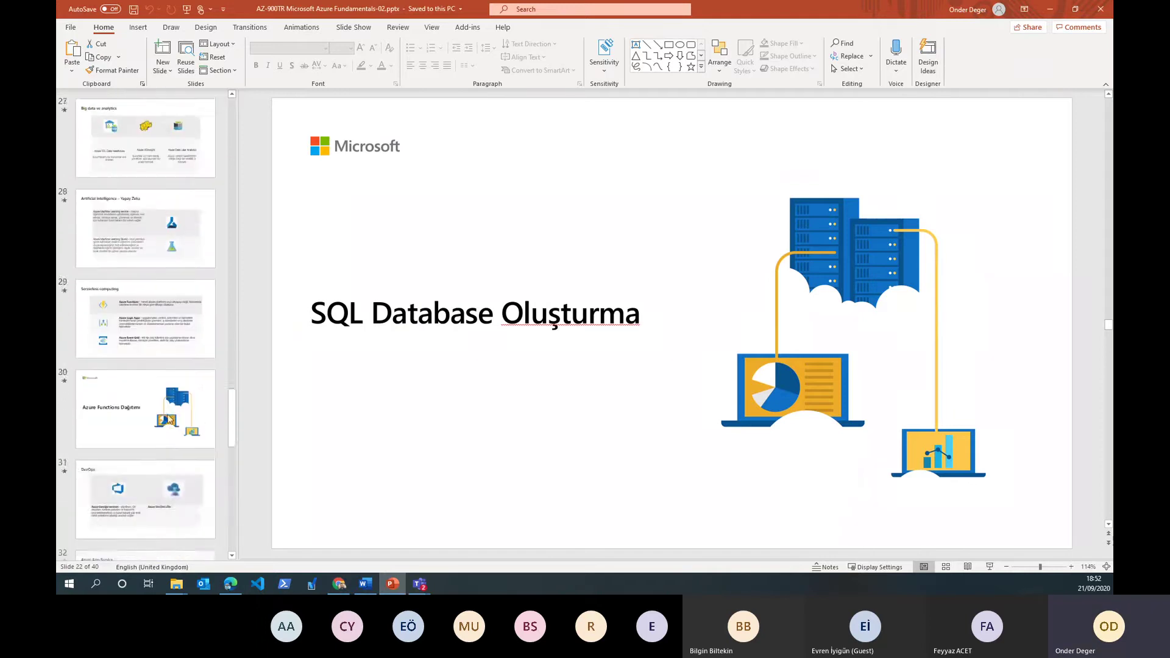
click(161, 342)
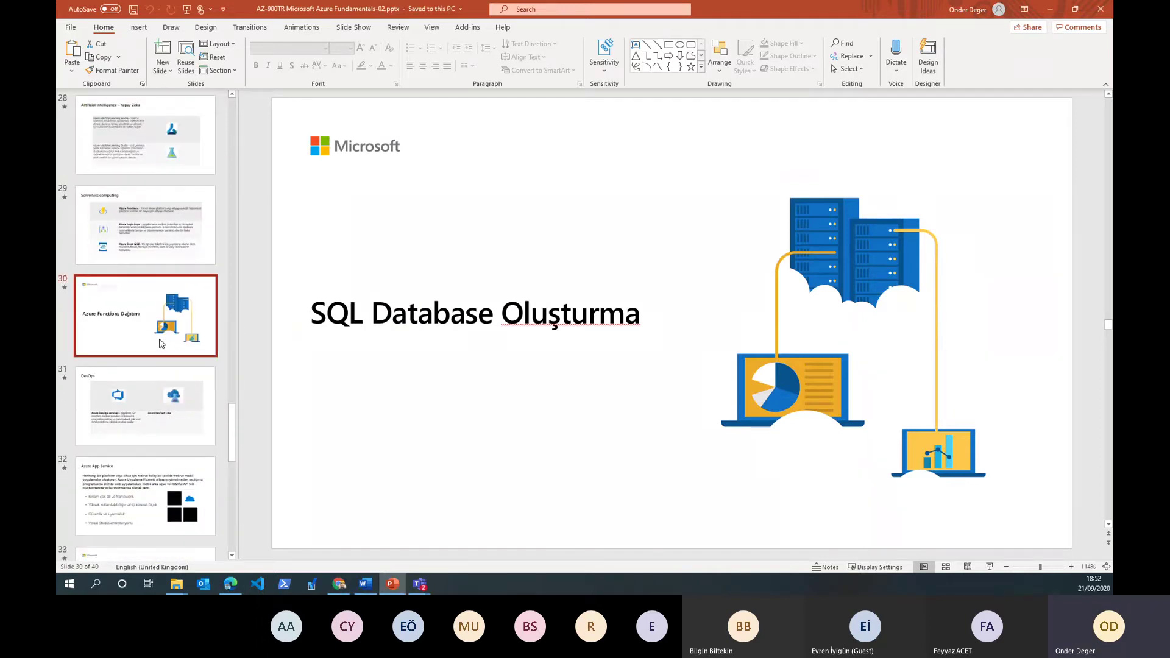
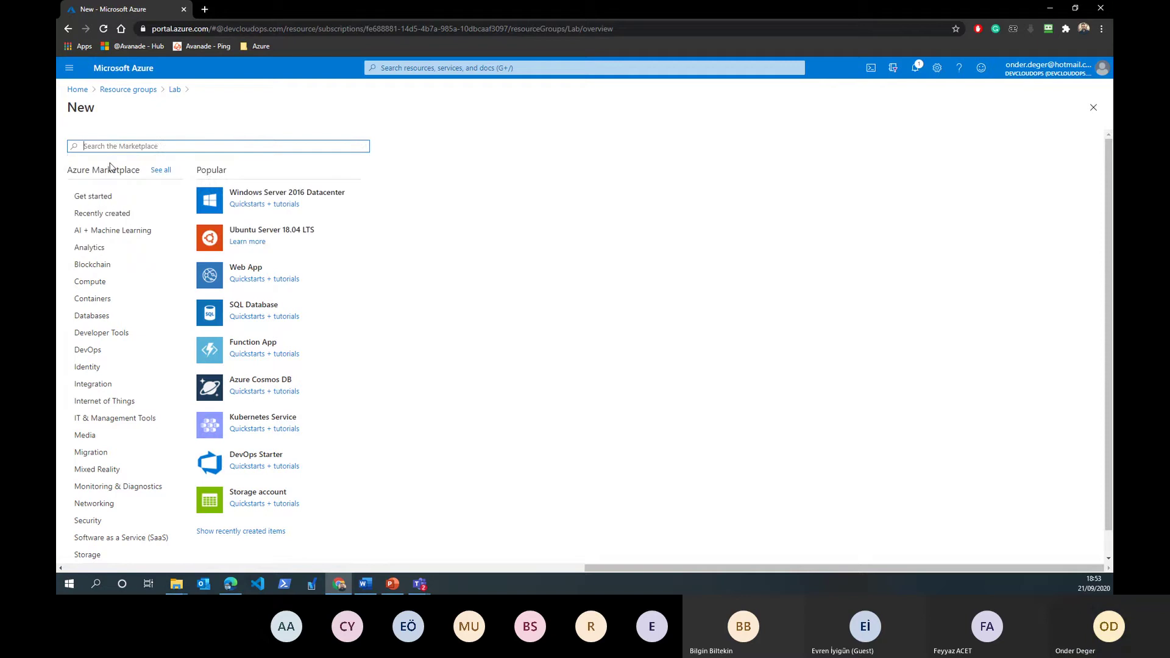
Find Function App in the Marketplace by searching for Fun and start creating it in the Lab resource group.
text(Fun)
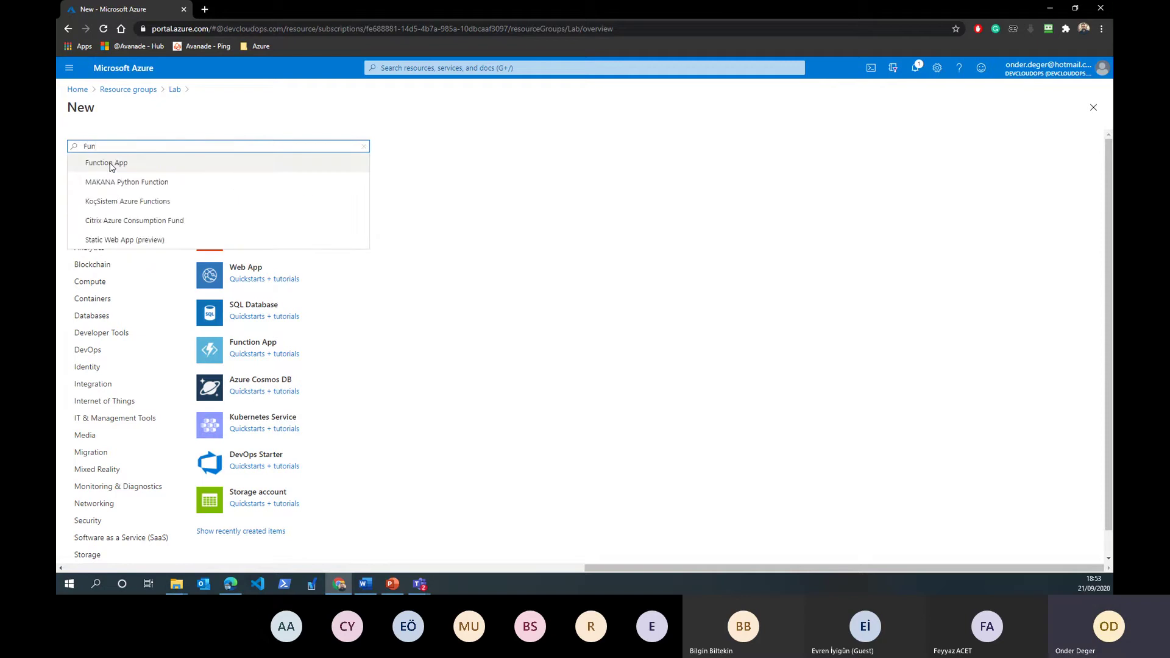
click(135, 166)
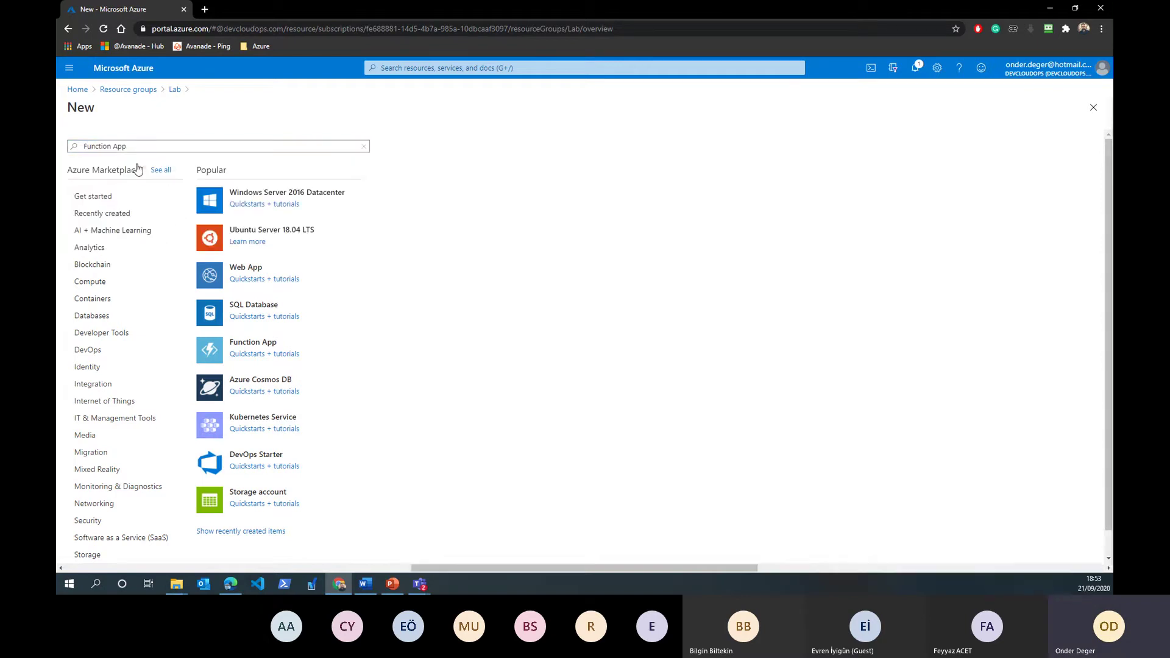
click(157, 185)
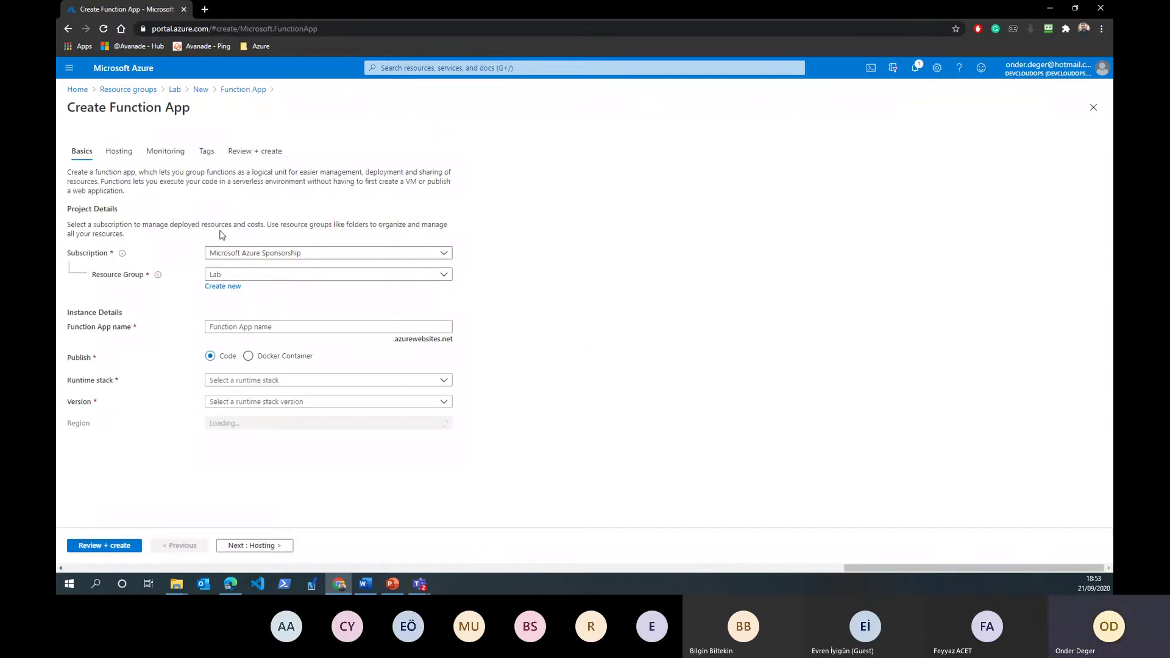
Name the function app onderfuction, try the Docker Container publish option, and set publishing back to Code.
click(254, 329)
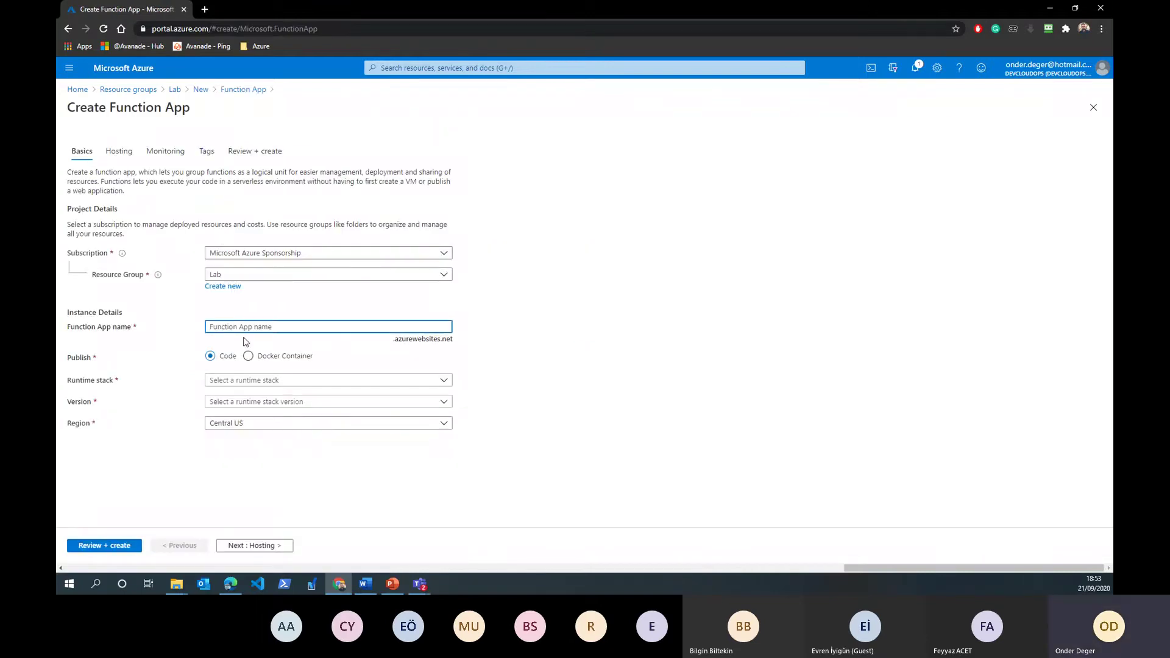
text(onde)
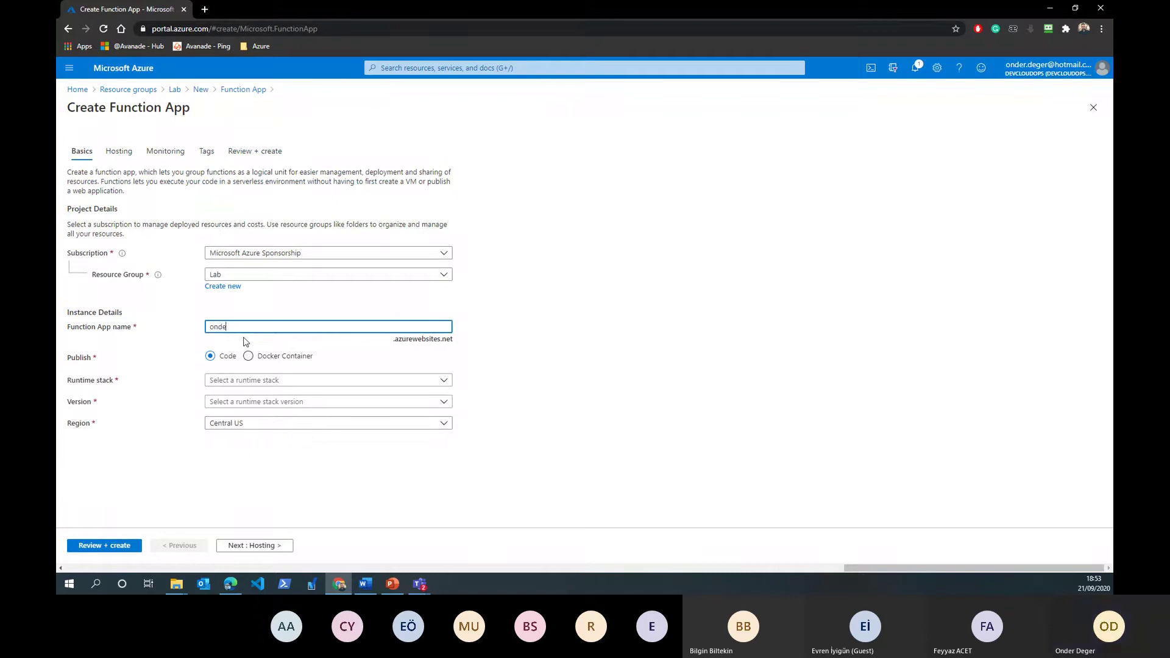
text(rfuction)
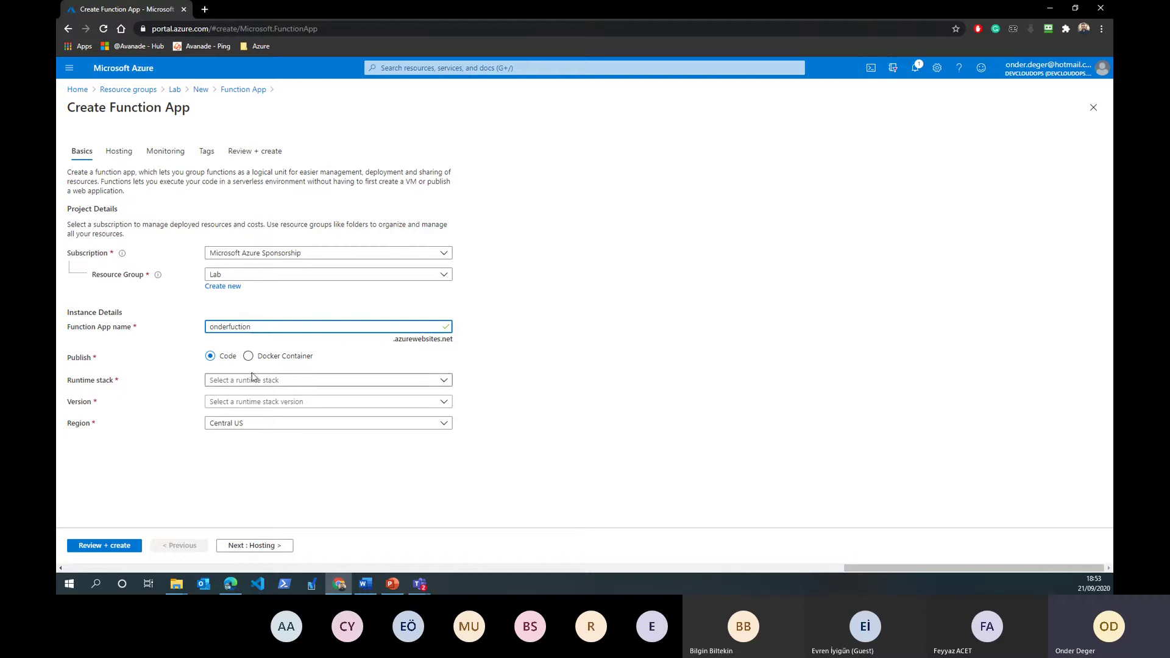
click(249, 358)
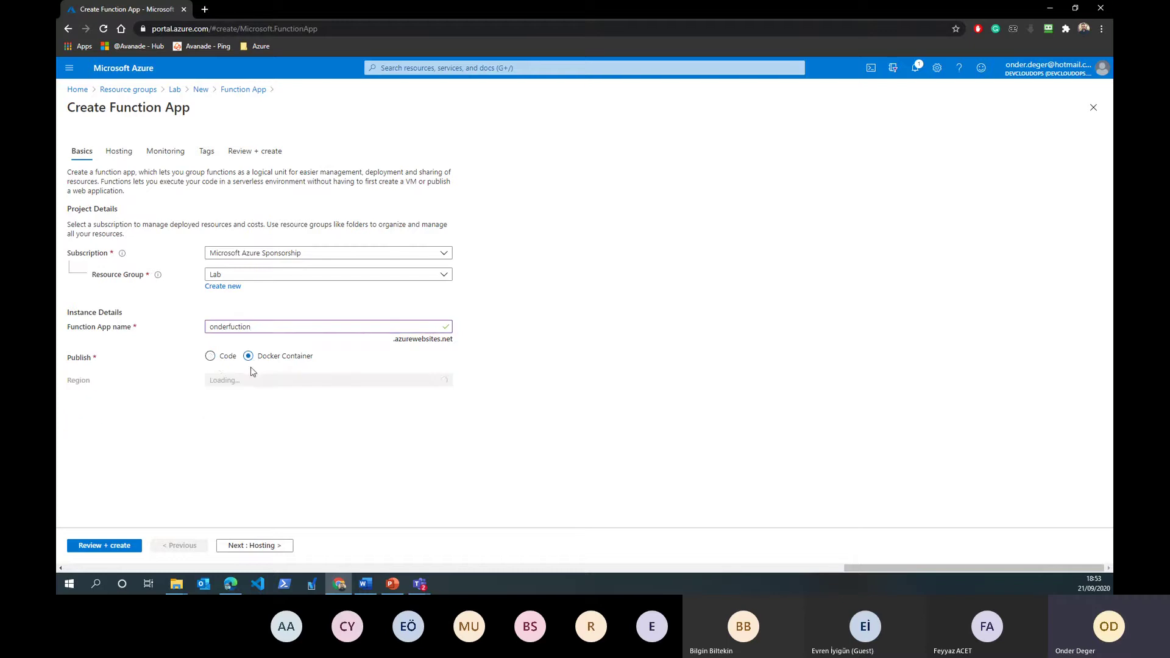
click(220, 359)
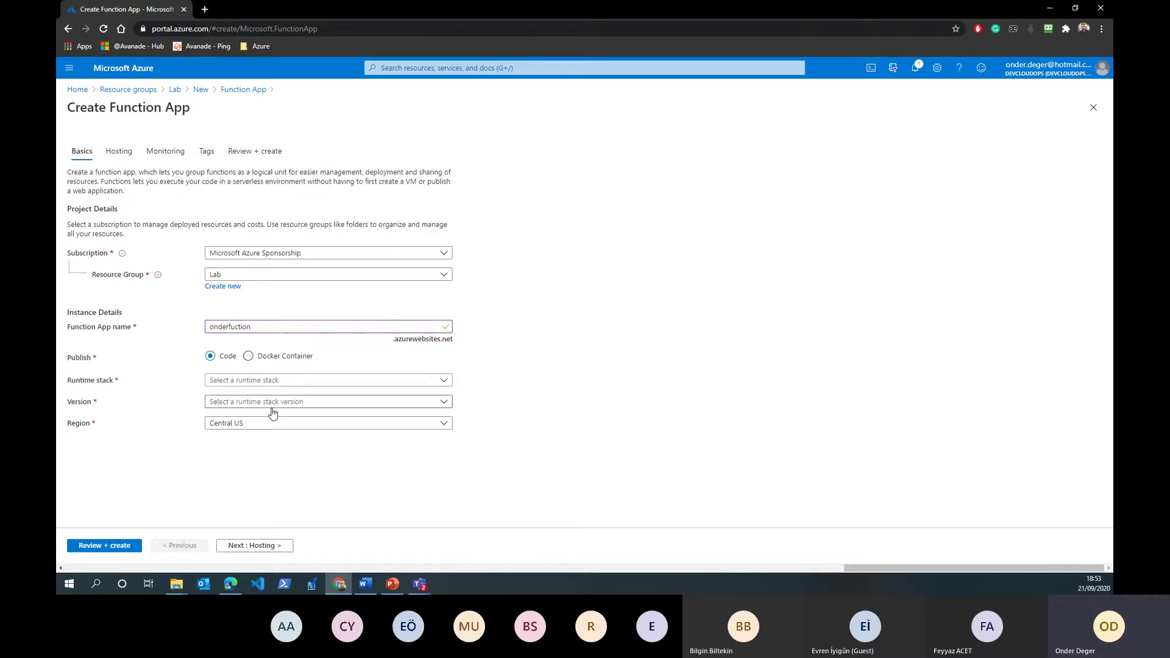
Choose .NET Core as the runtime stack and North Europe as the region, and continue to the hosting settings.
click(282, 382)
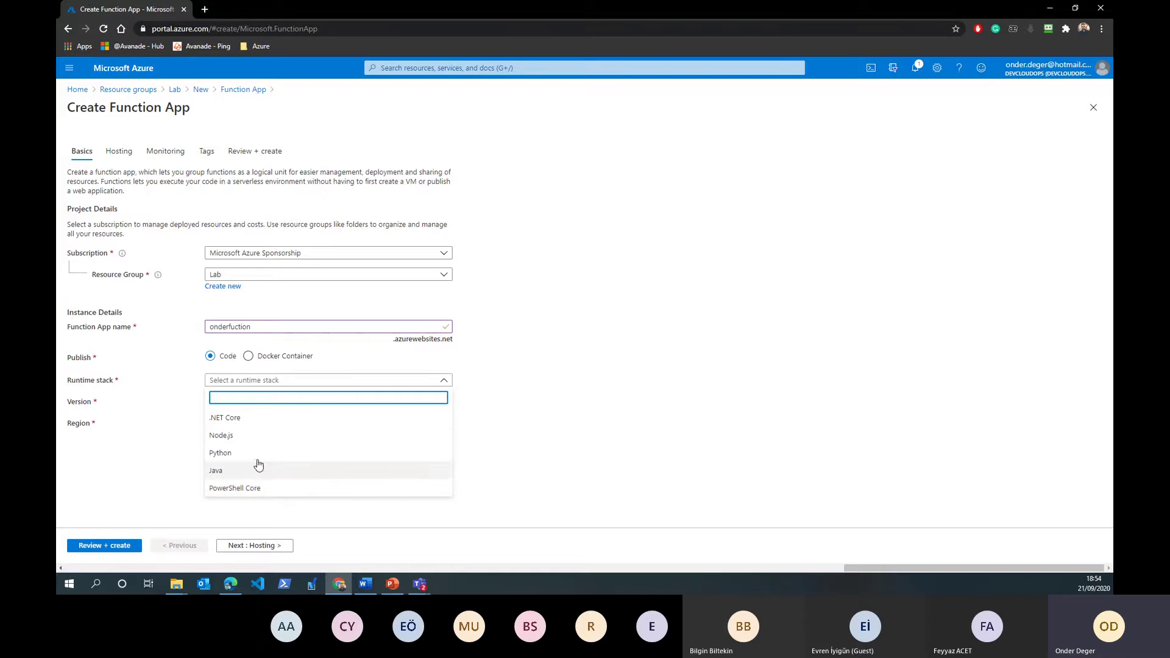
click(230, 418)
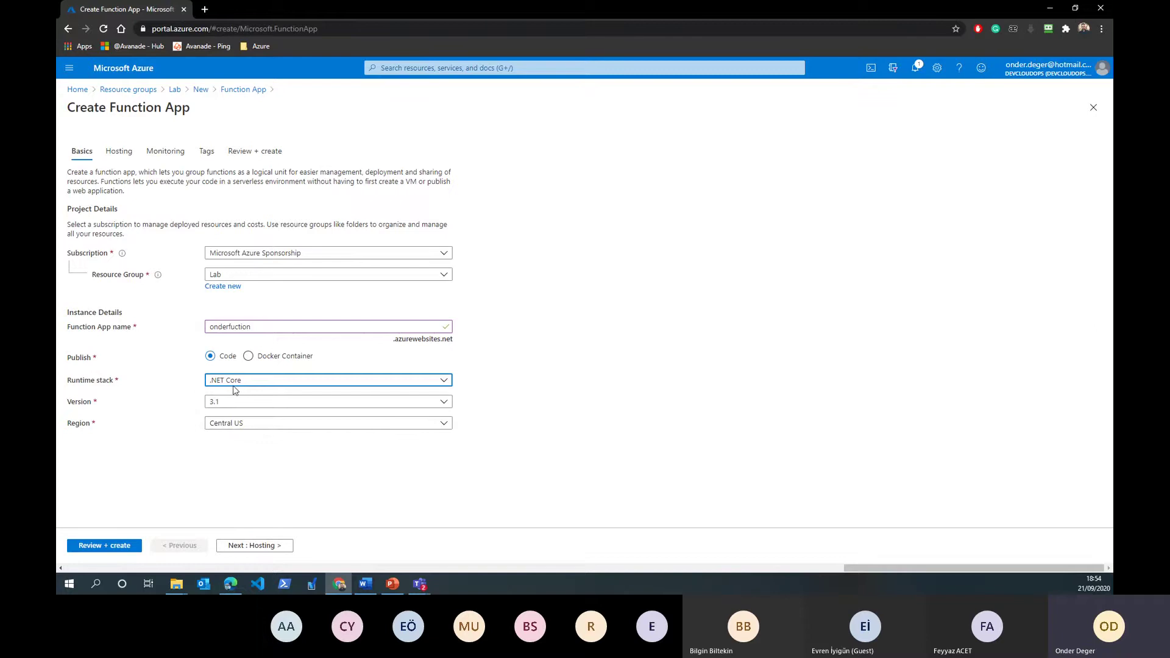
click(301, 425)
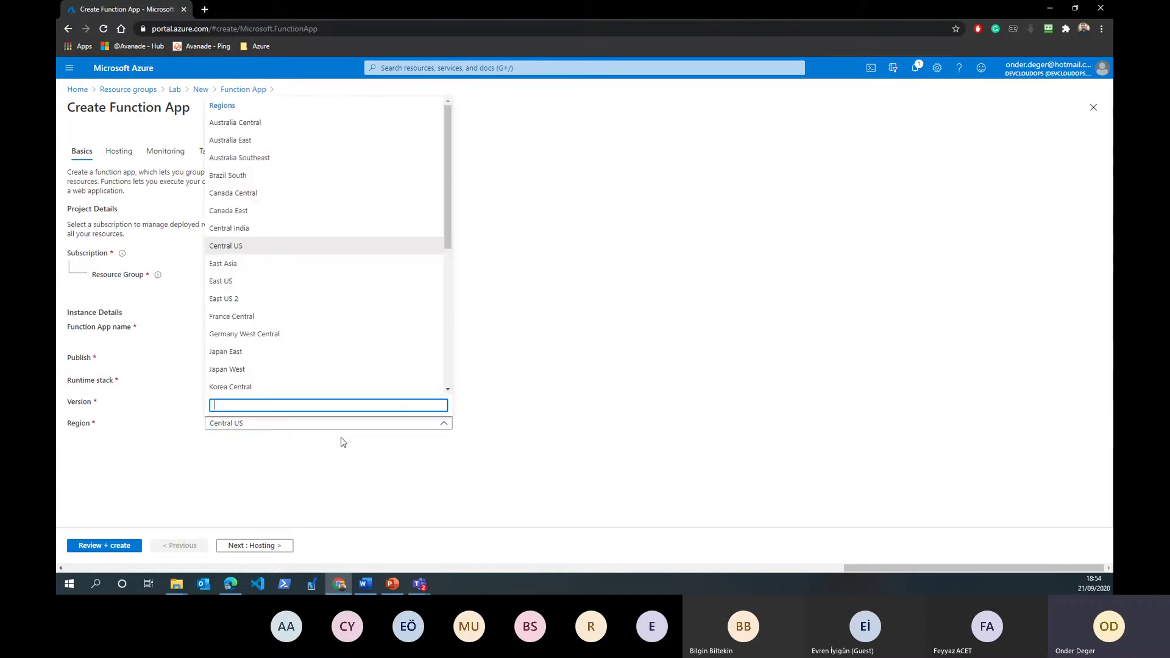
scroll(300, 313, down, 3)
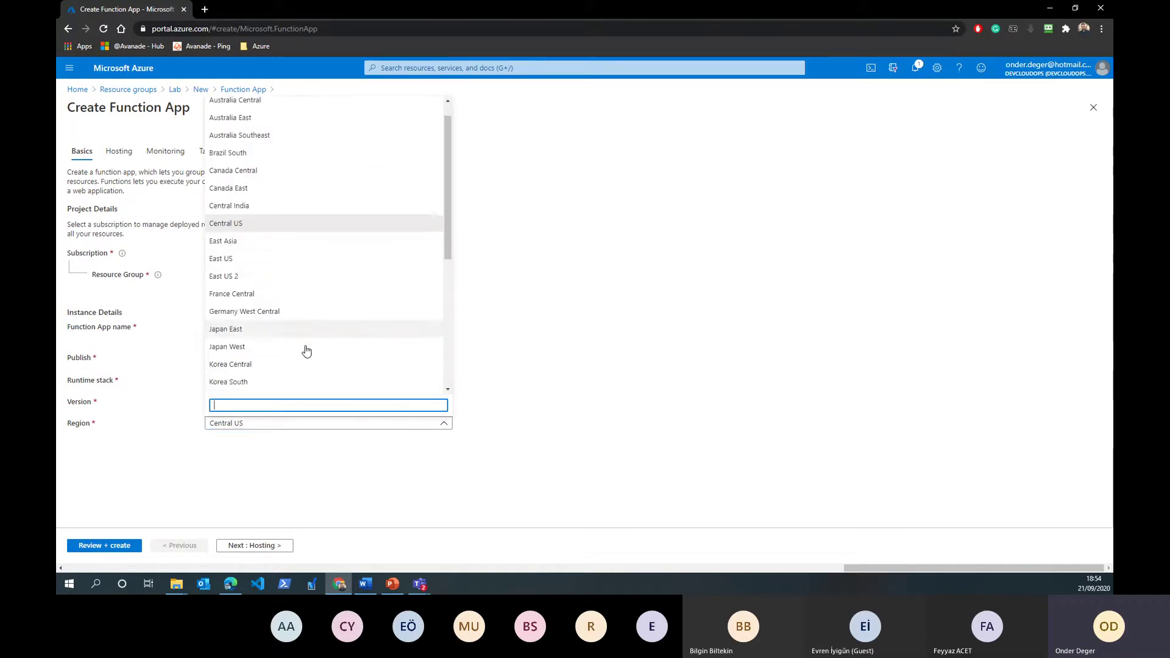
click(272, 340)
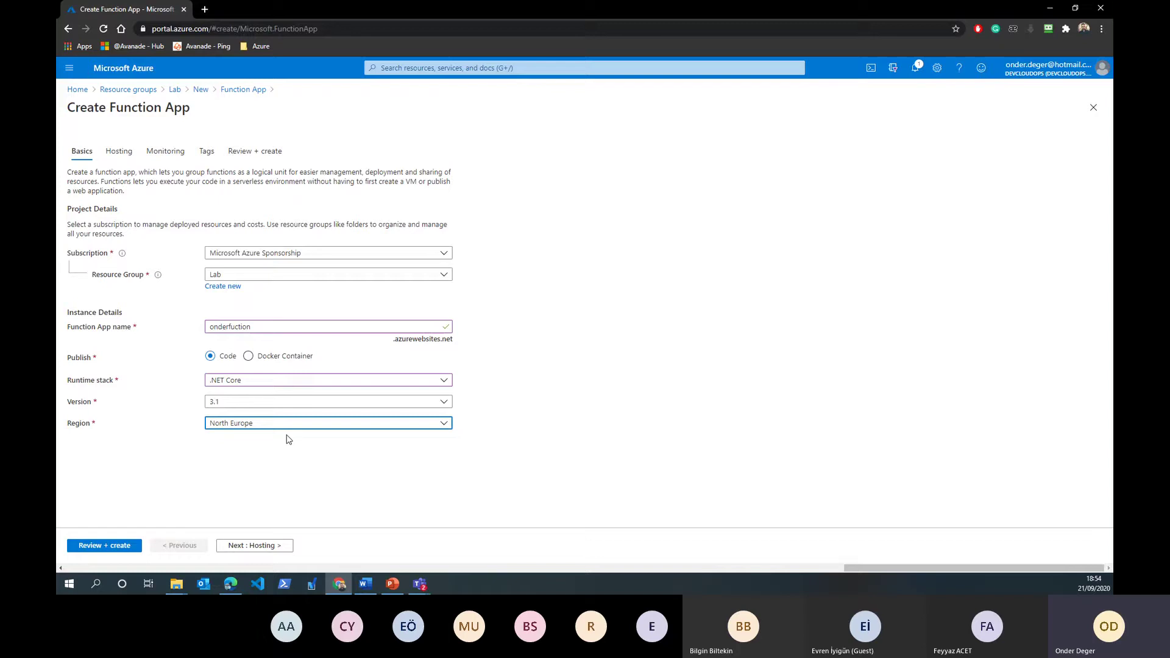
click(279, 545)
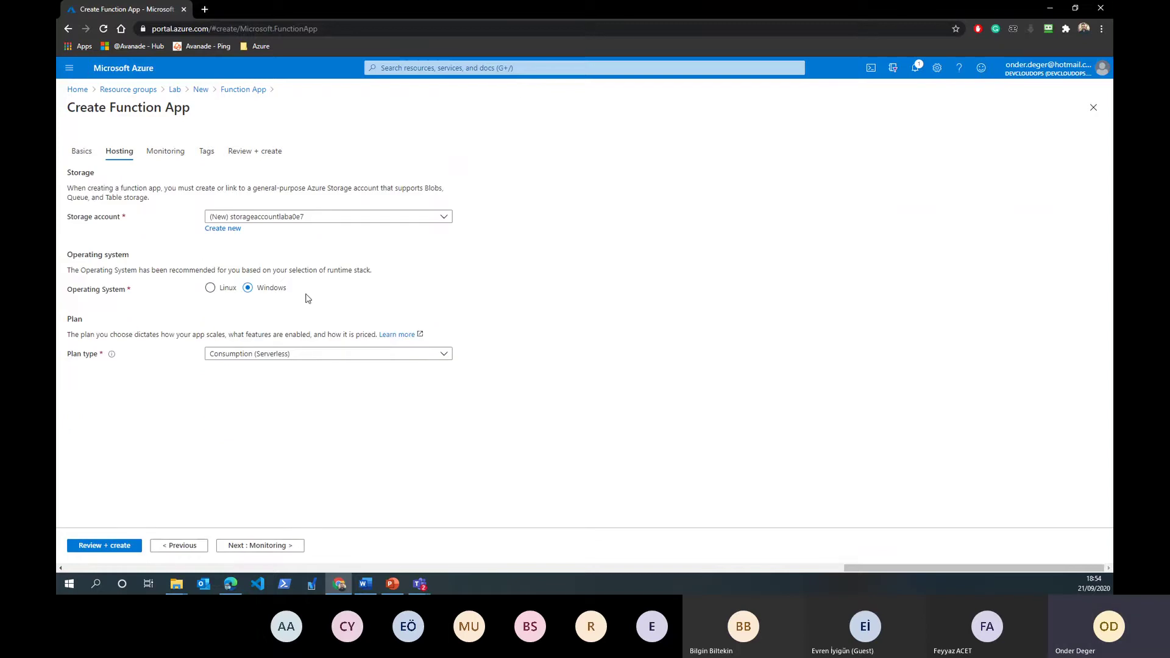
Review the available hosting plan types, keep Consumption (Serverless), and continue to the monitoring settings.
click(270, 356)
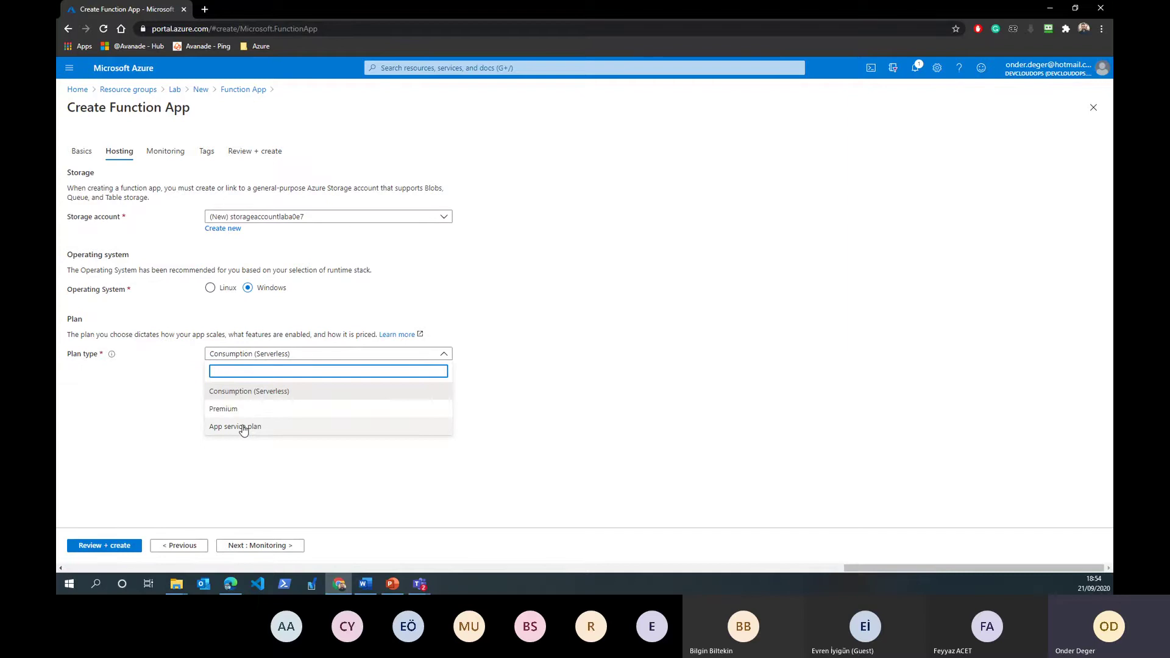
click(256, 464)
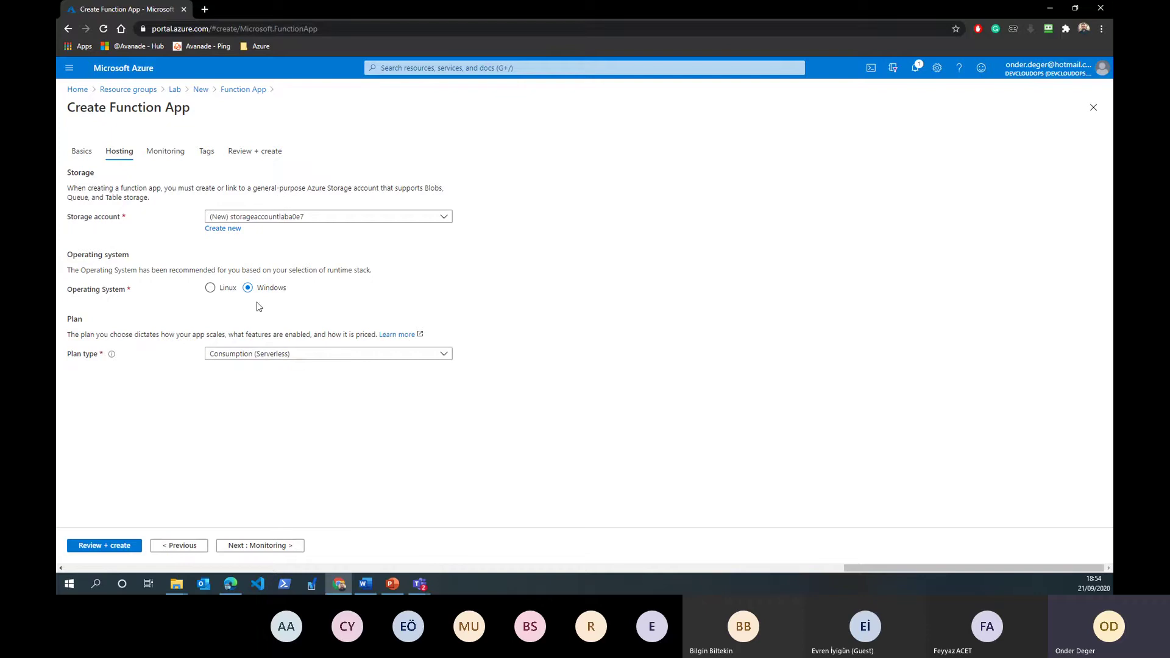
click(268, 545)
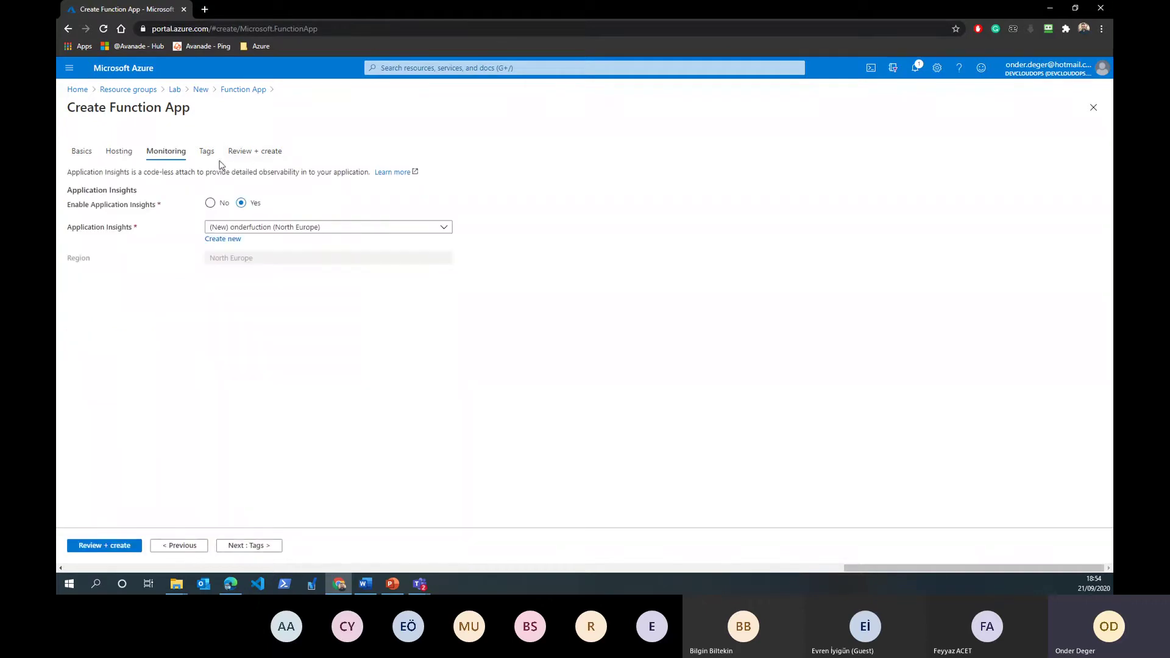
Leave Application Insights enabled, skip the tags, and create the function app from the review summary.
click(210, 203)
click(241, 203)
click(241, 546)
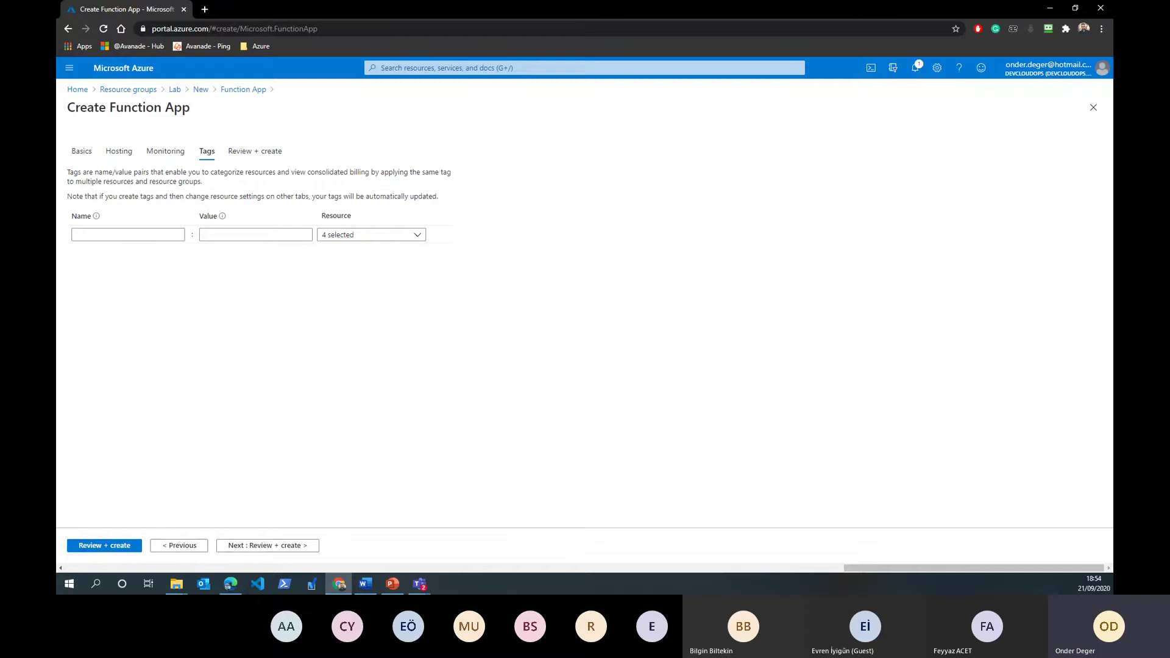
click(250, 548)
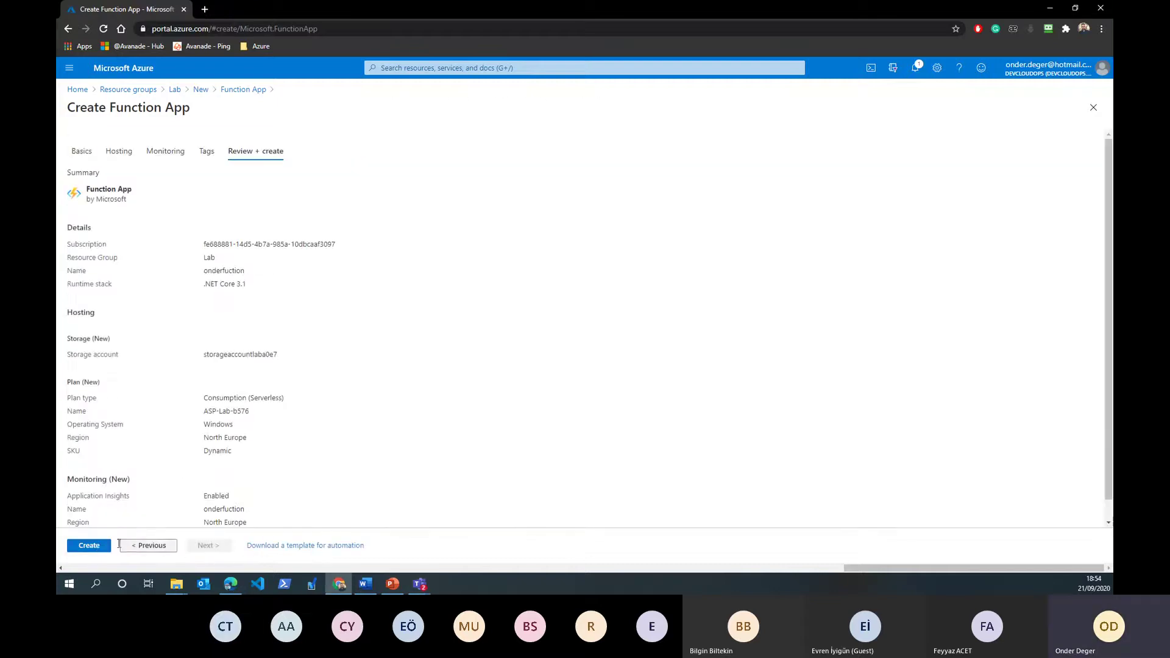
click(91, 545)
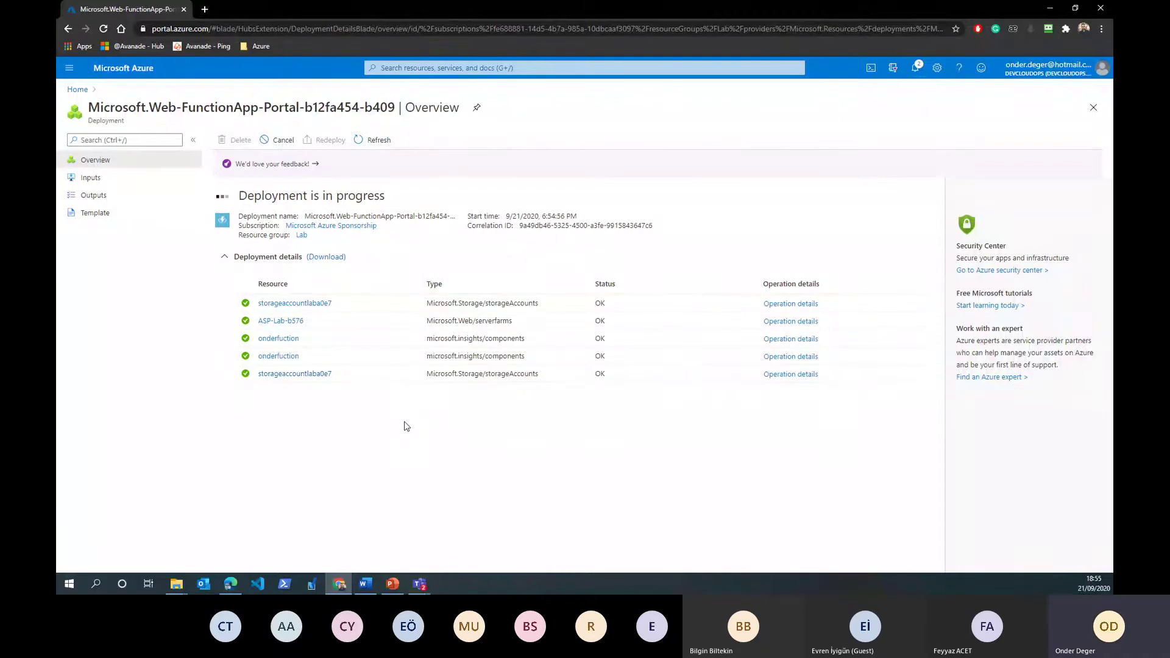
Check the portal notifications for the function app deployment's status and close them.
mouse_move(683, 5)
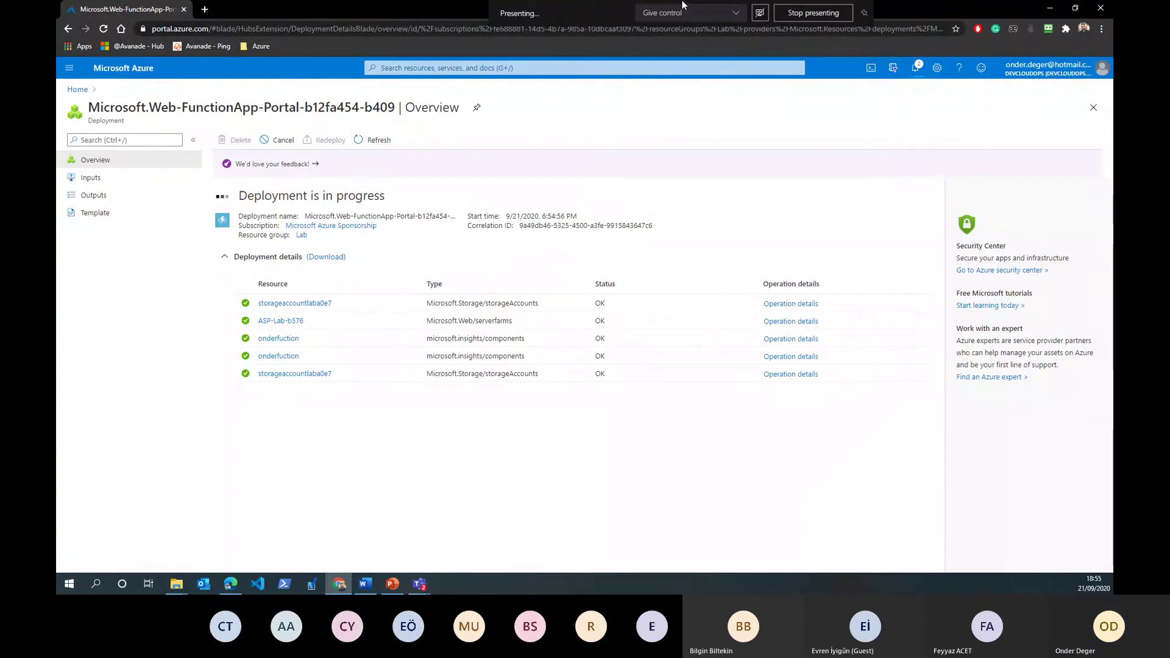
key(alt+Tab)
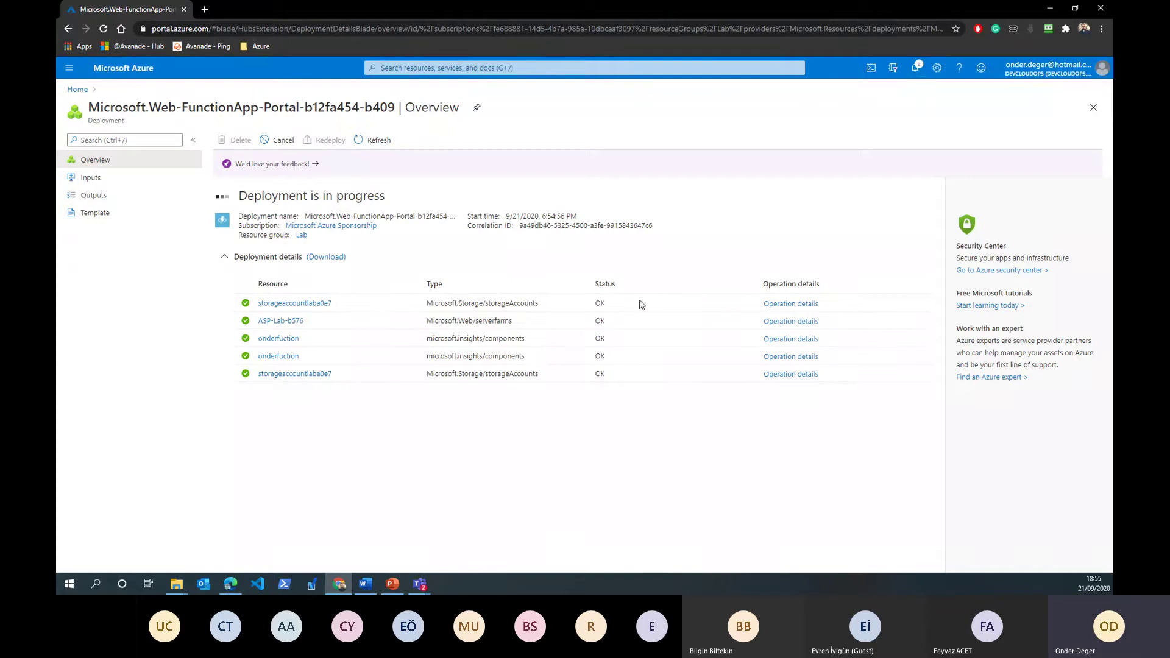
click(915, 71)
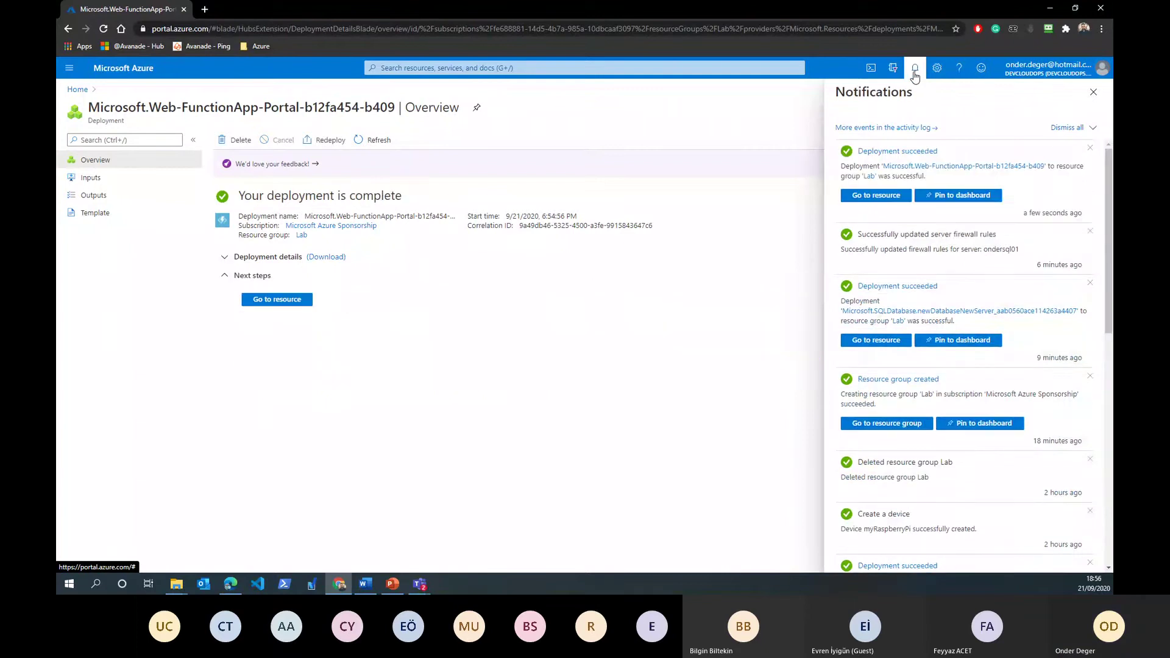
click(919, 72)
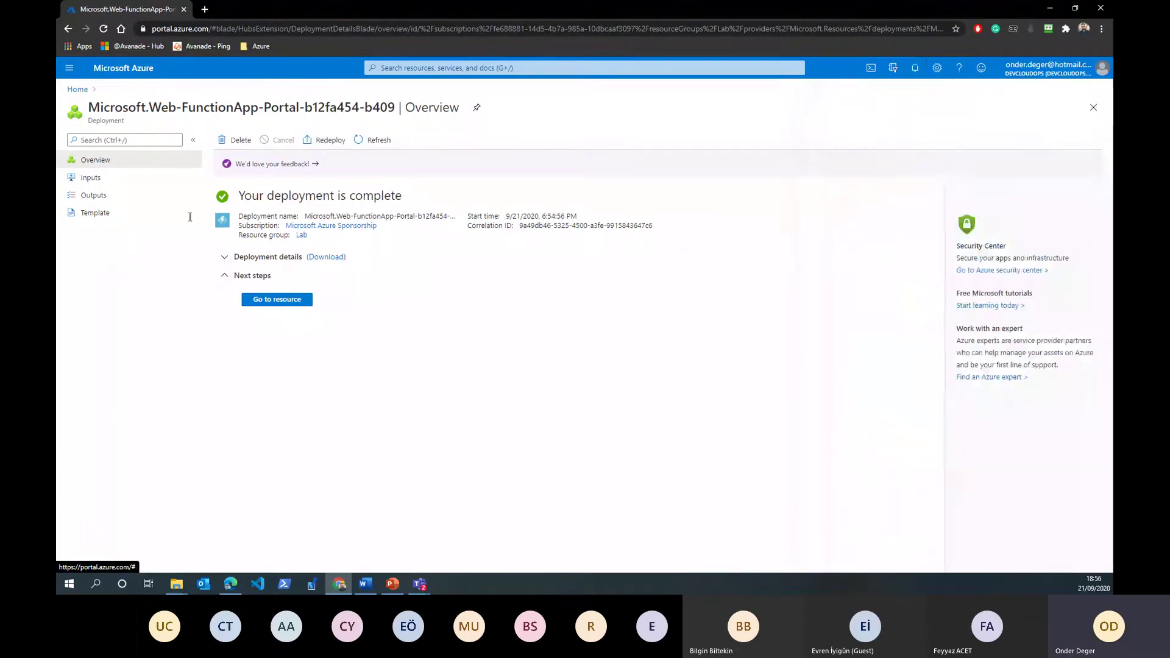
Open the Lab resource group from the portal home and refresh its resource list.
click(77, 89)
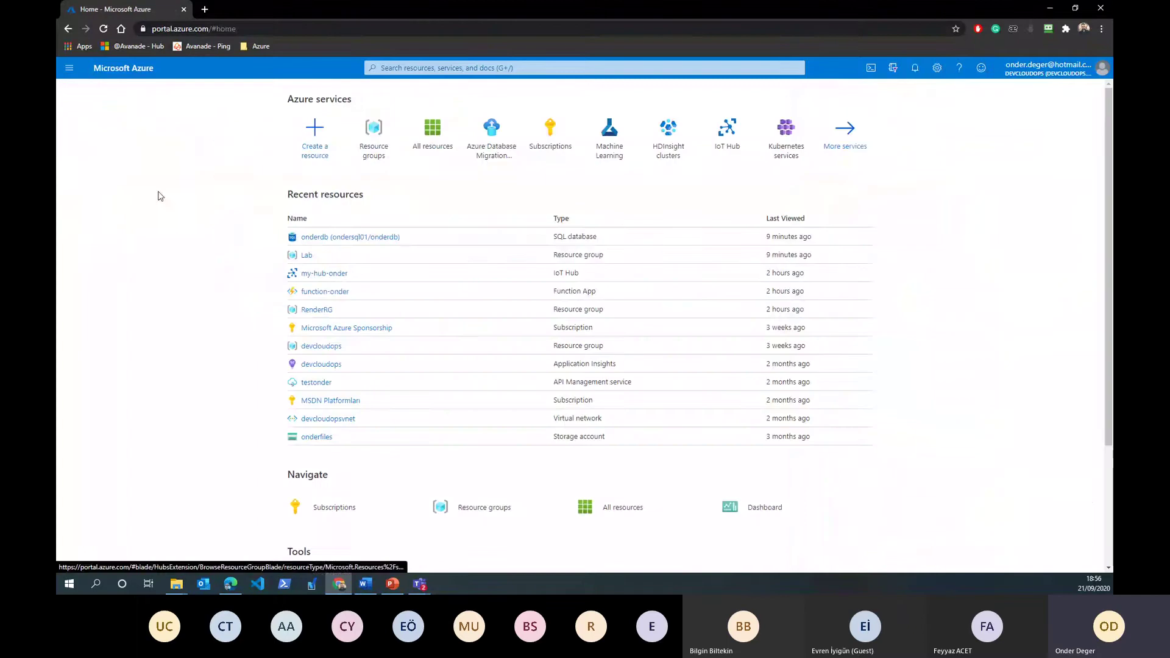
click(304, 258)
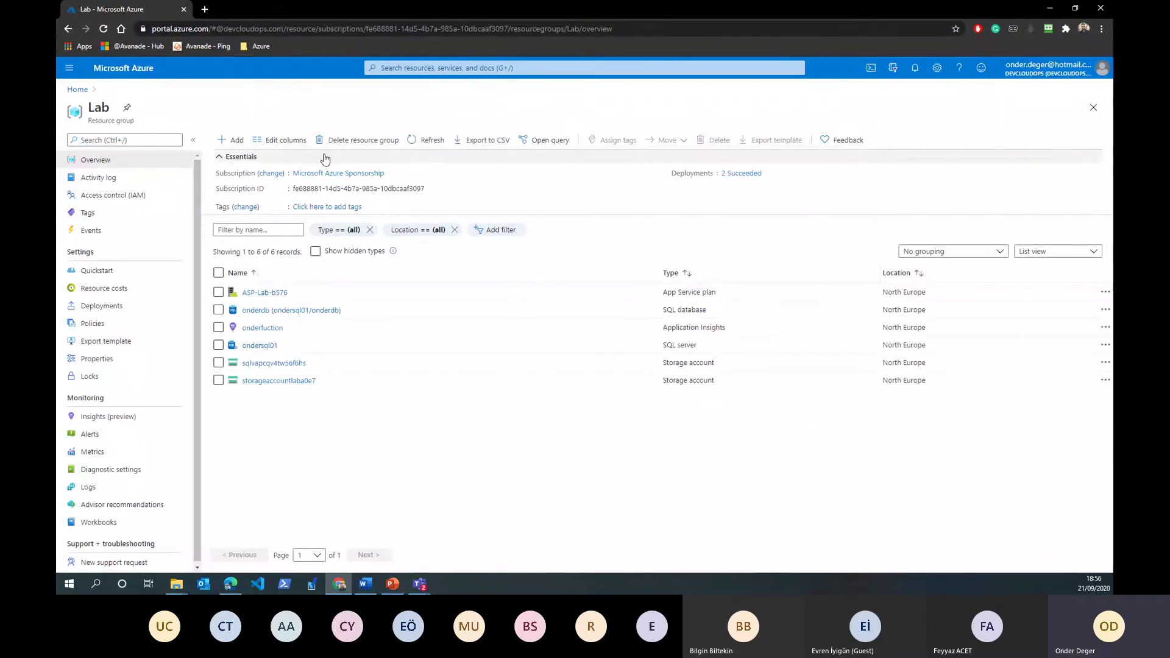
click(424, 143)
click(423, 146)
click(423, 146)
click(423, 147)
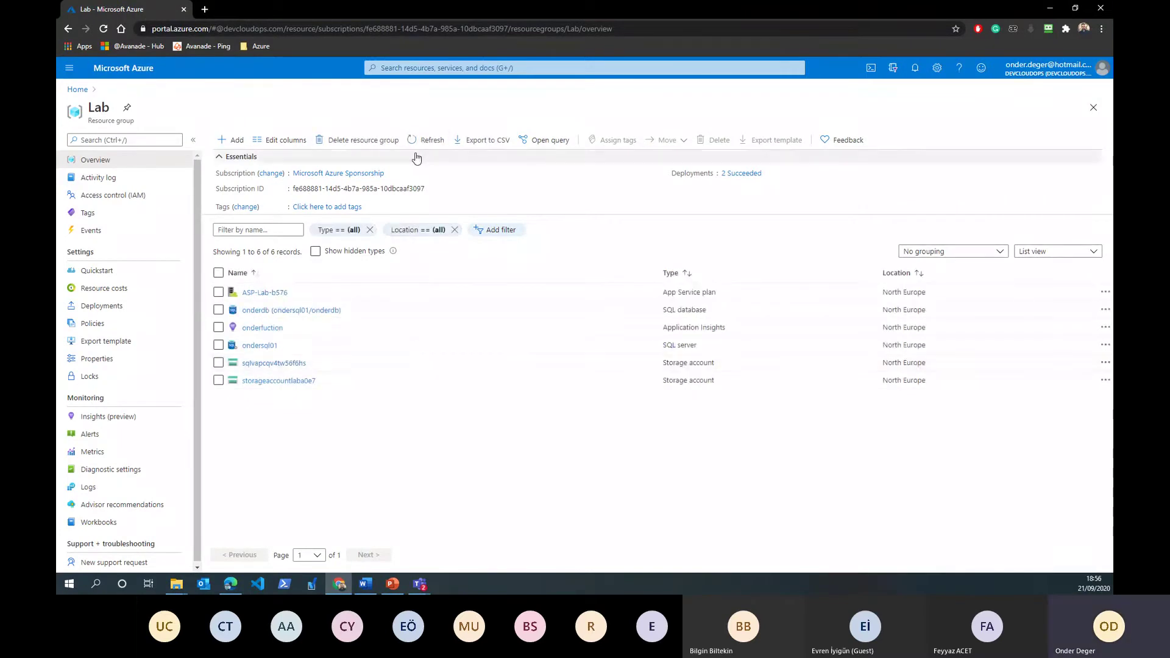
click(425, 144)
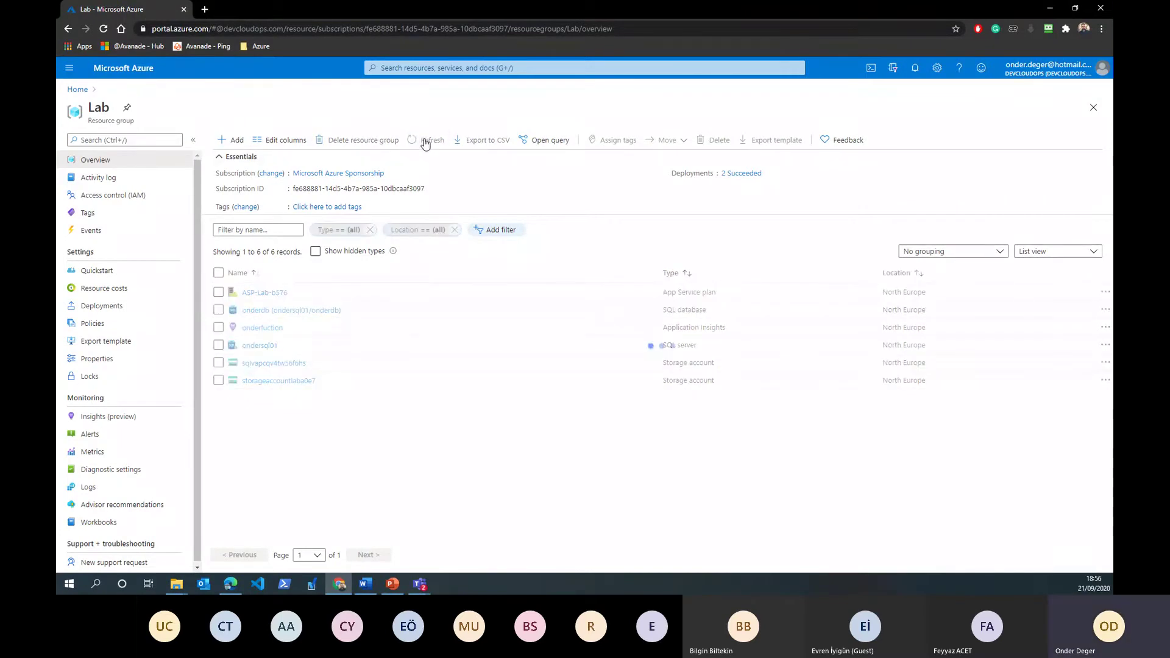
Return to the portal home and reopen the Lab resource group from the list of resource groups.
click(77, 89)
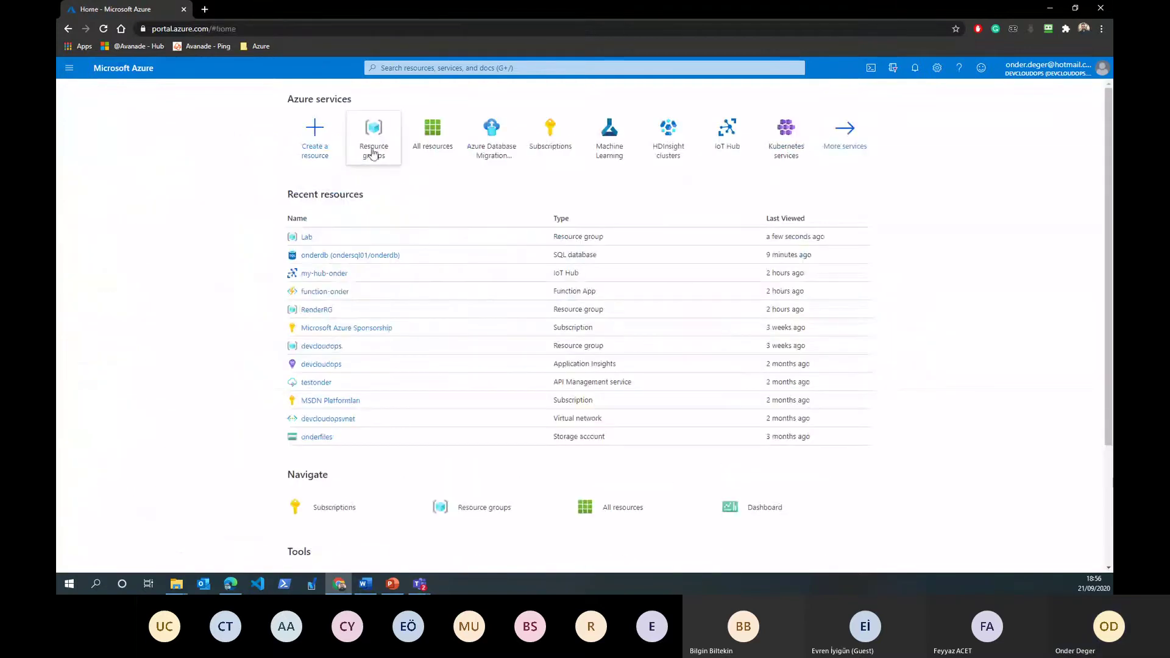
click(374, 153)
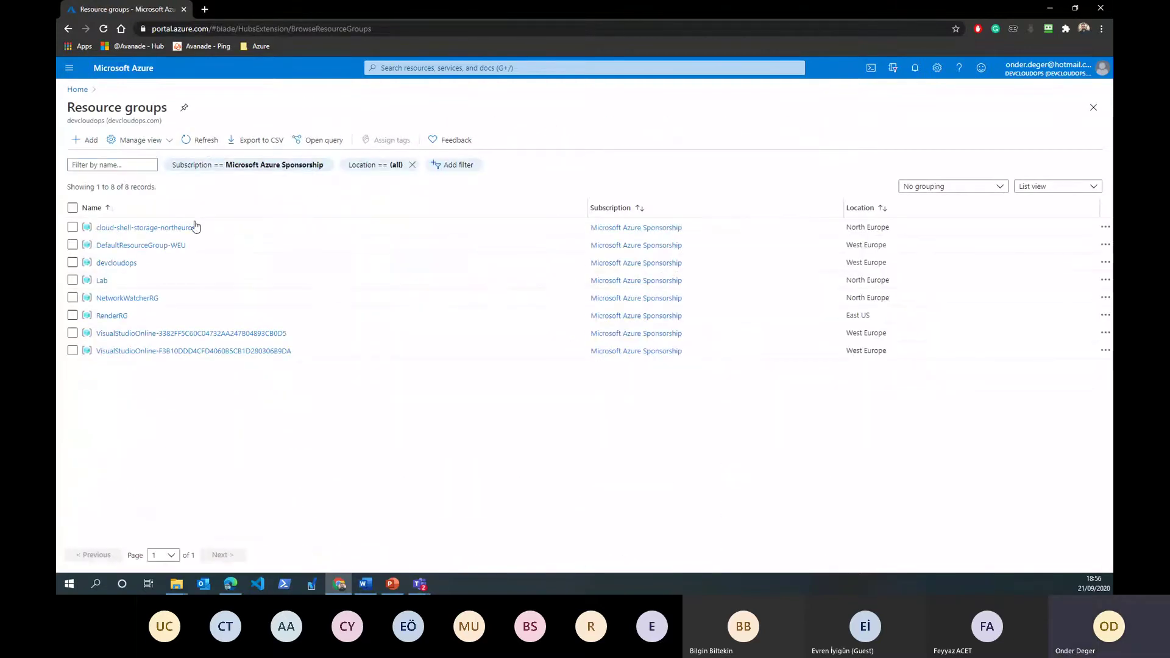
click(101, 281)
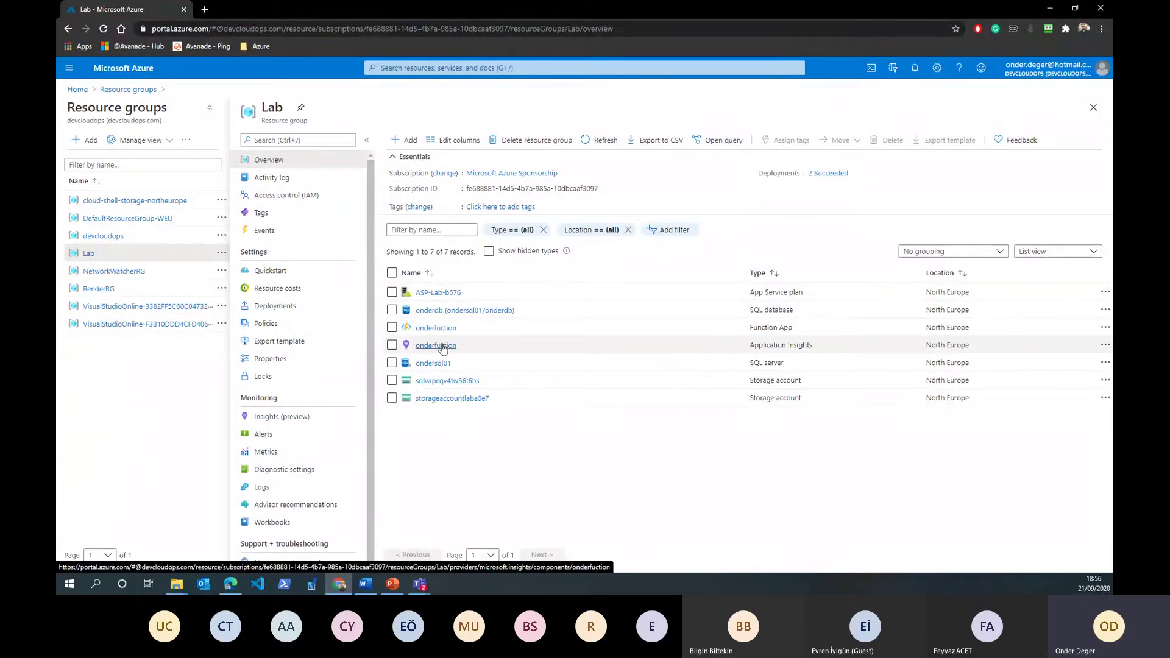
Check the onderfuction entries' resource types, open the onderfuction Function App, and display its list of functions.
triple_click(749, 347)
click(746, 347)
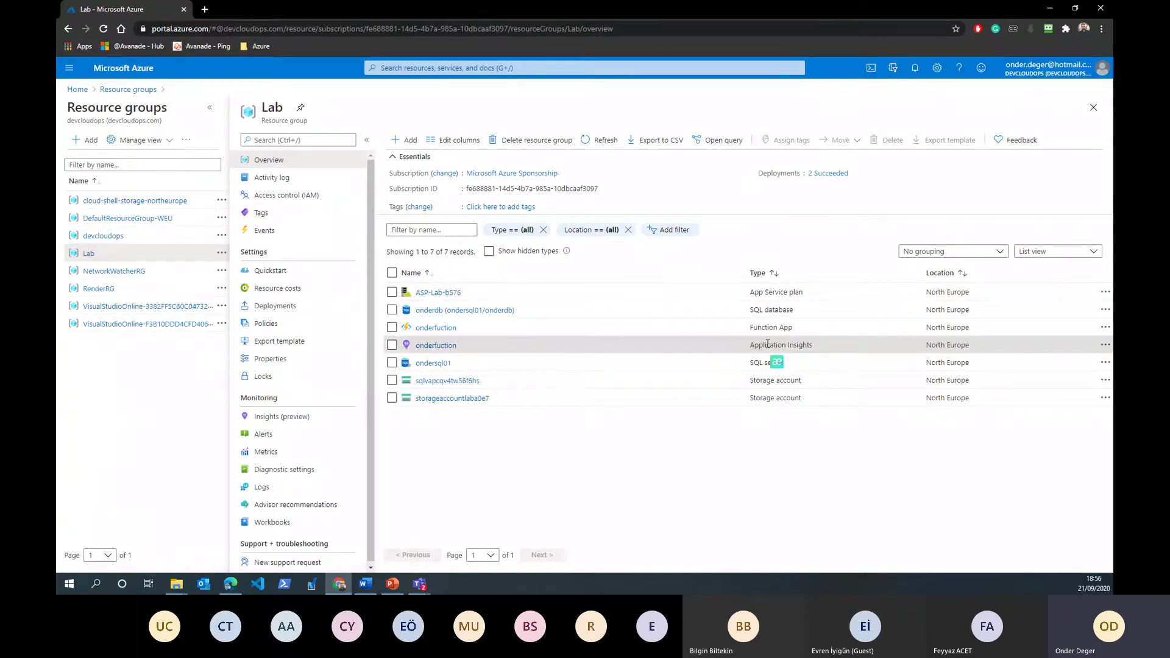
triple_click(748, 348)
click(748, 351)
click(447, 330)
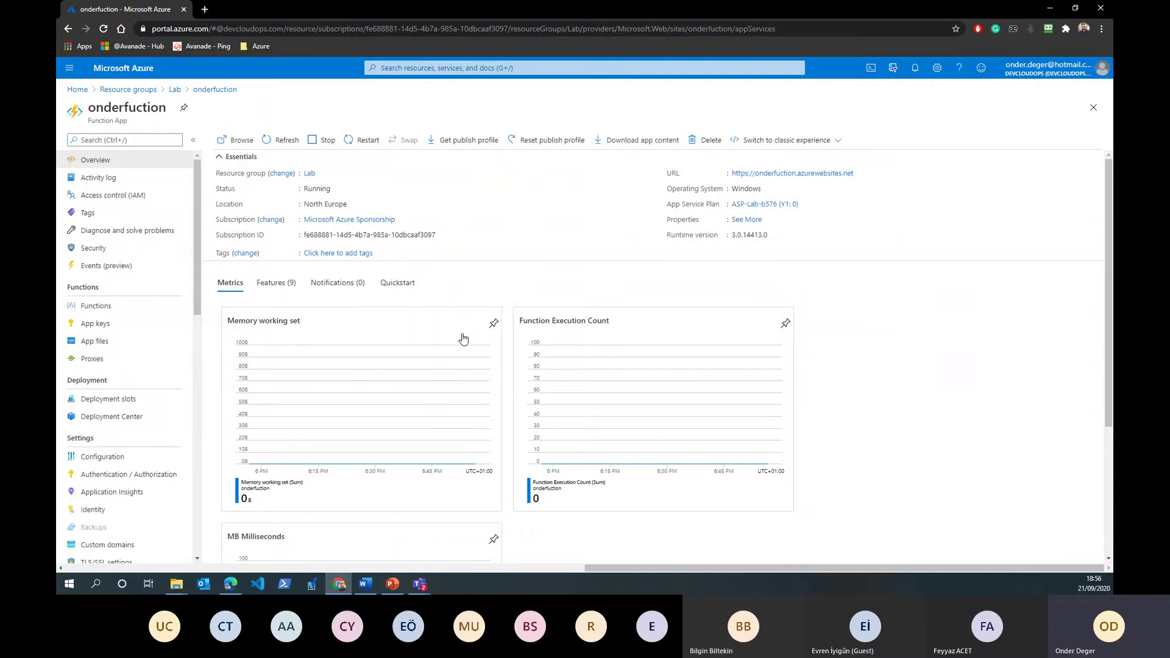
click(95, 305)
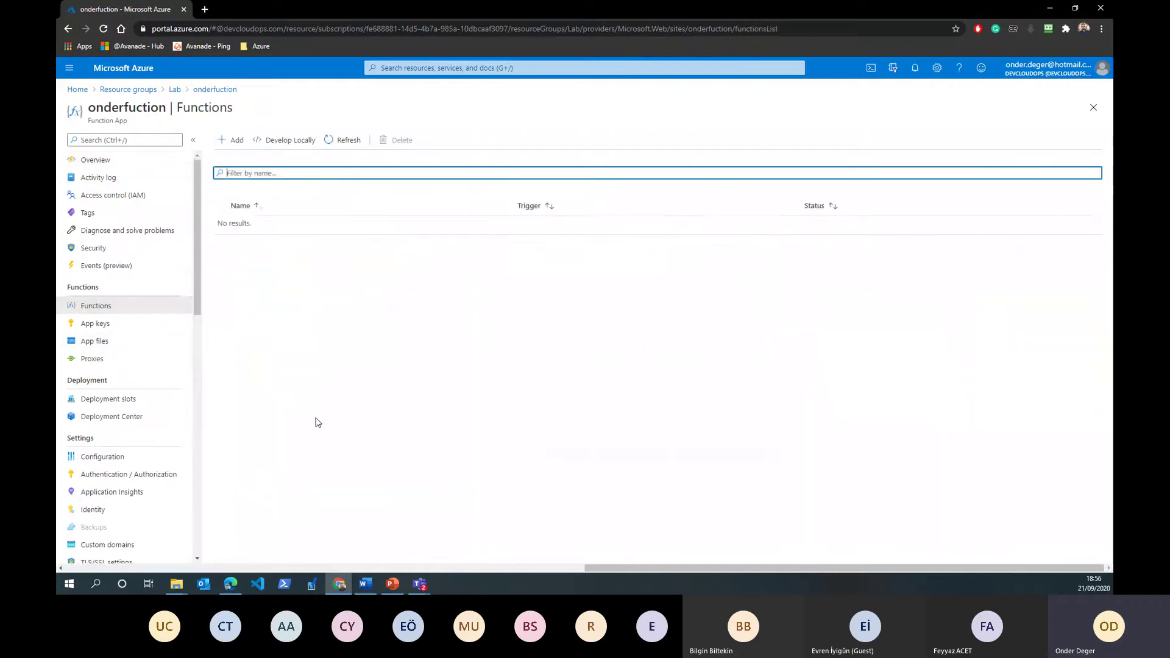
Browse the trigger templates and details offered for a new function, and close them without choosing one.
click(232, 140)
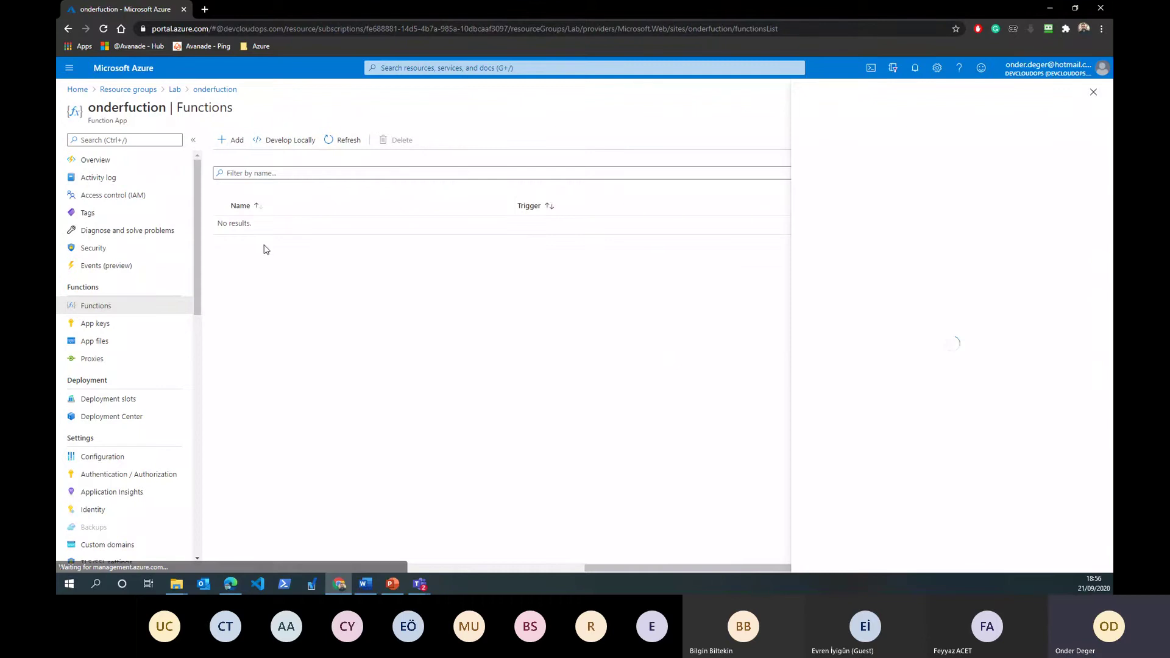
scroll(911, 344, down, 2)
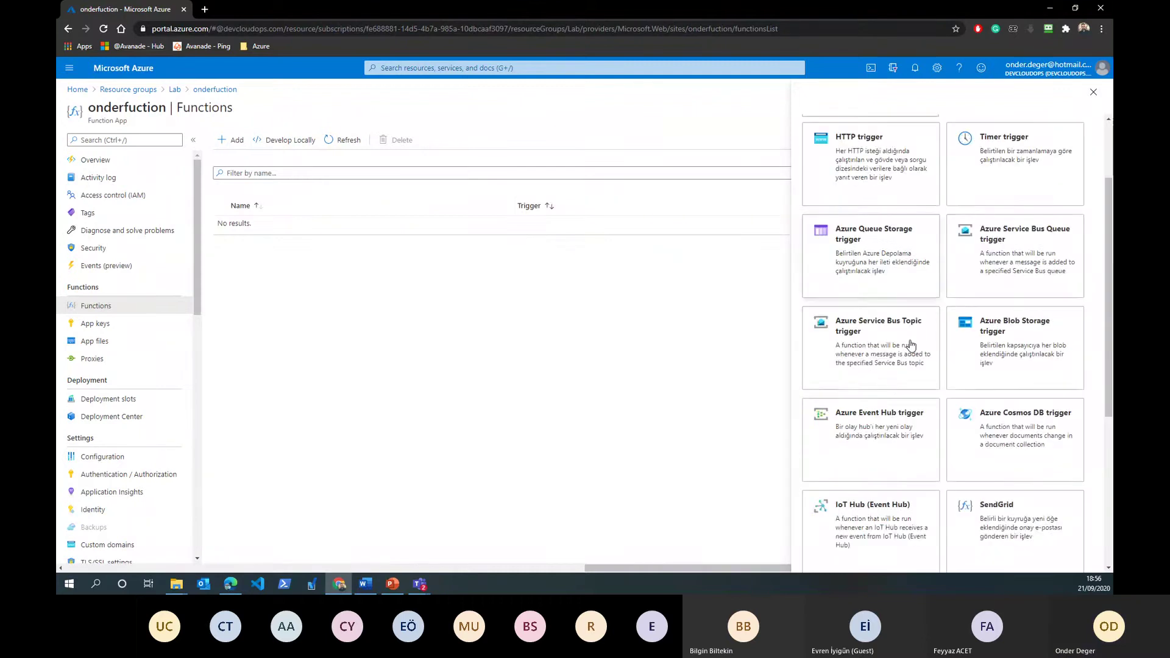
scroll(902, 378, down, 3)
scroll(895, 427, up, 5)
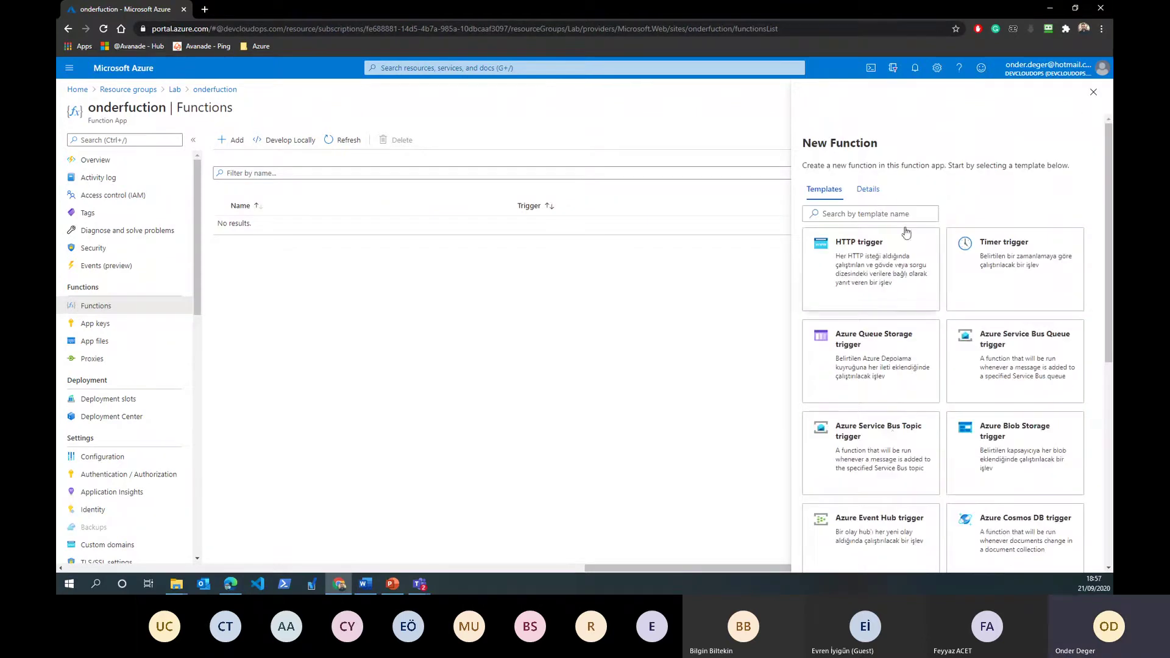
click(870, 190)
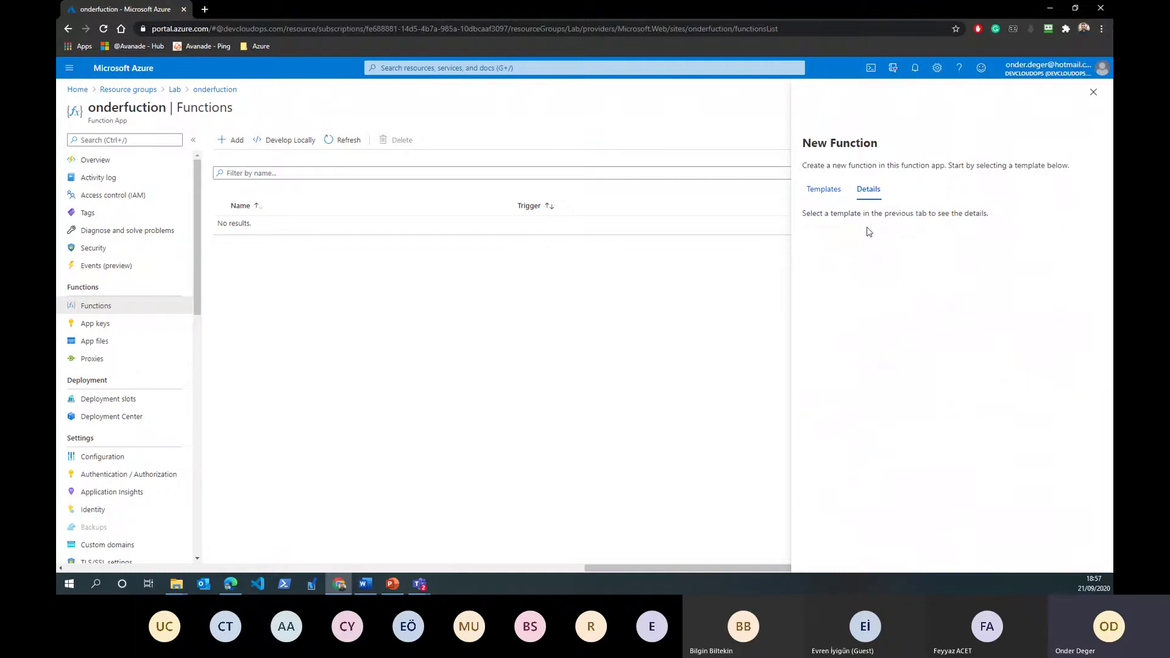
click(824, 190)
click(869, 190)
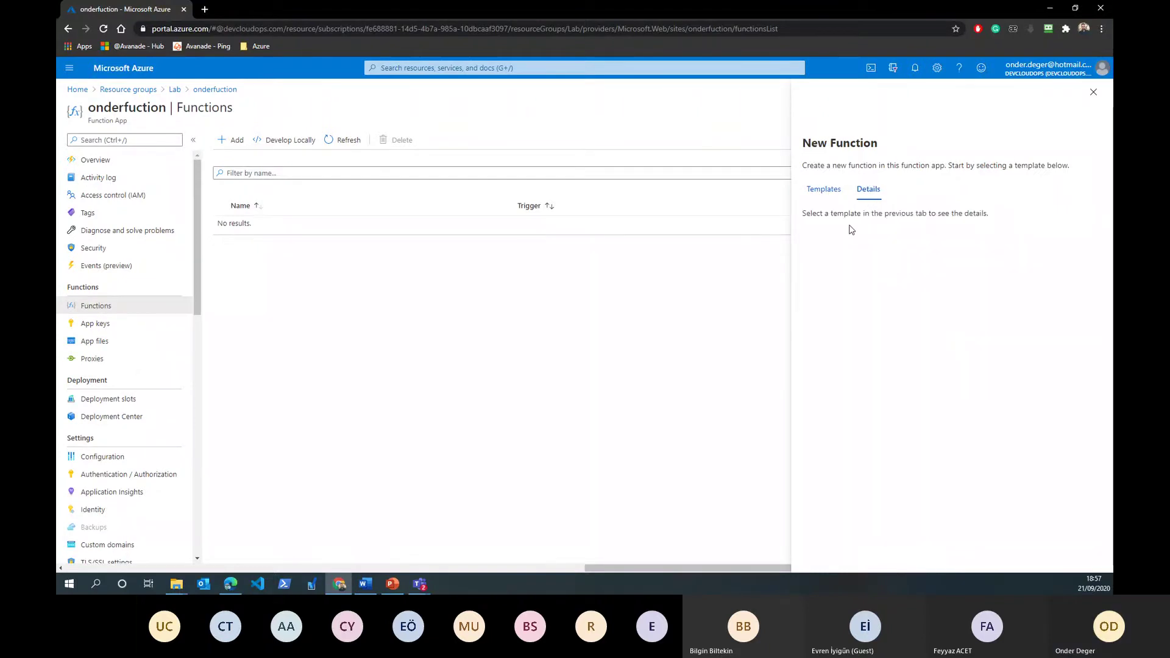
click(817, 189)
scroll(865, 346, down, 5)
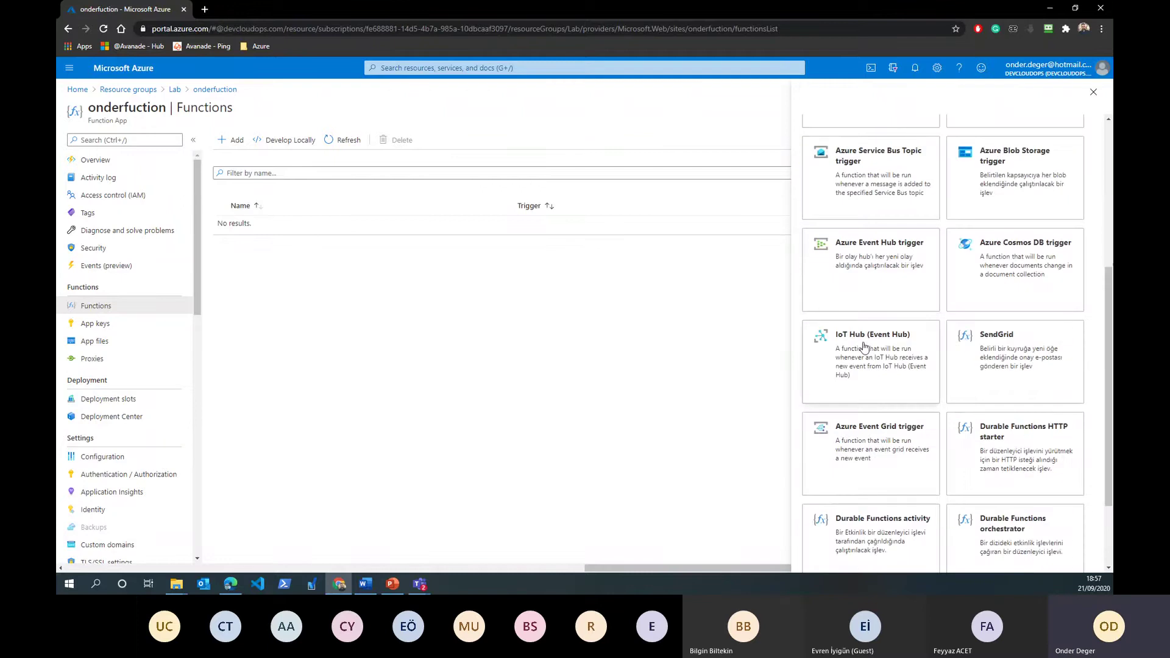
scroll(864, 346, down, 2)
scroll(863, 354, up, 6)
scroll(863, 356, down, 5)
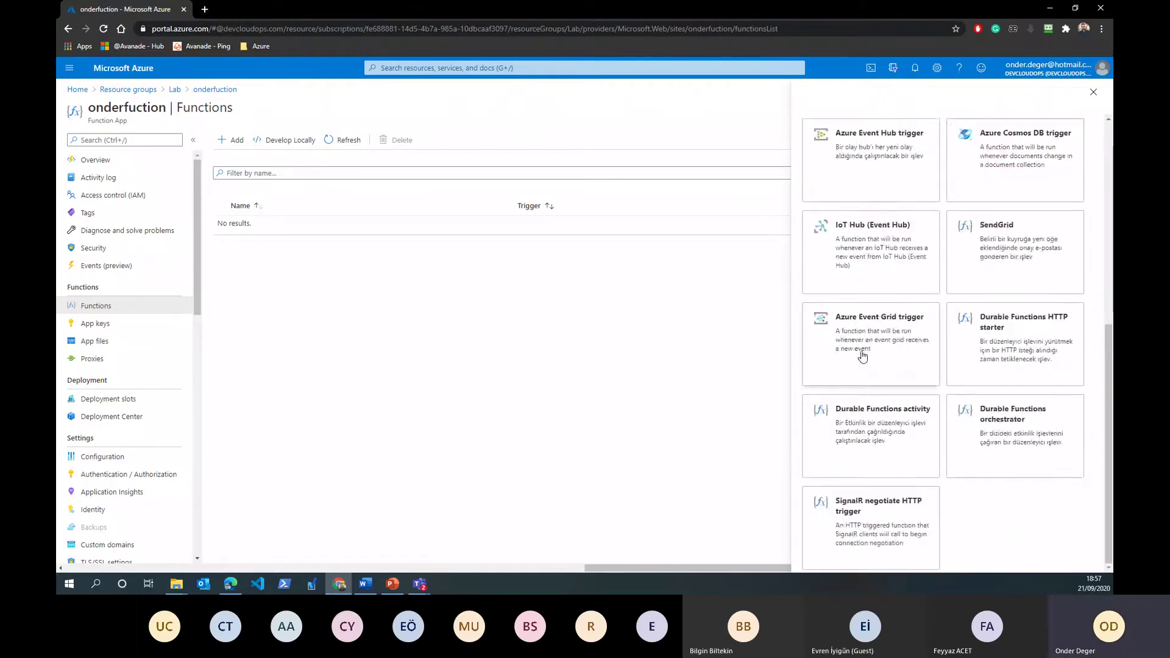
scroll(872, 364, up, 6)
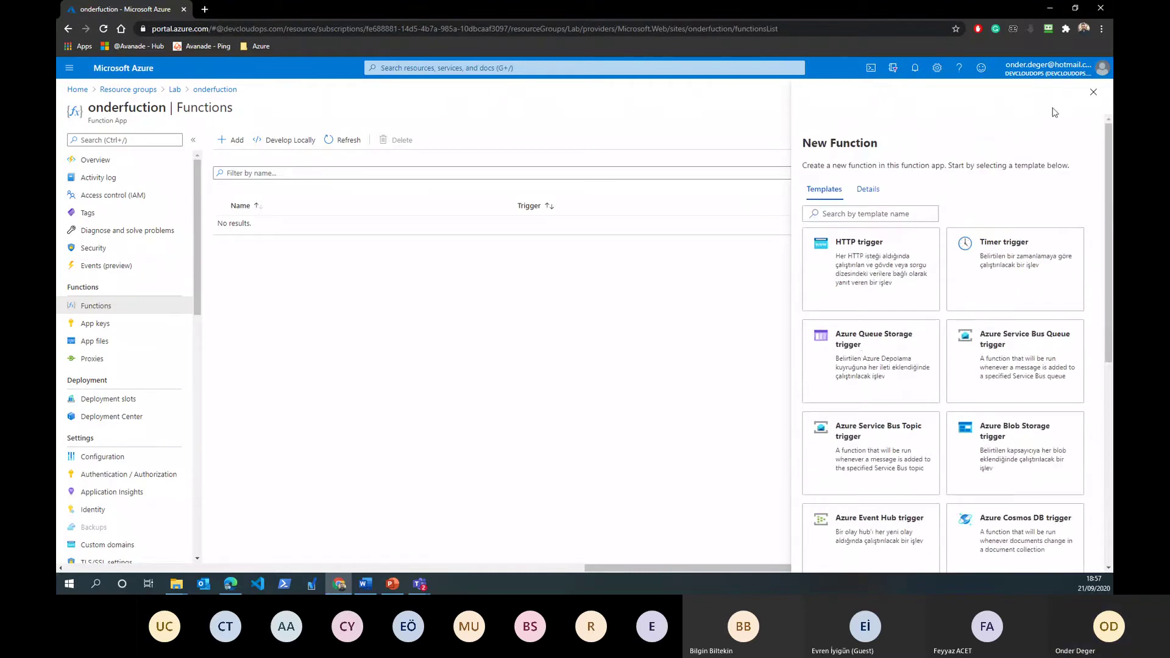
click(1093, 92)
Review the local development instructions for Visual Studio and for Any editor + Core Tools, and close them.
click(307, 141)
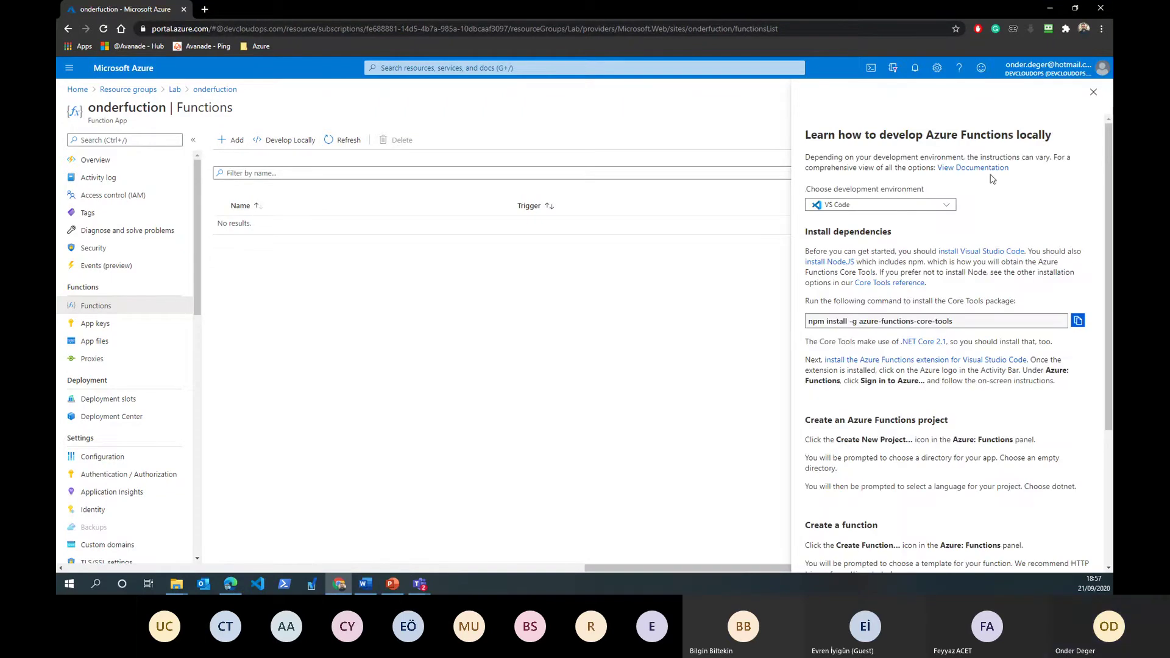
click(884, 205)
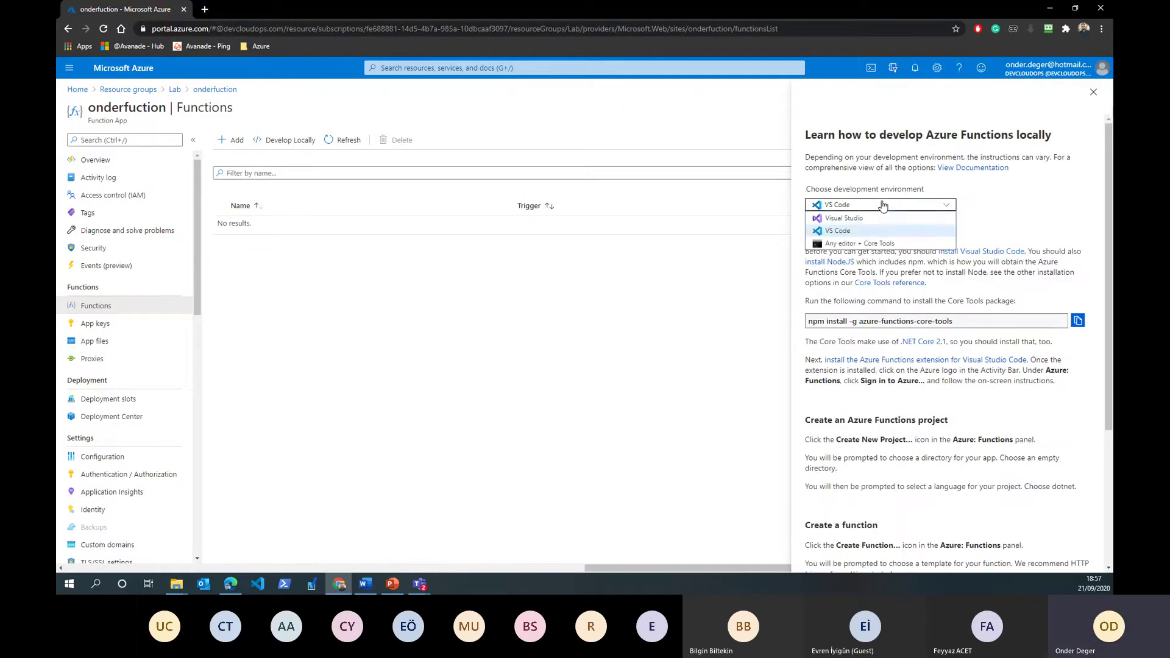
click(882, 221)
click(882, 207)
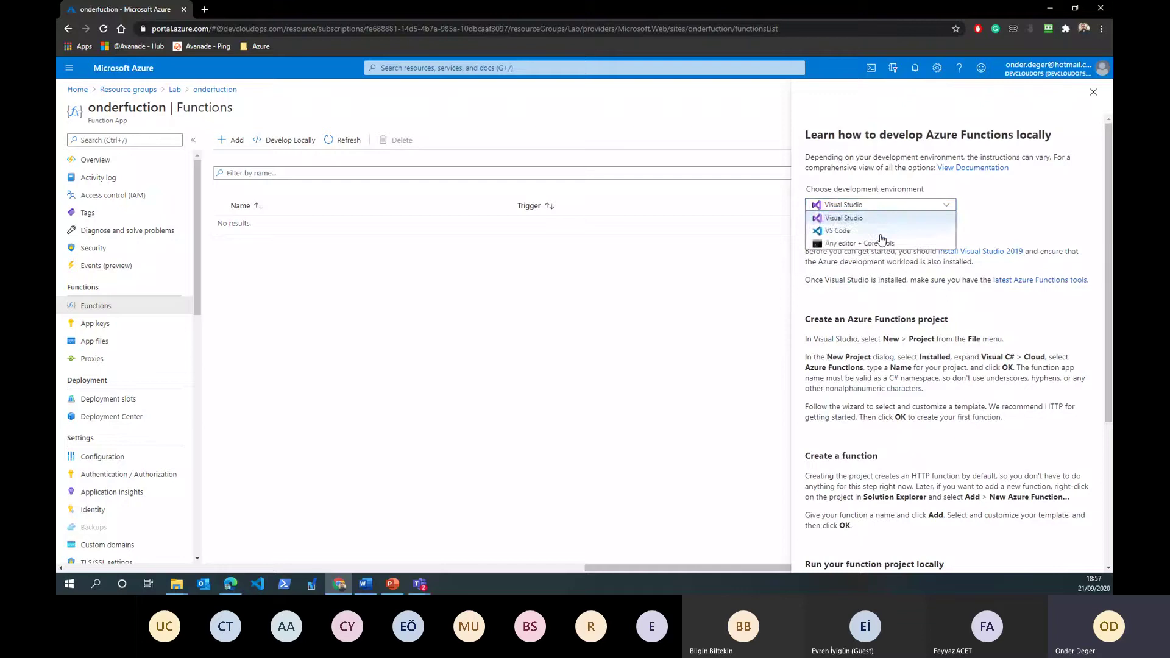
click(881, 244)
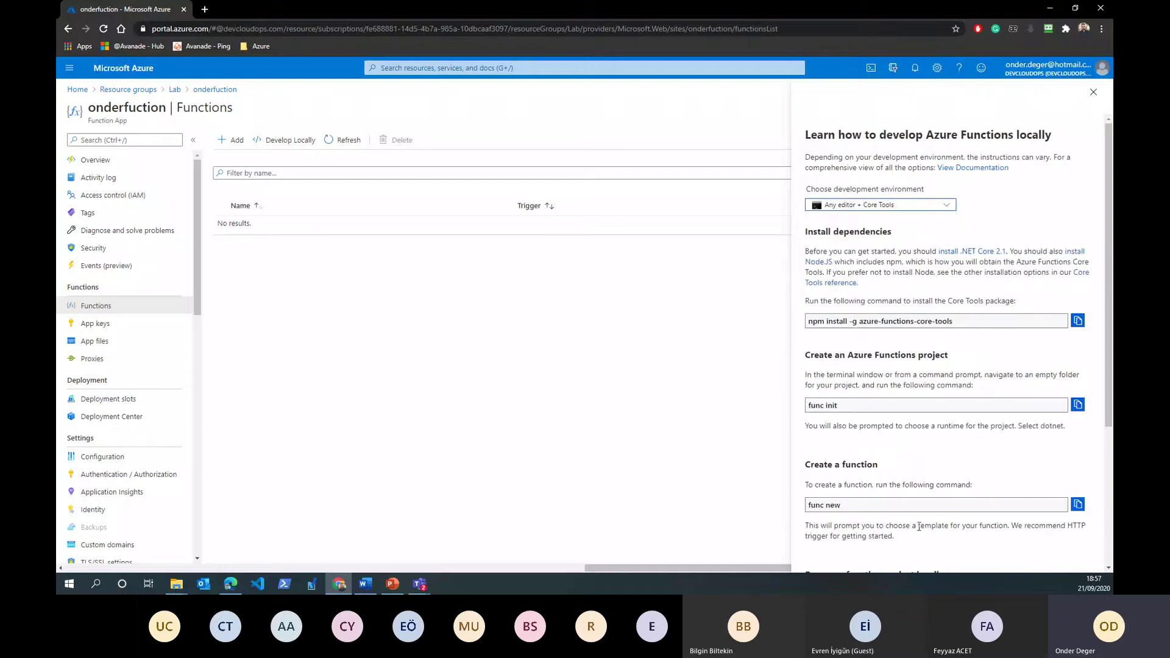
scroll(920, 505, down, 3)
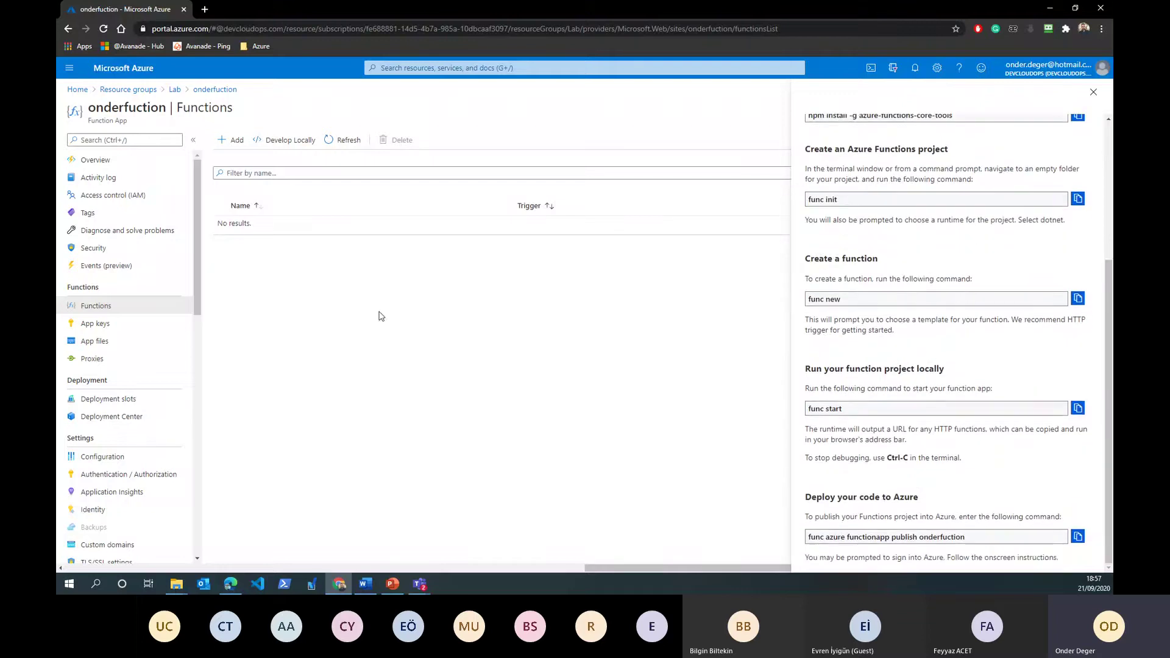
click(1096, 92)
Create a function from the HTTP trigger template, keeping the name HttpTrigger1 and the Function authorization level.
click(234, 142)
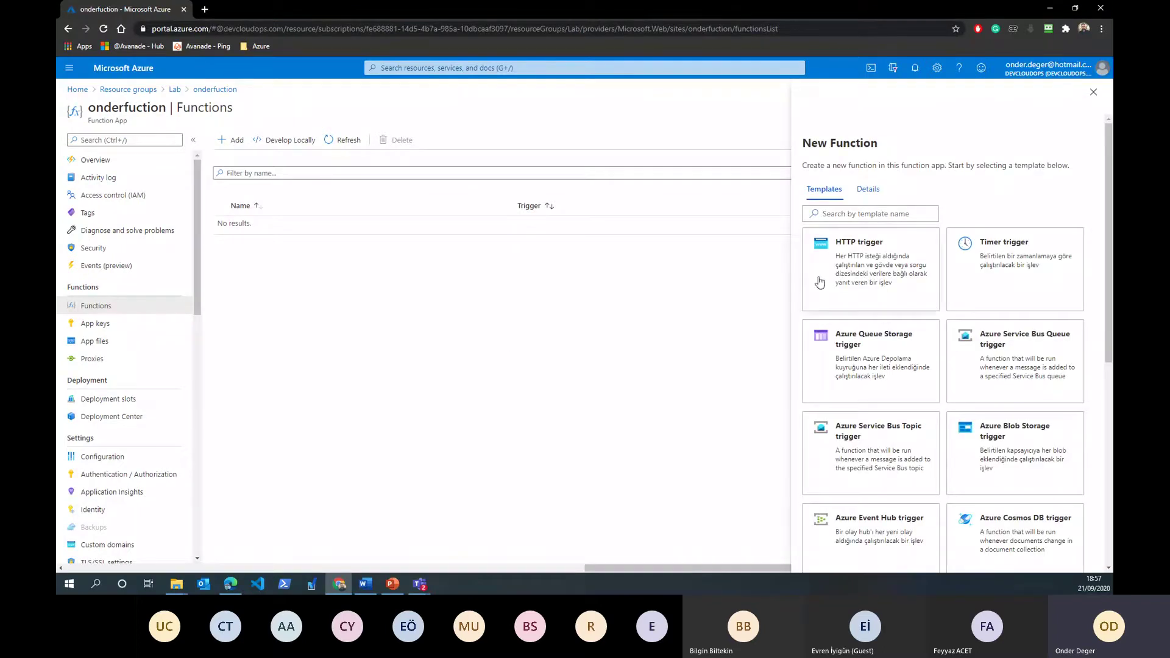
click(843, 272)
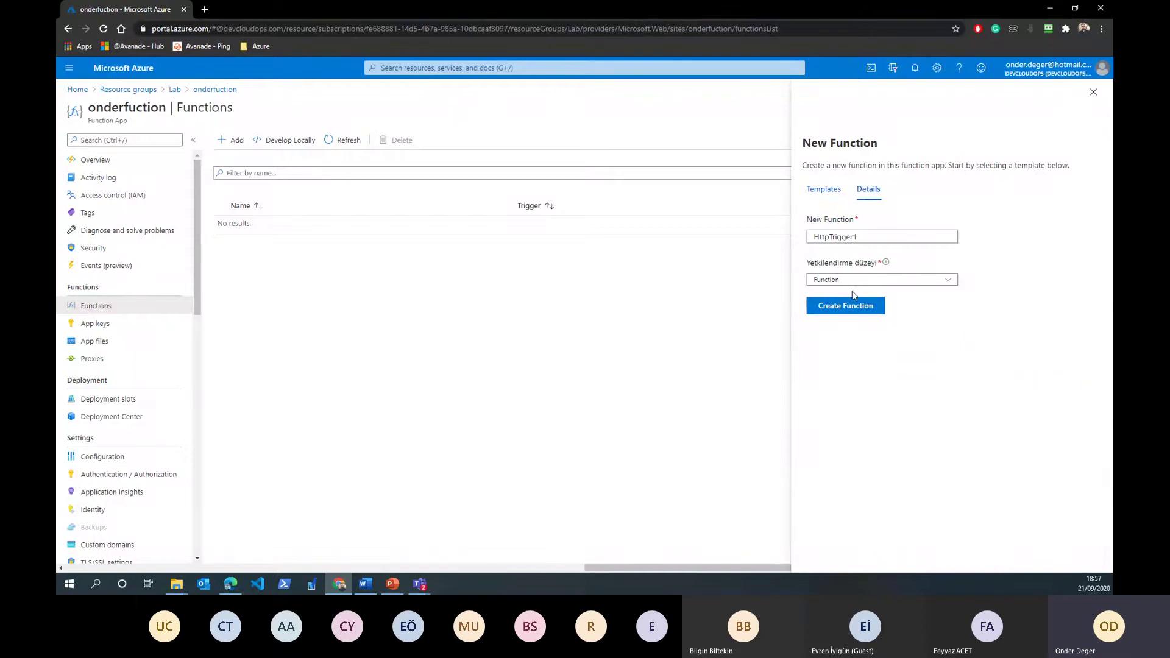
click(872, 282)
click(872, 285)
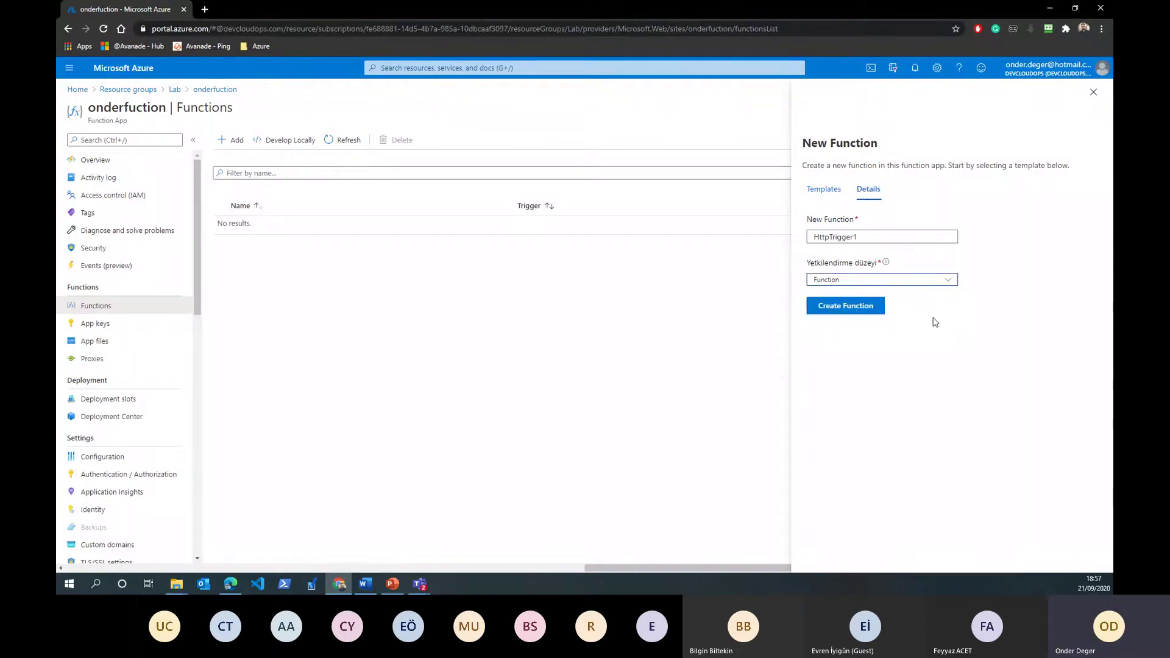
click(842, 311)
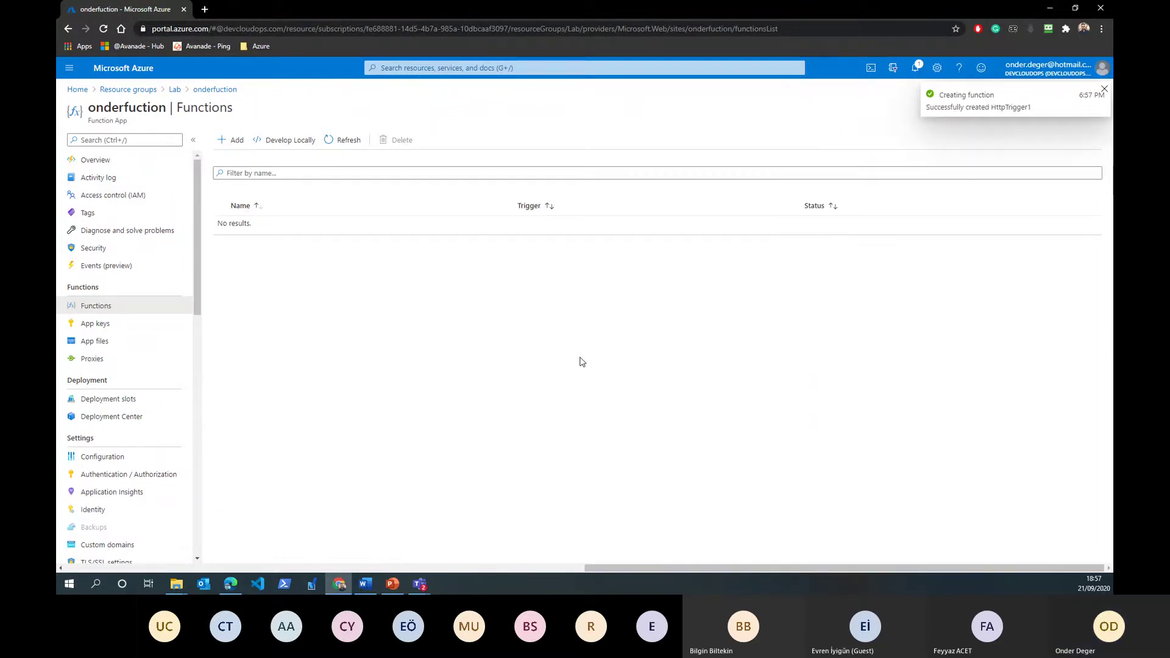
Refresh the functions list, open HttpTrigger1, and display its run.csx code for editing and testing.
click(342, 139)
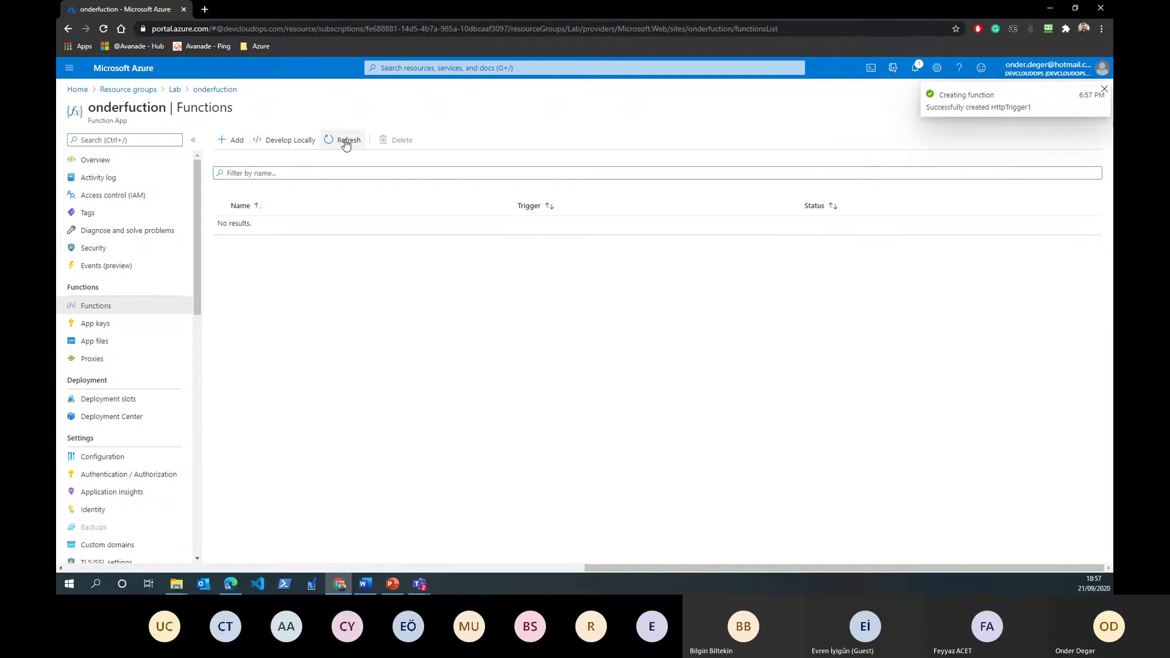
click(250, 223)
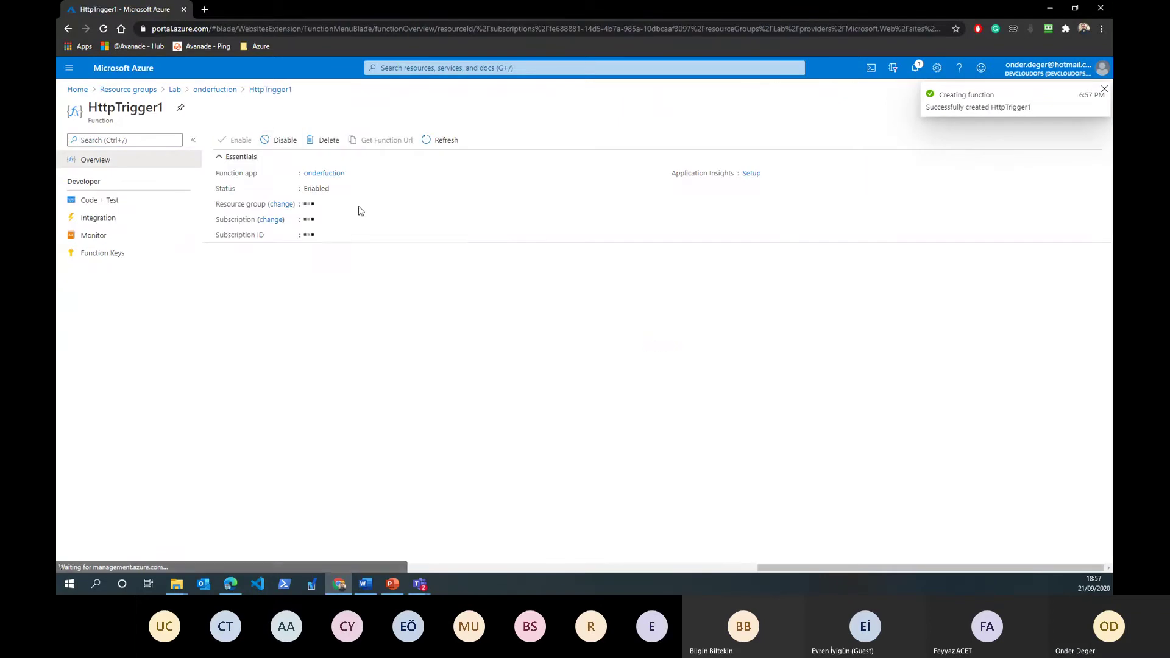
click(214, 89)
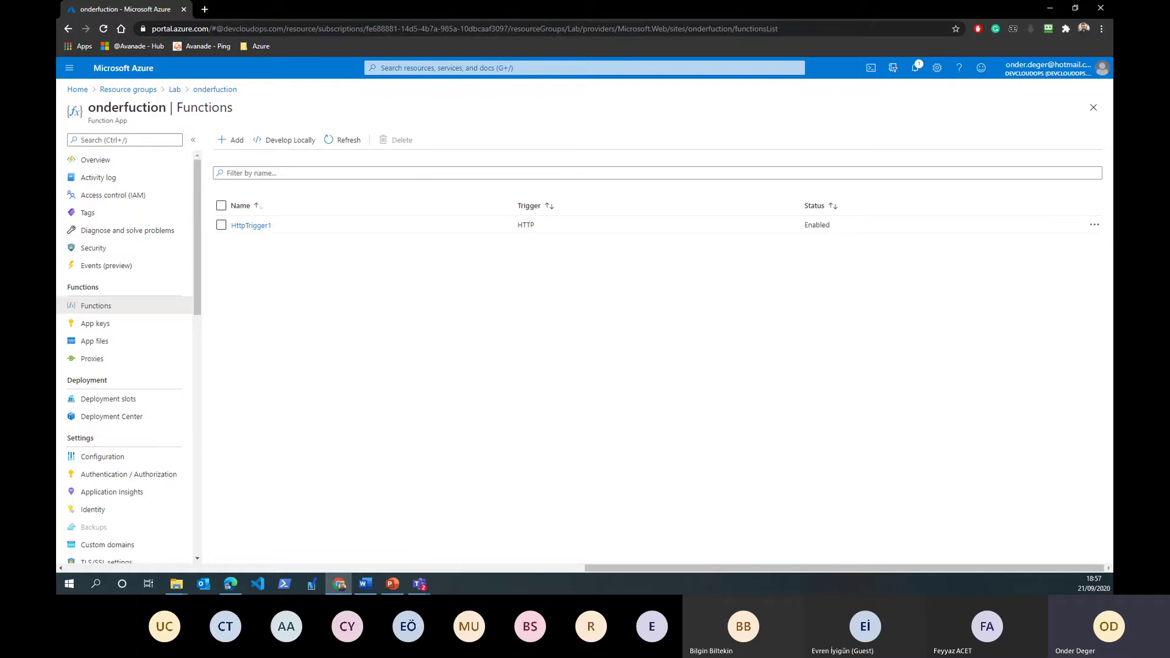
click(247, 225)
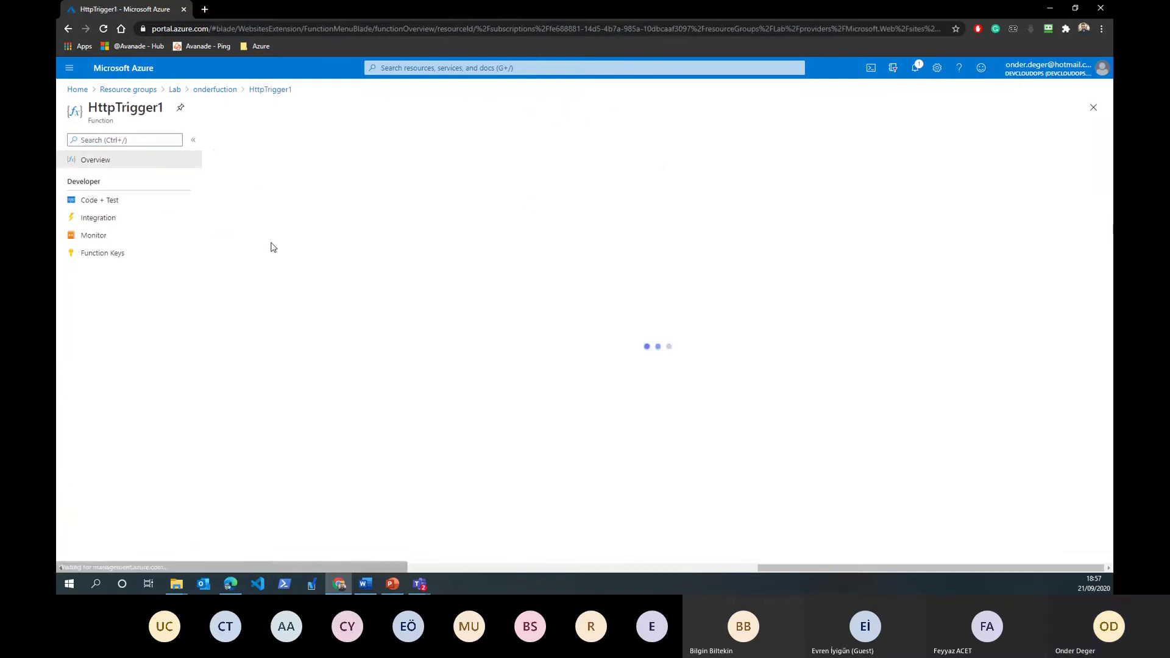
click(110, 202)
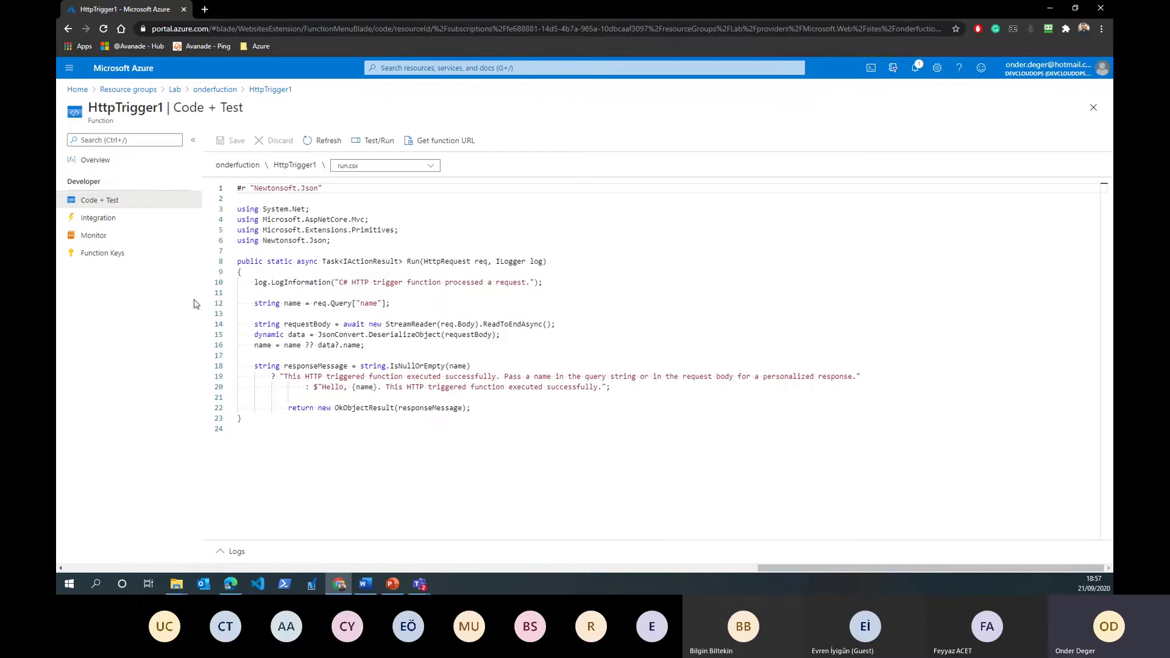
Examine the C# code of HttpTrigger1 in run.csx, highlighting the whole body and the response message strings.
drag(516, 412, 229, 192)
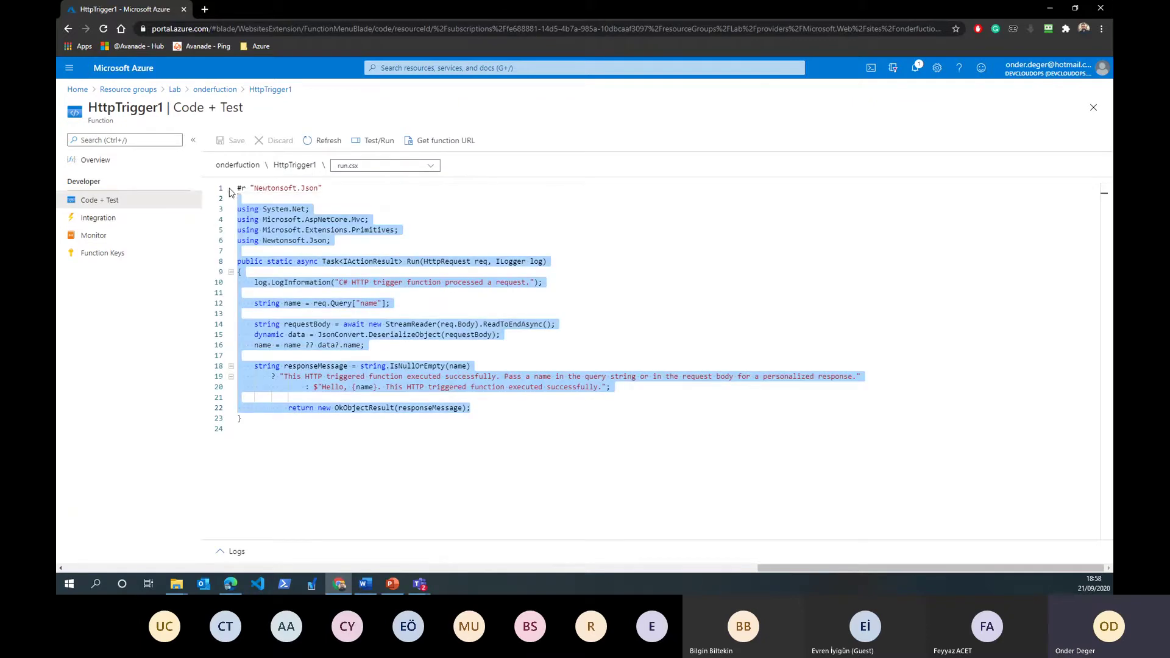
click(239, 187)
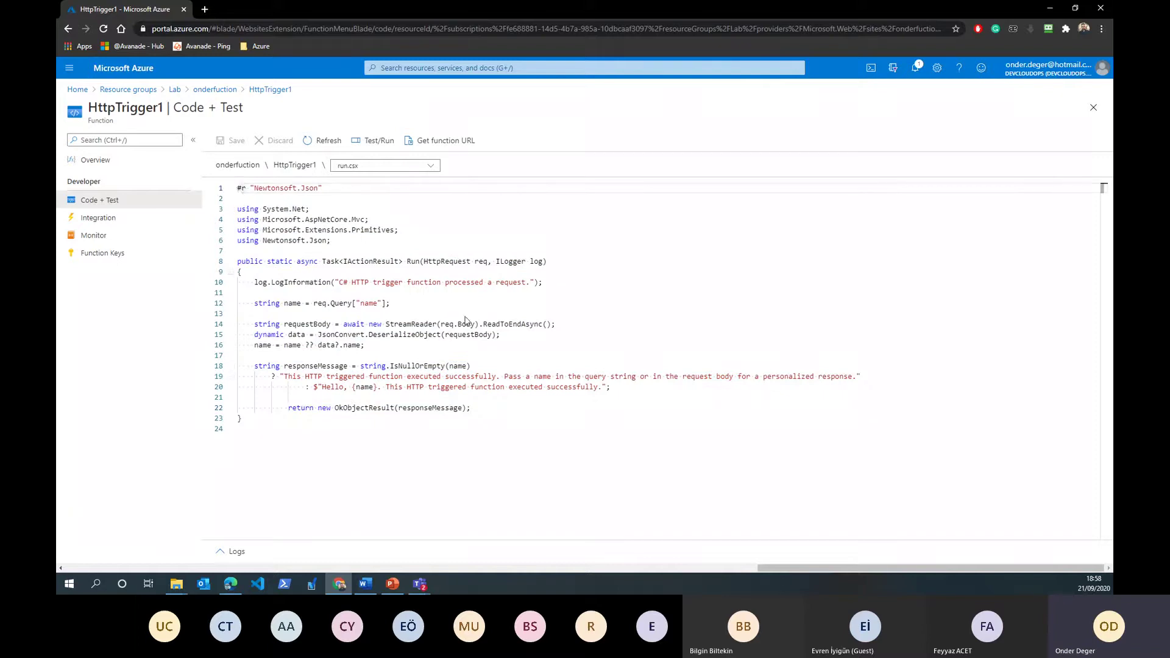
click(521, 421)
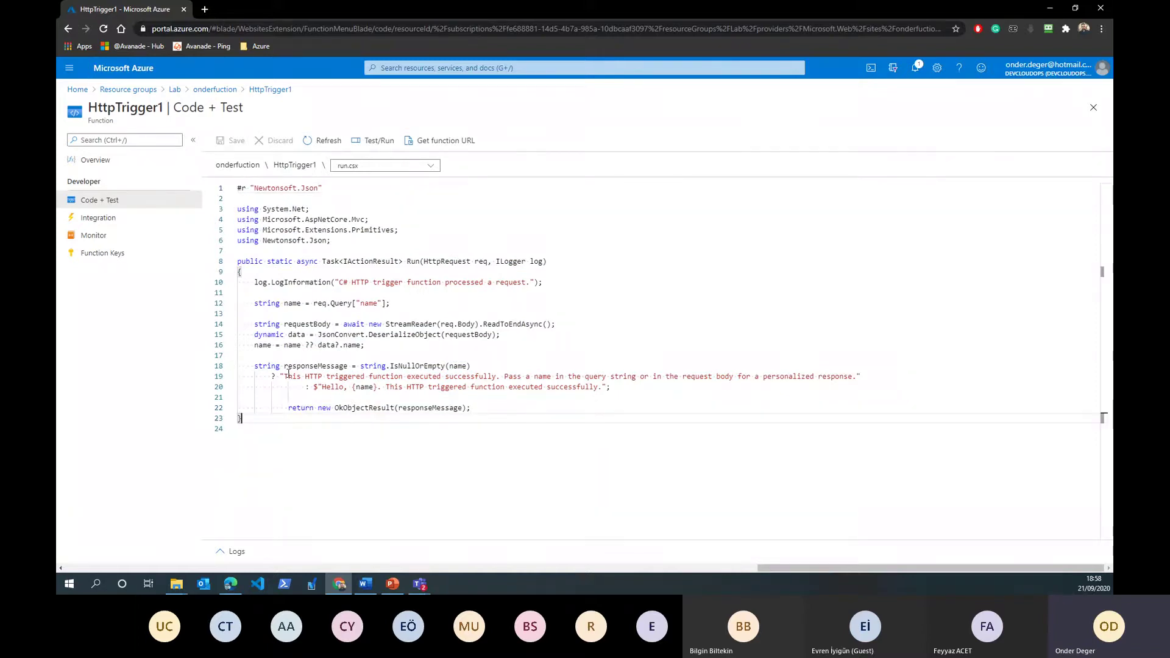
drag(289, 374, 669, 397)
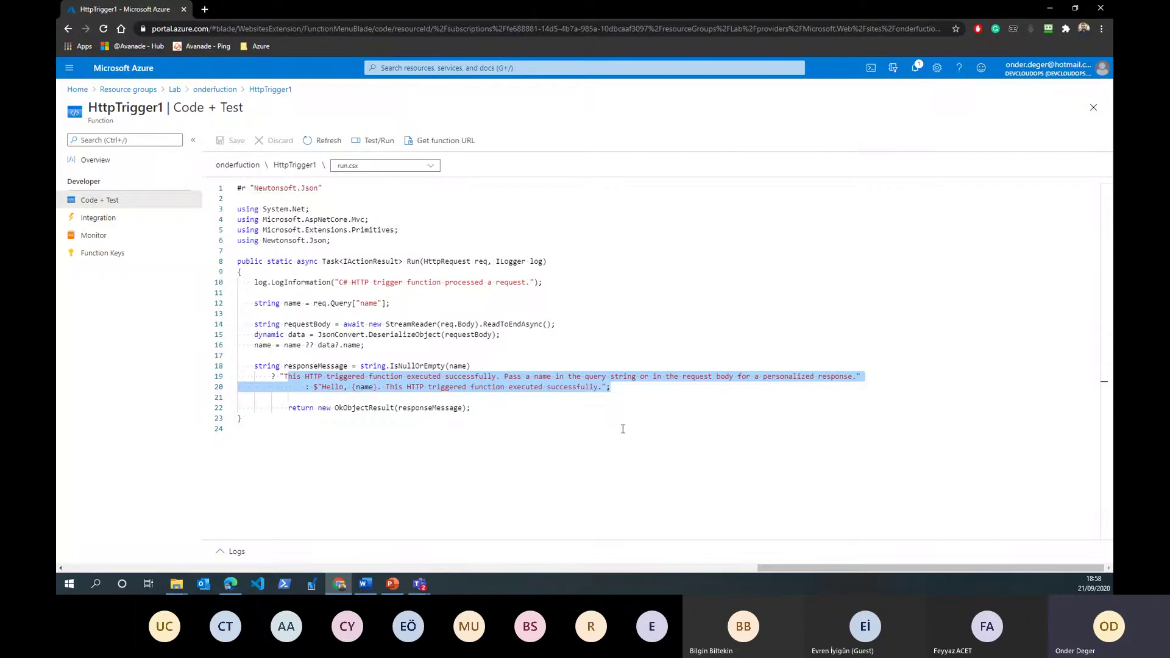
click(545, 430)
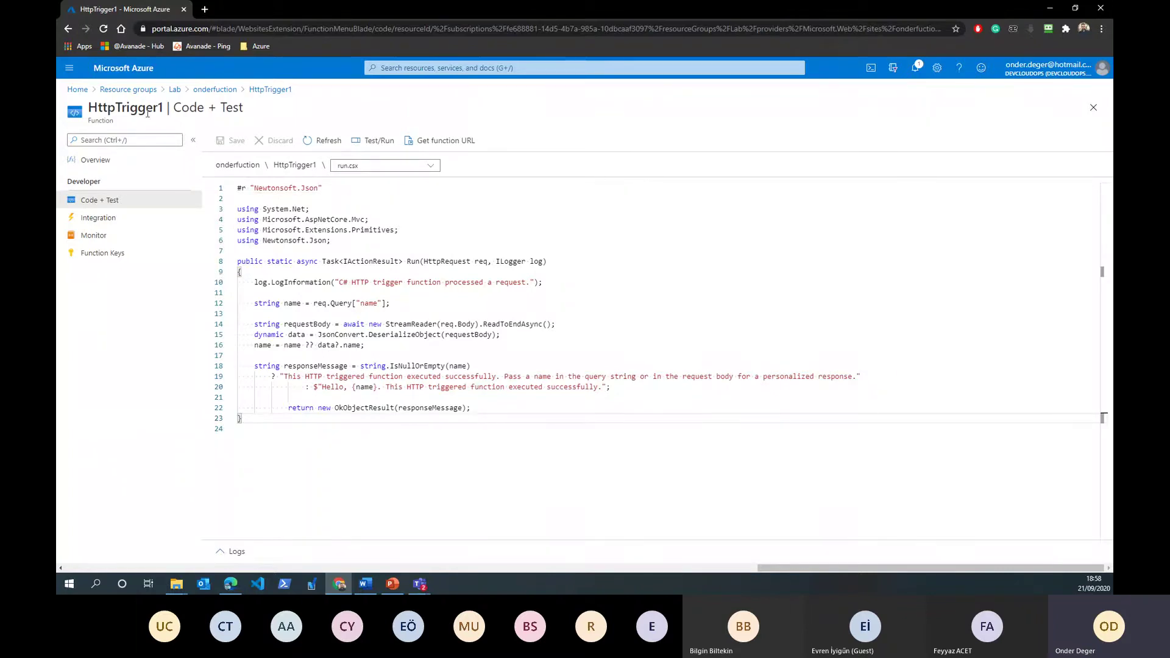
drag(317, 388, 619, 394)
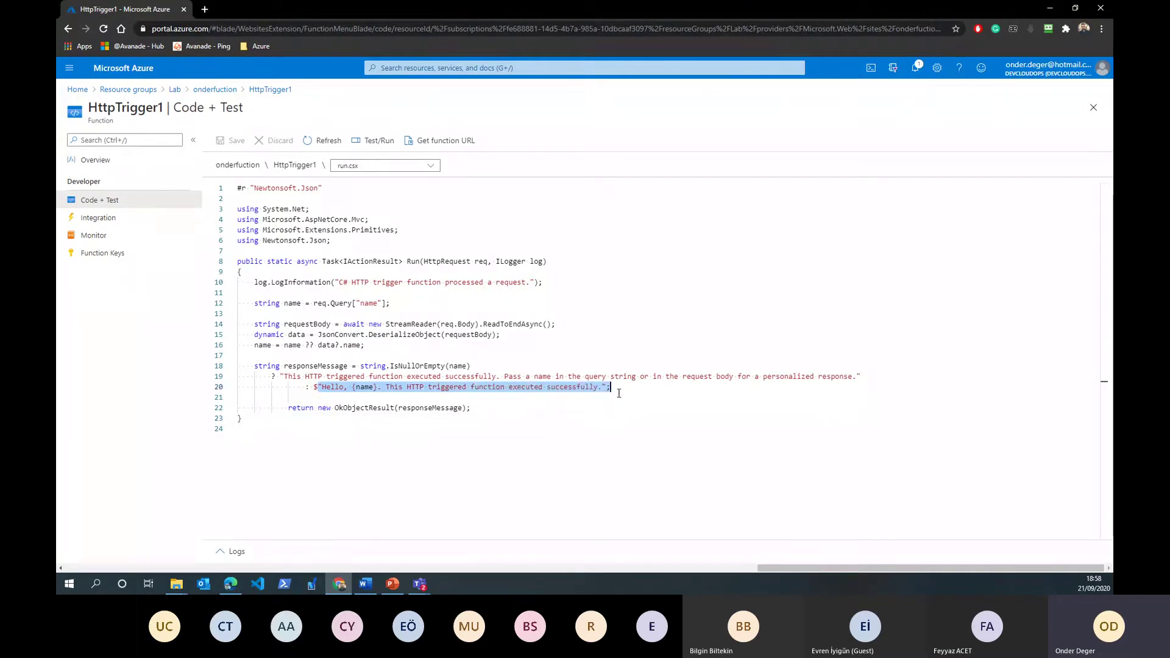
click(554, 411)
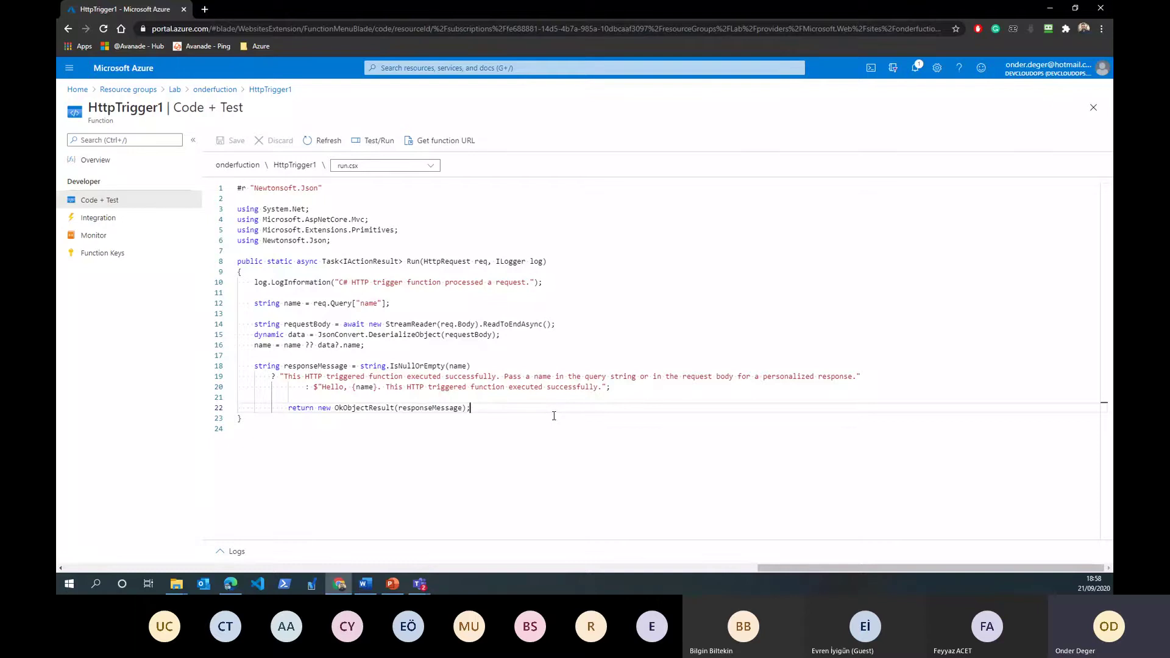
Copy the HttpTrigger1 function URL with the default key and load it, including its access key, in a new browser tab.
click(439, 146)
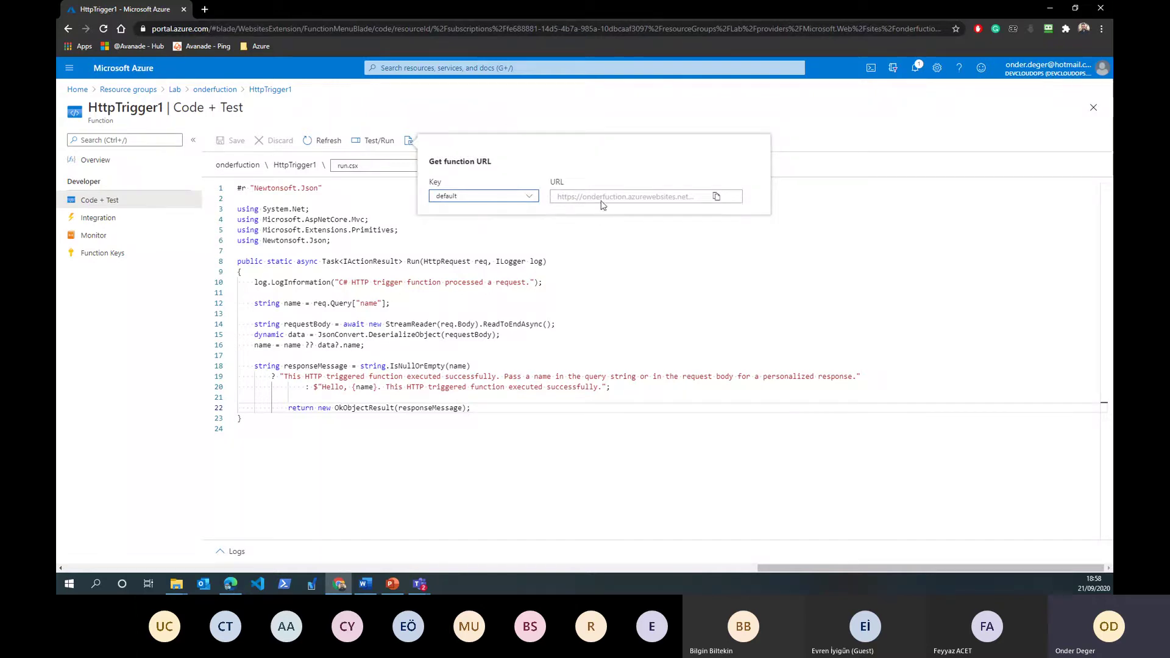
click(717, 198)
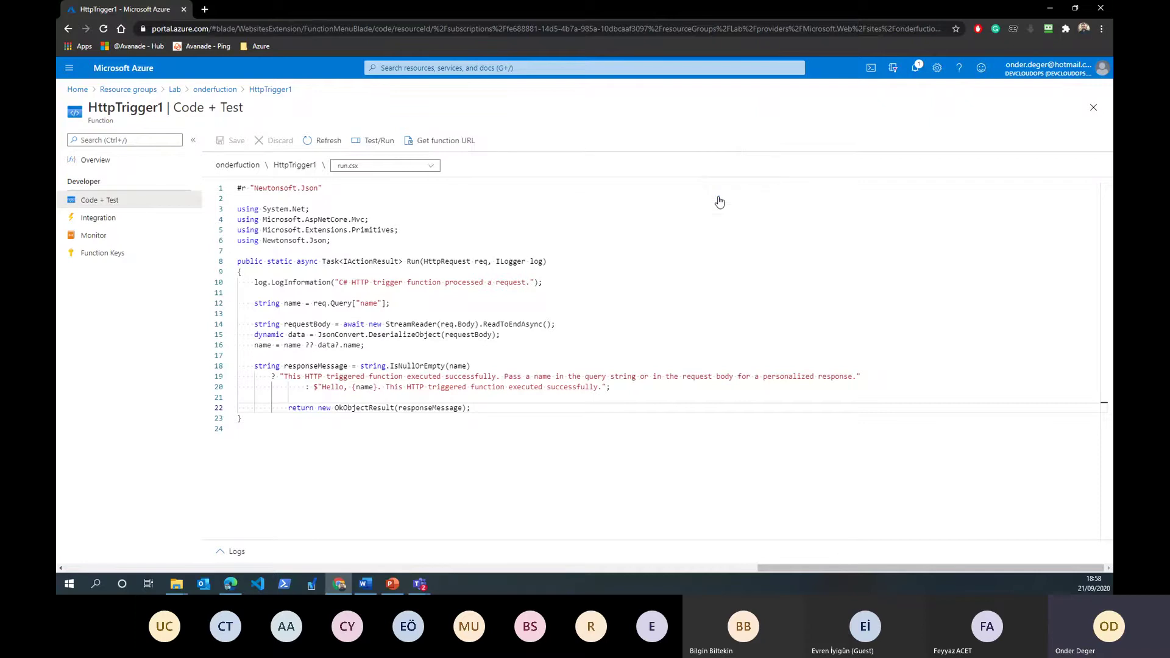
click(205, 9)
key(ctrl+v)
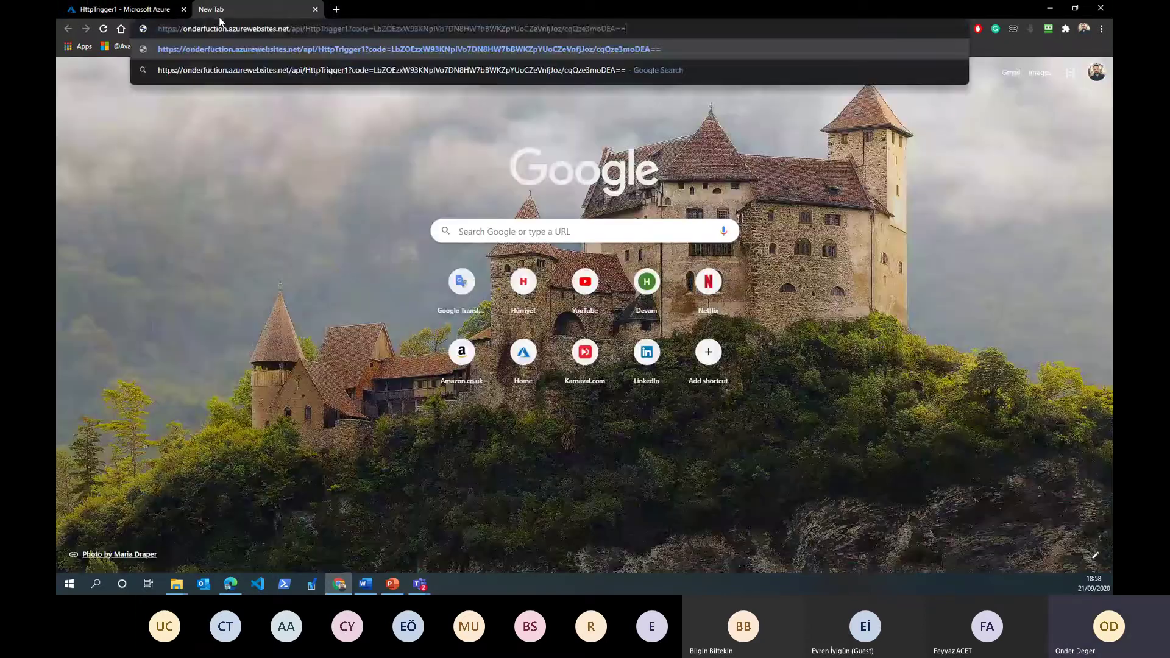
key(Return)
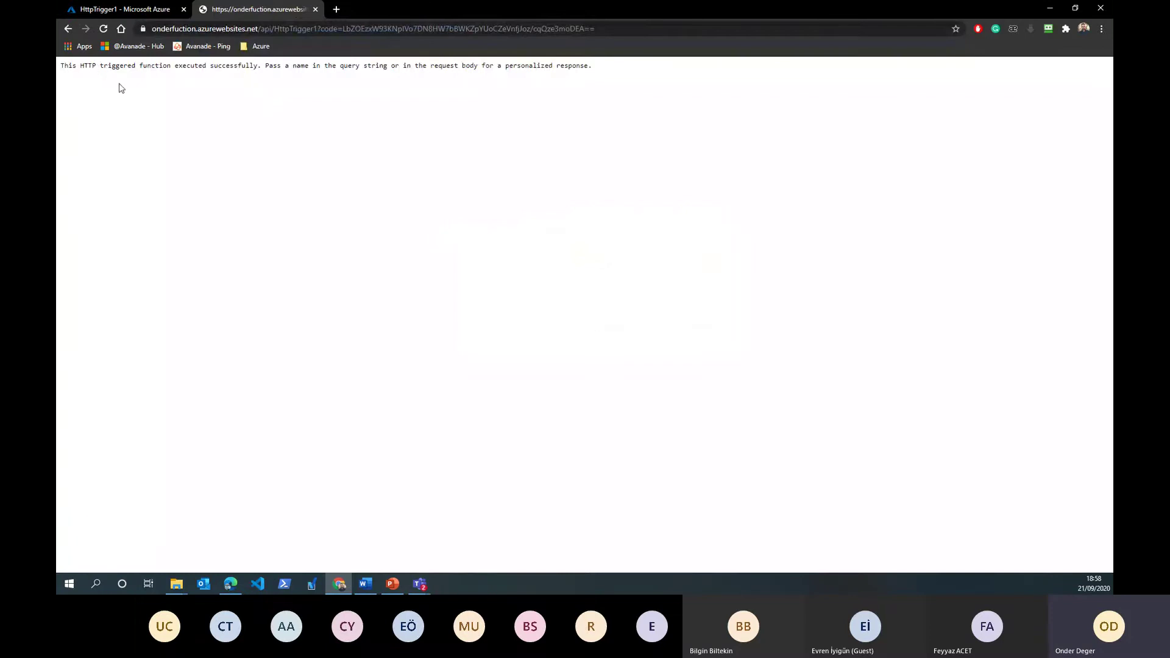
Examine the function's response by highlighting the returned text on the page.
drag(96, 66, 597, 81)
click(609, 79)
click(178, 160)
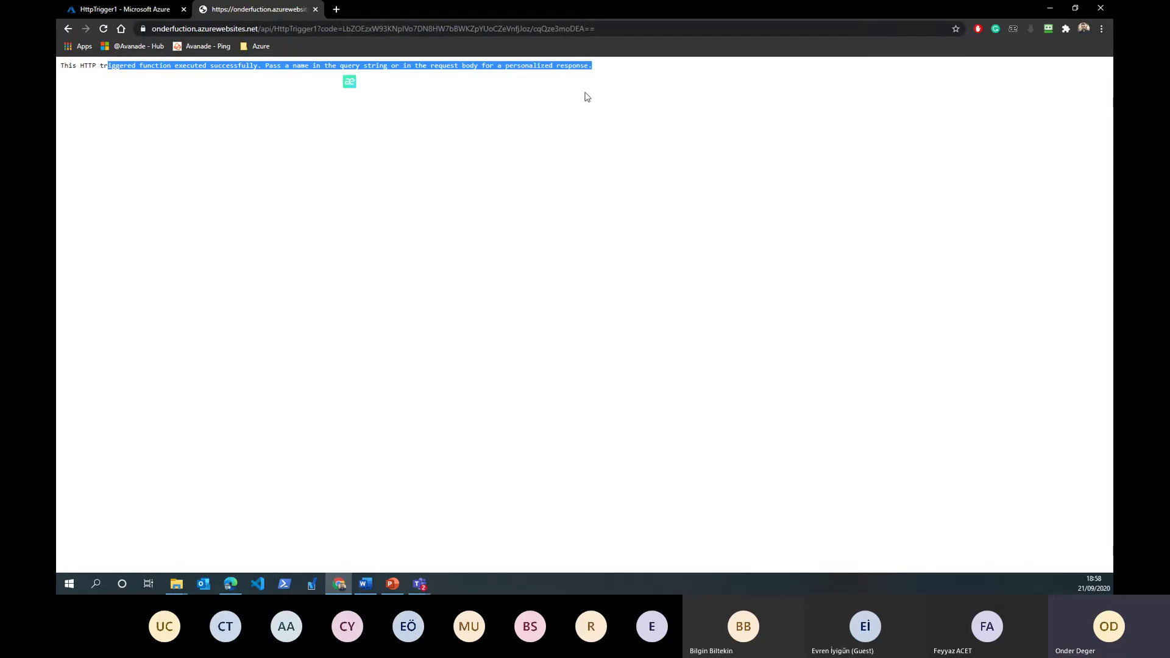
Examine the personalized greeting and the name query parameter in the HttpTrigger1 code, and select the function's address in the response tab.
click(127, 10)
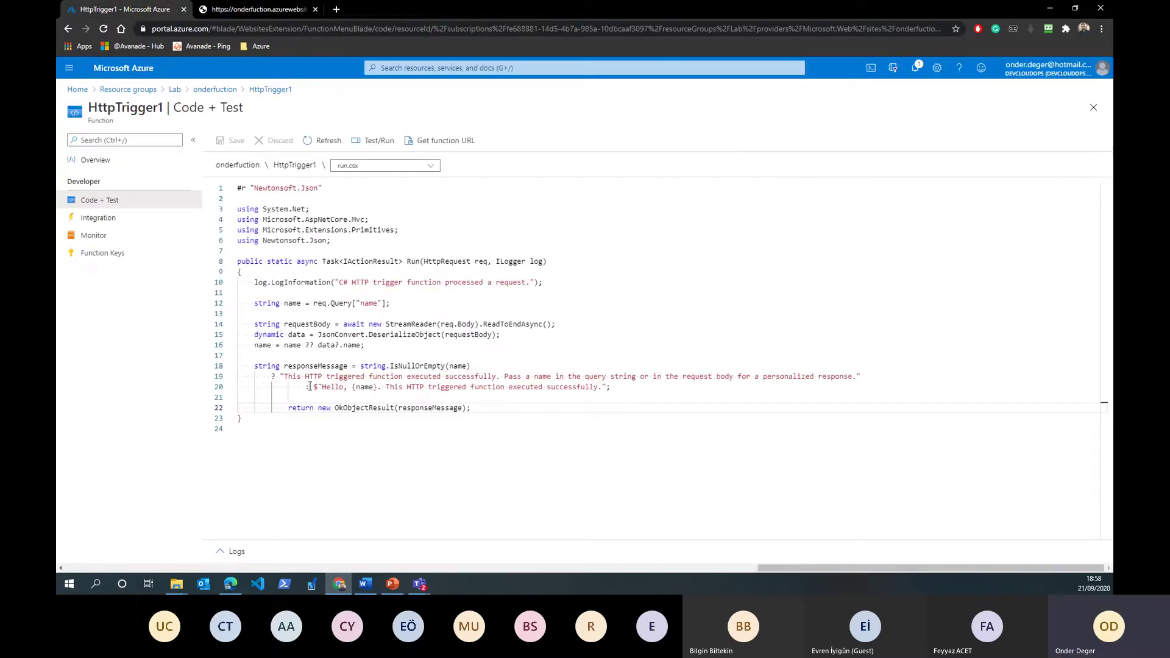
drag(310, 386, 633, 403)
click(447, 394)
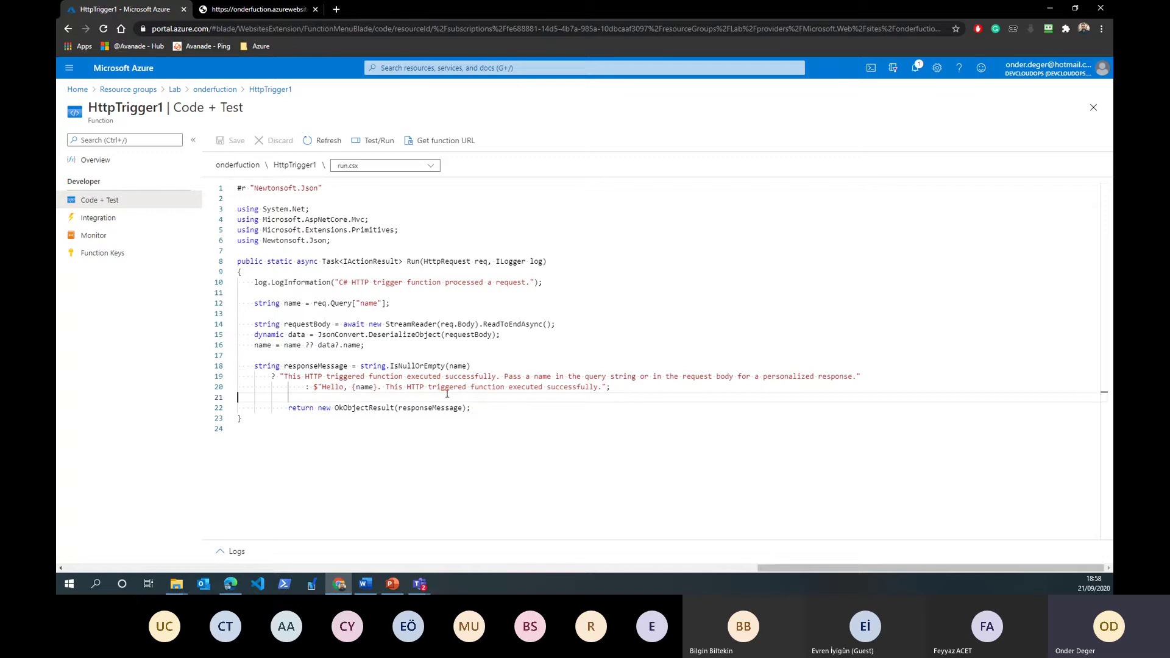
key(Up)
key(Up)
key(Up)
key(Up)
key(Up)
key(Up)
key(Up)
key(Up)
key(Up)
key(Up)
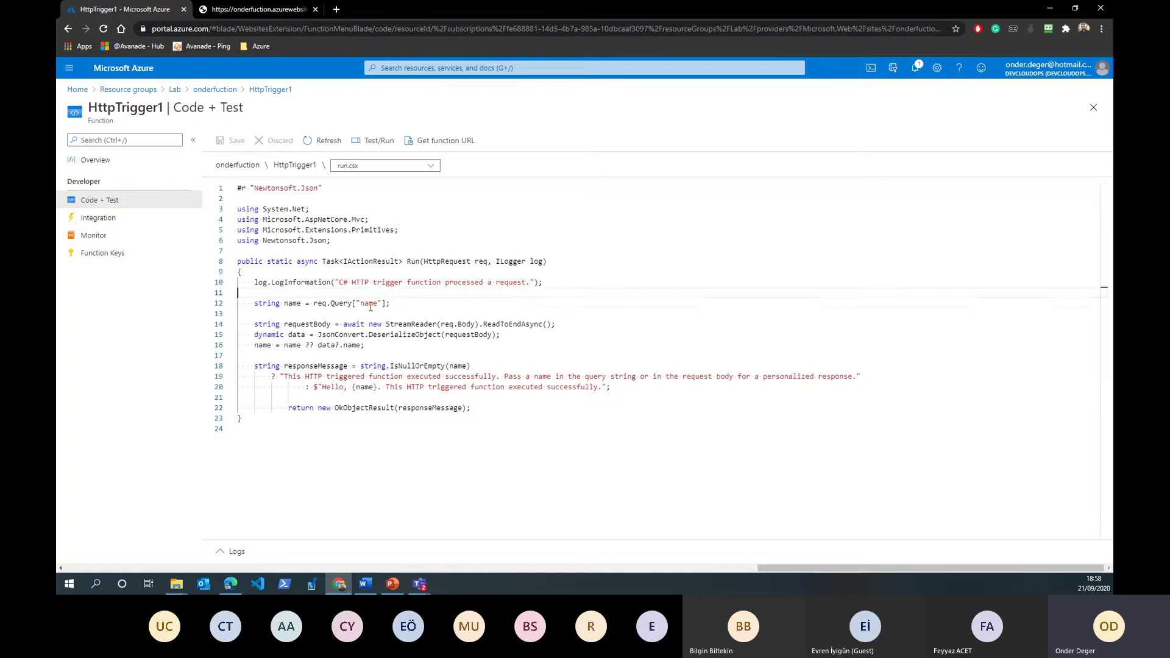
double_click(369, 303)
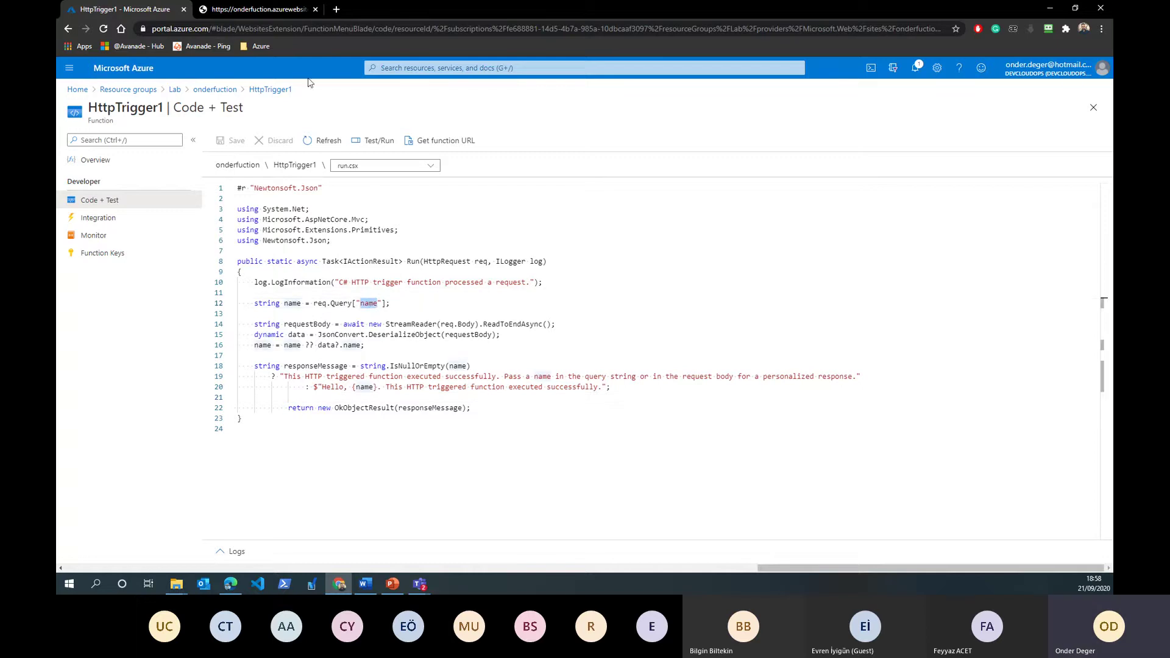
click(286, 9)
key(ctrl+l)
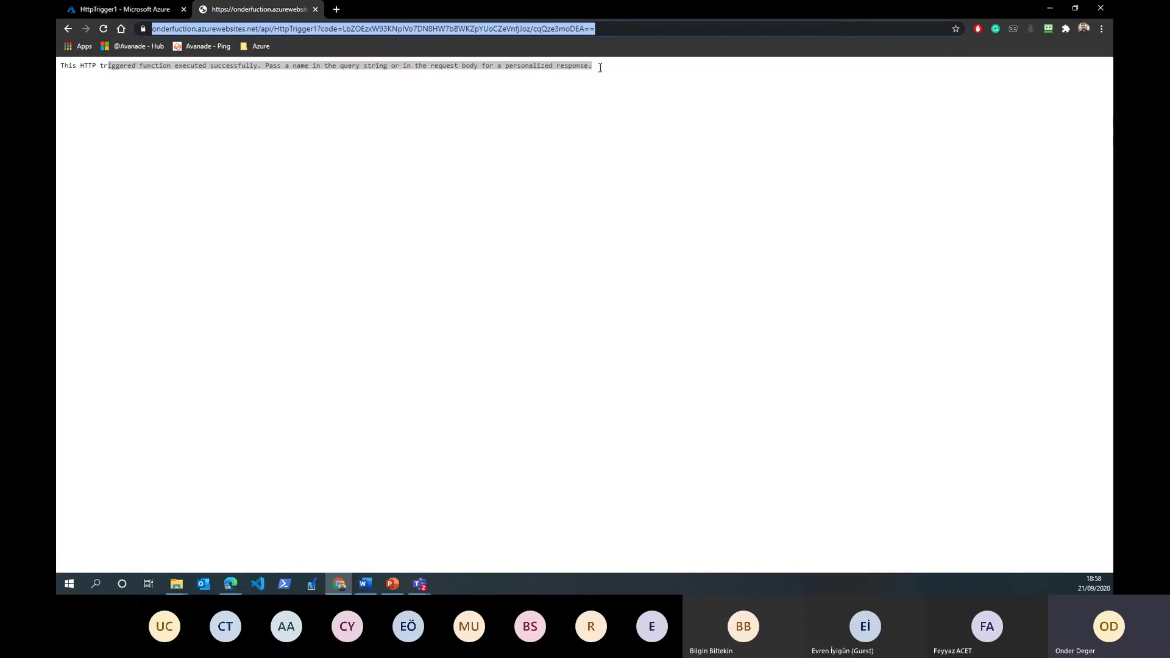
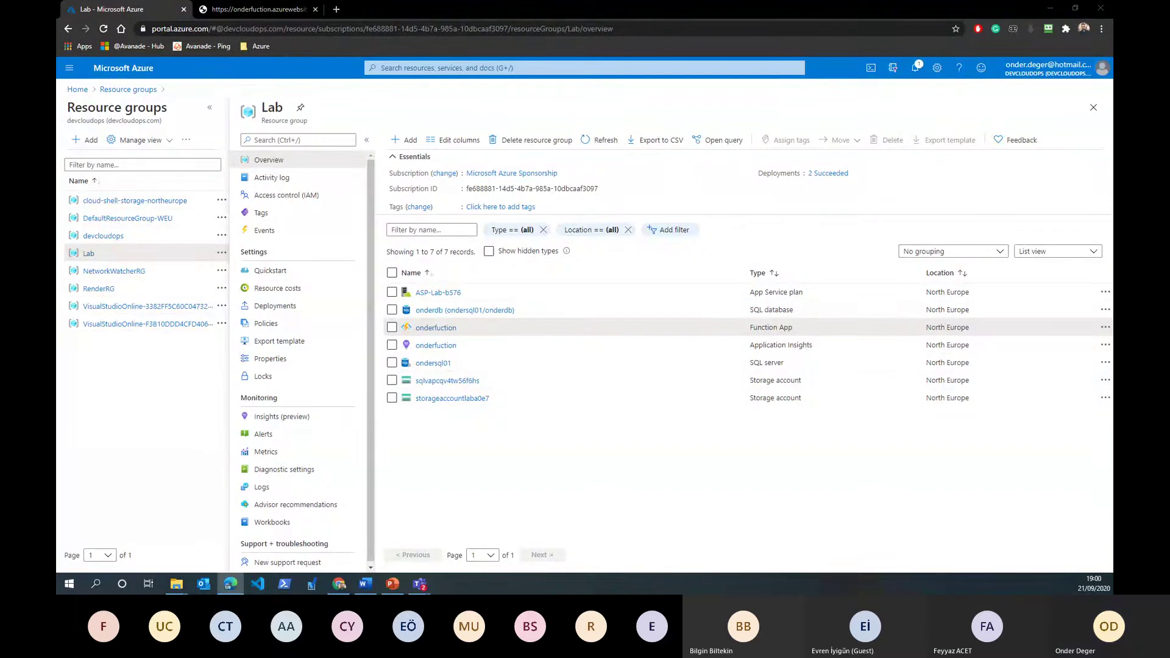
Search the Marketplace for "weba" from the Lab resource group and start creating a Web App.
click(436, 327)
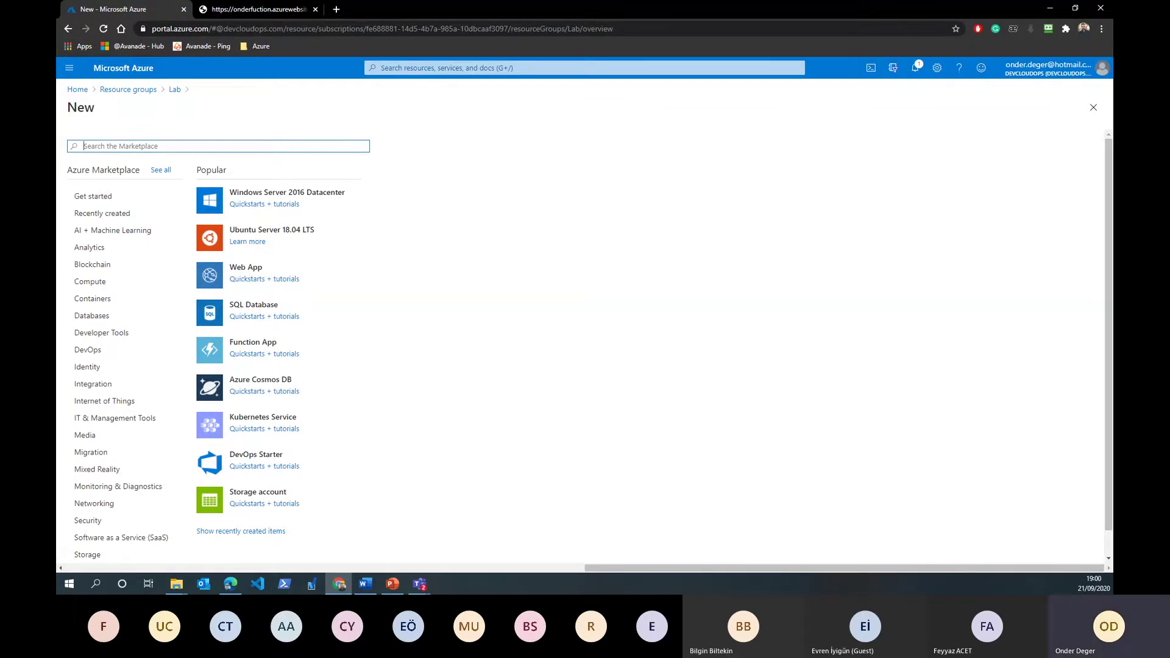
key(alt+Tab)
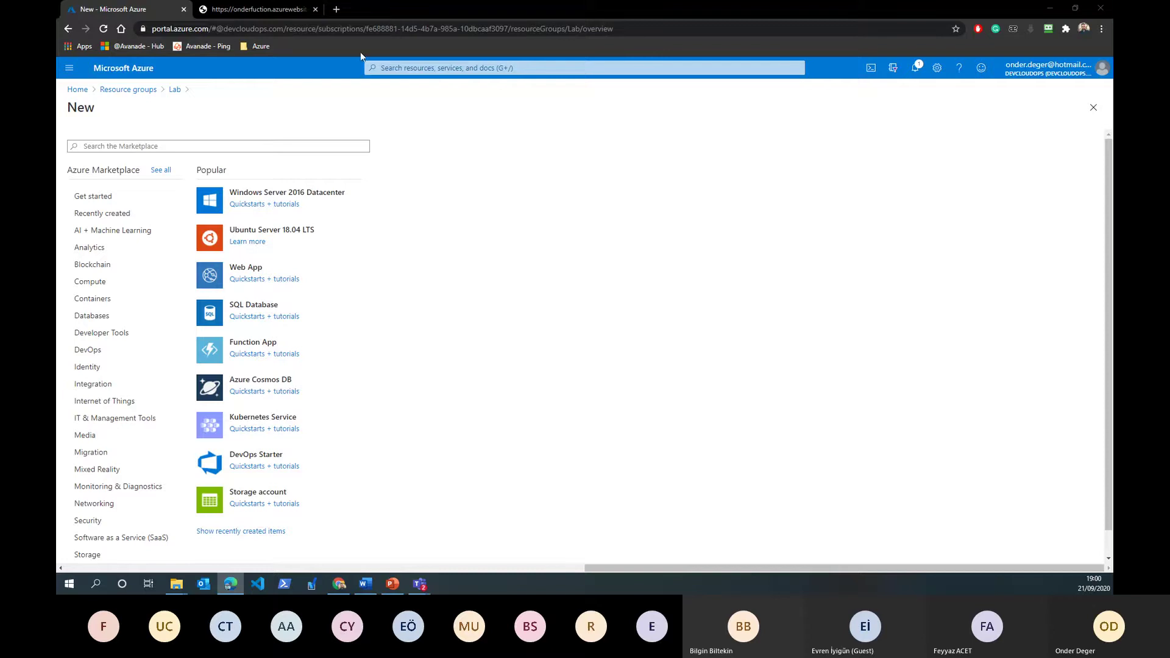
click(318, 149)
text(we)
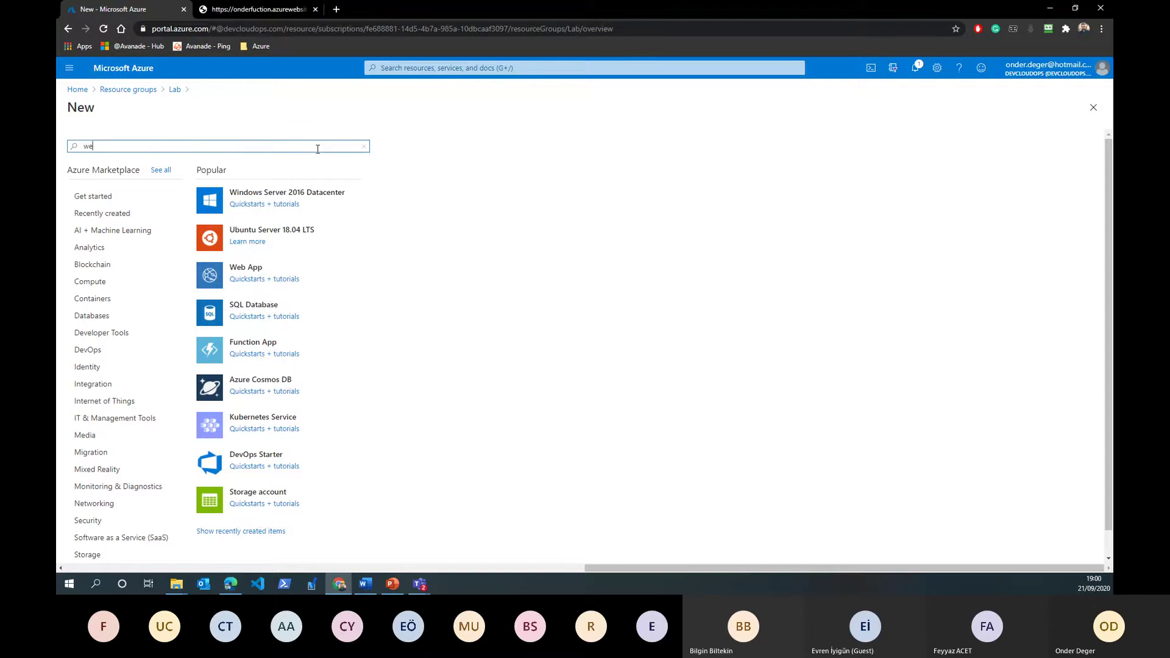
text(ba)
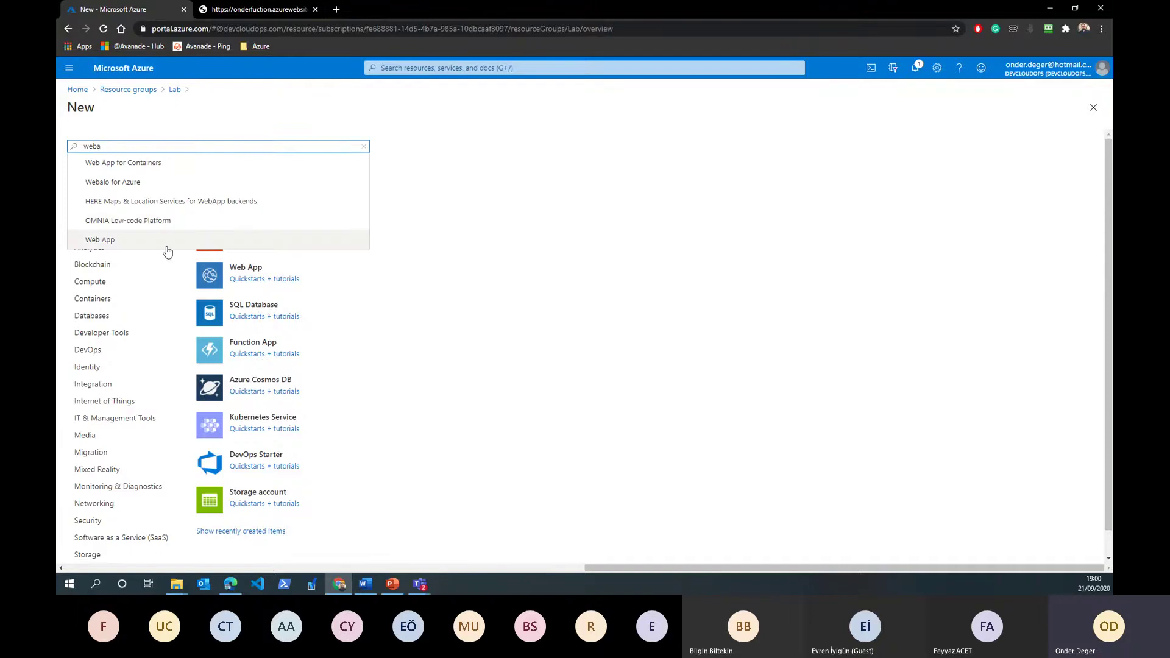
click(139, 240)
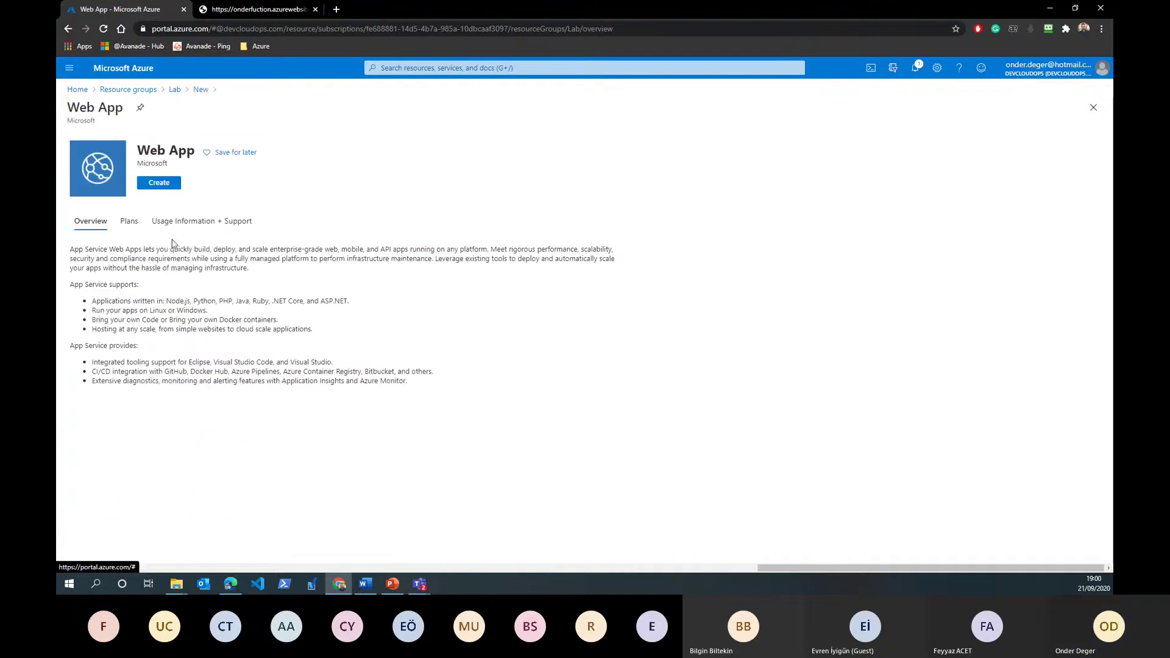
click(164, 186)
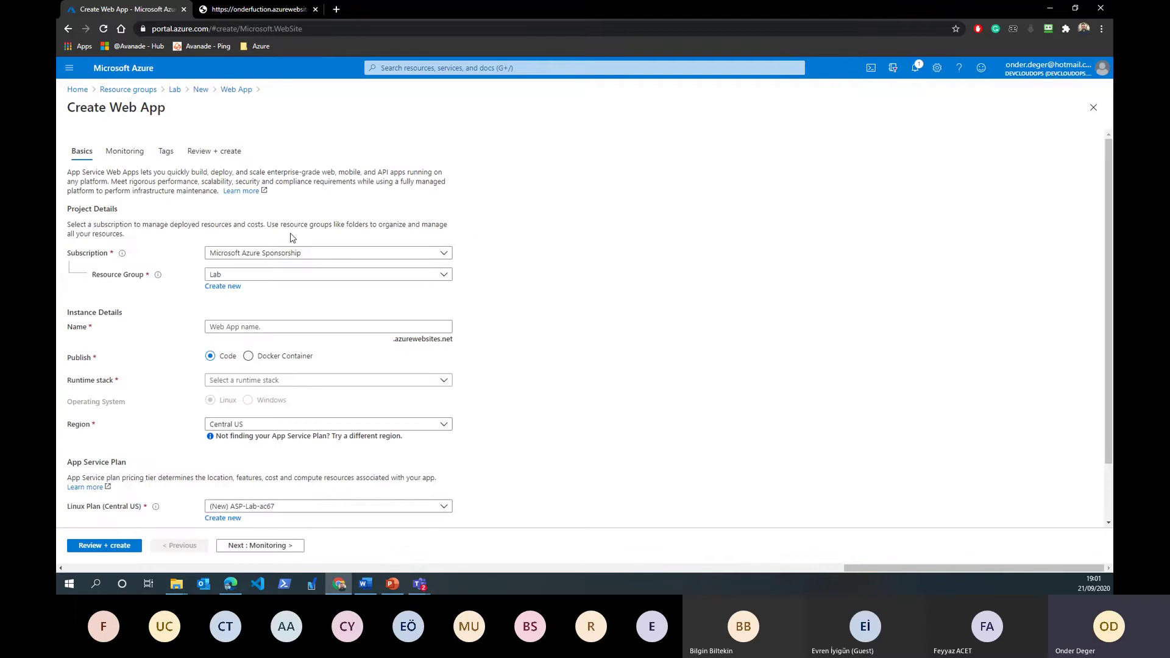
Review the runtime stacks offered for the web app, from .NET Core to Ruby, without choosing one.
click(348, 380)
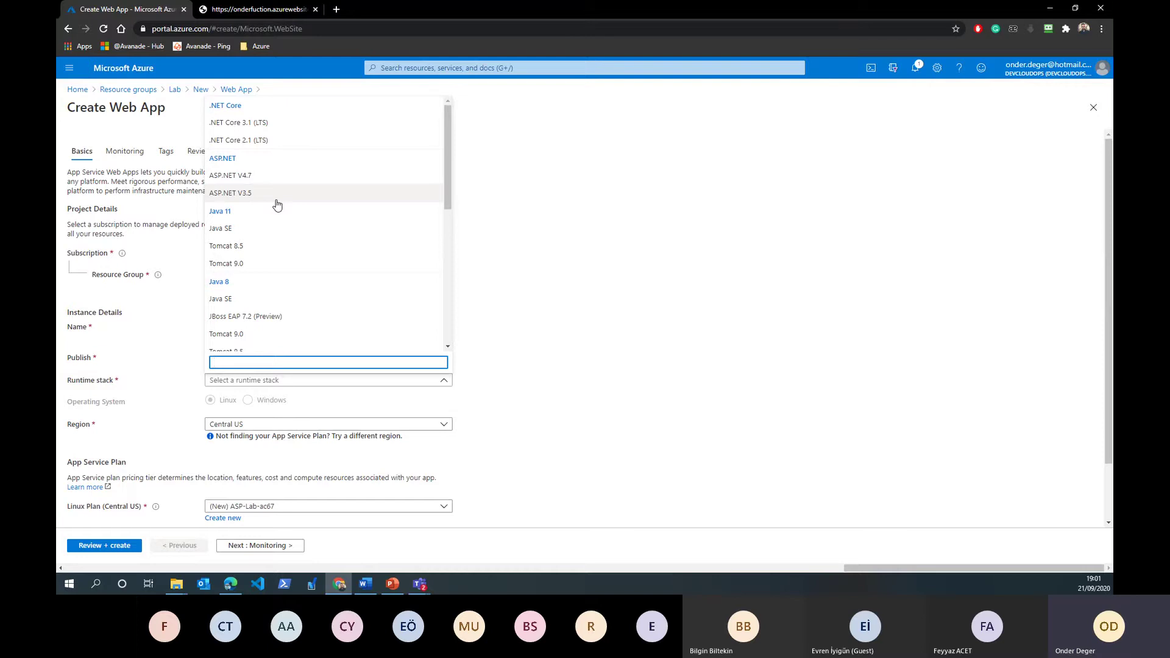
scroll(280, 213, down, 2)
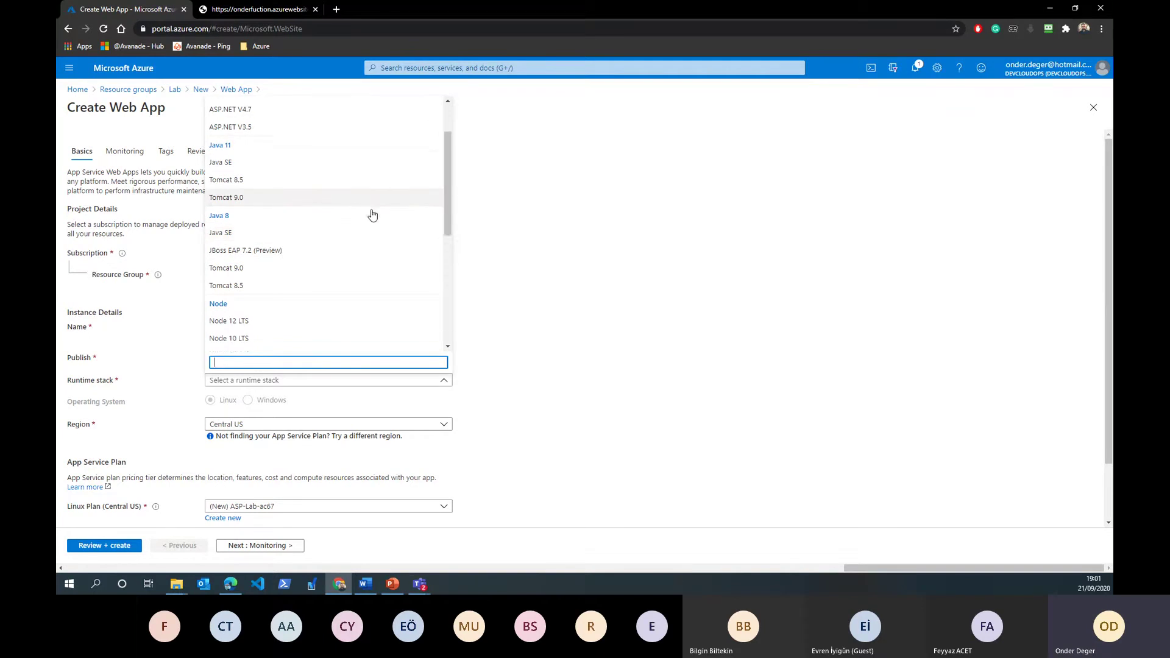
scroll(371, 214, down, 1)
scroll(373, 215, up, 2)
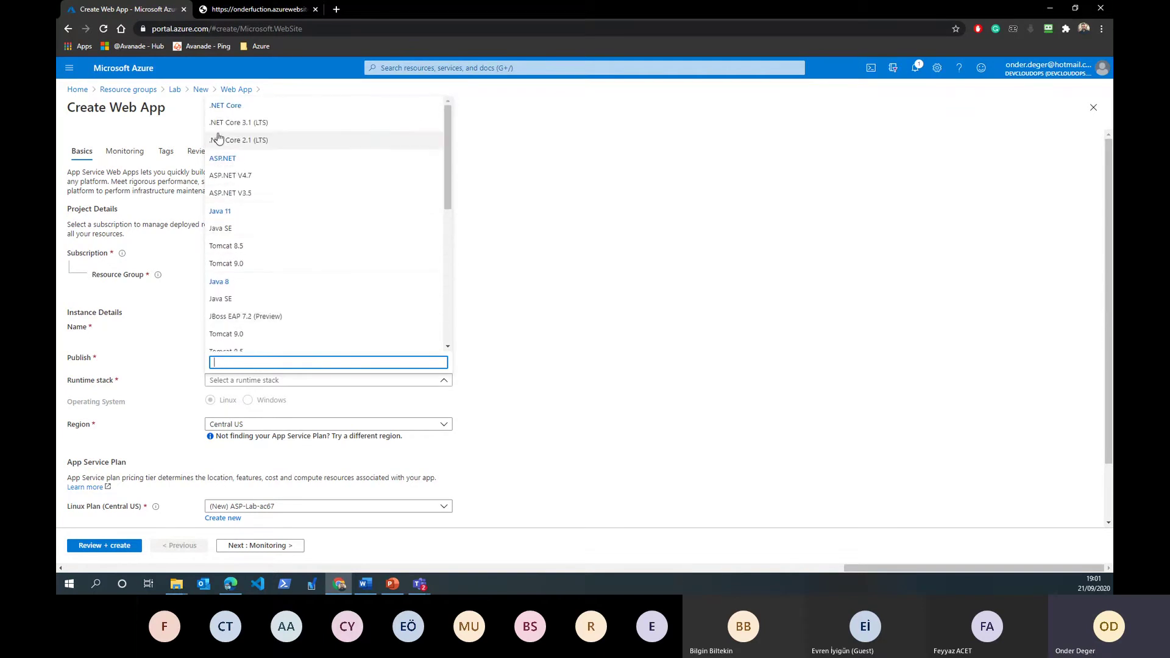
scroll(278, 242, down, 4)
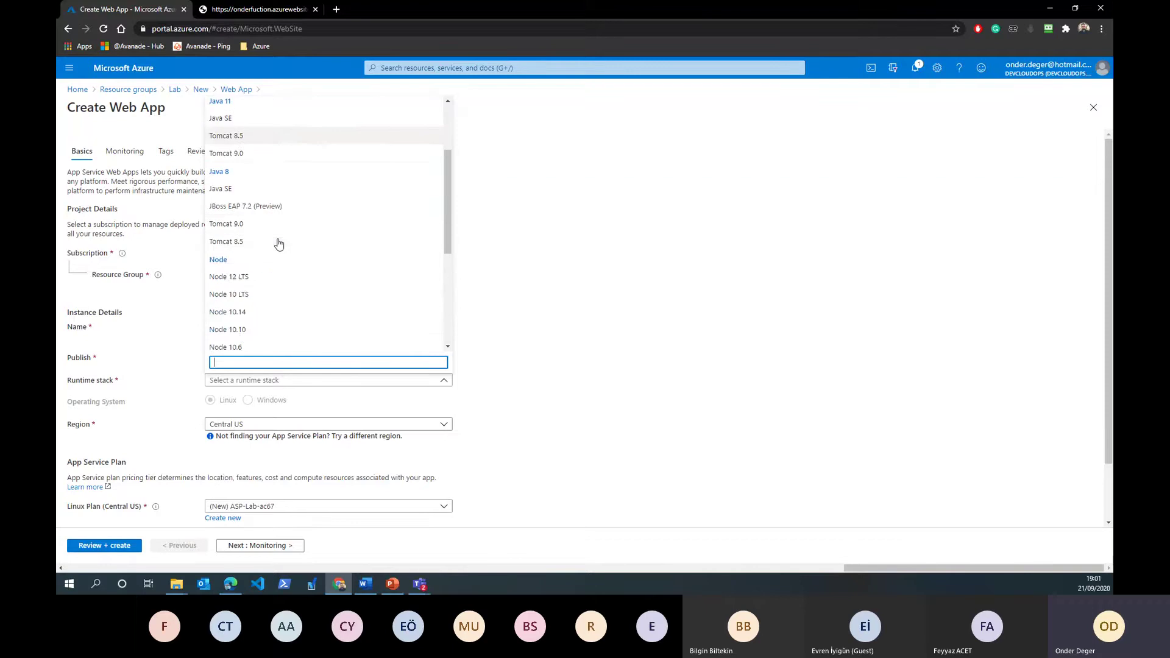
scroll(277, 243, up, 2)
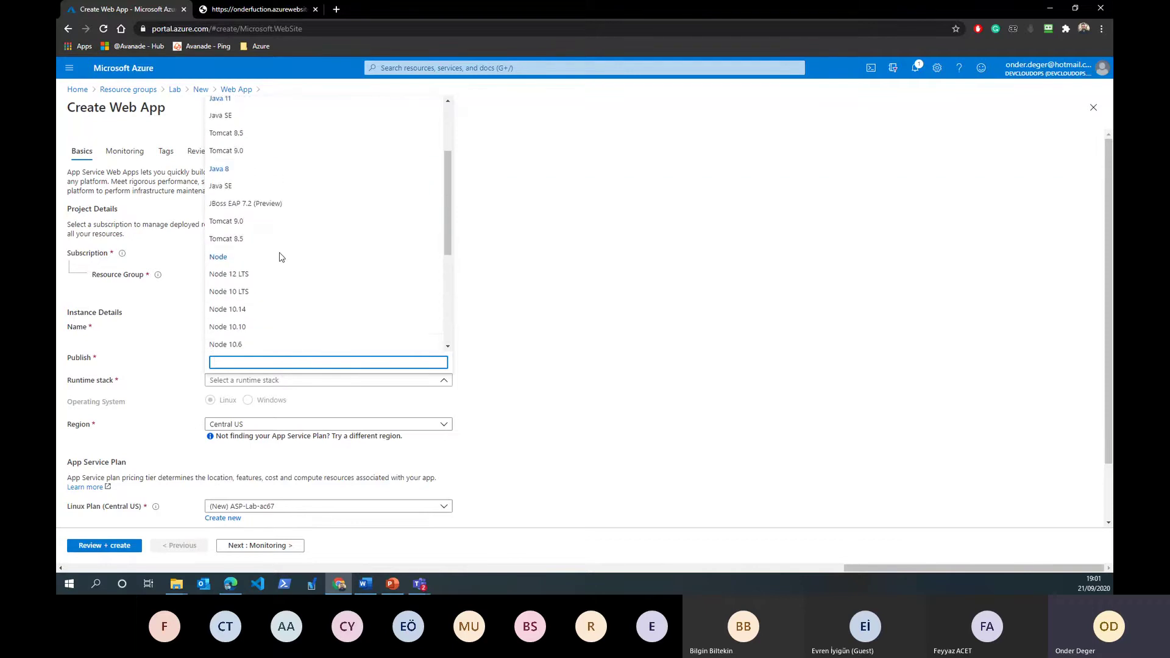
scroll(273, 259, down, 3)
scroll(277, 265, down, 1)
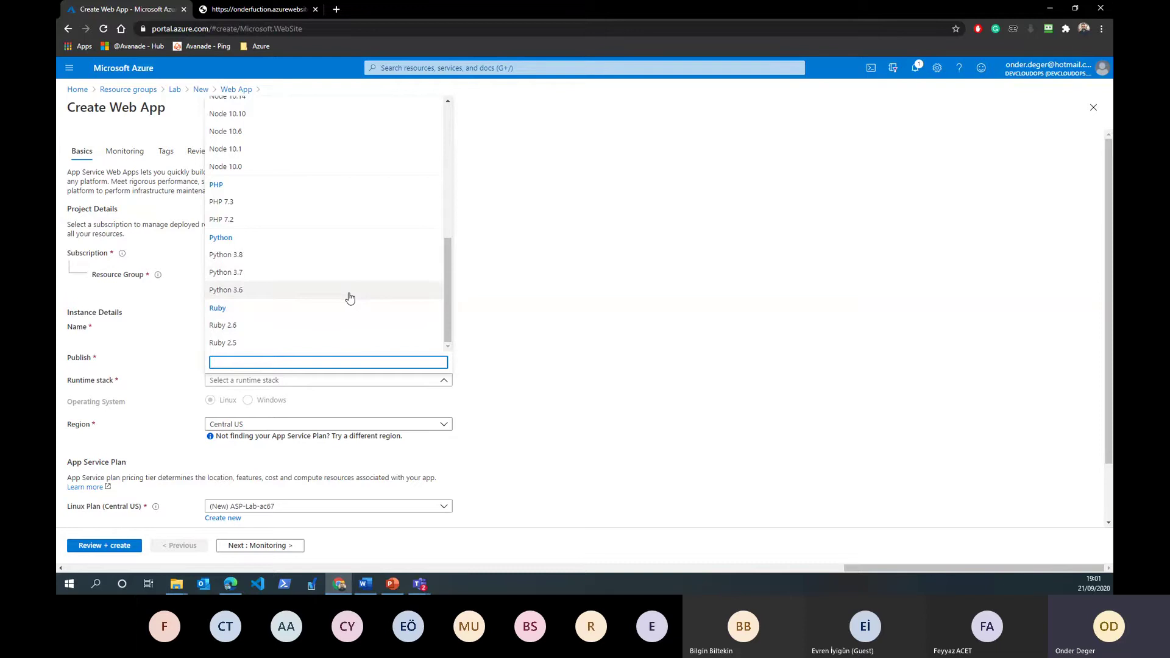
click(625, 274)
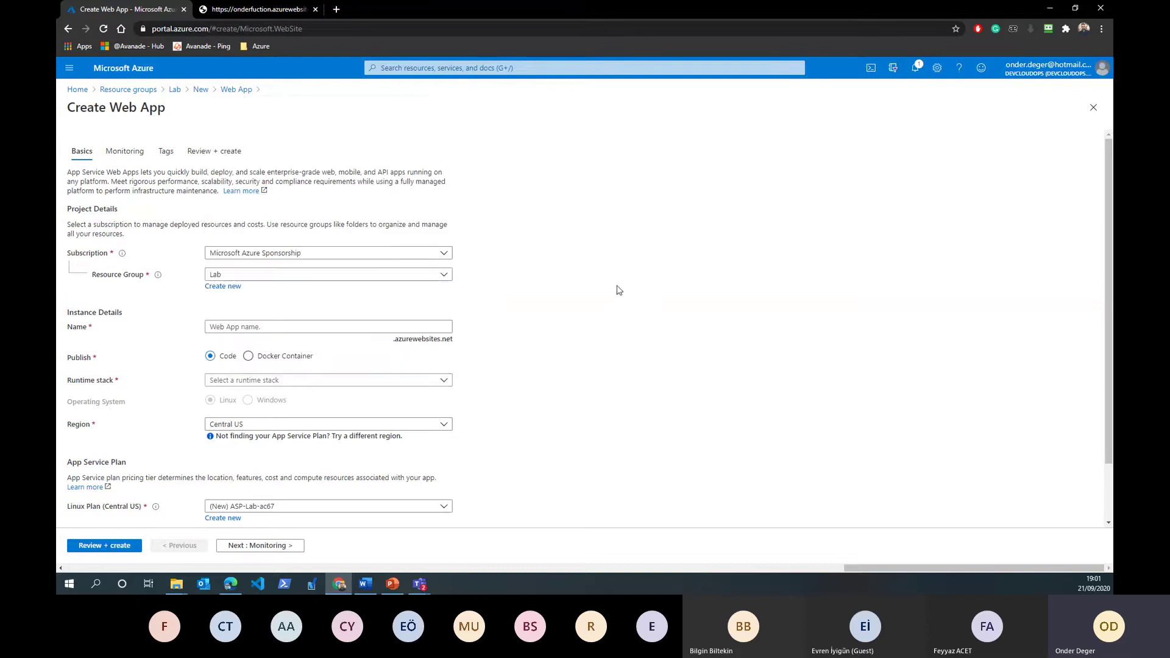
Name the web app with the account owner's first name and choose .NET Core 3.1 (LTS) as its runtime stack.
click(345, 328)
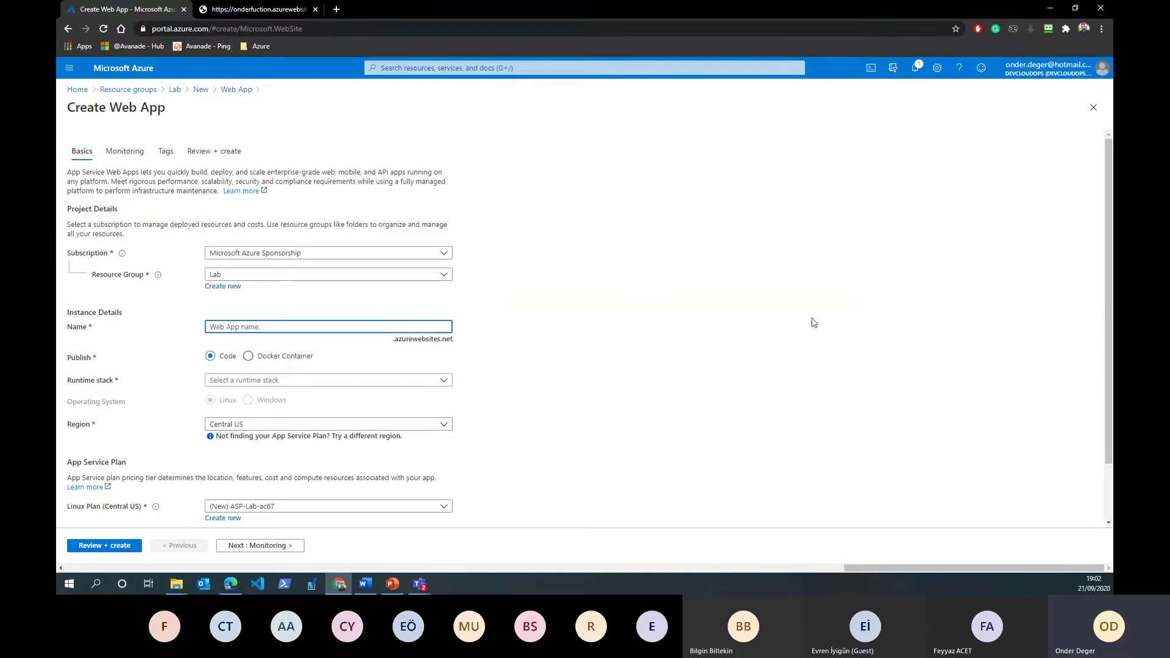
text(onder)
key(Tab)
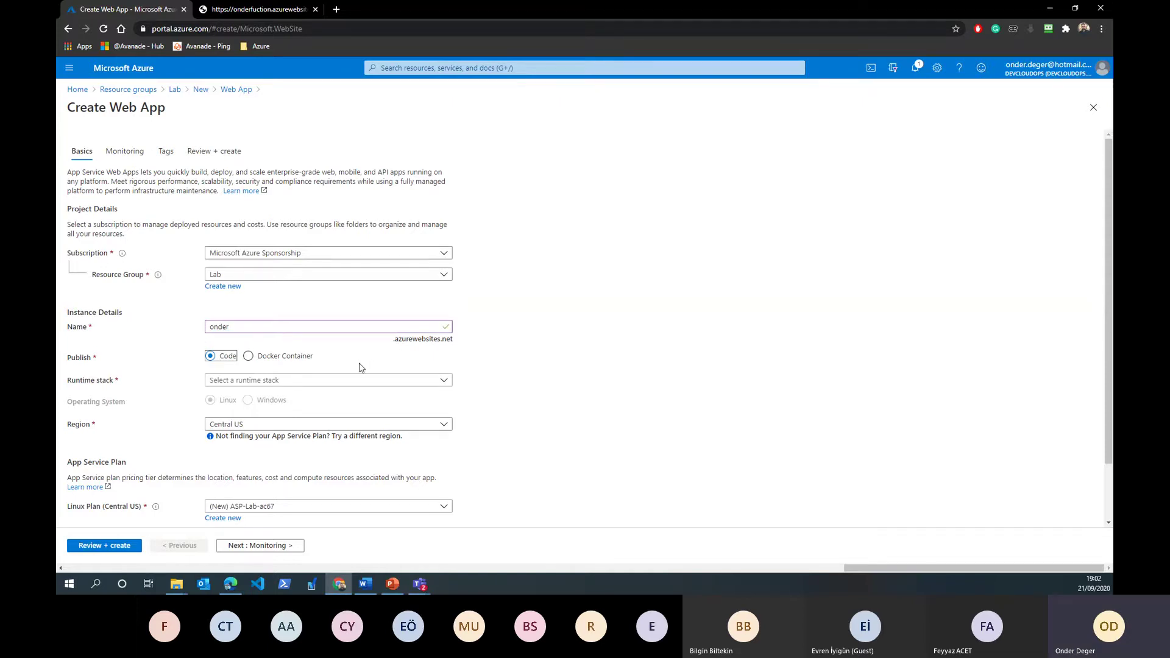
click(281, 381)
click(295, 124)
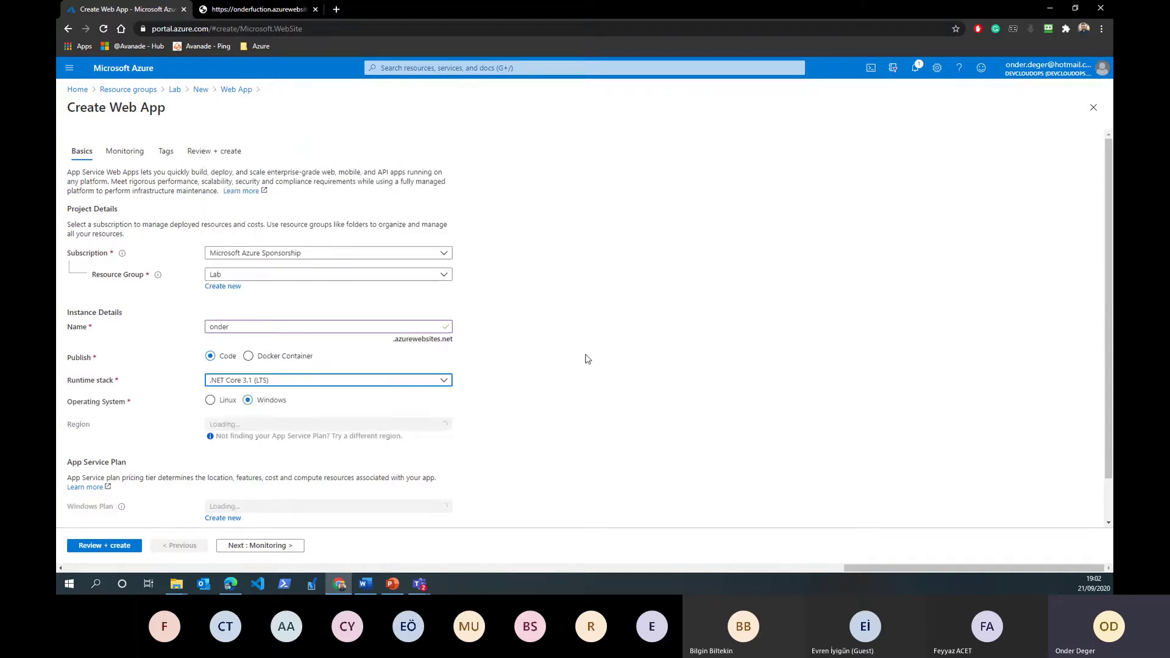
Set the web app's region to North Europe.
scroll(587, 389, down, 1)
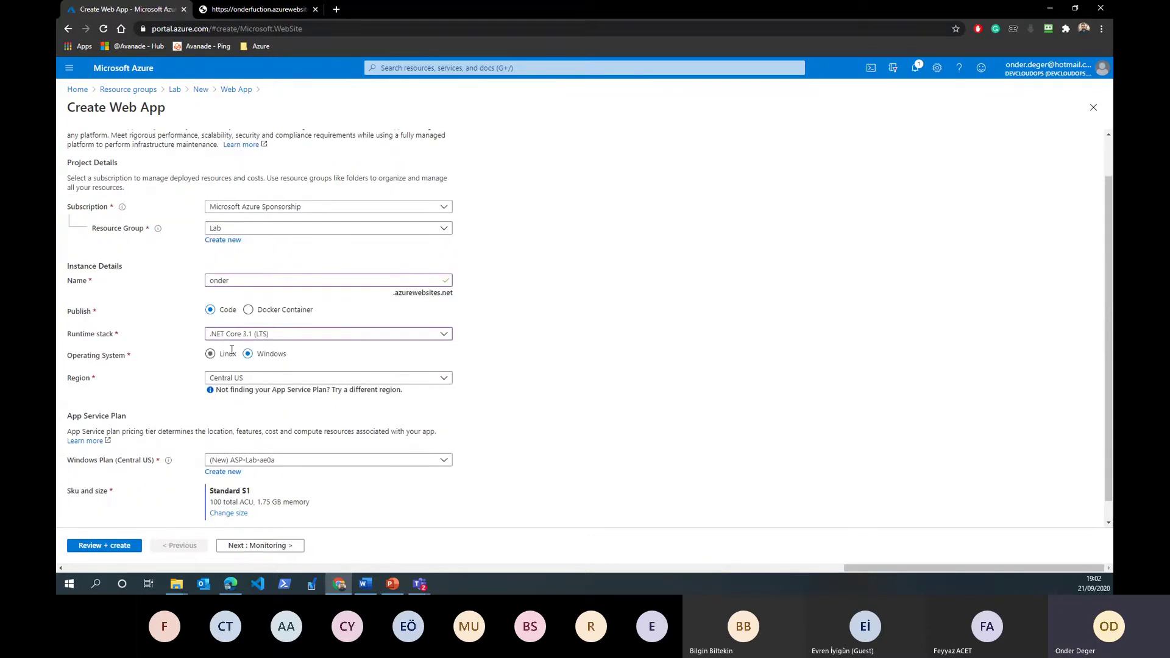
click(253, 380)
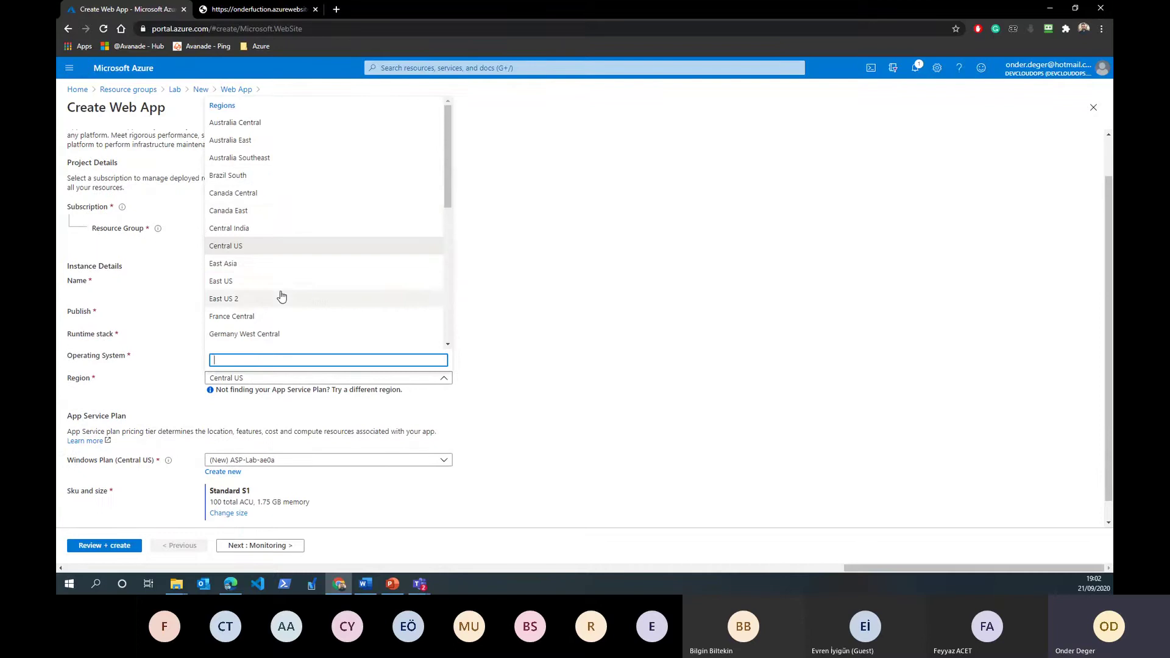
scroll(280, 295, down, 2)
scroll(261, 308, down, 1)
click(263, 277)
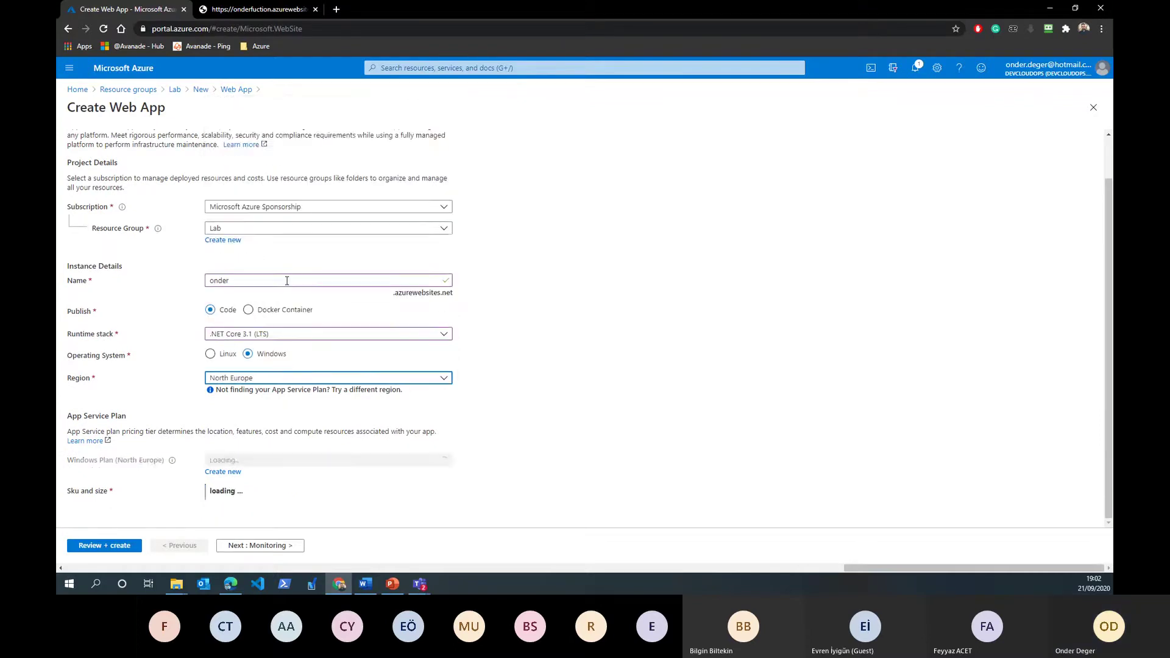
Check the Windows plan choices, keeping the new ASP-Lab-8c70 plan, and examine the compute and memory of the Standard S1 size.
scroll(551, 335, down, 1)
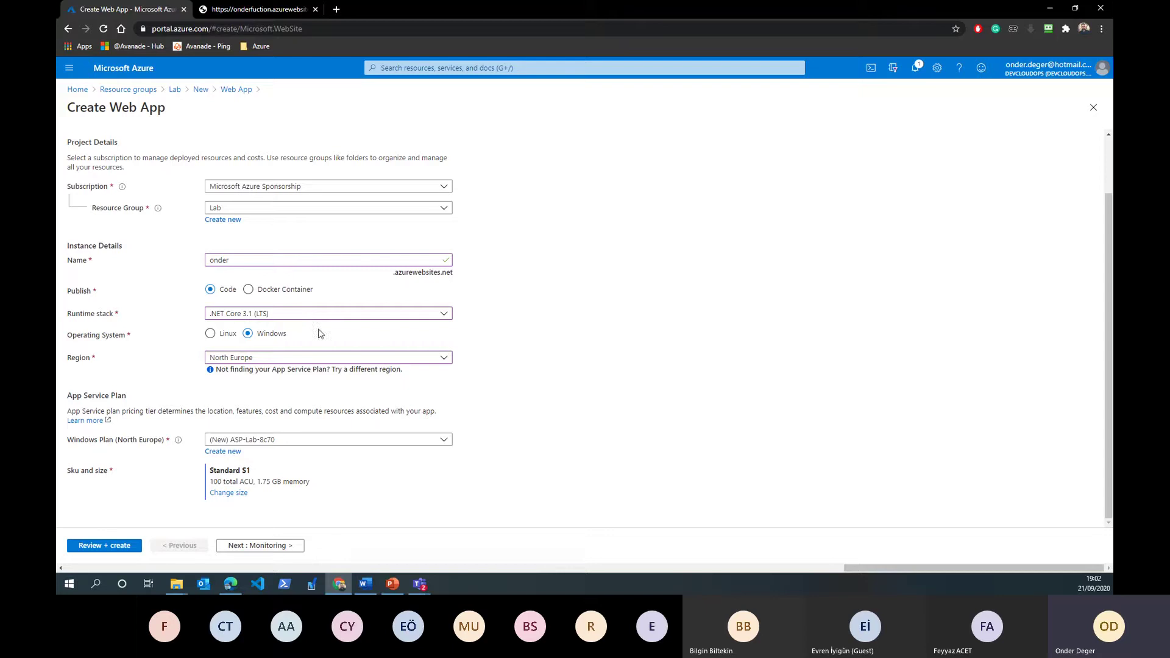
click(290, 442)
click(293, 452)
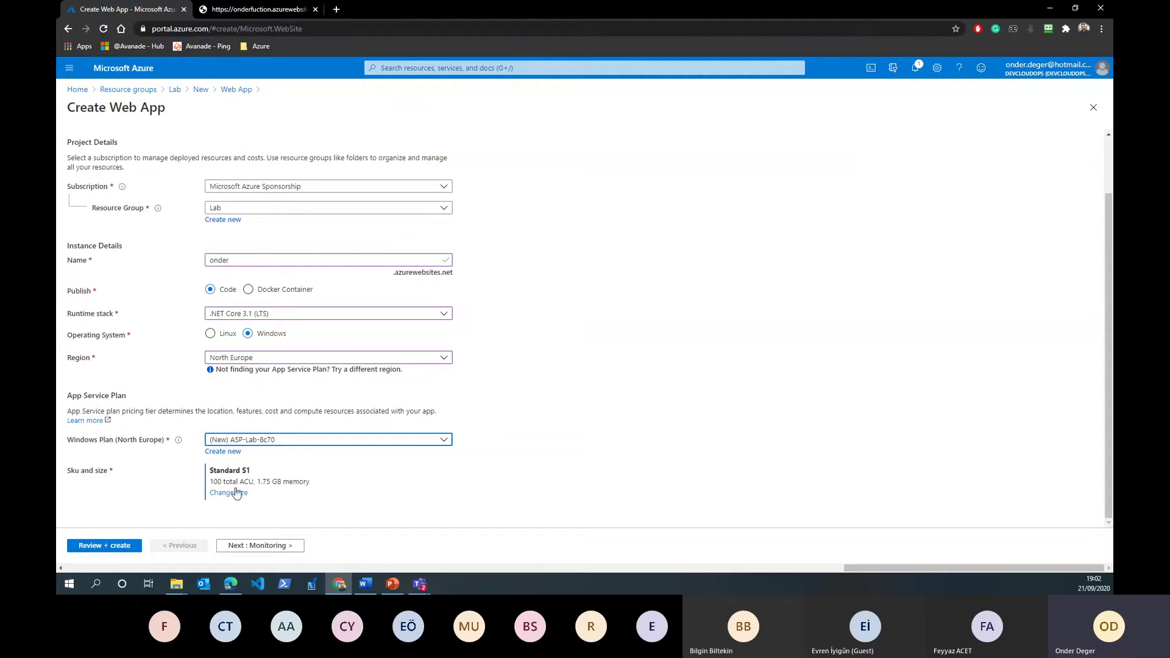
drag(261, 481, 352, 483)
click(353, 484)
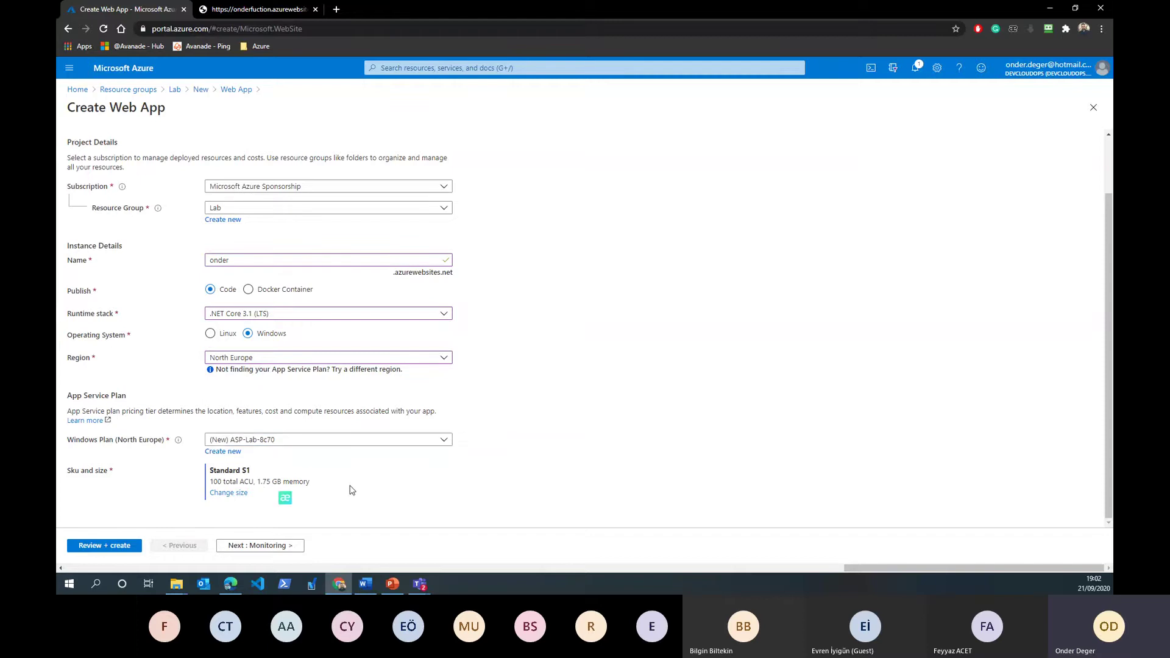
Continue to the web app's monitoring settings and disable Application Insights.
click(263, 548)
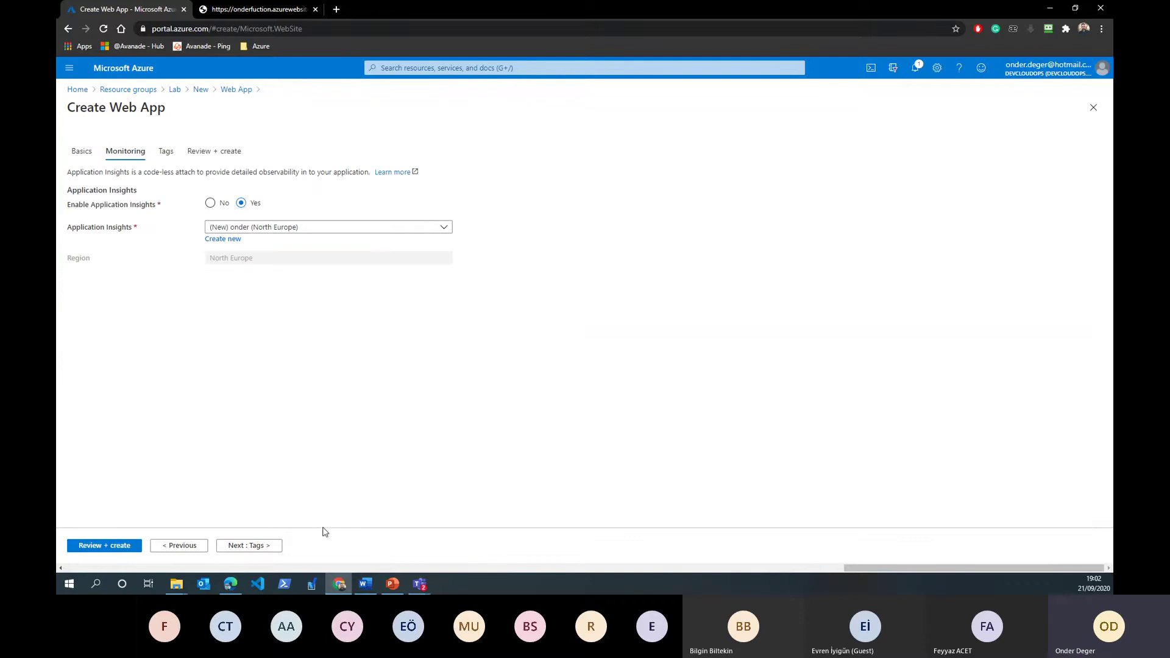
click(213, 206)
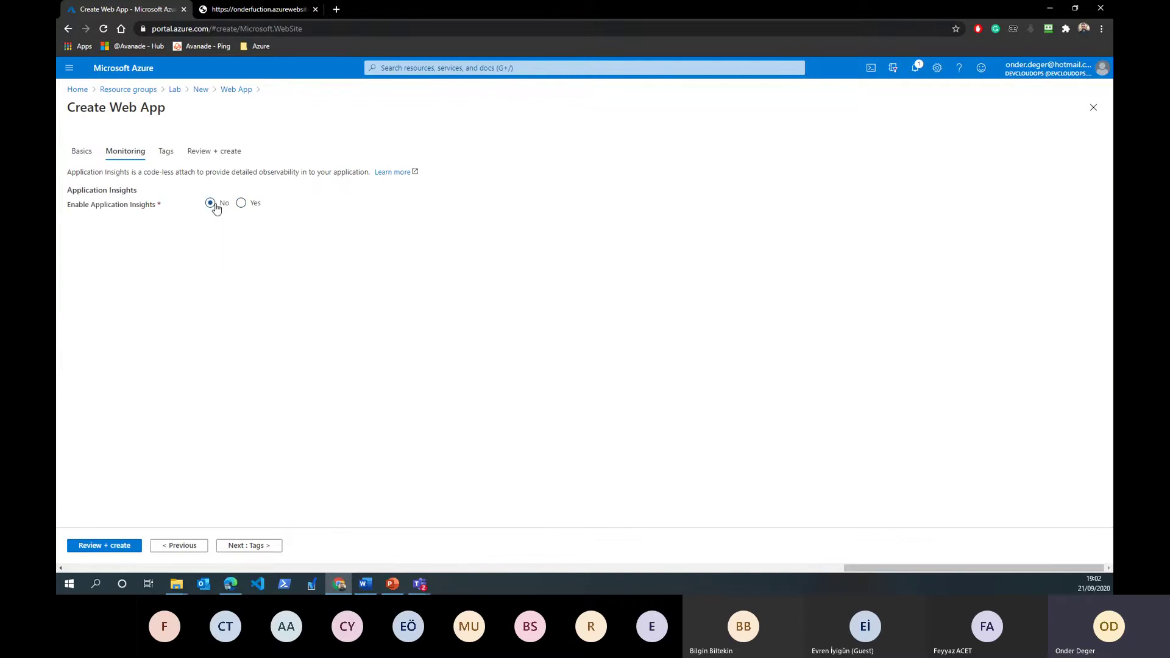
Continue through the tags to the review, create the web app, and open the deployed resource.
click(255, 546)
click(243, 547)
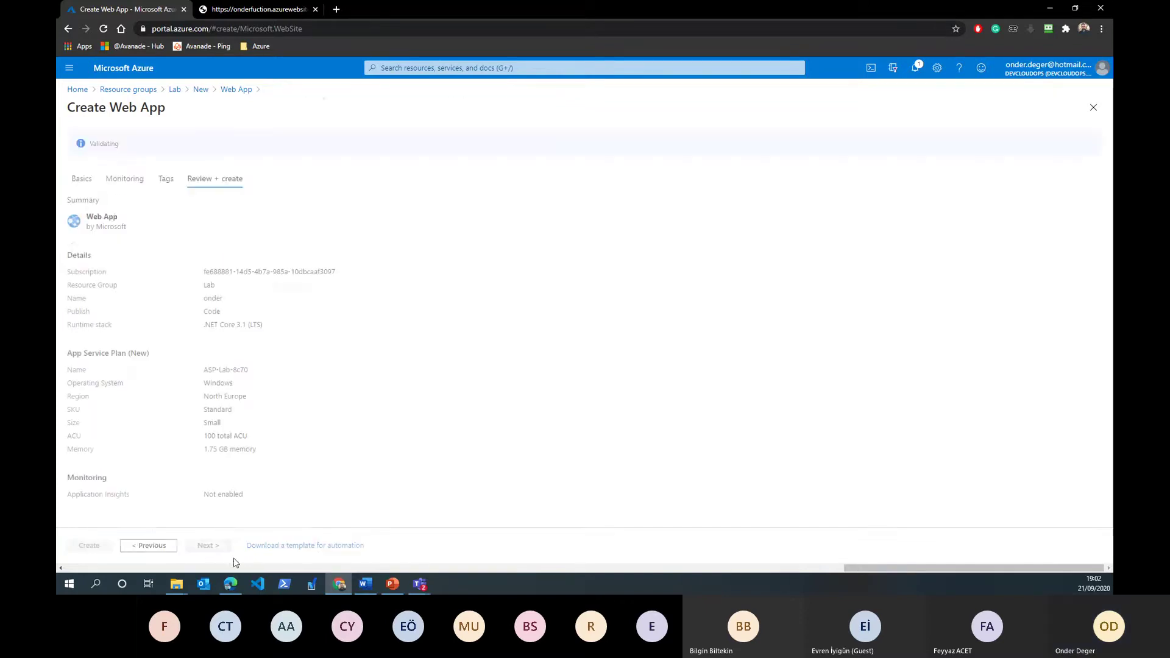
click(89, 547)
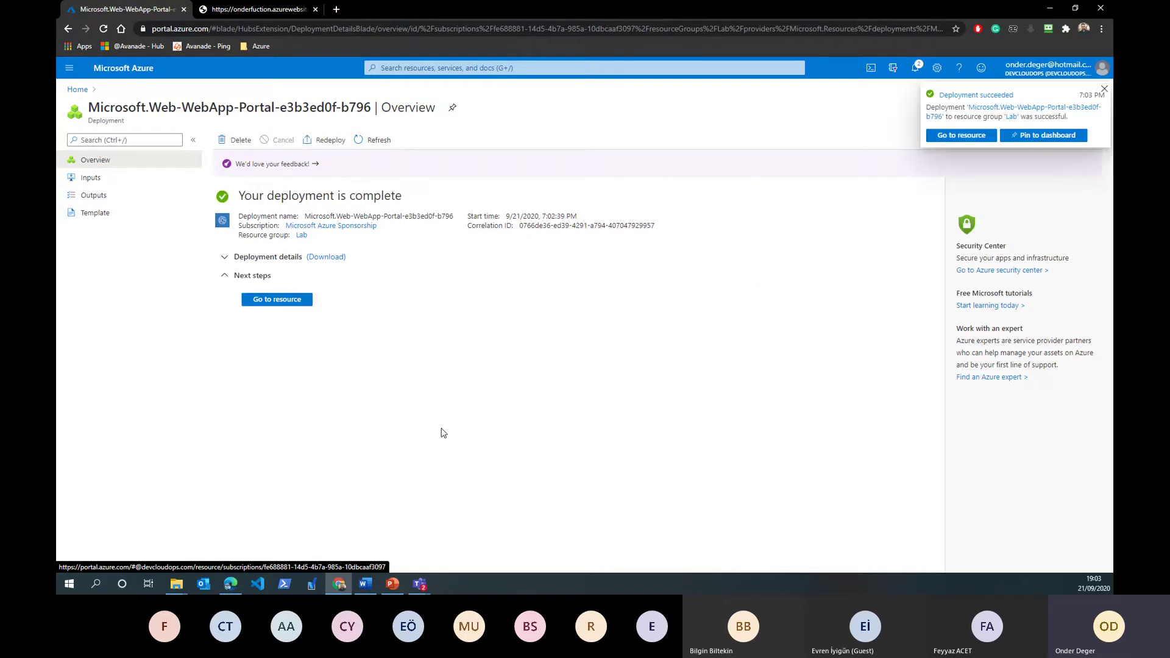
click(941, 135)
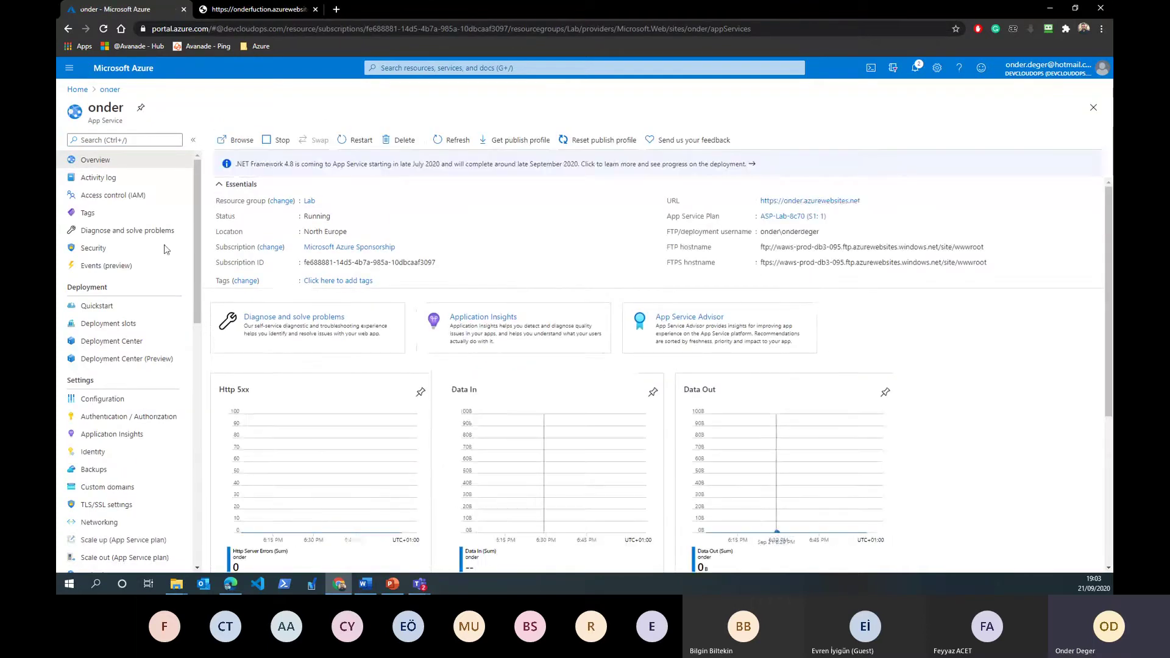
Copy the web app's URL, load it in the second browser tab in place of the function's address, and read the default page.
click(868, 203)
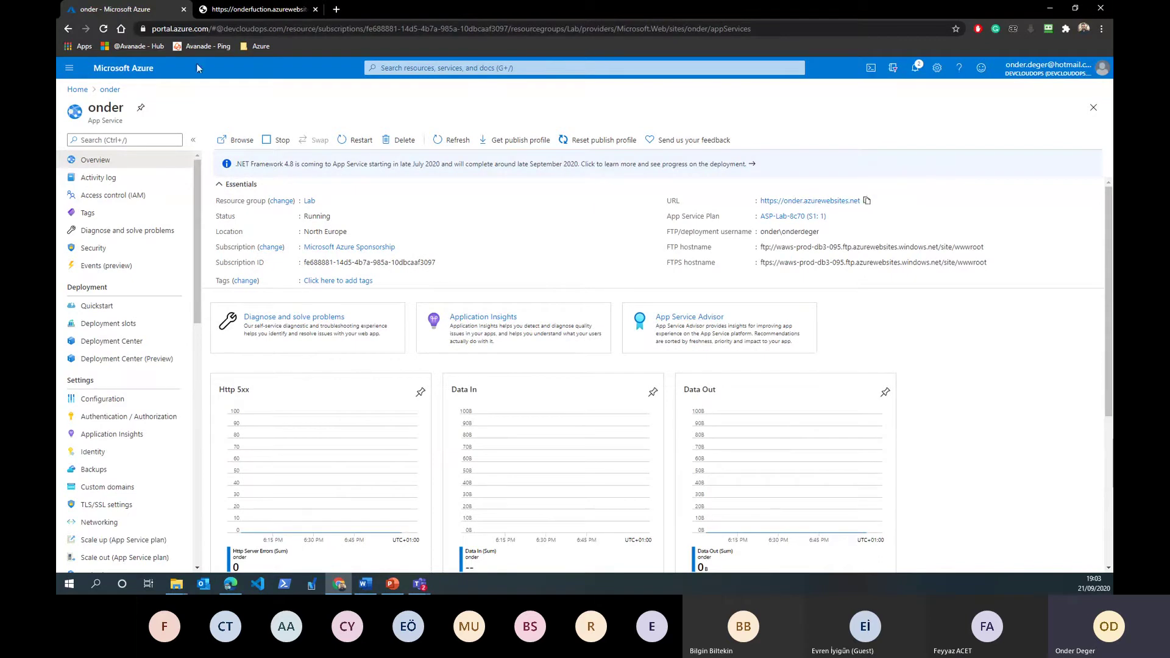
click(251, 12)
right_click(272, 30)
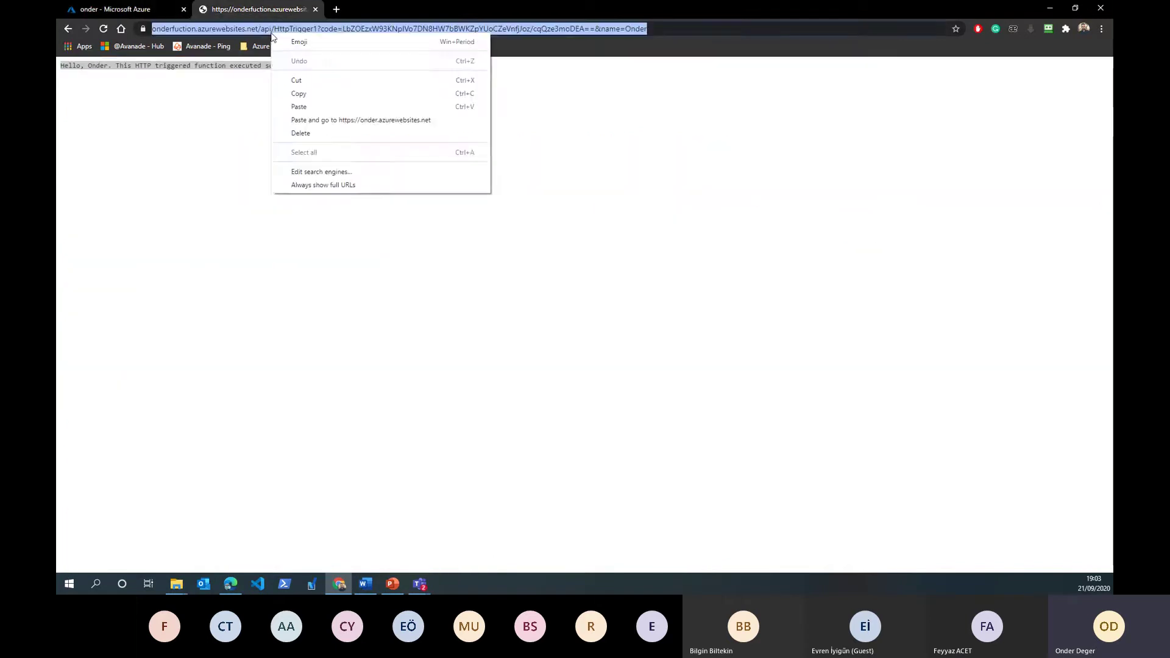
click(305, 108)
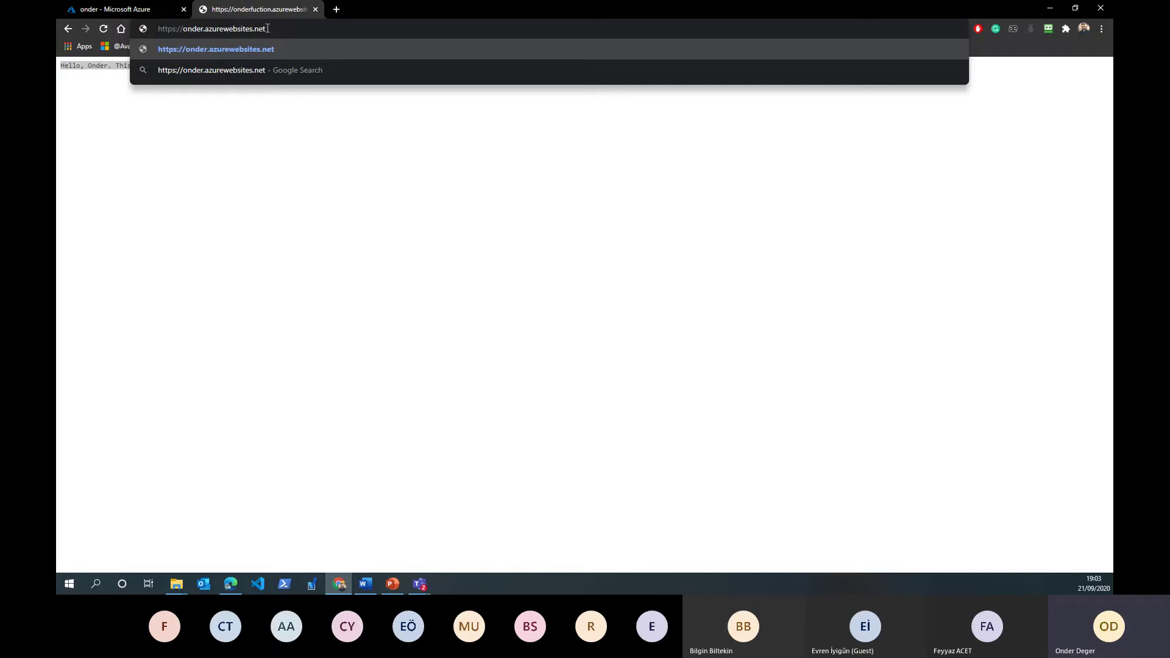
key(Return)
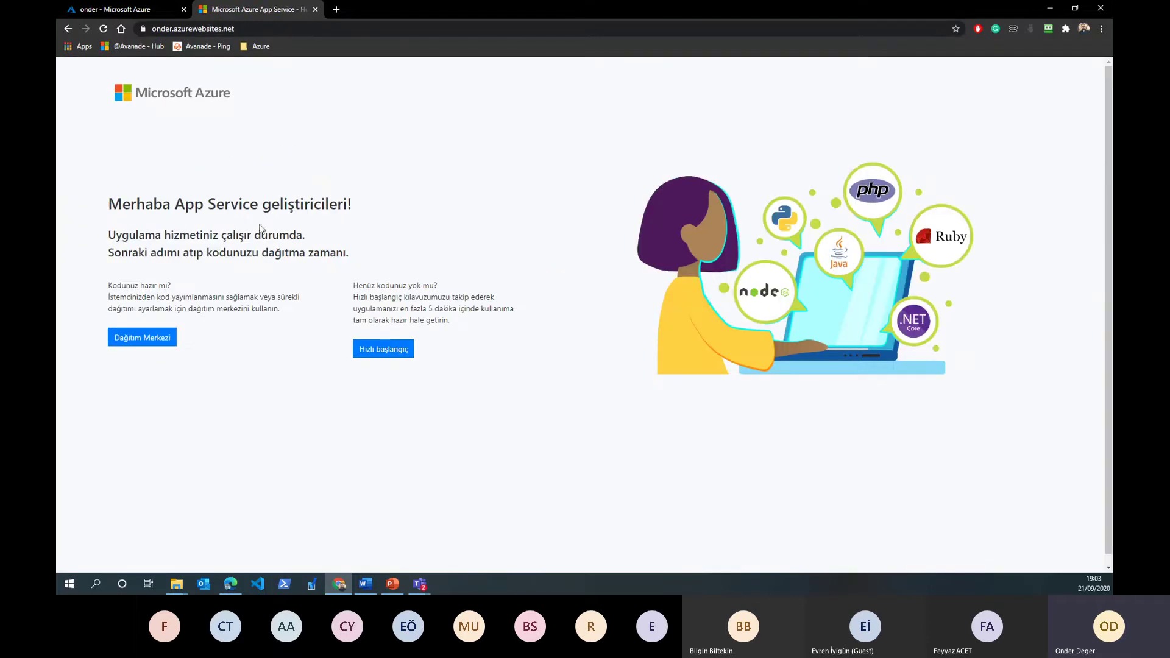
drag(136, 207, 364, 274)
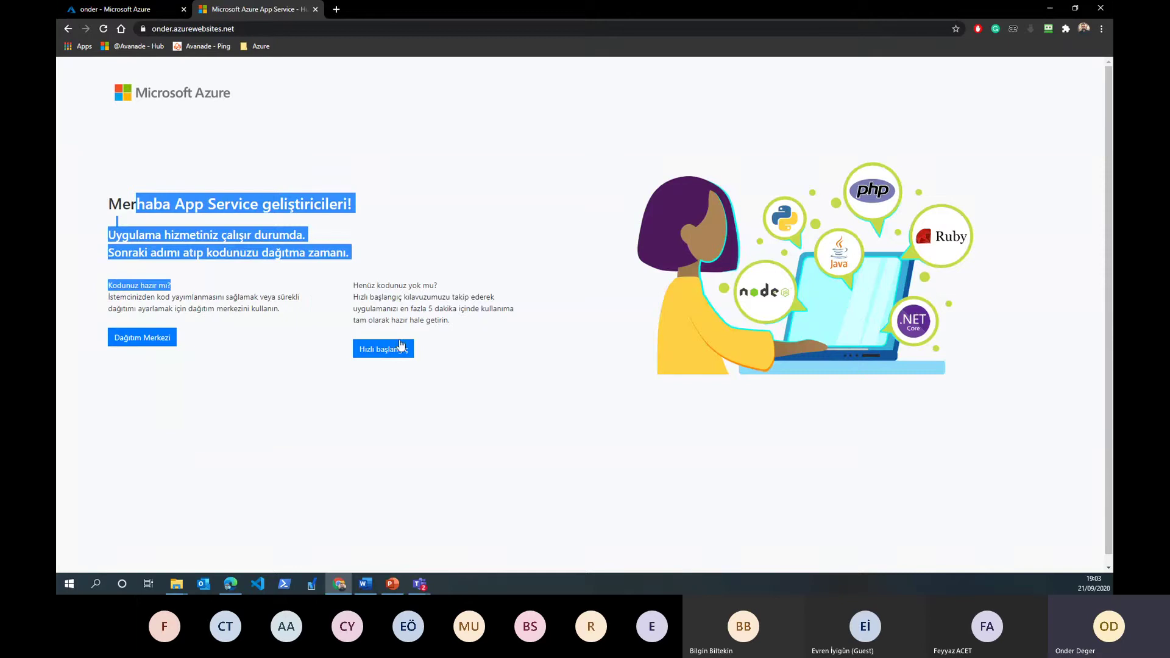
click(448, 497)
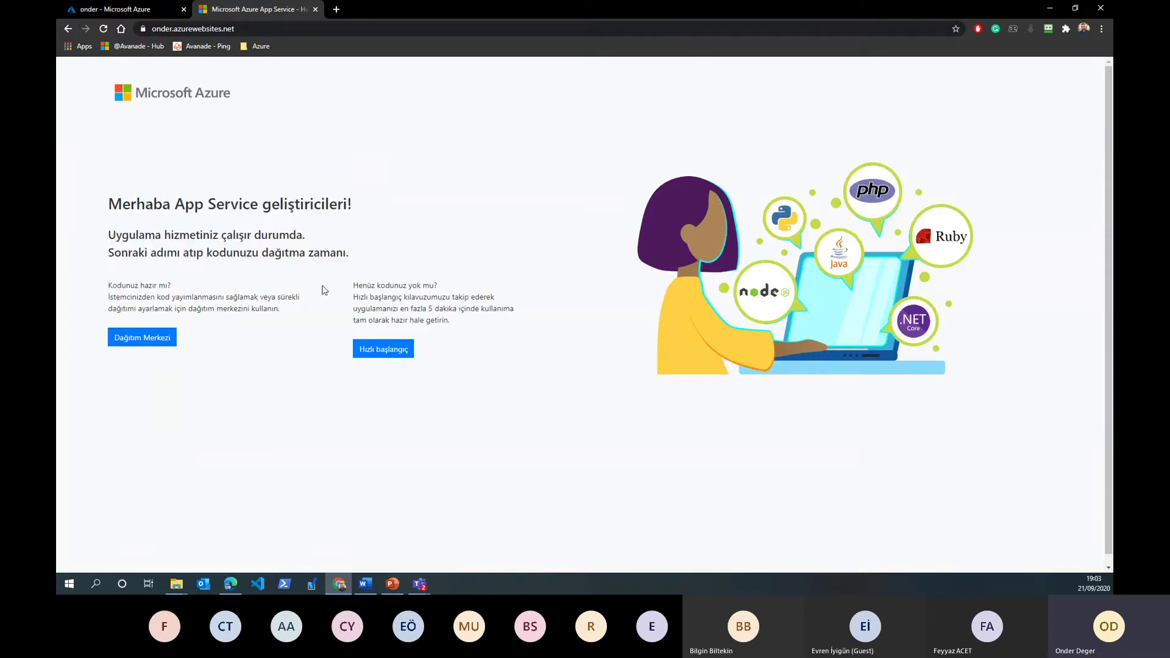
Return to the web app's overview in the Azure portal and examine its FTP deployment username and FTP hostname.
click(116, 9)
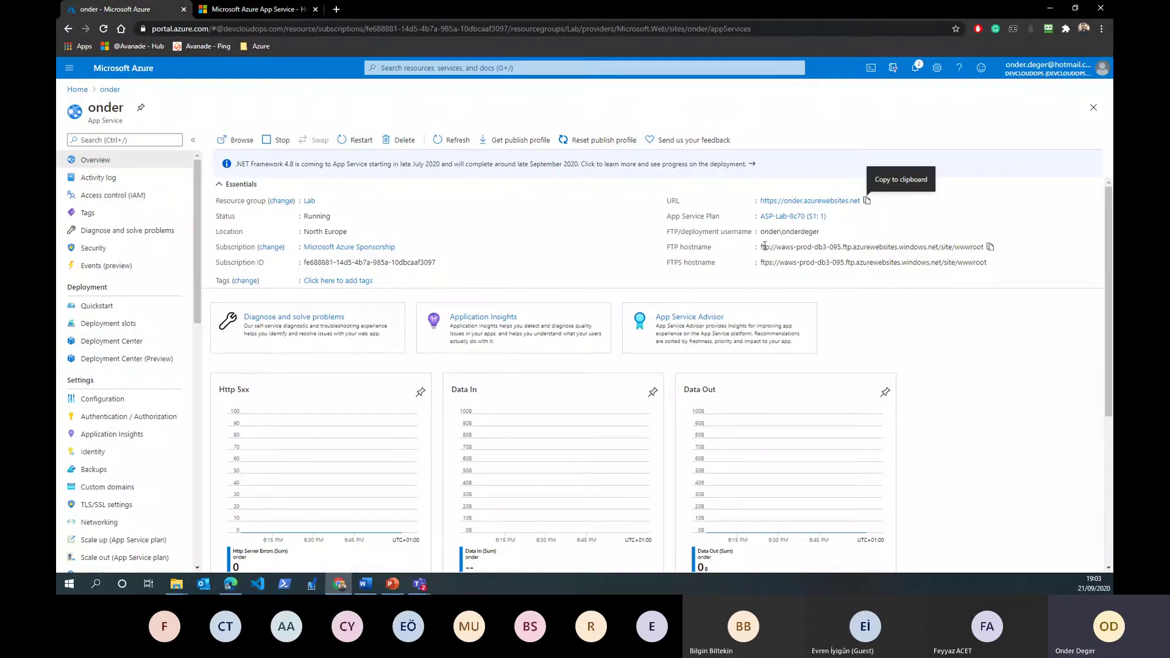
double_click(781, 233)
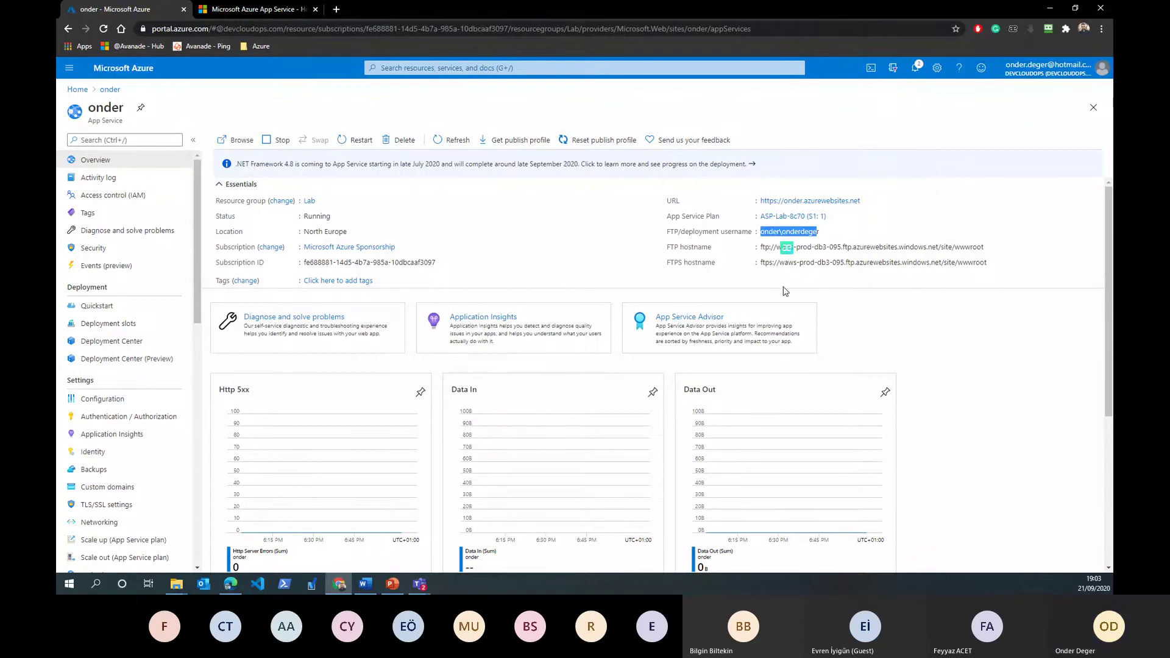
click(991, 247)
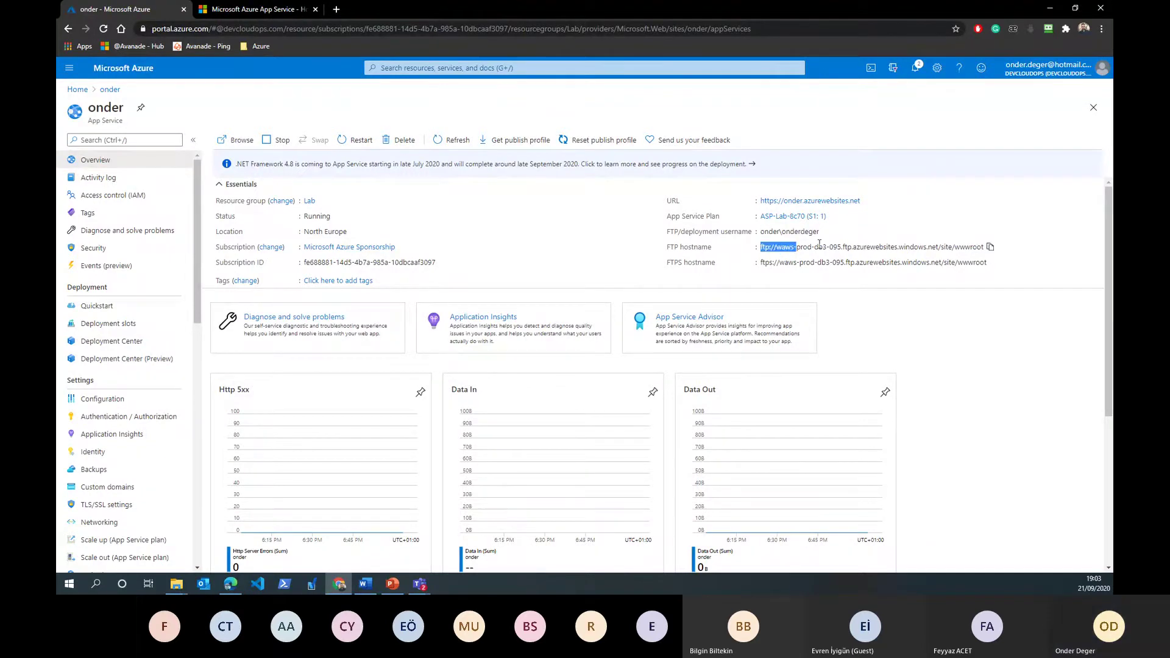
click(991, 247)
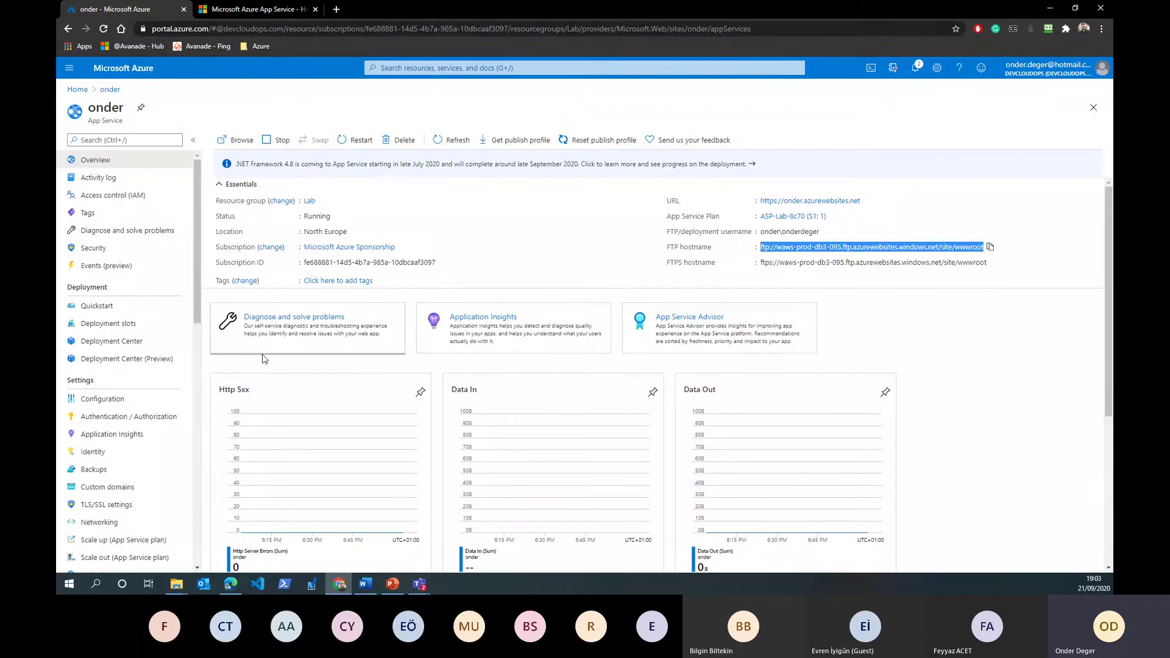
Look through the web app's Authentication / Authorization, Quickstart and Deployment slots pages, briefly opening the ASP.NET quickstart guide.
click(134, 417)
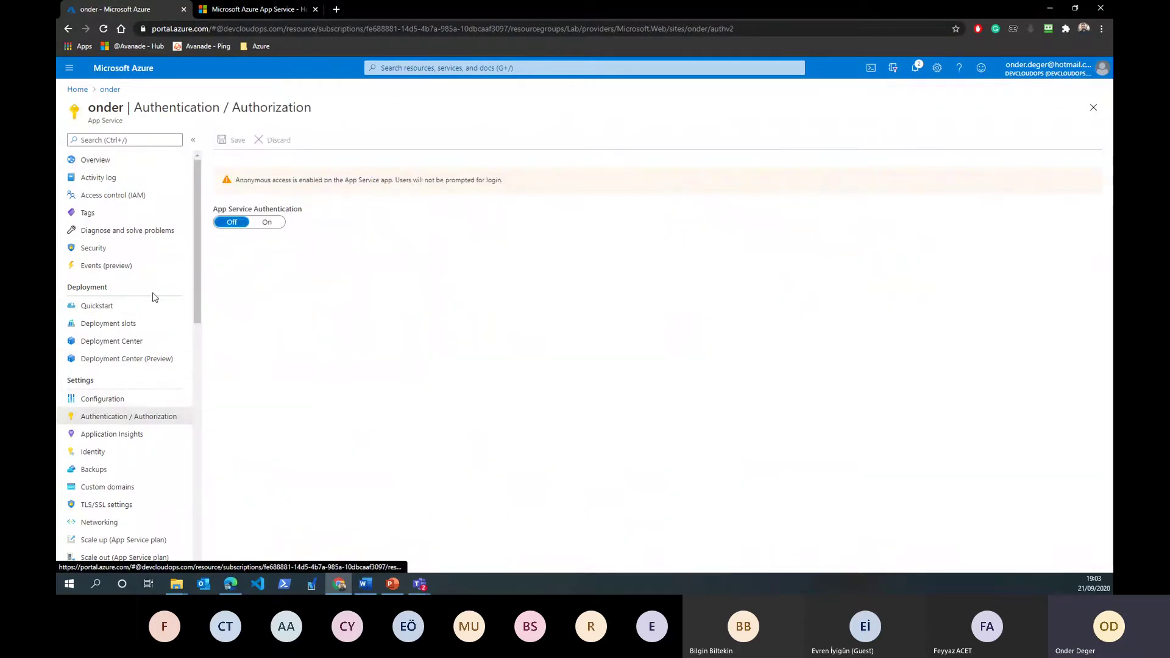
click(144, 309)
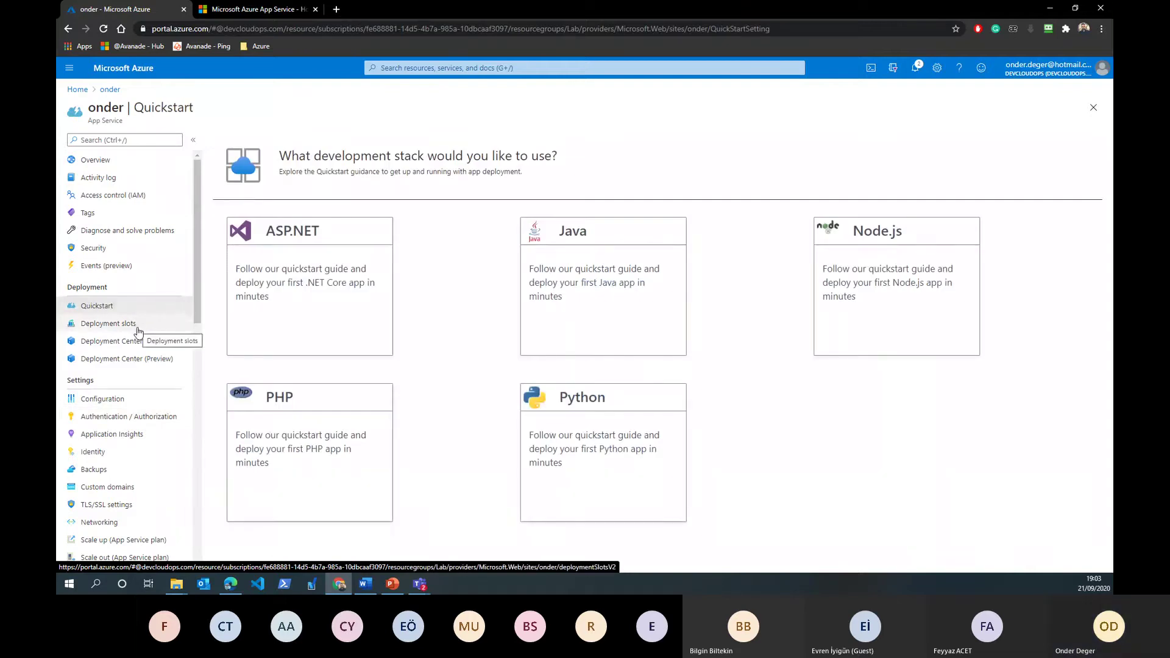
click(282, 308)
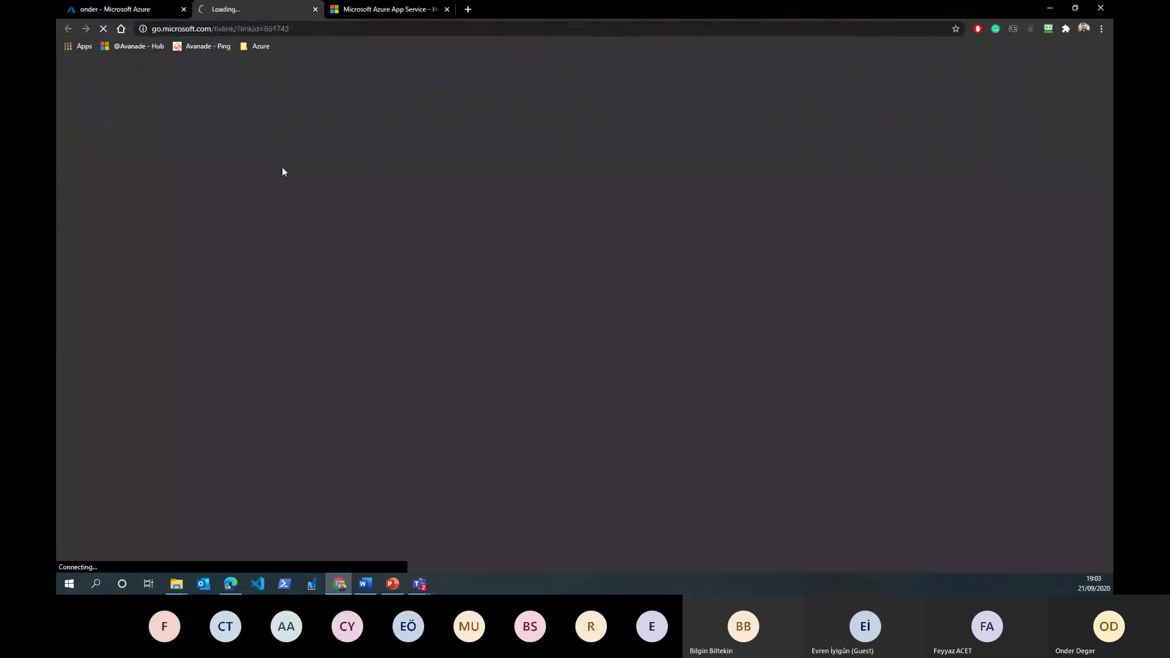
click(315, 9)
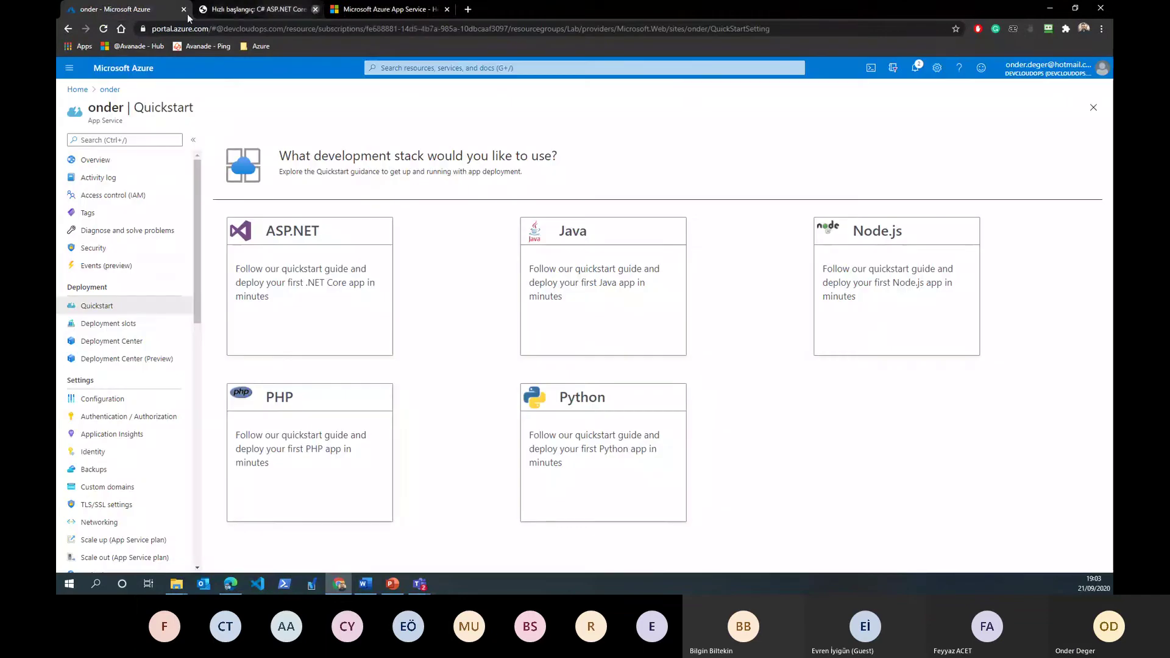
click(115, 328)
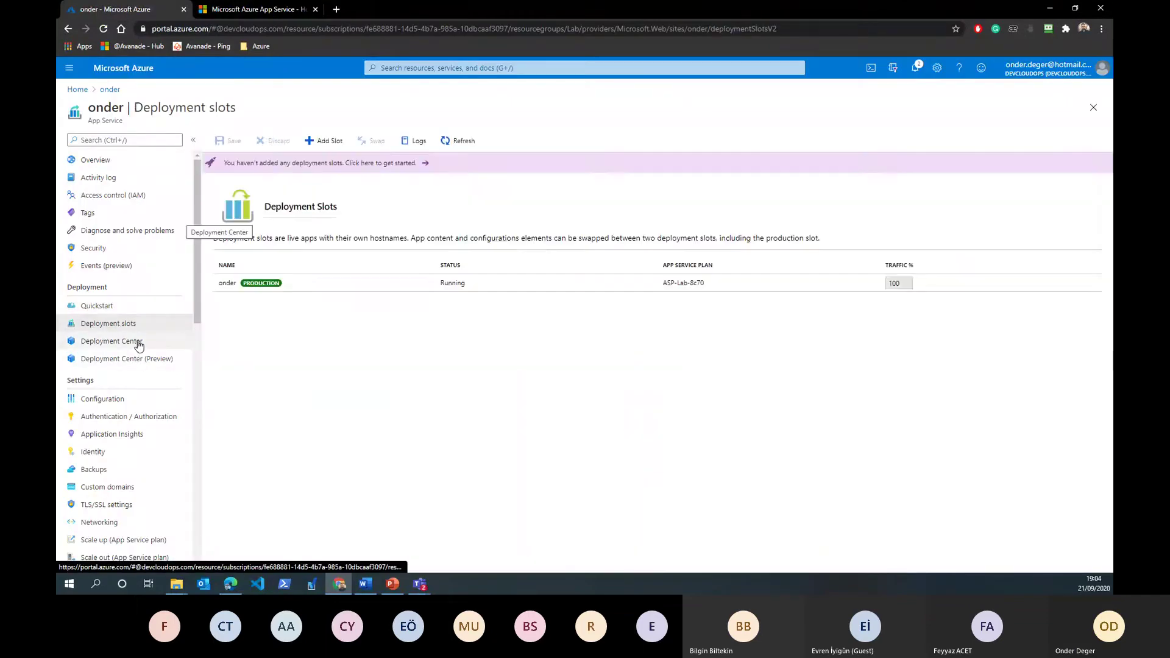
Choose FTP as the manual deployment source in Deployment Center and view the username in its app credentials.
click(139, 343)
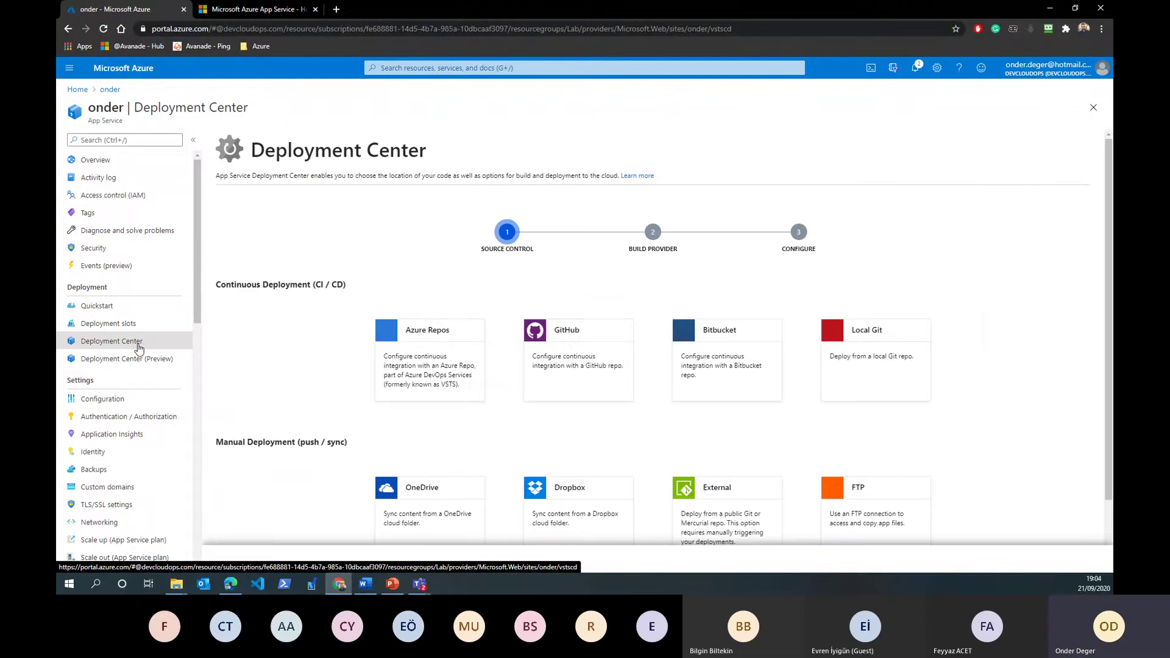
scroll(259, 341, down, 1)
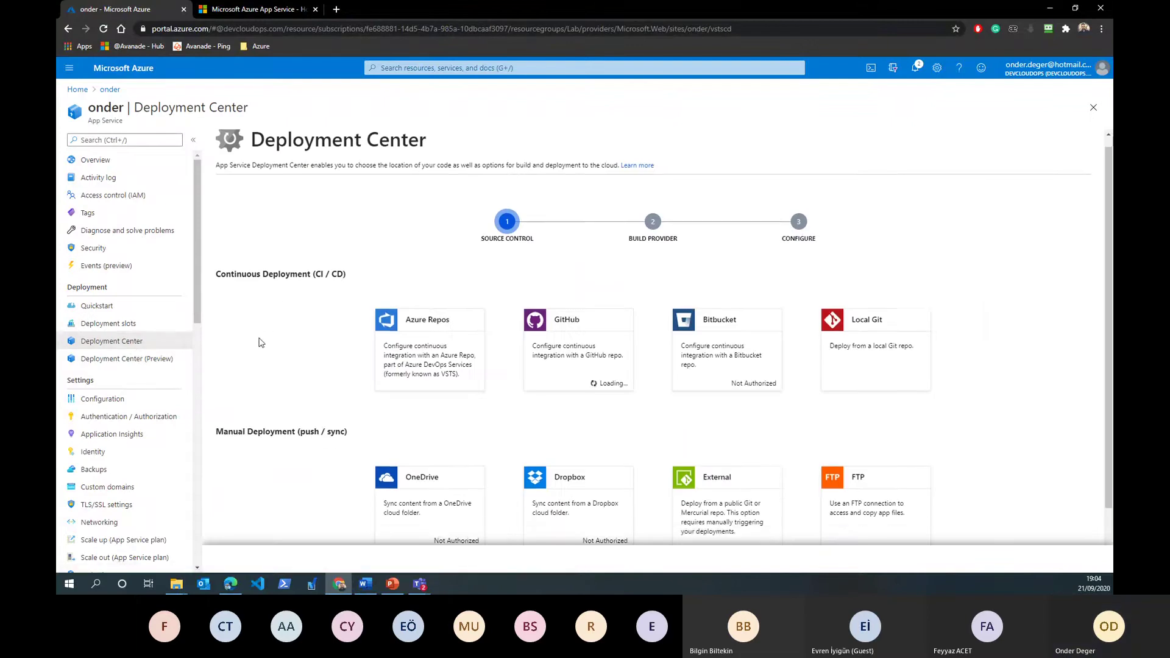
click(843, 430)
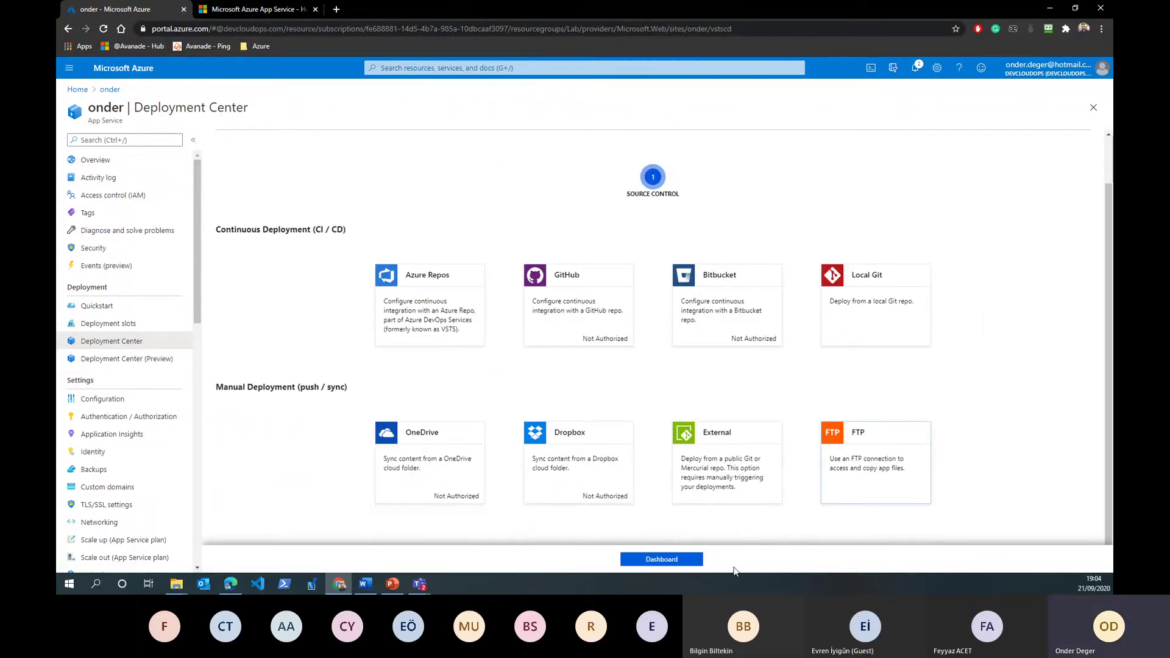
click(662, 559)
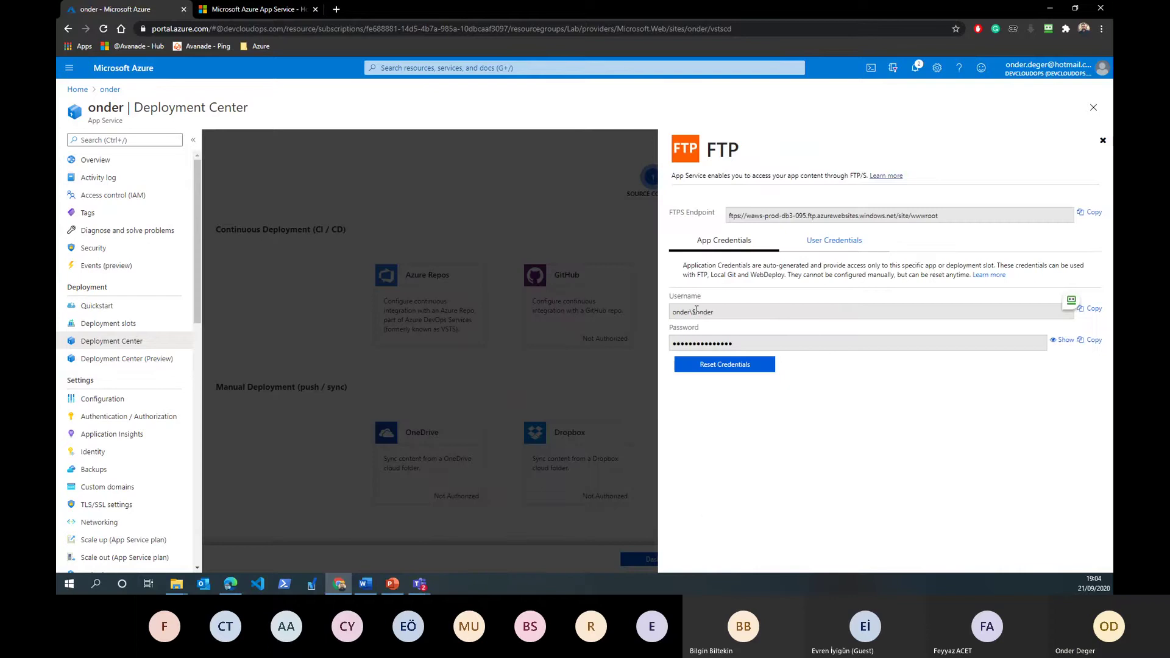
double_click(696, 310)
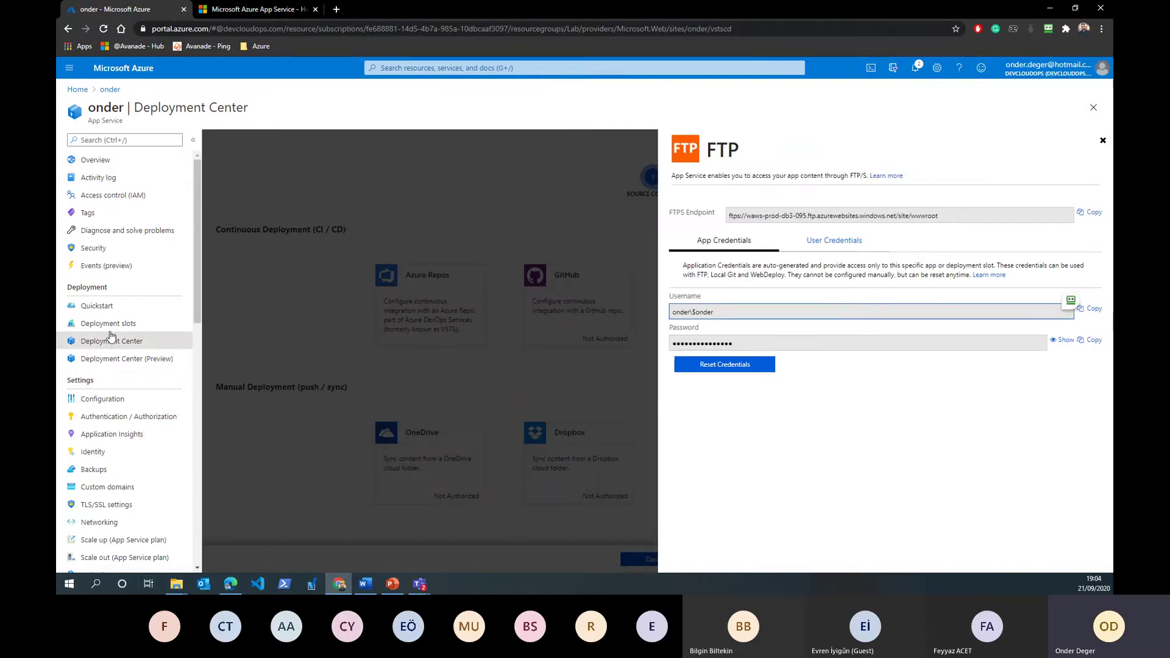
Leave the Deployment Center and open the App Service from the Lab resource group.
click(1093, 108)
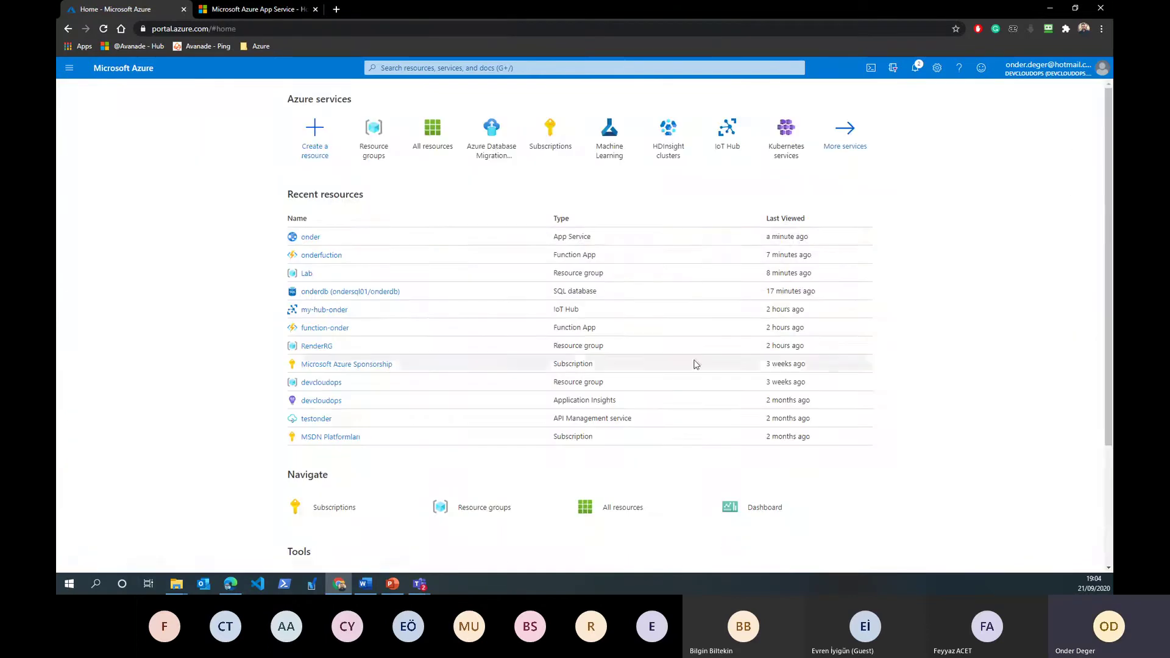
click(374, 149)
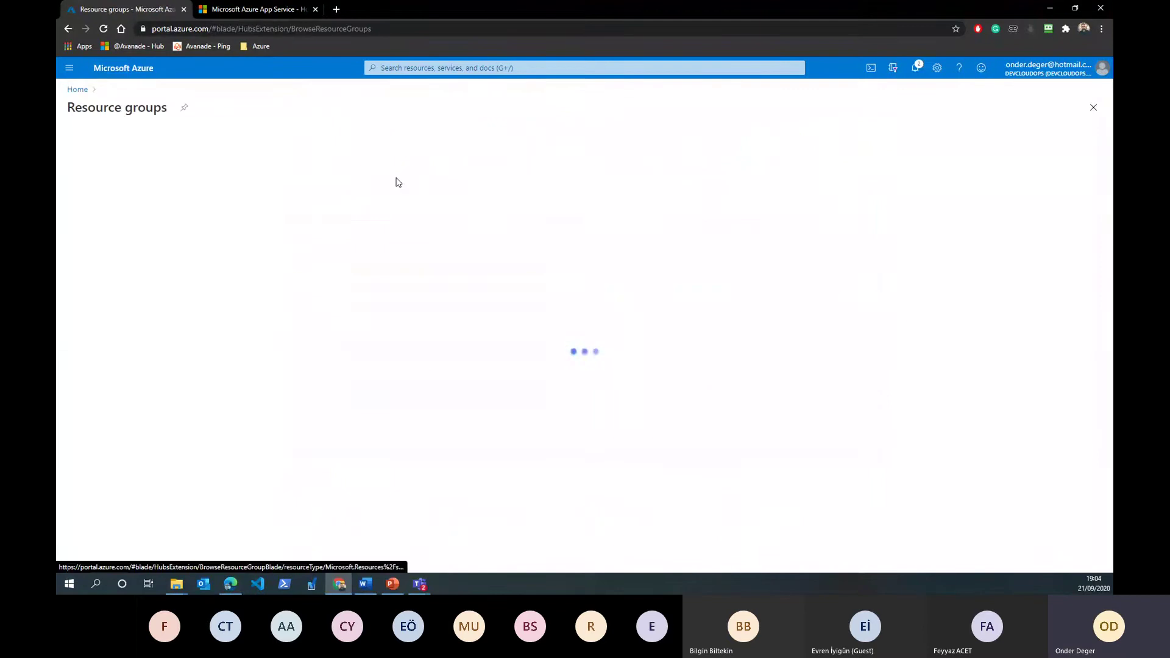
click(85, 280)
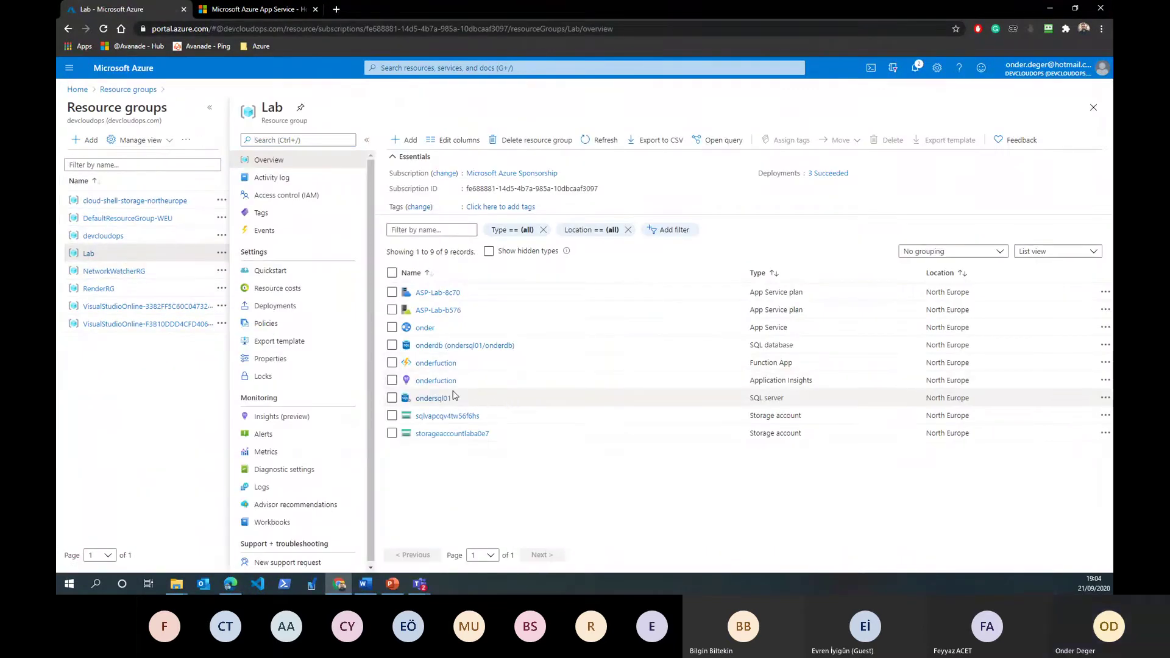
click(425, 328)
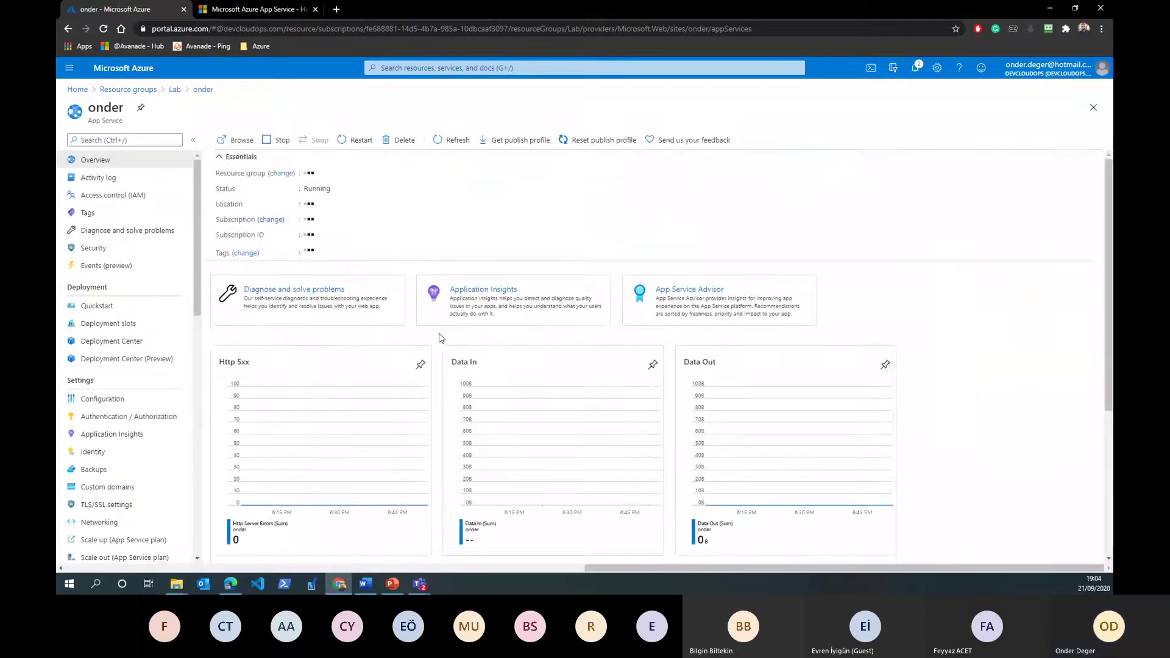
Open the FTP dashboard in the app's Deployment Center and review the FTPS endpoint and app credentials.
click(100, 341)
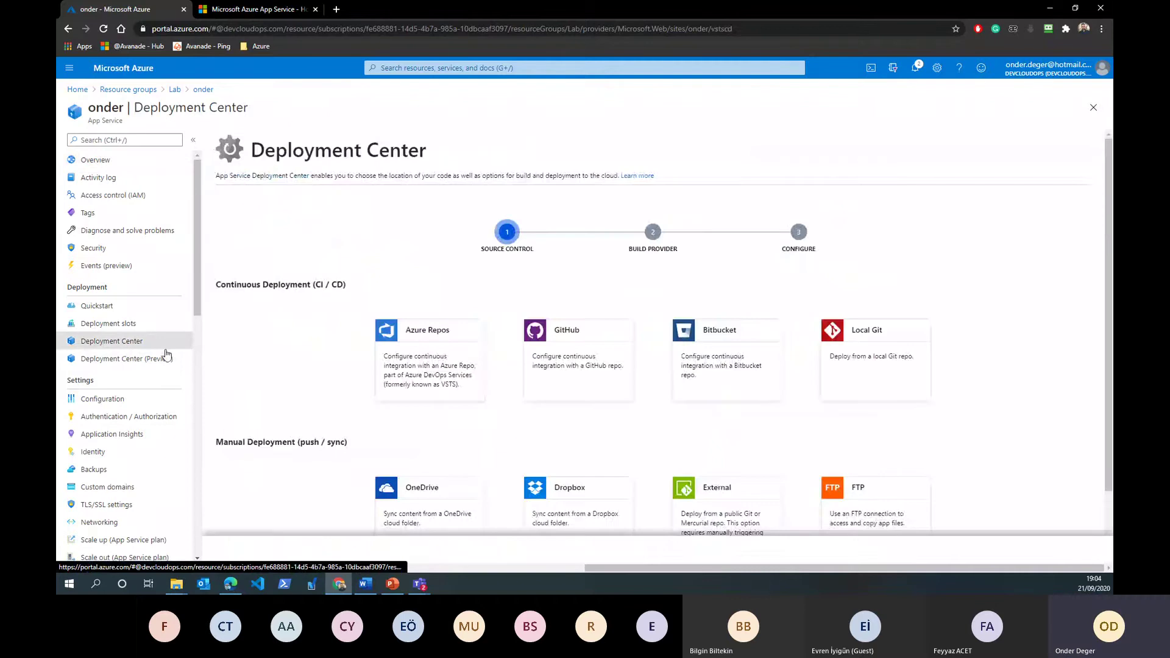
scroll(860, 487, down, 1)
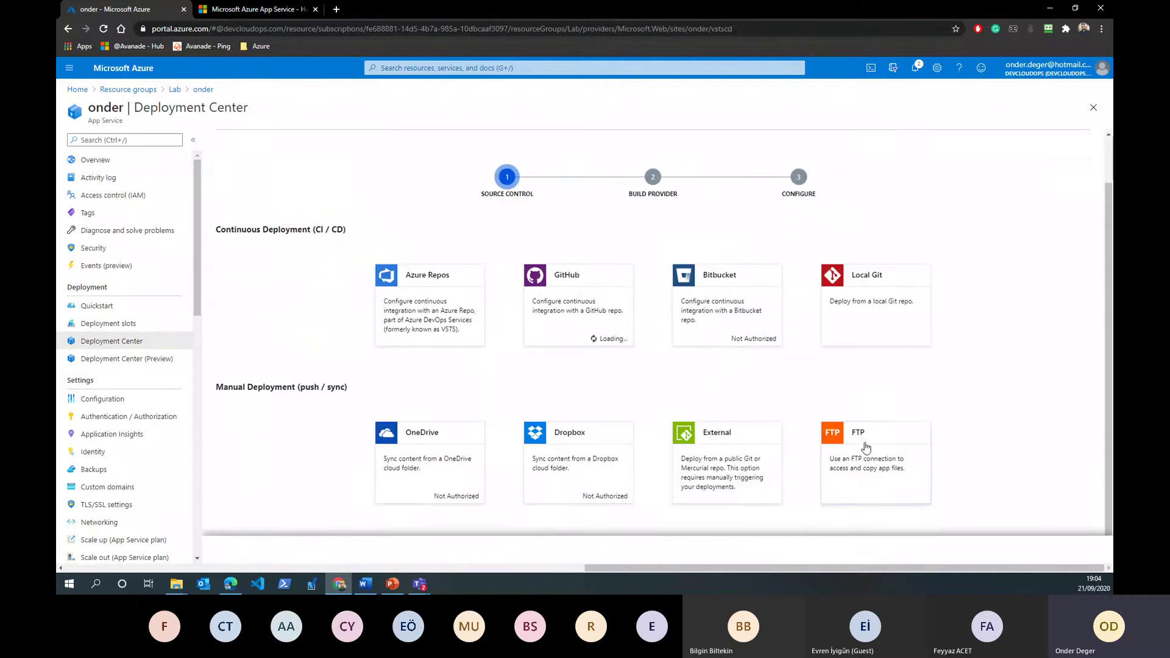
click(865, 450)
click(663, 551)
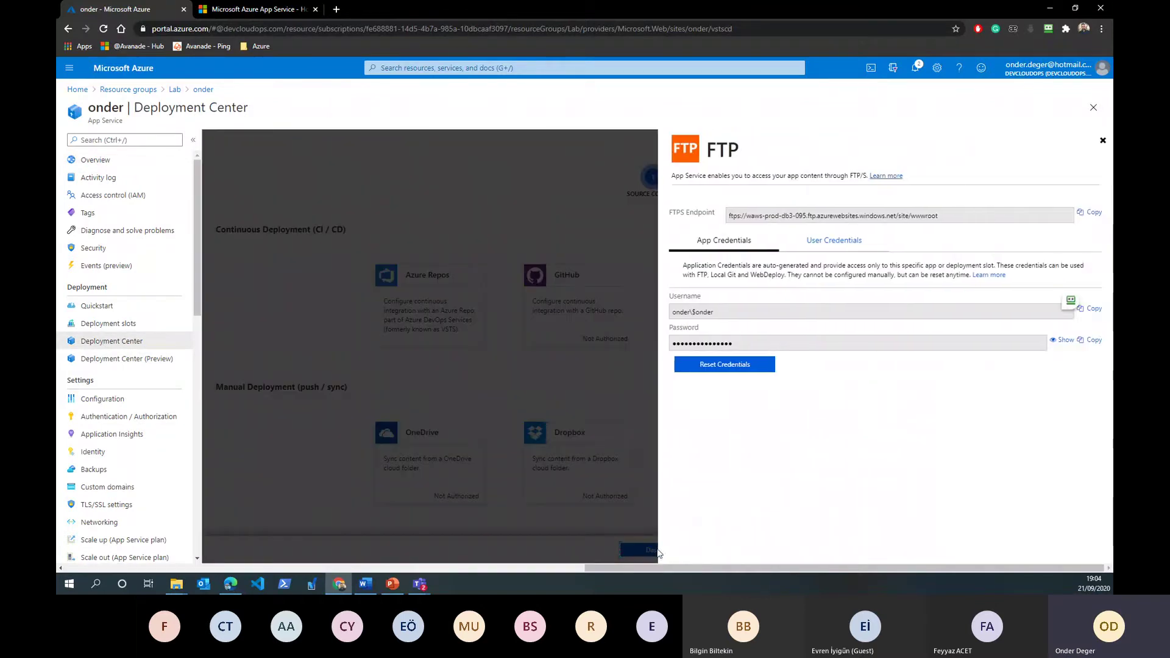
drag(728, 216, 939, 215)
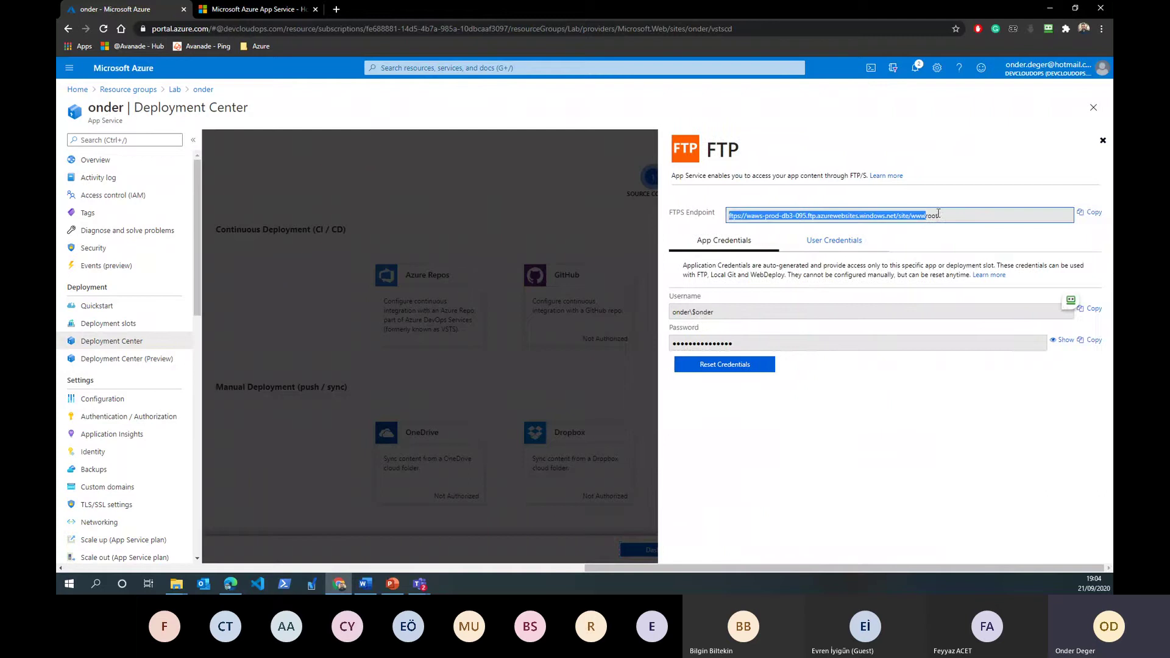
click(698, 312)
click(706, 343)
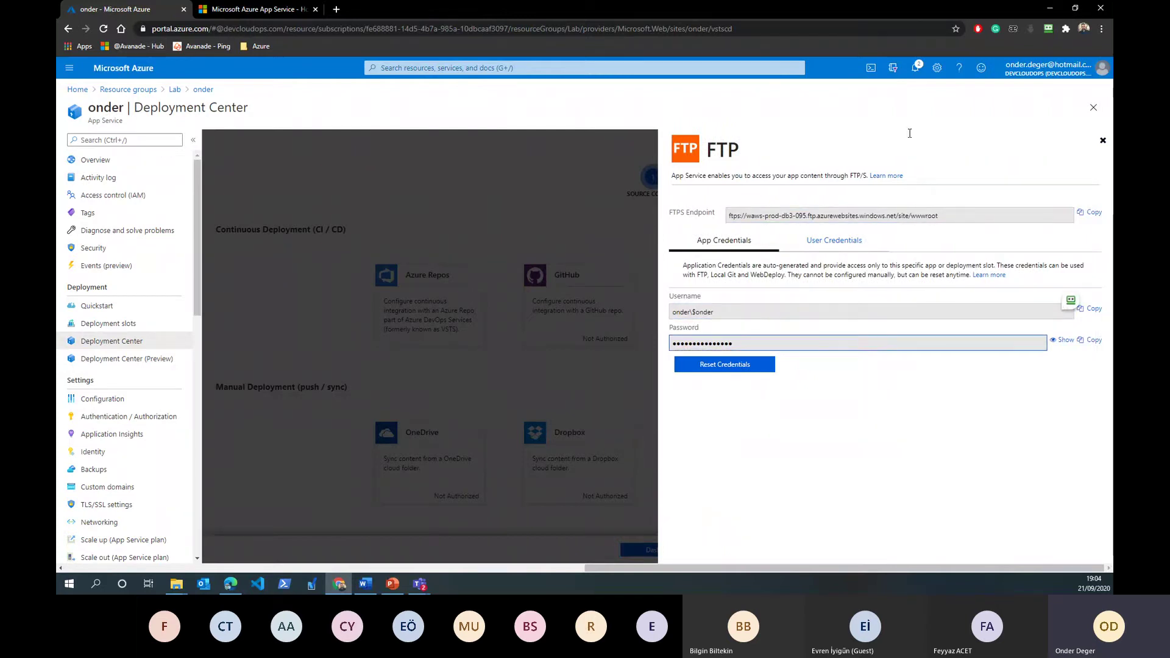
Return to the App Service through the Lab resource group and review its Backups and TLS/SSL settings.
click(1091, 109)
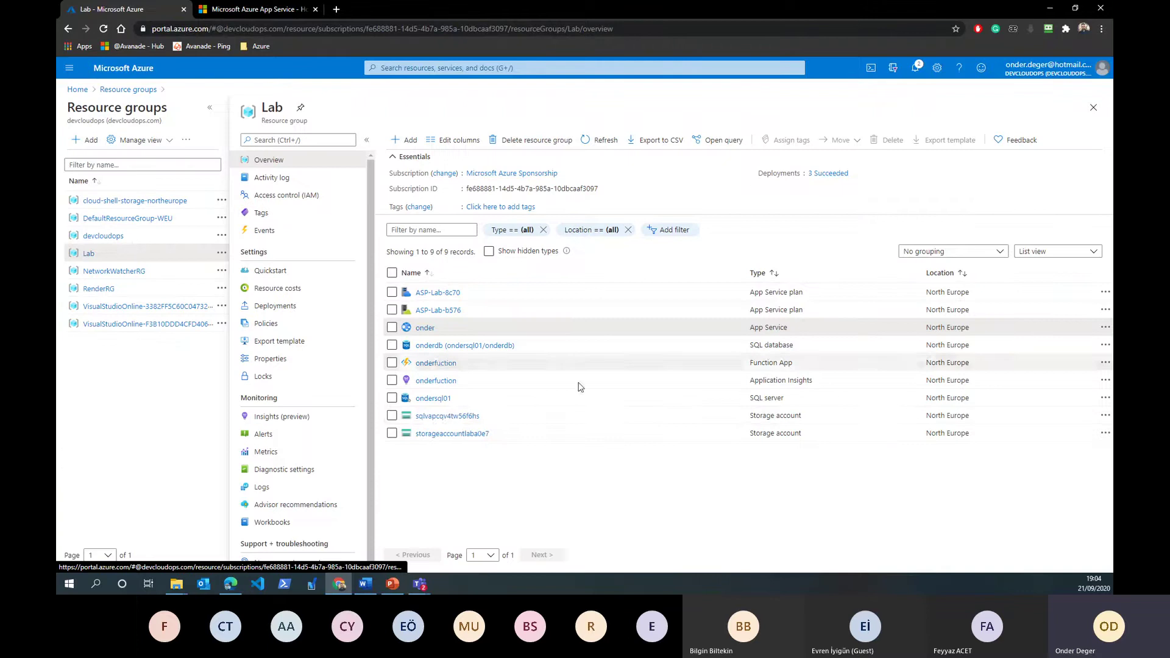
click(425, 327)
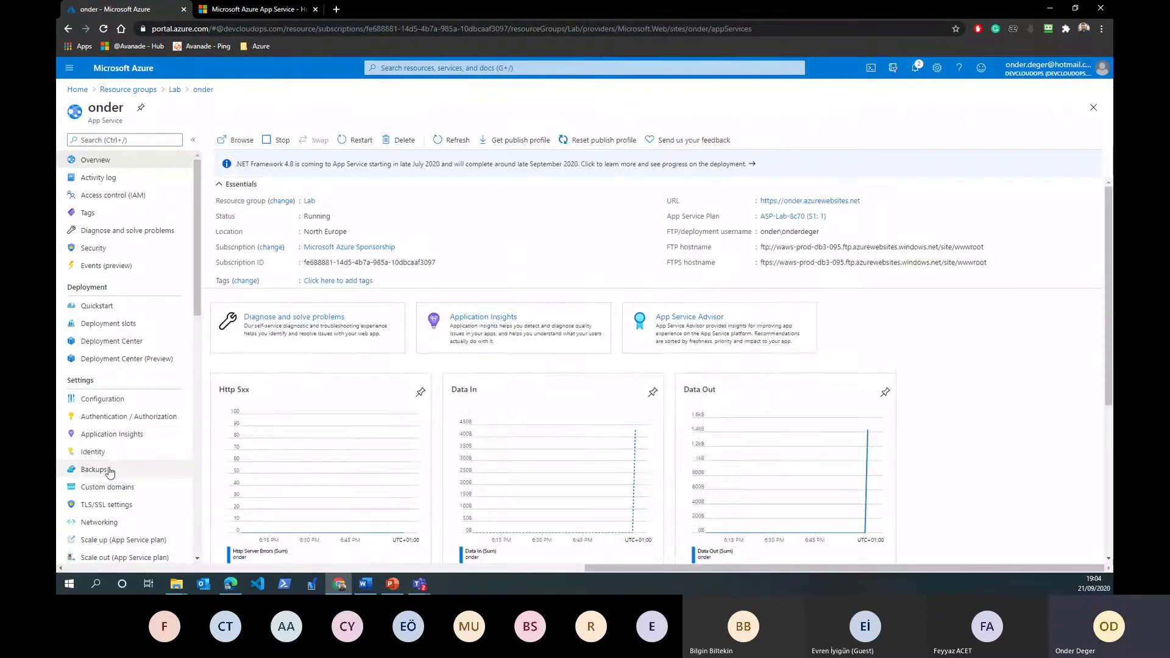
click(176, 469)
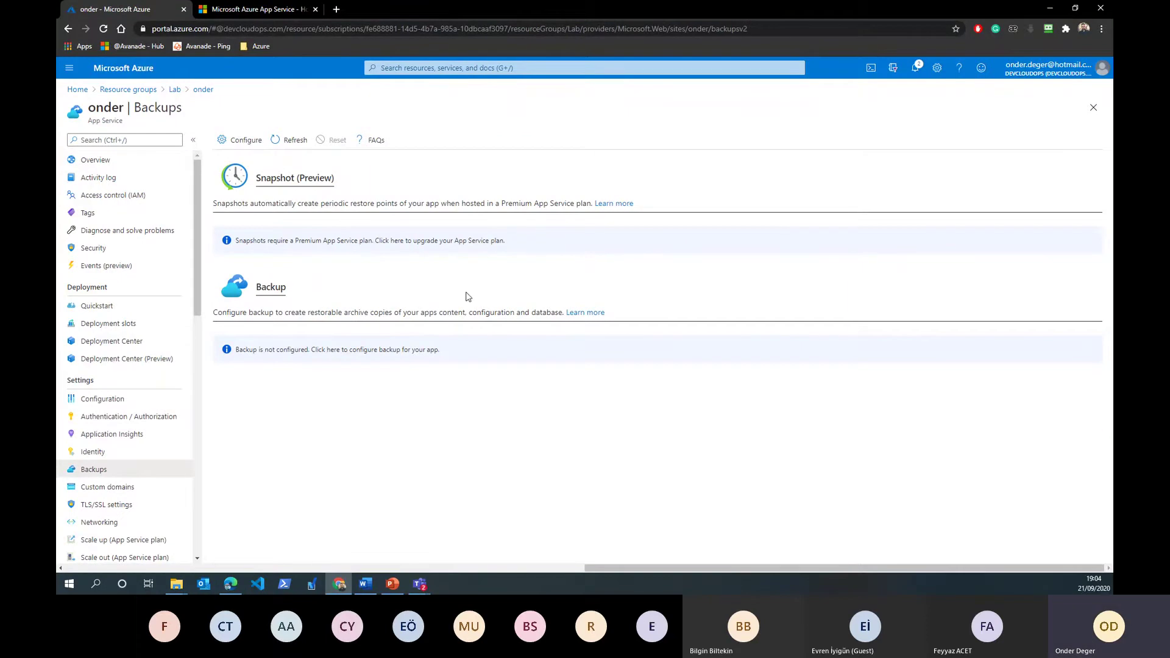
scroll(177, 403, down, 2)
click(107, 449)
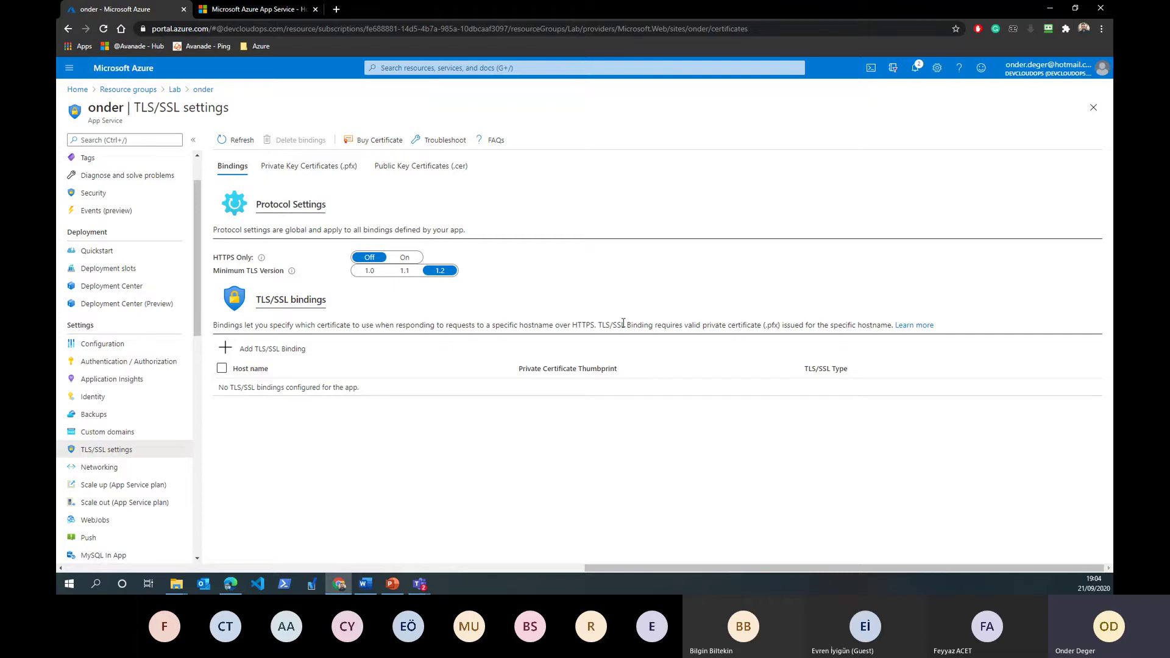
Review the app's custom domains settings, highlighting the assigned domain and the IP address.
click(107, 431)
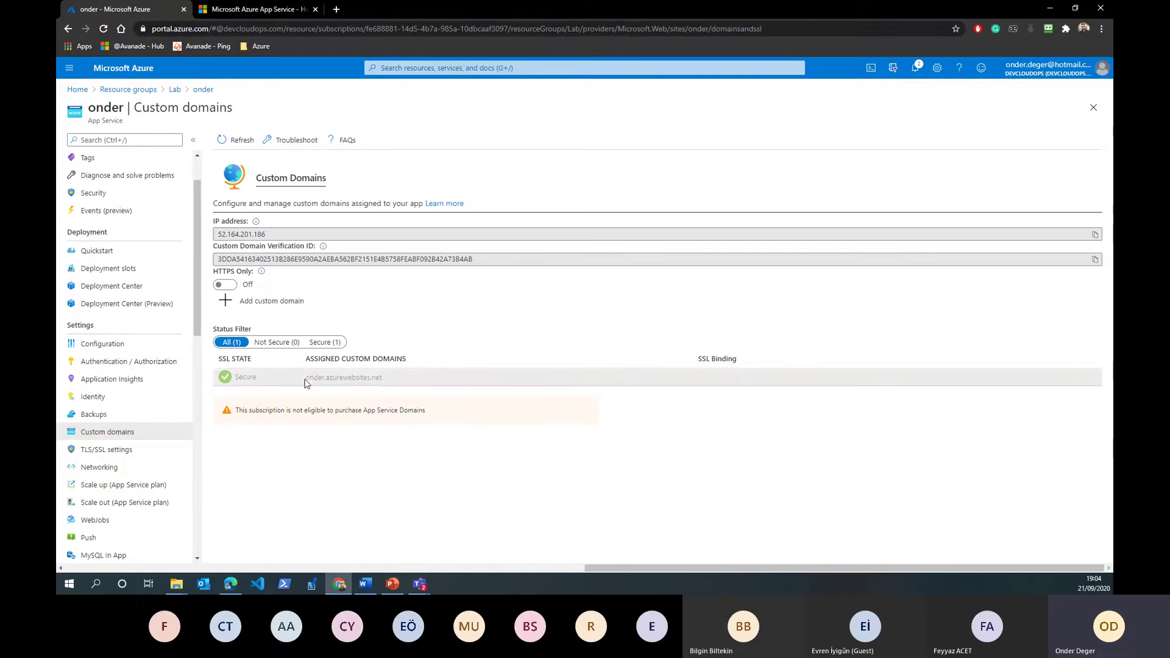
drag(306, 378, 383, 378)
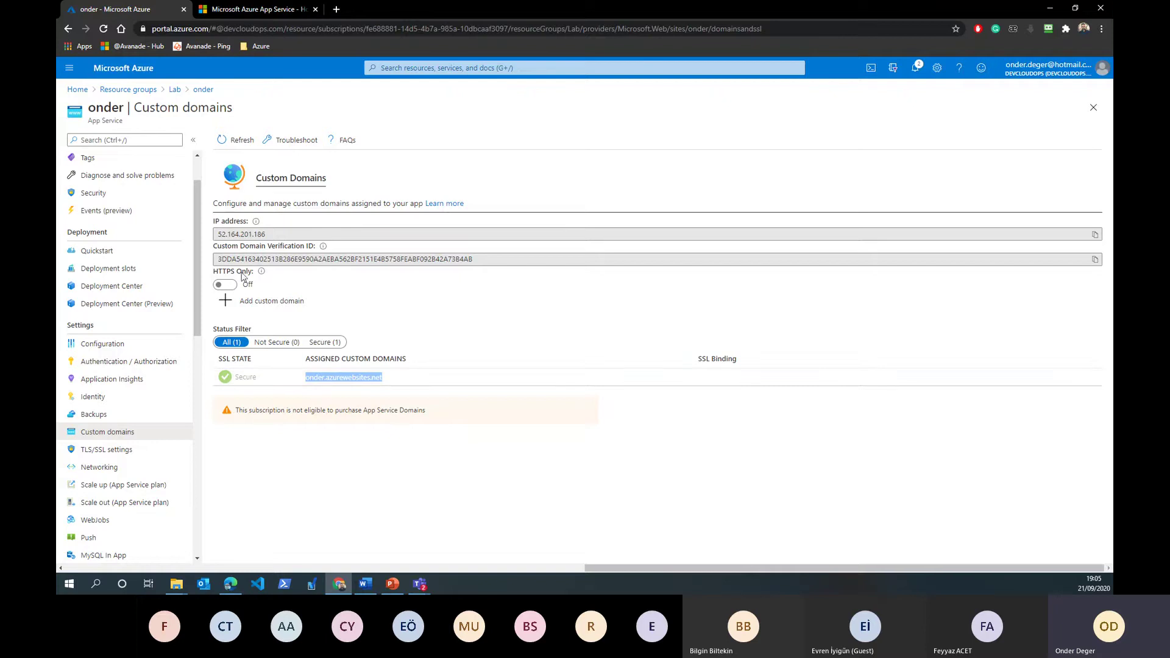
drag(232, 234, 382, 234)
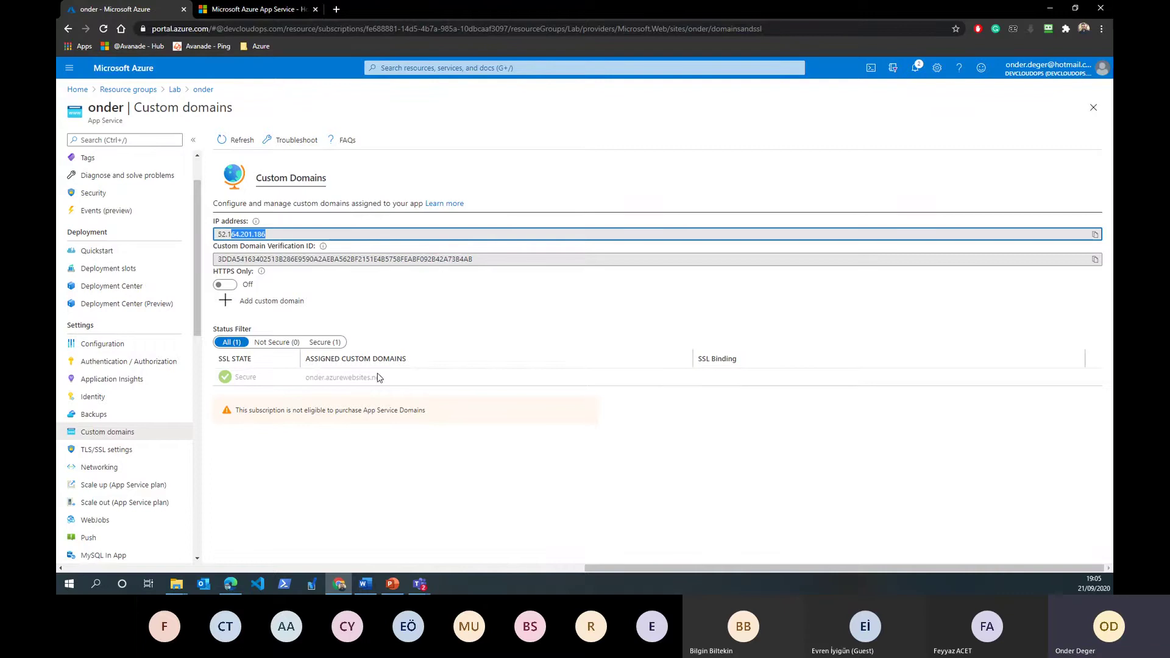
scroll(91, 443, down, 4)
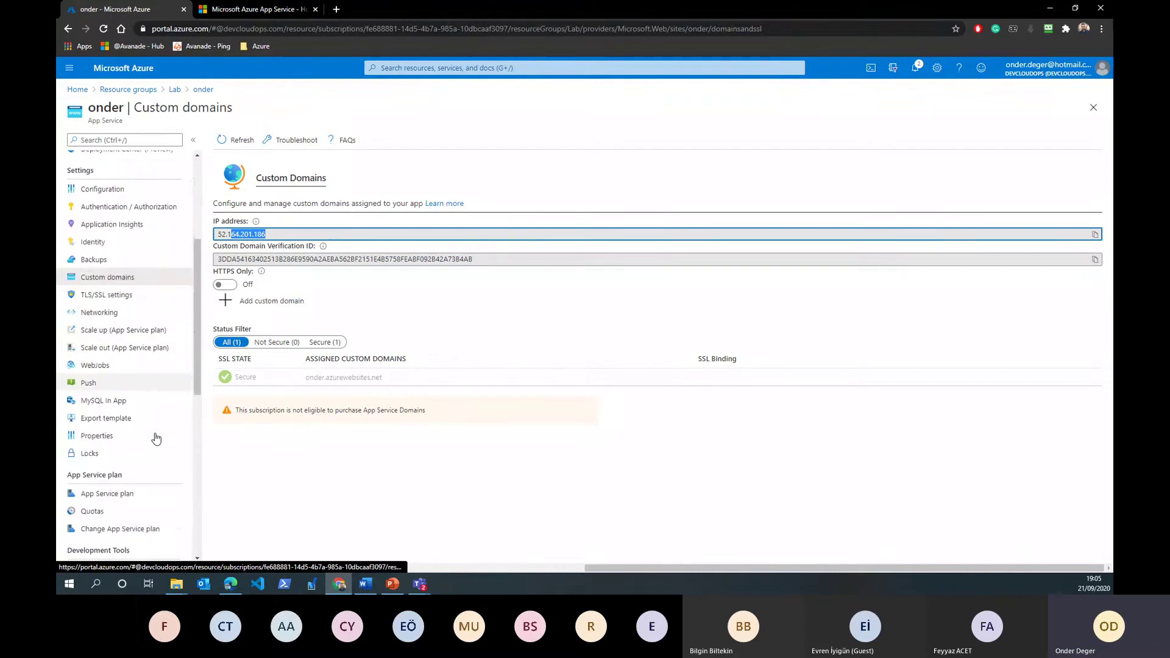
scroll(156, 438, down, 2)
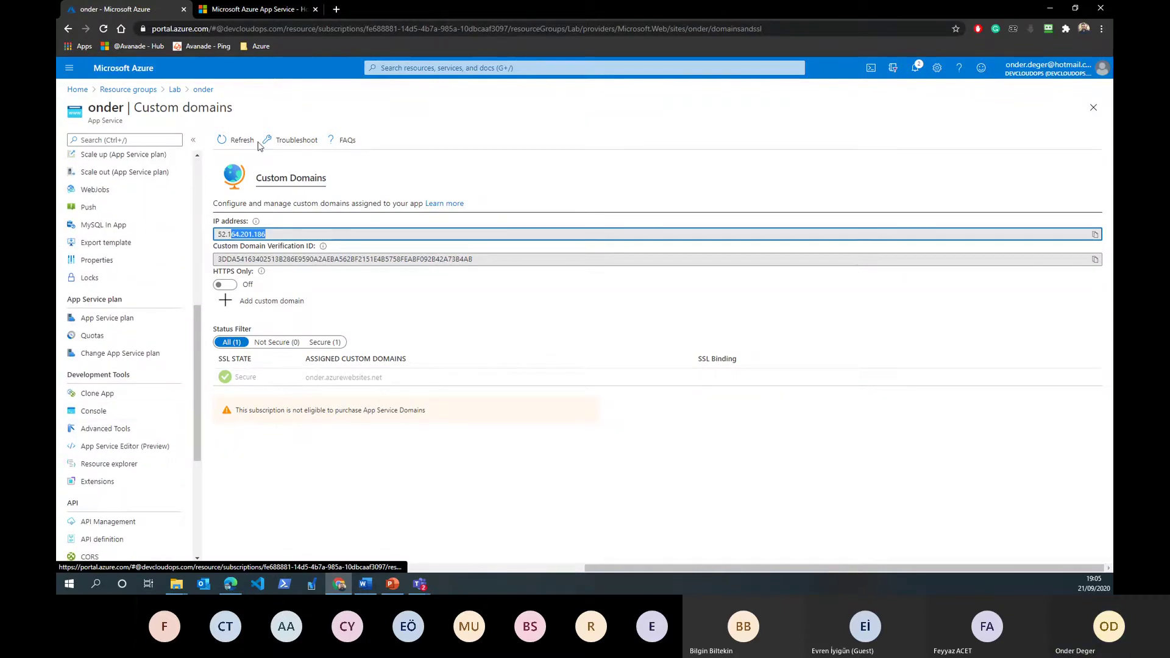
Reopen the App Service from the Lab resource group and view its Scale up pricing tiers.
click(176, 90)
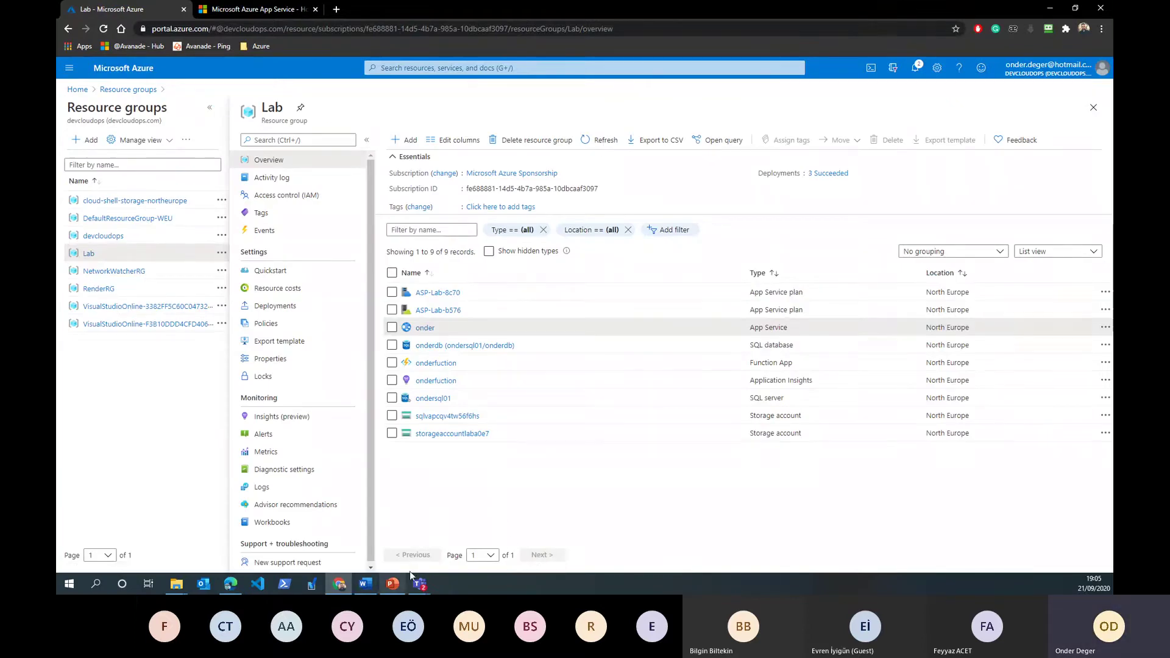
click(421, 329)
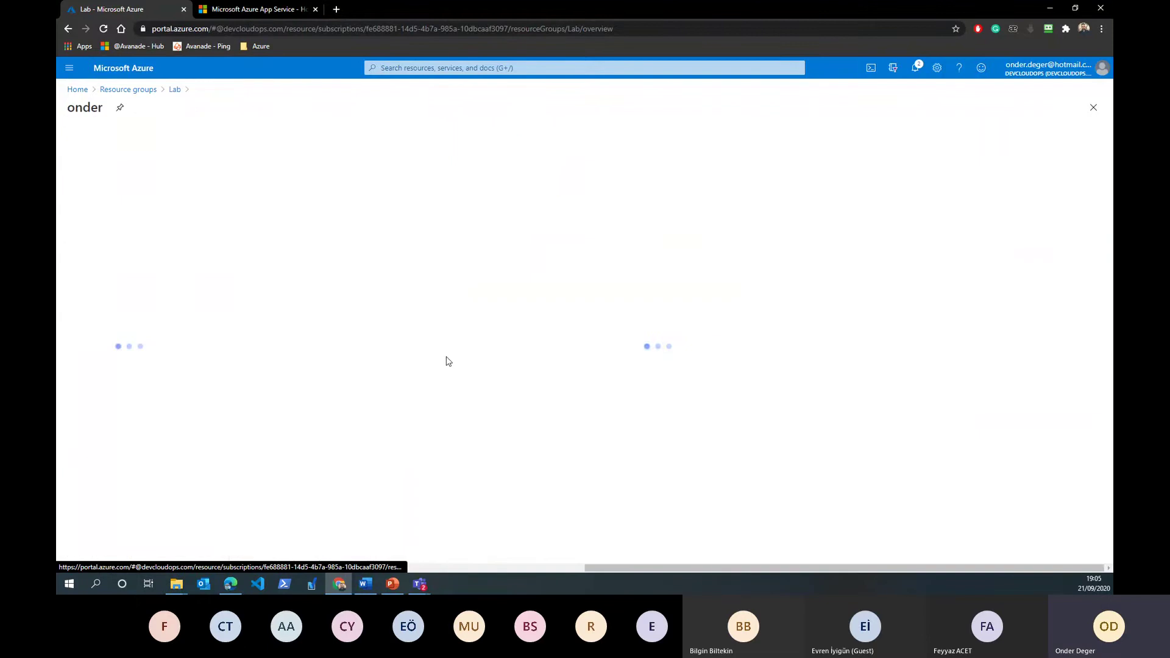
scroll(151, 392, down, 5)
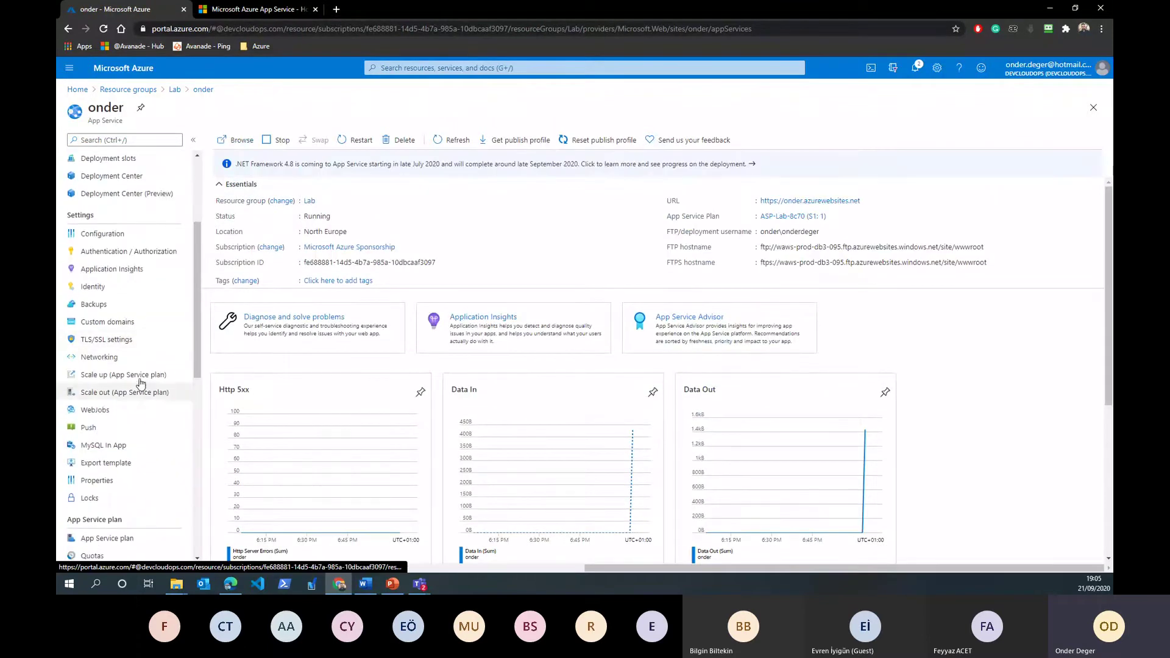
click(124, 359)
click(138, 376)
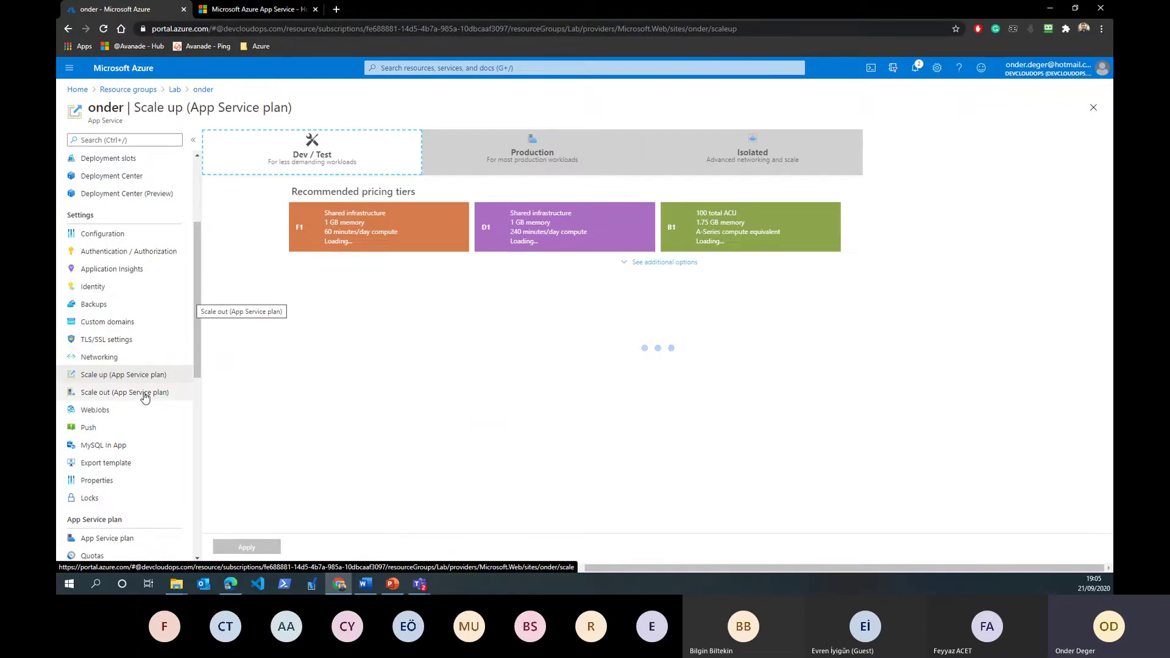
Compare the App Service plan's Scale out options with its Scale up Production pricing tiers, finishing on Scale out.
click(144, 395)
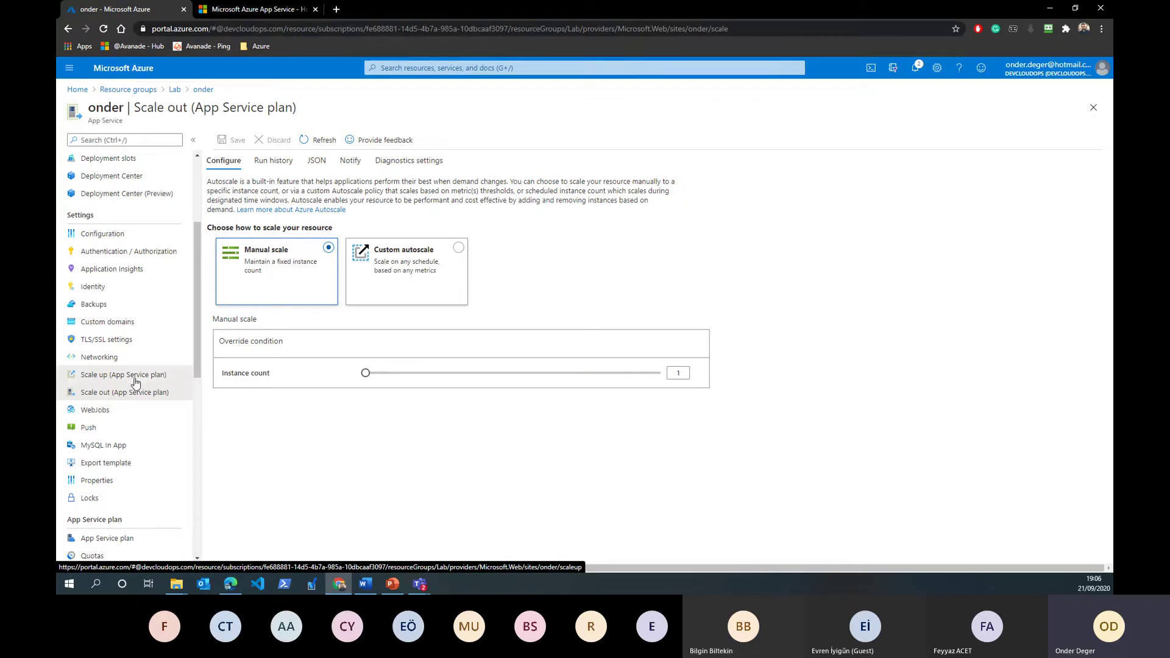
click(140, 378)
click(134, 392)
click(115, 375)
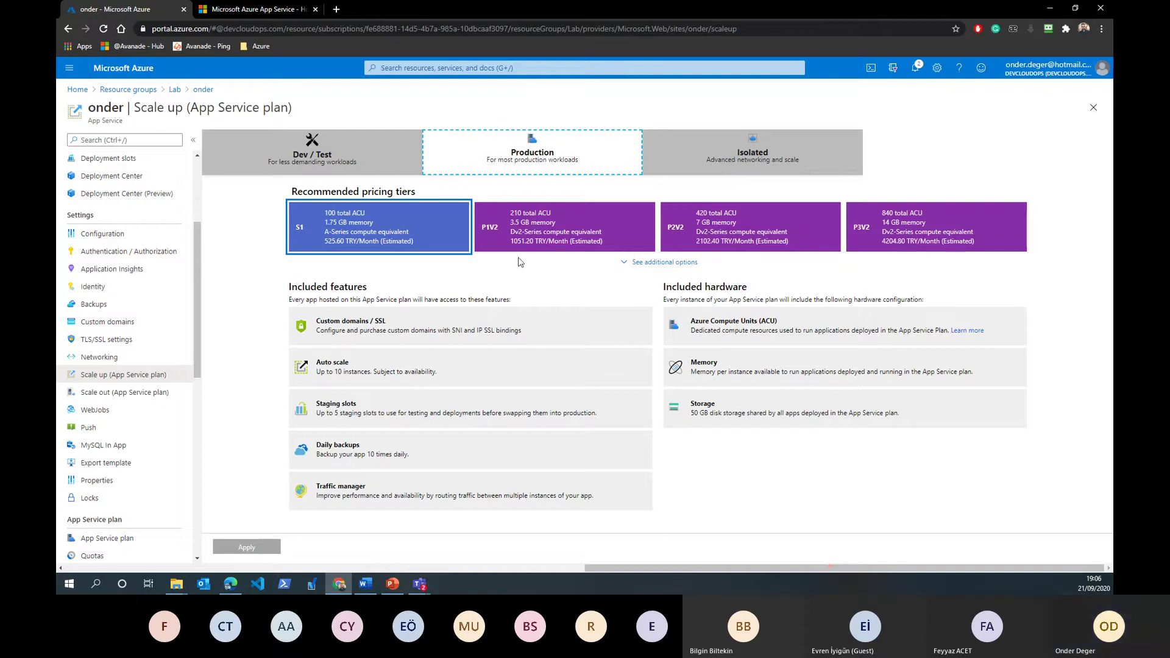
click(171, 392)
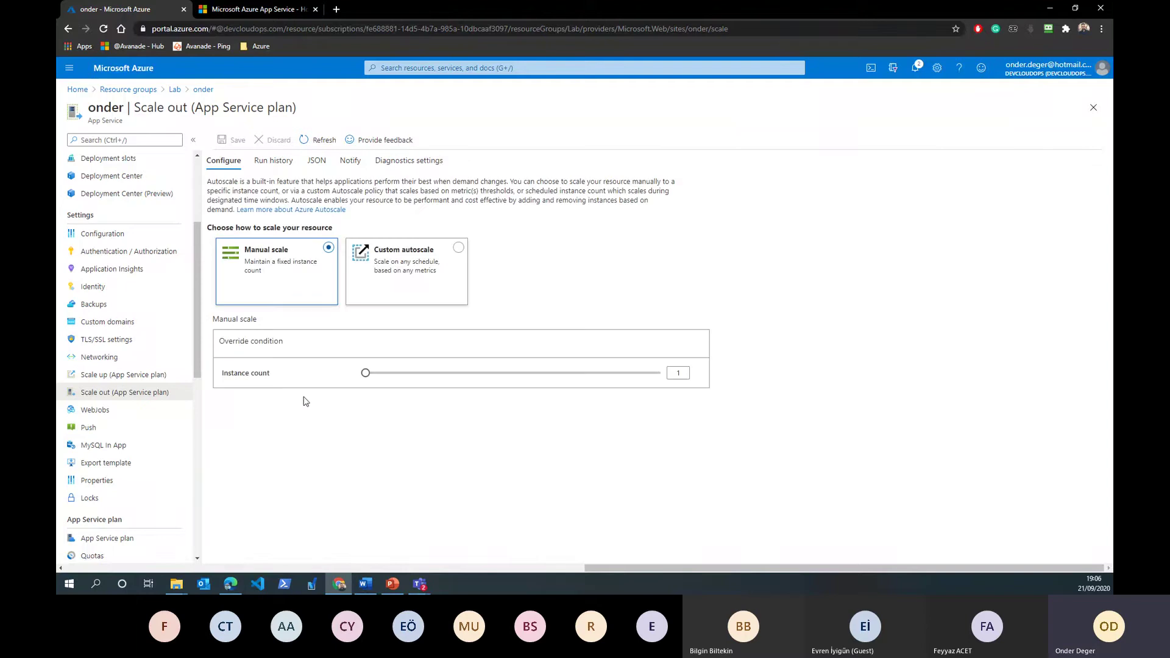
Choose Custom autoscale for the App Service plan and set the default condition's scale mode to Scale based on a metric.
mouse_move(365, 373)
mouse_down()
mouse_move(666, 375)
mouse_move(349, 372)
mouse_up()
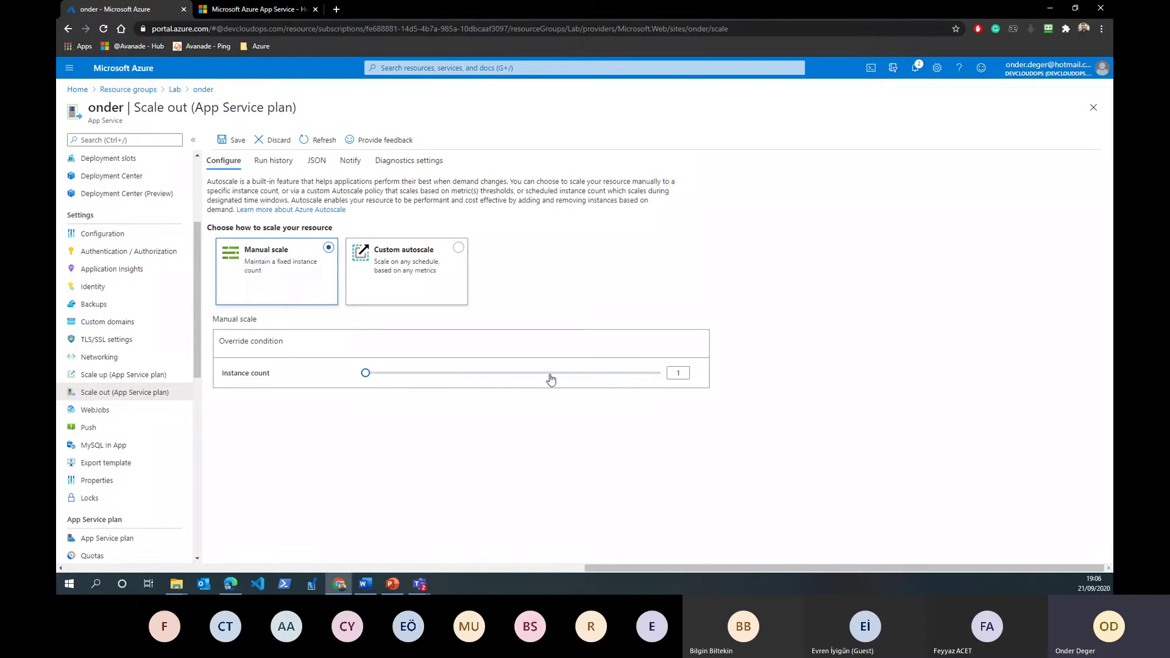
click(448, 298)
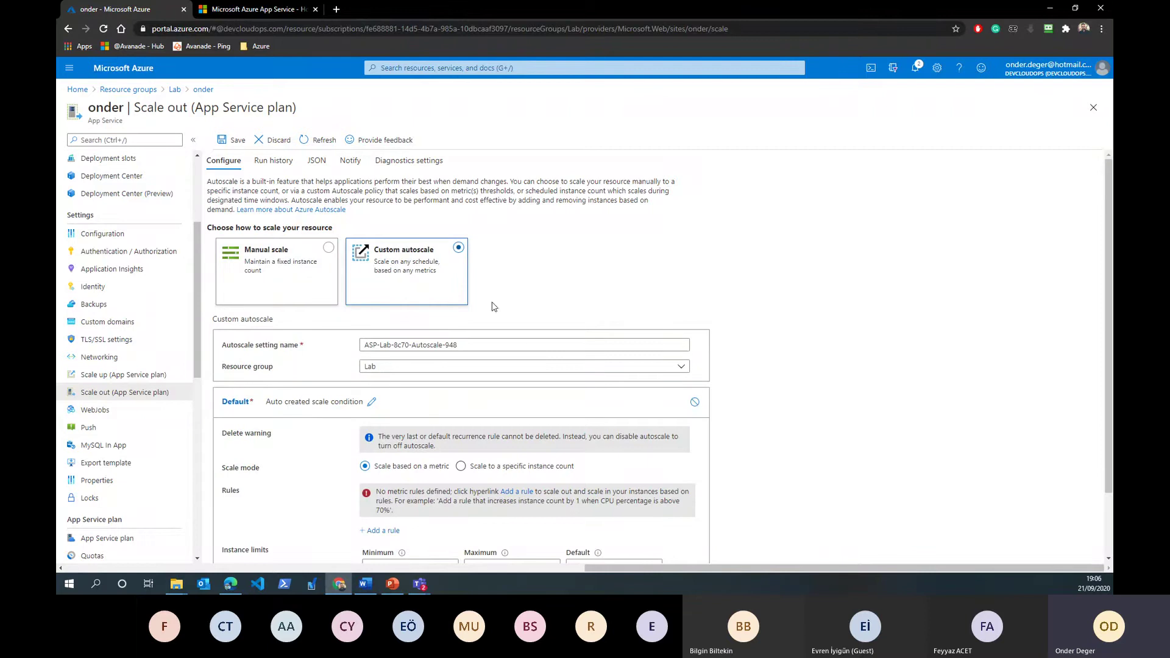
scroll(527, 332, down, 2)
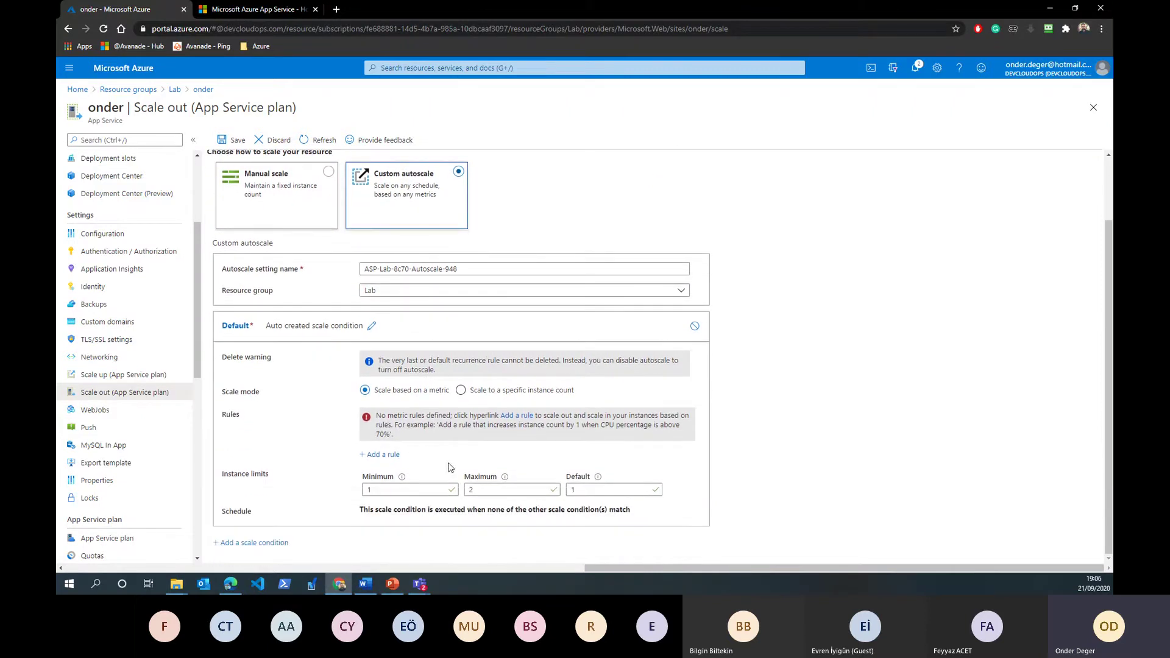
click(462, 391)
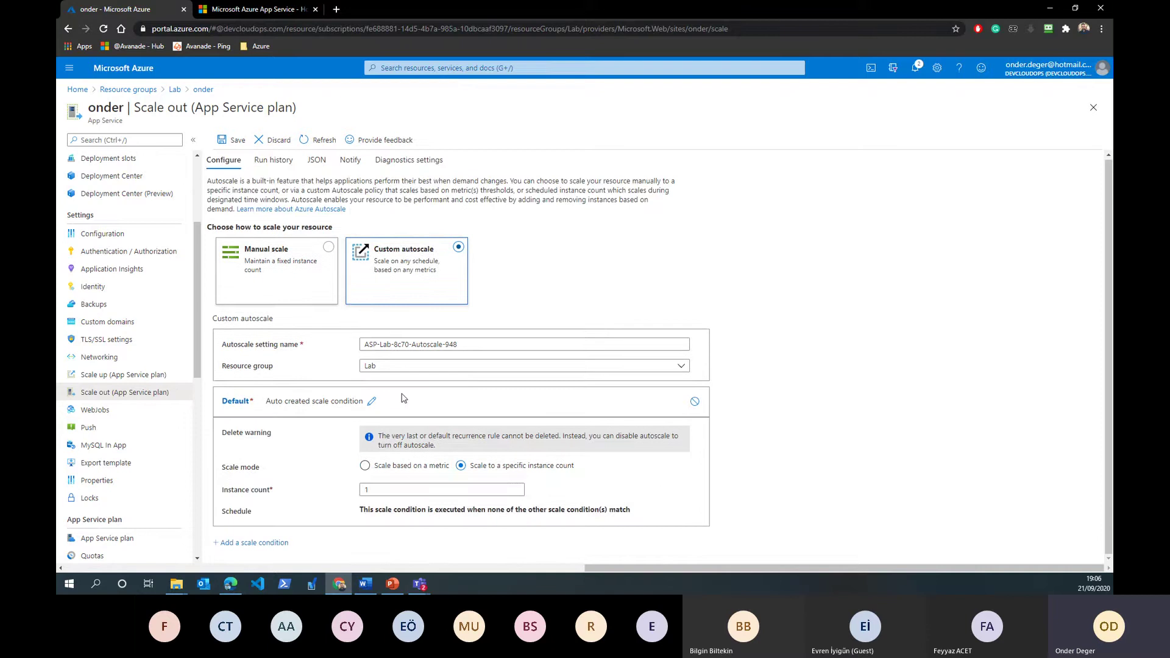
click(366, 466)
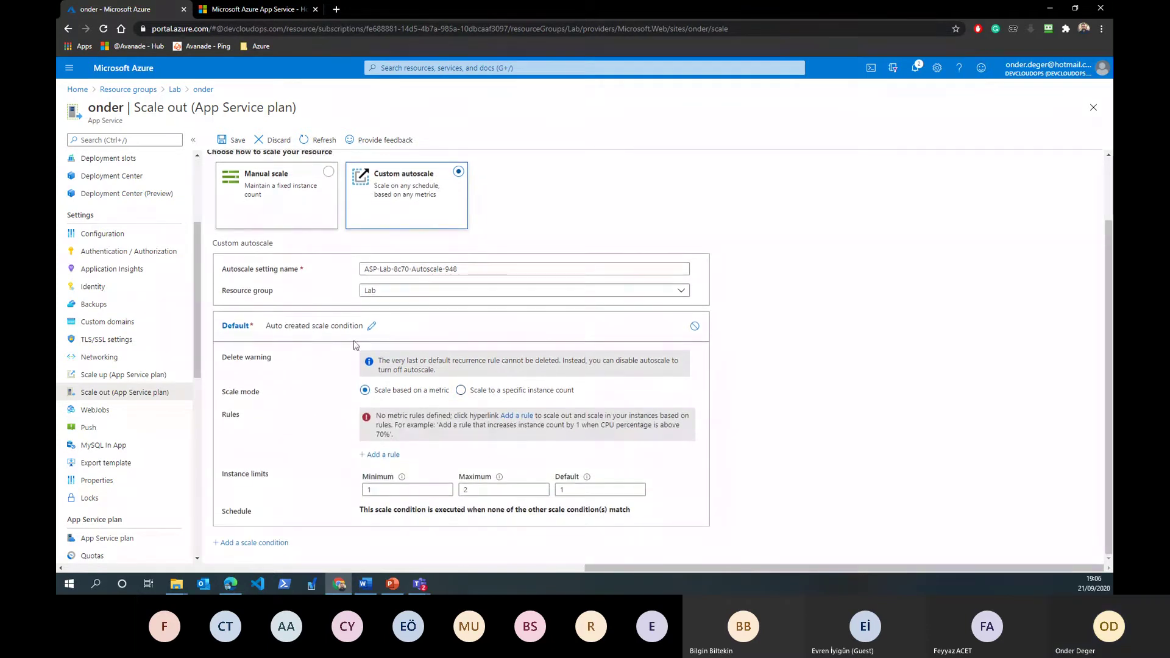
Open a new scale rule and examine its time aggregation, resource type and metric source options, keeping the current resource.
click(390, 456)
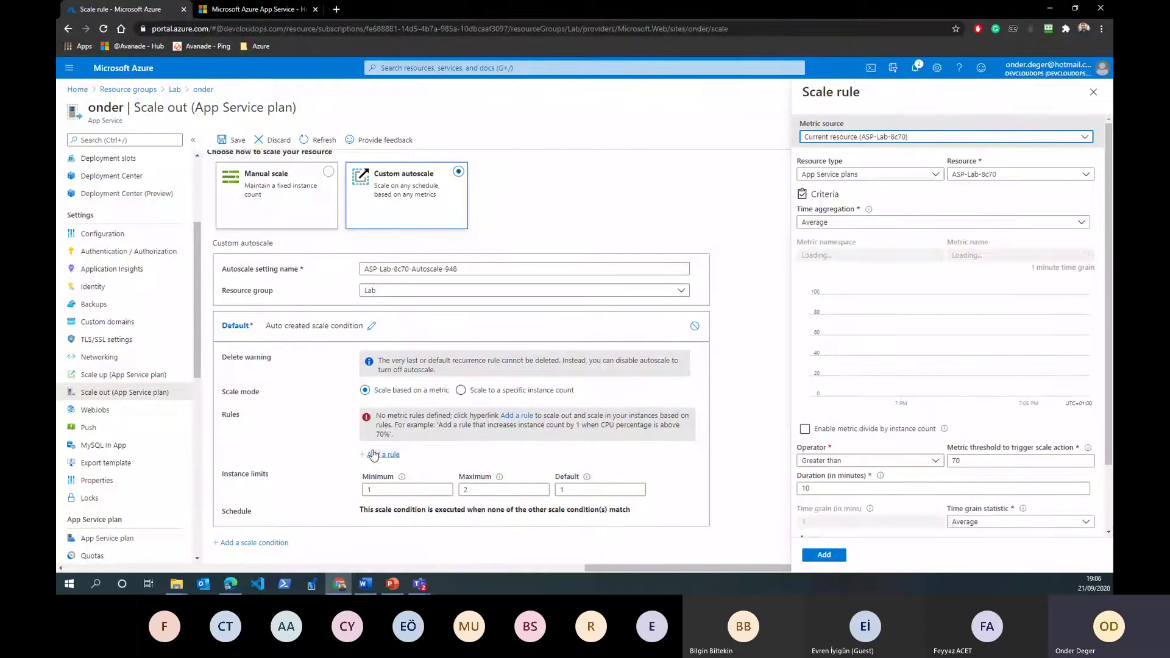
click(919, 225)
click(910, 224)
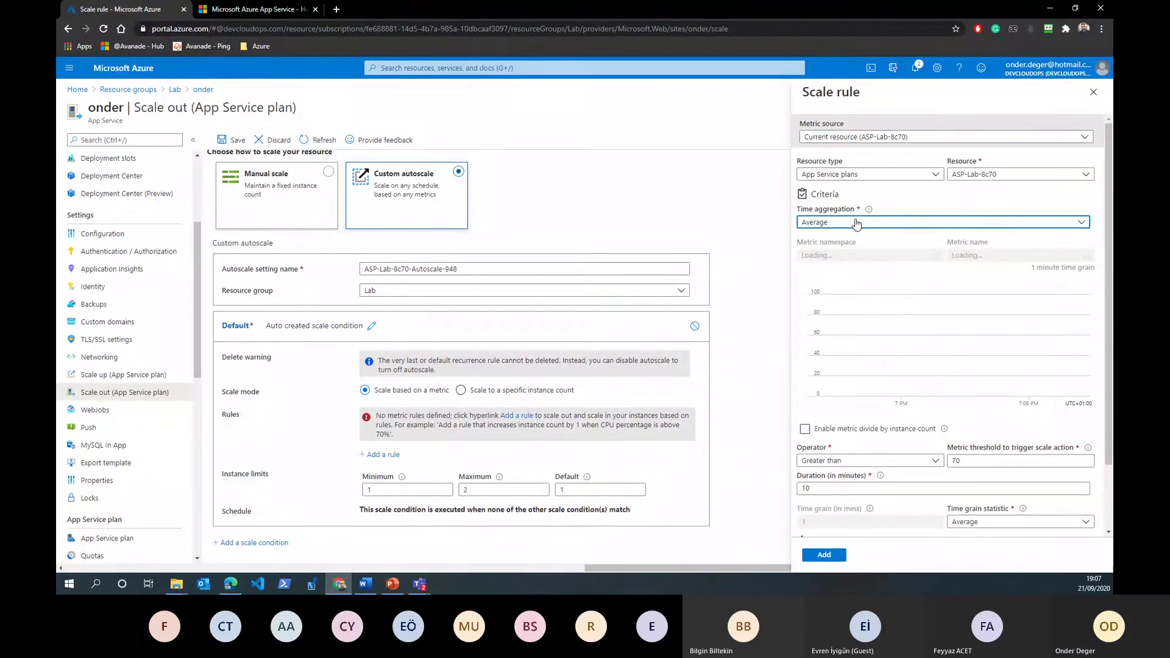
click(895, 175)
click(895, 176)
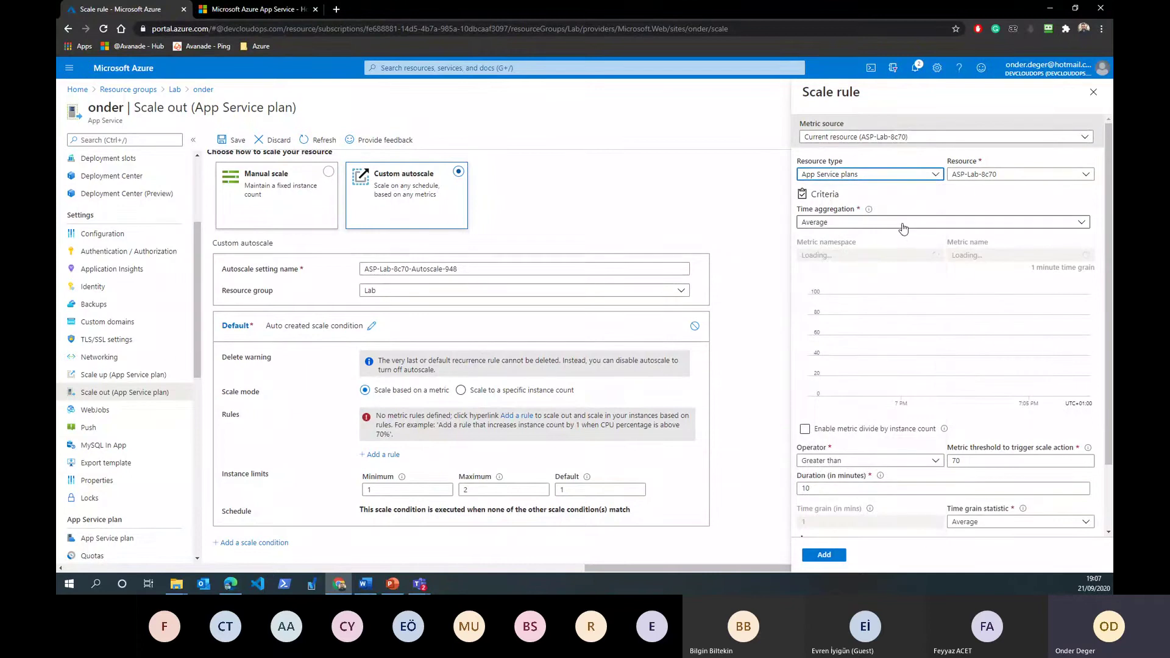
click(908, 139)
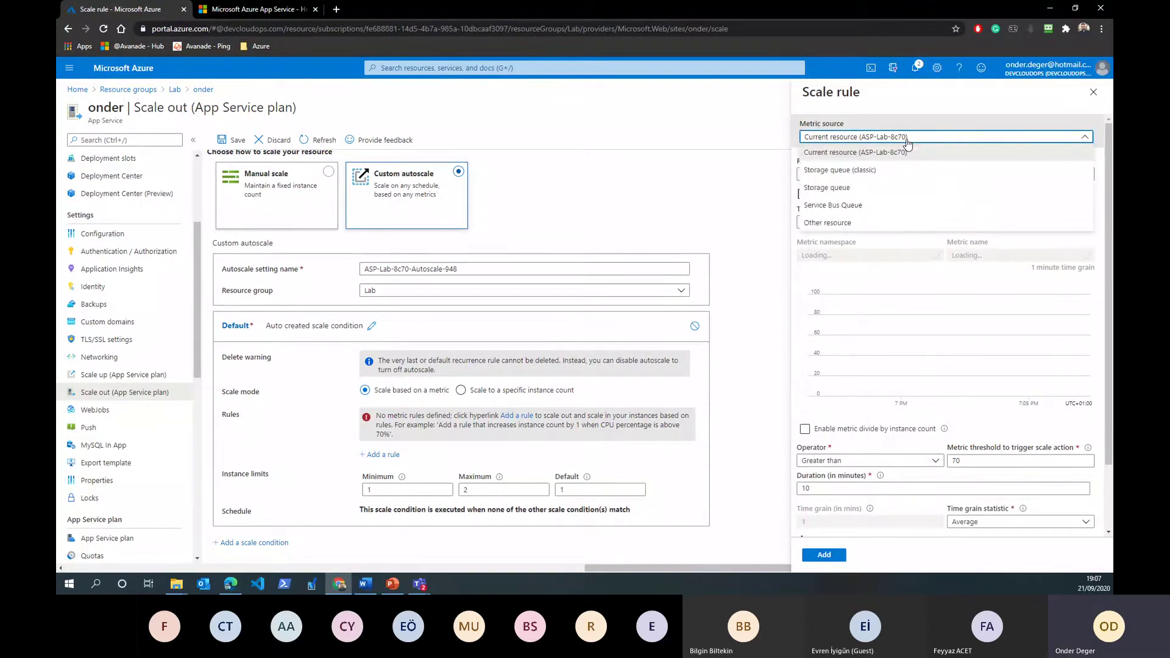
click(907, 142)
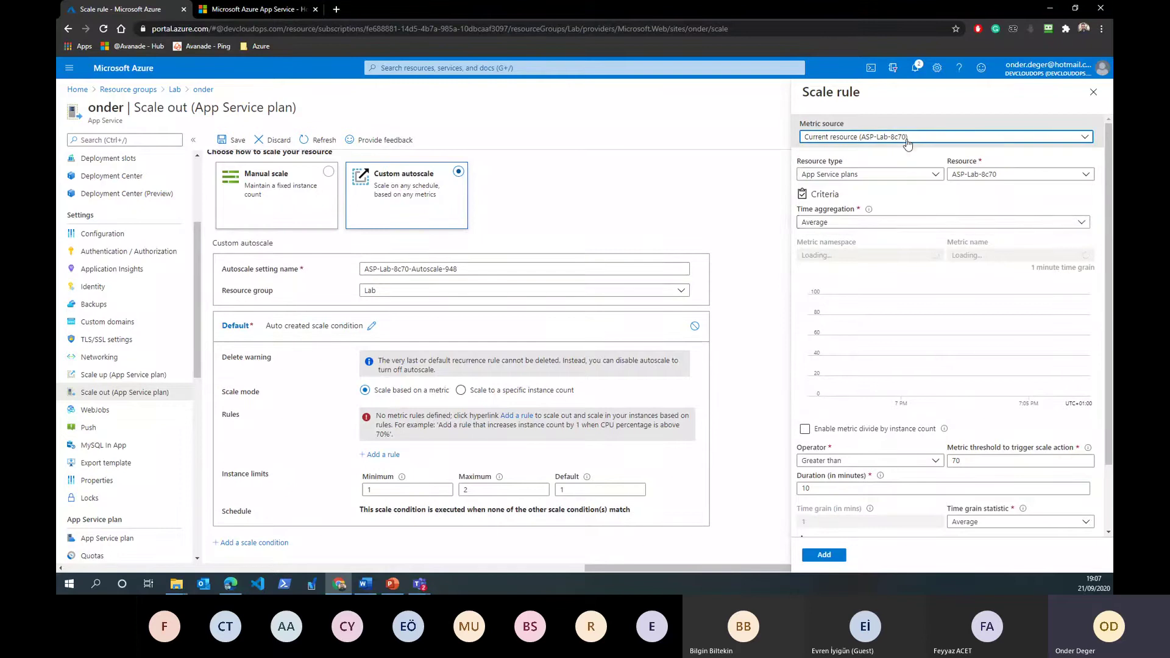
Review the scale rule's time aggregation and operator choices, and set the metric threshold to trigger the scale action to 60.
click(878, 222)
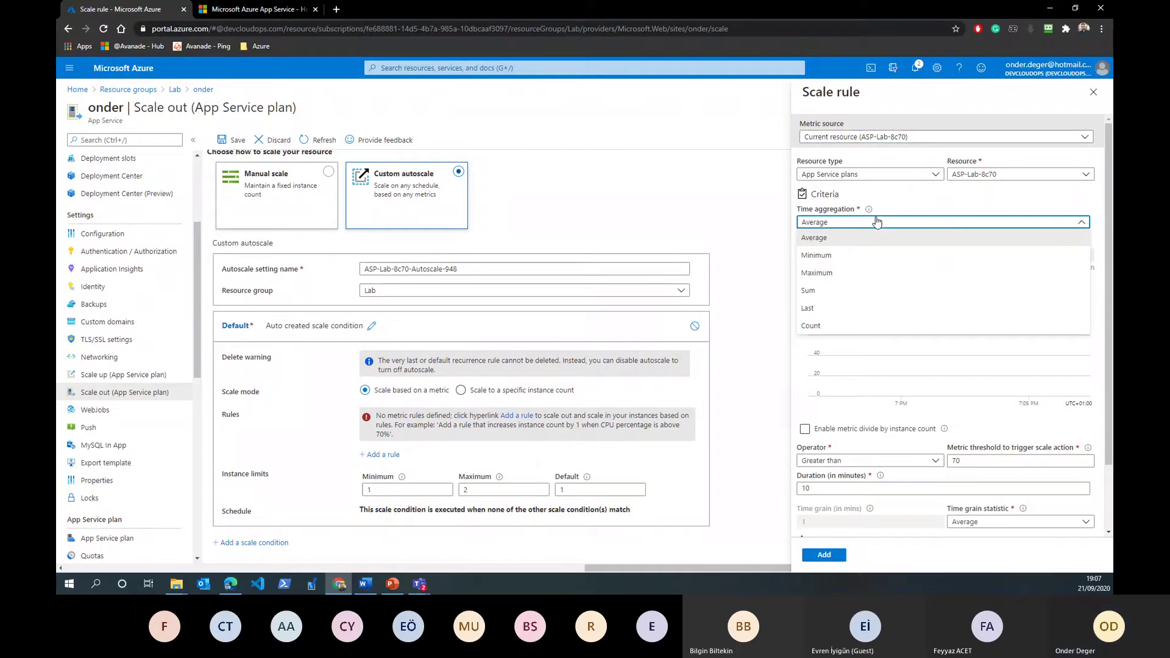
click(891, 431)
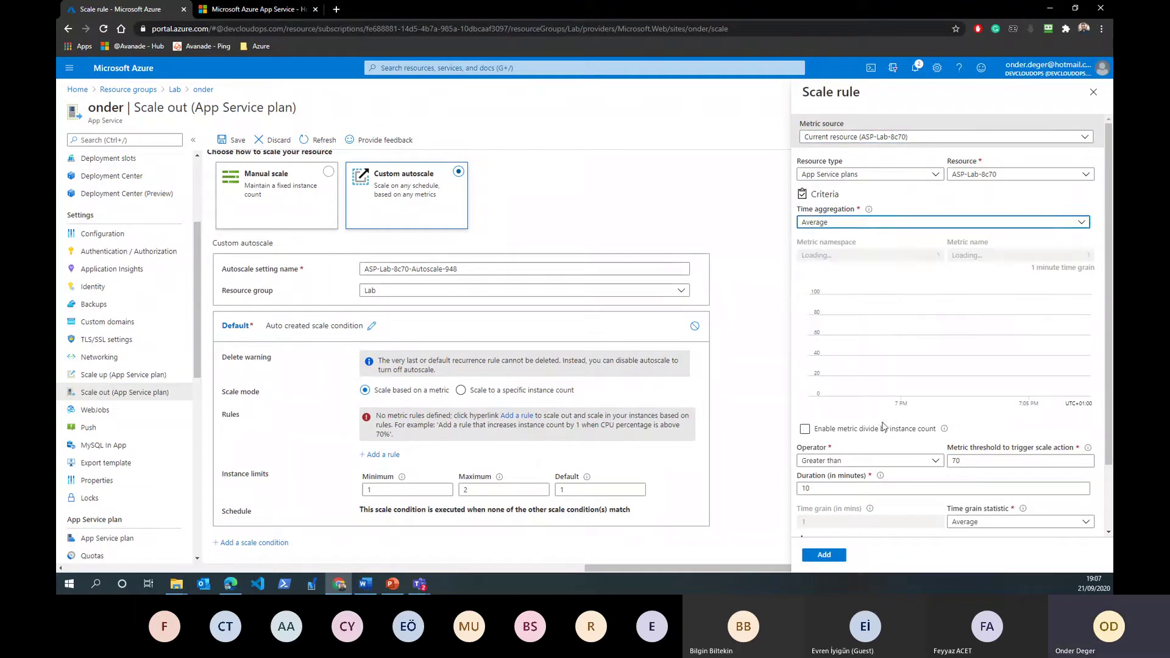
scroll(893, 427, down, 1)
click(907, 383)
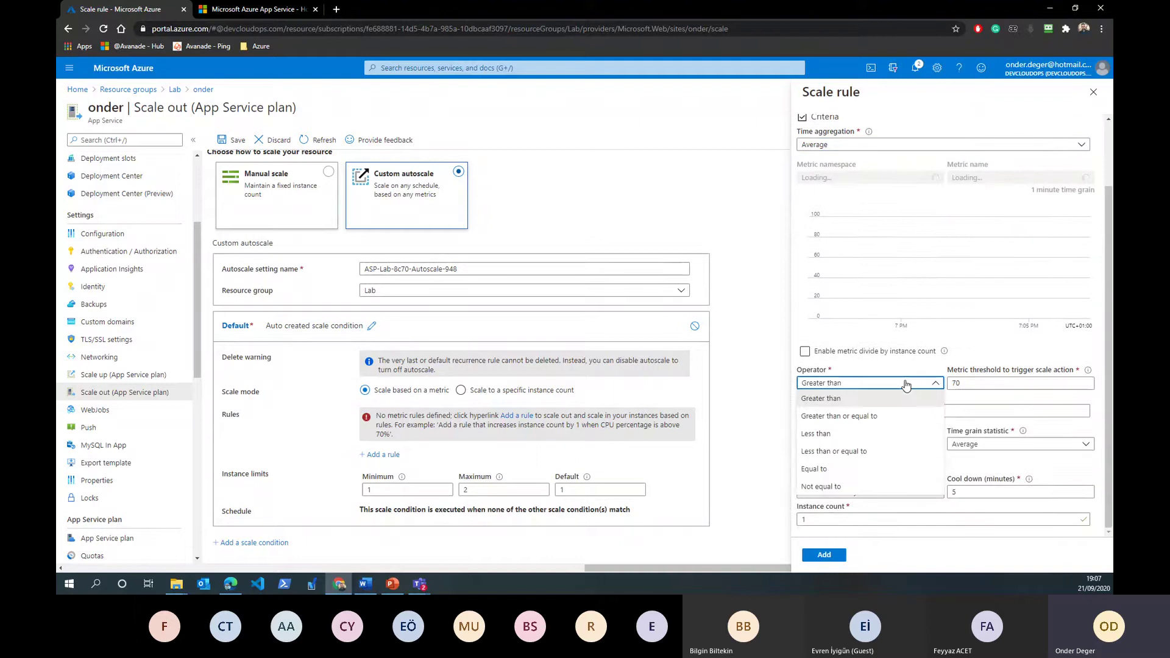
click(970, 384)
double_click(970, 383)
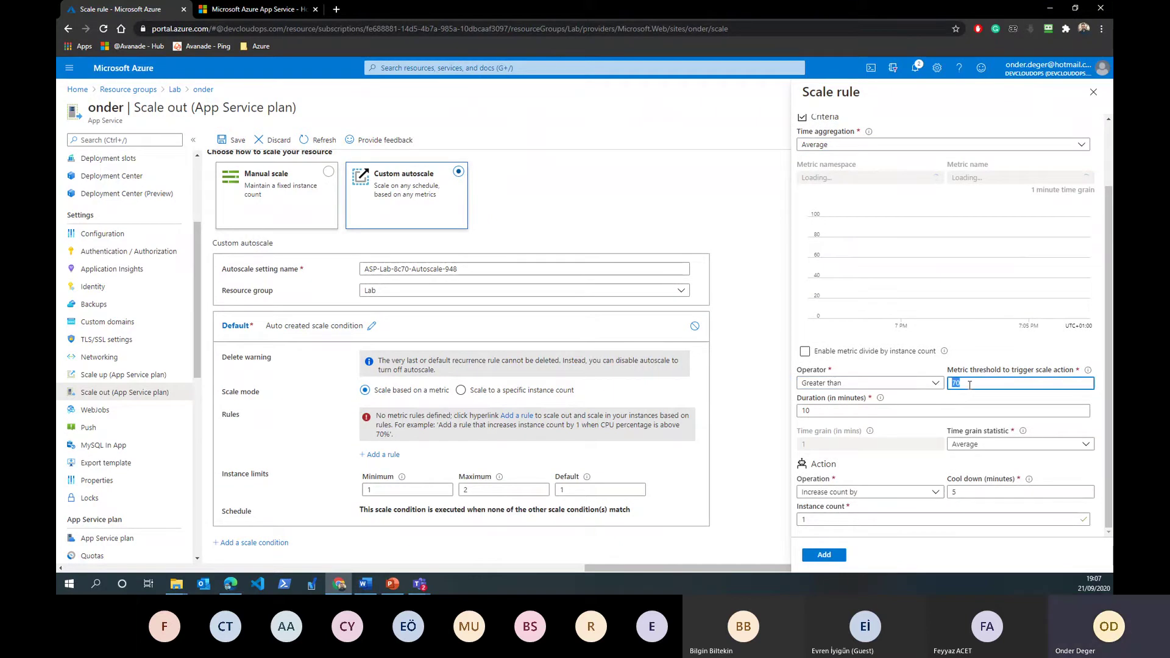
text(60)
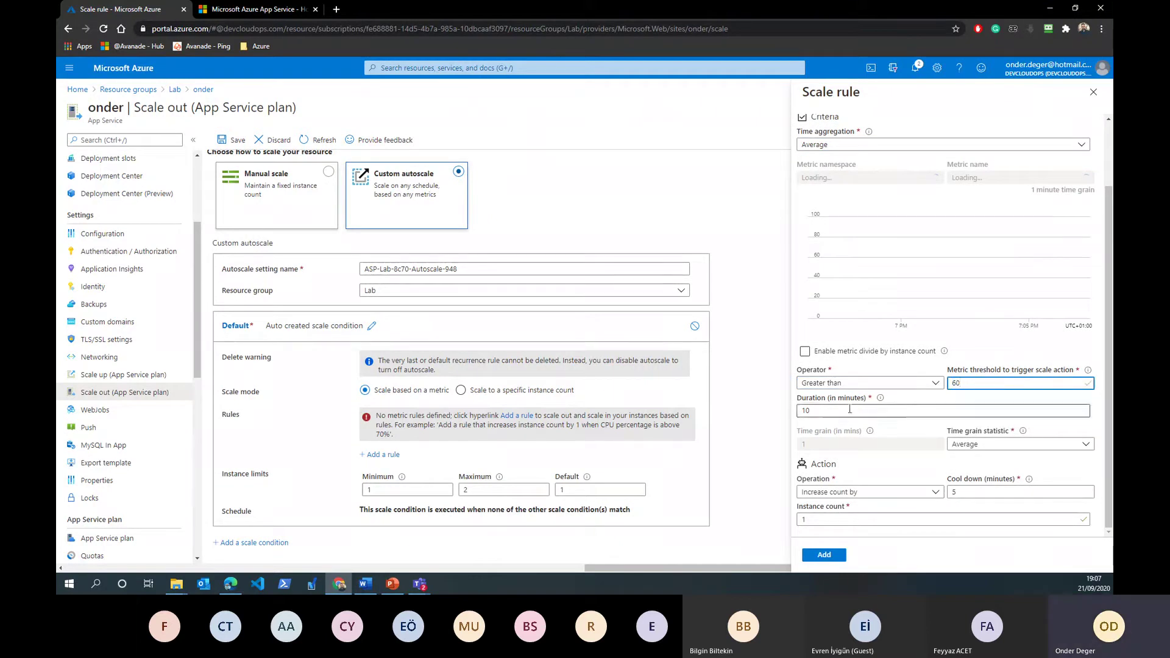
click(896, 412)
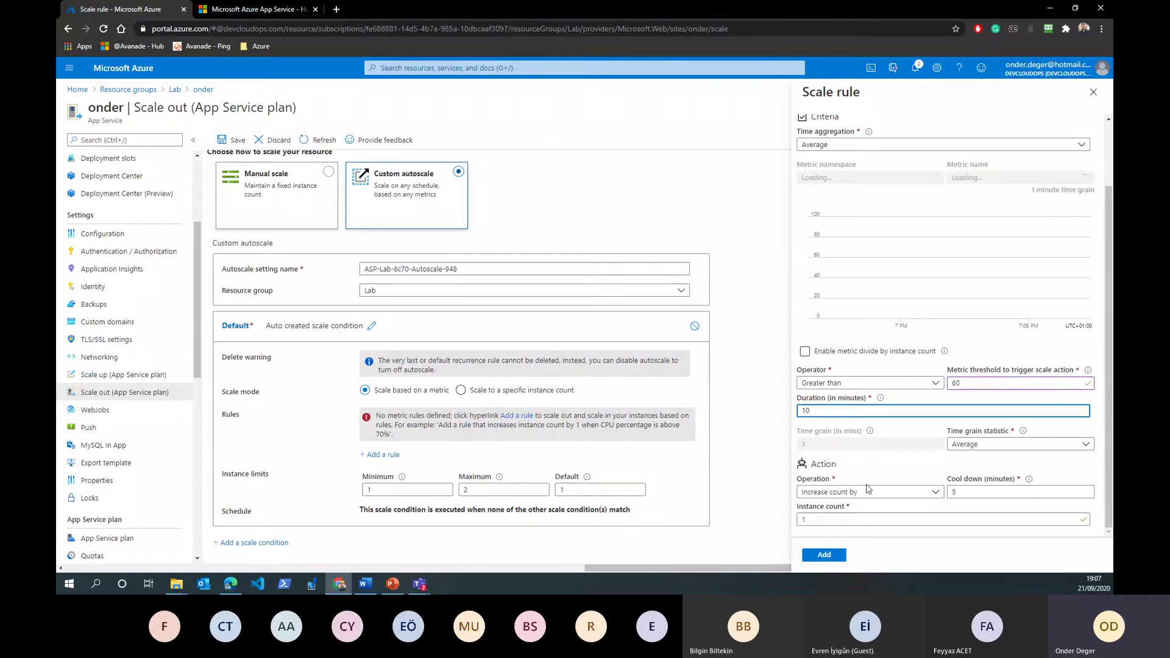
key(Tab)
key(Tab)
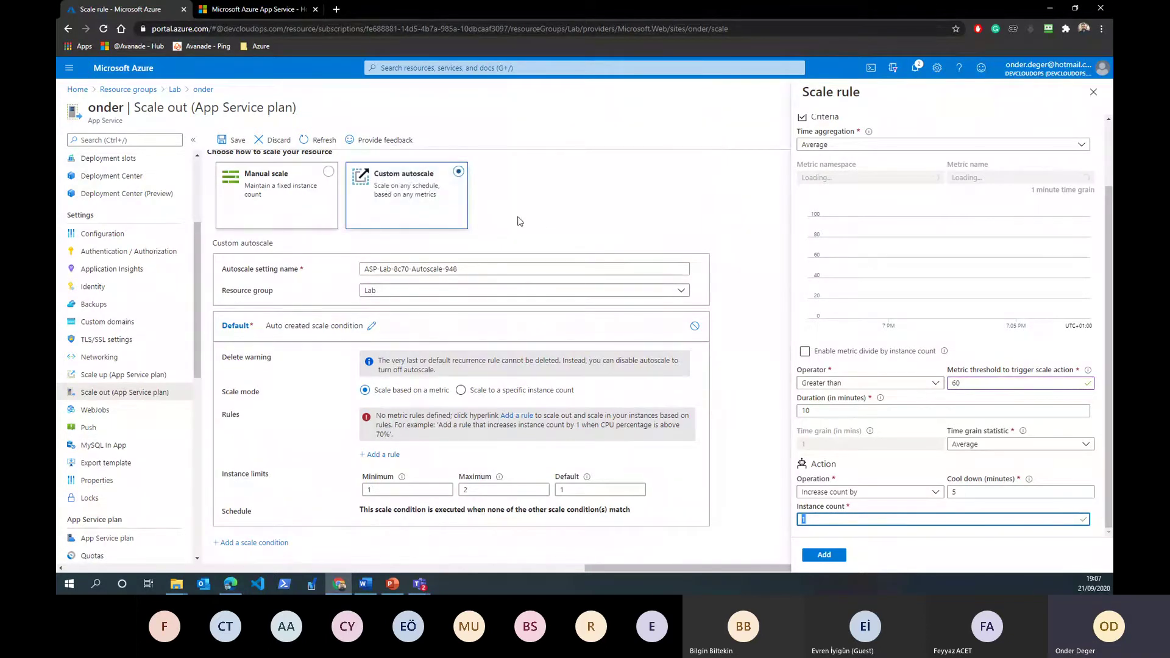
Set the scale rule's operator to Less than, and close the rule without adding it, discarding the unsaved edits.
click(869, 383)
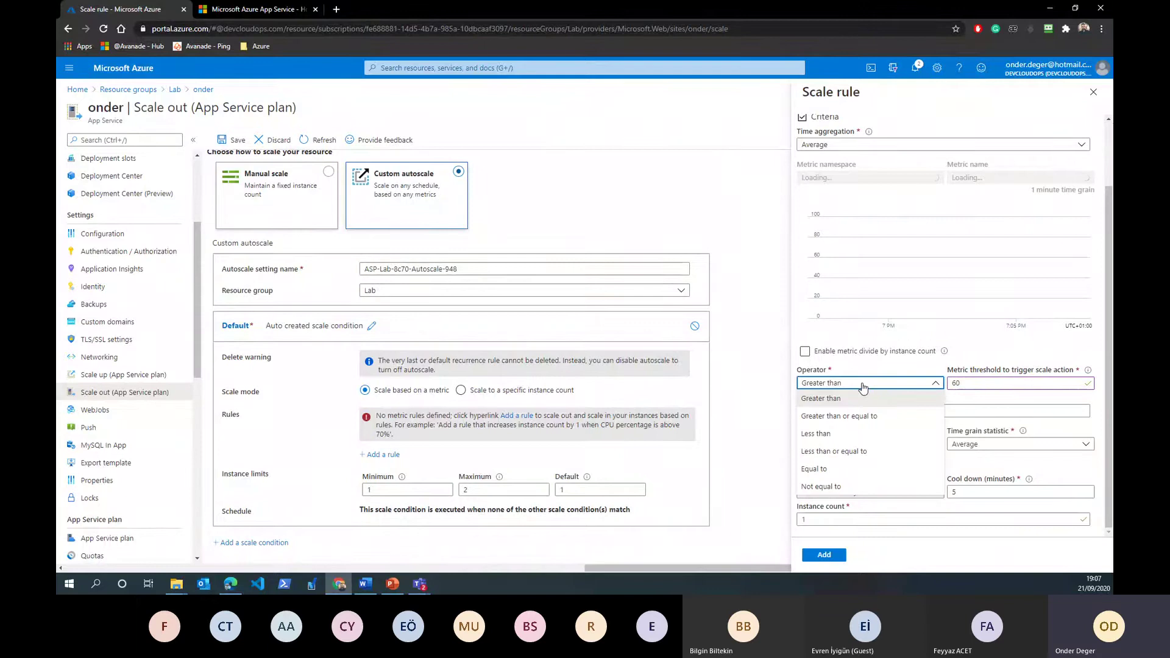
click(861, 433)
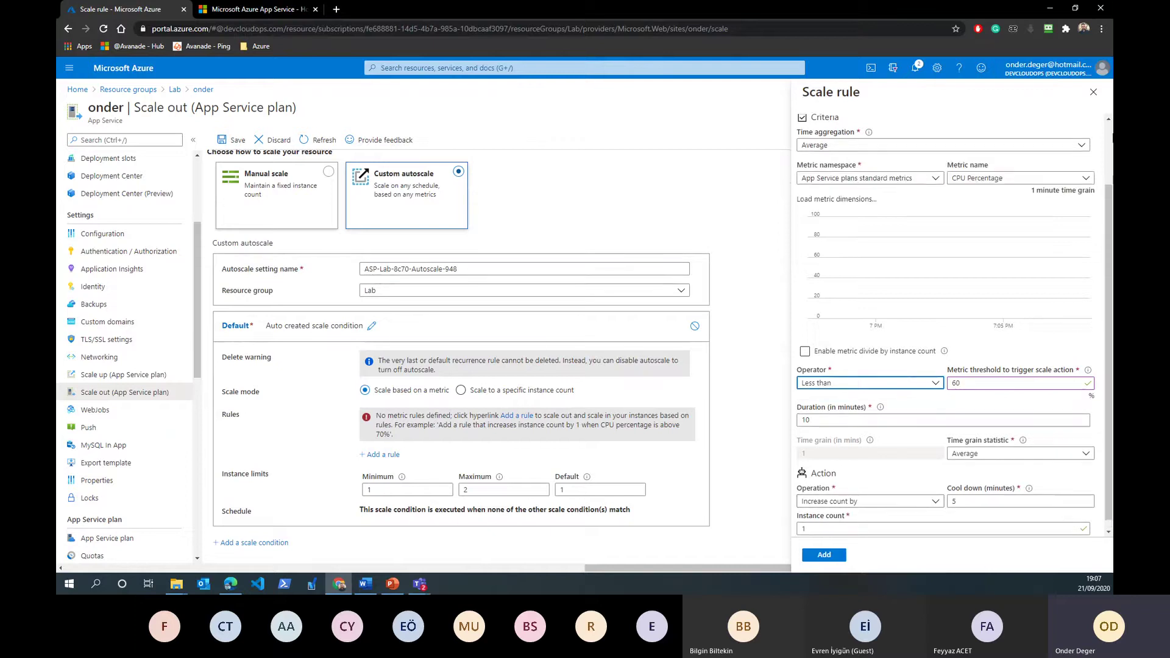
click(1093, 92)
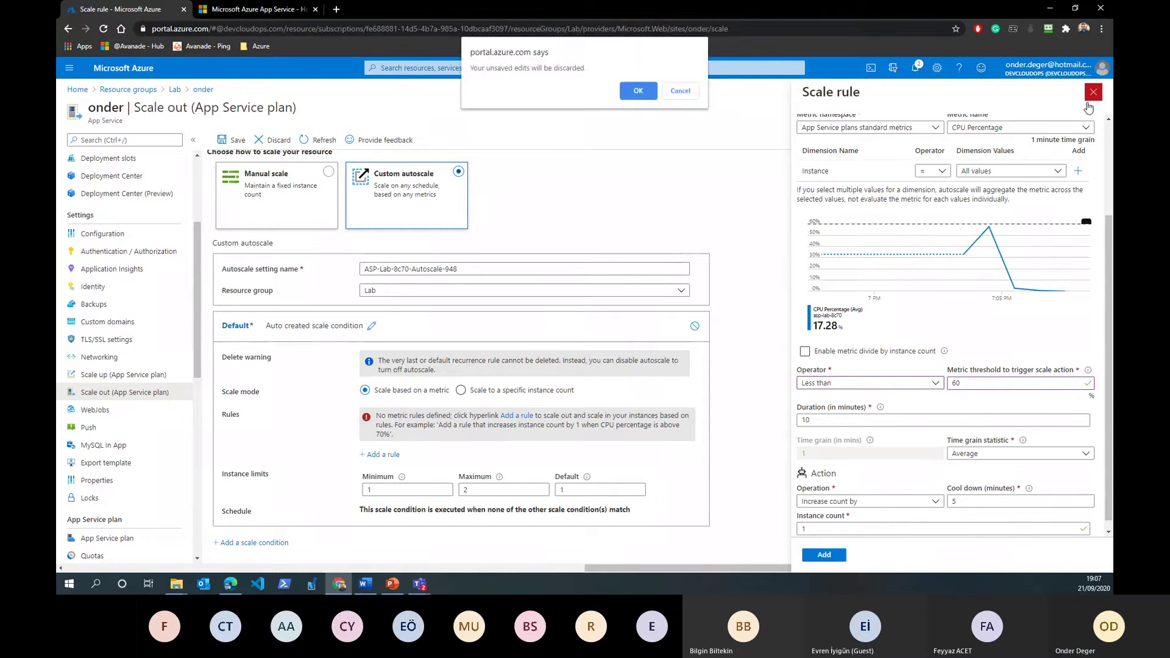
click(645, 91)
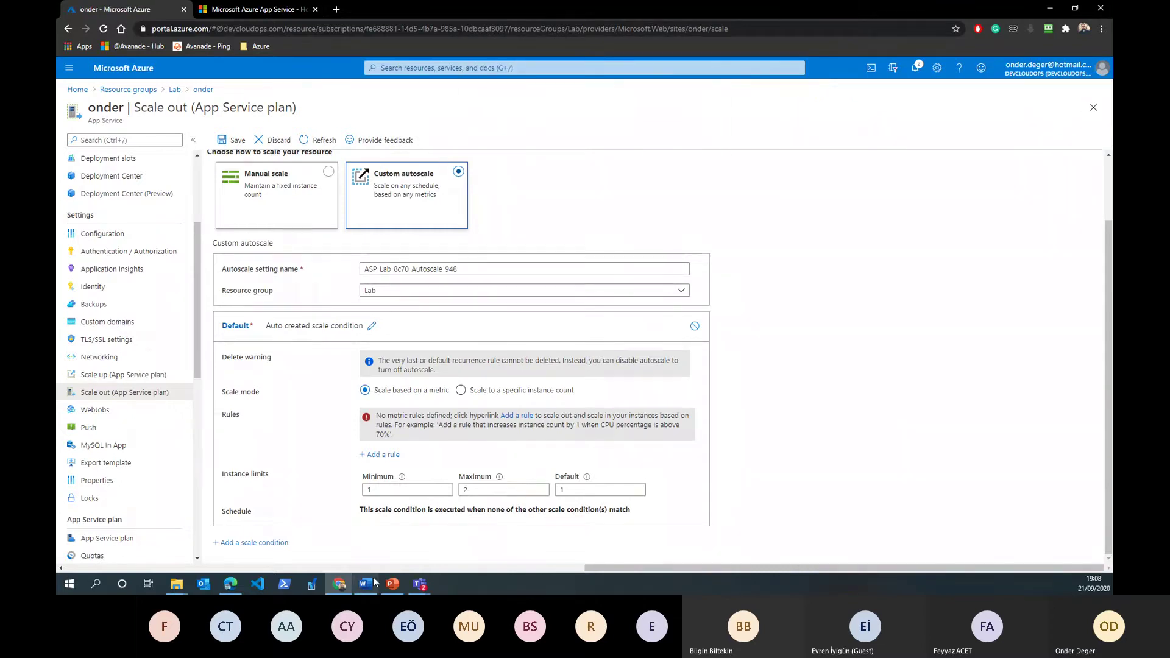
Switch to the PowerPoint deck and bring up slide 35, the Azure Yönetim Araçları table, at its Azure portal row.
click(392, 585)
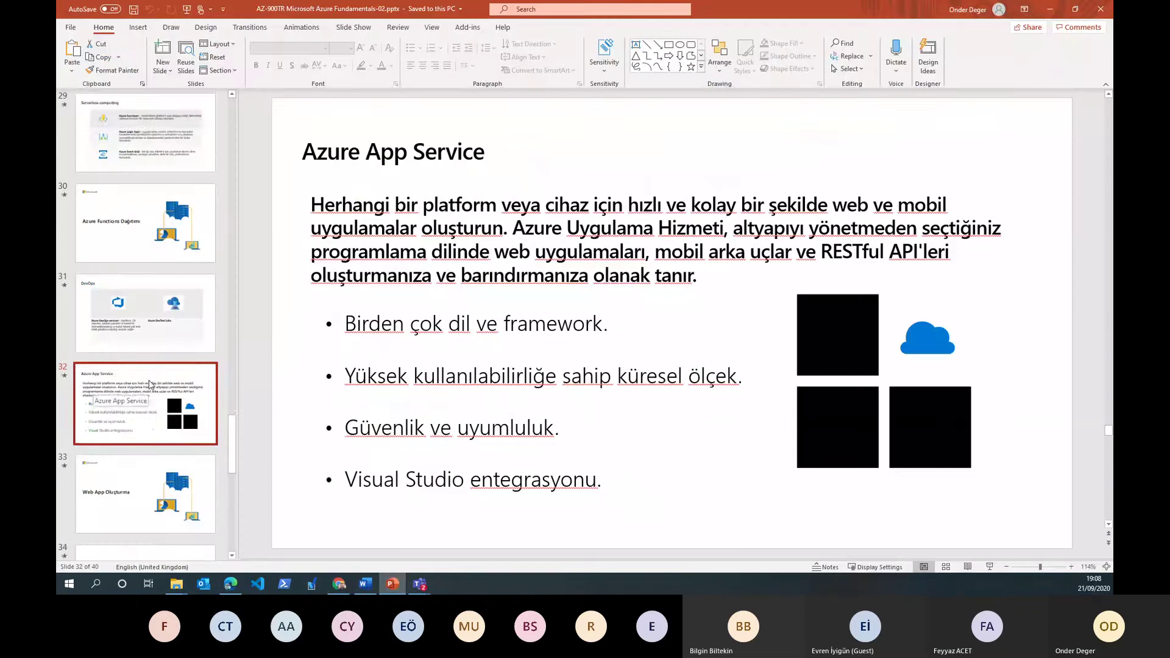
scroll(150, 384, down, 1)
scroll(150, 384, down, 5)
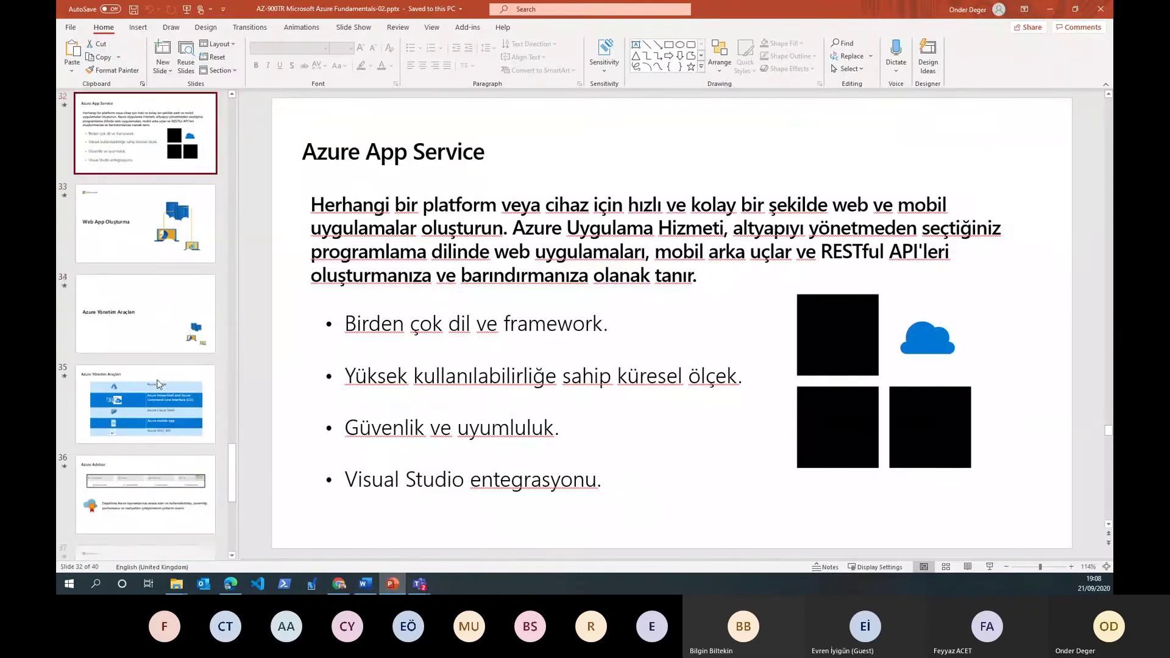
click(171, 319)
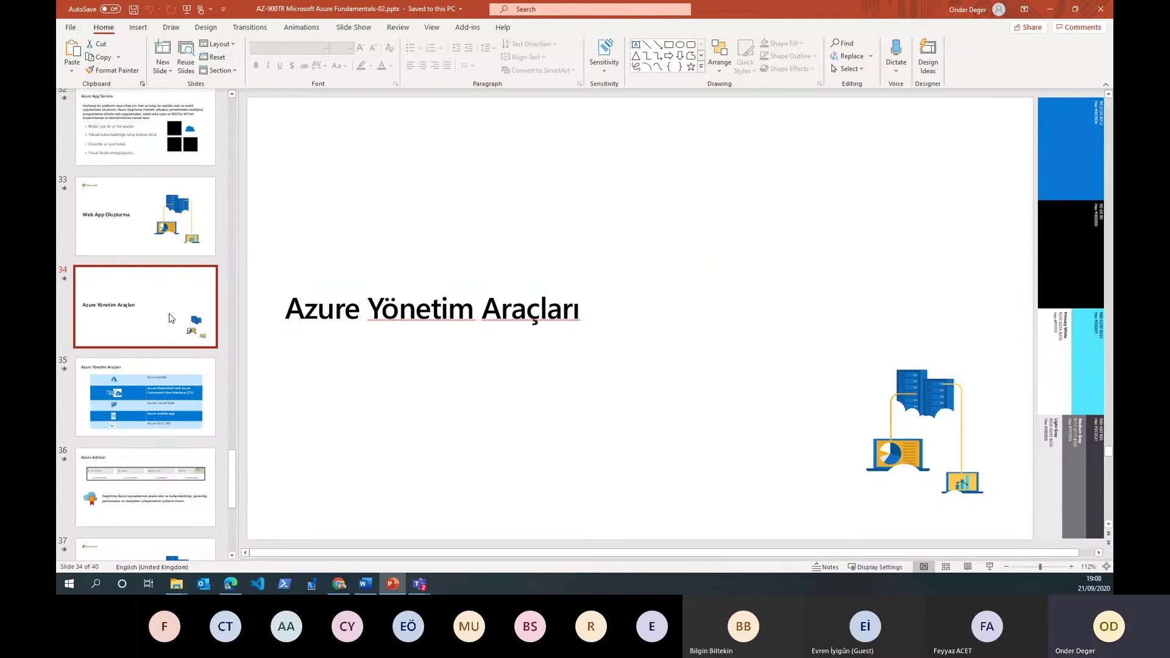
scroll(140, 293, down, 1)
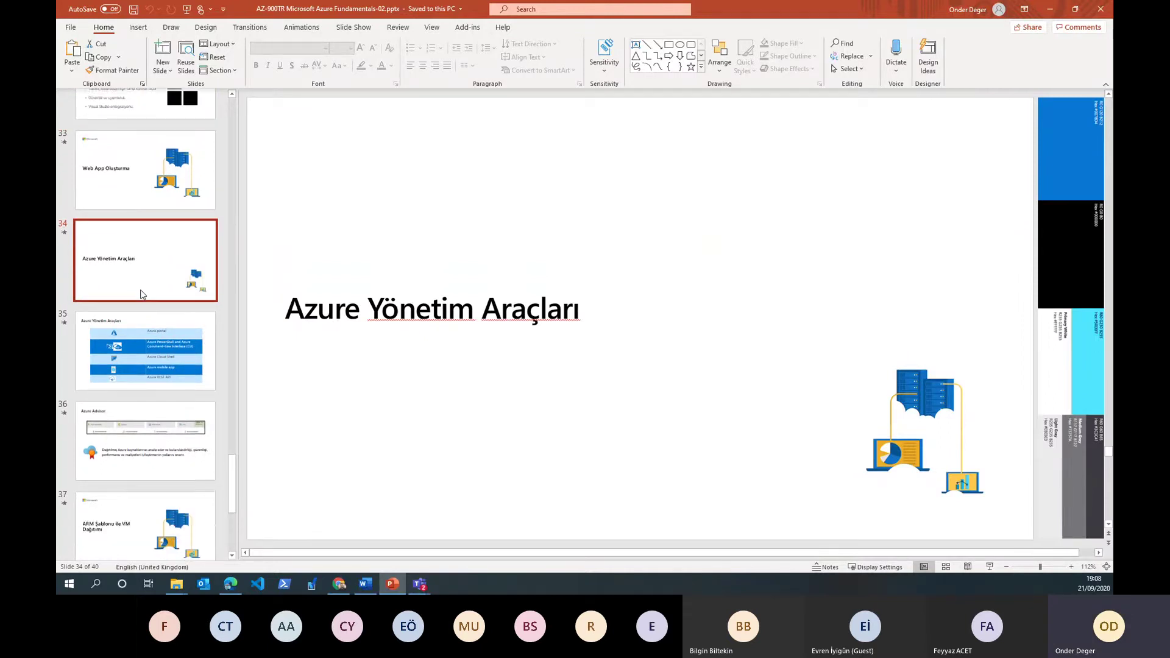
scroll(139, 293, up, 1)
click(160, 369)
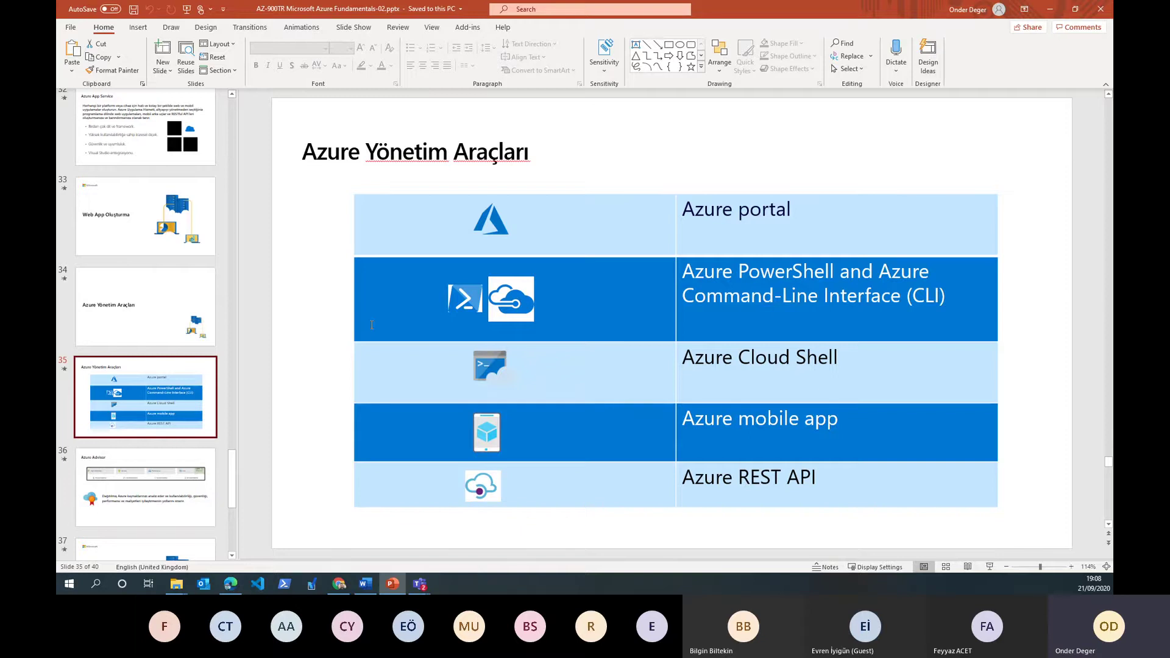
click(739, 210)
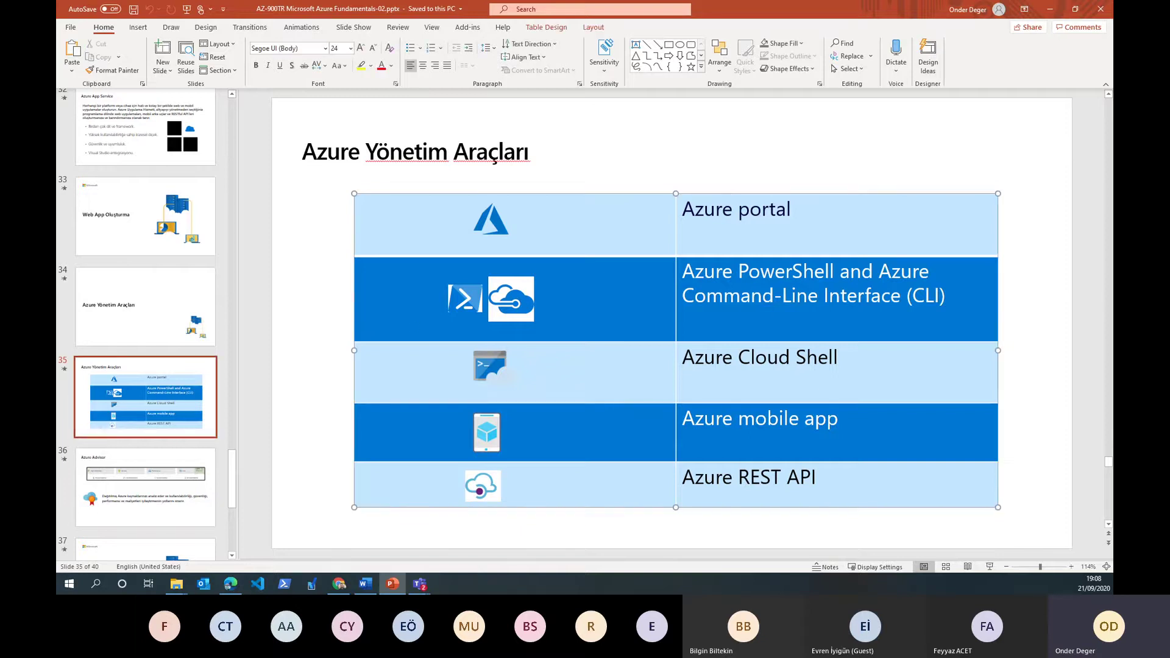
Show the Azure portal's Home page in Chrome, and return to the slide's PowerShell/CLI and REST API rows.
click(339, 584)
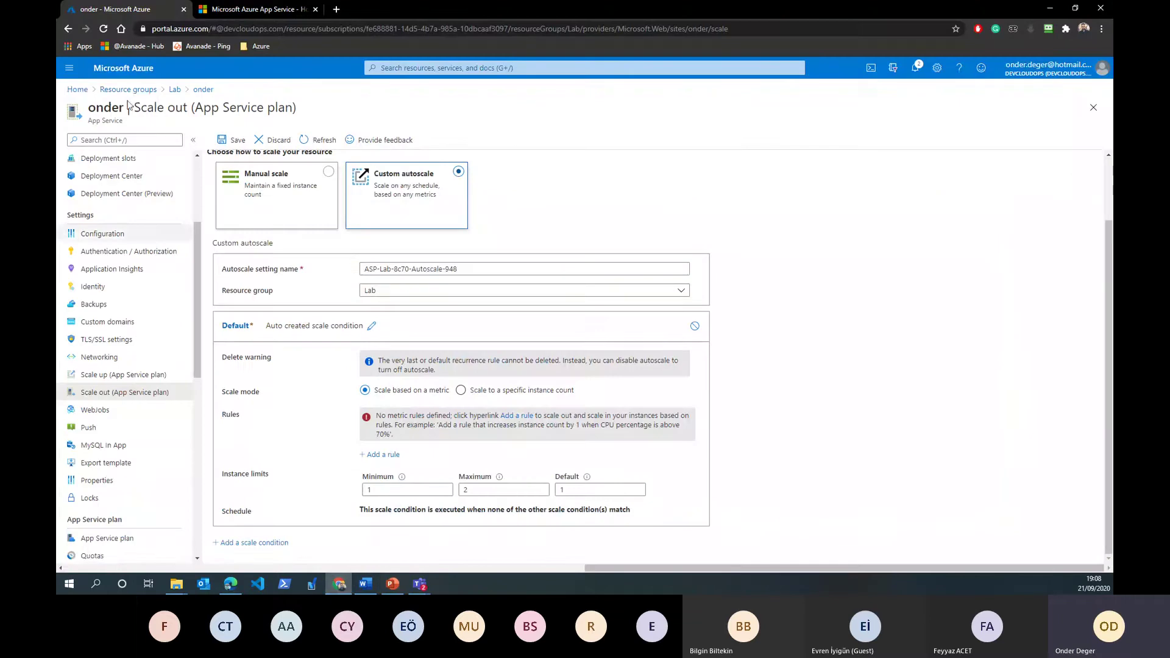
click(75, 89)
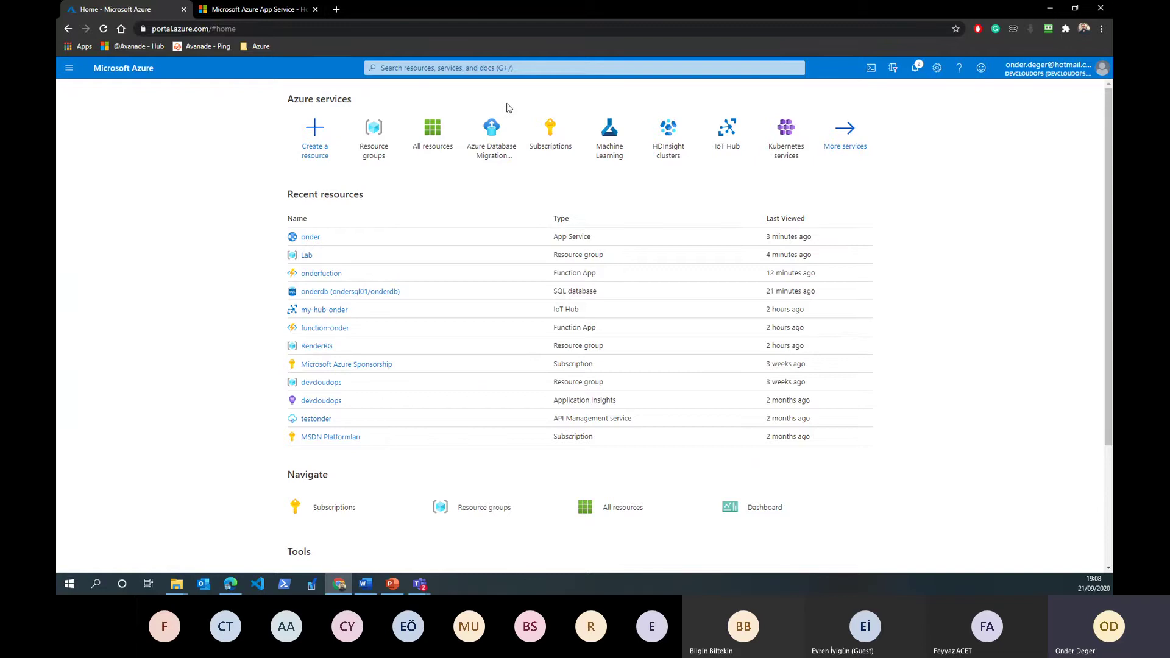
click(1050, 8)
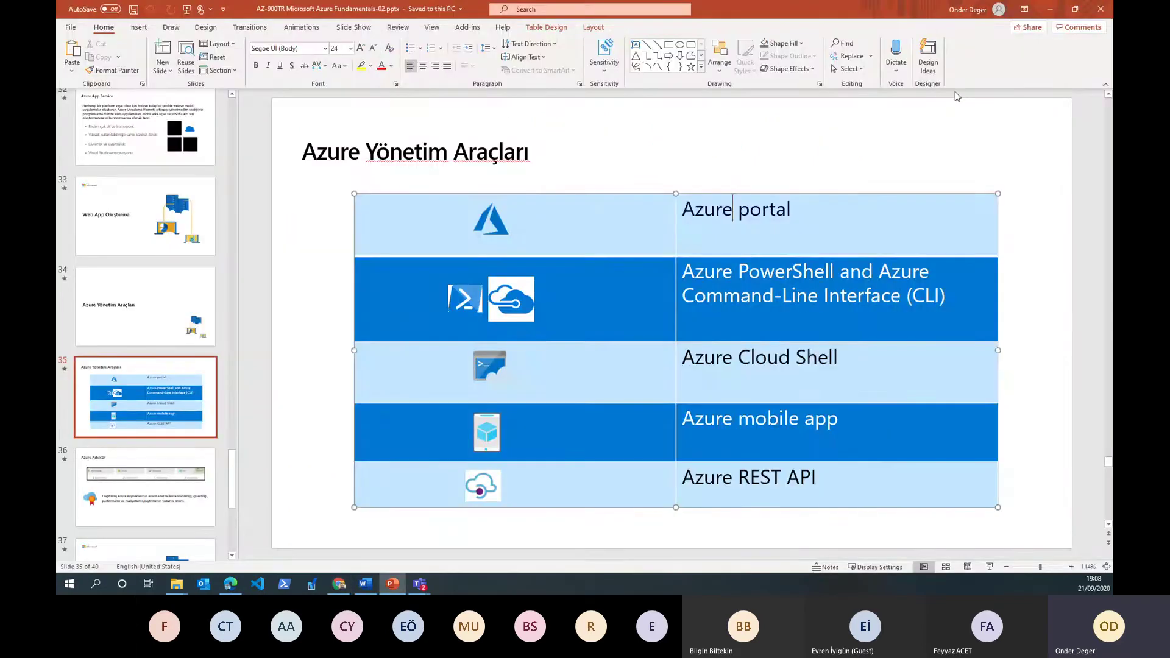
click(766, 275)
click(739, 475)
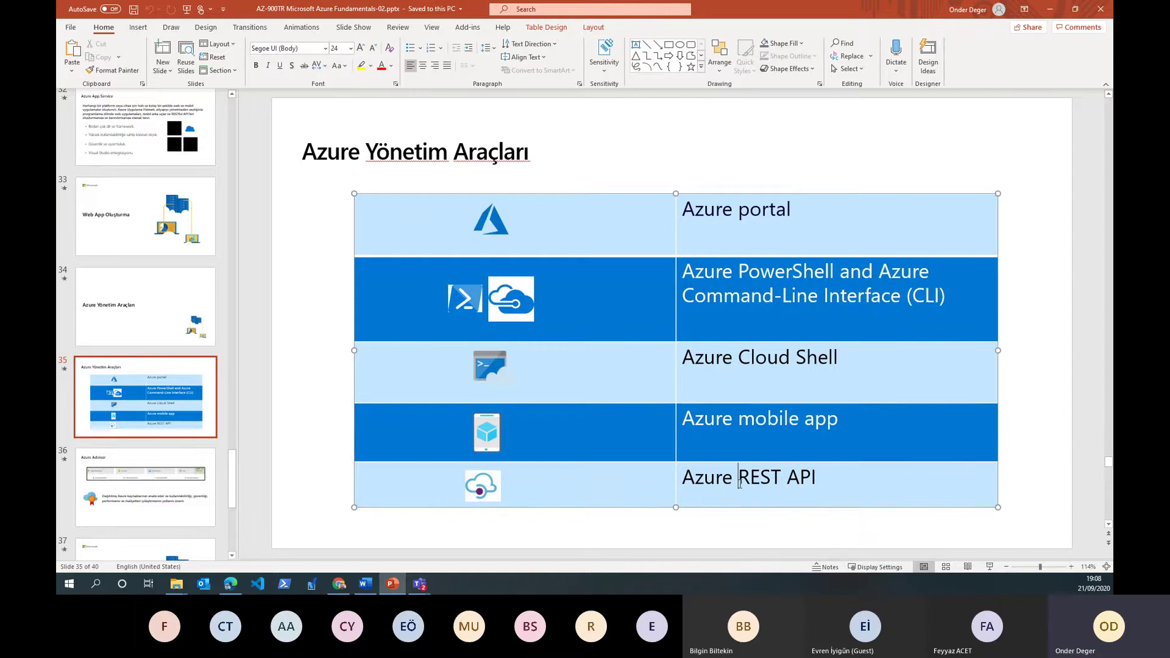
Open a Windows PowerShell window and position it over the slide.
click(68, 585)
click(67, 585)
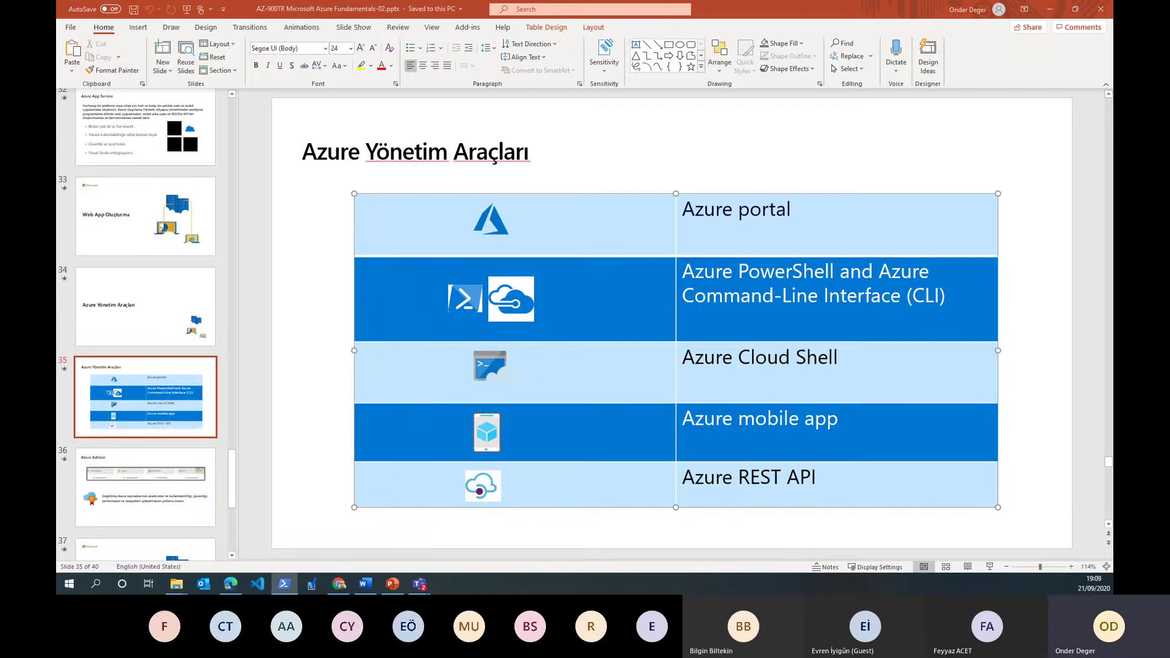
click(284, 584)
drag(656, 126, 740, 104)
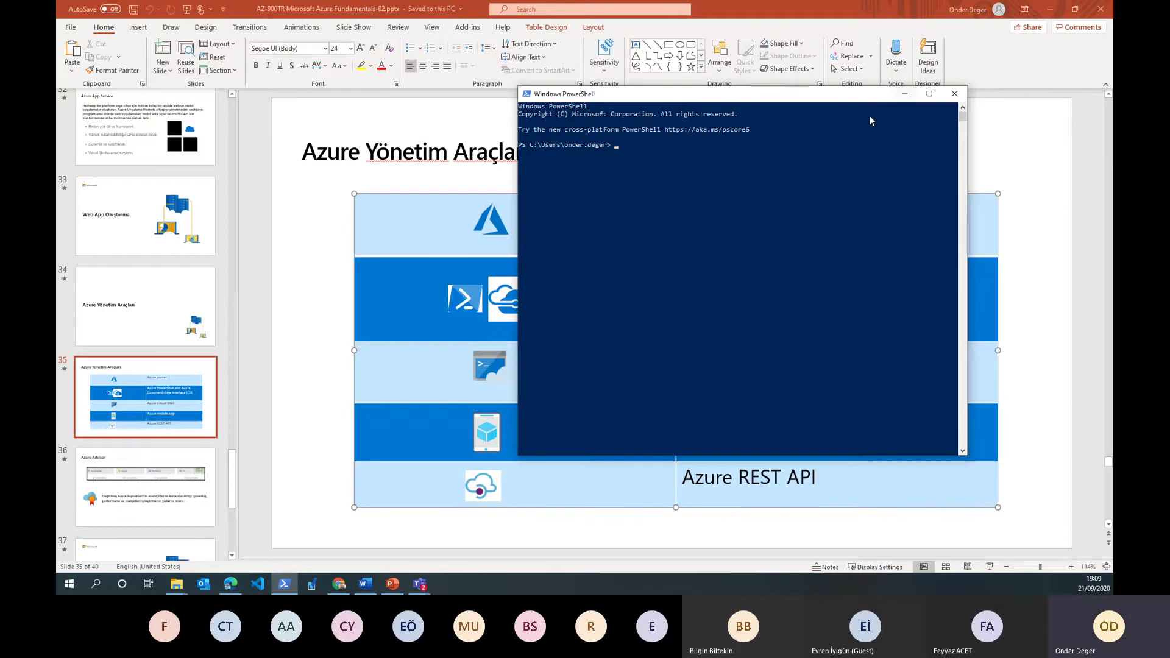
drag(720, 95, 711, 111)
Switch to Chrome, search Google for "azure powershell" in a new tab, and look through the results.
click(338, 583)
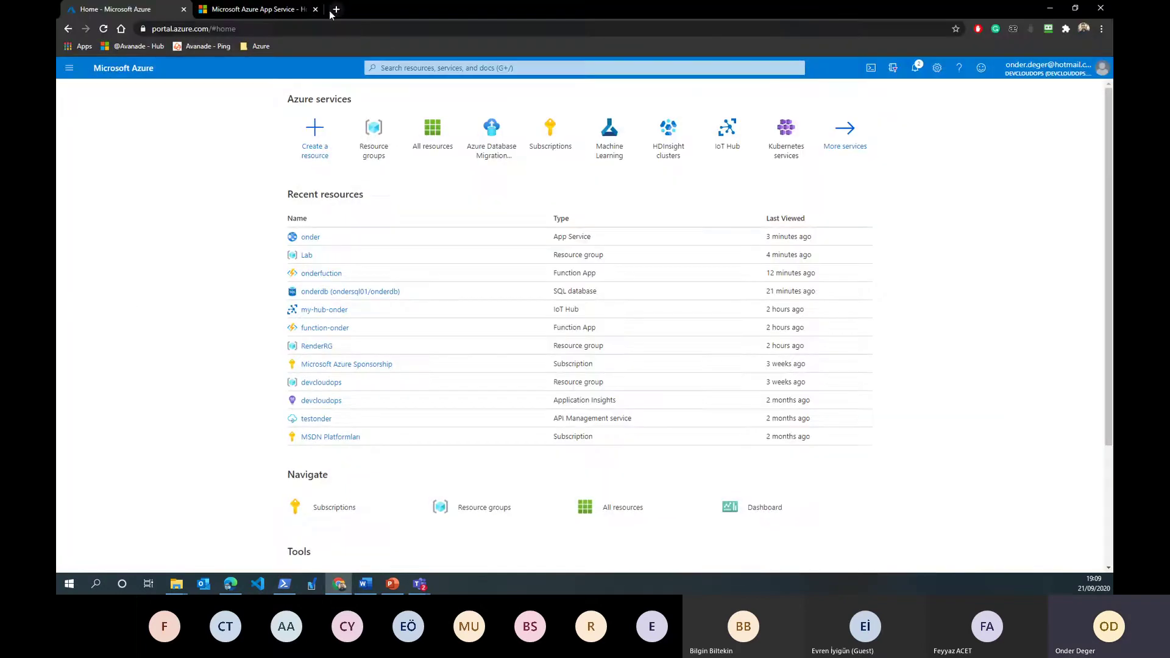
click(332, 13)
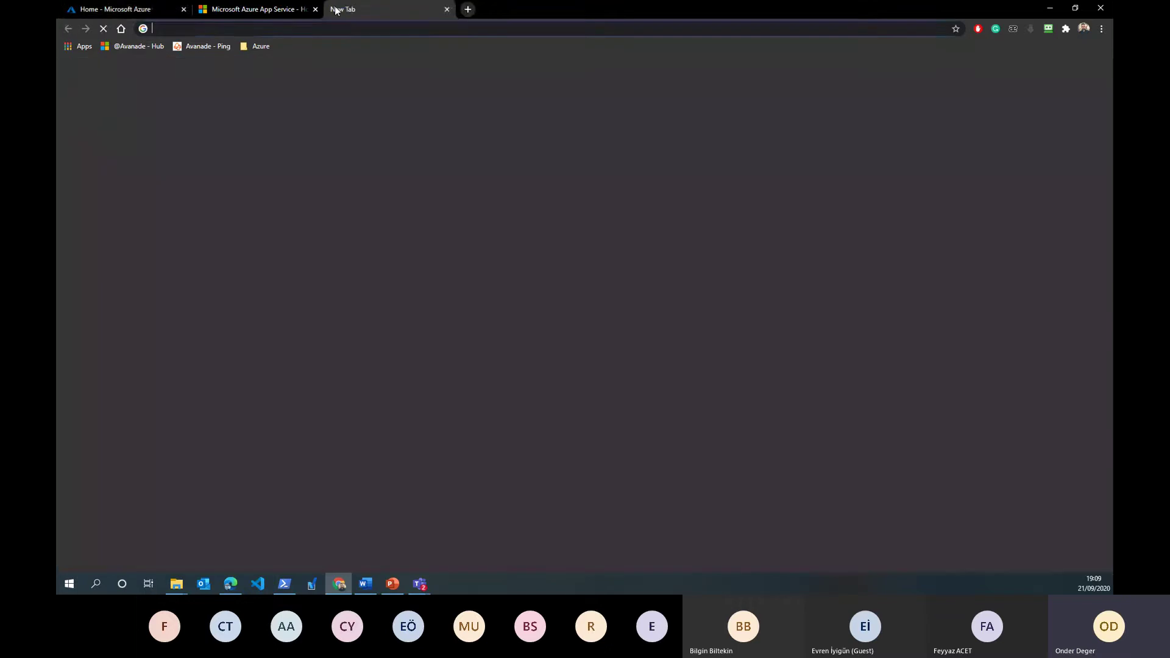
text(a)
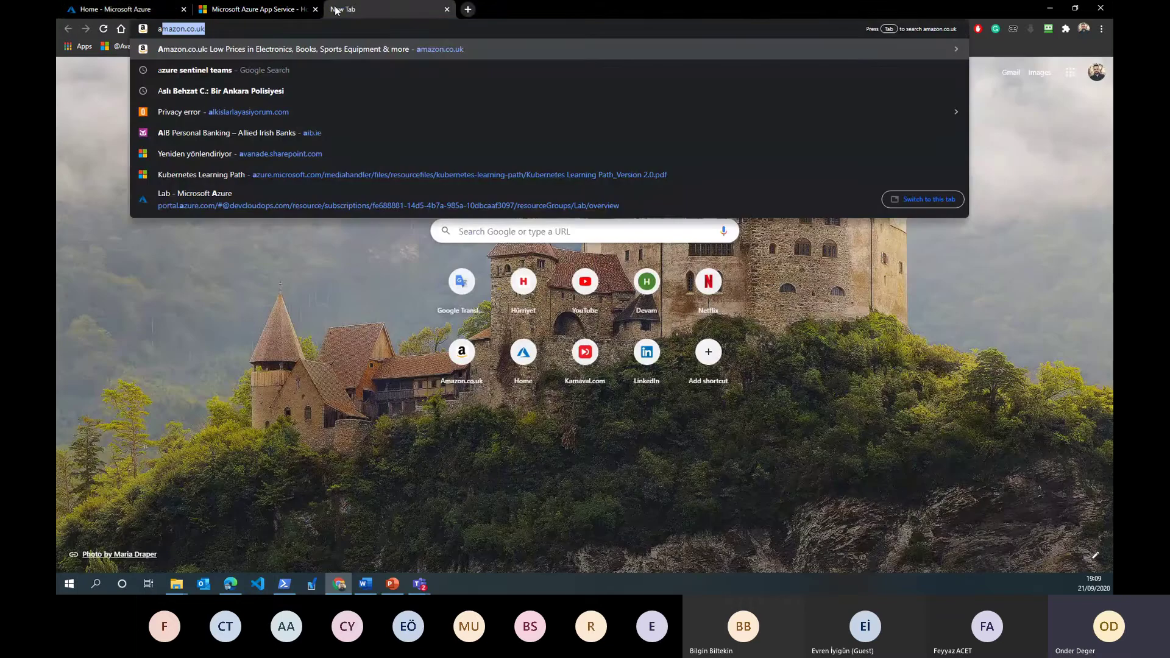
text(zure)
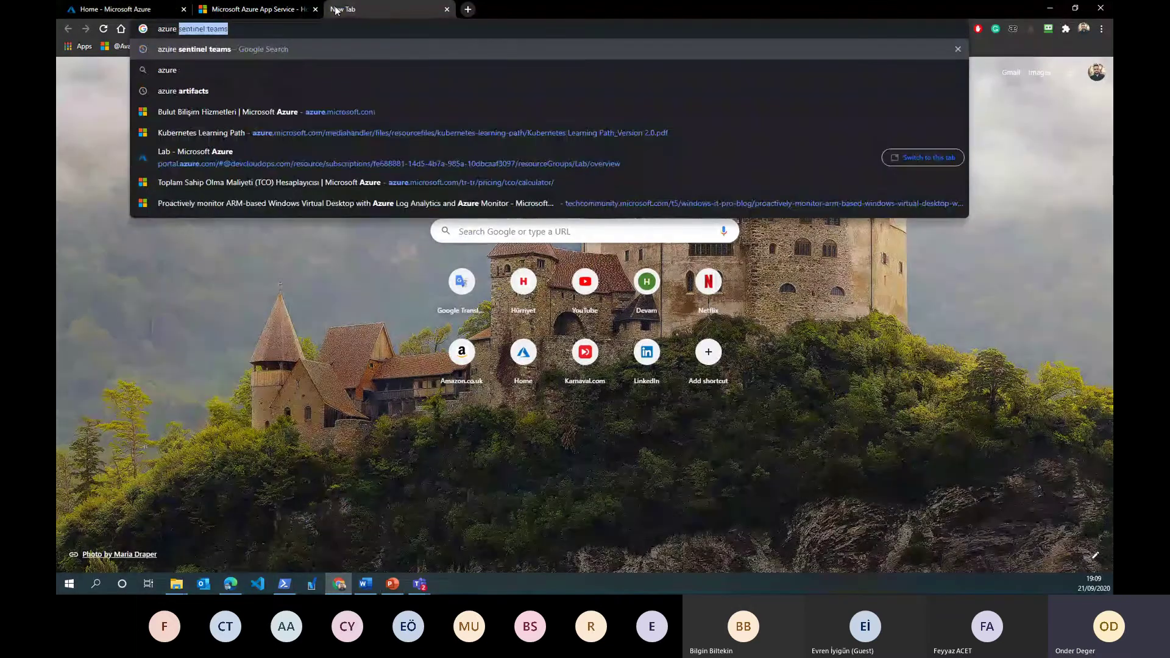
text( powershell)
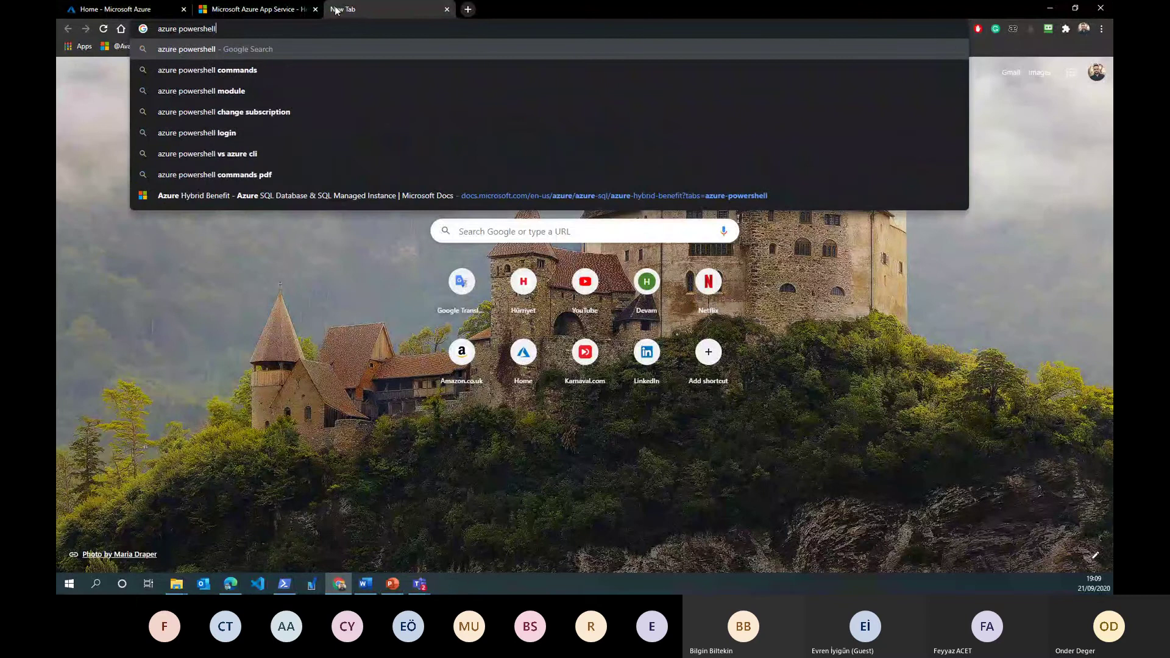
key(Return)
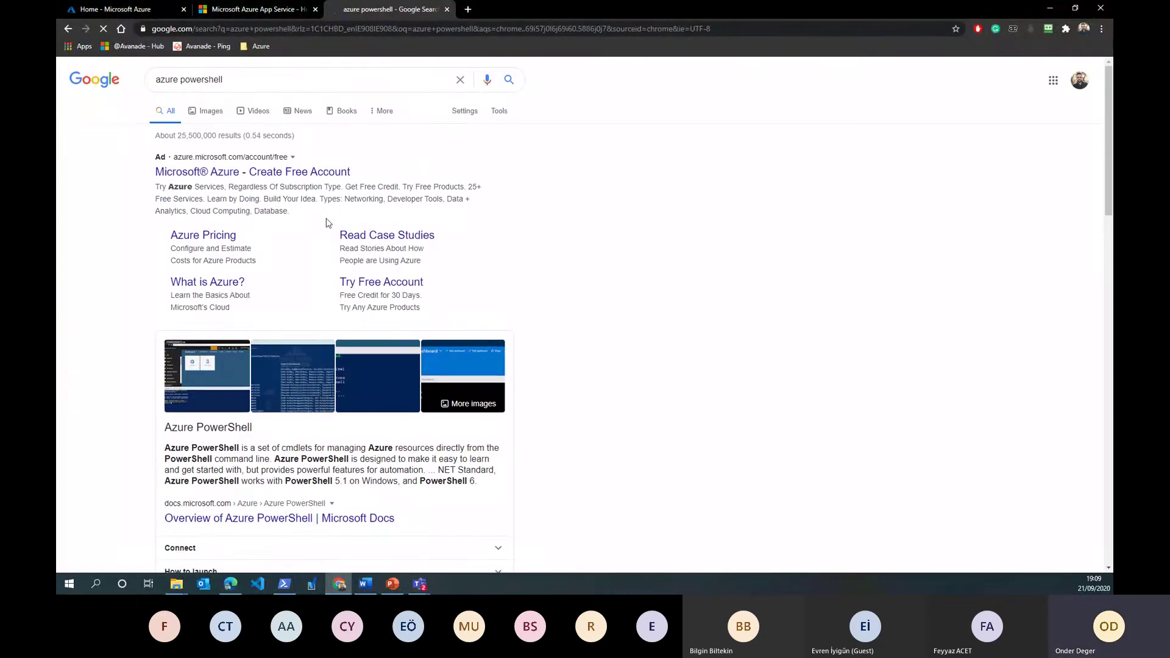
scroll(326, 223, down, 3)
scroll(326, 223, down, 3)
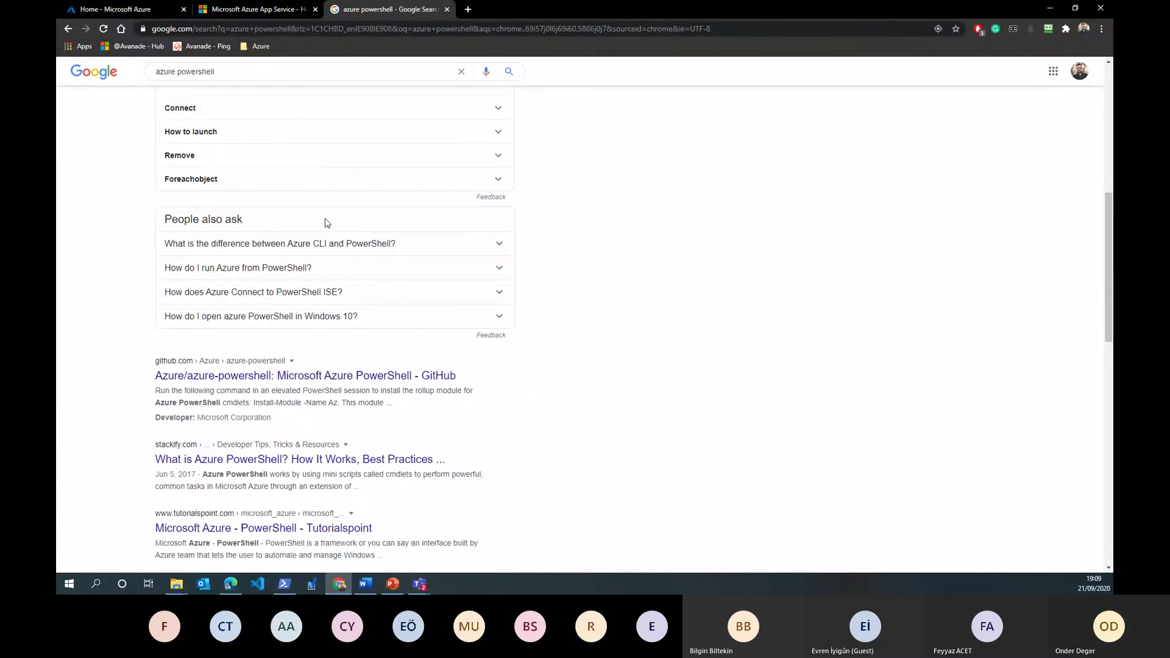
scroll(326, 224, down, 8)
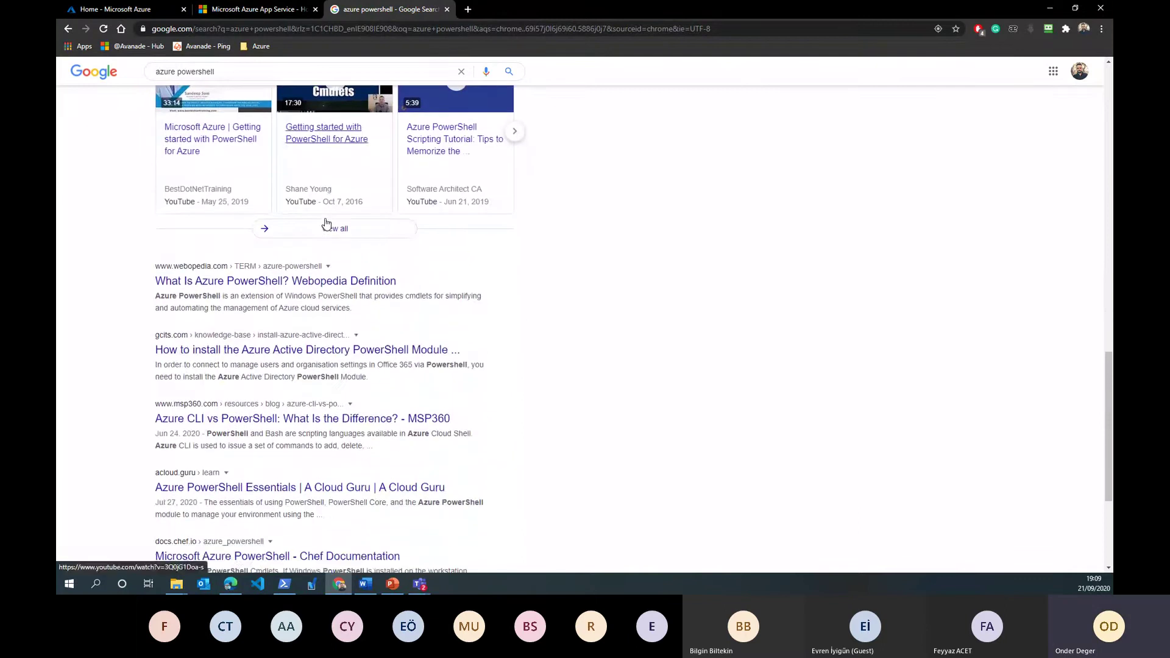
scroll(325, 223, up, 20)
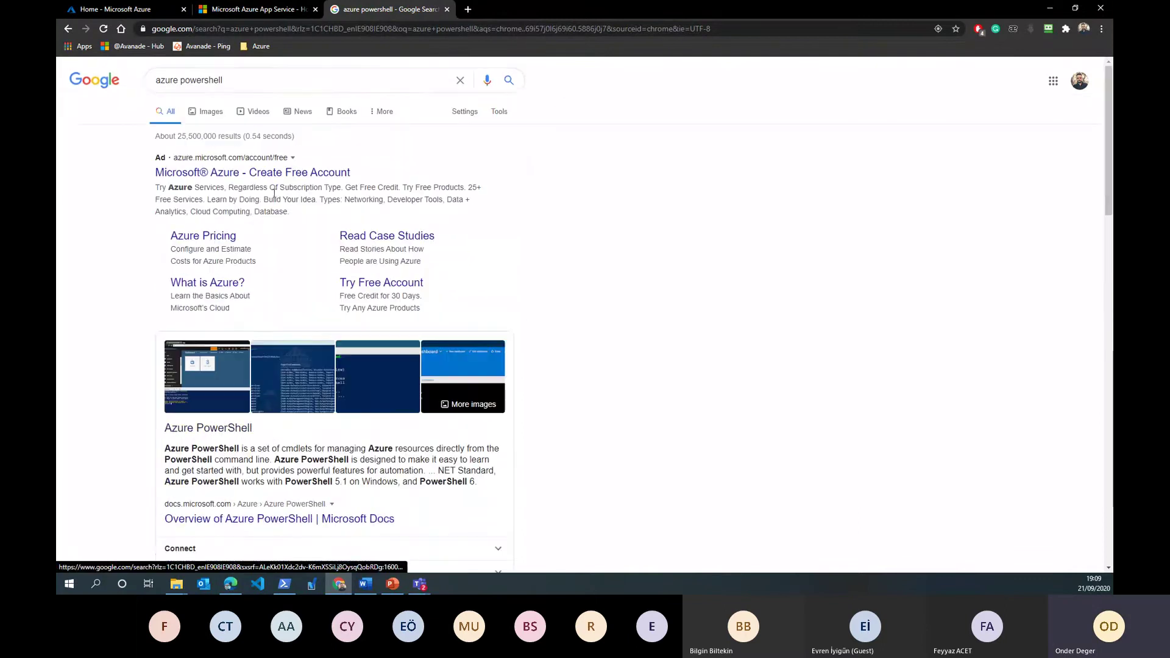
Refine the search to "install azure powershell" and open the Microsoft Docs article on installing Azure PowerShell with PowerShellGet.
click(149, 86)
text(install)
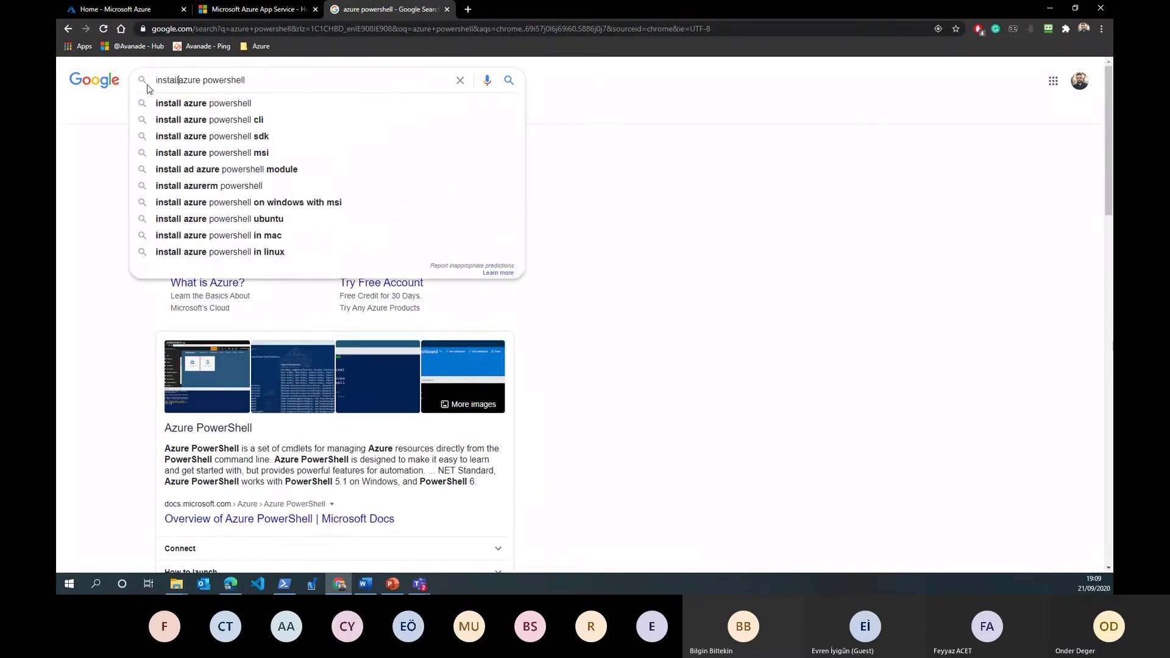
key(Return)
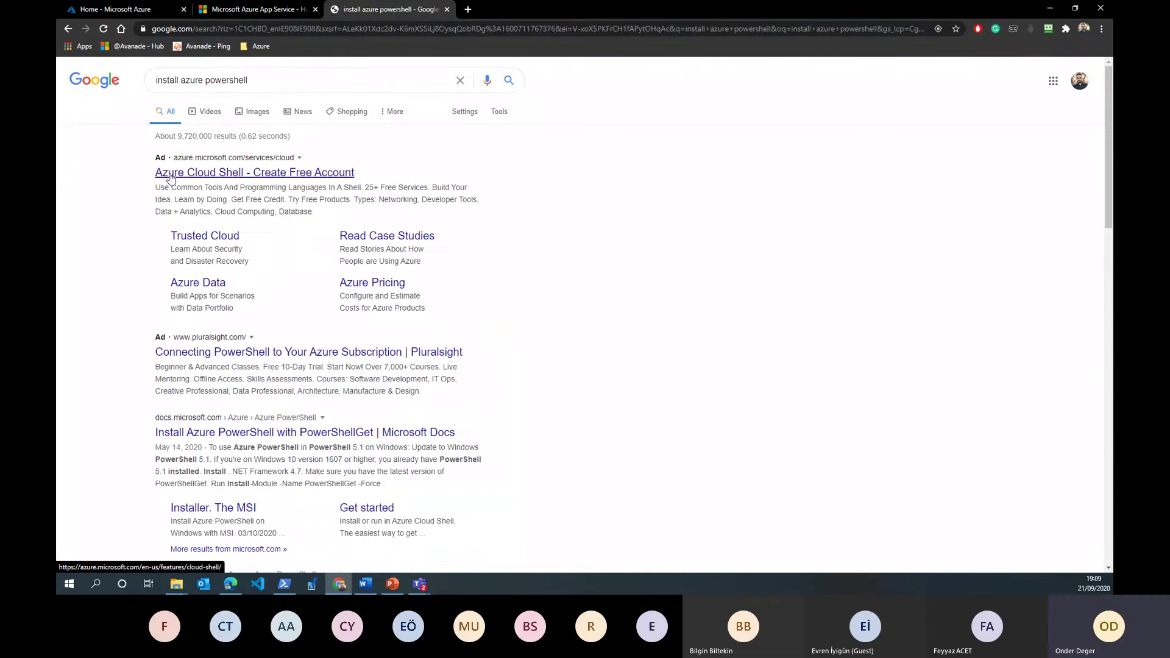
scroll(257, 376, down, 1)
click(281, 378)
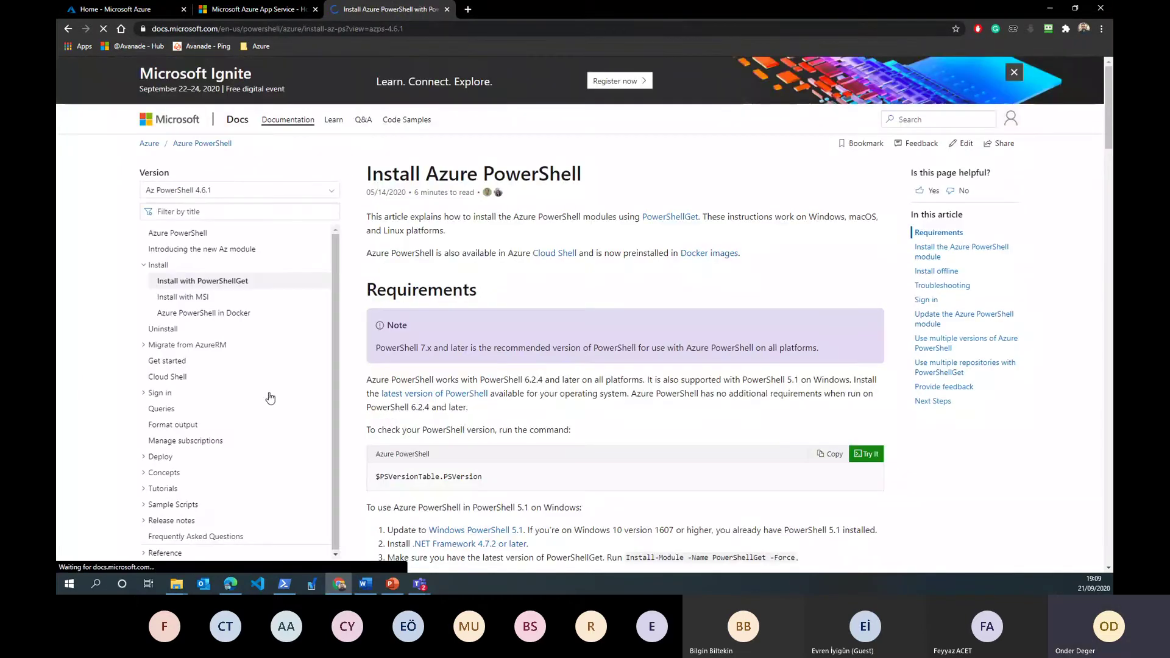
Read the article's module installation section and highlight the PowerShell script that installs Az for the current user.
scroll(430, 414, down, 6)
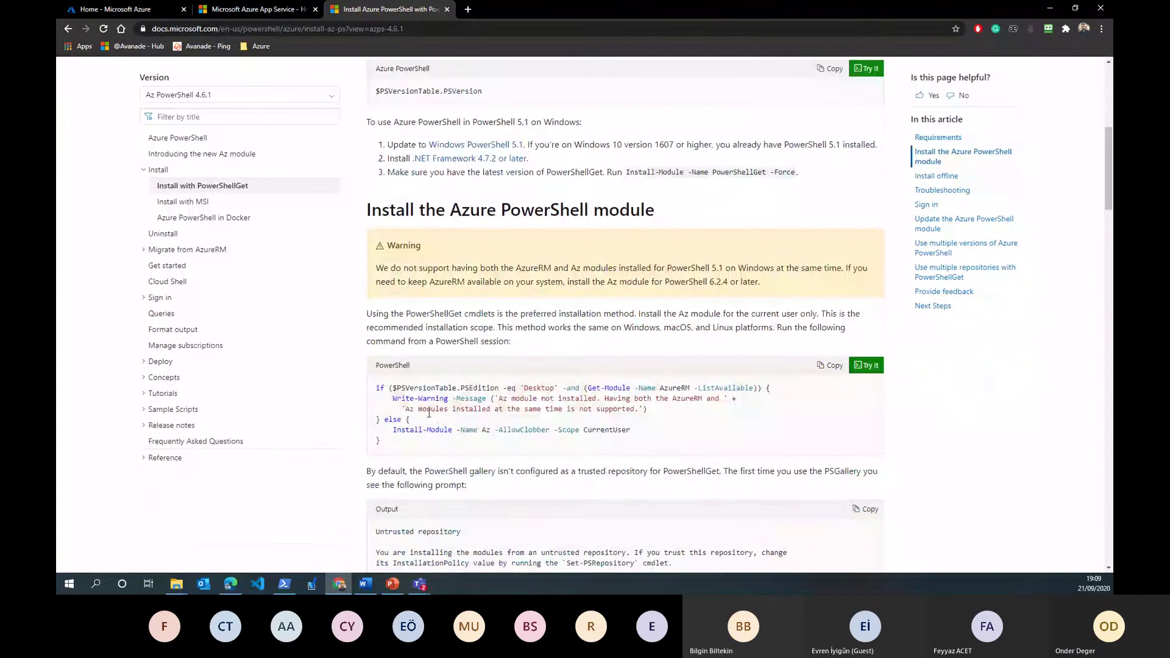
scroll(650, 370, down, 3)
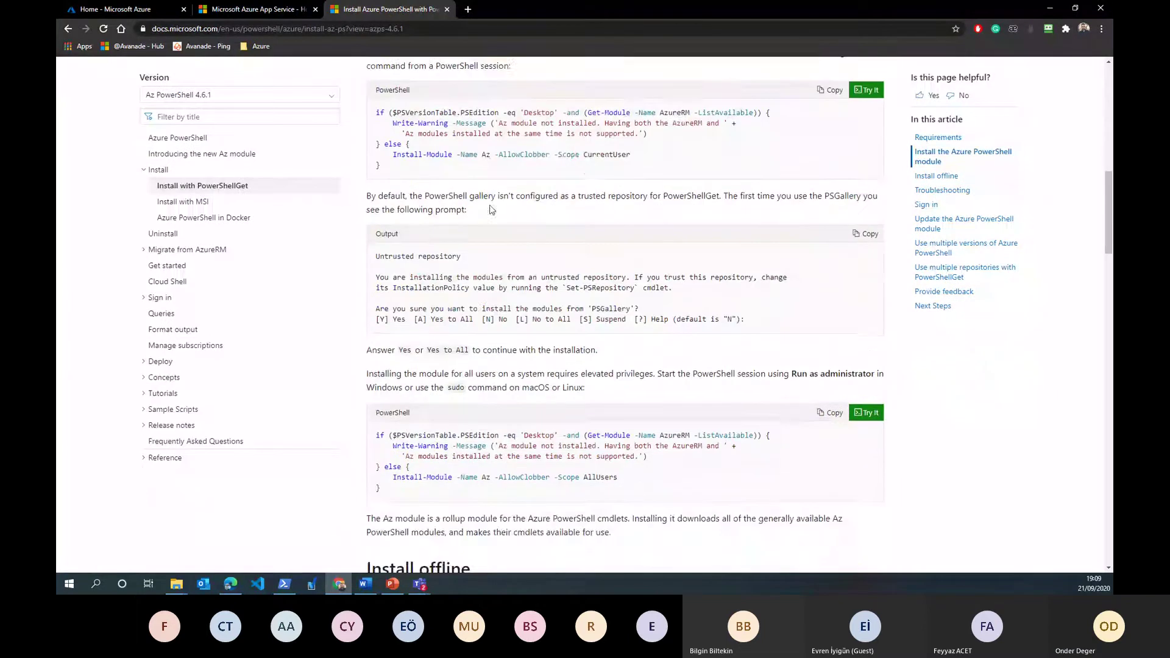
scroll(483, 380, up, 2)
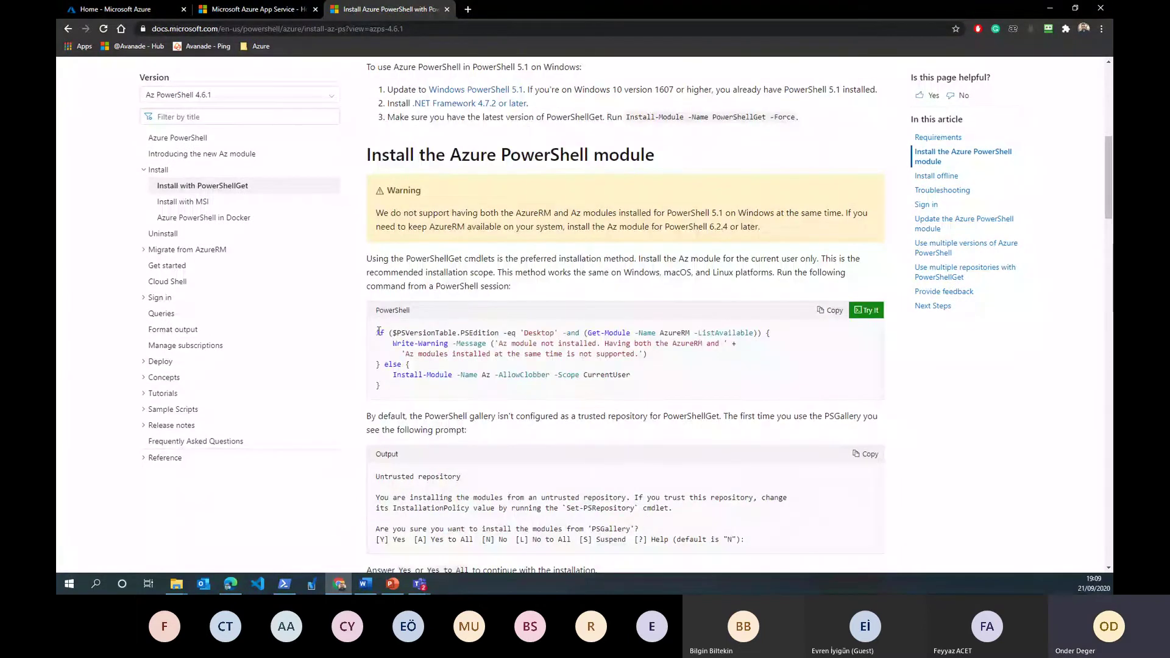
drag(376, 333, 443, 396)
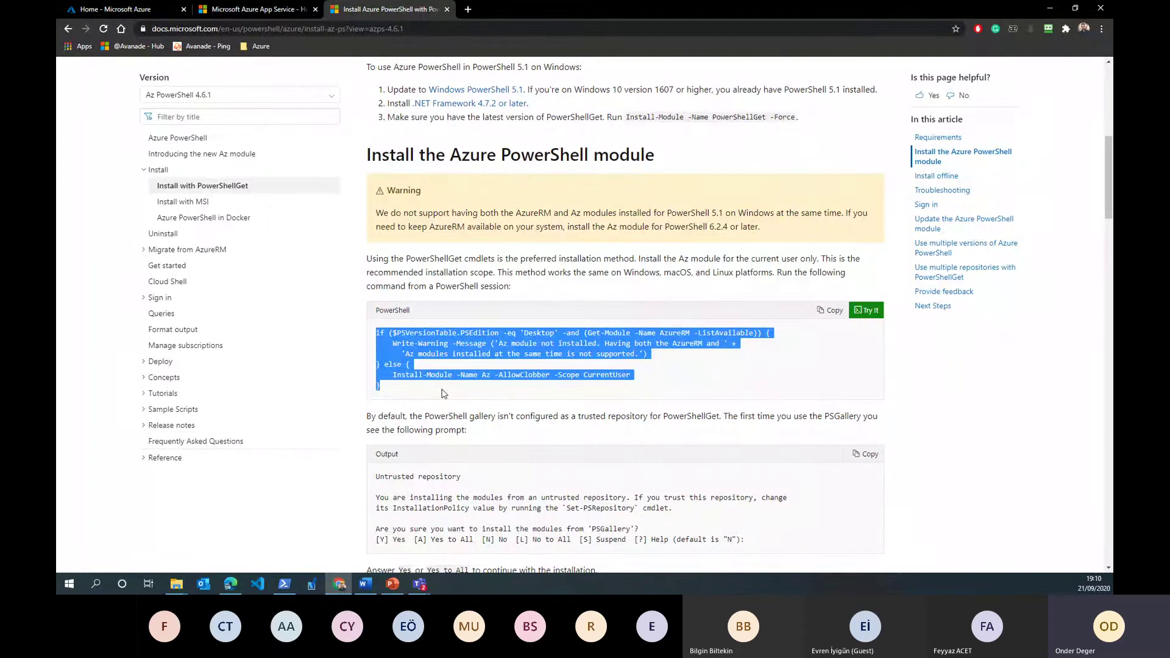
Switch to the PowerPoint slide of Azure management tools and point out the Azure Cloud Shell row.
click(393, 584)
click(752, 359)
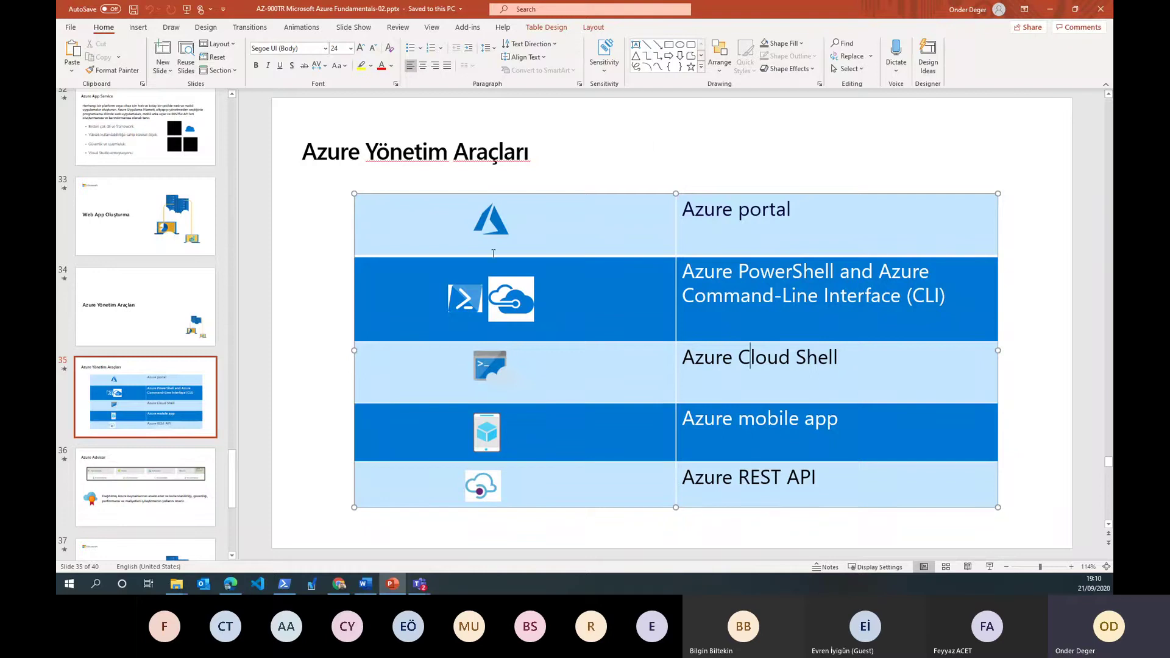
drag(682, 362, 840, 364)
click(683, 363)
Return to the Azure portal in Chrome, open Cloud Shell in an enlarged pane, and view its shell type choices.
click(1048, 8)
key(ctrl+1)
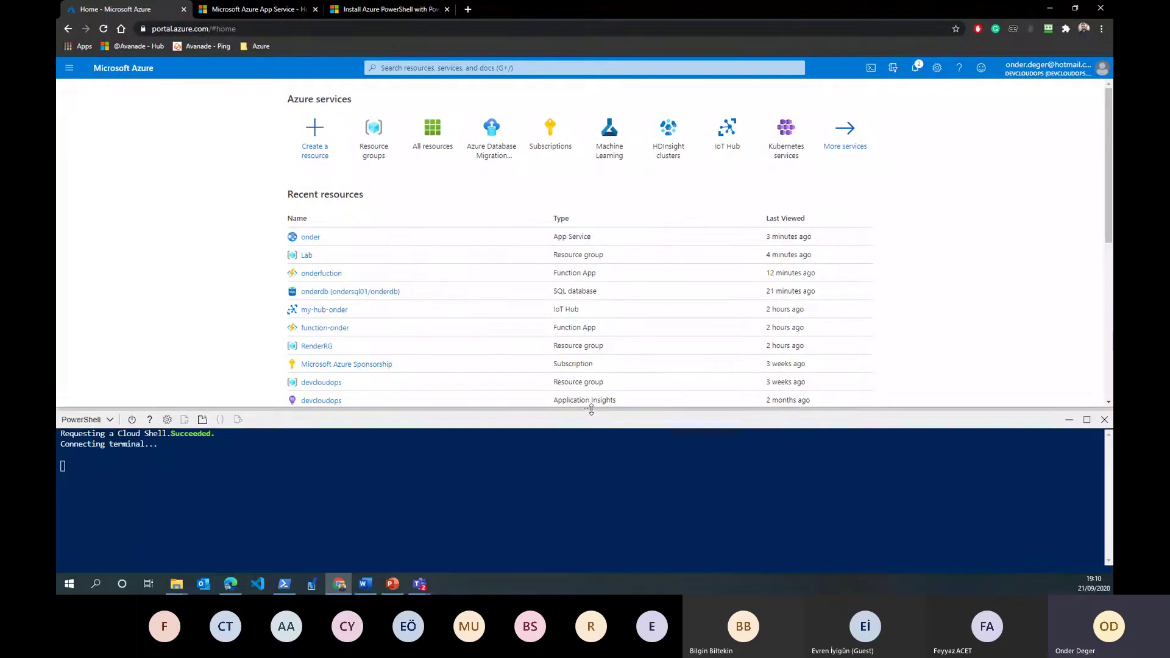
drag(591, 409, 590, 230)
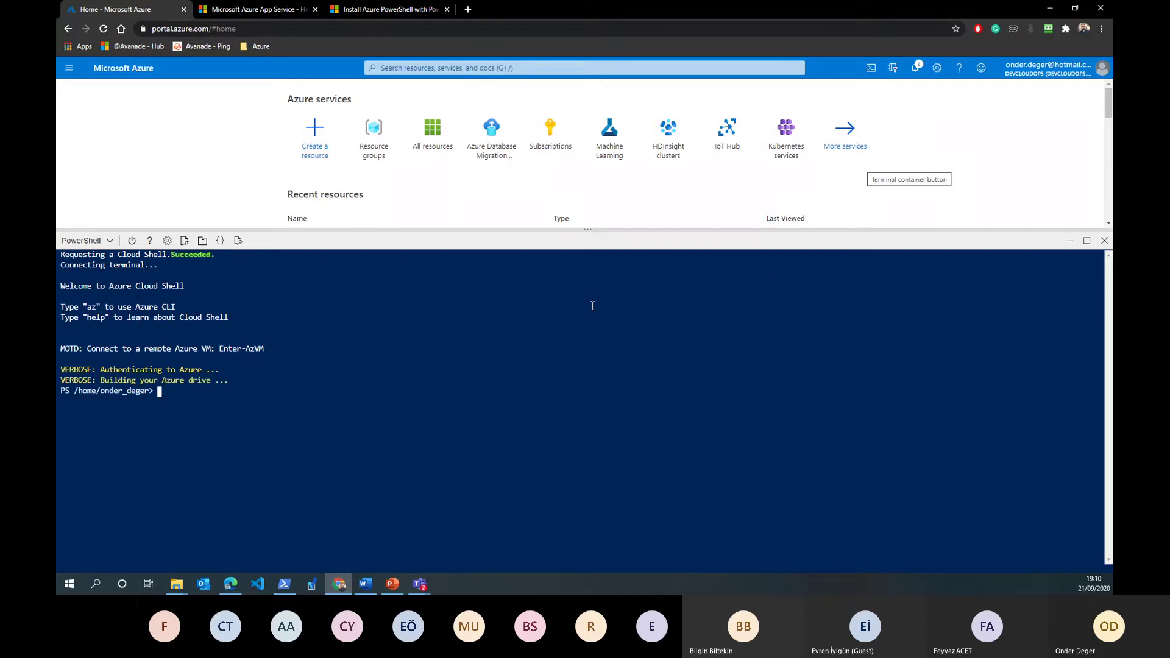
click(86, 241)
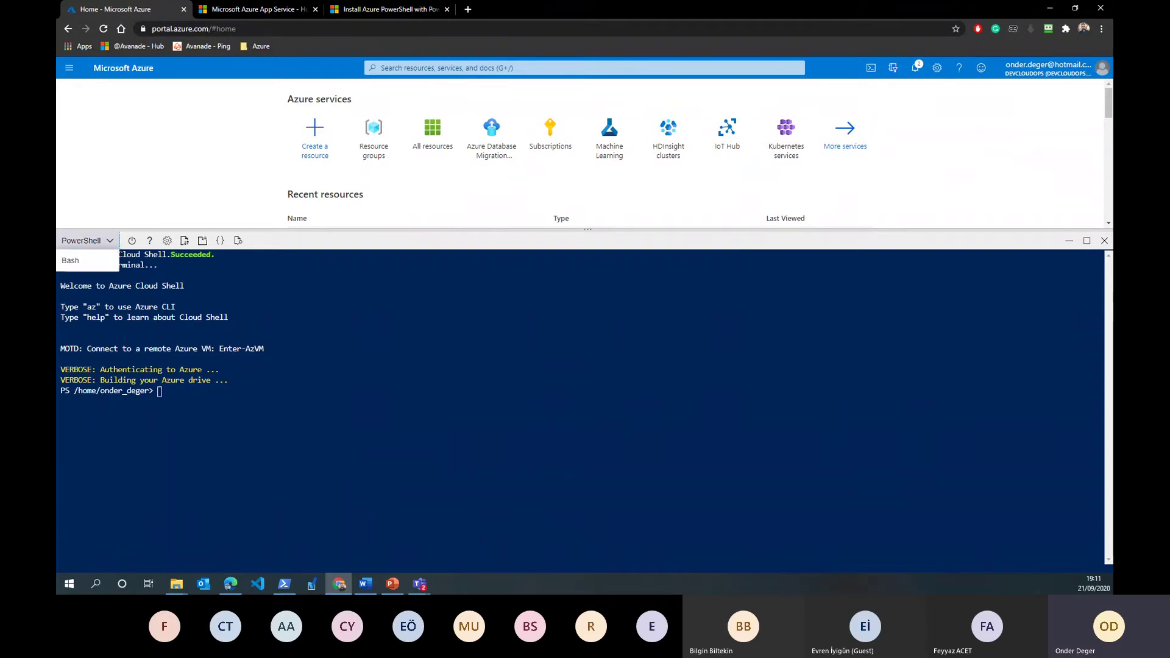
key(alt+Tab)
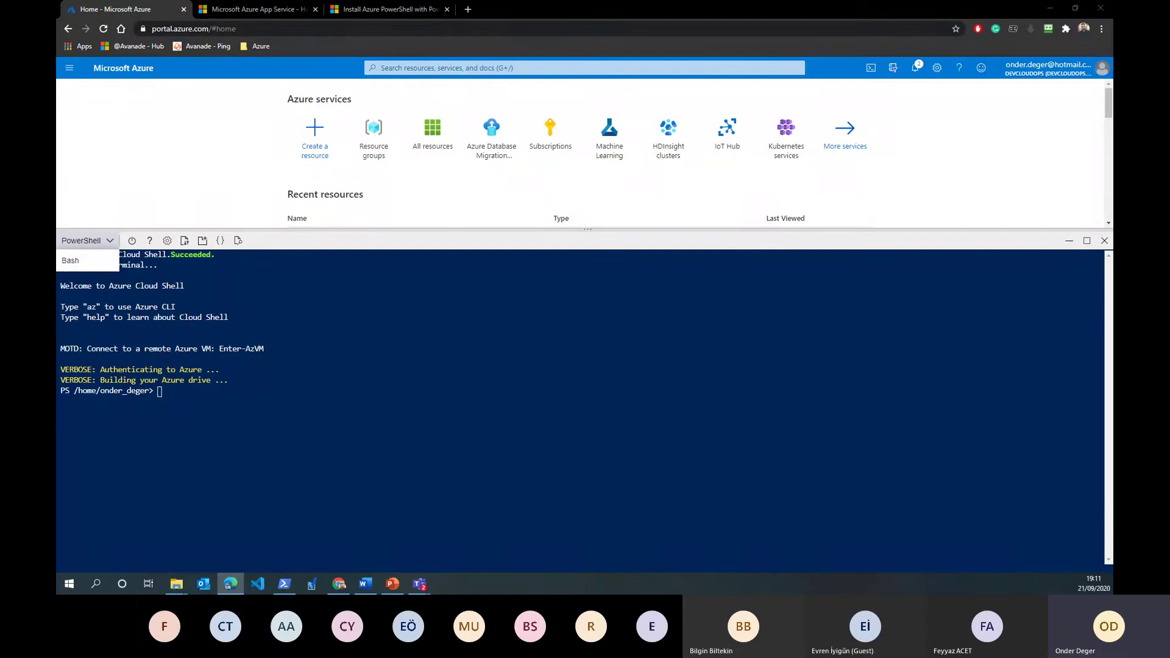
click(304, 394)
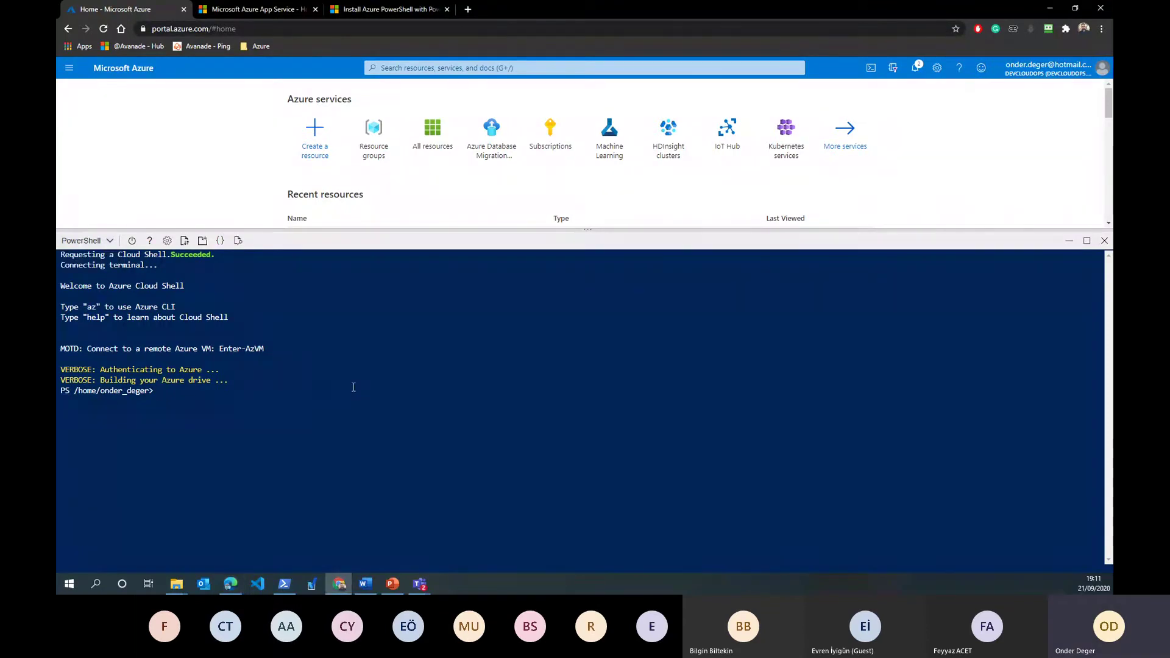
Try to restart the Cloud Shell session and reopen its pane in the portal.
text(new)
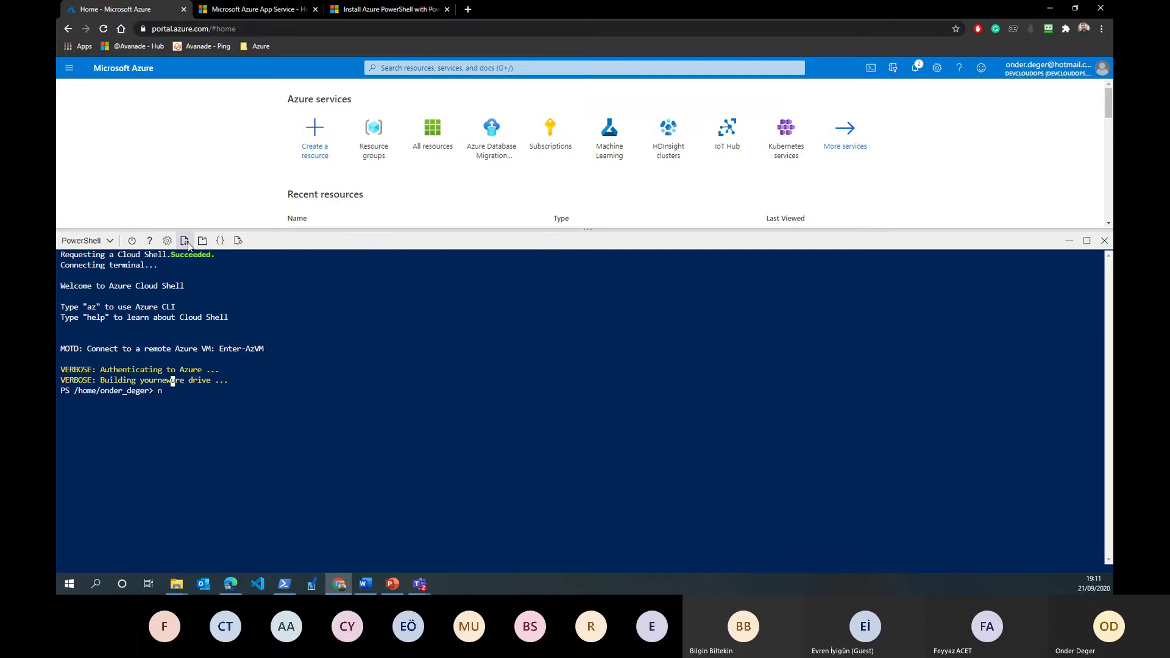
click(132, 240)
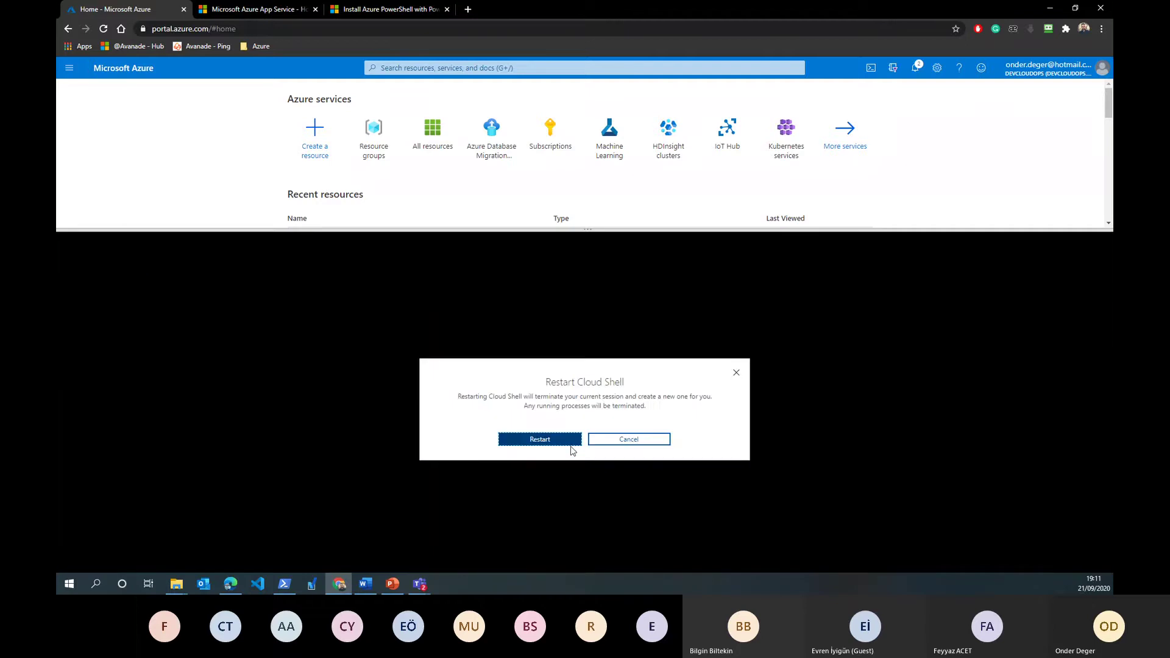
click(567, 440)
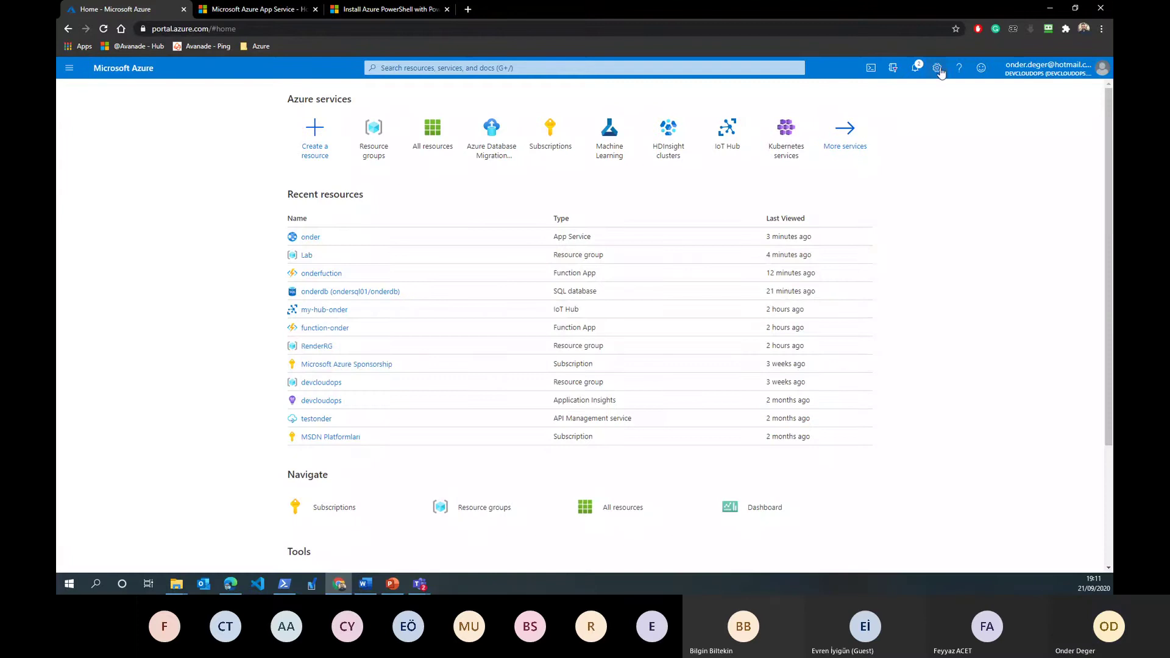
click(871, 68)
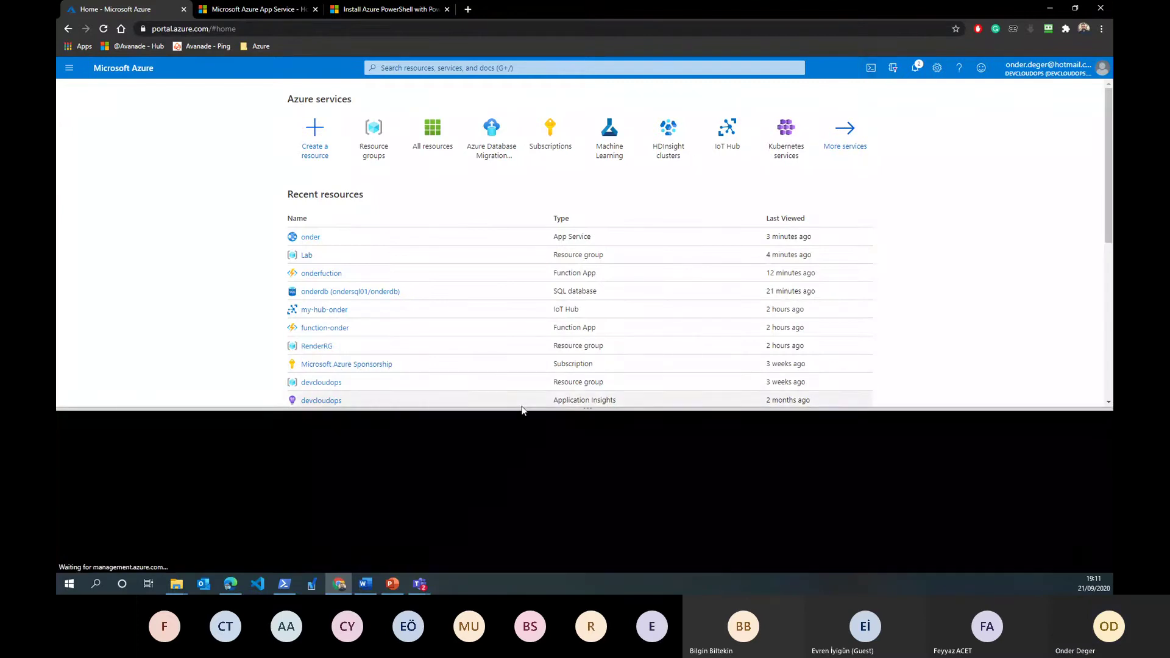
drag(523, 410, 531, 236)
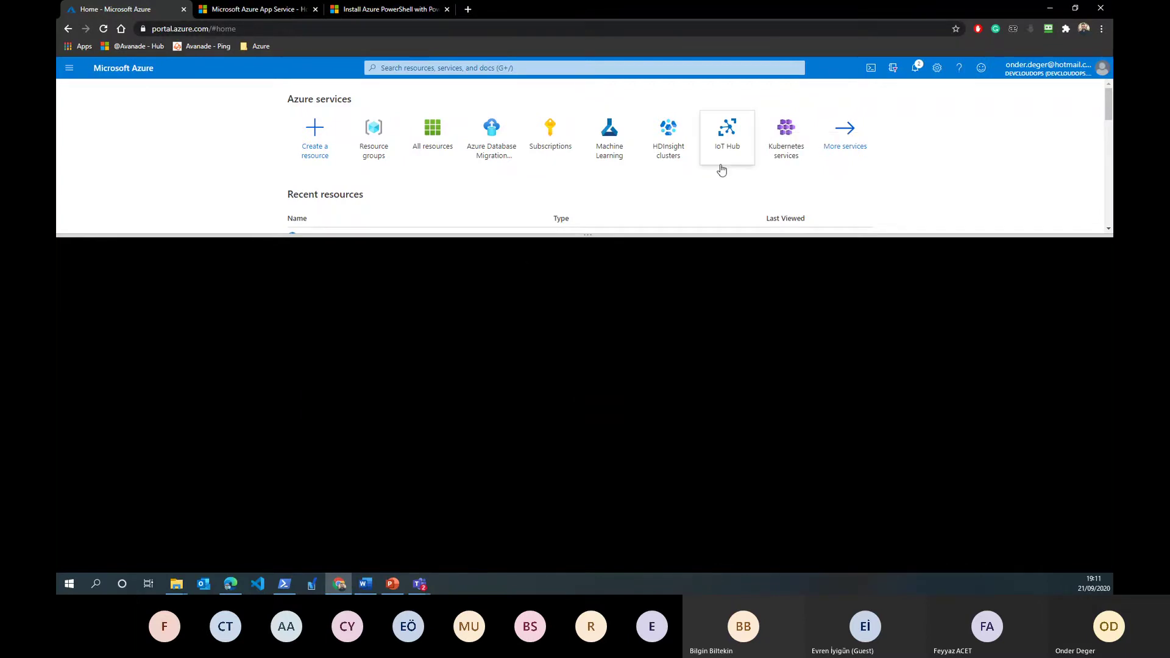
click(872, 68)
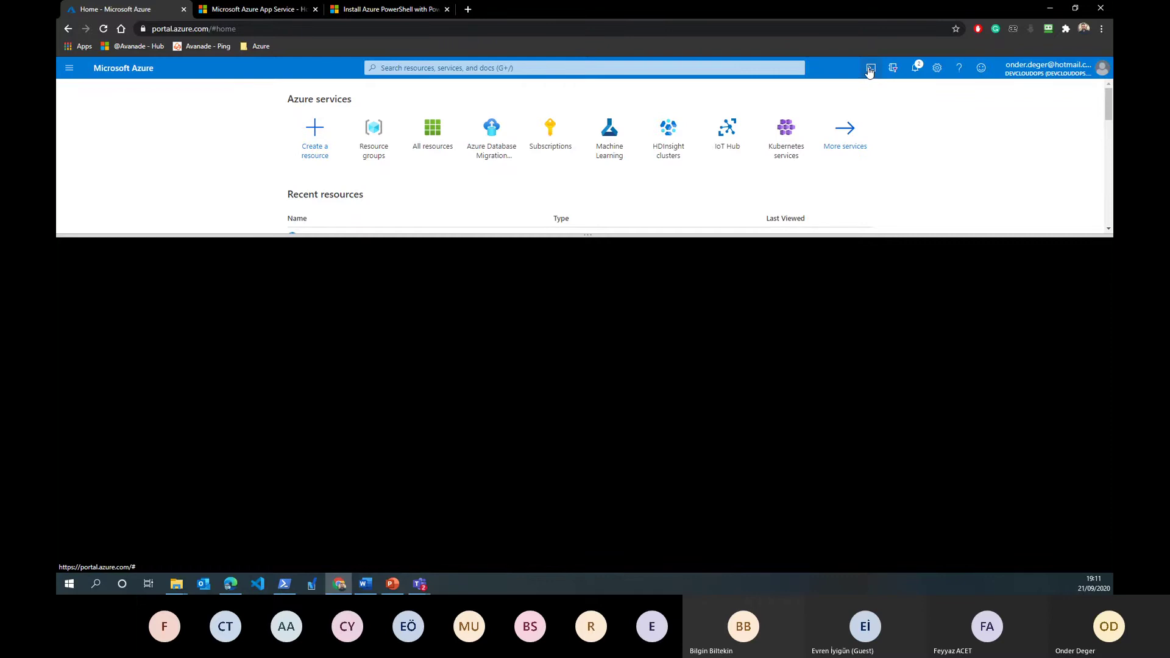
Reload the Azure portal page and open a new PowerShell Cloud Shell session in an enlarged pane.
key(F5)
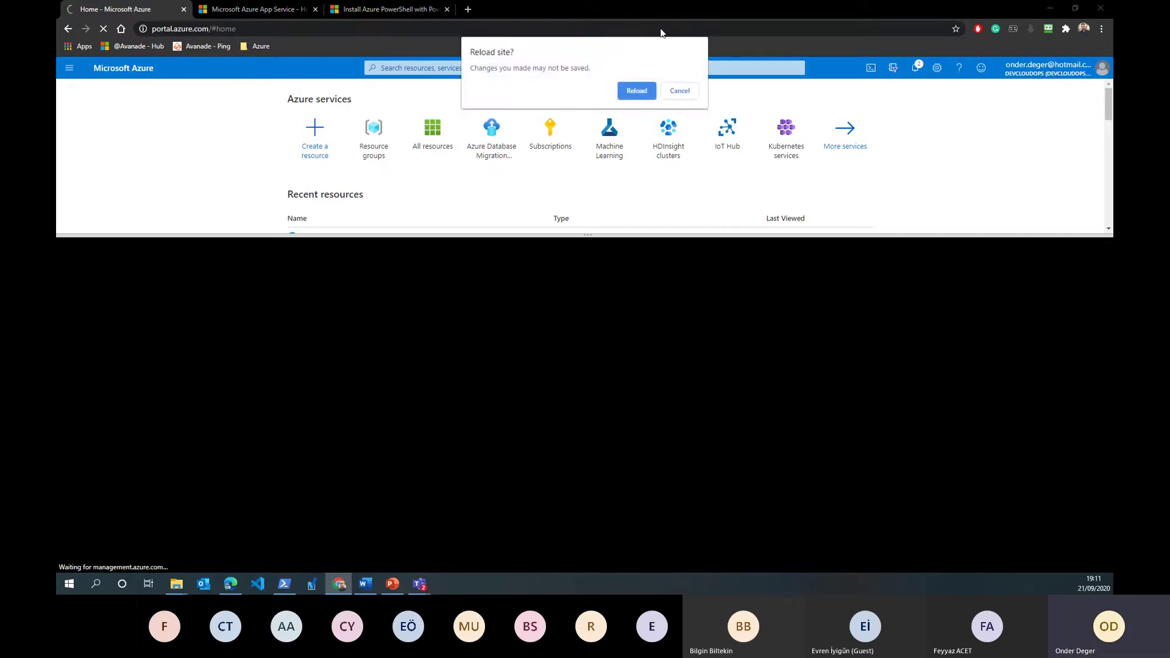
click(635, 94)
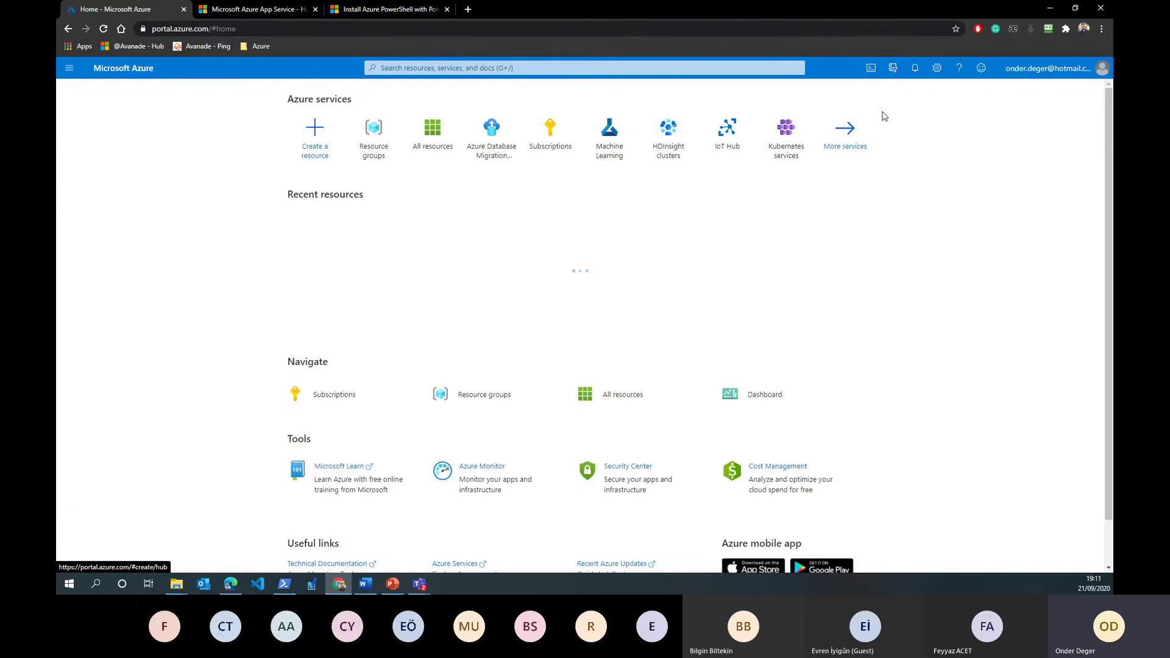
click(872, 69)
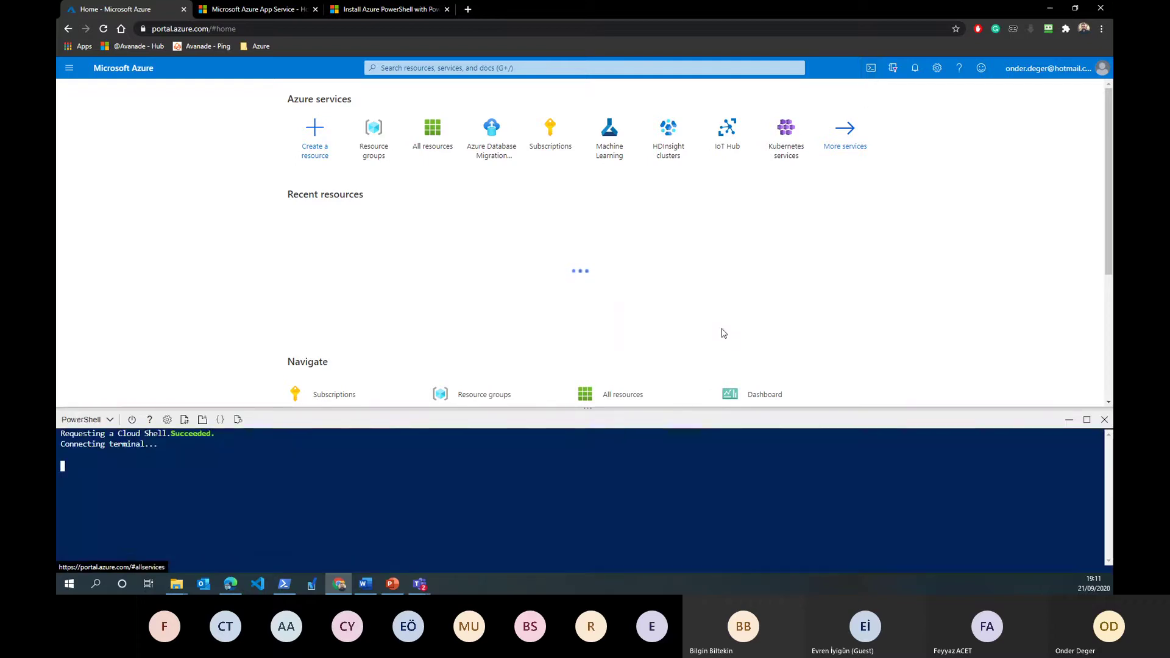
drag(669, 410, 681, 216)
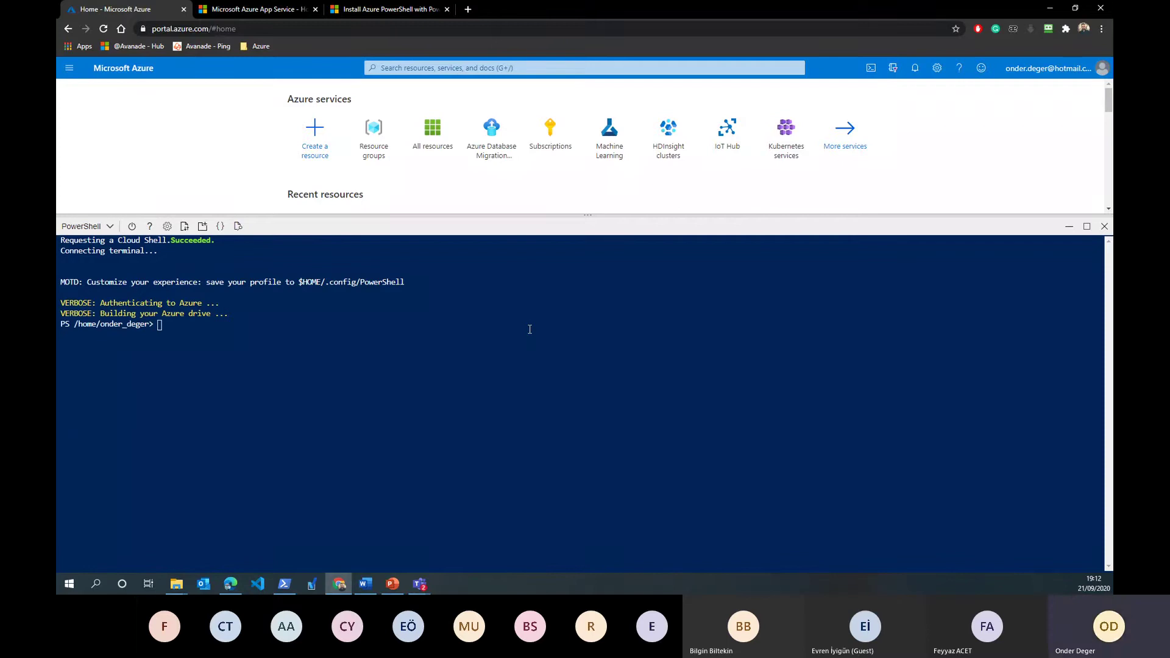
Enter a New-AzResourceGroup command in Cloud Shell with the name Lab2.
text(new)
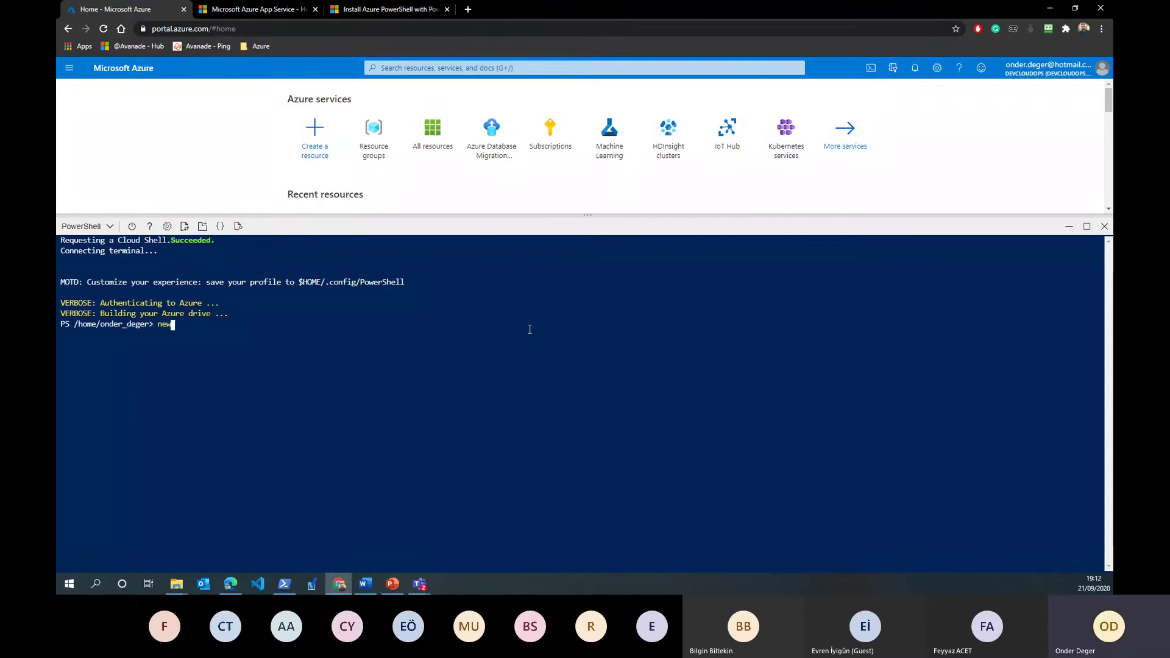
text(-azresou)
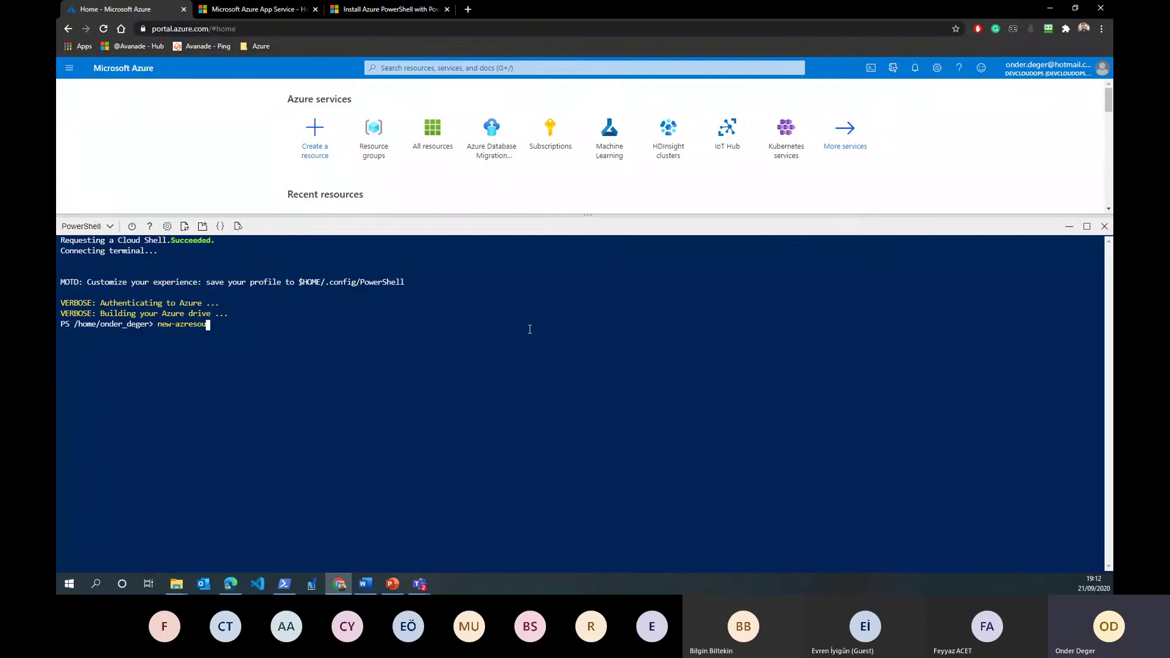
text(rcegro)
key(Tab)
text(-Name Lab2 Lo)
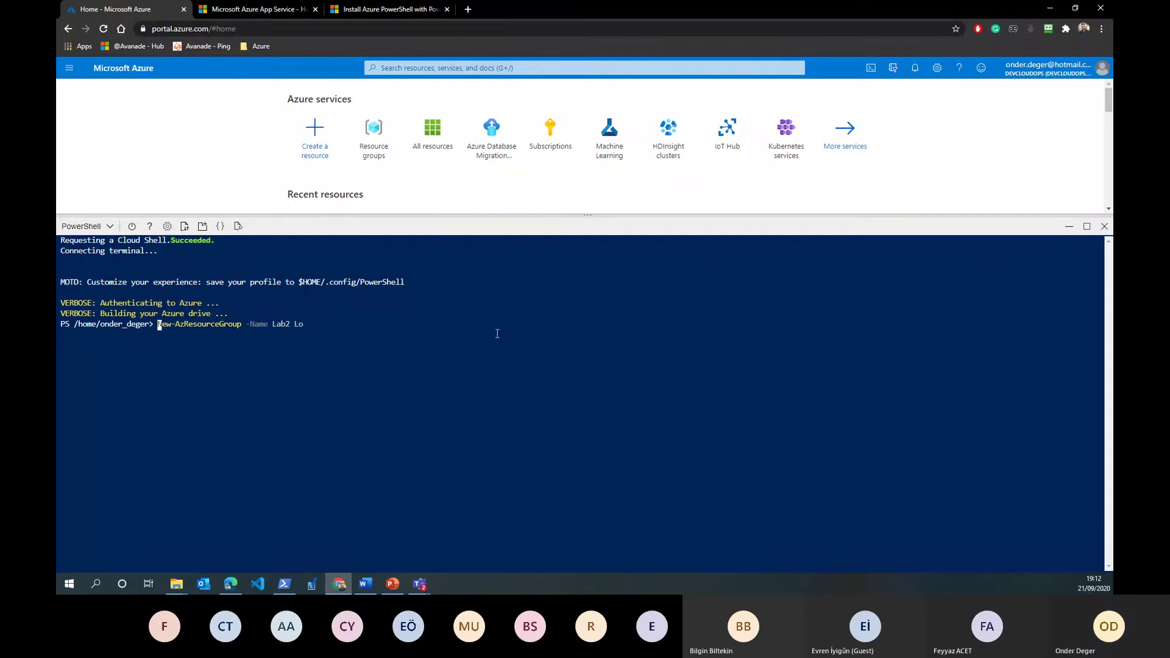
Complete the resource group command with the parameter -Location NorthEurope and run it.
key(Right)
key(Right)
key(Right)
key(Right)
key(Right)
key(Right)
key(Right)
key(Right)
key(Right)
key(Right)
key(Right)
key(Right)
key(Right)
key(Right)
key(Right)
key(Right)
key(Right)
key(Right)
key(Right)
key(Right)
key(BackSpace)
key(BackSpace)
text(-L)
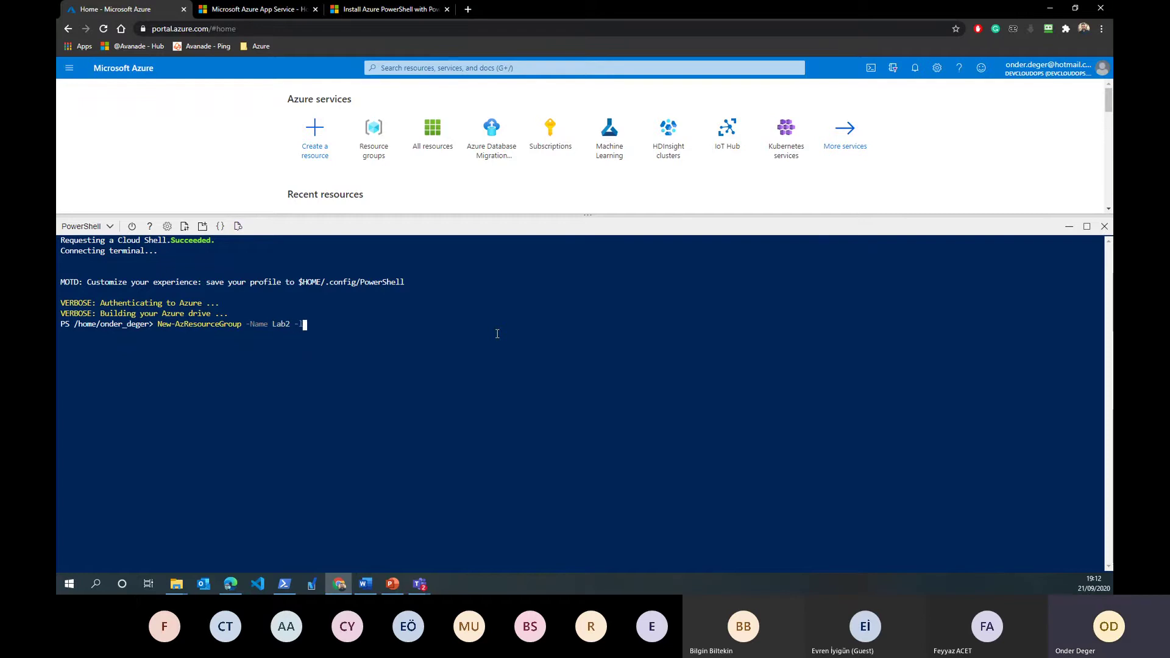
key(Tab)
text(North)
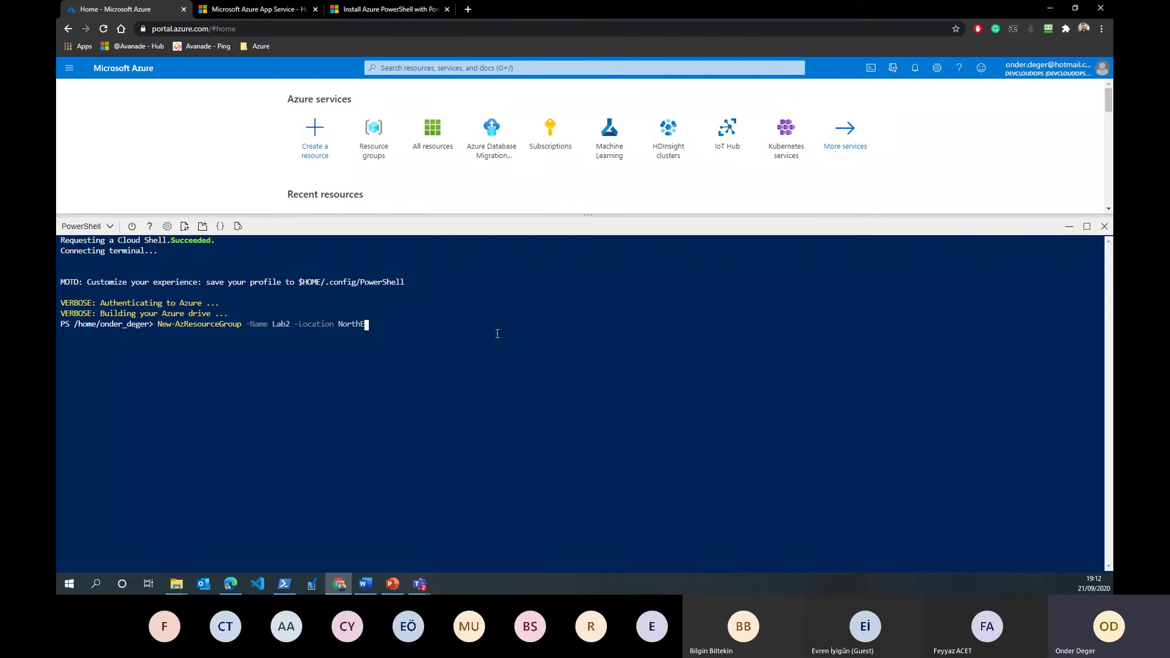
text(Europe)
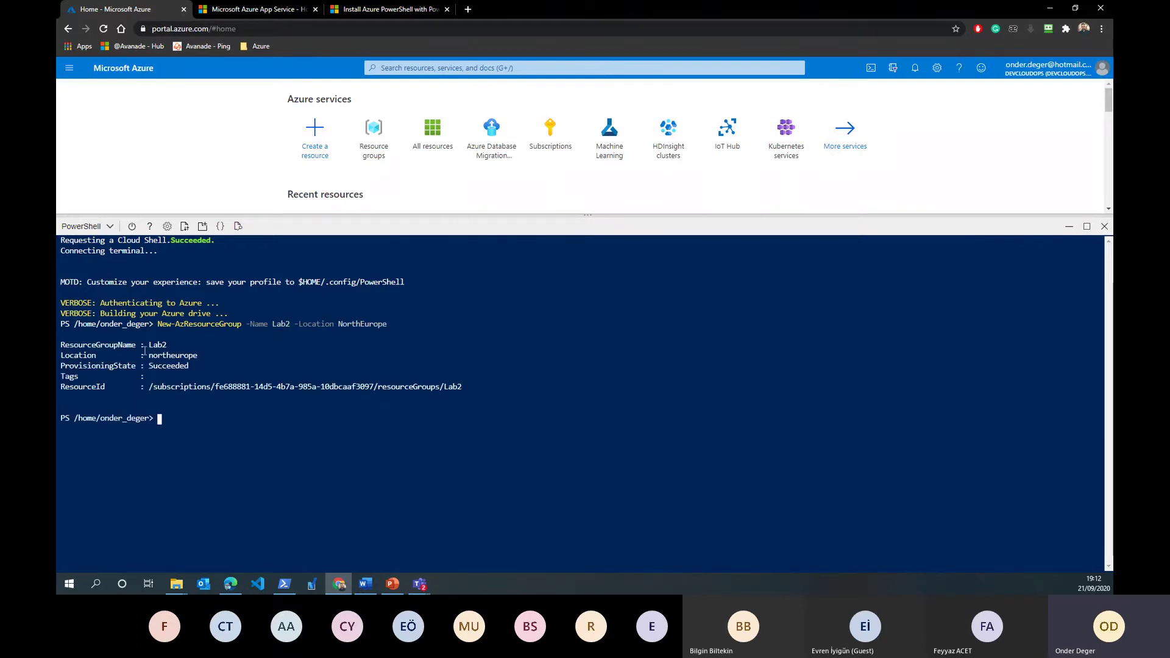
Open the portal's Resource groups list, shrink the Cloud Shell pane, and refresh the list to look for Lab2.
click(374, 131)
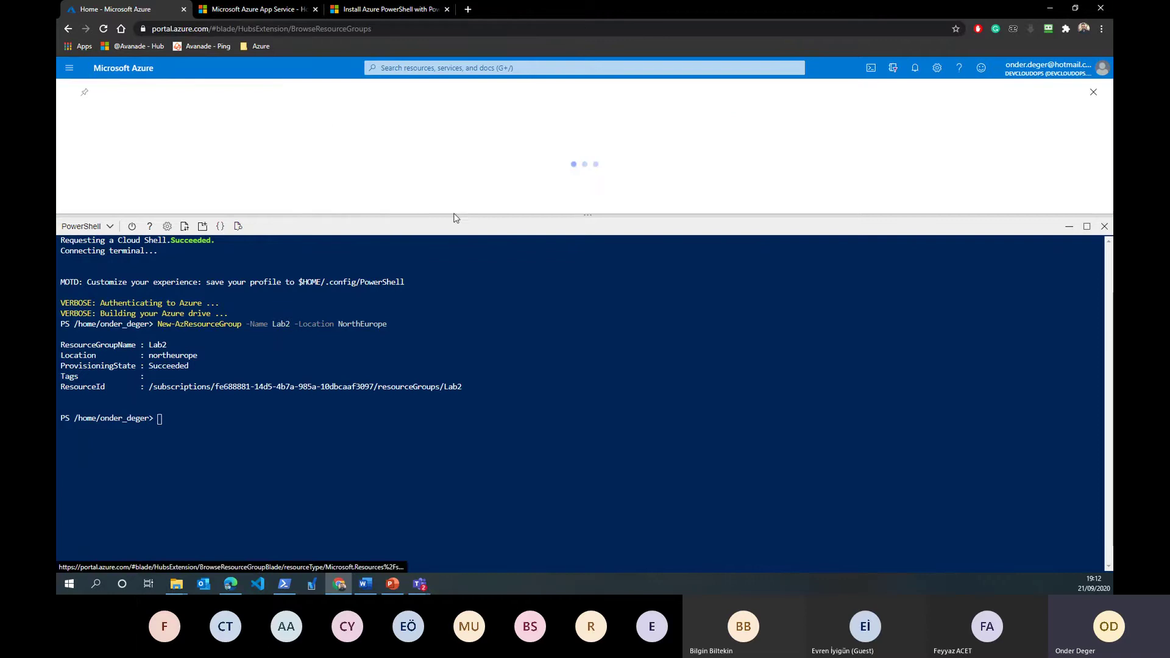
drag(454, 217, 453, 431)
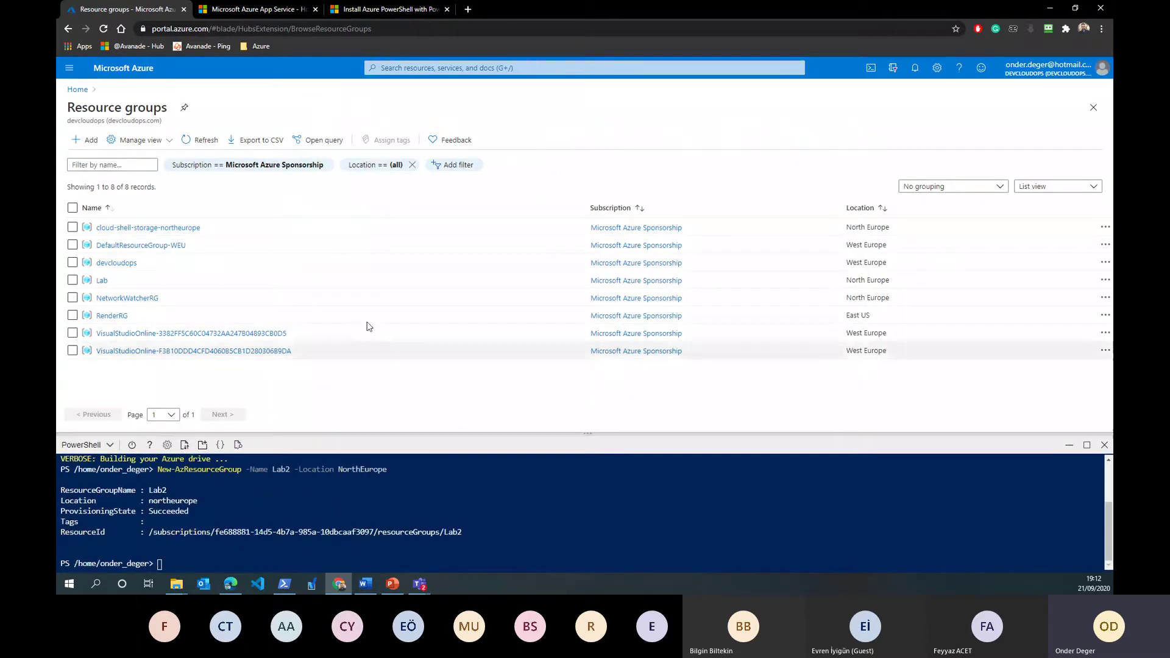
click(205, 141)
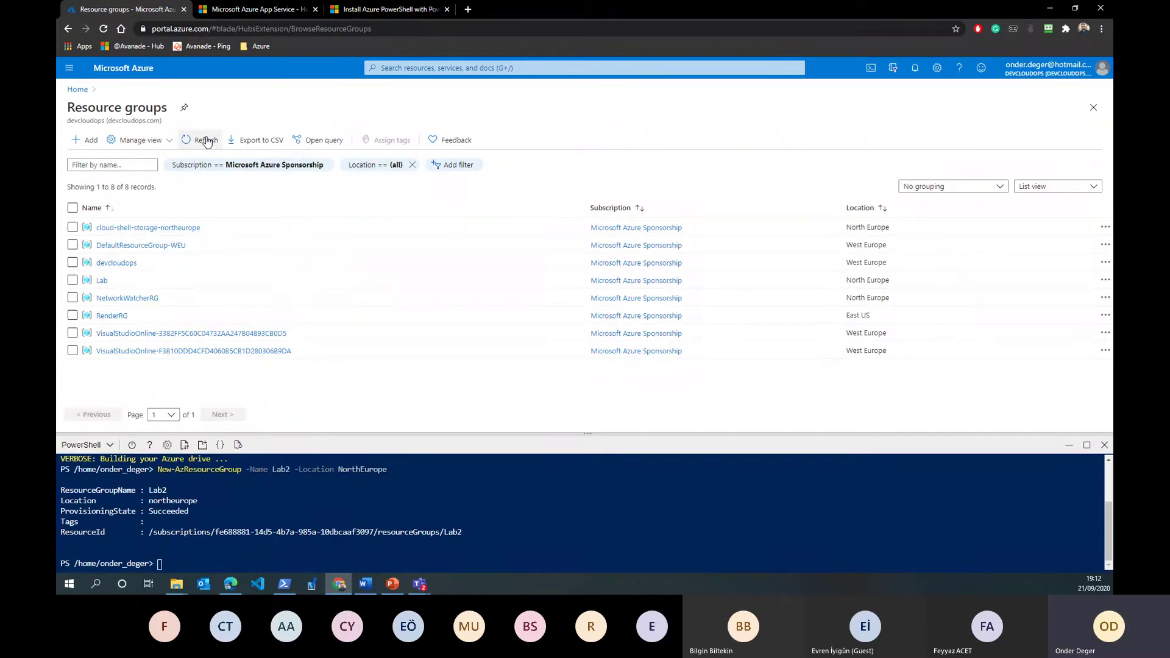
click(206, 142)
click(208, 142)
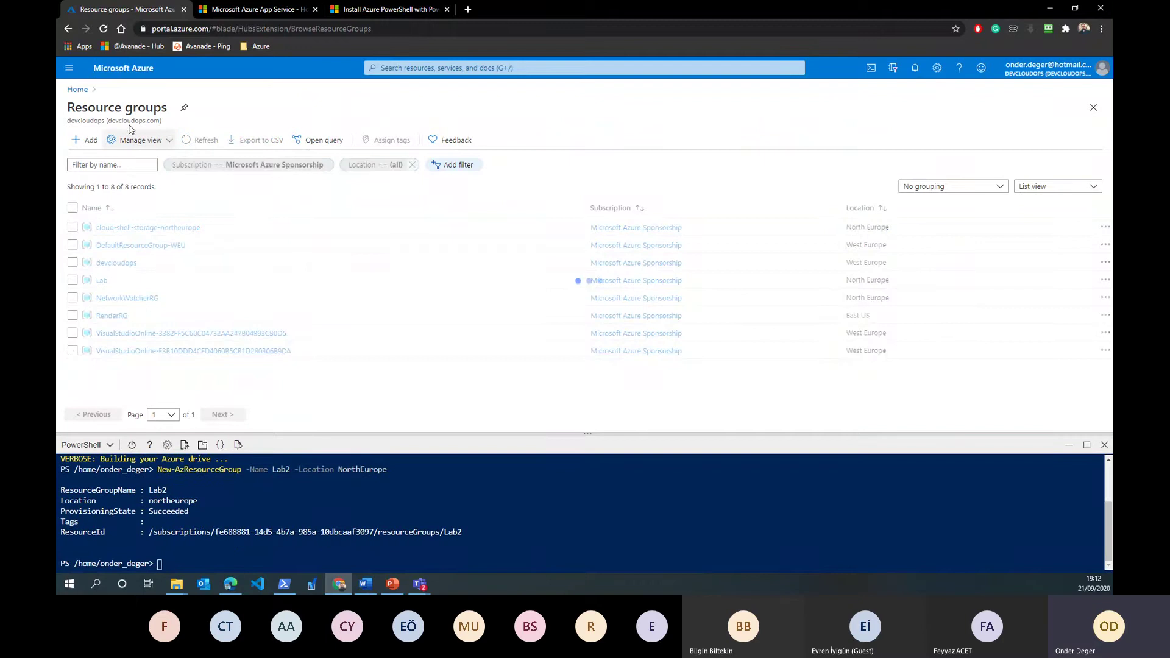
click(78, 90)
click(368, 141)
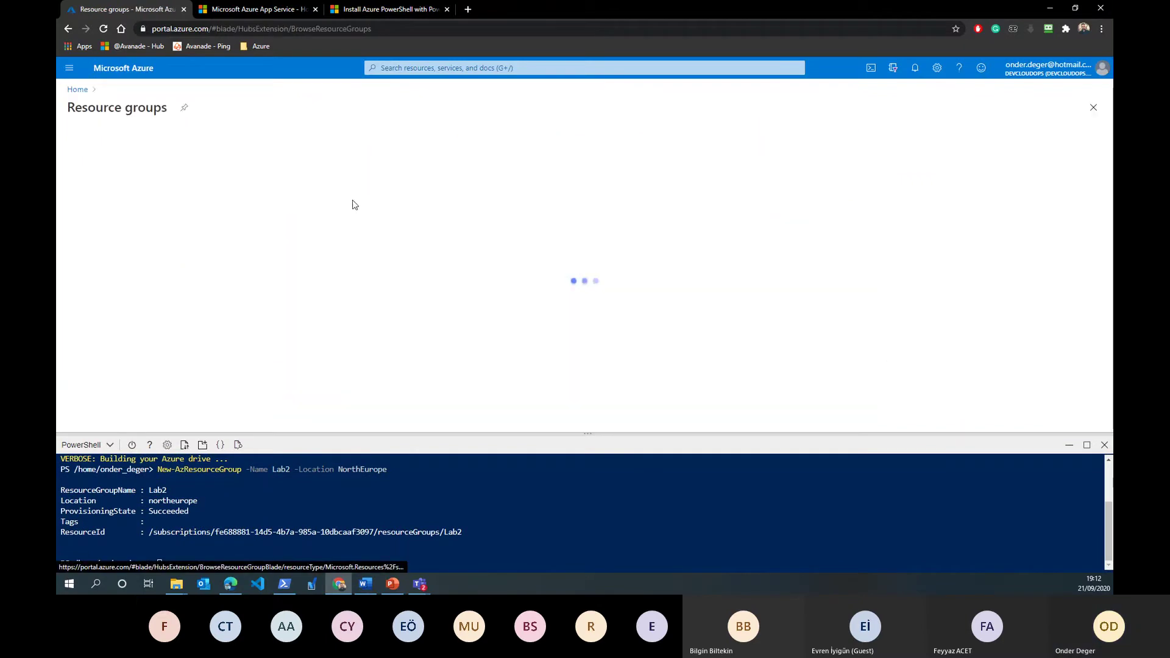
click(187, 140)
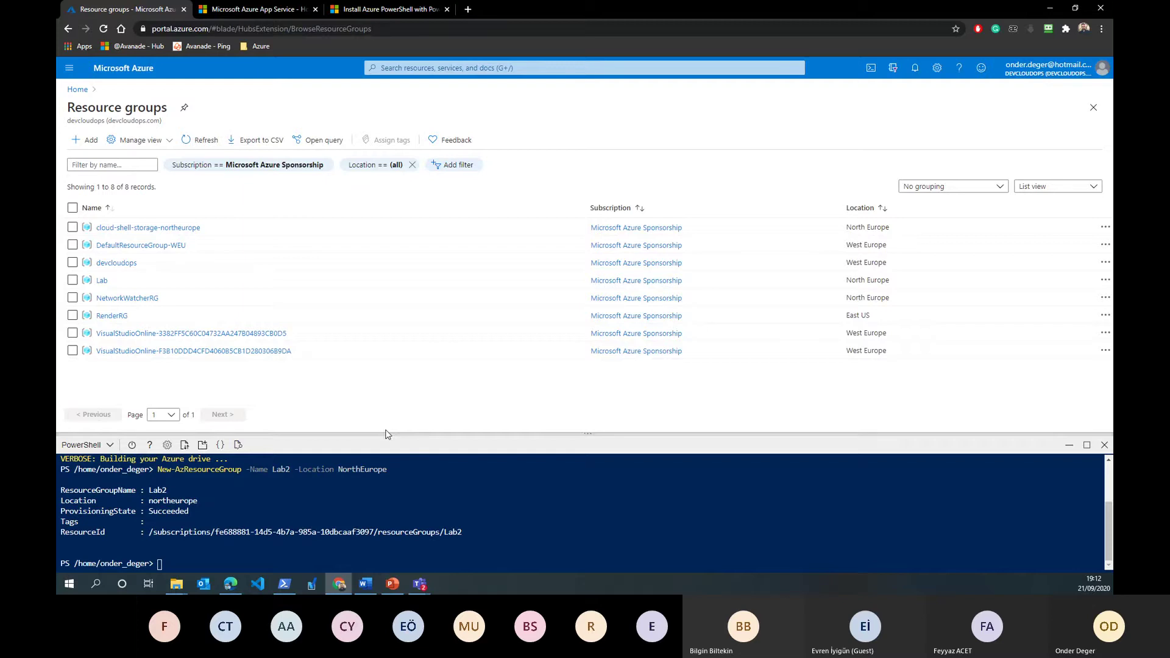
Enlarge the Cloud Shell pane and list all resource groups with Get-AzResourceGroup.
drag(385, 434, 366, 223)
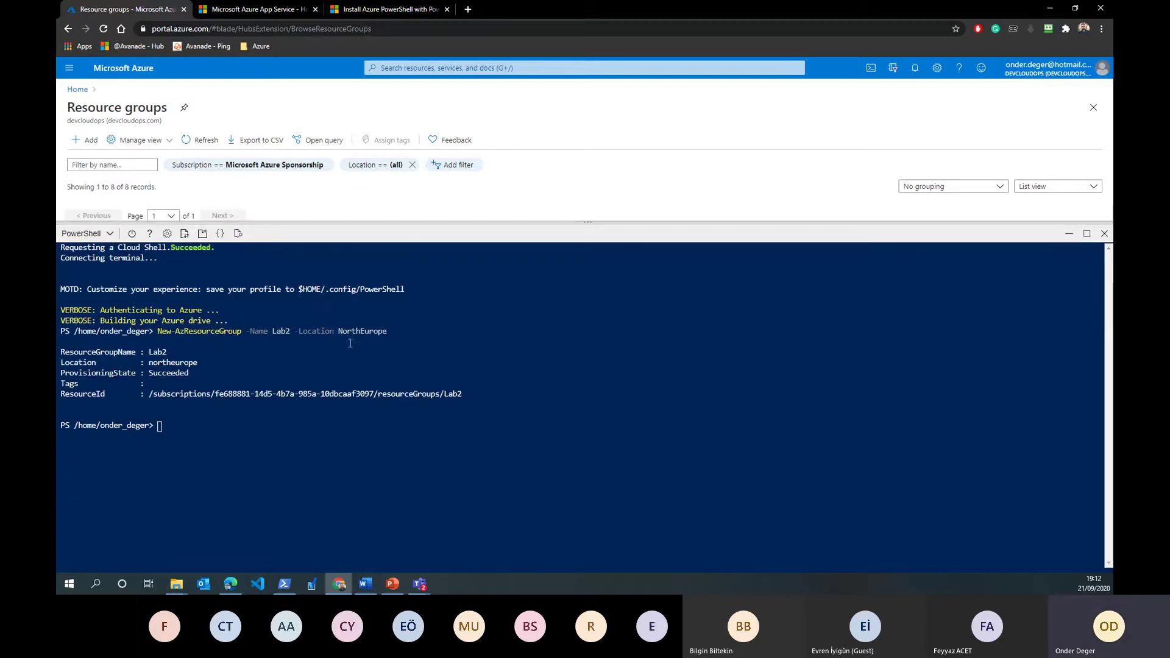
click(328, 422)
text(get-azresor)
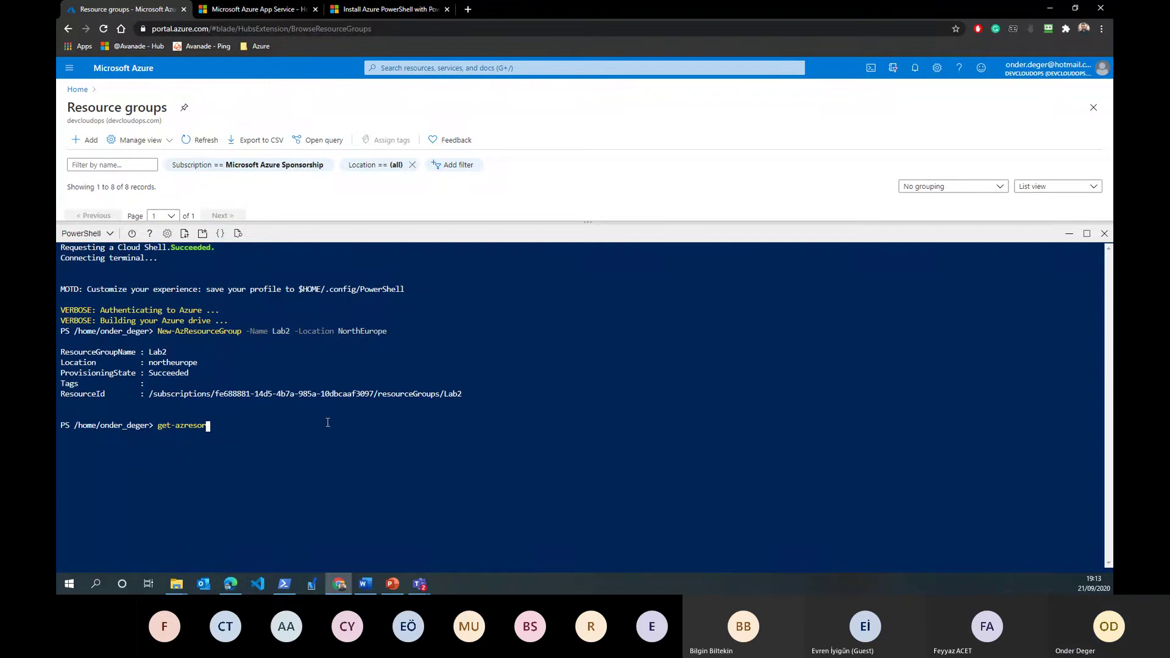
key(BackSpace)
key(Tab)
text(g)
key(Tab)
key(Return)
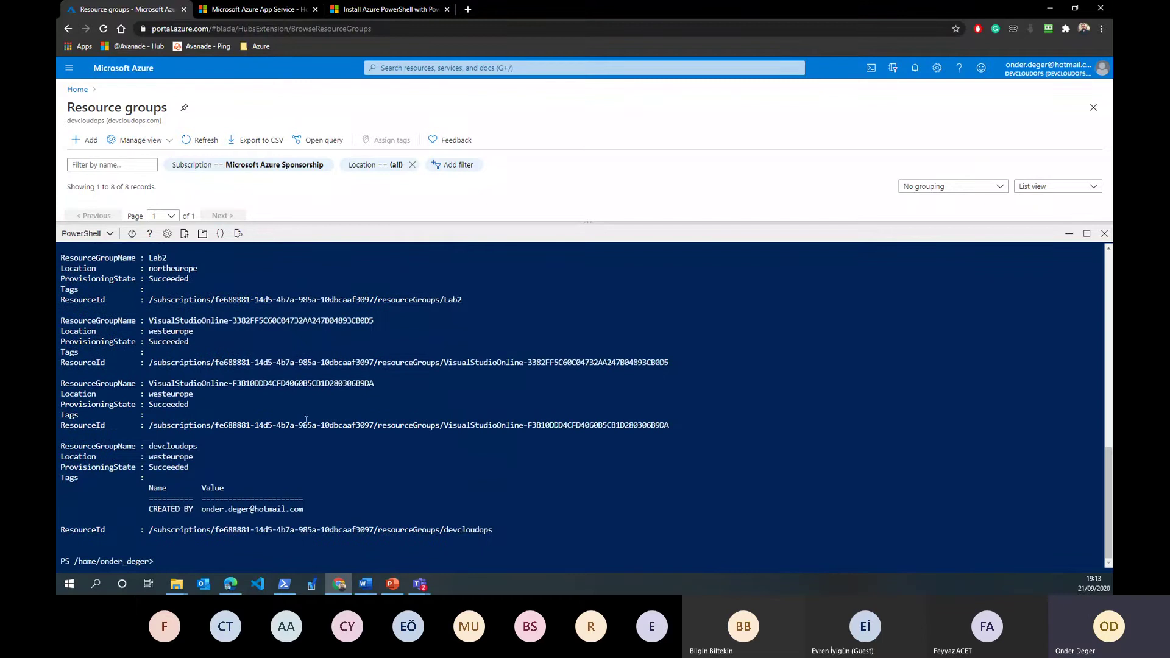
Go back through the Cloud Shell output to the New-AzResourceGroup result and highlight the Lab2 resource group name.
scroll(241, 418, up, 4)
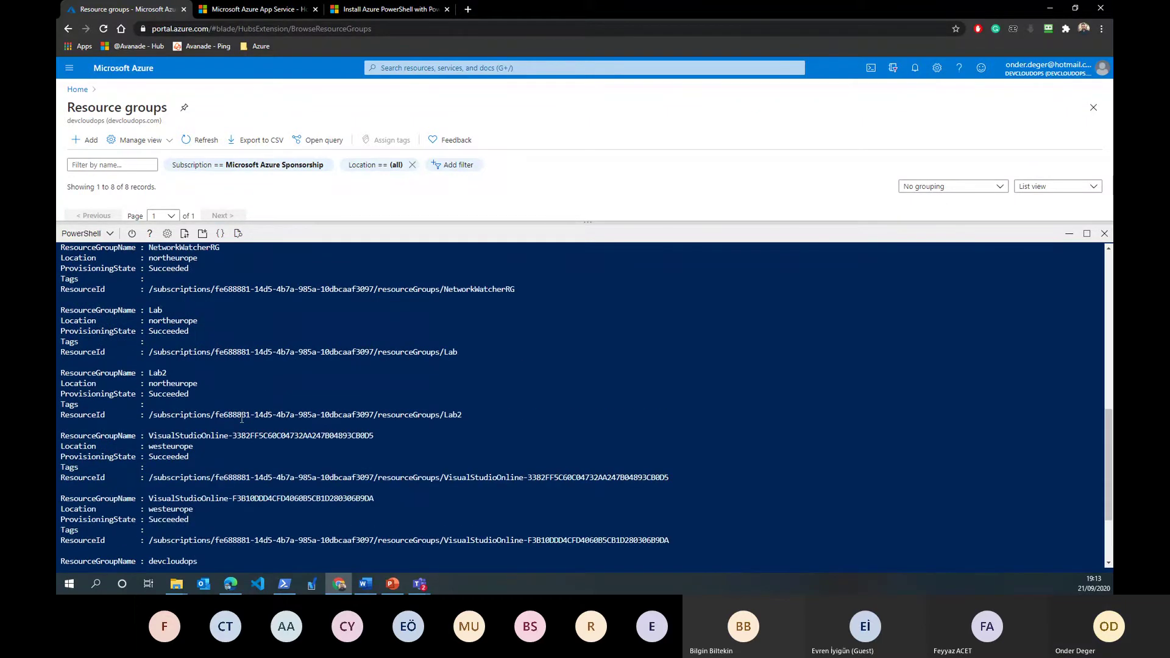
scroll(241, 419, up, 2)
scroll(242, 419, up, 12)
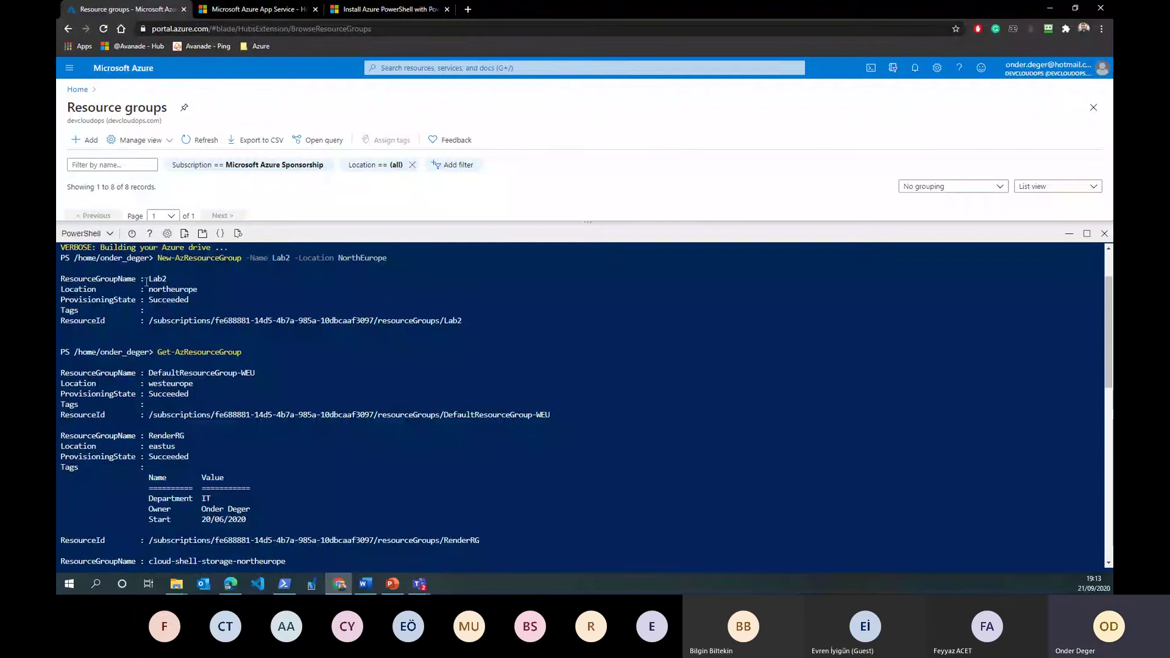
drag(146, 281, 167, 282)
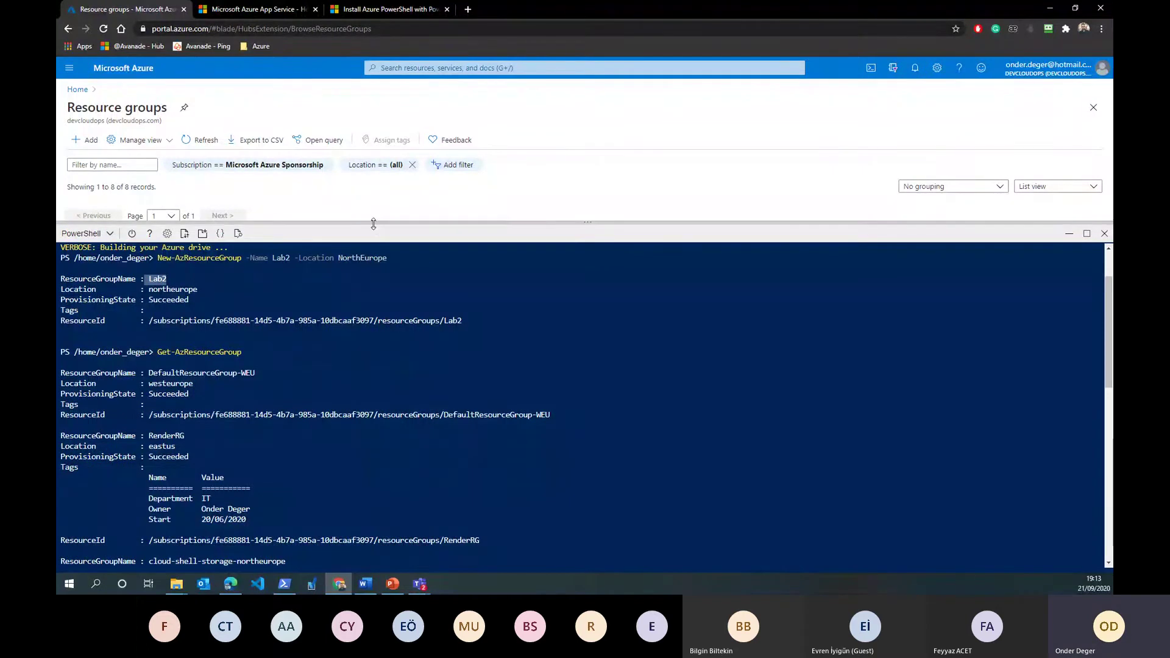
Refresh the Resource groups list with the Cloud Shell pane shrunk, open Lab2, and enlarge the pane again.
drag(374, 223, 375, 412)
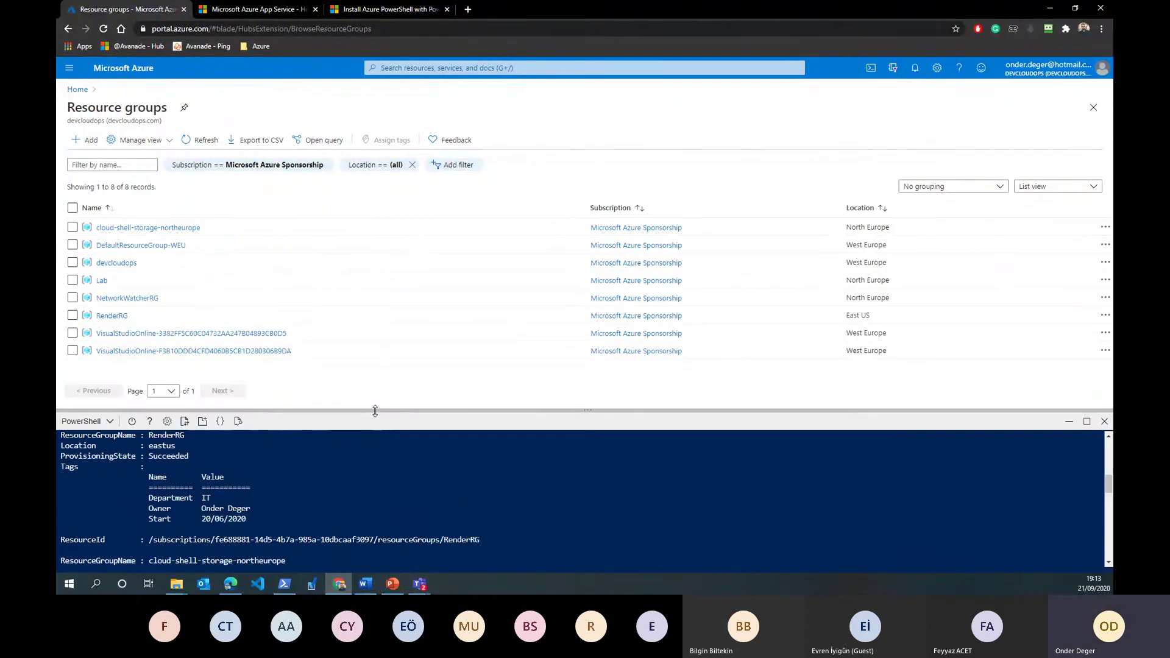
click(189, 141)
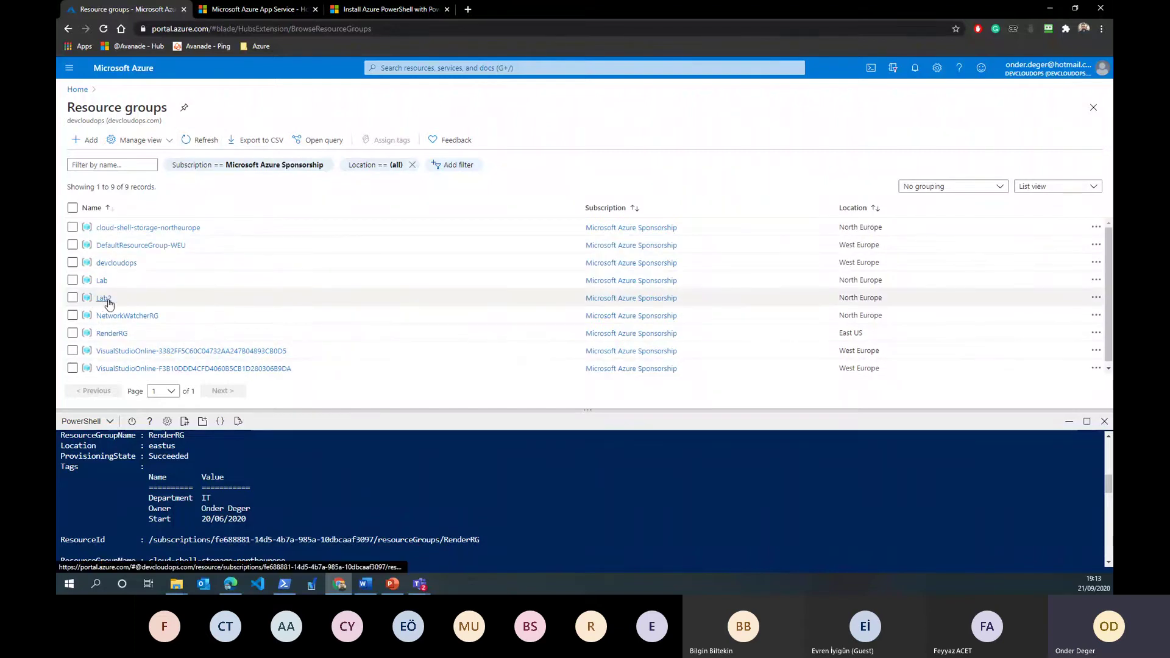
click(108, 300)
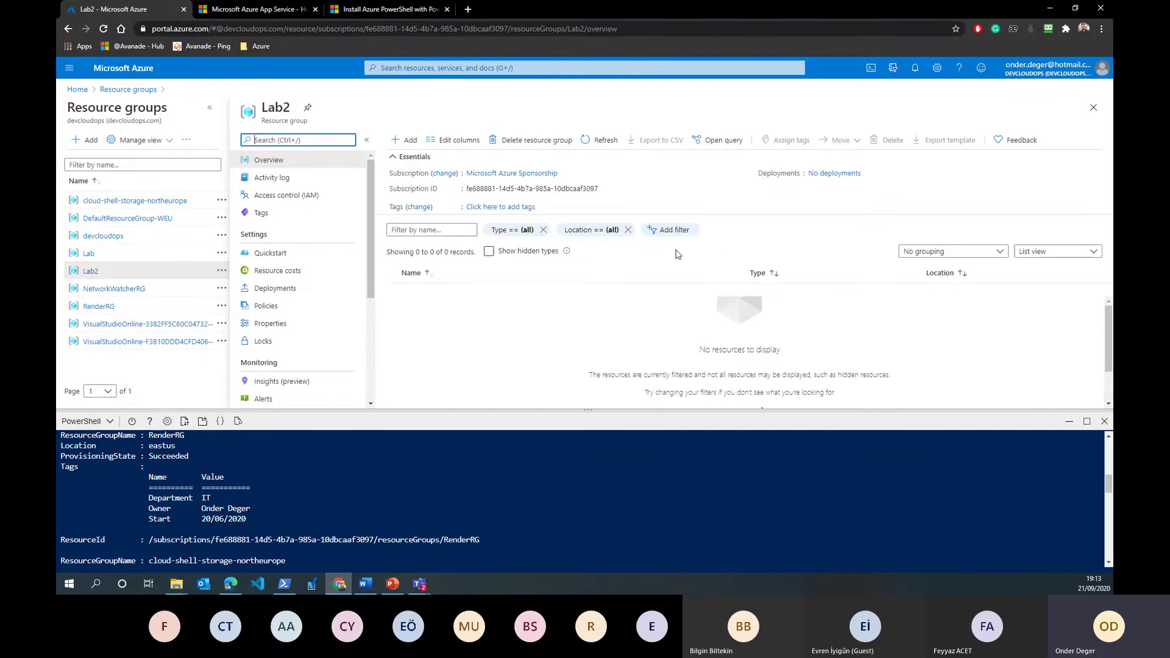
drag(610, 412, 610, 244)
scroll(255, 448, down, 1)
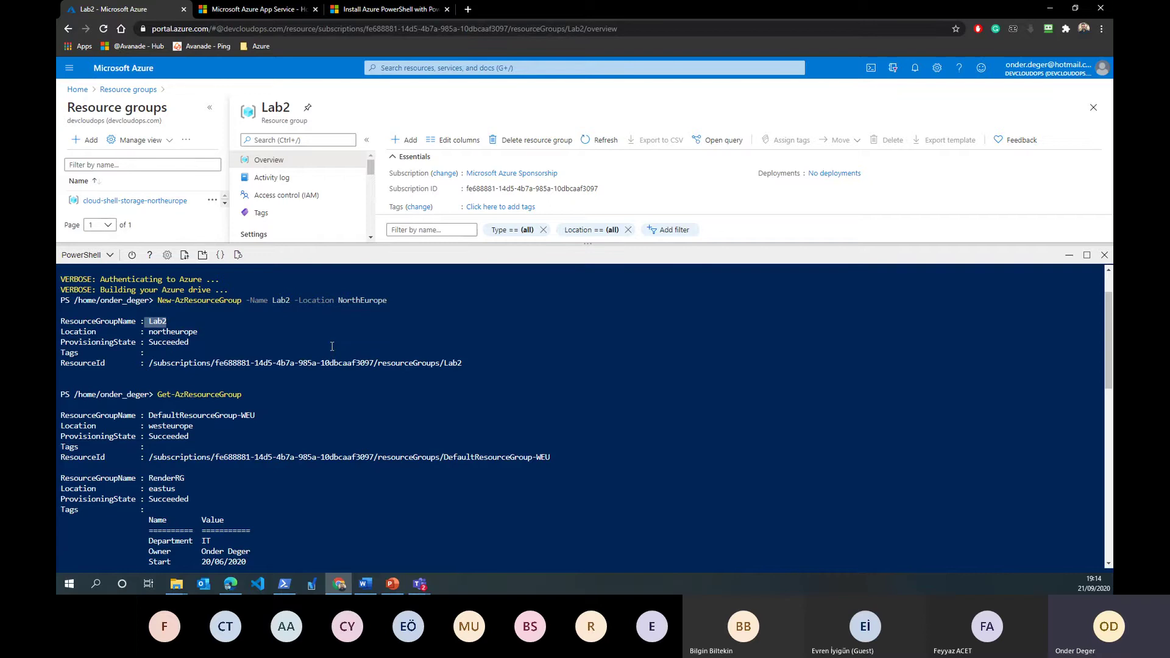
Open the Azure PowerShell documentation overview page and look through its get-started, resource management and reference sections.
click(260, 12)
click(398, 14)
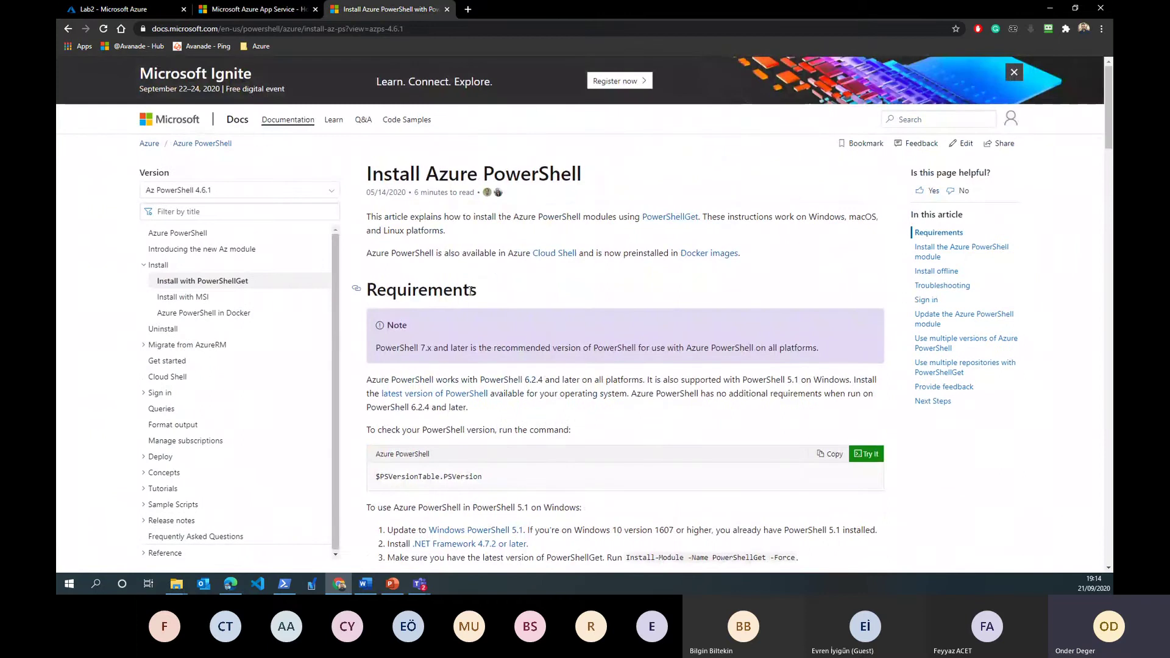
click(168, 233)
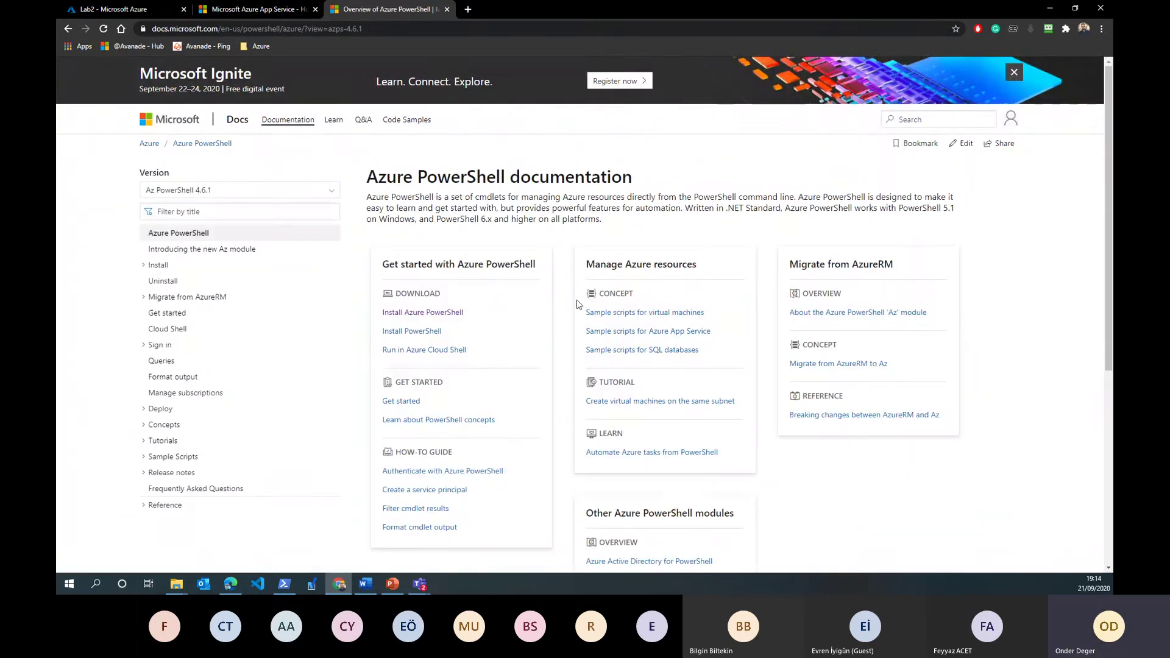
scroll(502, 440, down, 3)
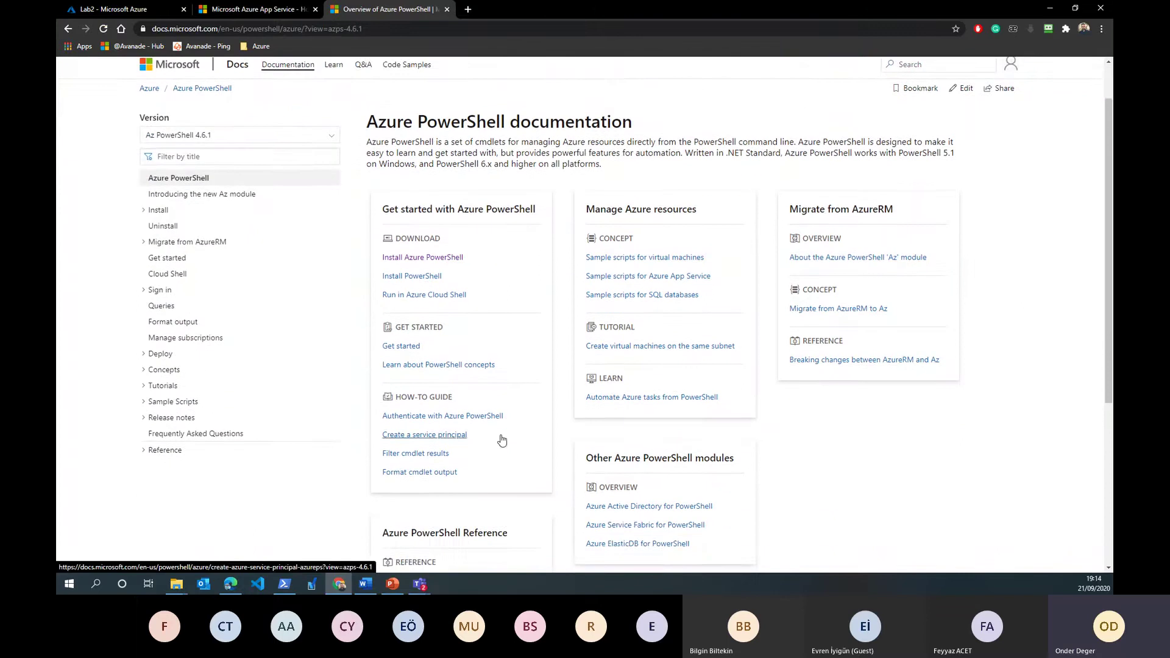
scroll(502, 440, down, 1)
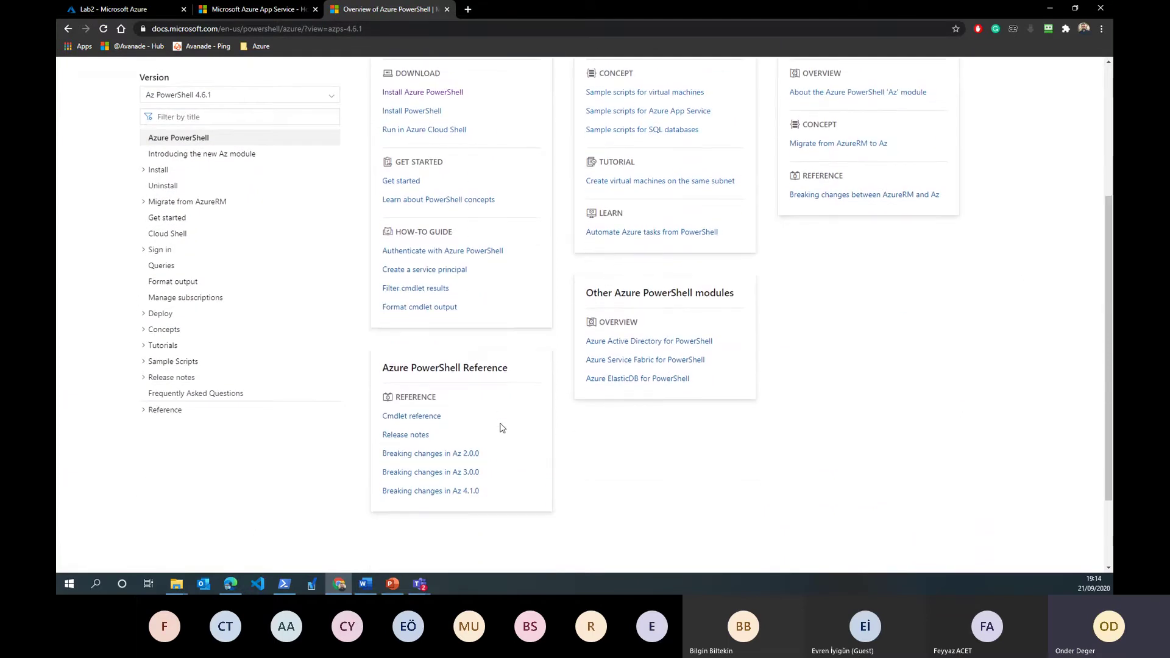
scroll(502, 427, up, 4)
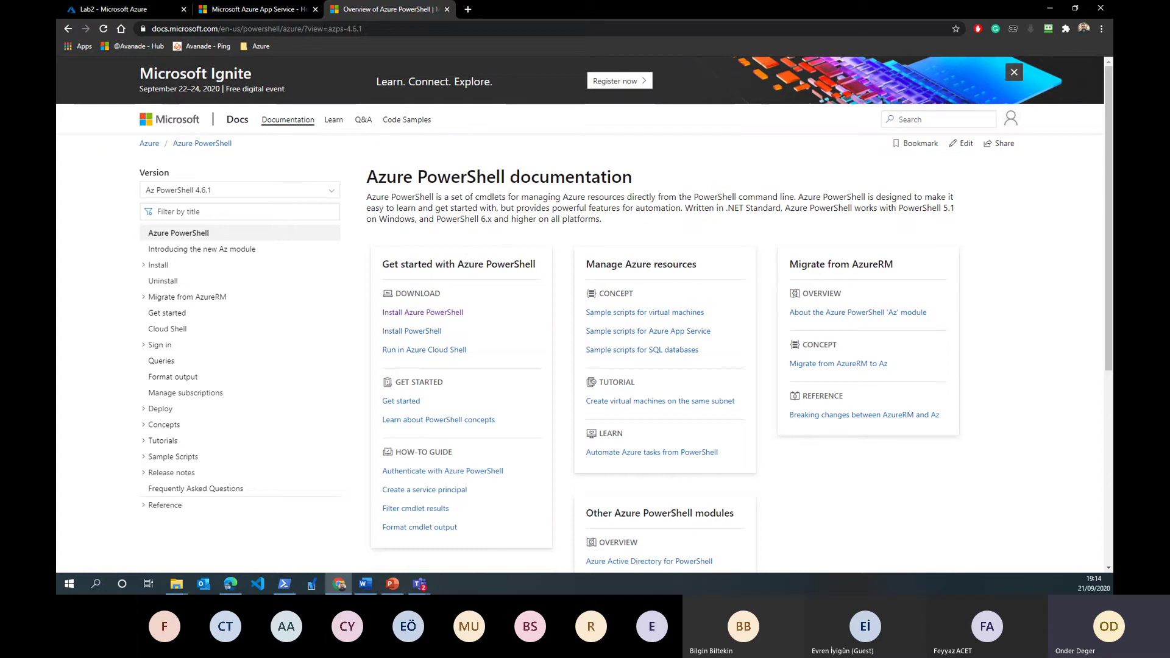
Return to the Lab2 page in the Azure portal and shrink the Cloud Shell pane.
click(231, 584)
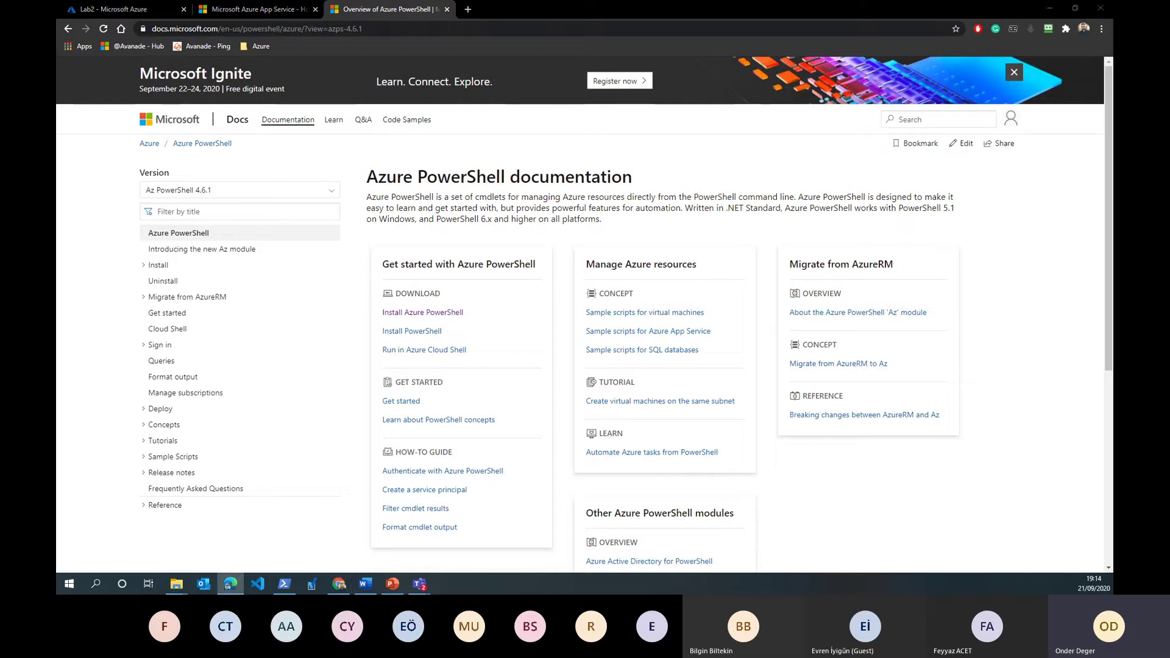
click(110, 9)
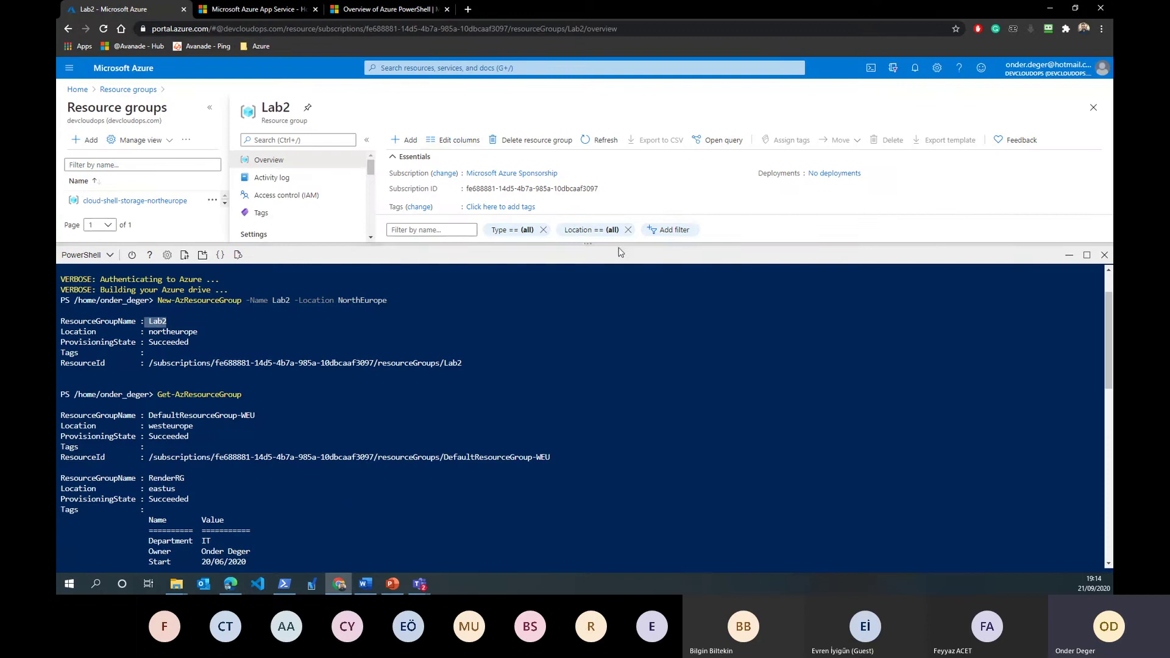
drag(622, 246, 645, 446)
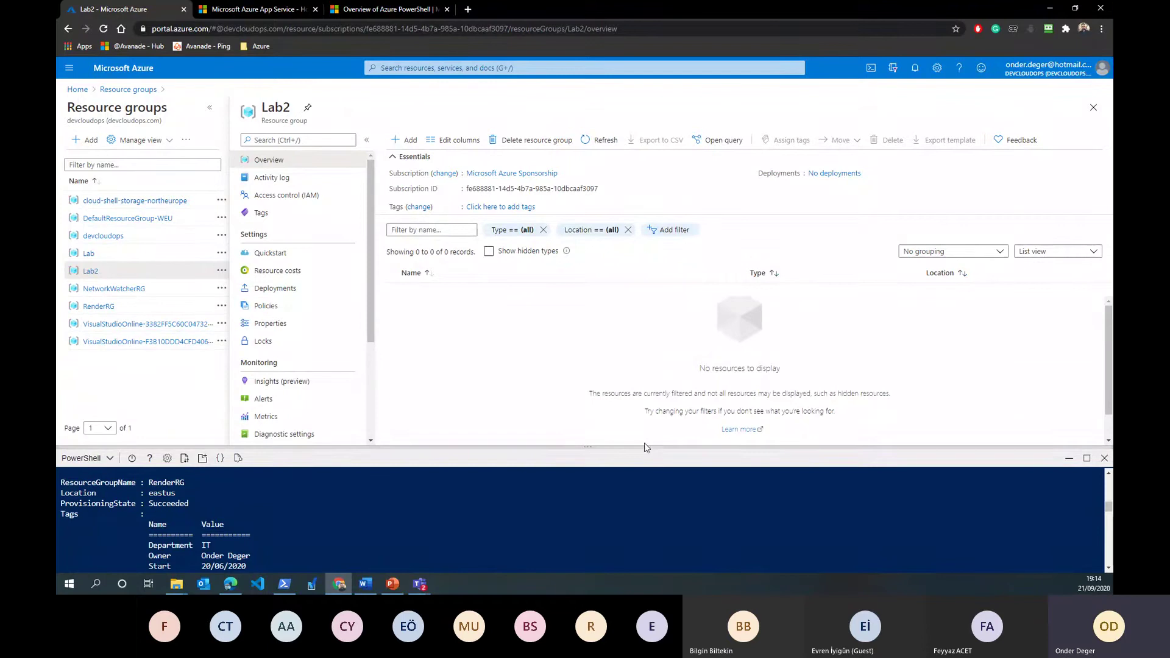
Open Notepad over the portal and write the heading "IaC - Infrastructure as Code".
click(69, 584)
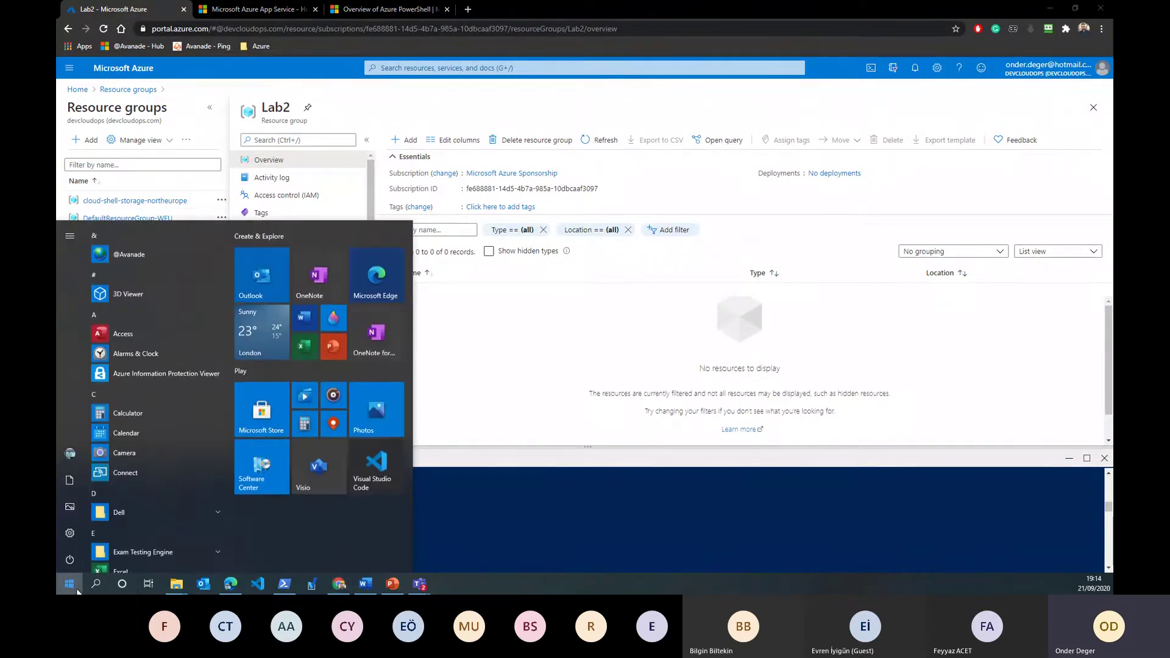
text(notepad)
key(Return)
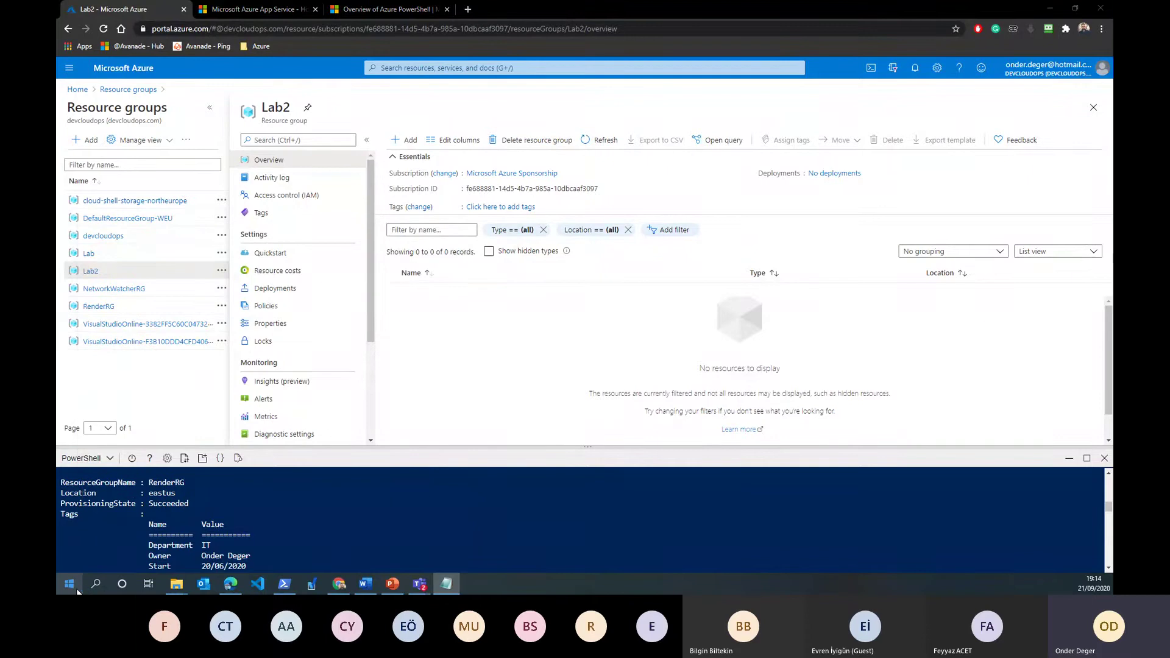
drag(287, 160, 450, 96)
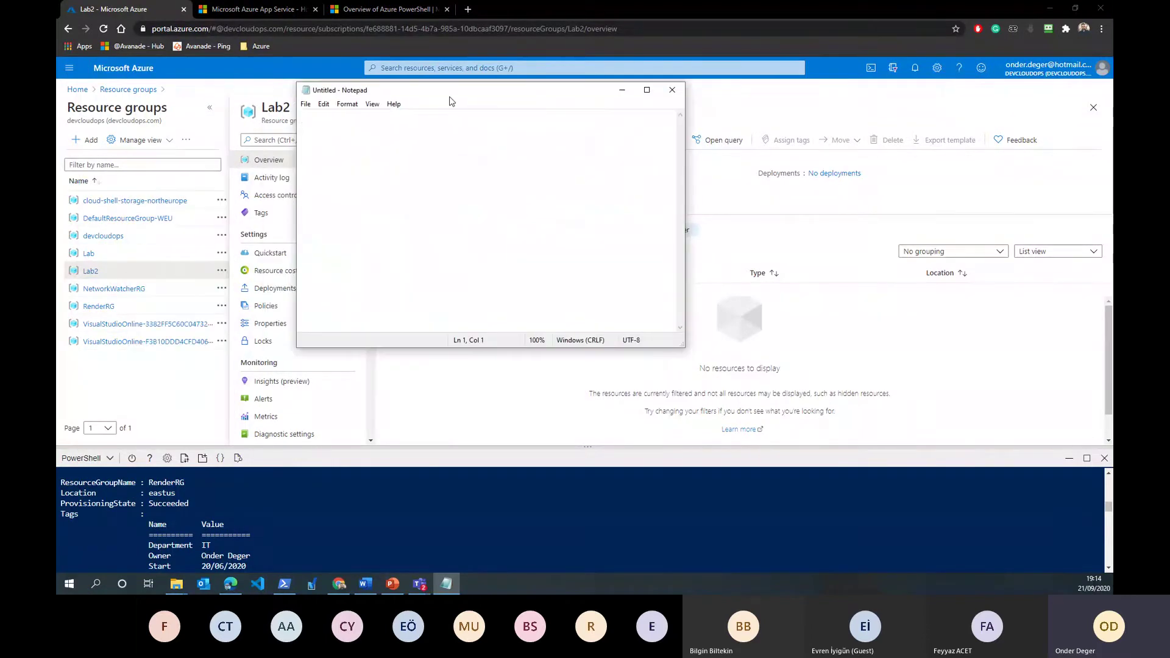
text(IaC)
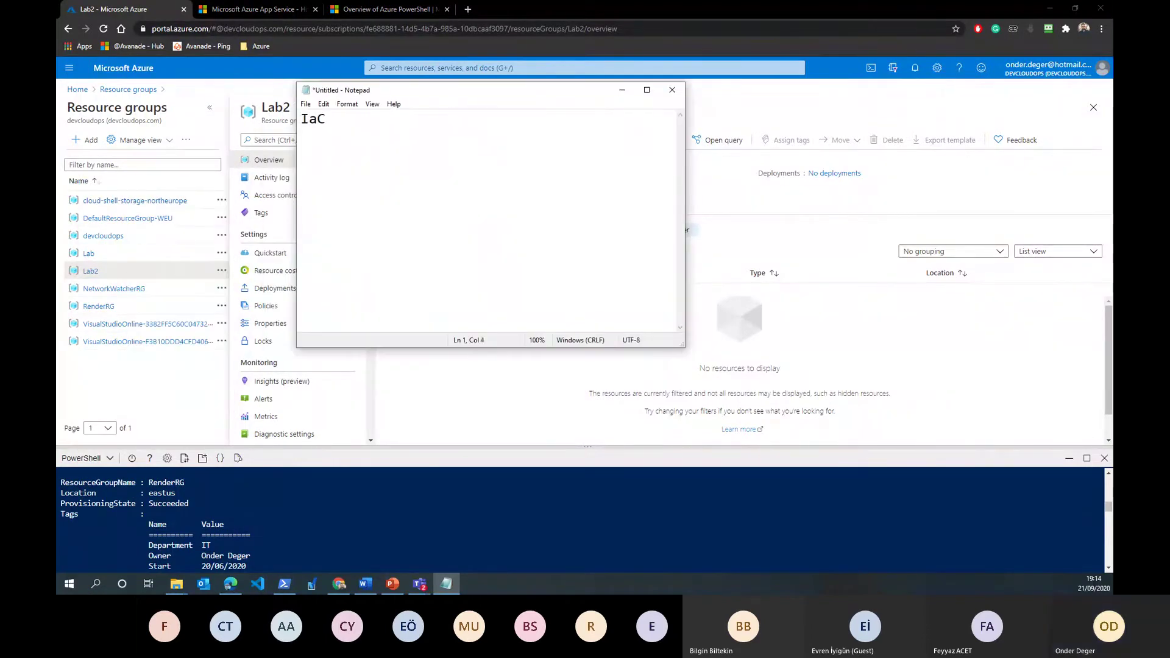
text( - In)
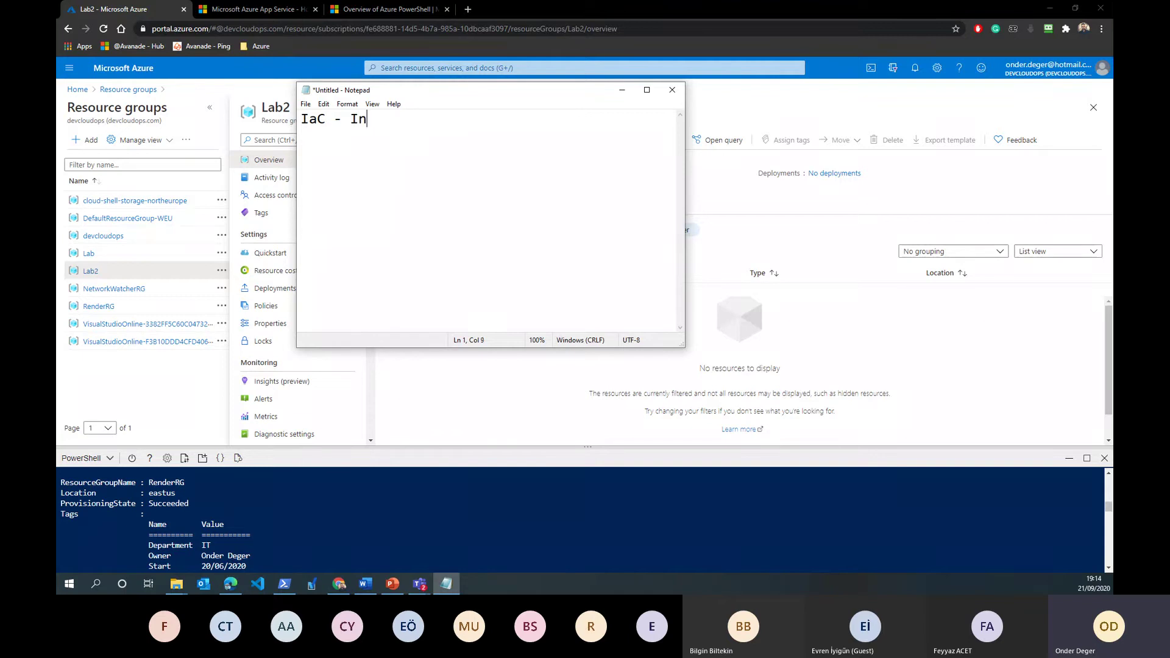
text(frastructure as Code)
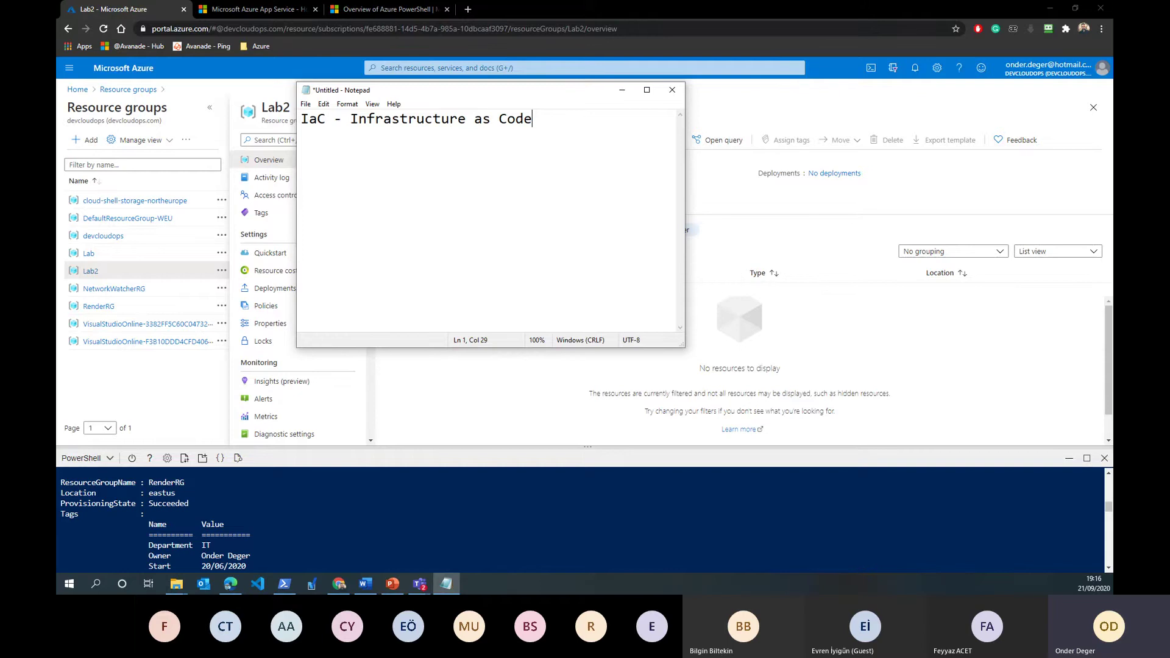
Leave a blank line under the heading, list JSON, Terraform and Yaml on separate lines, and highlight JSON.
key(Return)
key(Return)
text(JSON)
key(Return)
text(Terro)
key(BackSpace)
text(aform)
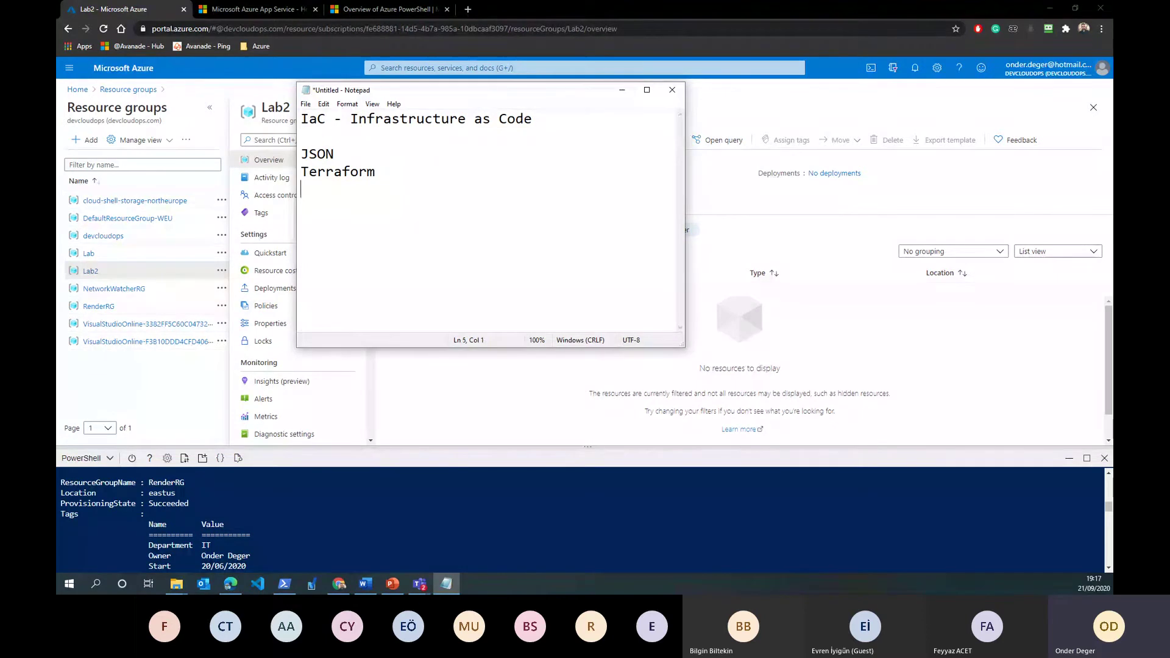
text(Yaml)
drag(375, 156, 301, 155)
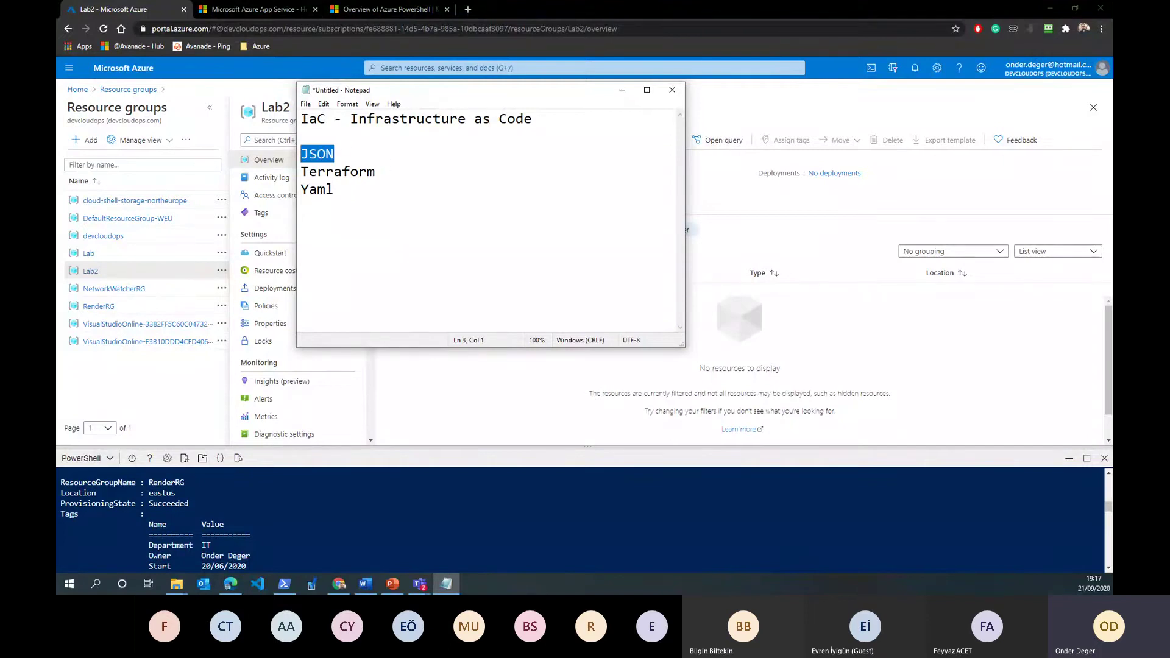
Switch to the Edge window with the Windows VM template and open the Azure Quickstart Templates gallery.
key(alt+Tab)
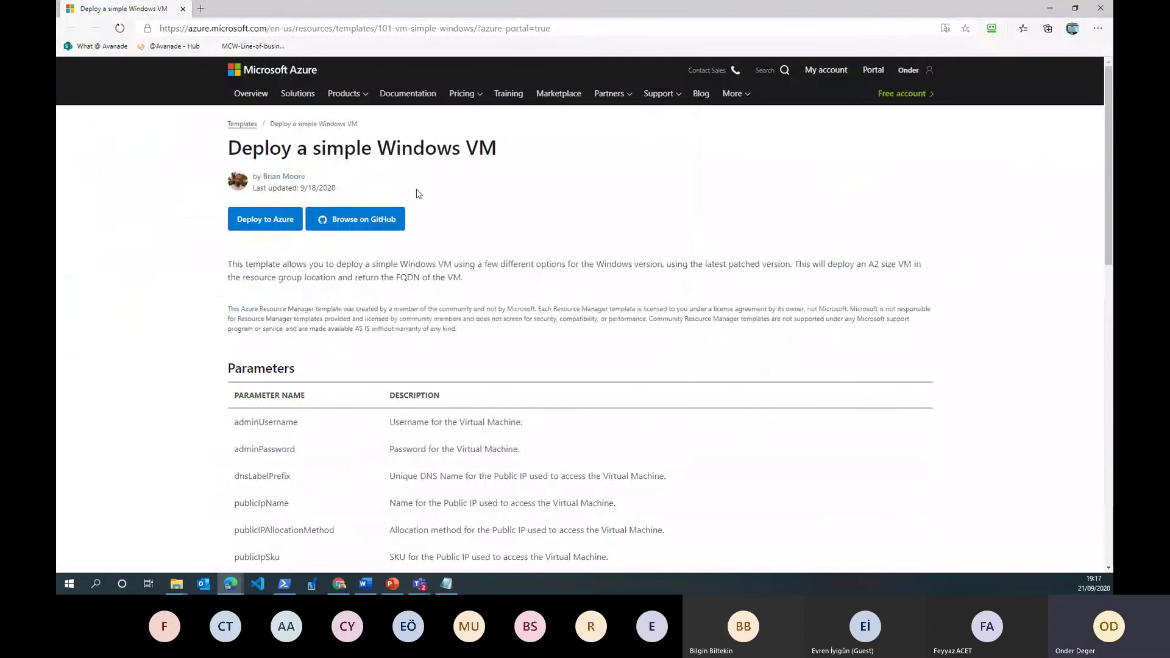
click(243, 125)
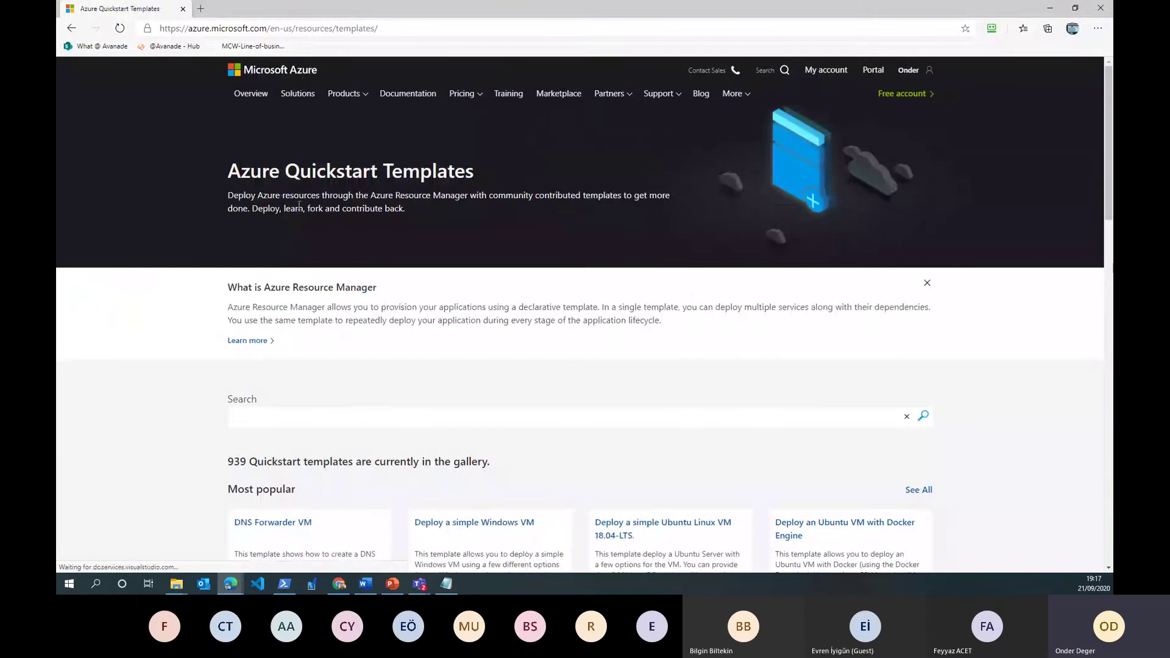
drag(226, 172, 477, 175)
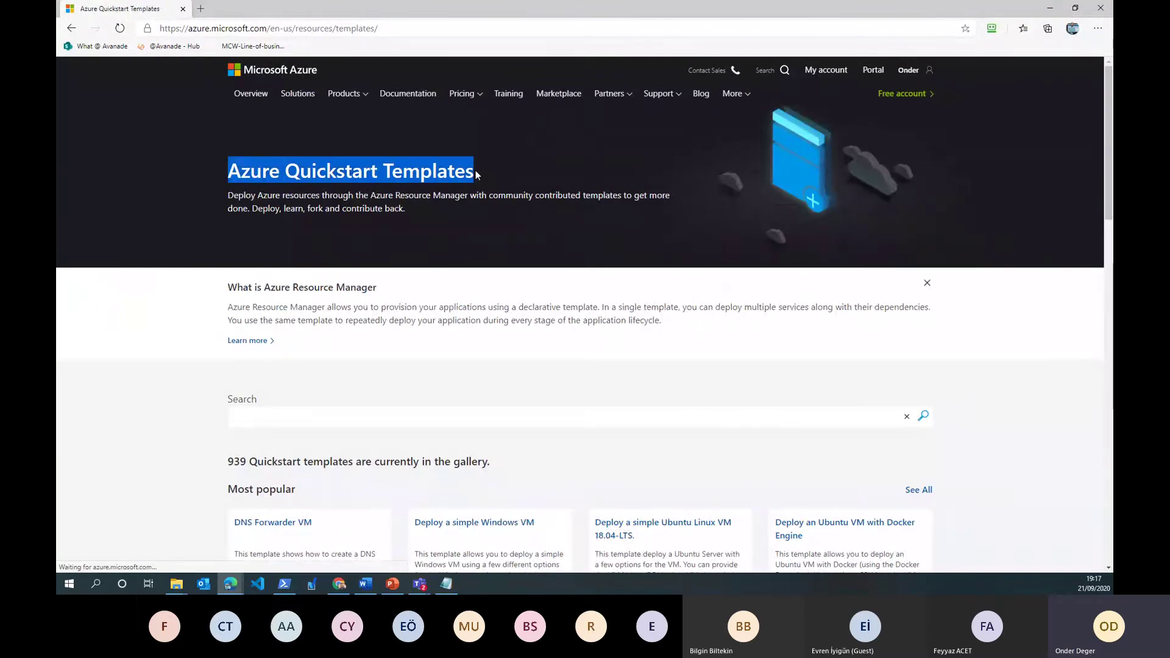
click(463, 175)
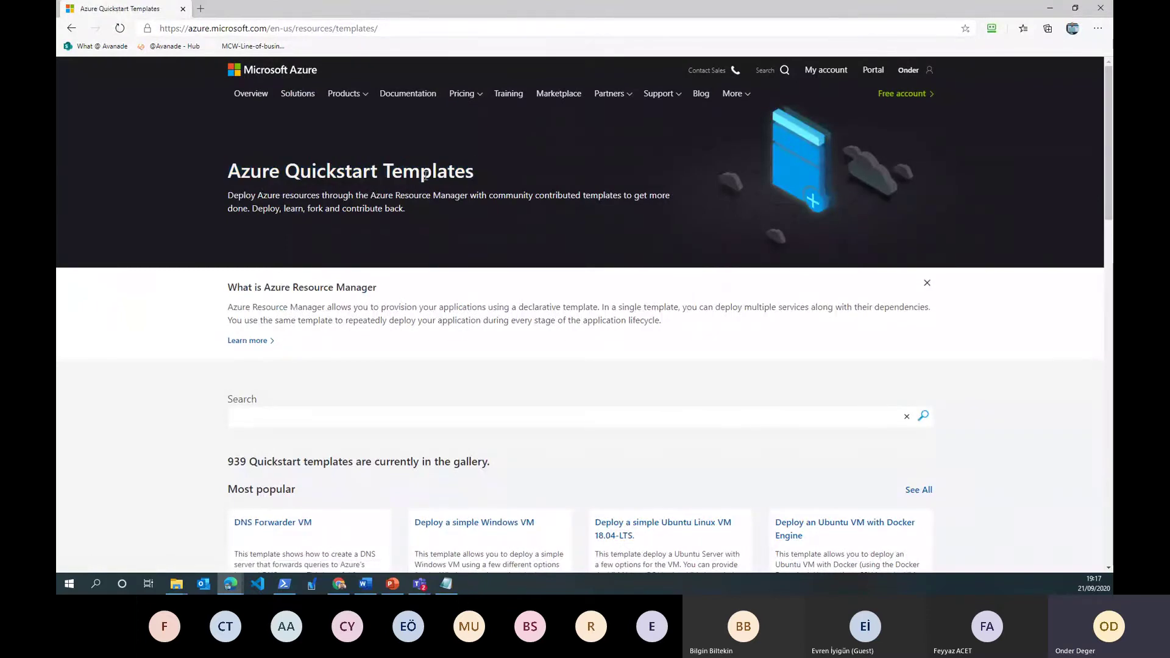
Look through the gallery's popular, recently updated and partner templates, and open the full list of most popular templates.
scroll(467, 307, down, 4)
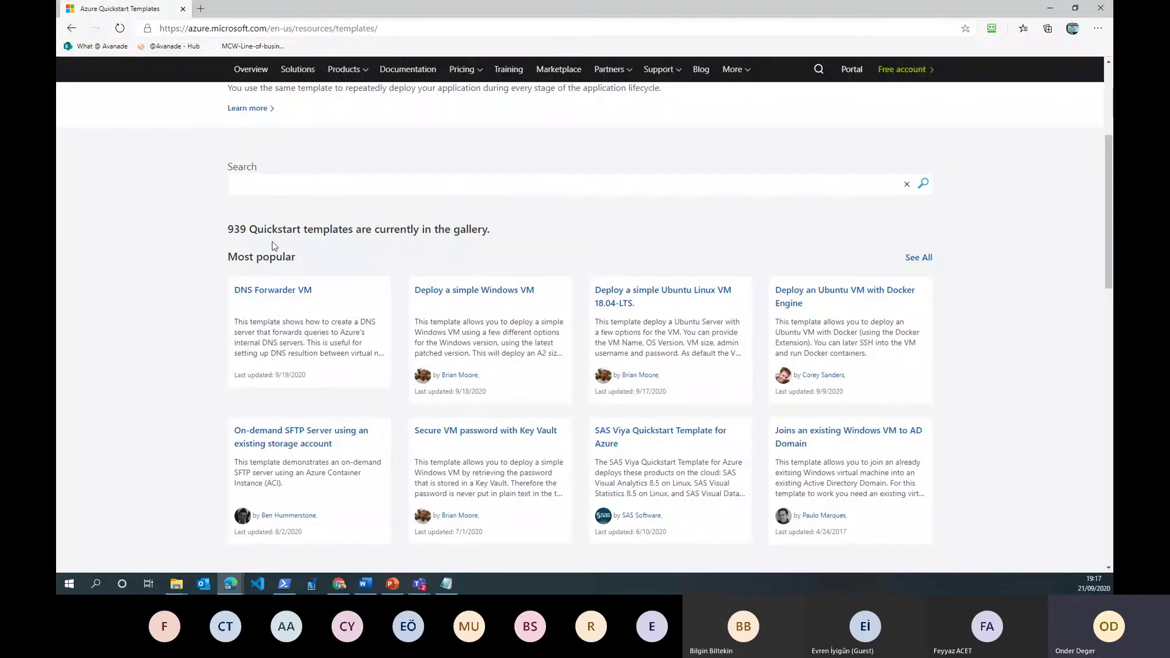
scroll(293, 430, down, 10)
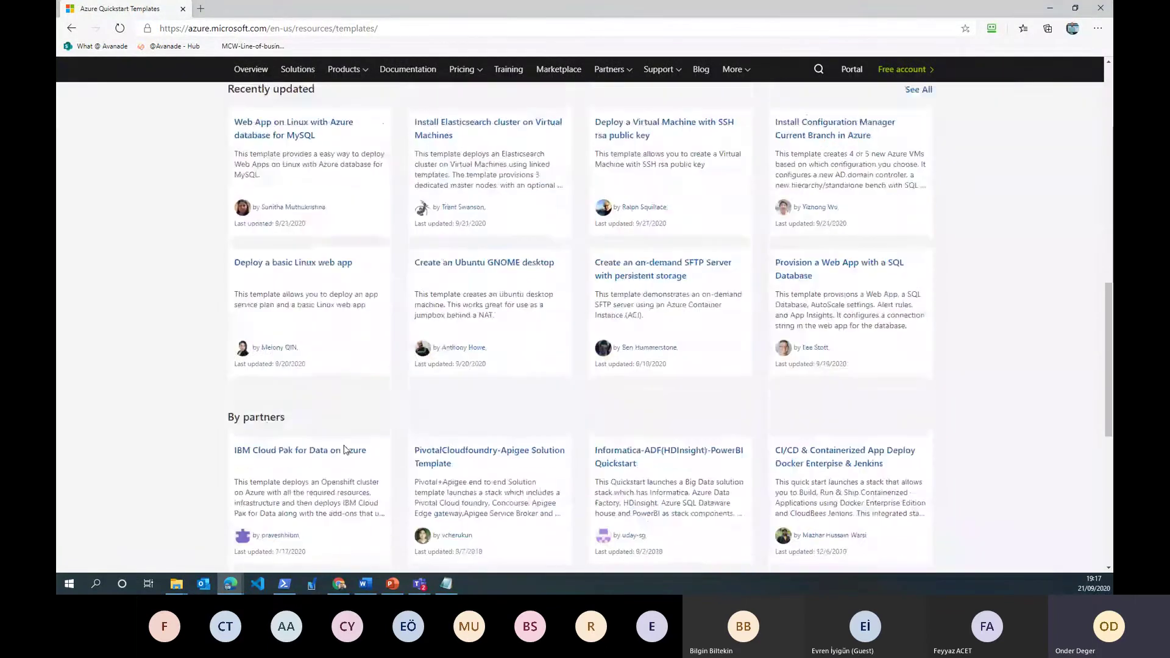
scroll(345, 450, down, 4)
scroll(408, 342, up, 8)
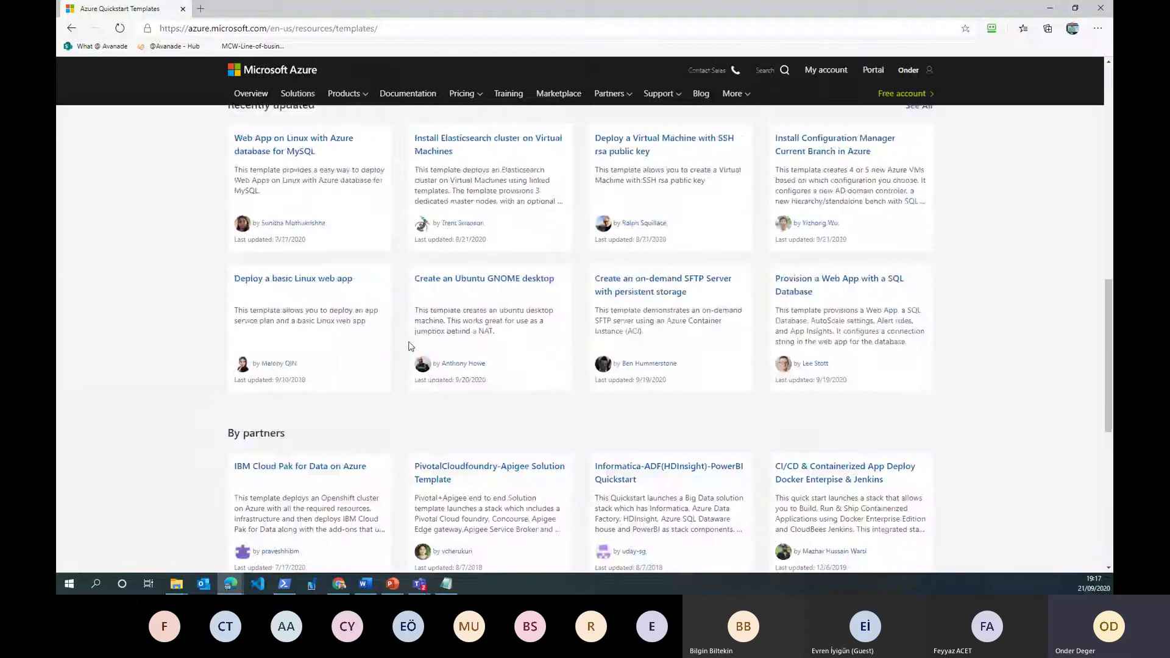
scroll(409, 346, up, 4)
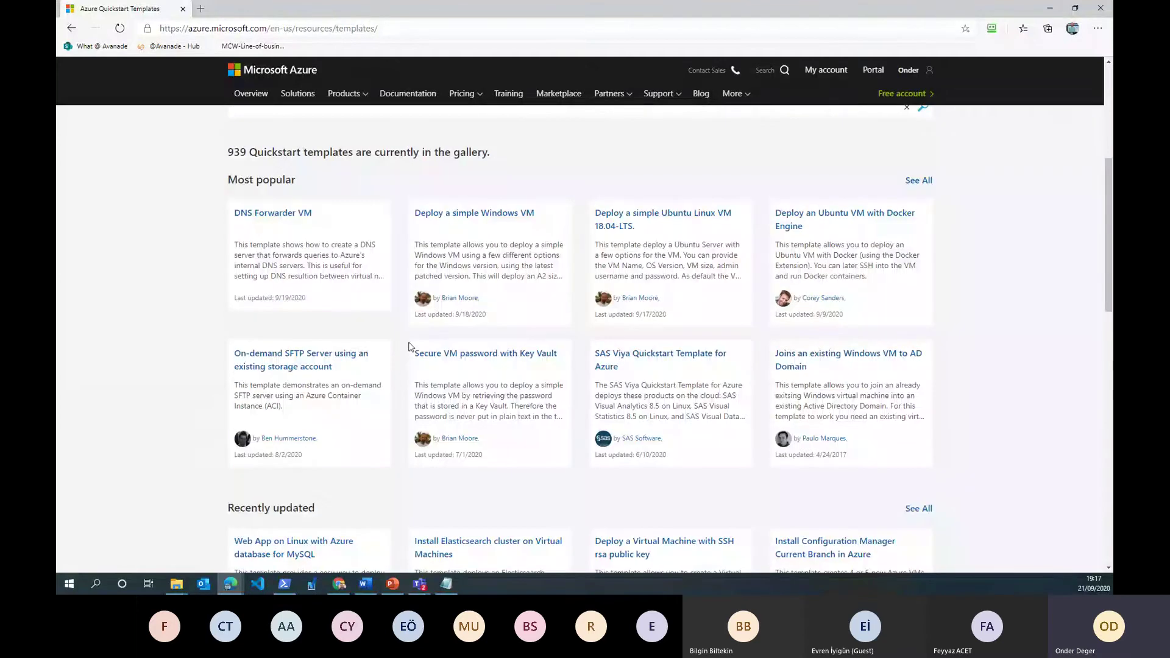
scroll(409, 346, up, 1)
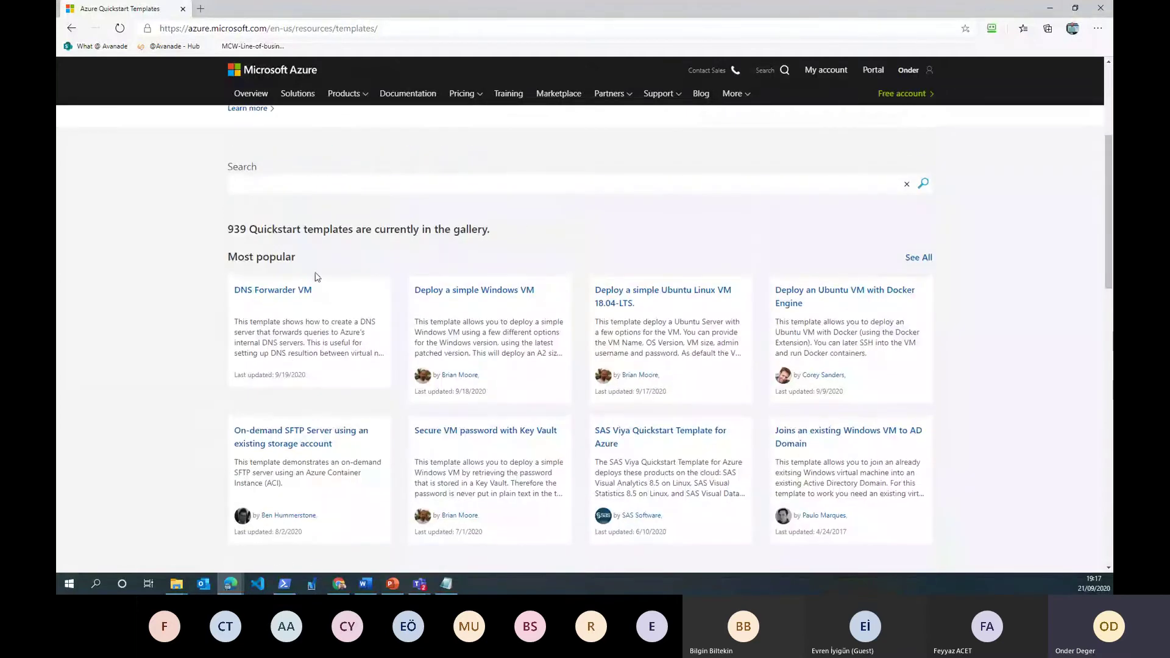
scroll(406, 418, down, 2)
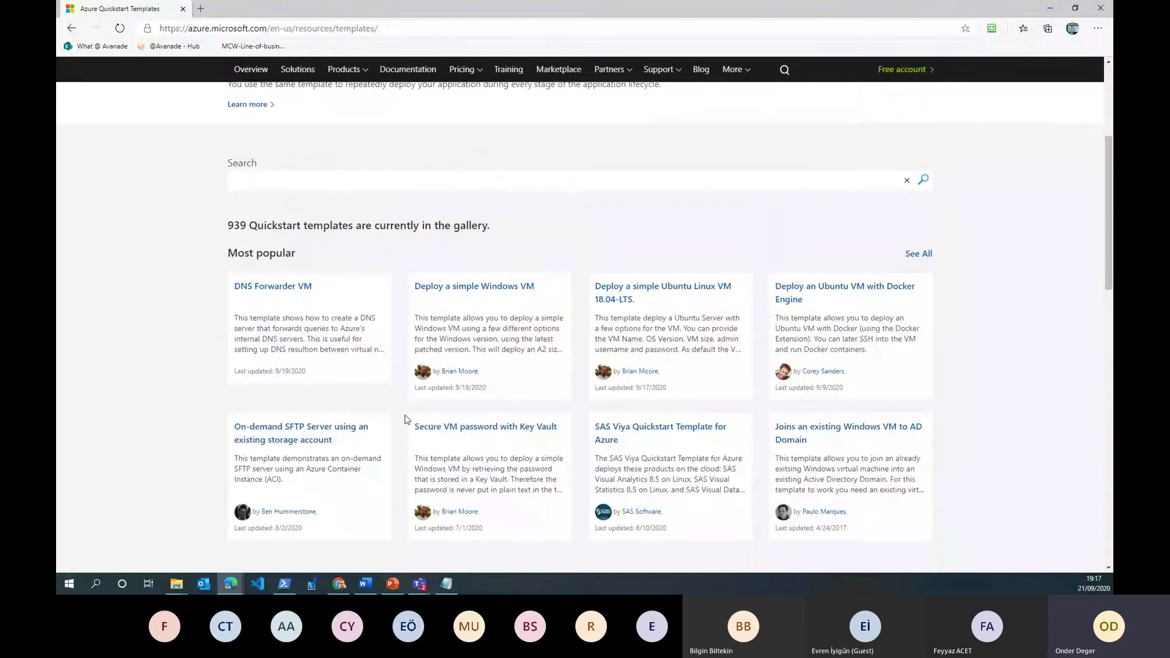
scroll(406, 420, down, 3)
scroll(403, 393, up, 5)
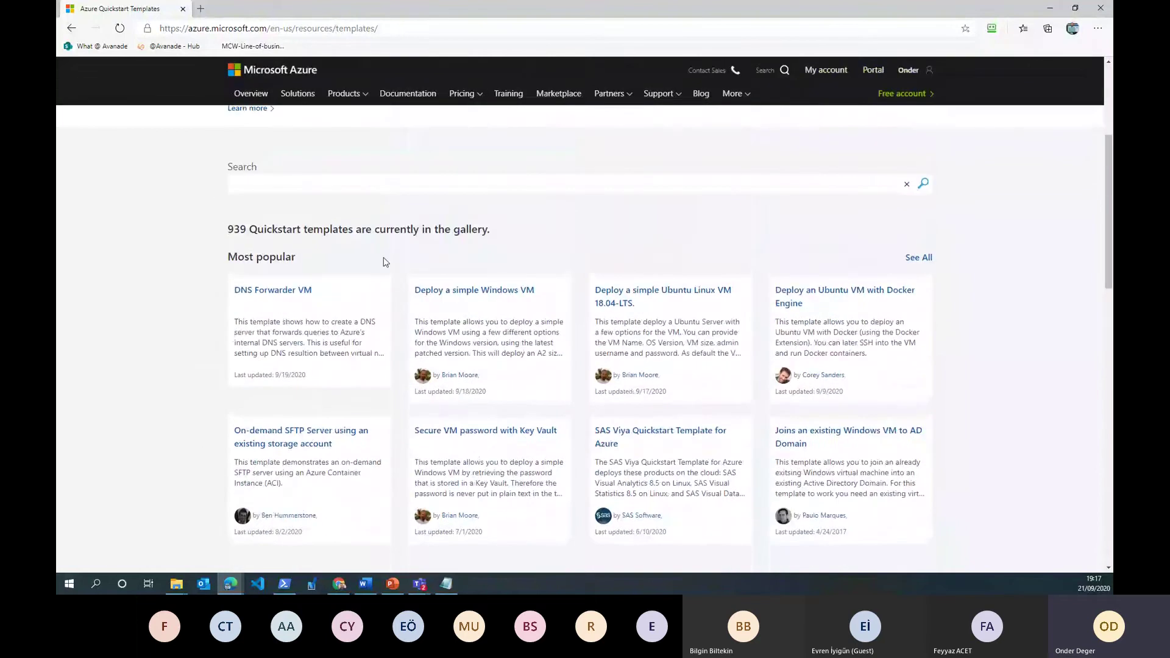
click(916, 258)
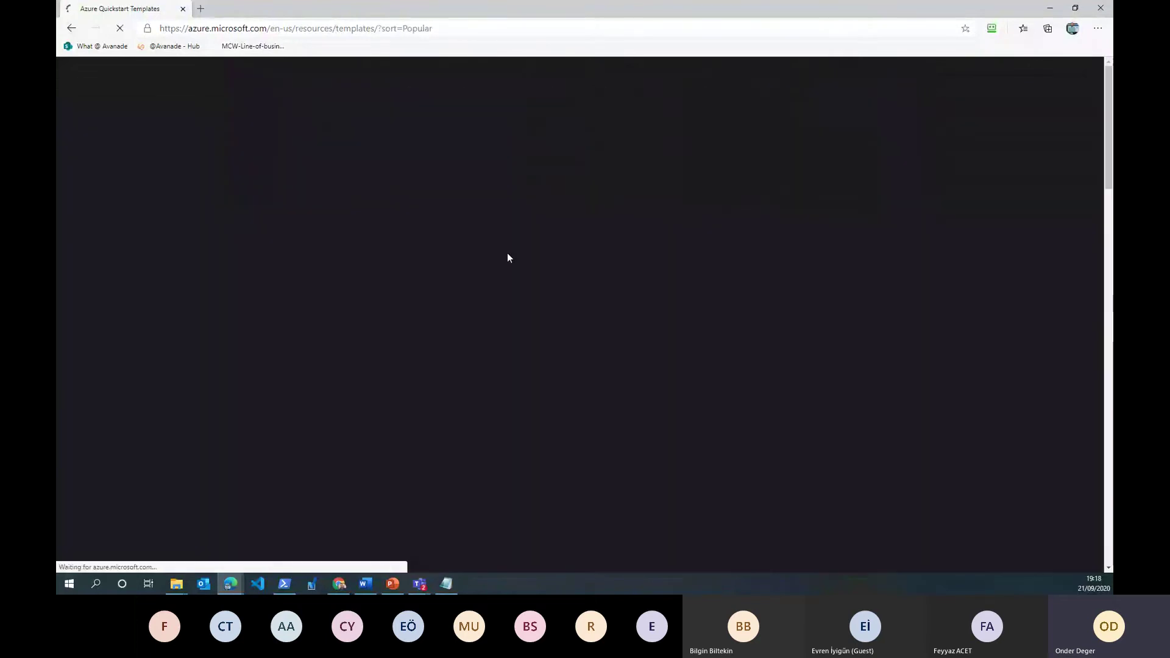
Browse the most popular quickstart templates and open the "Deploy a simple Windows VM" template.
scroll(516, 262, down, 5)
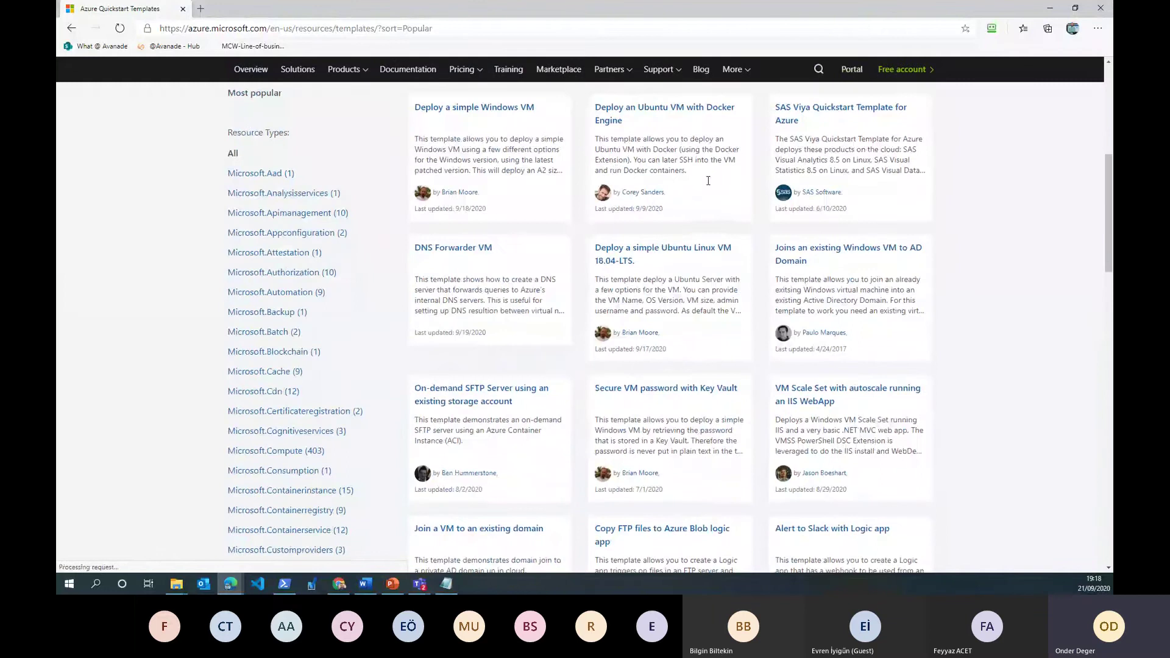
scroll(523, 371, down, 10)
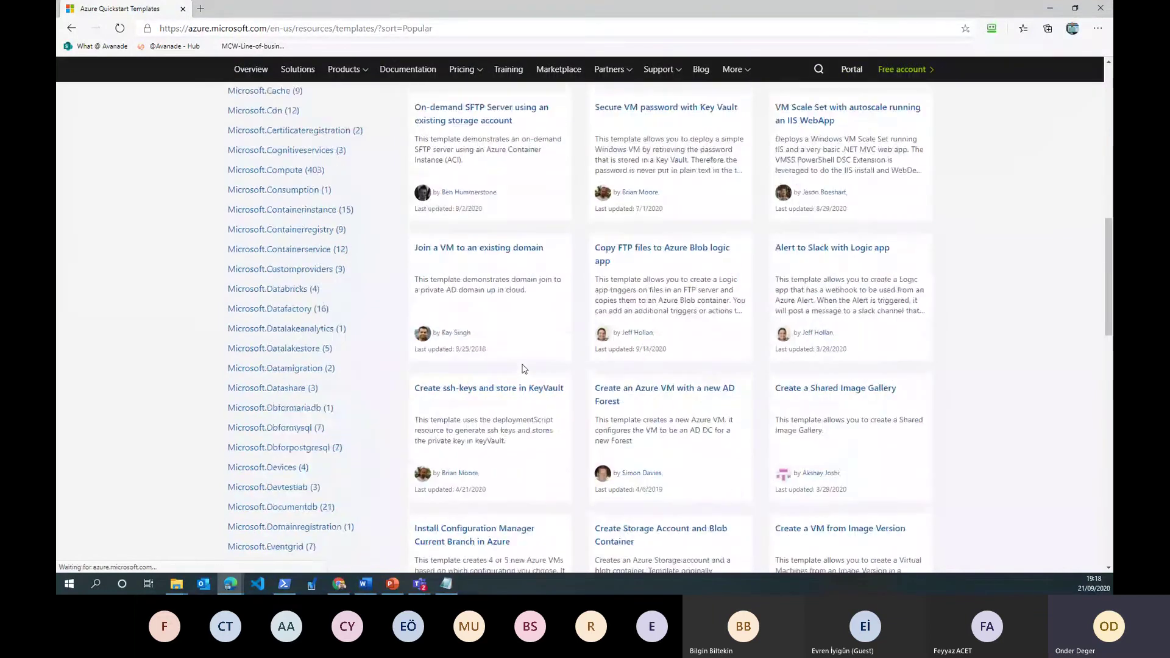
scroll(523, 371, down, 3)
scroll(521, 372, up, 15)
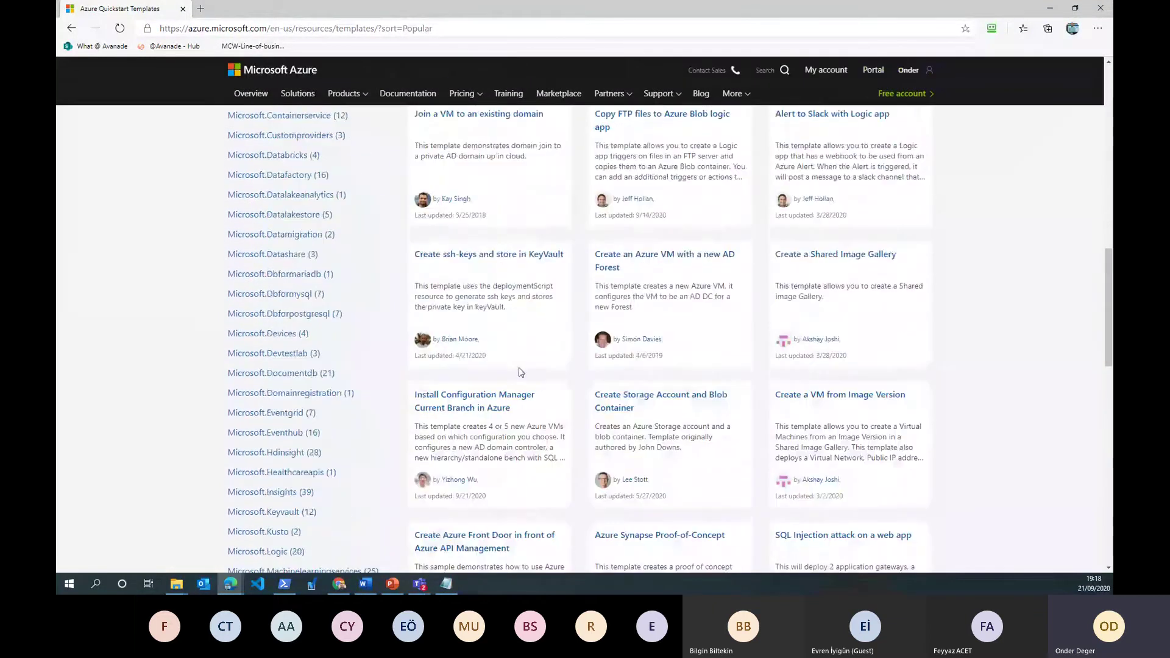
scroll(521, 372, up, 2)
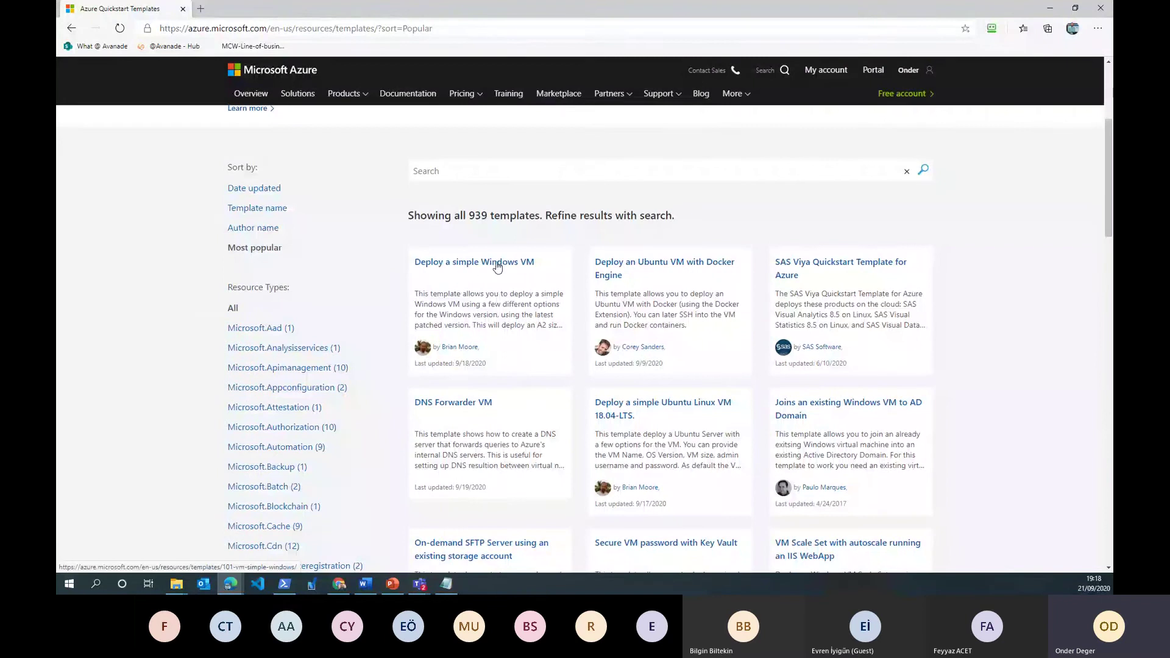
click(479, 267)
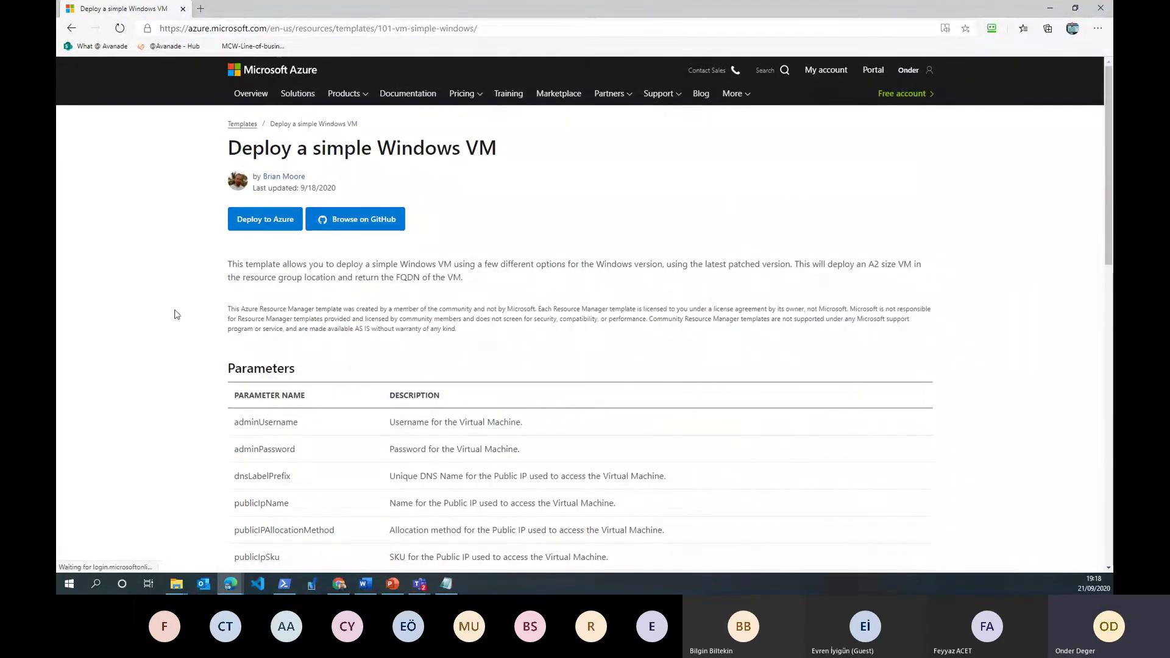
Review the Windows VM template's parameters, go to its GitHub folder, and open azuredeploy.json.
scroll(561, 305, down, 3)
scroll(259, 151, up, 2)
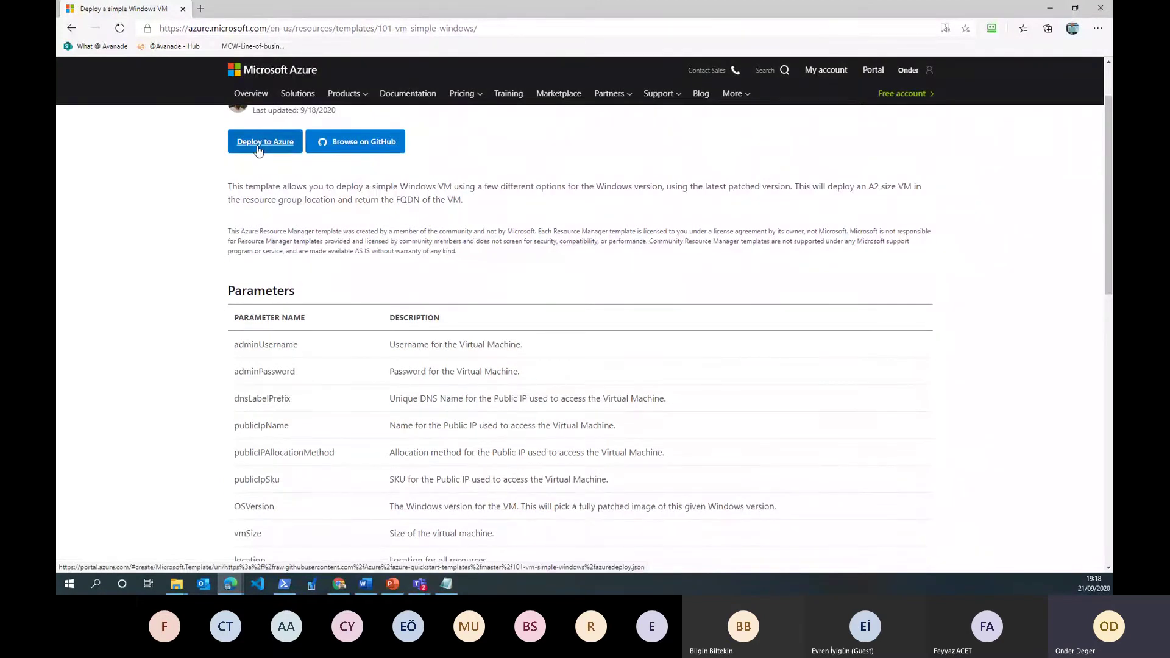
click(374, 147)
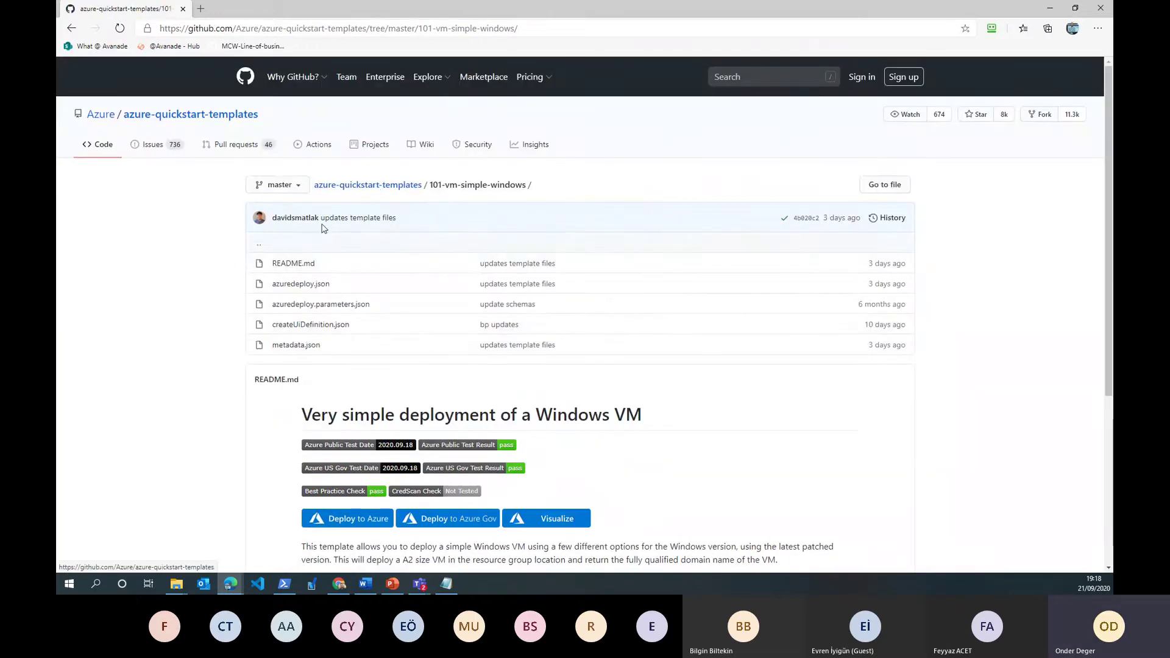
scroll(323, 228, down, 3)
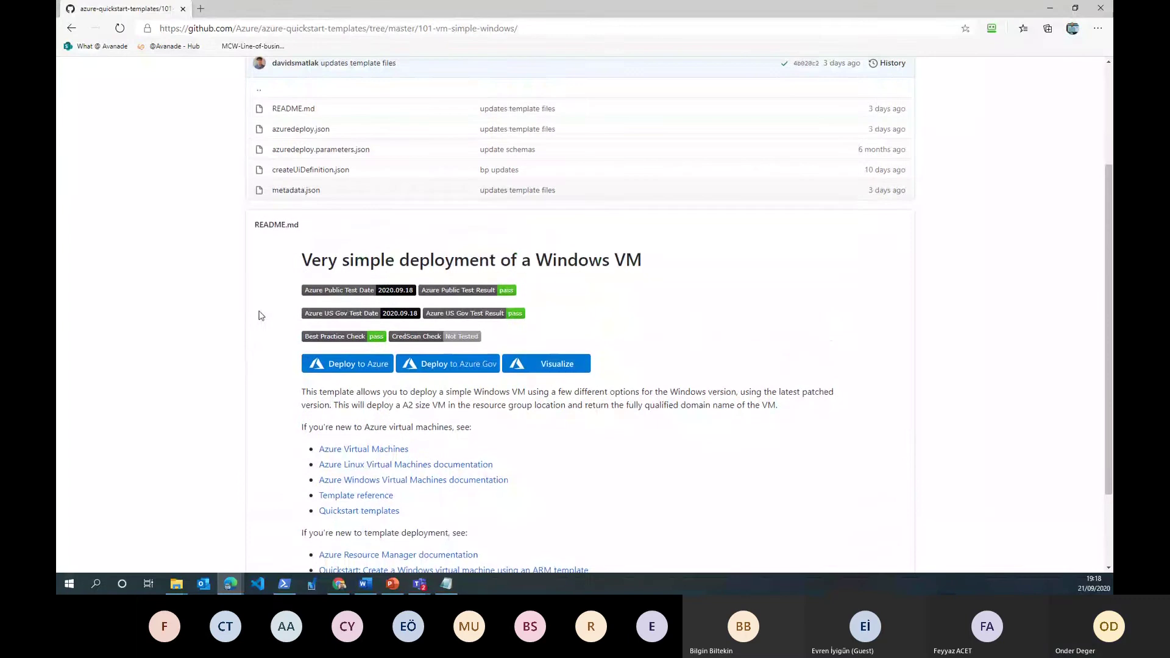
click(309, 130)
Highlight the opening lines of azuredeploy.json and skim the template's code before returning to its beginning.
scroll(226, 322, down, 4)
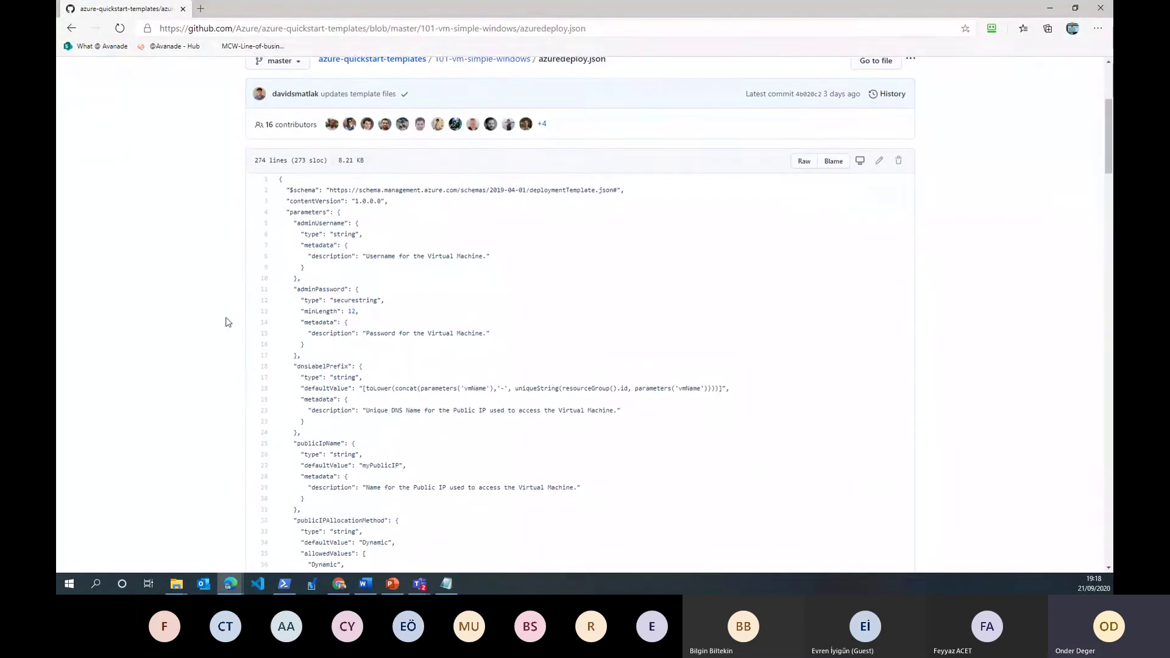
drag(279, 178, 337, 485)
scroll(308, 235, down, 6)
scroll(326, 300, down, 15)
scroll(331, 340, down, 14)
click(375, 380)
scroll(379, 378, up, 20)
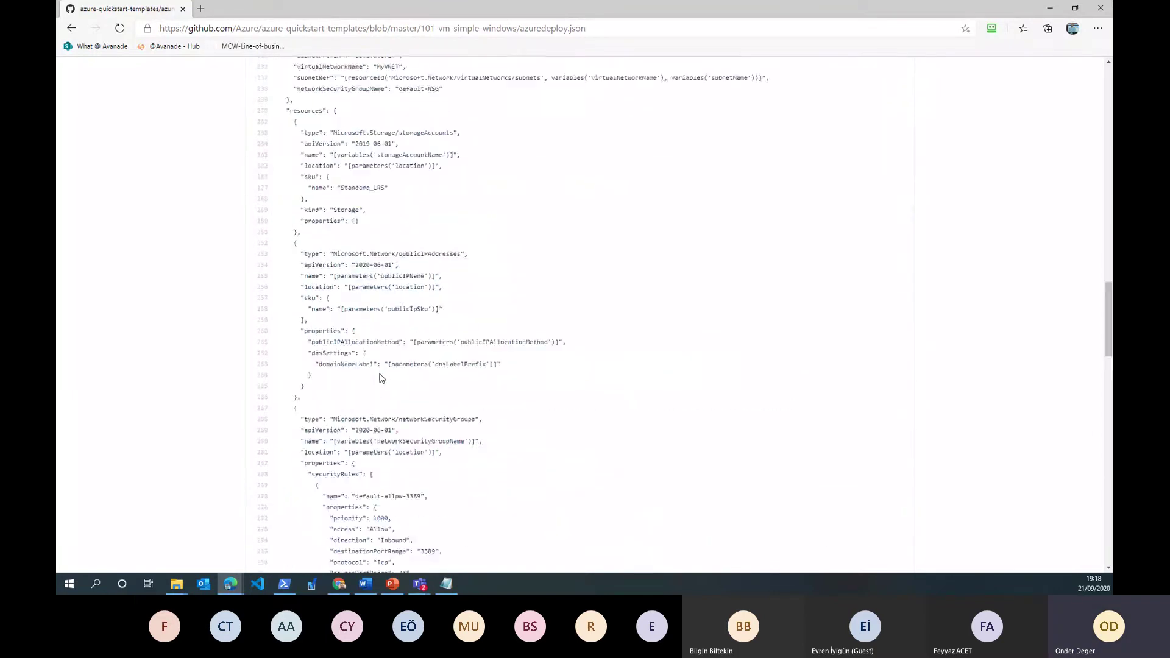
scroll(385, 374, down, 3)
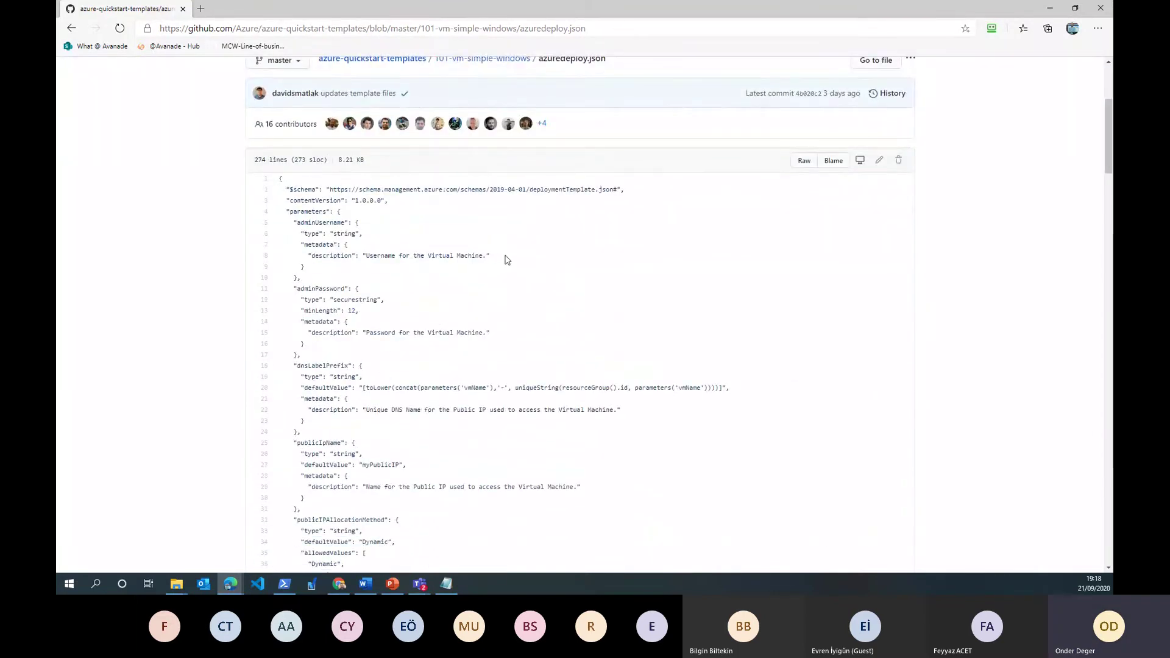
Highlight the adminUsername, adminPassword, dnsLabelPrefix, publicIpName and publicIPAllocationMethod parameters one after another.
drag(505, 258, 283, 212)
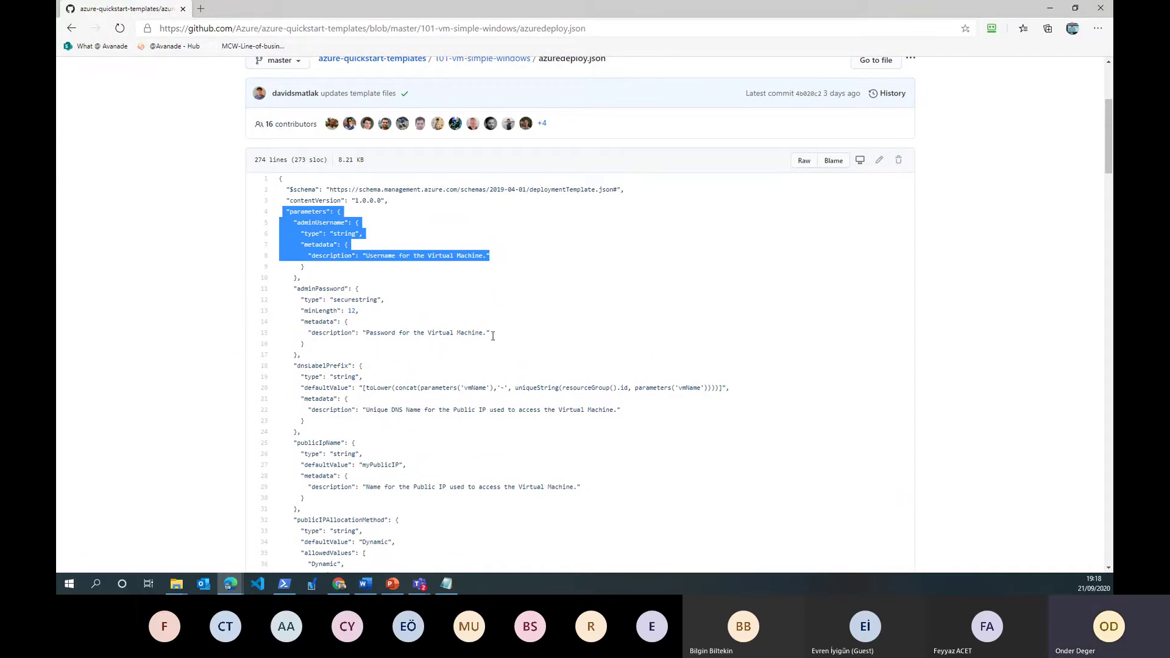
drag(509, 335, 299, 278)
scroll(357, 338, down, 1)
scroll(357, 338, down, 3)
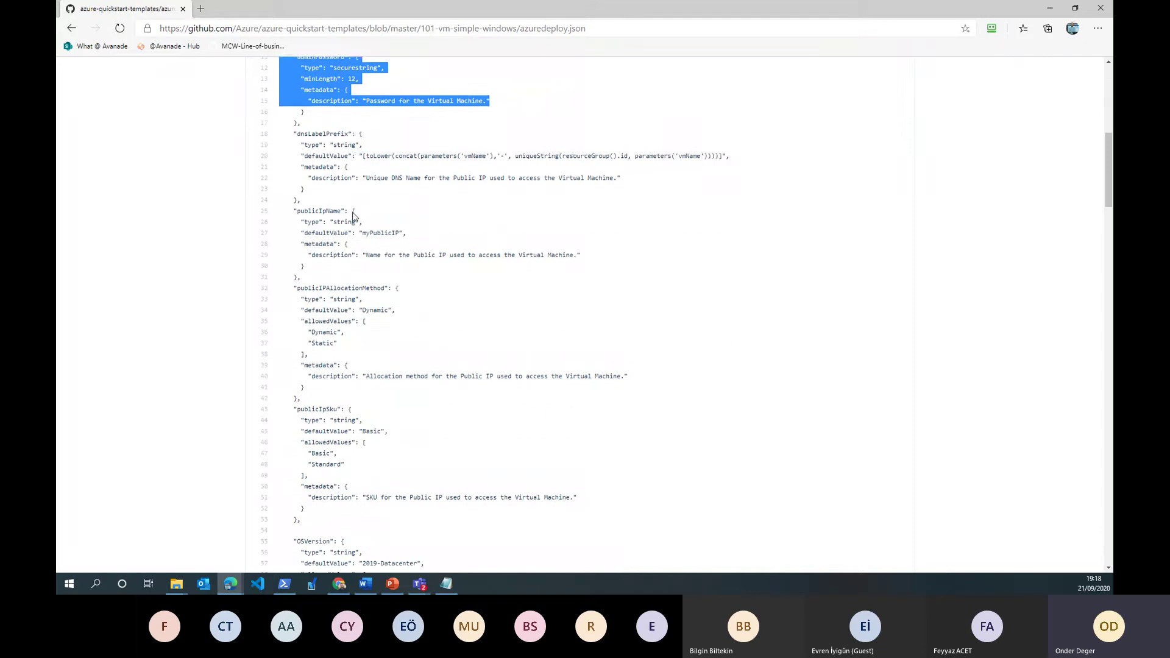
drag(297, 133, 372, 175)
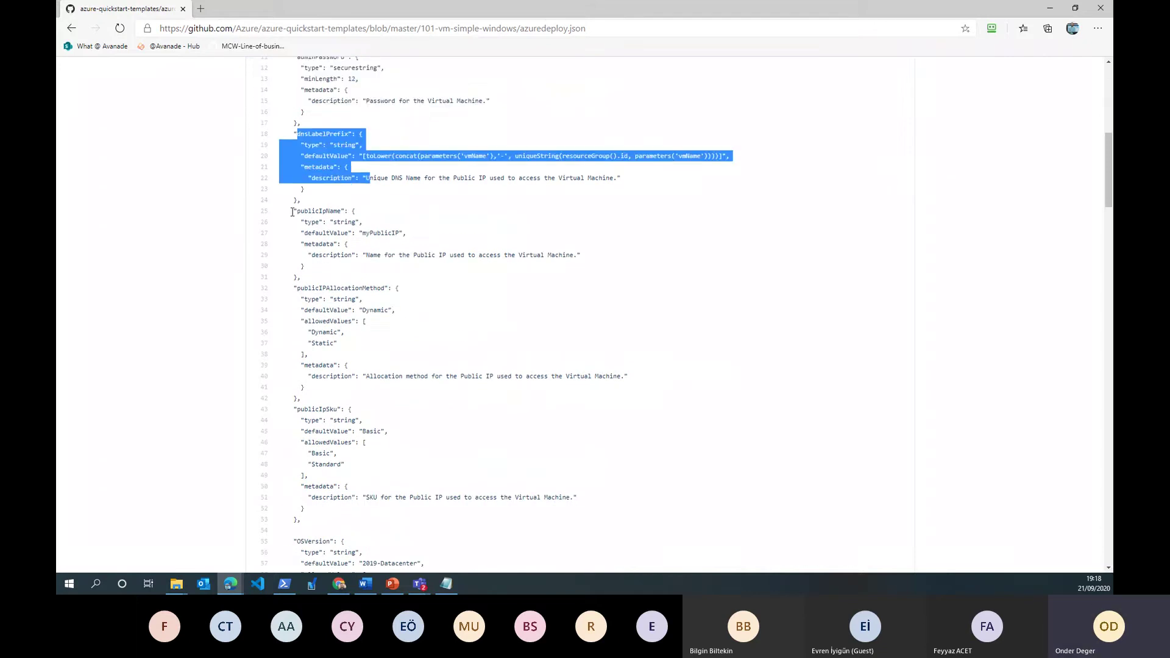
drag(293, 210, 351, 273)
drag(289, 293, 387, 385)
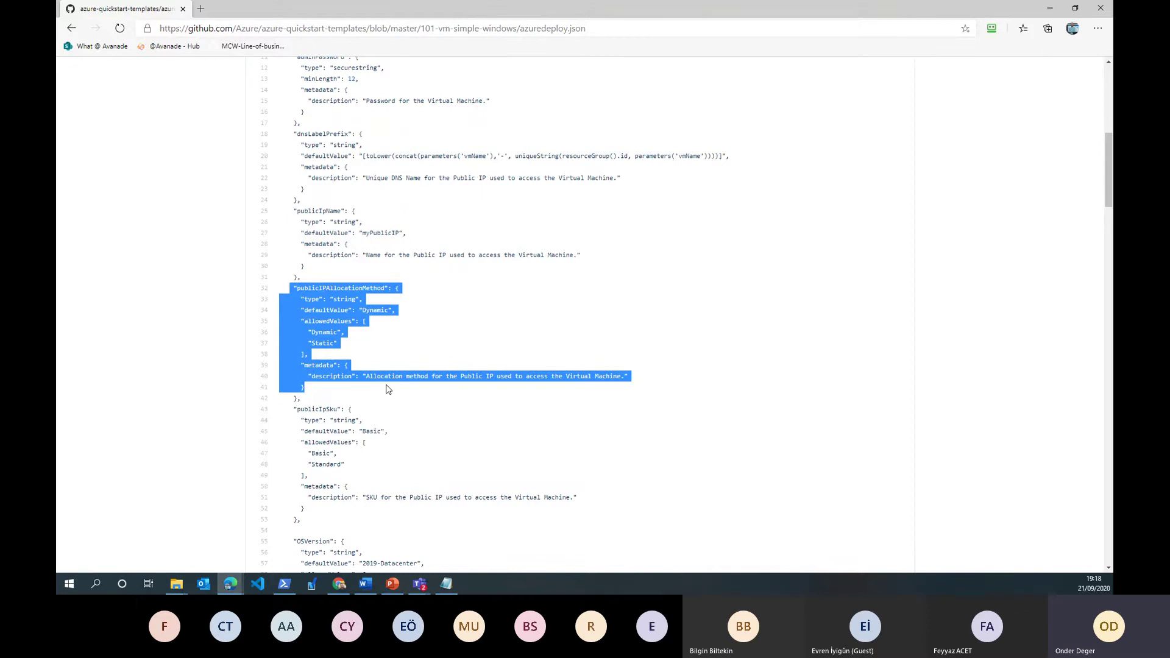
Highlight the publicIpSku parameter, the OSVersion parameter with its allowed values, and the vmSize and location parameters.
scroll(388, 389, down, 3)
drag(293, 255, 362, 337)
scroll(361, 336, down, 3)
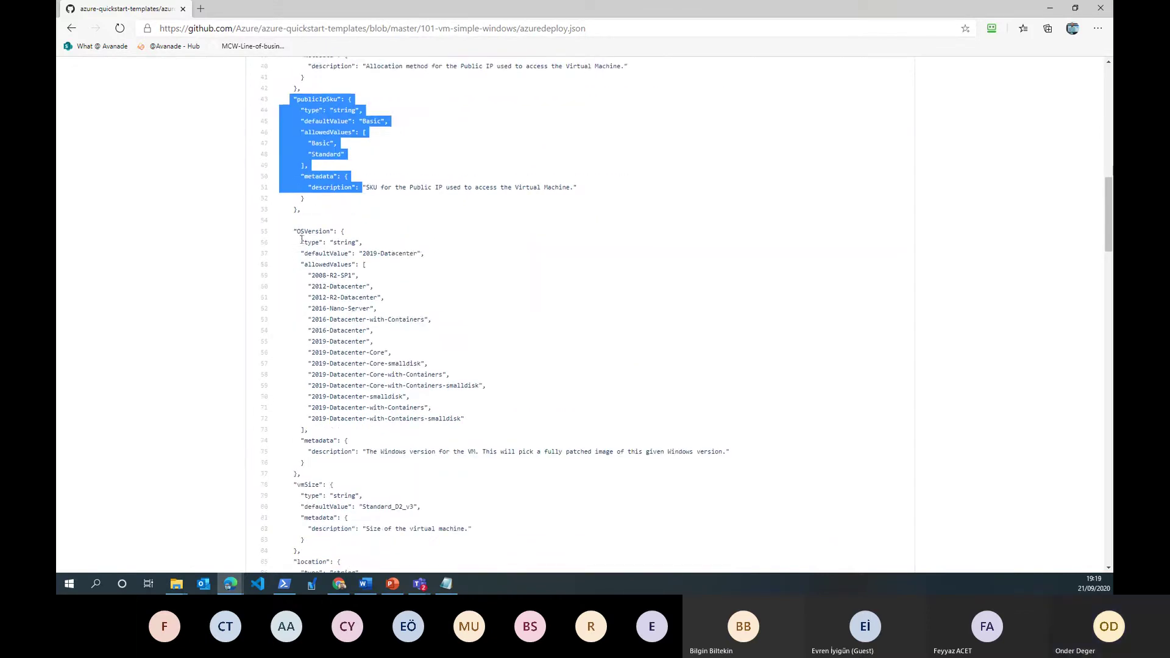
drag(297, 232, 470, 424)
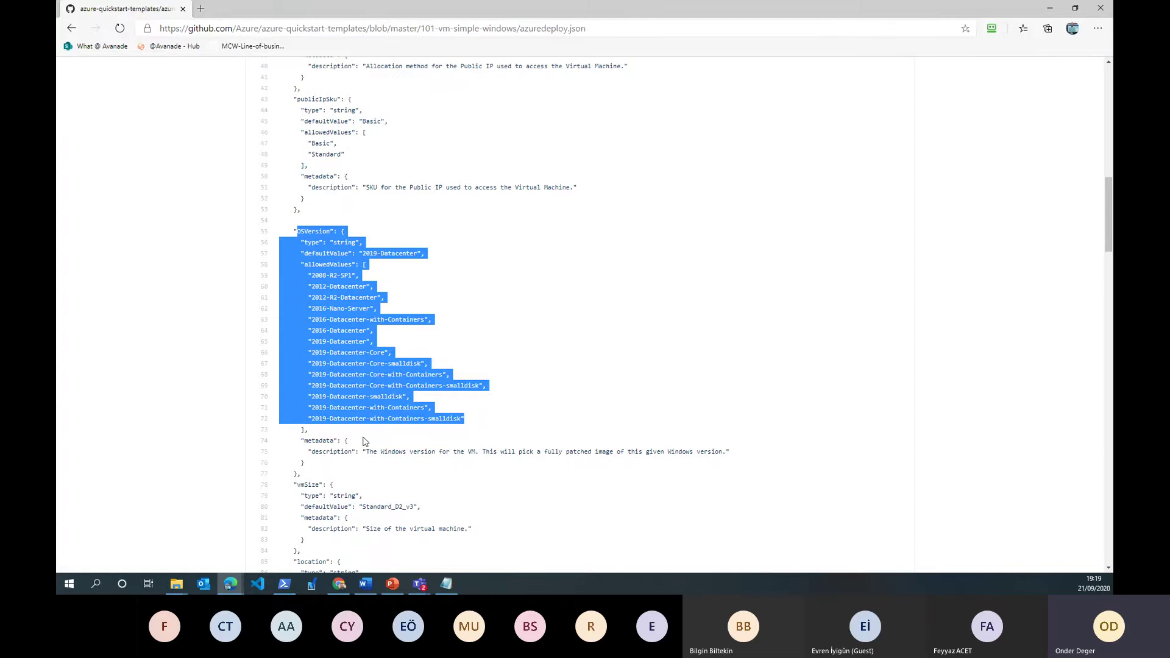
scroll(366, 439, down, 4)
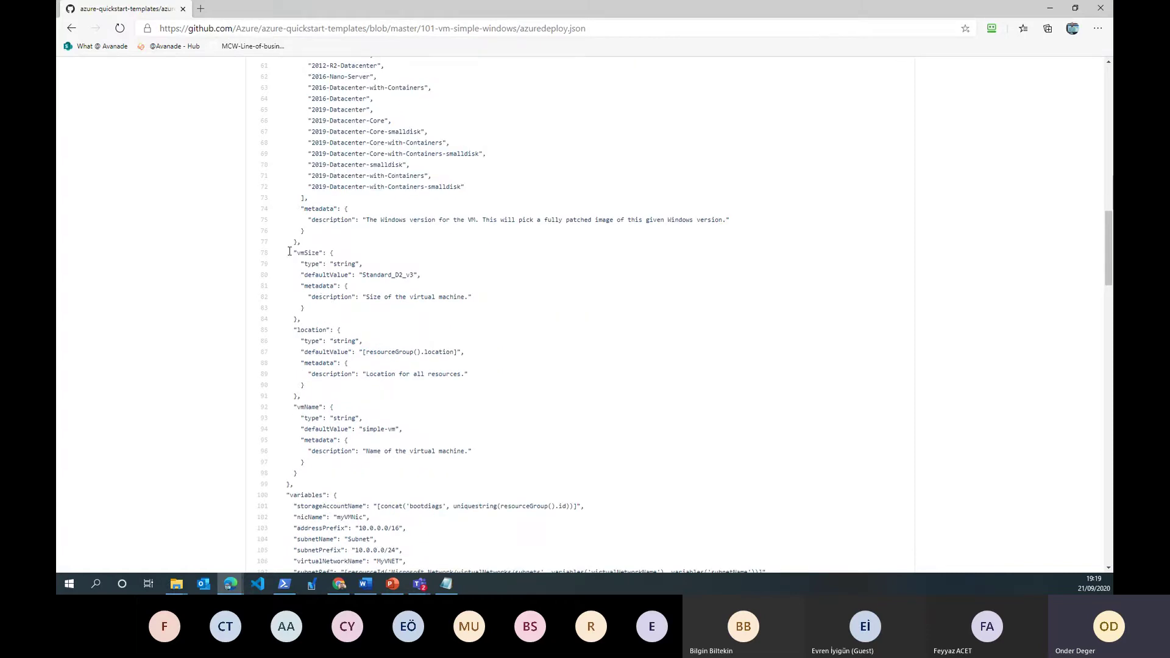
drag(291, 251, 541, 387)
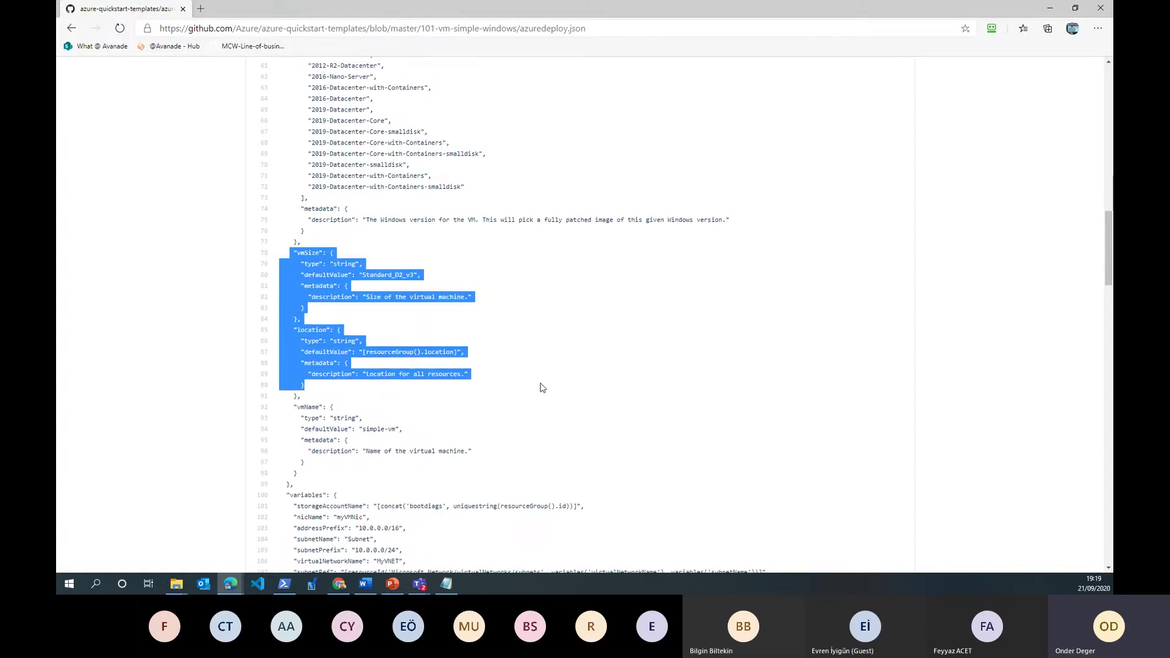
Highlight the variables section and the publicIPAddresses resource in the template code.
scroll(533, 387, down, 4)
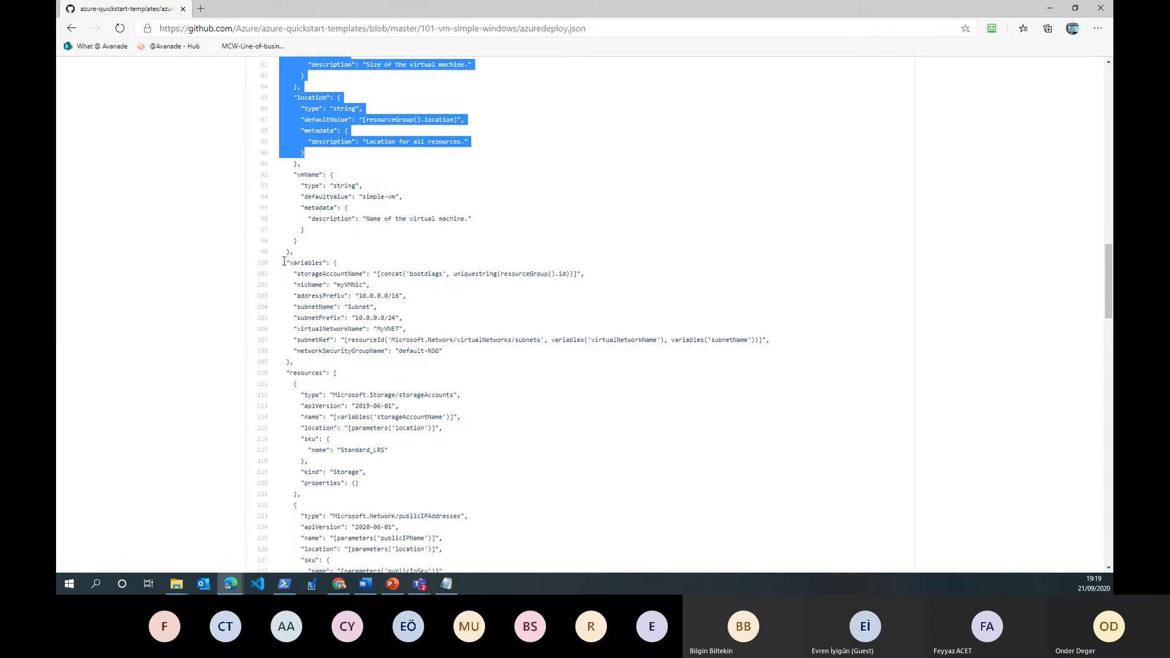
drag(285, 263, 486, 365)
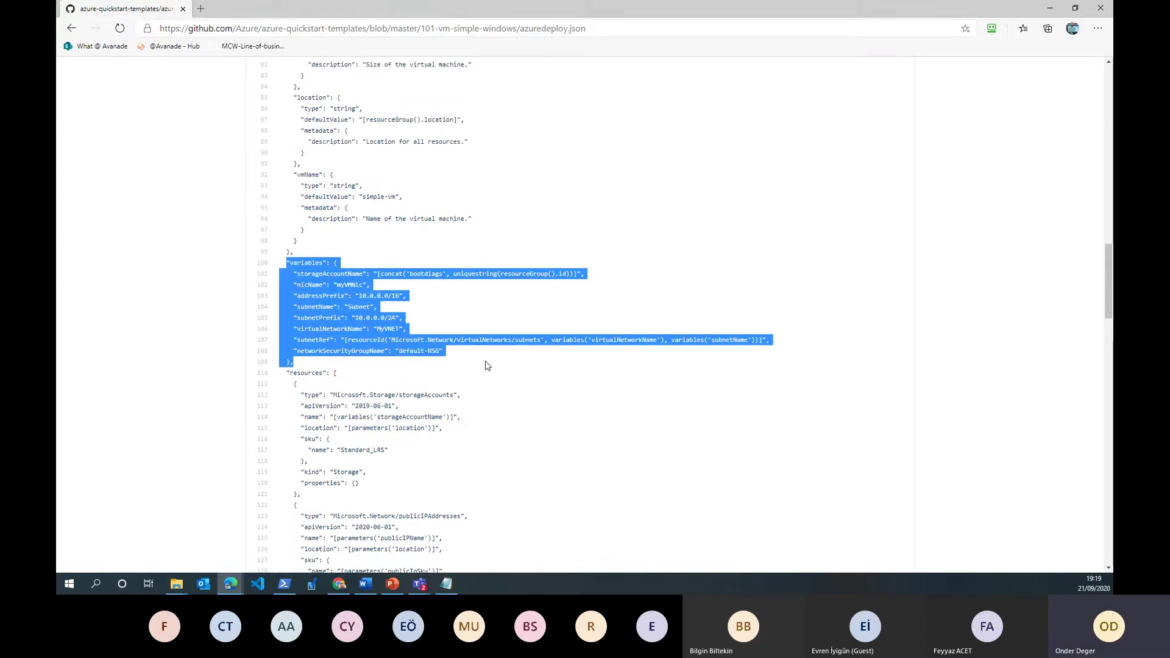
scroll(360, 349, down, 4)
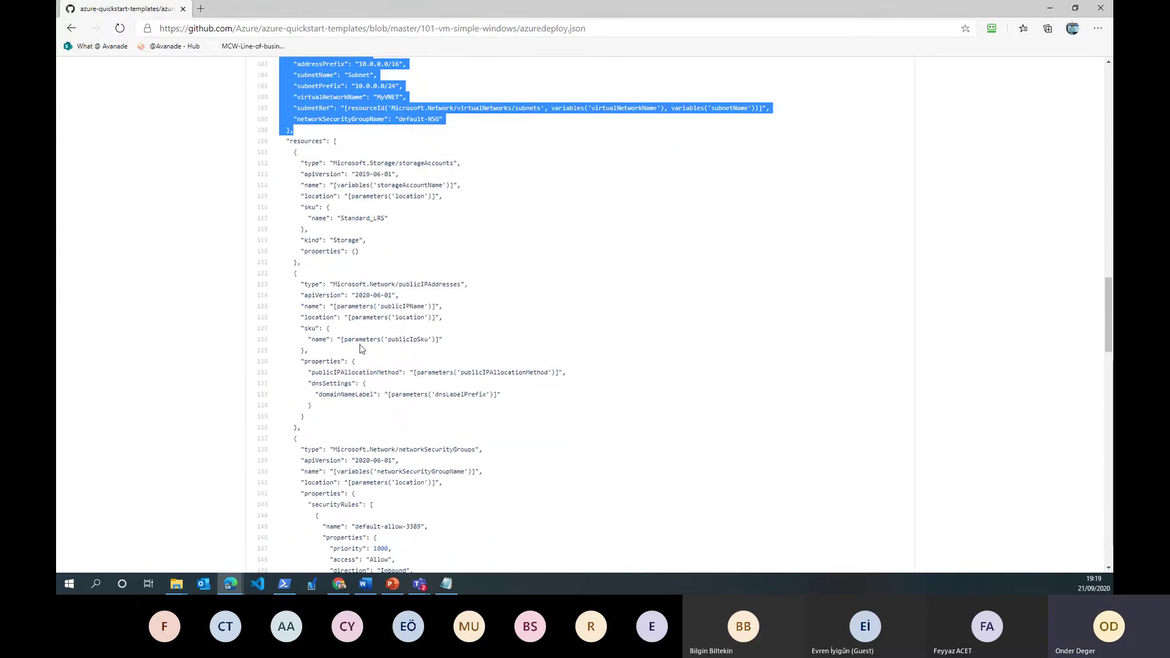
drag(291, 284, 497, 429)
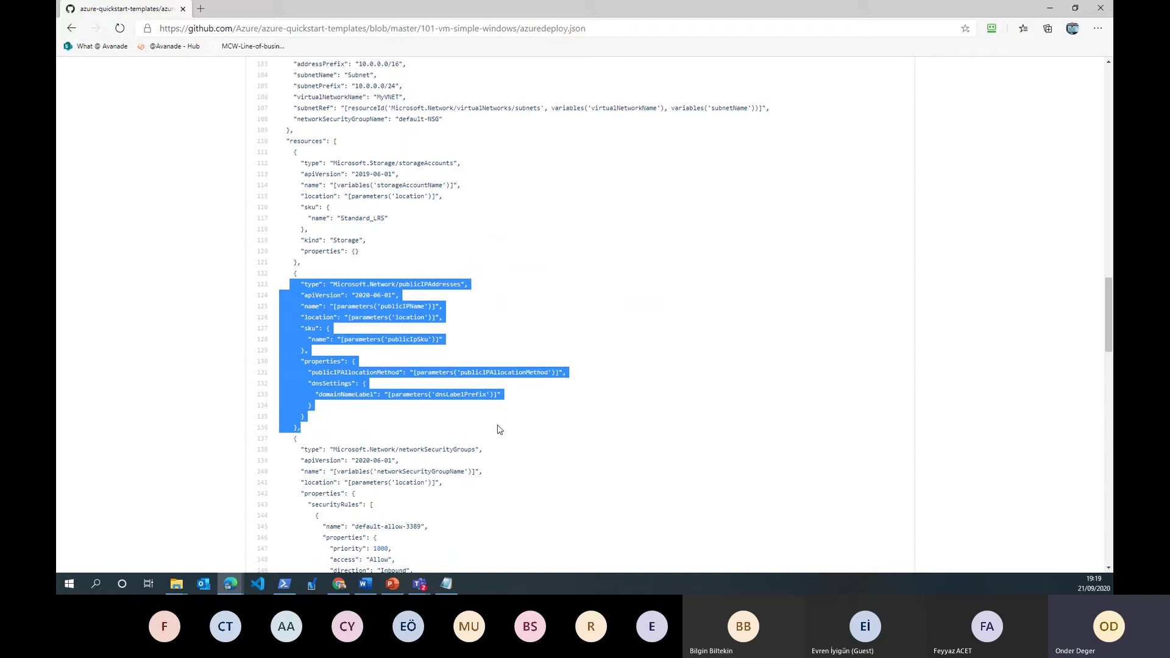
scroll(497, 429, down, 1)
scroll(497, 429, down, 6)
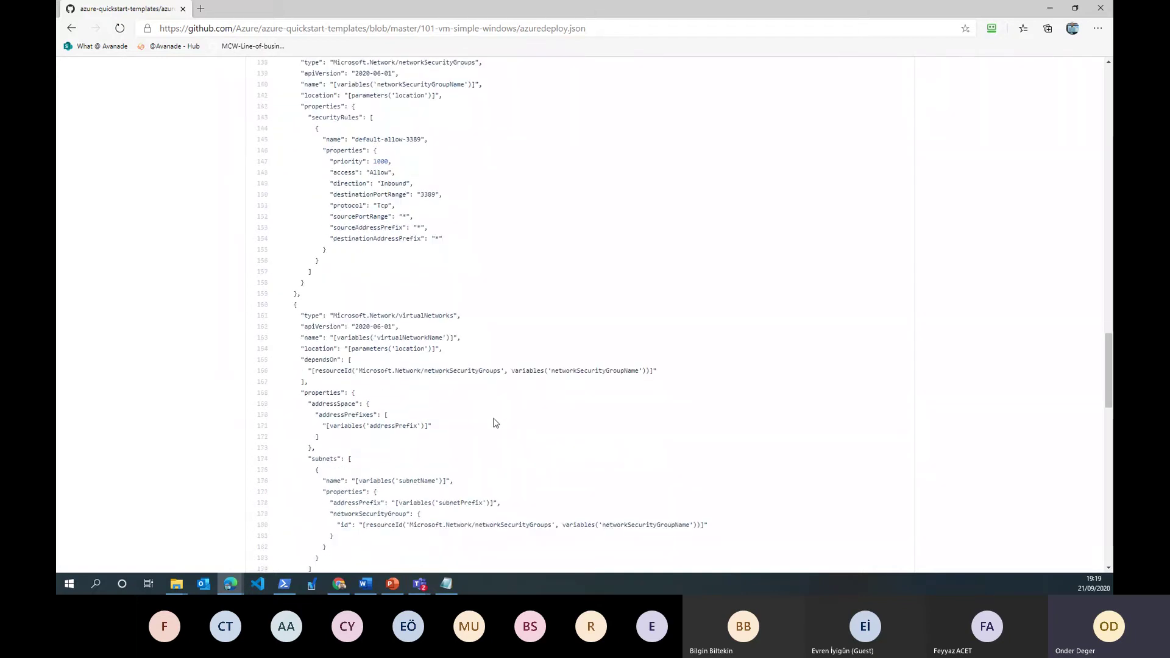
Highlight the code from the virtualNetworks resource through the networkInterfaces resource and read on to the outputs section.
drag(300, 316, 494, 408)
scroll(481, 400, down, 3)
scroll(479, 412, down, 4)
scroll(478, 408, down, 3)
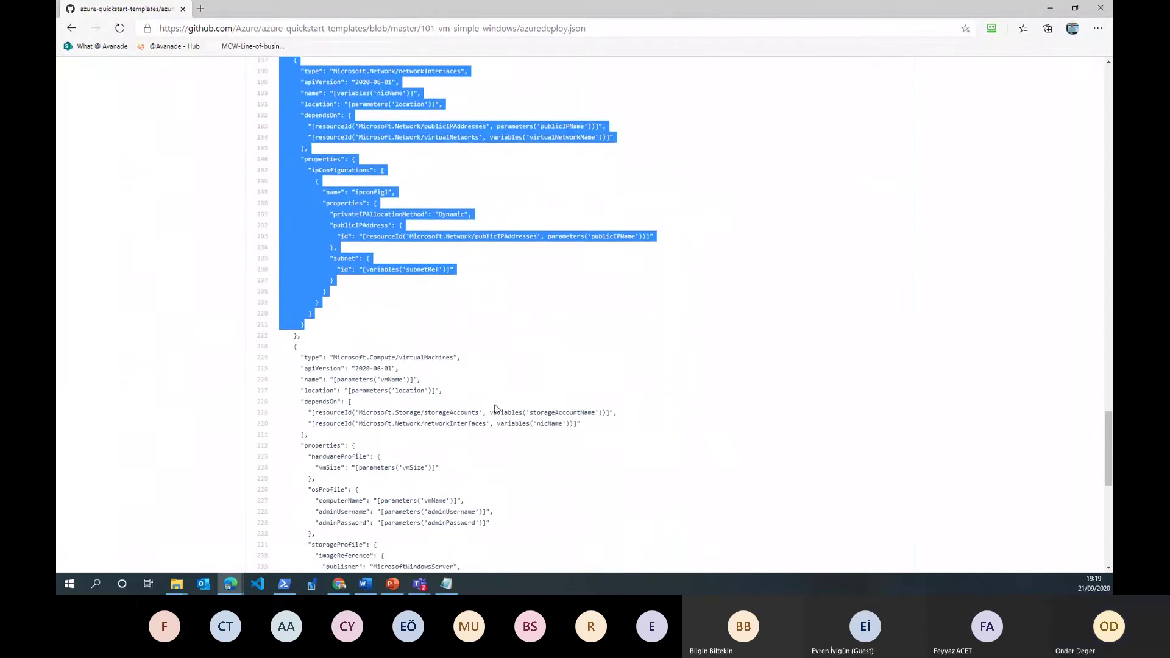
scroll(342, 384, down, 1)
scroll(318, 335, down, 6)
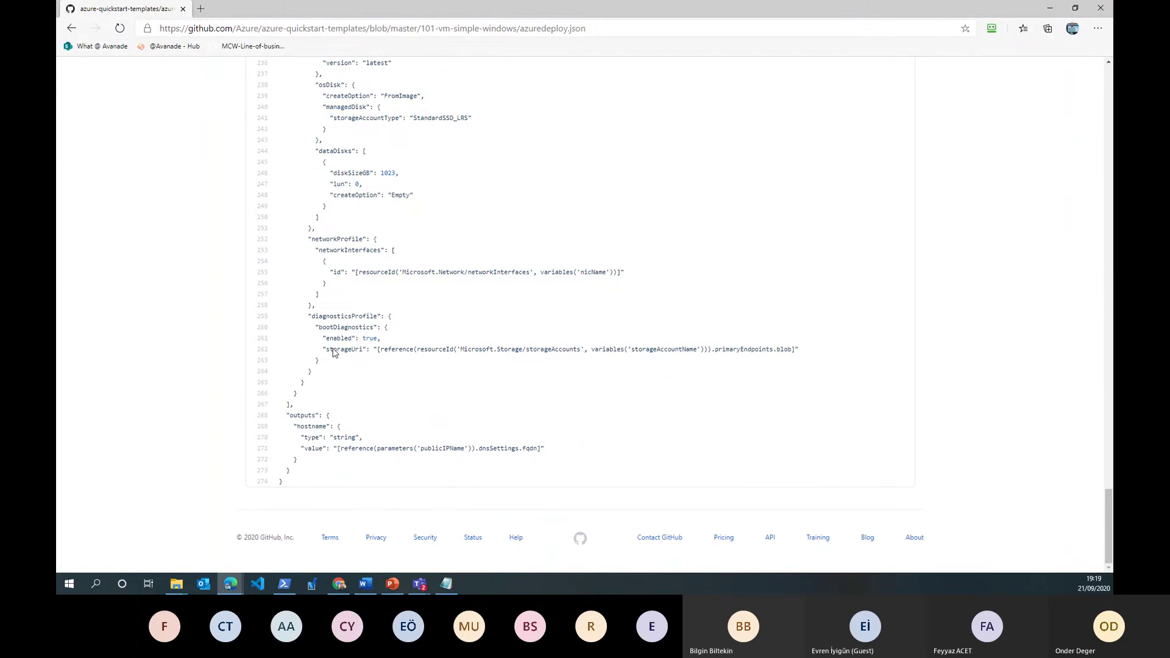
Review azuredeploy.json once more from its parameters down to its outputs and return to the beginning of the page.
scroll(376, 373, up, 20)
scroll(376, 373, down, 4)
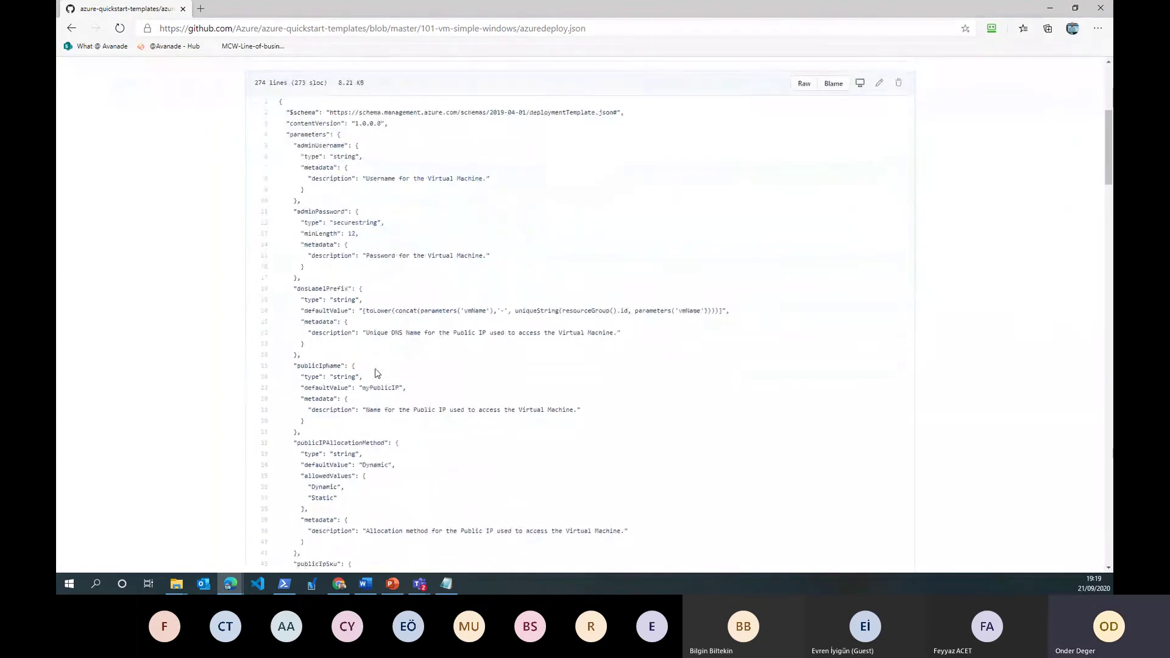
scroll(376, 373, up, 2)
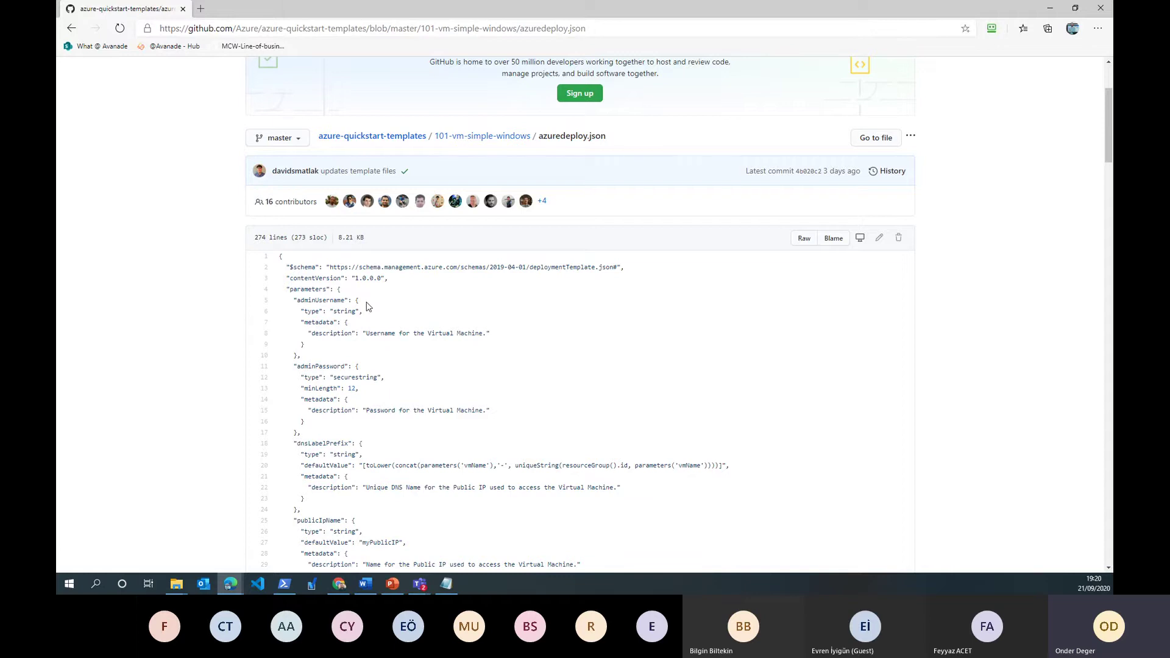
scroll(377, 312, down, 10)
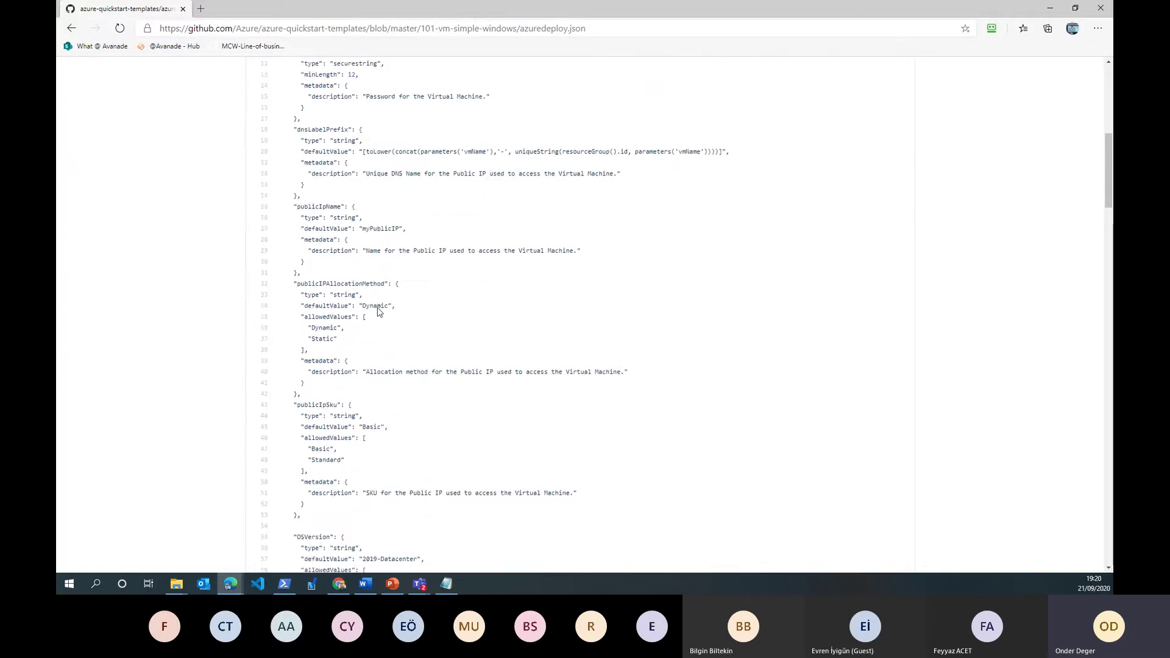
scroll(378, 313, down, 15)
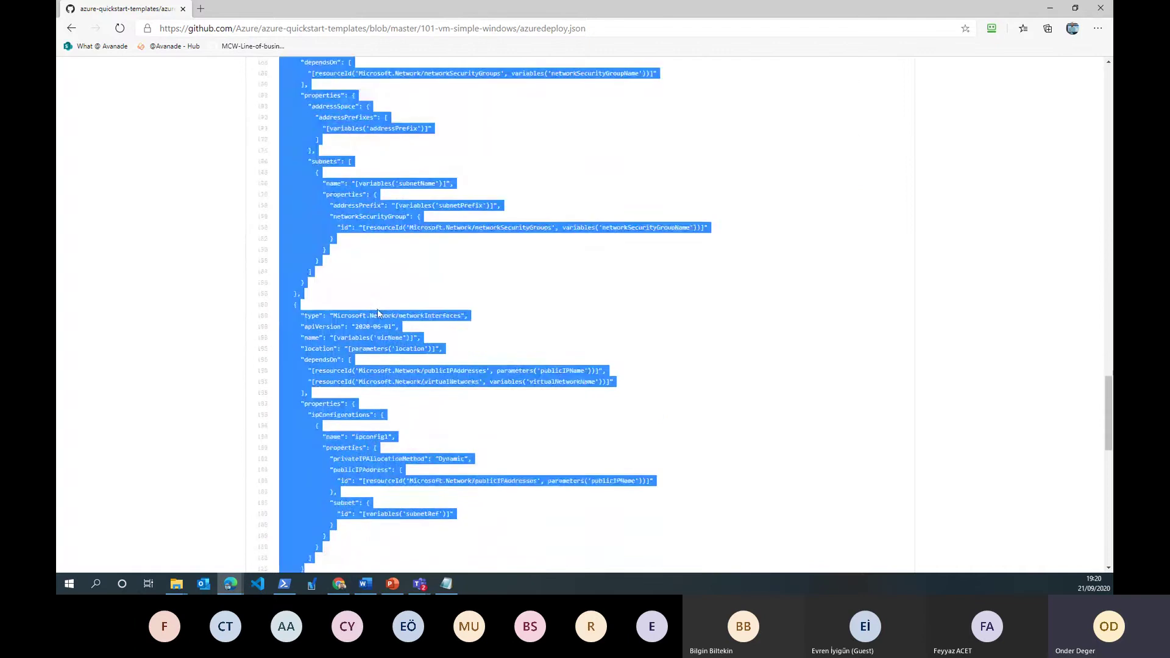
scroll(378, 312, down, 15)
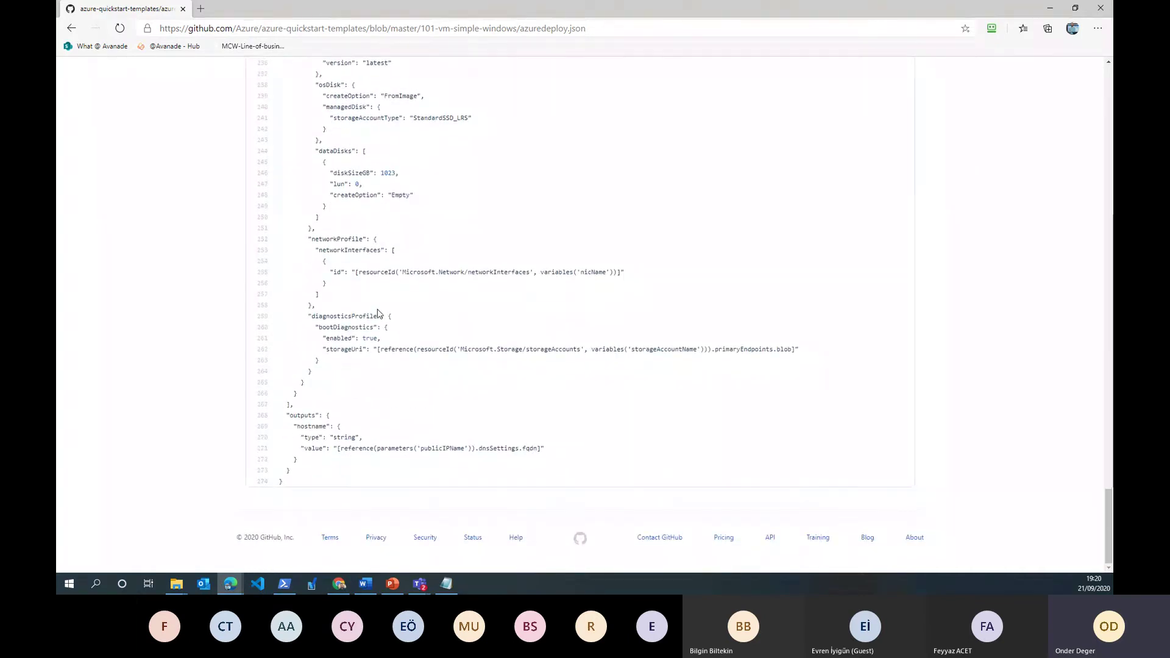
key(Home)
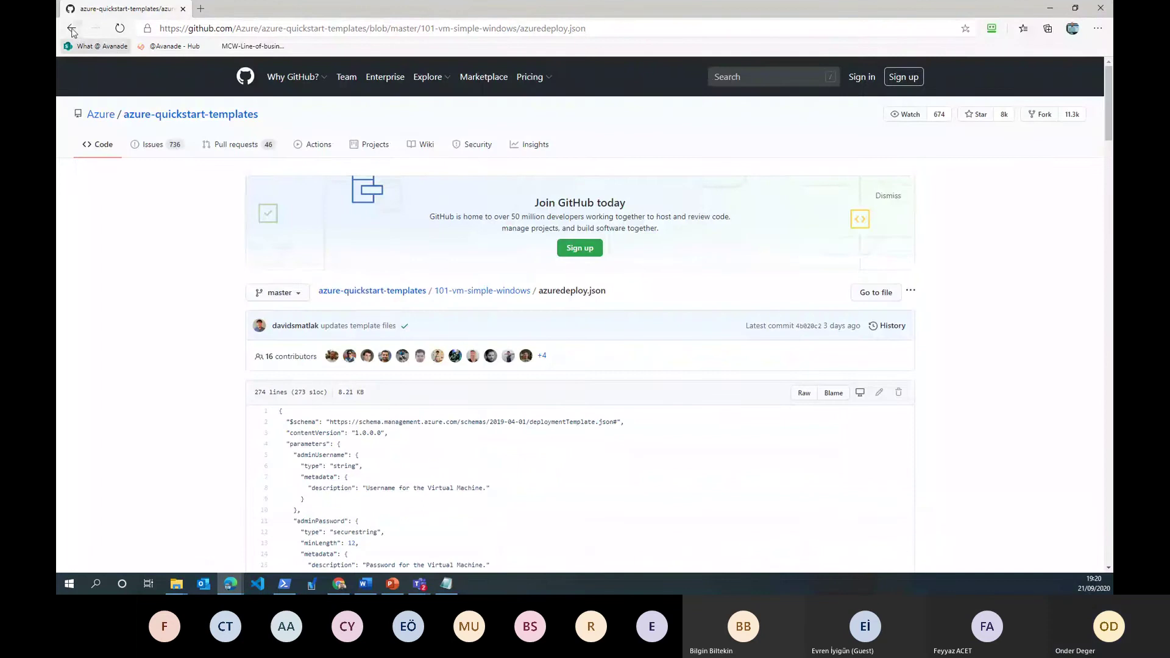
Return to the Deploy a simple Windows VM page on azure.microsoft.com, copy its web address, and close that browser window.
click(71, 29)
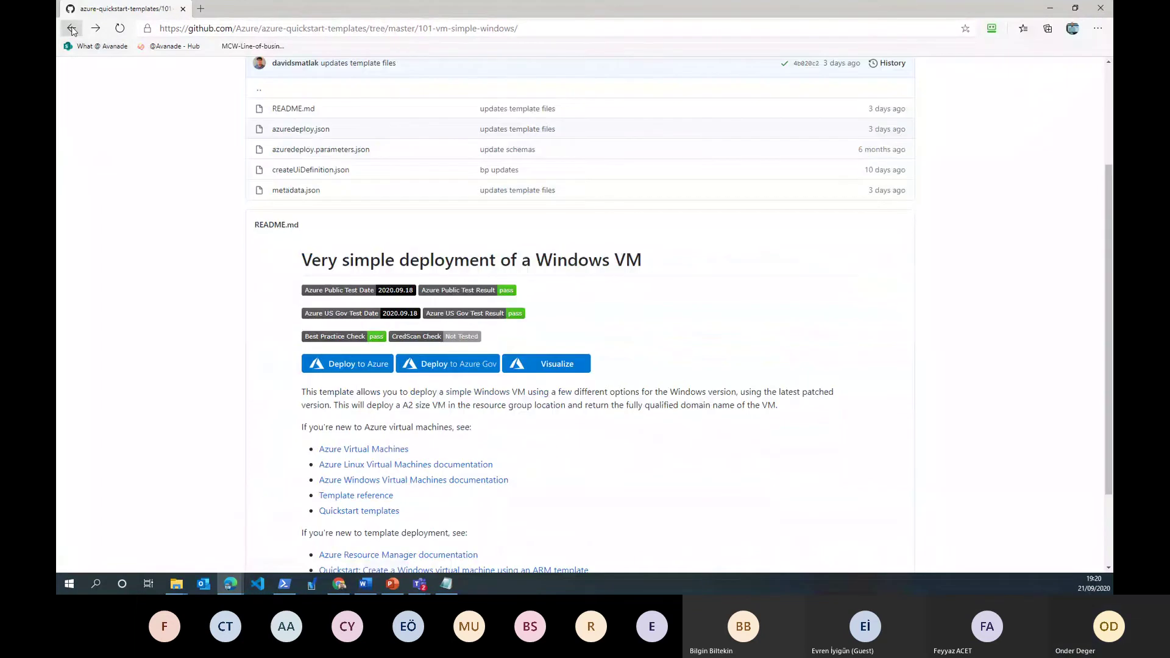
click(71, 29)
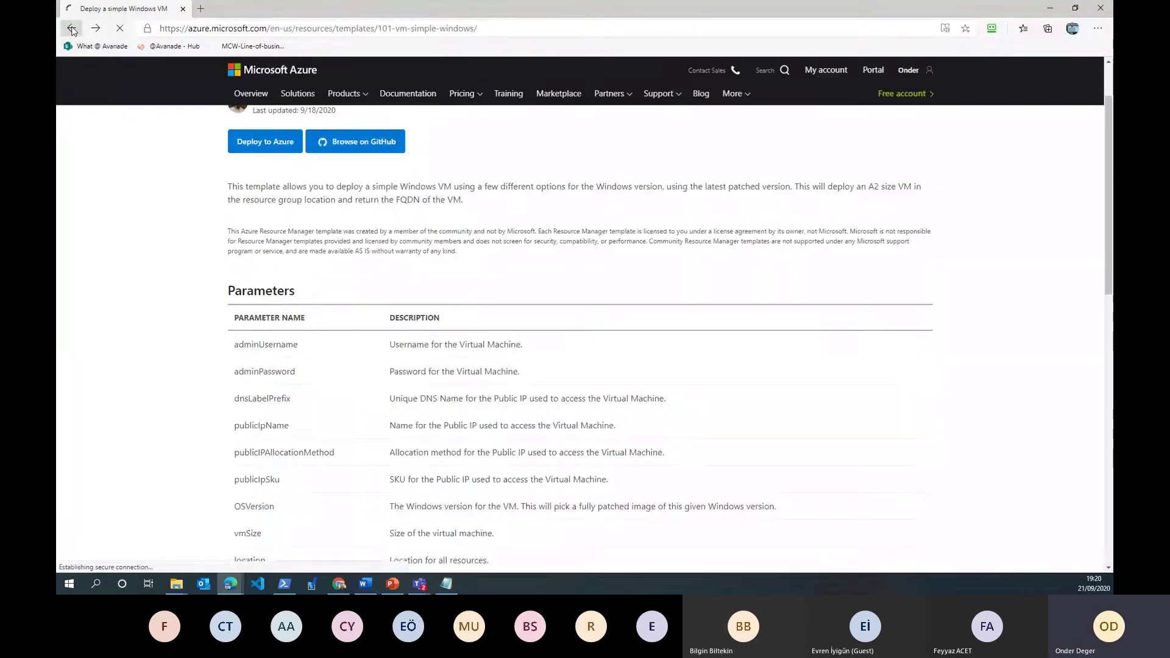
click(506, 28)
right_click(506, 28)
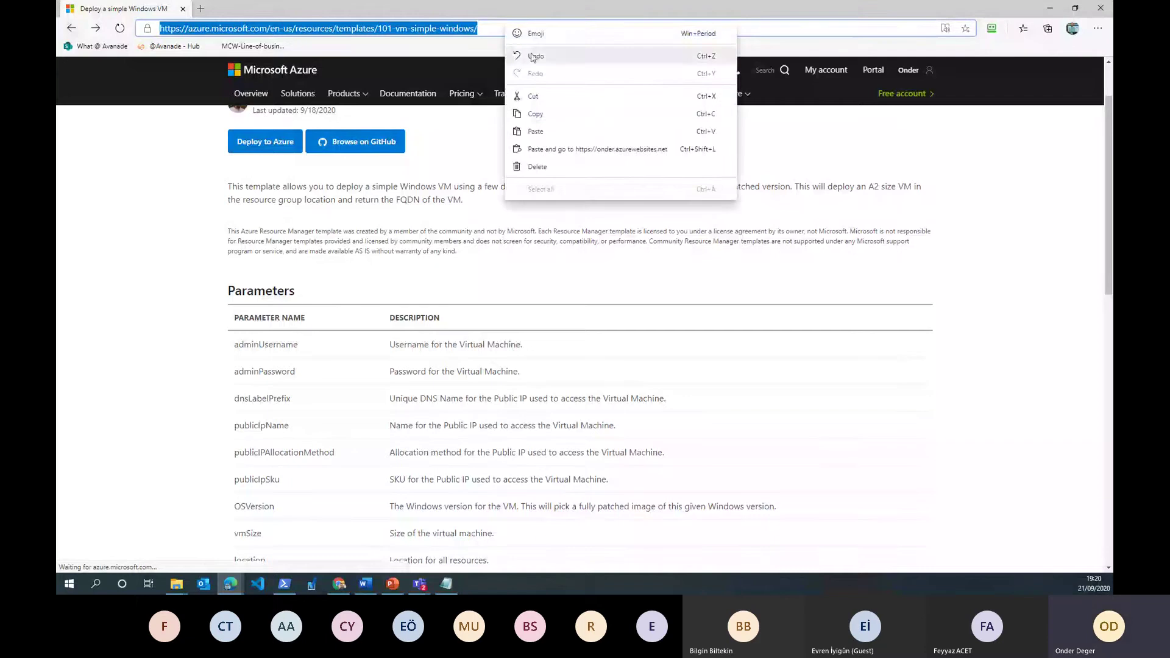
click(511, 114)
click(1102, 6)
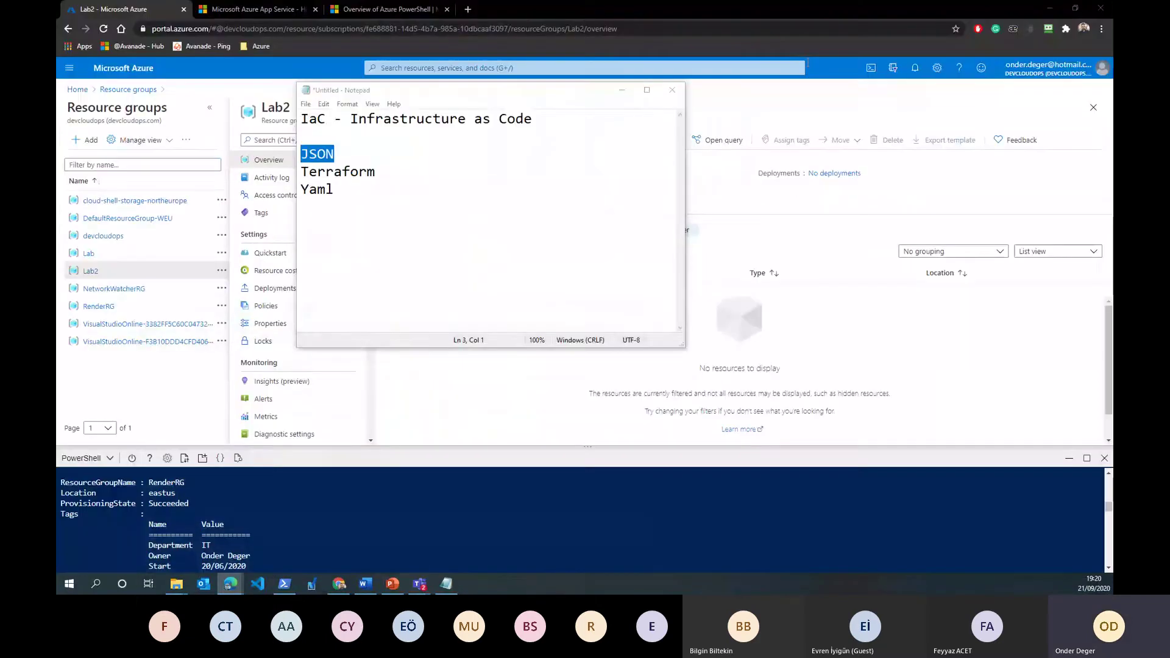
Load the copied Windows VM template link in Chrome in place of the Azure PowerShell documentation page.
click(375, 10)
click(368, 28)
right_click(369, 29)
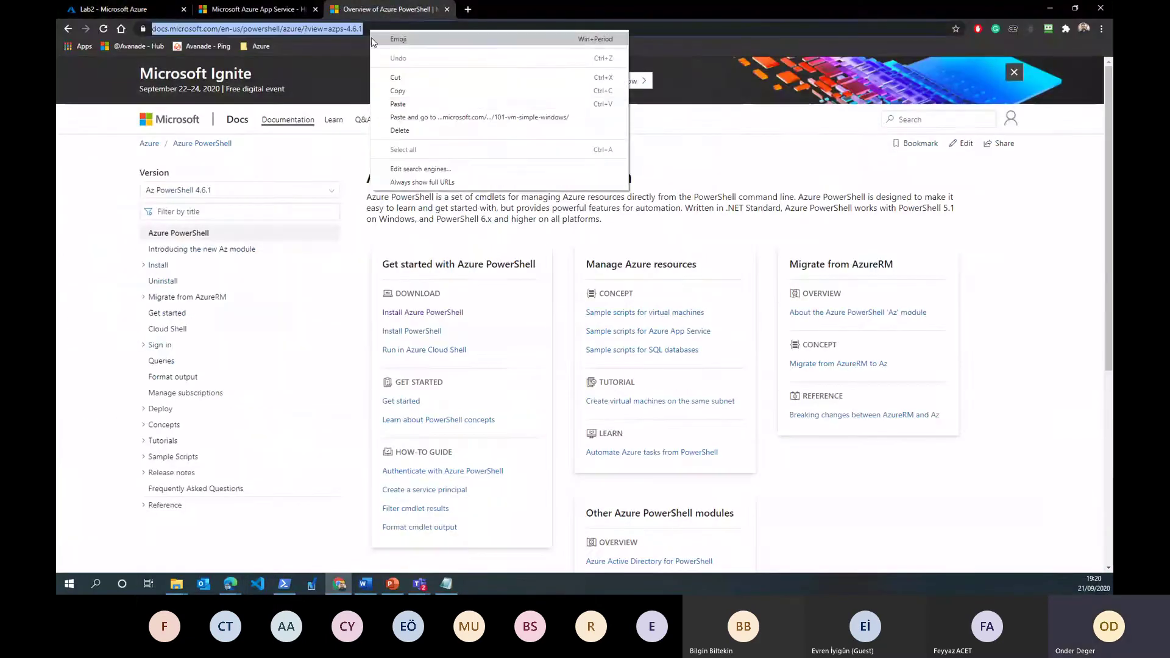
click(399, 105)
key(Return)
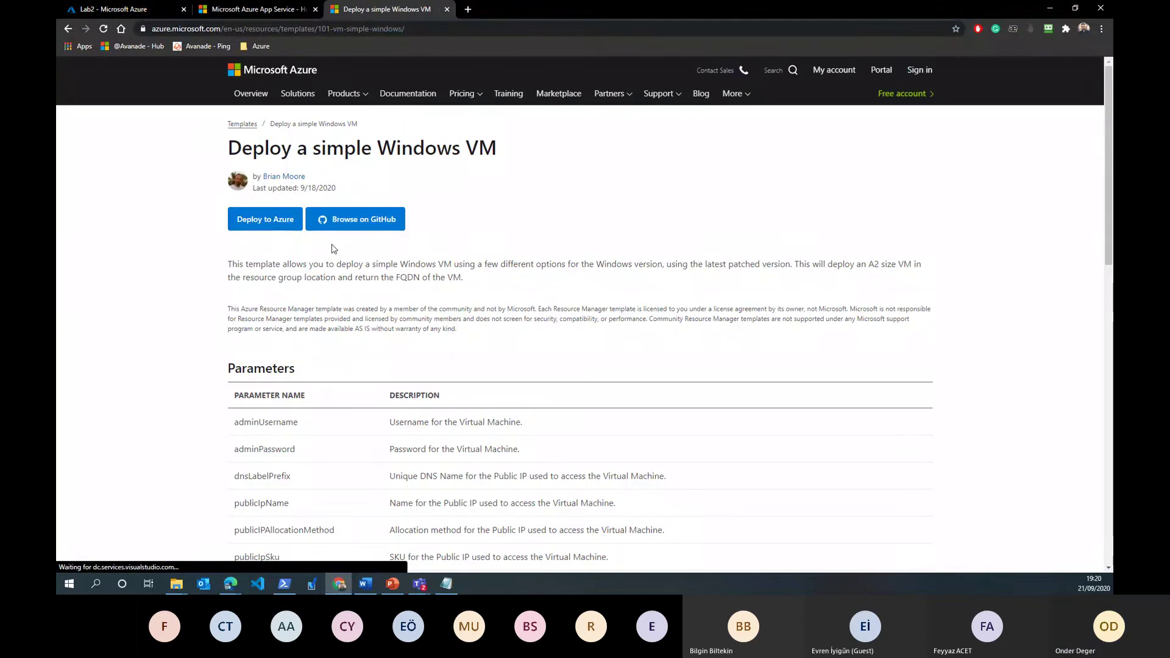
Start deploying the template to Azure and look over the parameters of the deployment form.
click(265, 221)
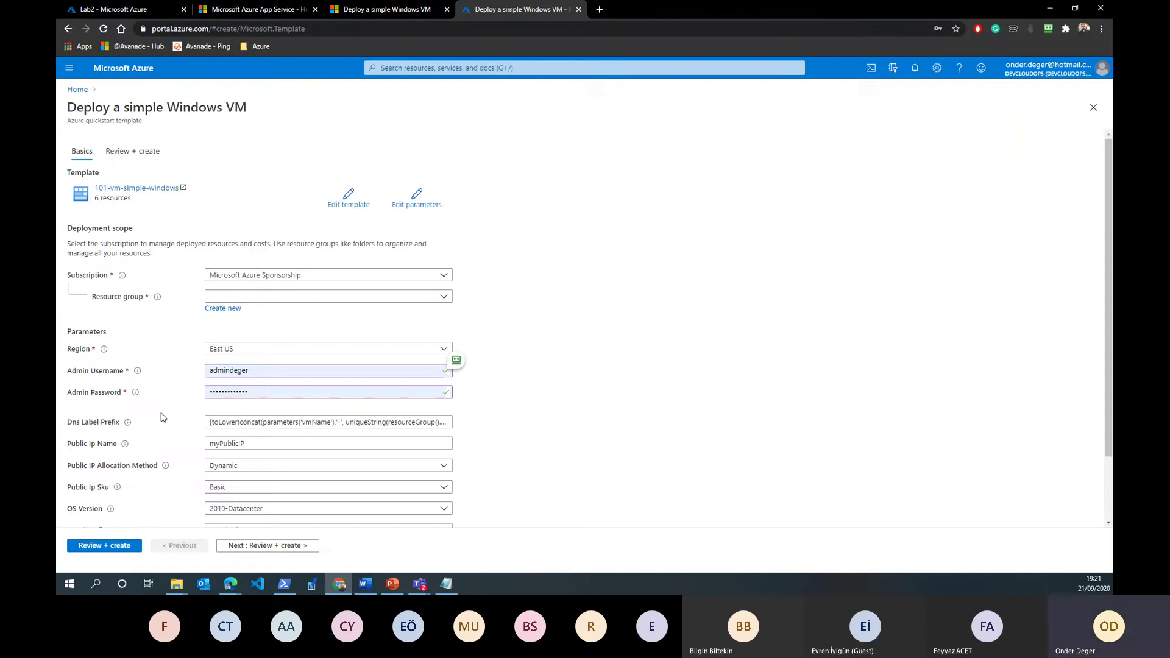
scroll(162, 419, down, 2)
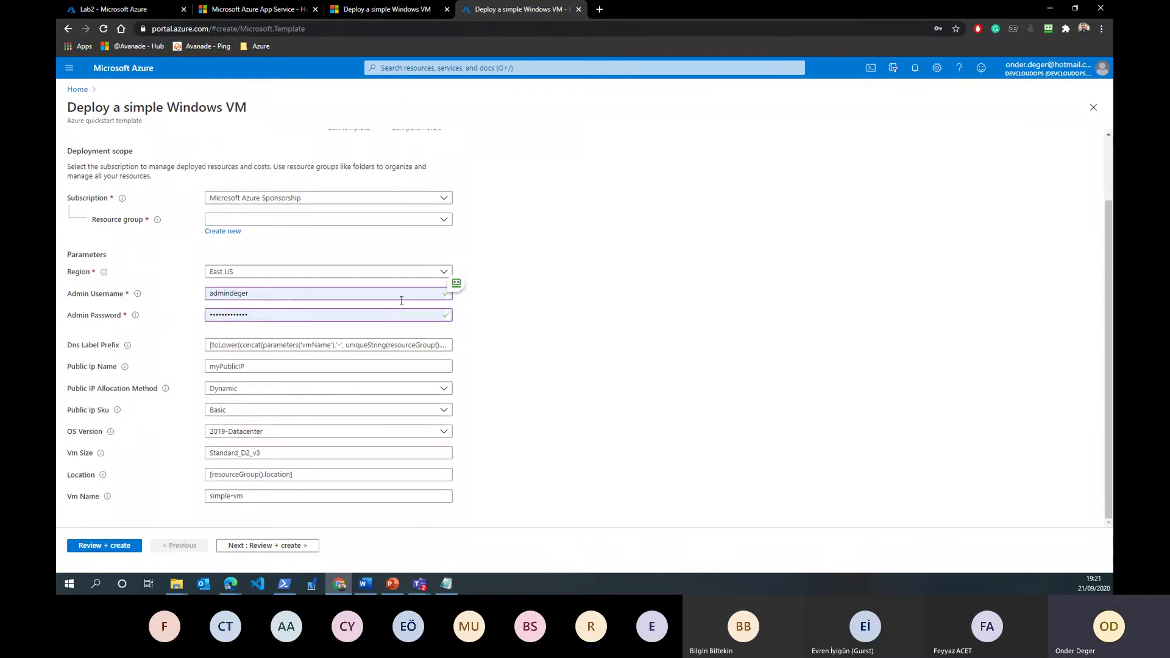
scroll(162, 317, up, 2)
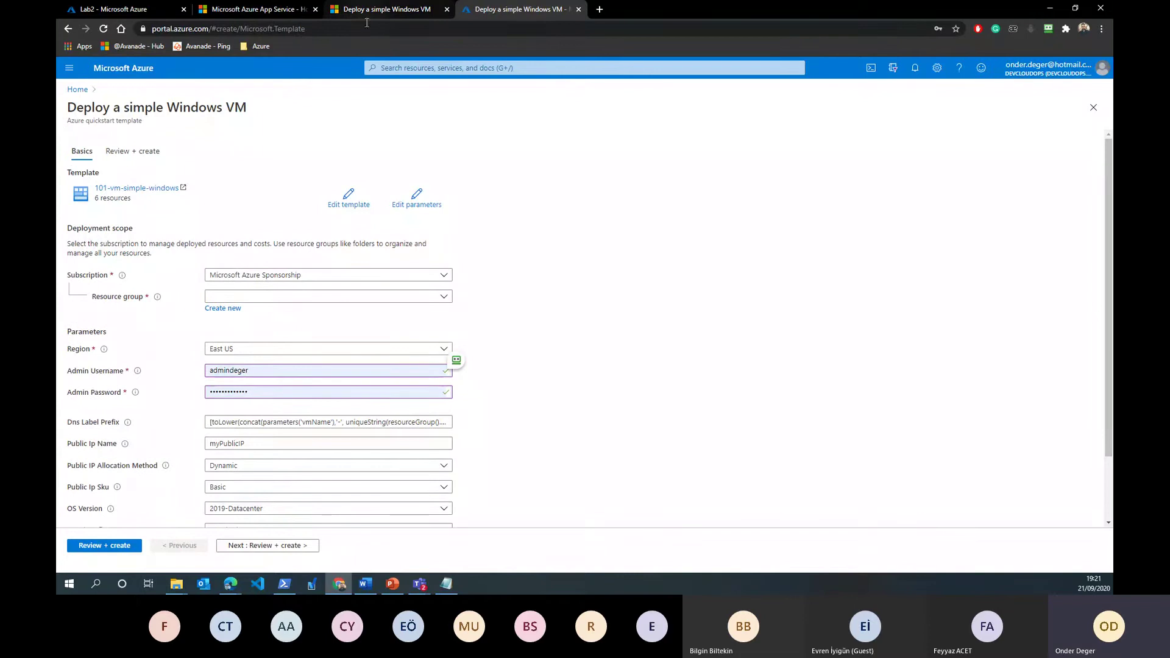
Open the template for editing, review its JSON from parameters to outputs, and return to the deployment form without saving.
scroll(275, 195, down, 1)
click(348, 144)
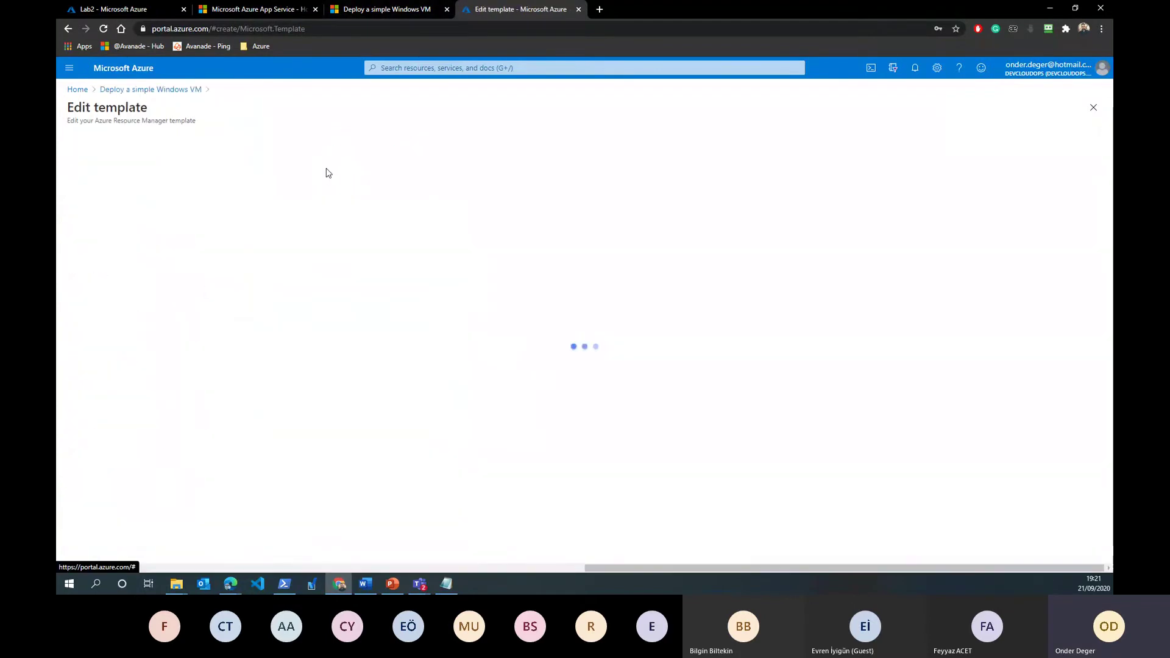
scroll(350, 289, down, 20)
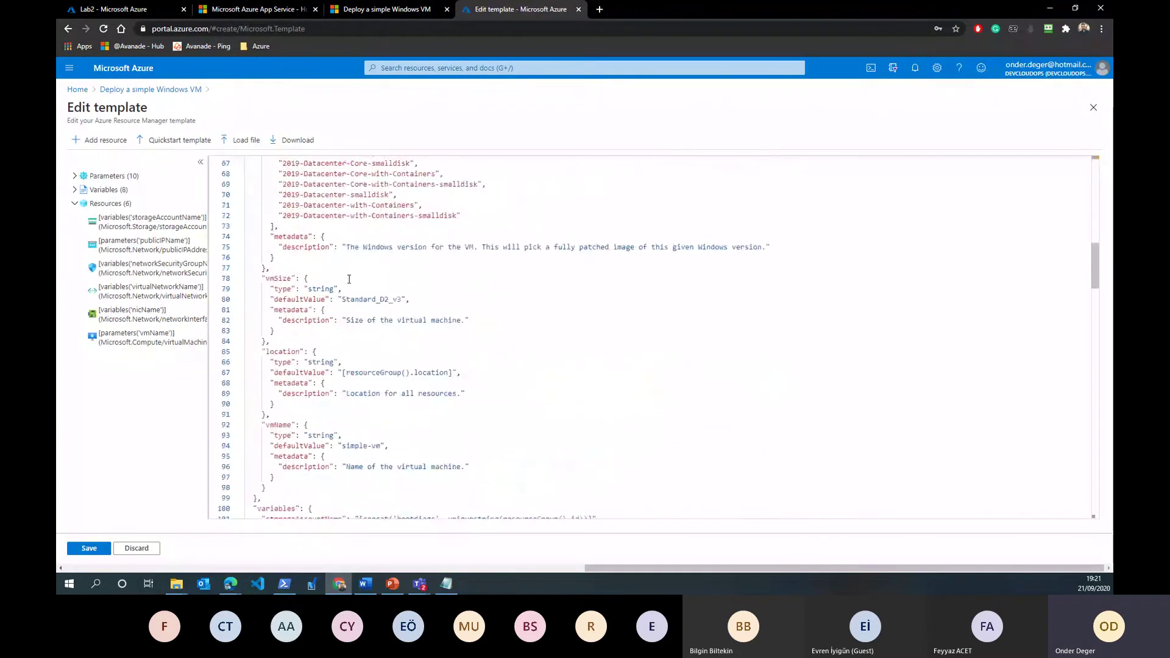
scroll(359, 326, down, 8)
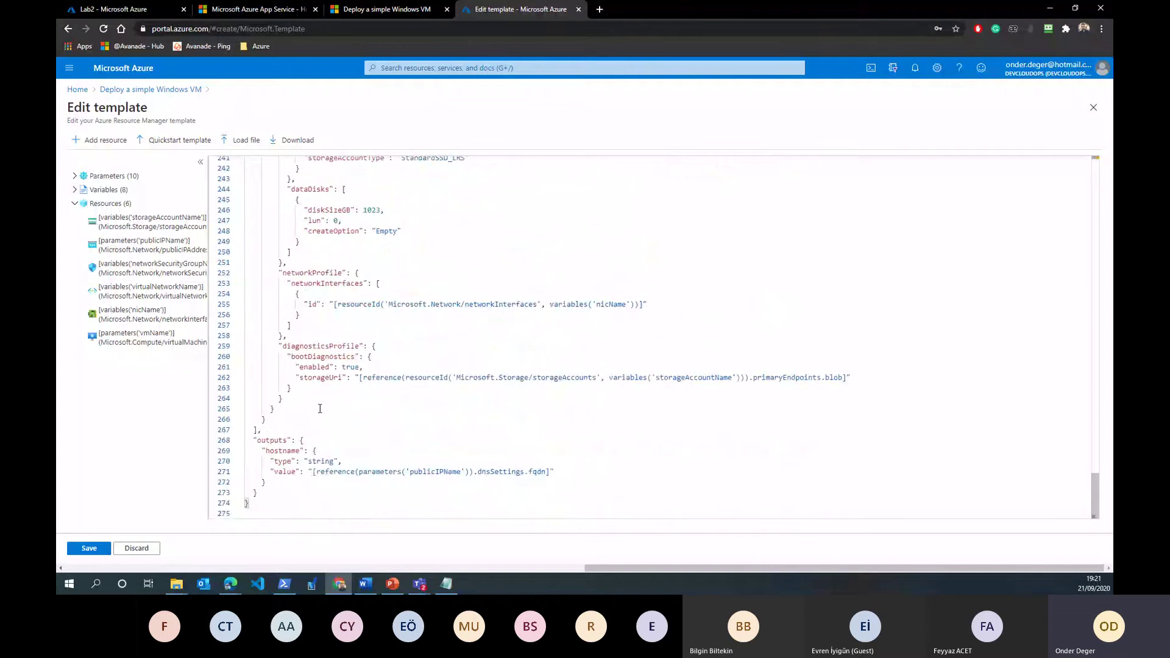
scroll(319, 408, up, 20)
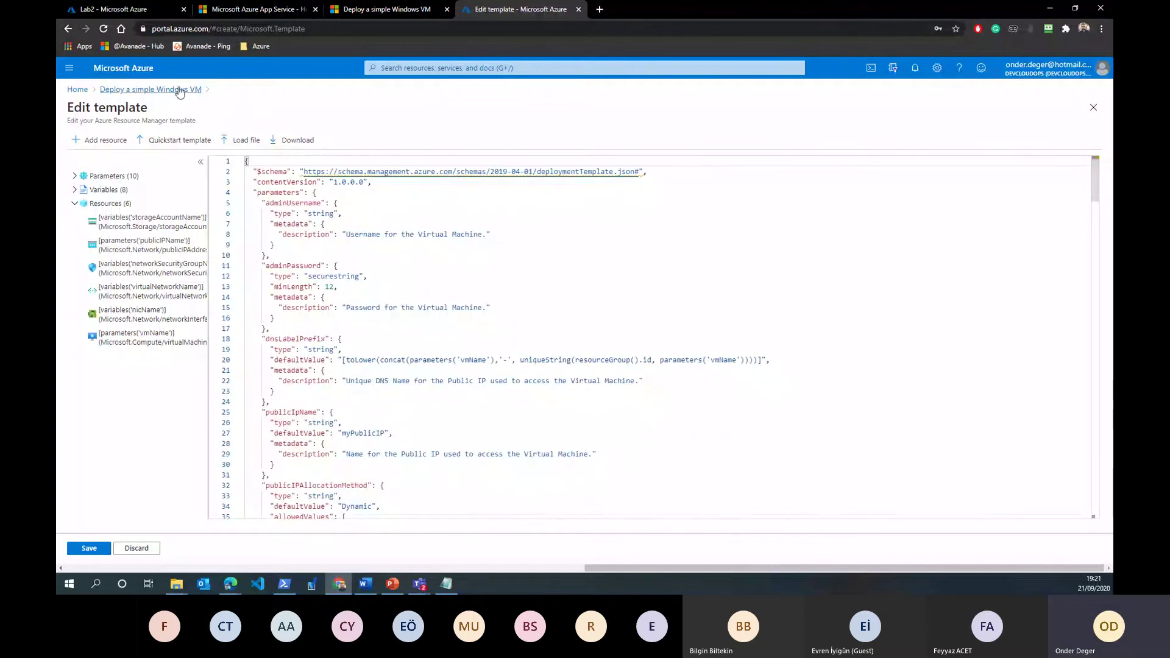
click(69, 29)
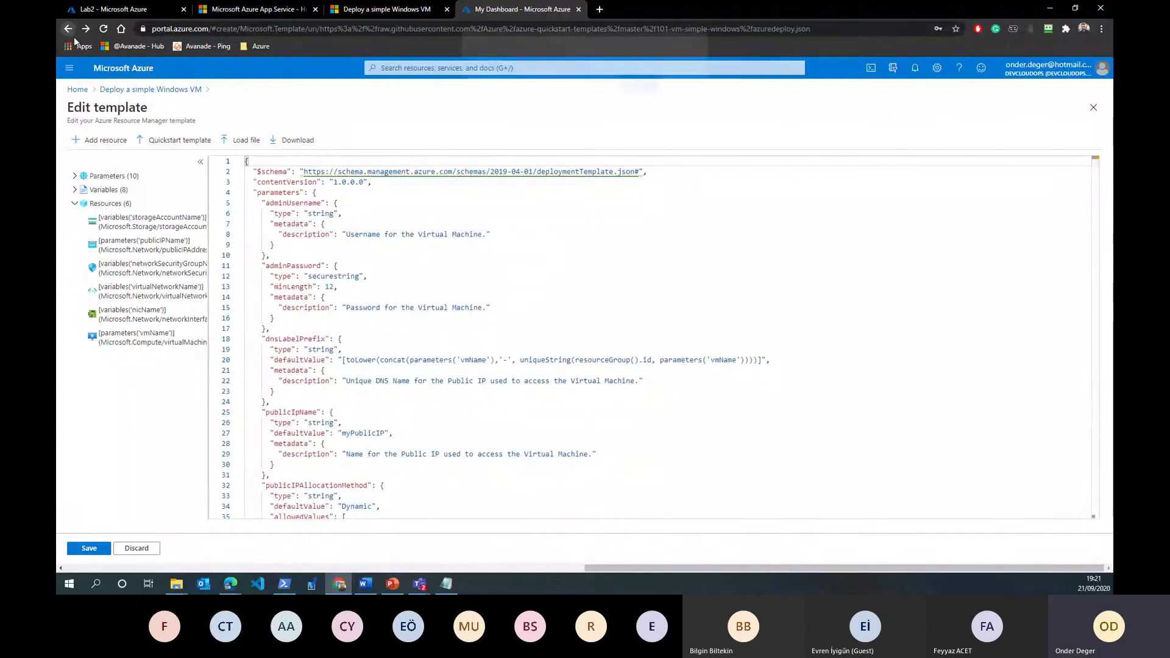
click(682, 95)
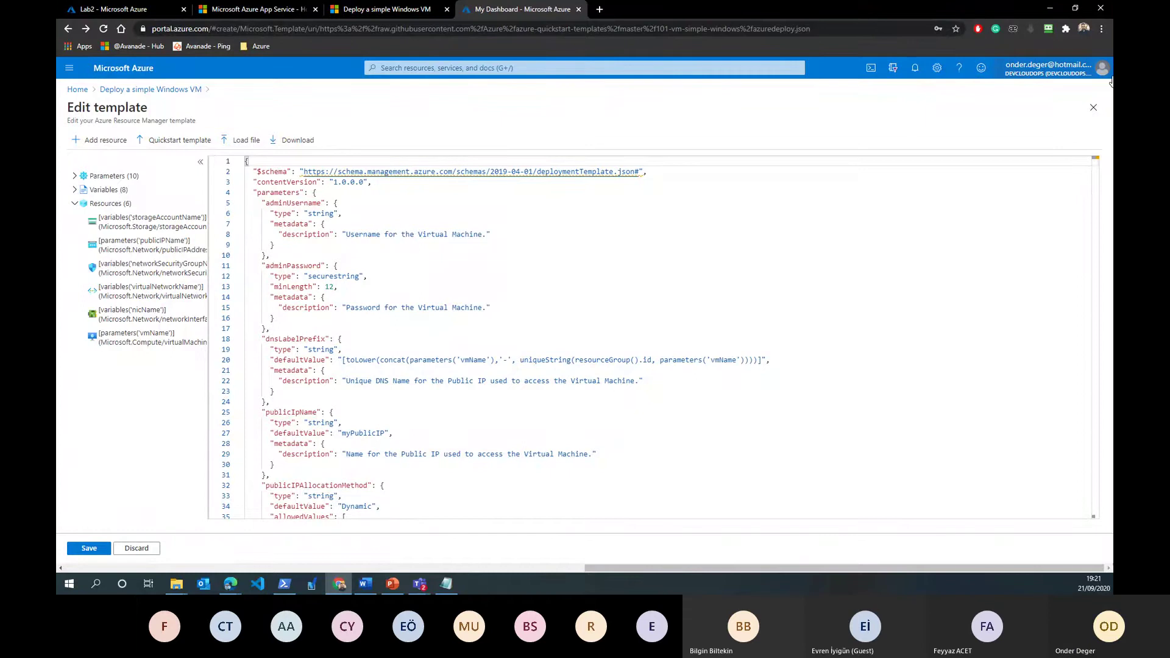
click(1094, 108)
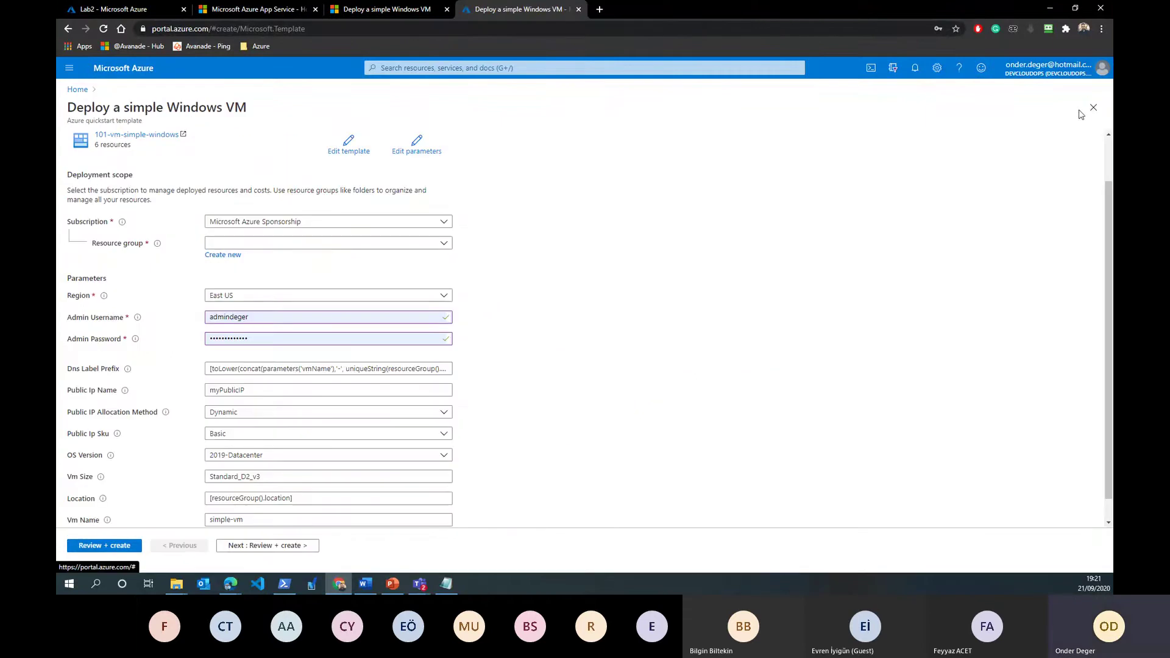
Set the deployment's resource group to Lab2.
click(264, 243)
click(258, 334)
click(271, 243)
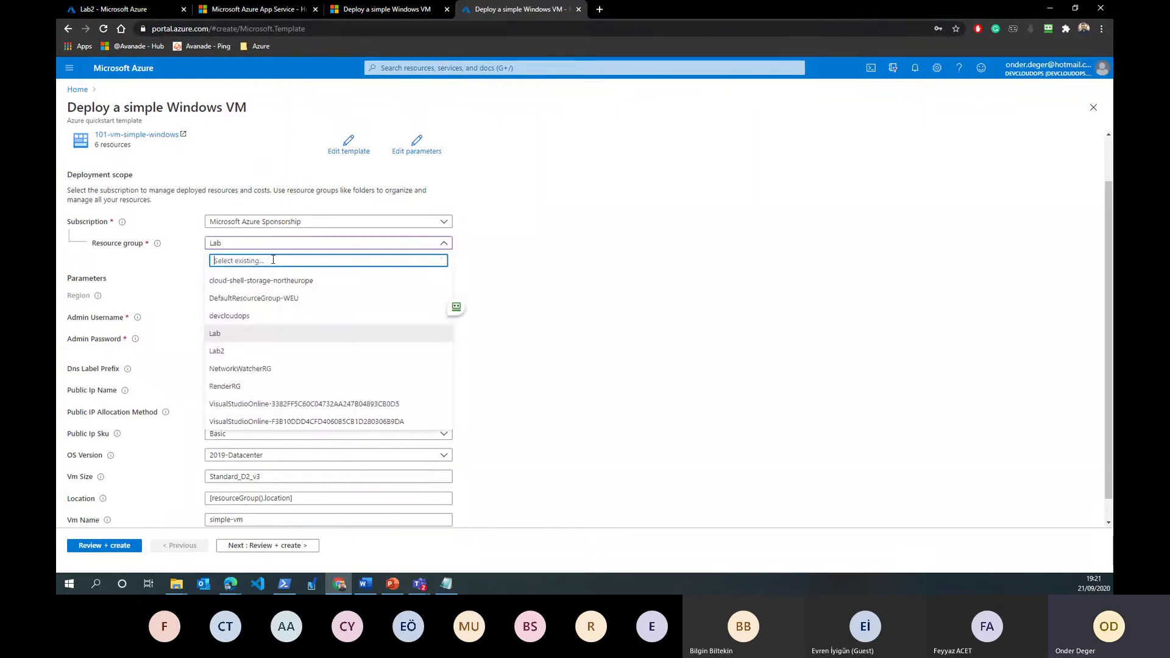
click(256, 348)
scroll(430, 327, down, 1)
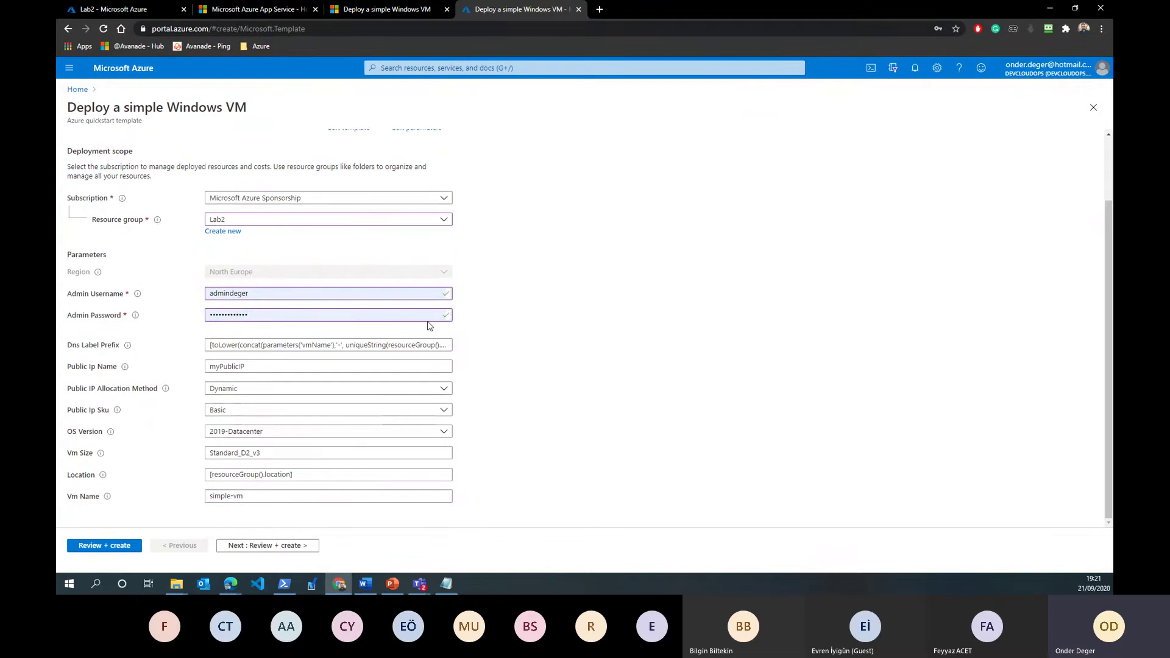
Examine the admin credential fields, the public IP name, and the choices for the public IP allocation method and SKU.
click(242, 297)
key(Tab)
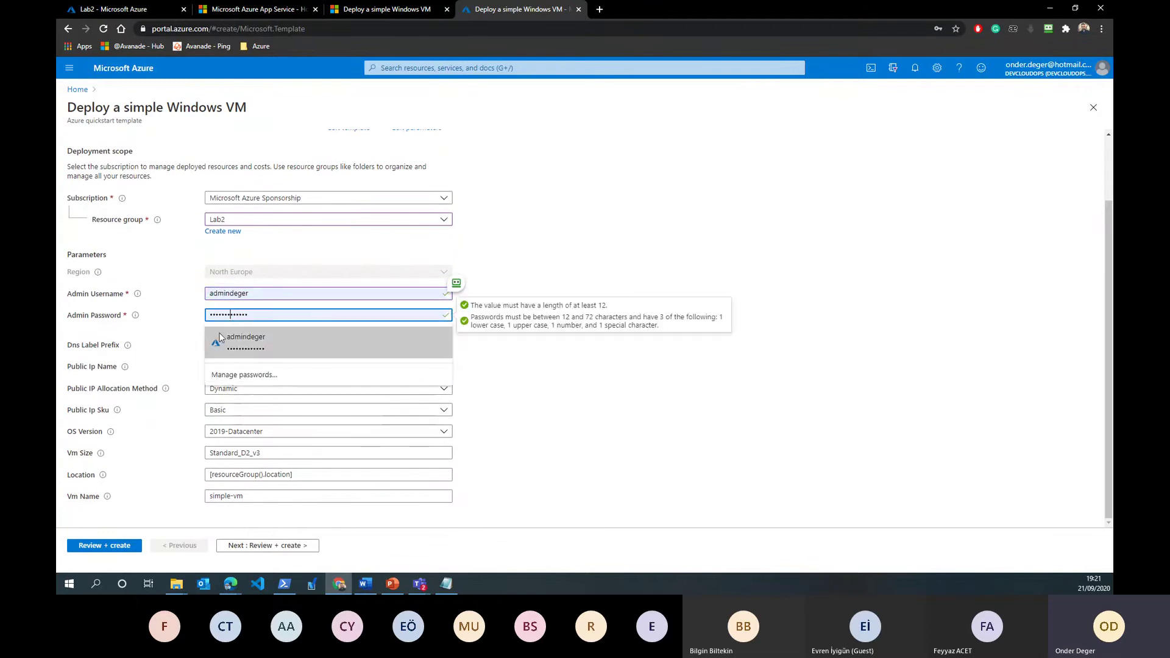
click(177, 347)
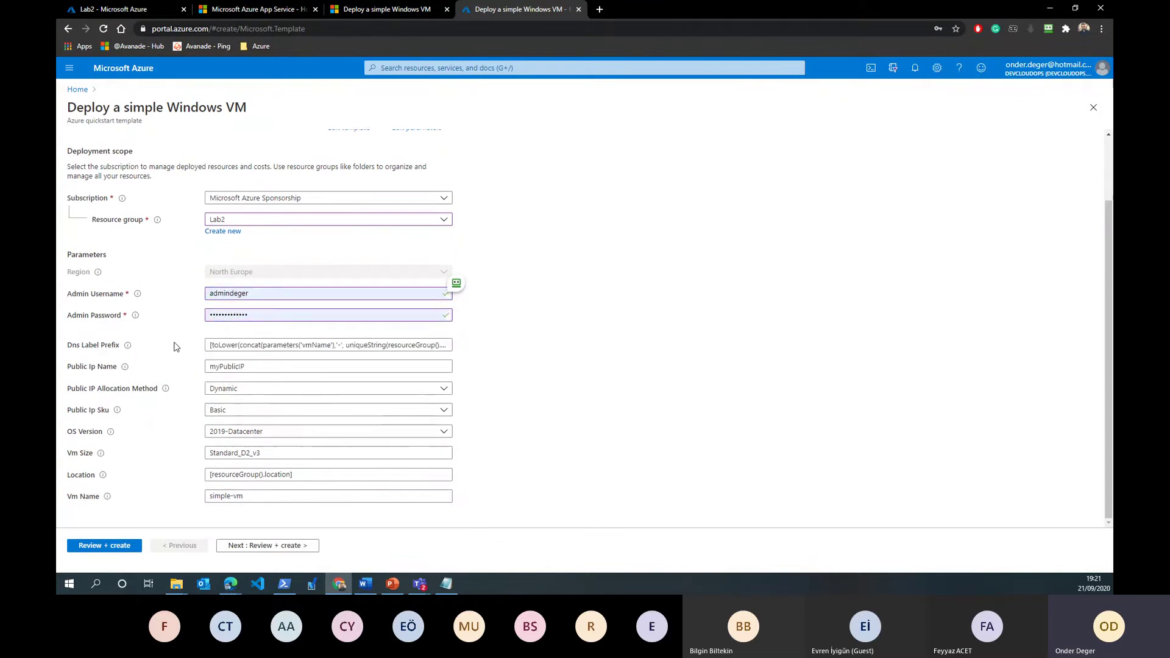
click(251, 367)
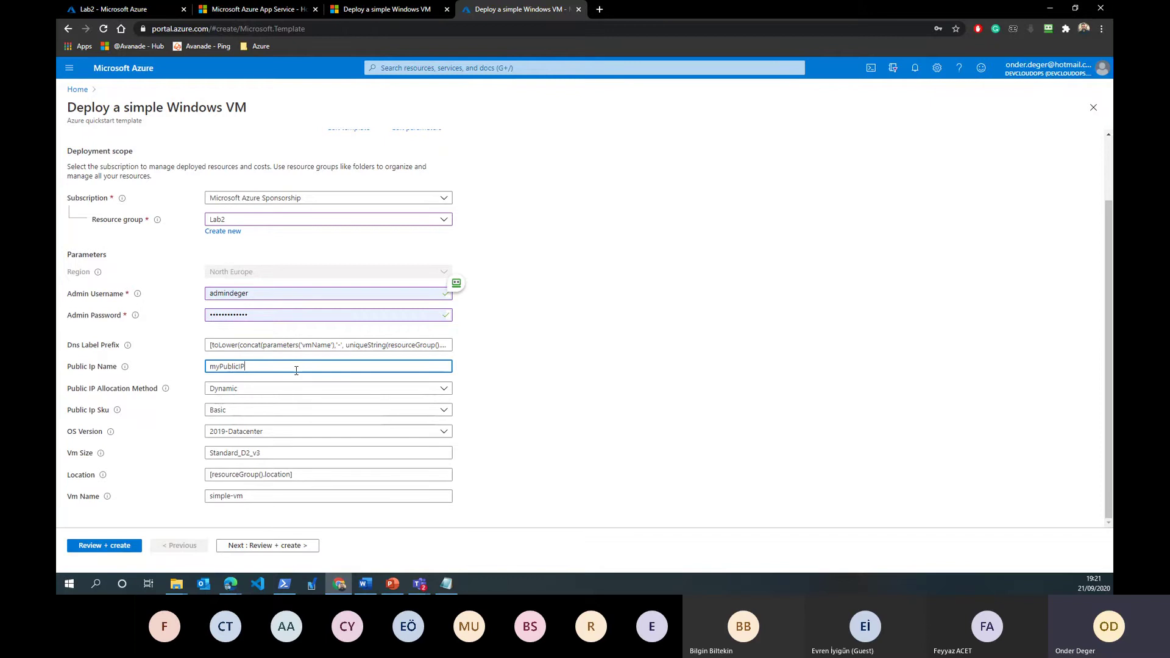
click(275, 389)
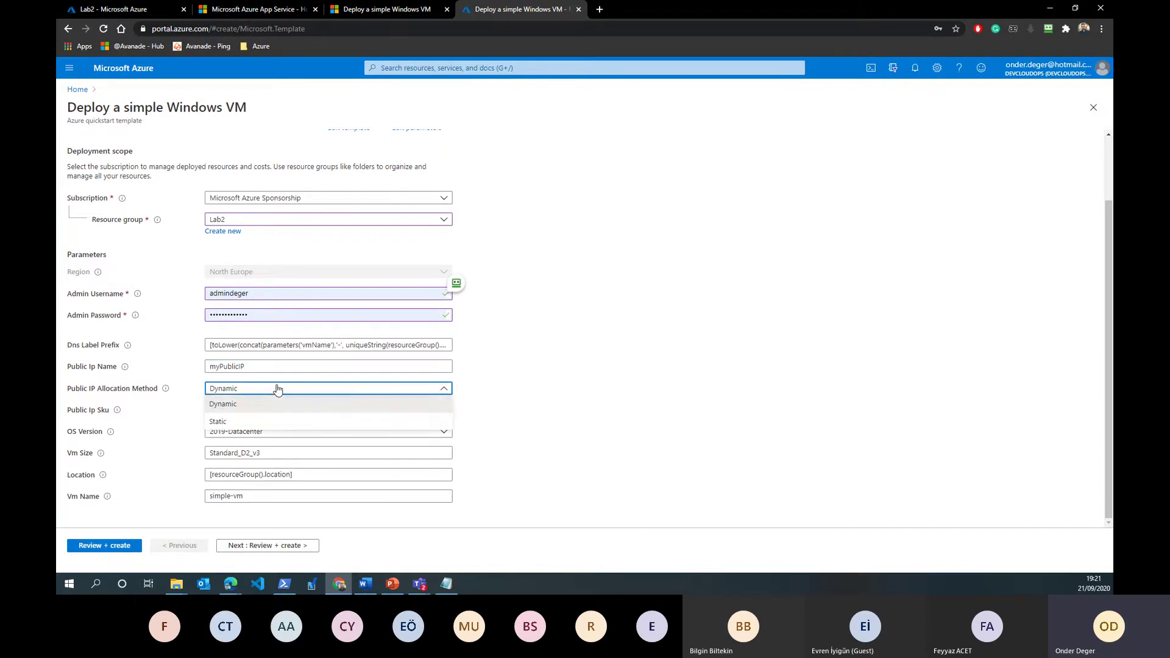
click(274, 390)
click(236, 414)
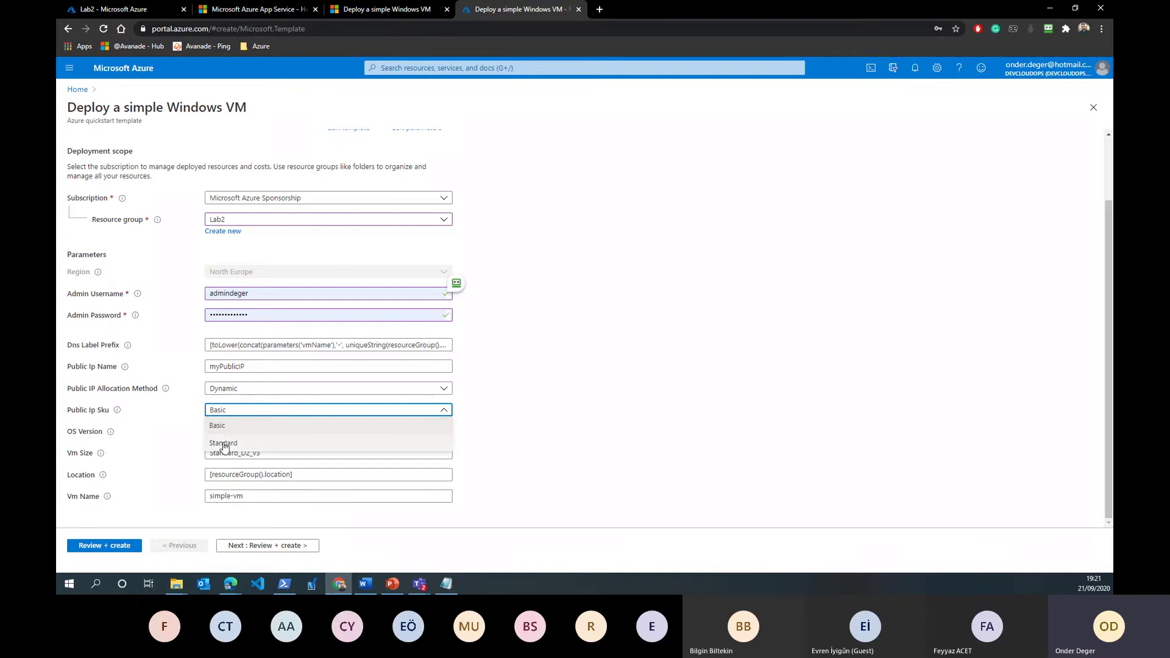
click(158, 431)
Check the OS Version choices, Vm Size and Location fields, and submit the deployment form for review and validation.
click(265, 432)
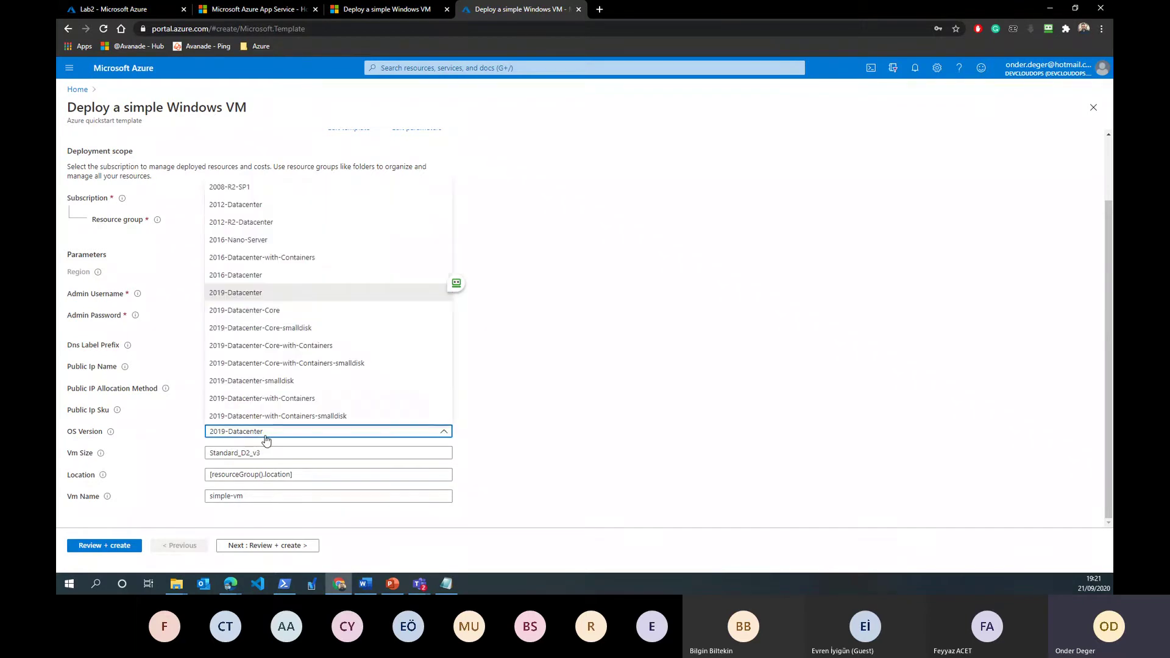
click(558, 349)
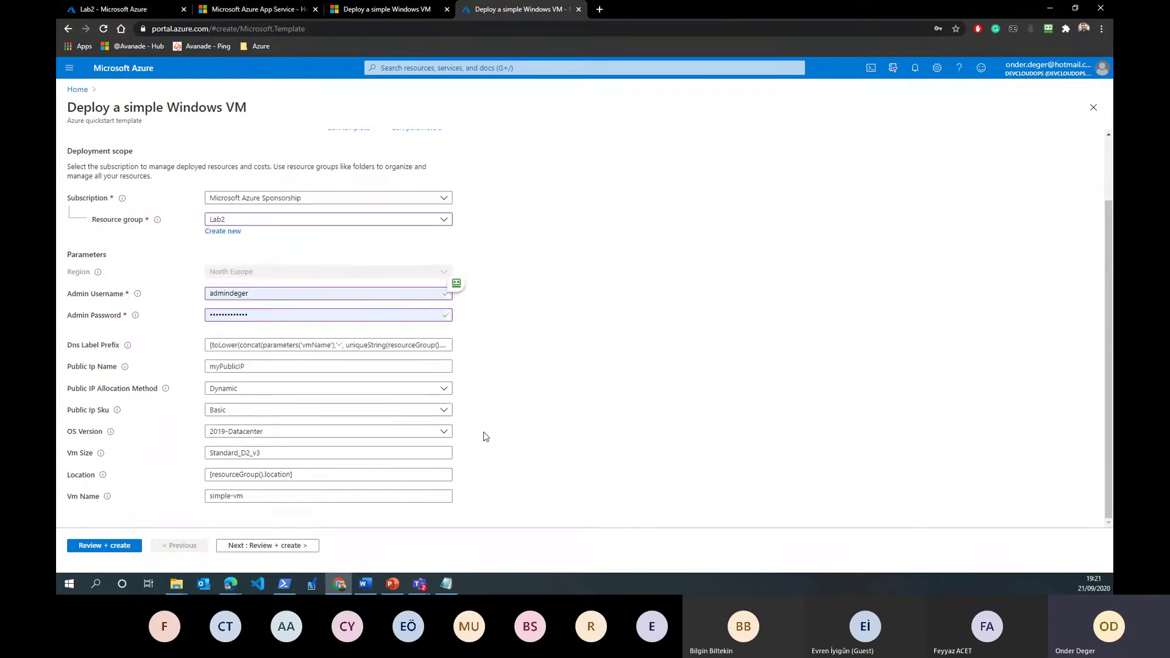
click(278, 453)
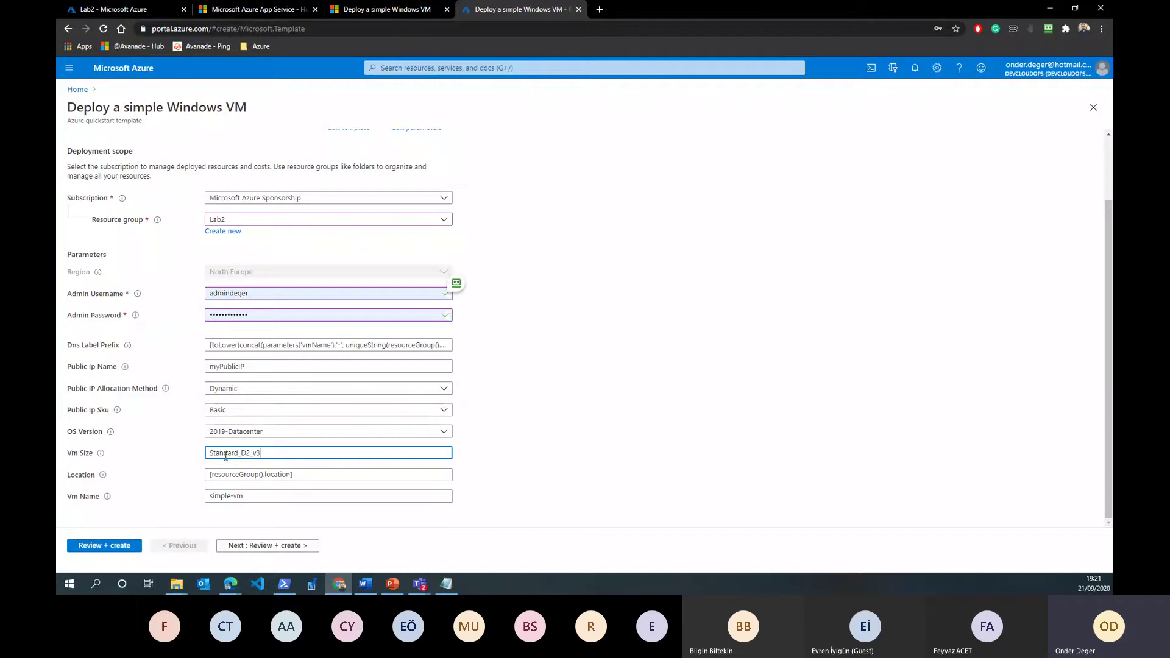
click(528, 445)
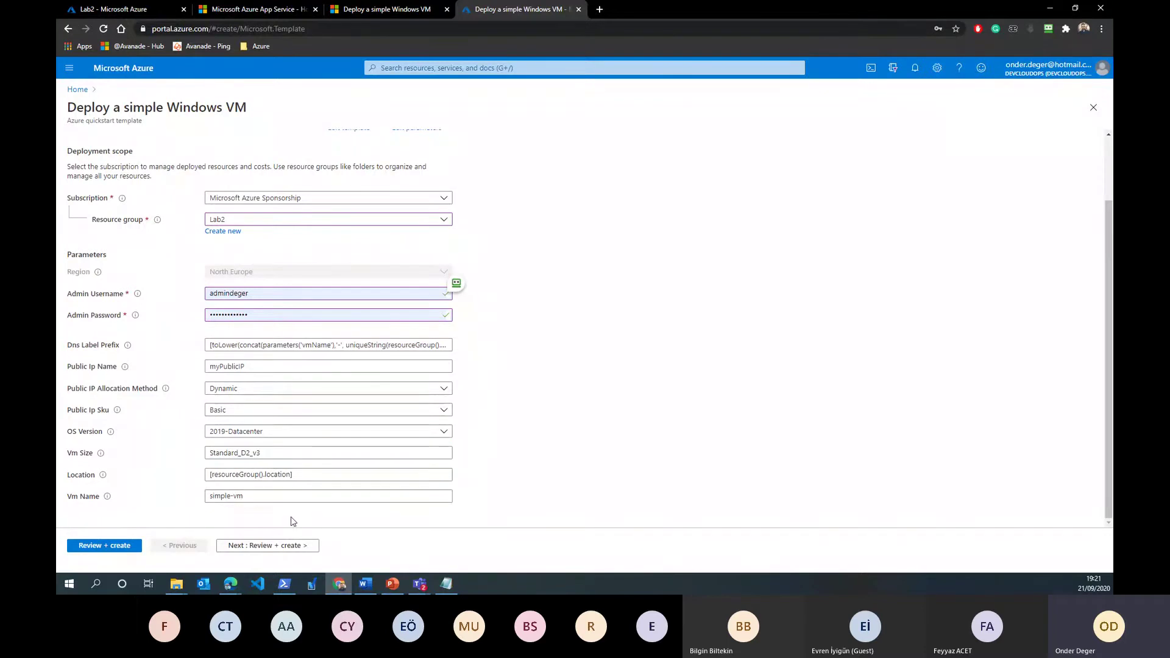
click(287, 475)
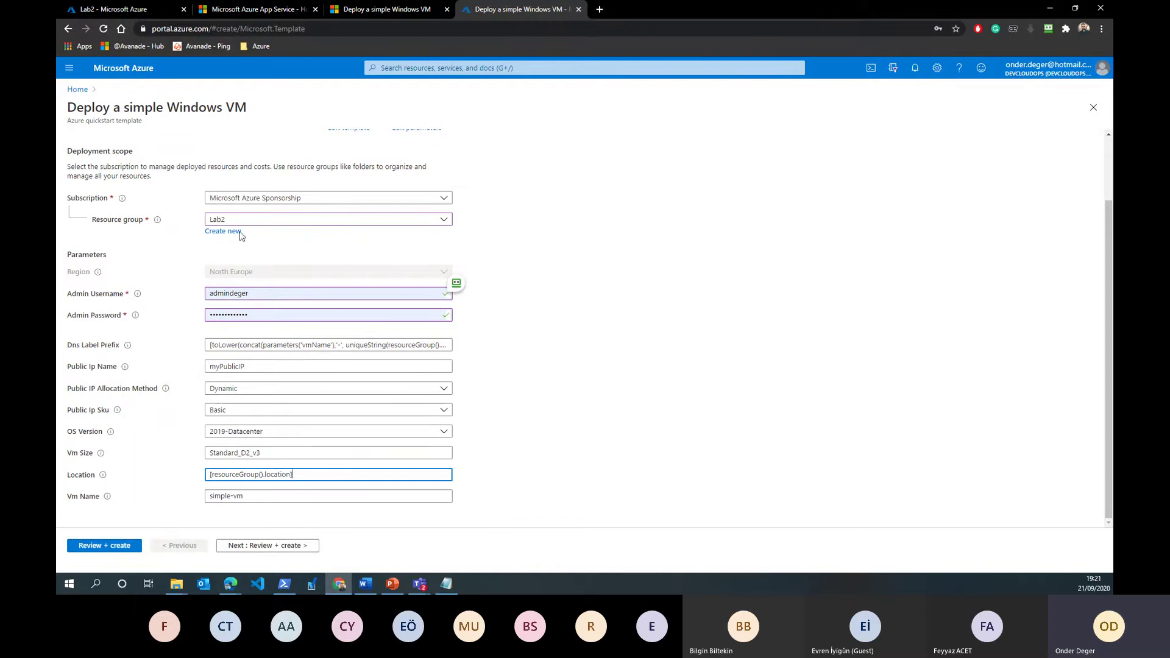
click(266, 546)
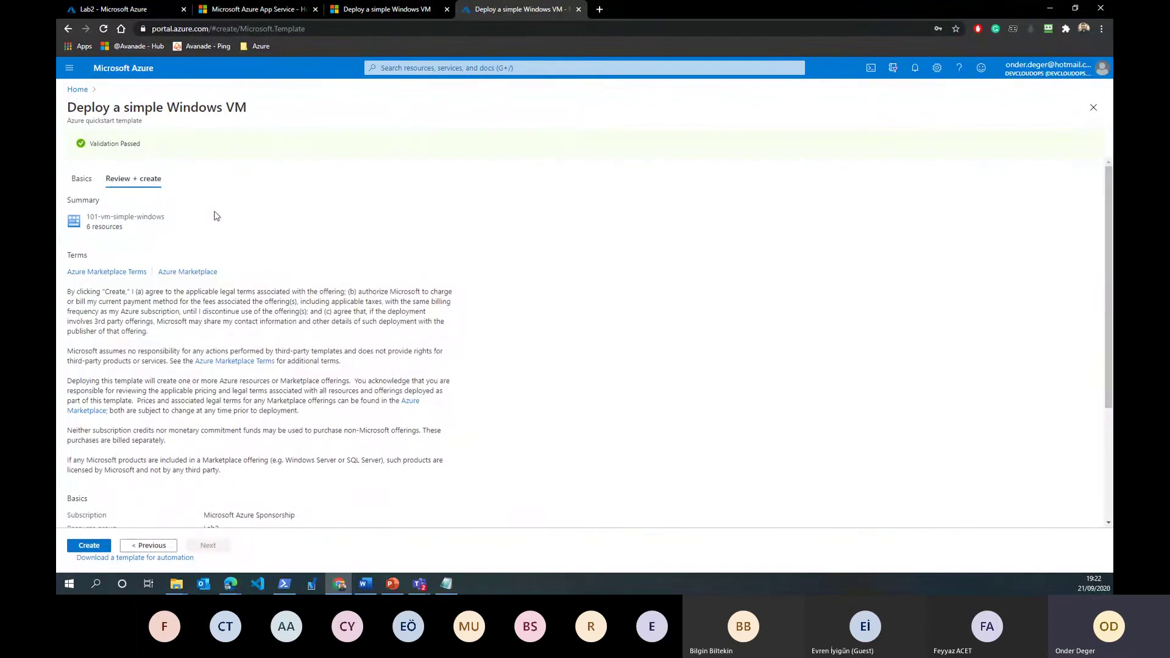
Leave the deployment without creating it and open the Lab resource group to view its resources.
click(77, 89)
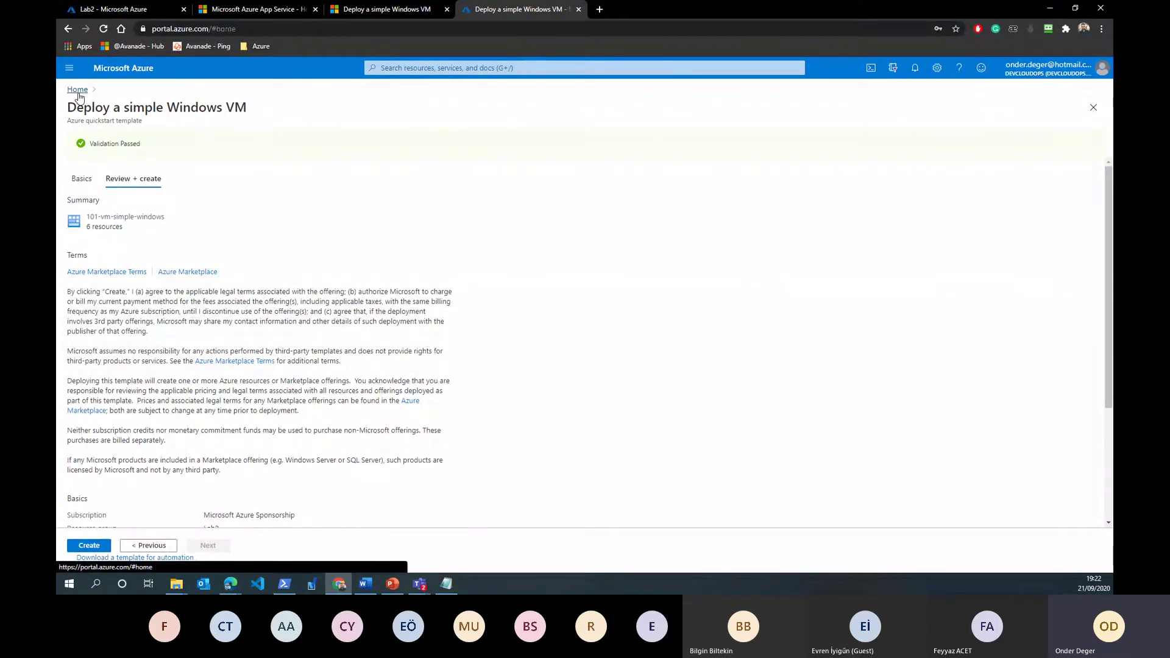
click(373, 134)
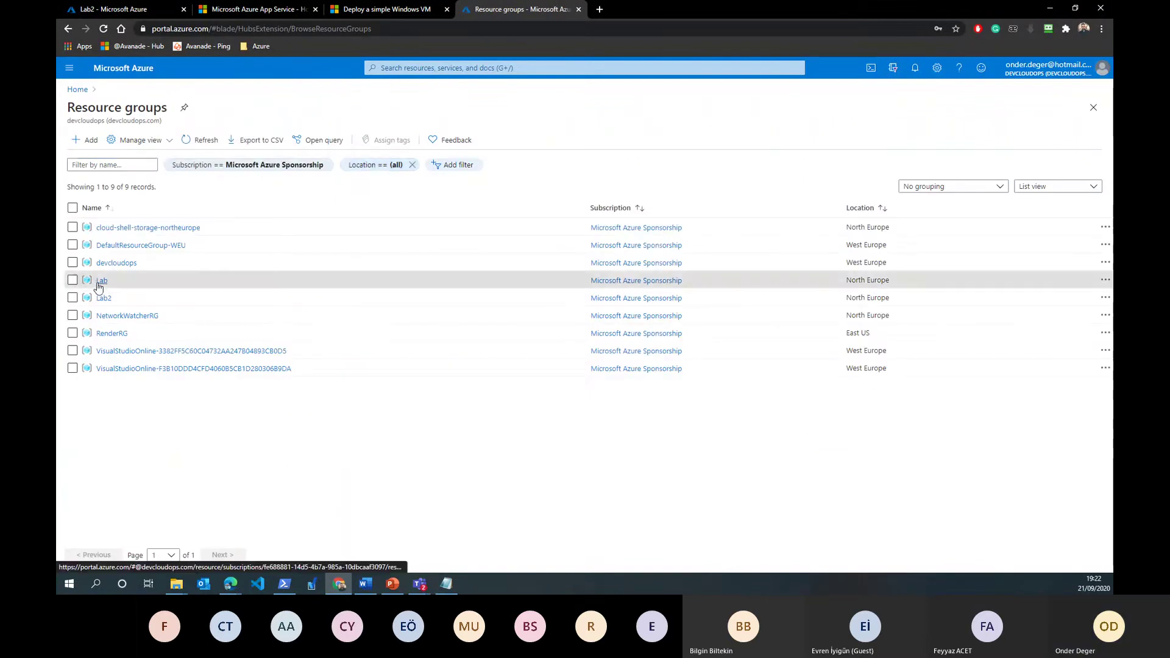
click(102, 281)
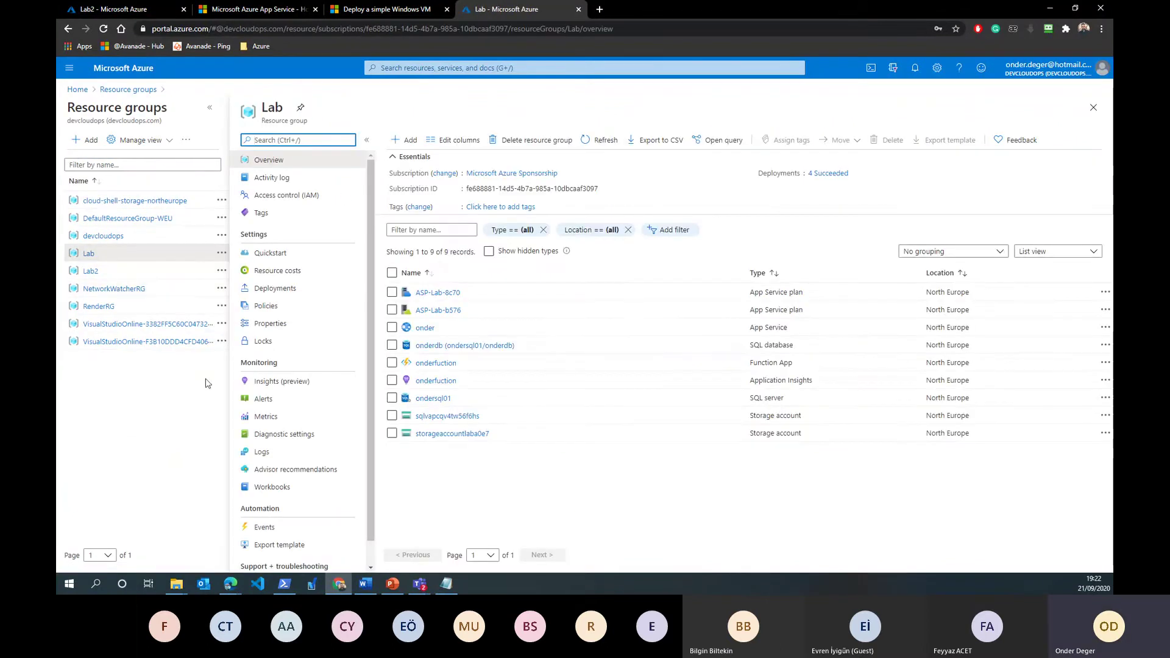
Open the RenderRG resource group, highlight its name, and look over its resources and management options.
click(103, 306)
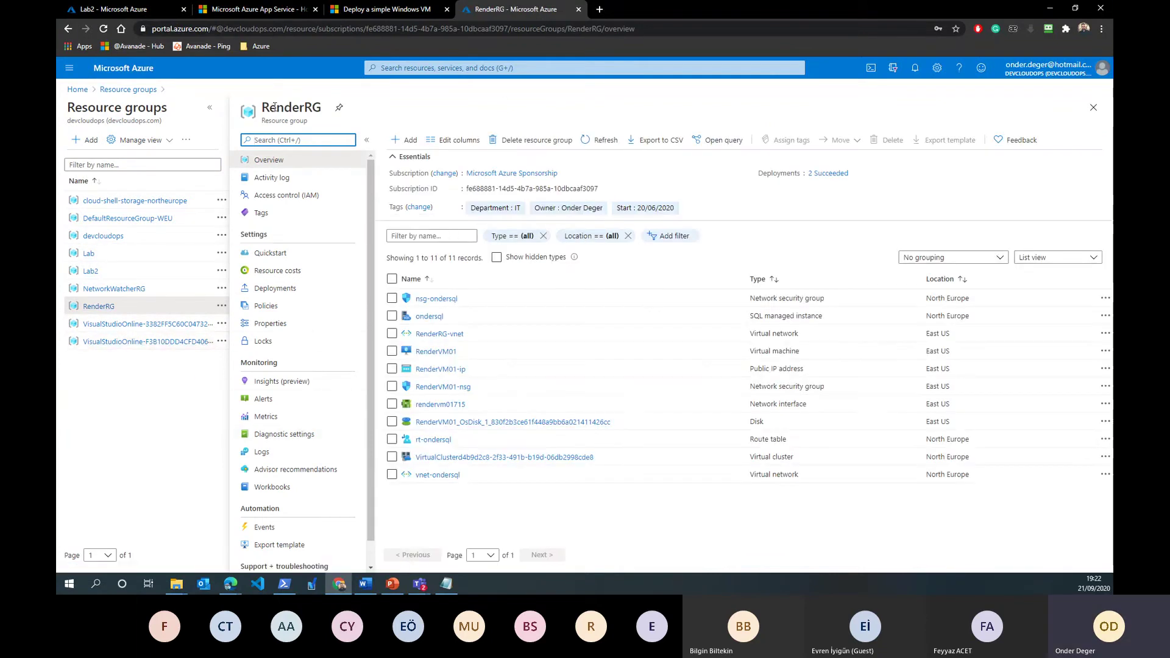
drag(263, 108, 323, 109)
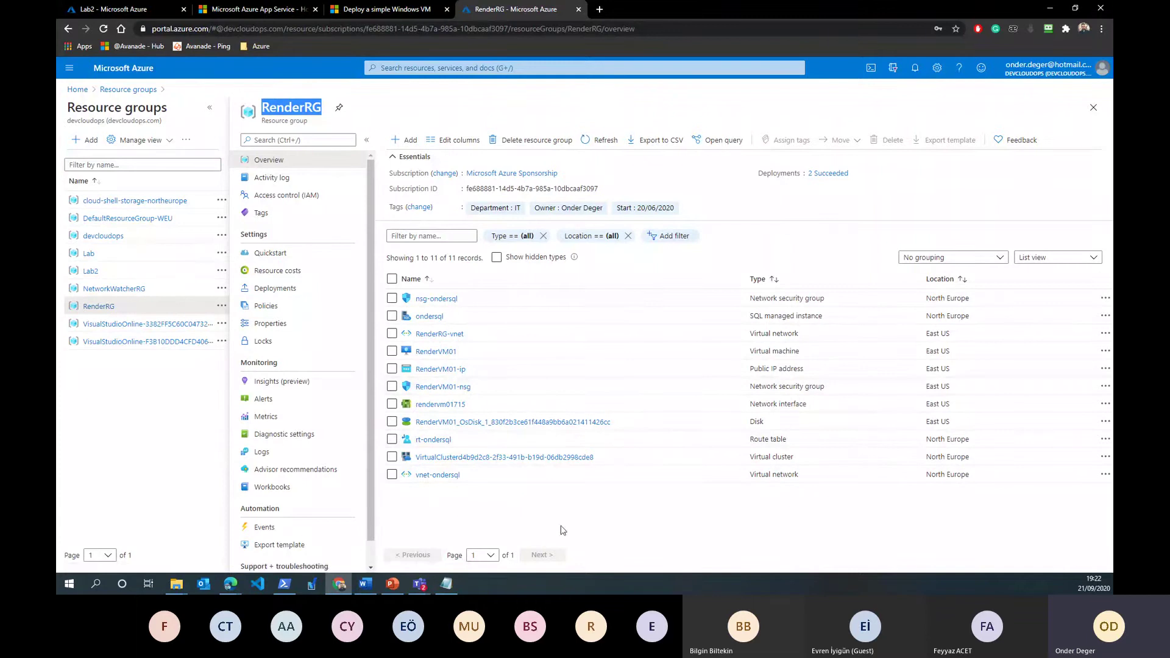
scroll(299, 473, down, 1)
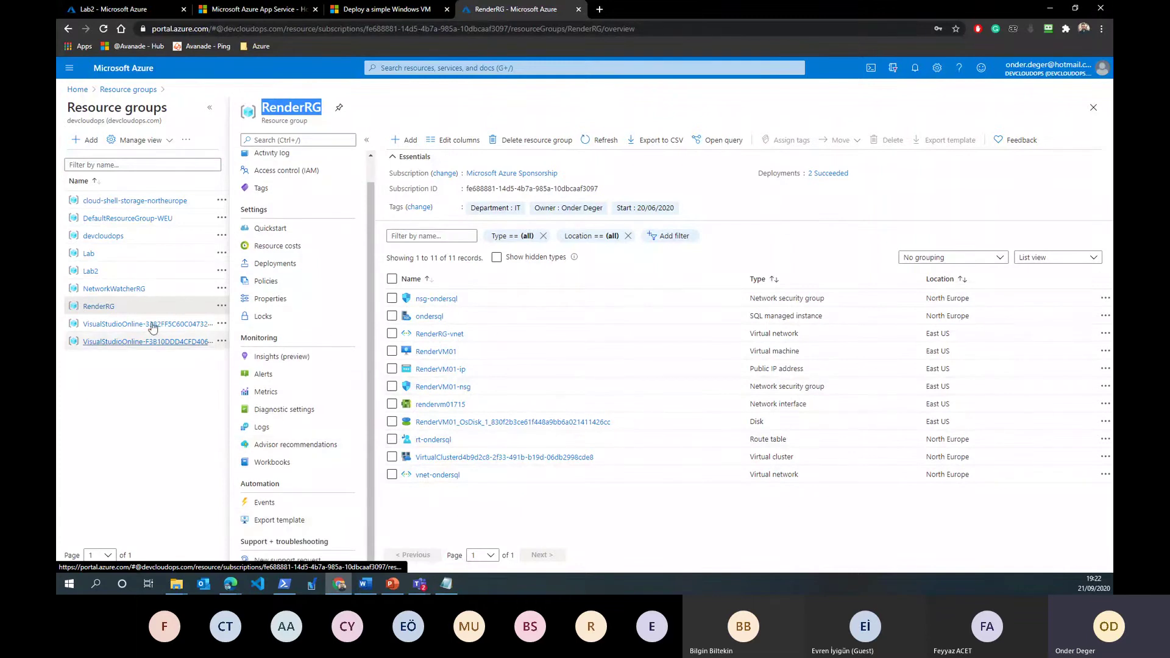
Open the template export for the RenderRG resource group and look through the generated template code, including the VM shutdown schedule settings.
click(311, 518)
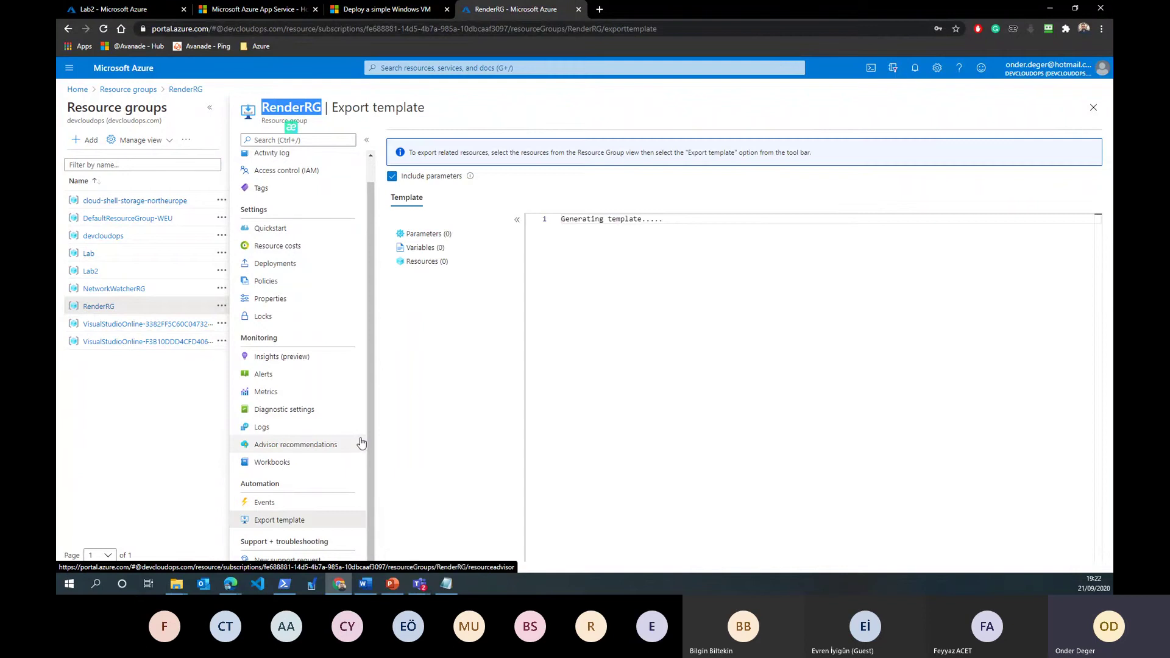
scroll(641, 353, down, 5)
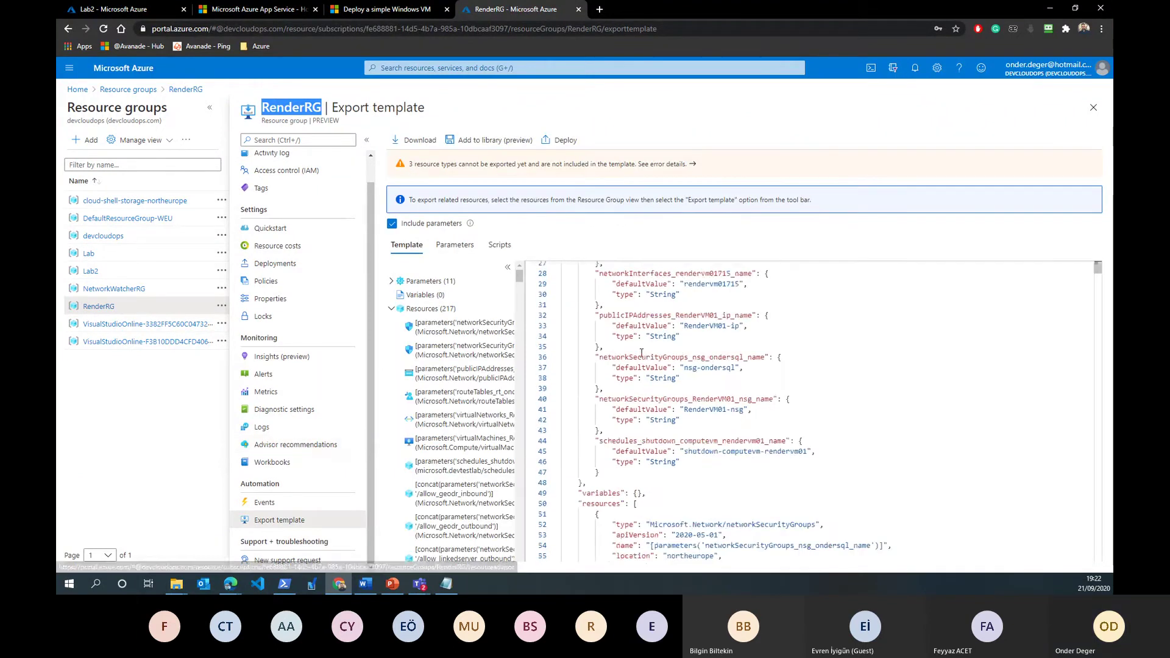
scroll(641, 354, down, 20)
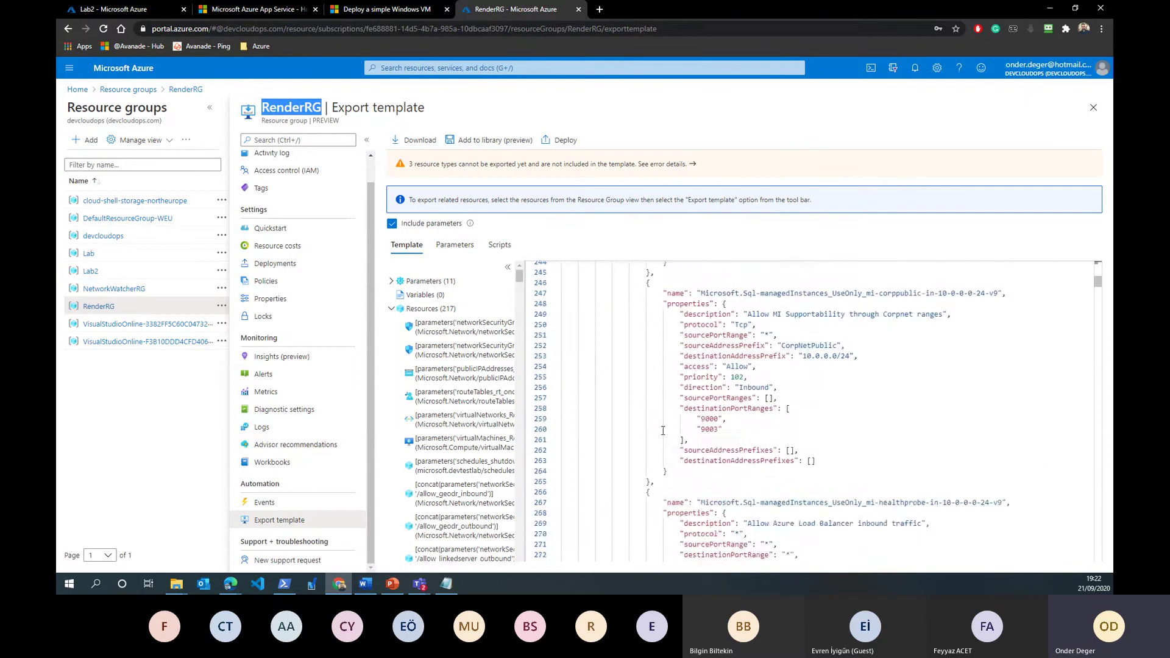
scroll(663, 431, down, 20)
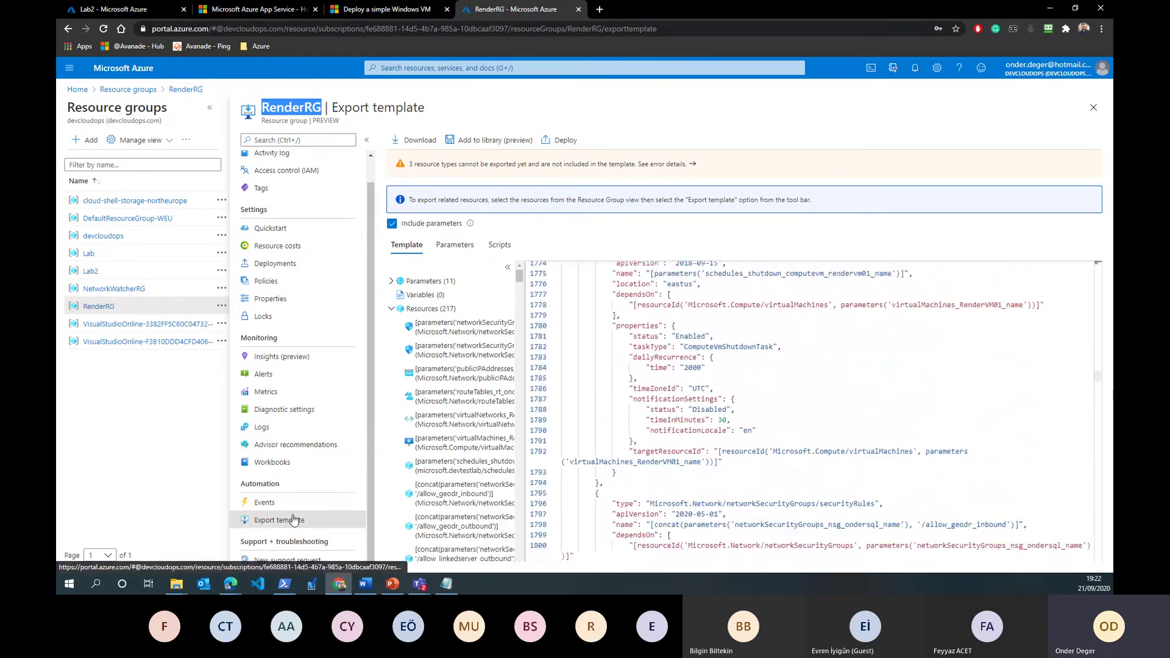
click(723, 420)
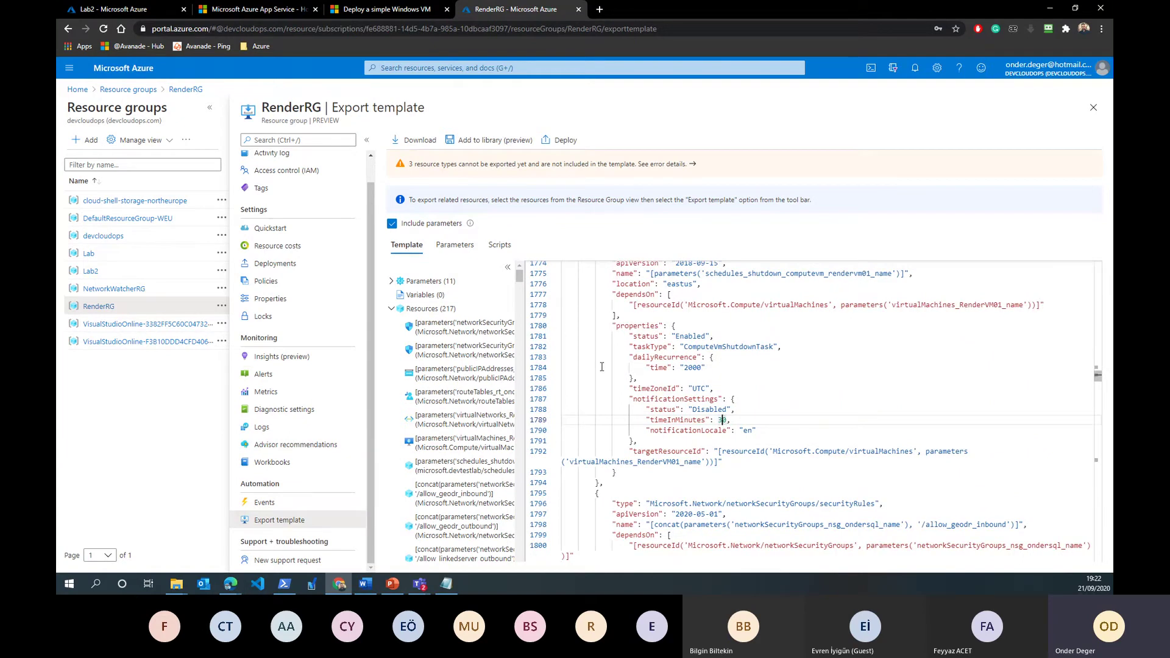
scroll(671, 451, up, 20)
scroll(657, 472, up, 20)
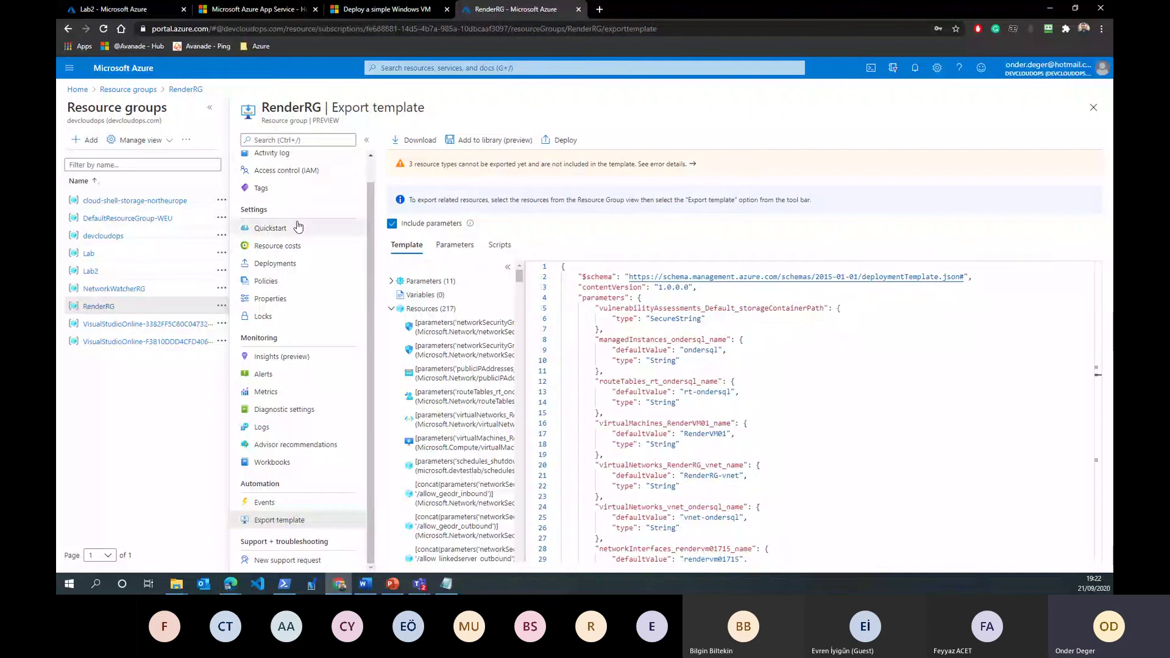
Review RenderRG's resources in its overview, reopen its template export, and return to the list of resource groups.
scroll(296, 225, up, 2)
click(265, 161)
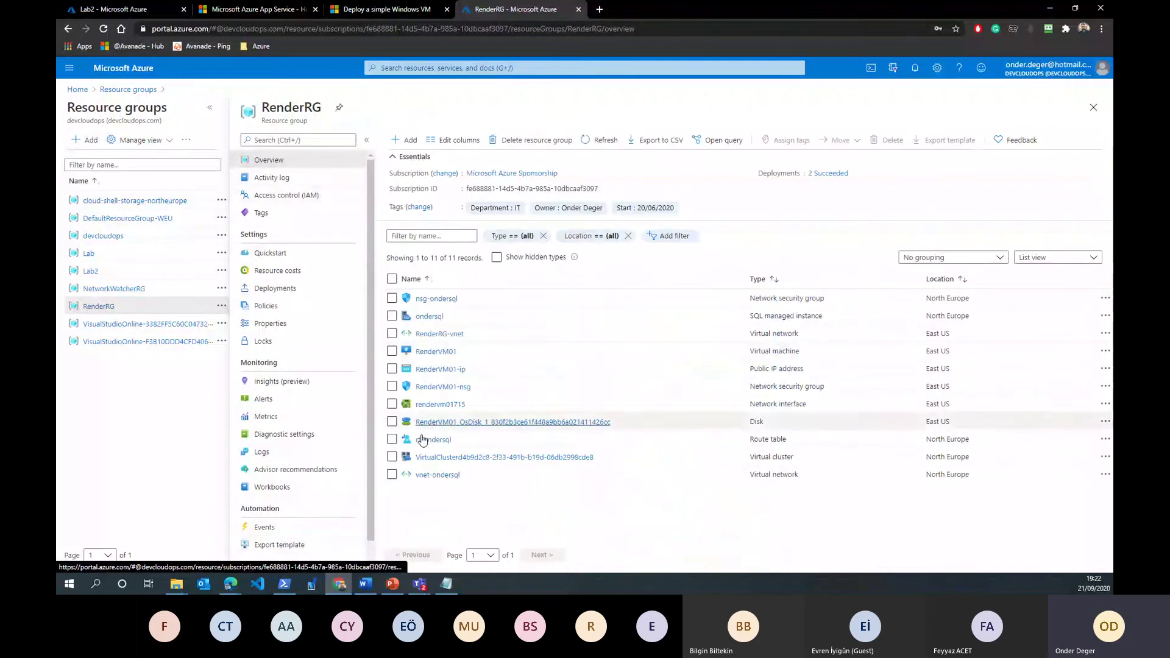
click(275, 545)
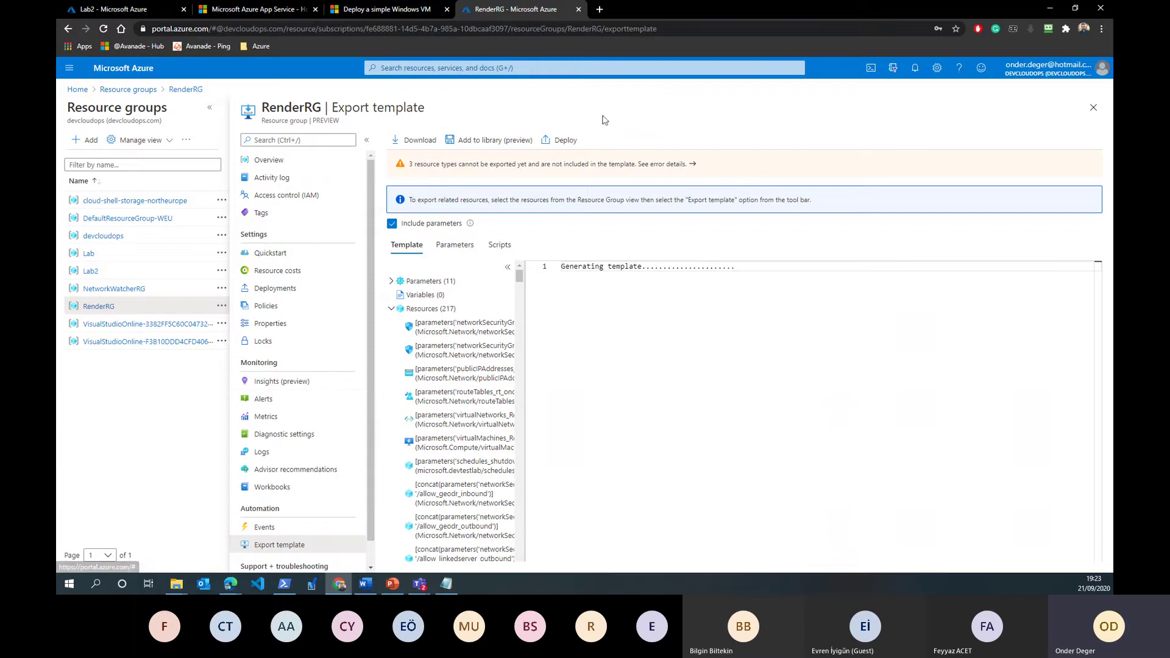
click(1094, 107)
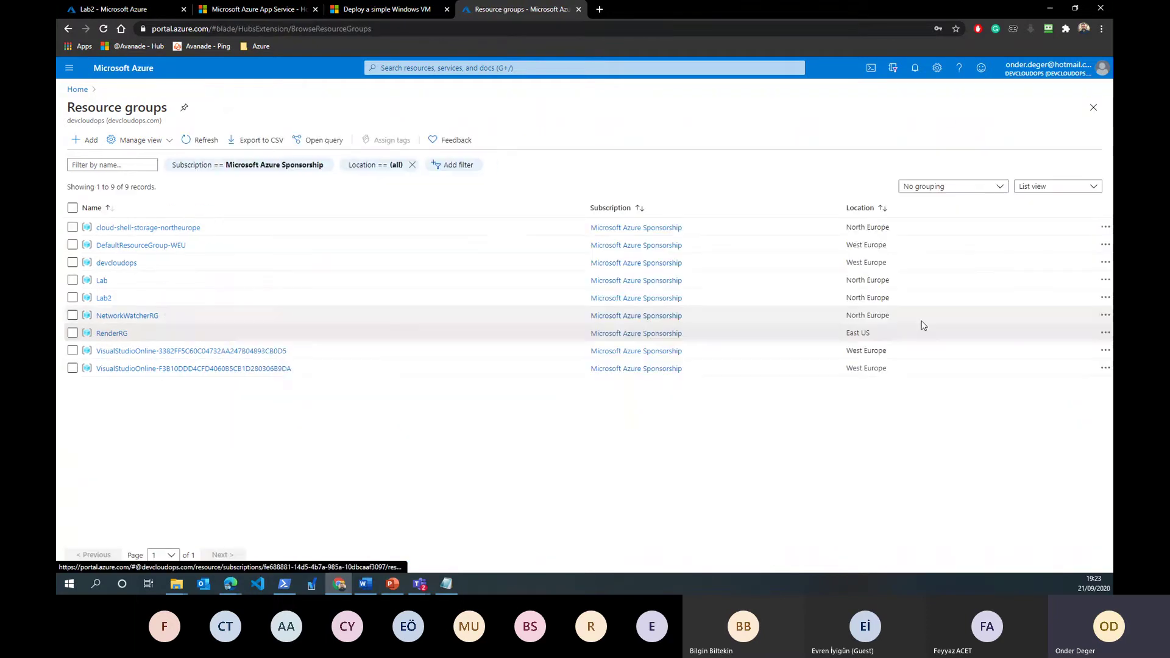
Examine the Resource ID and Subscription ID in RenderRG's properties, highlighting each, and close the resource group.
click(112, 334)
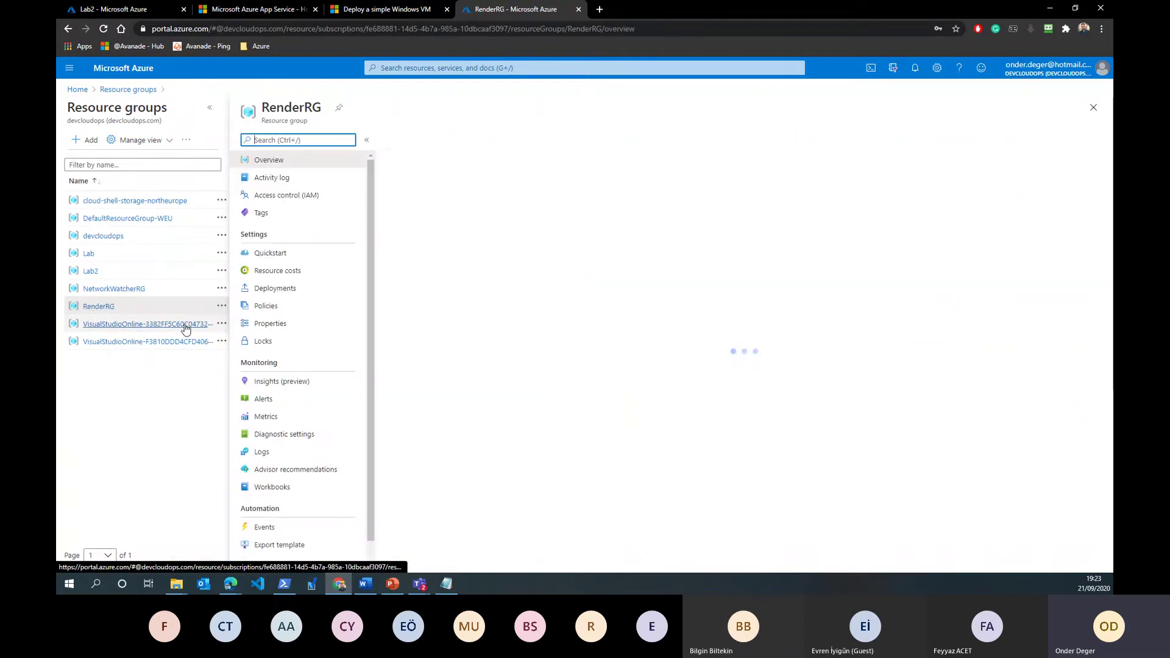
click(295, 323)
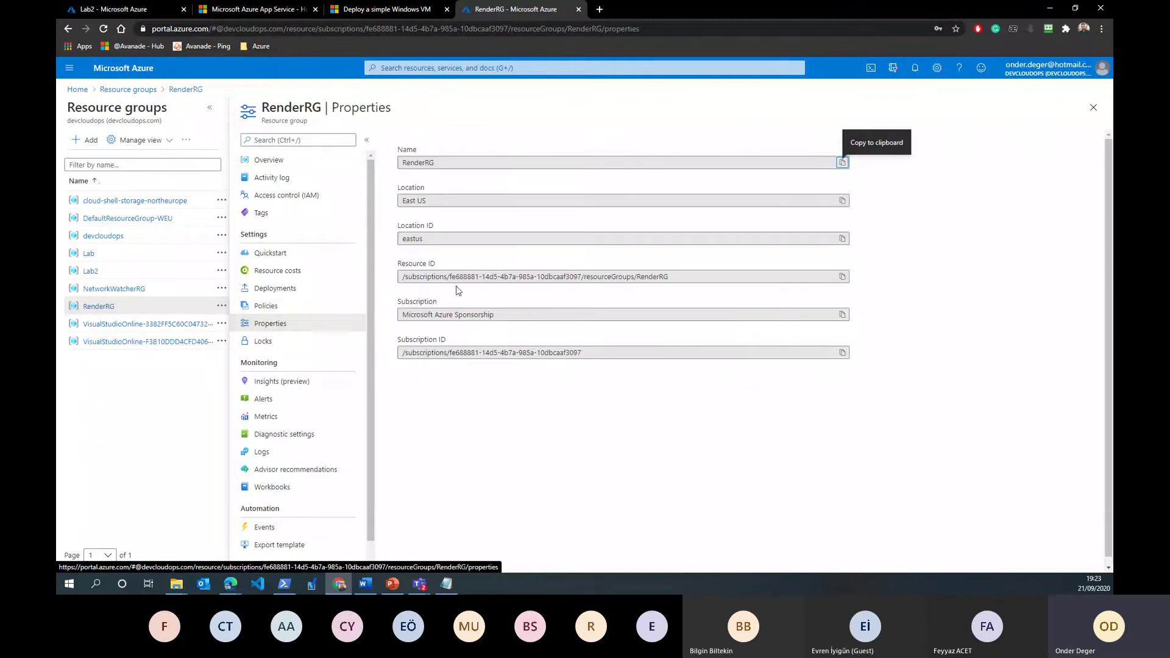
drag(401, 277, 732, 276)
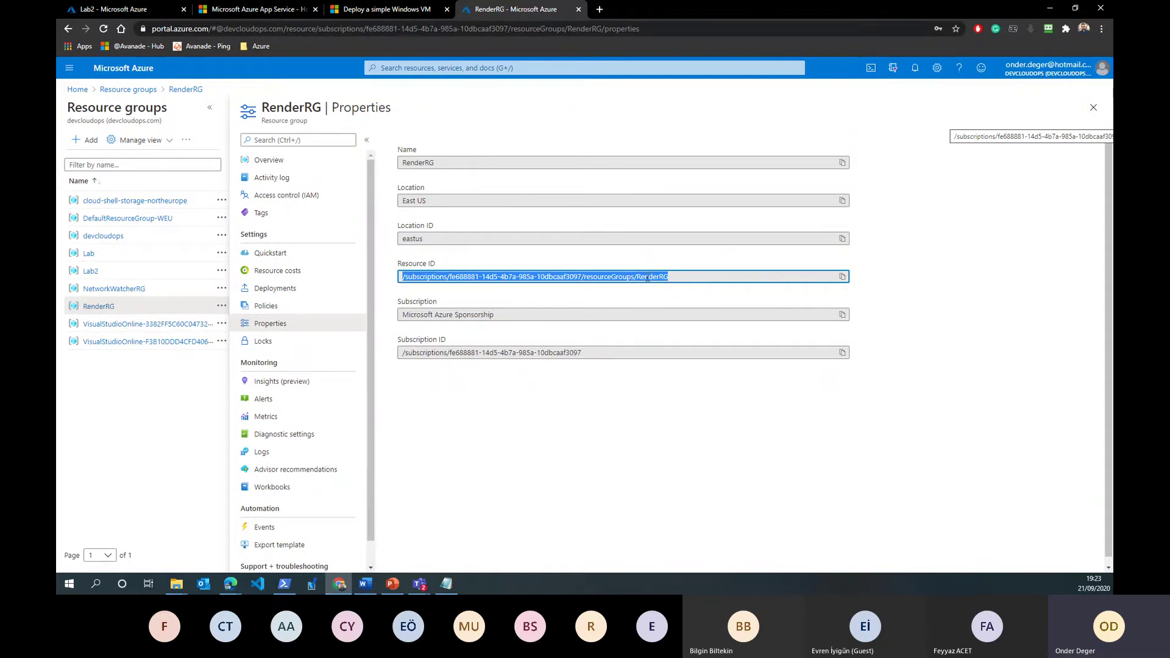
drag(585, 353, 400, 352)
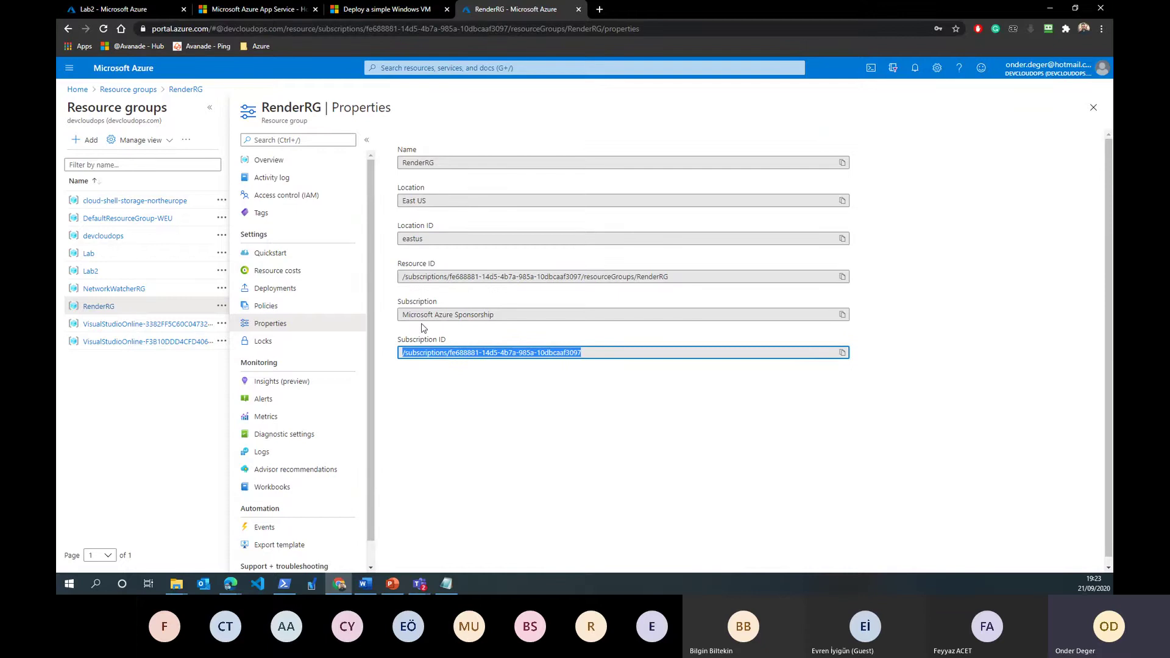
drag(706, 275, 384, 273)
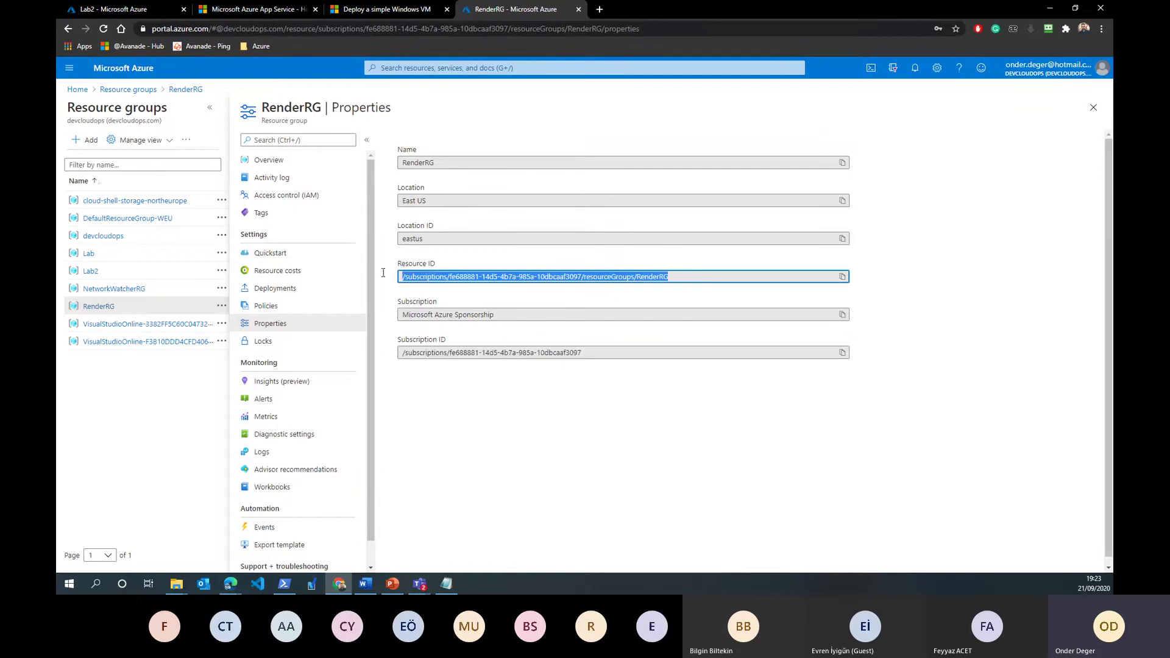
click(515, 440)
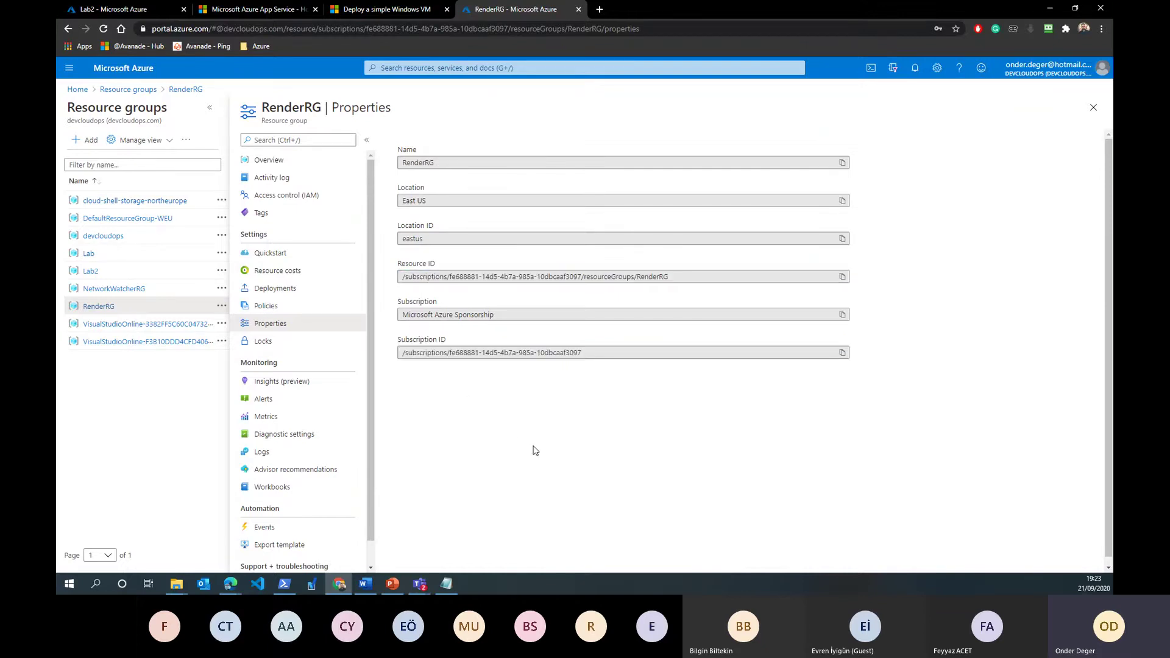
click(1094, 108)
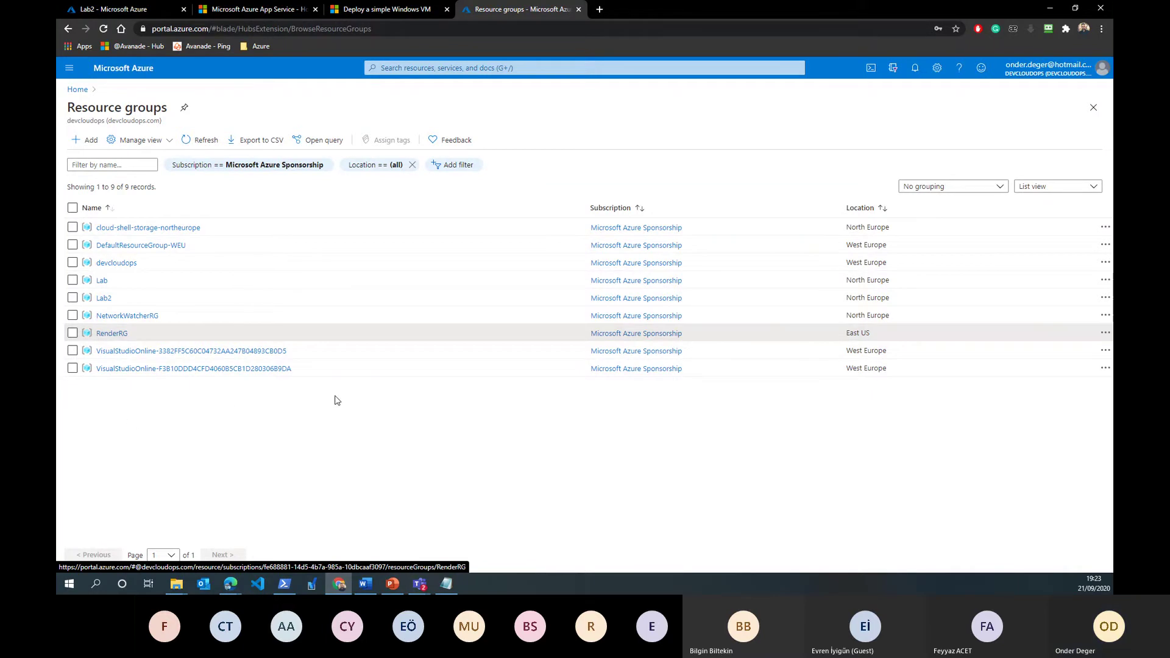
Switch to File Explorer, open AZ-900TR Microsoft Azure Fundamentals-03.pptx from the TR folder, and enlarge its slide view by collapsing the notes pane.
click(393, 584)
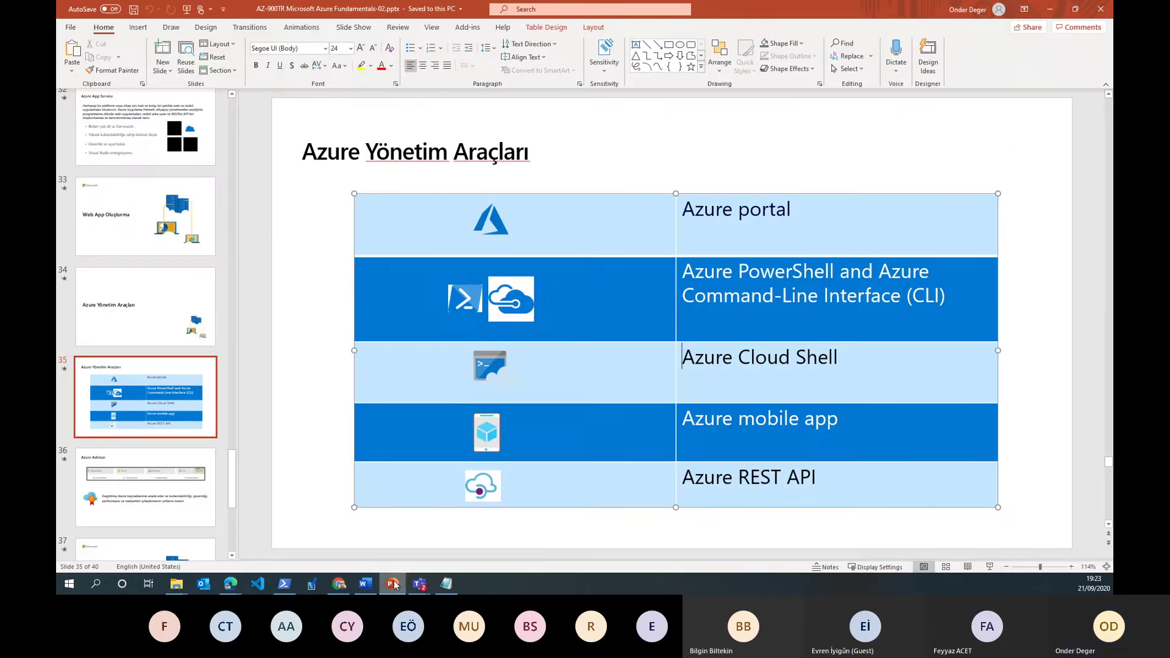
click(1047, 9)
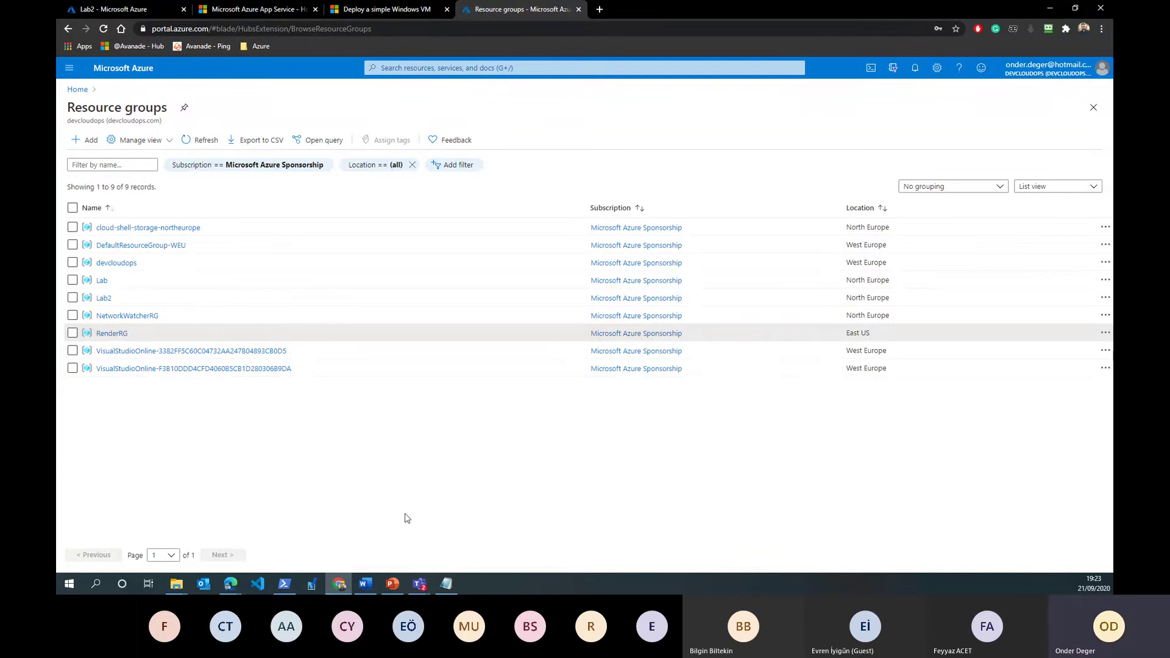
mouse_move(176, 587)
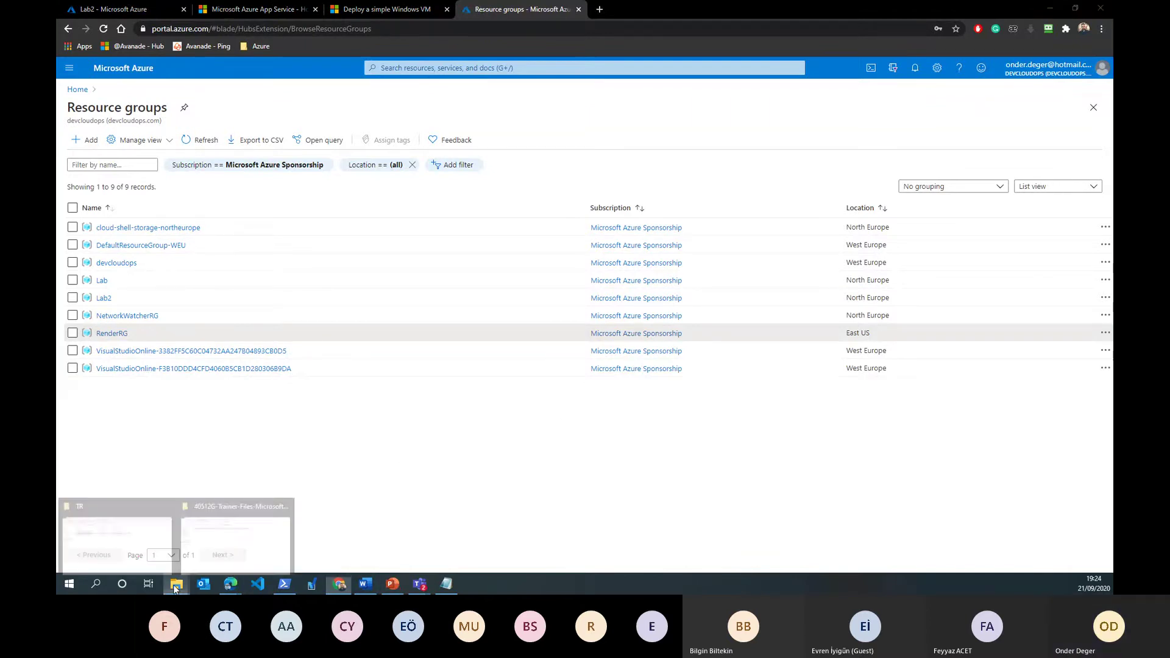
mouse_move(217, 549)
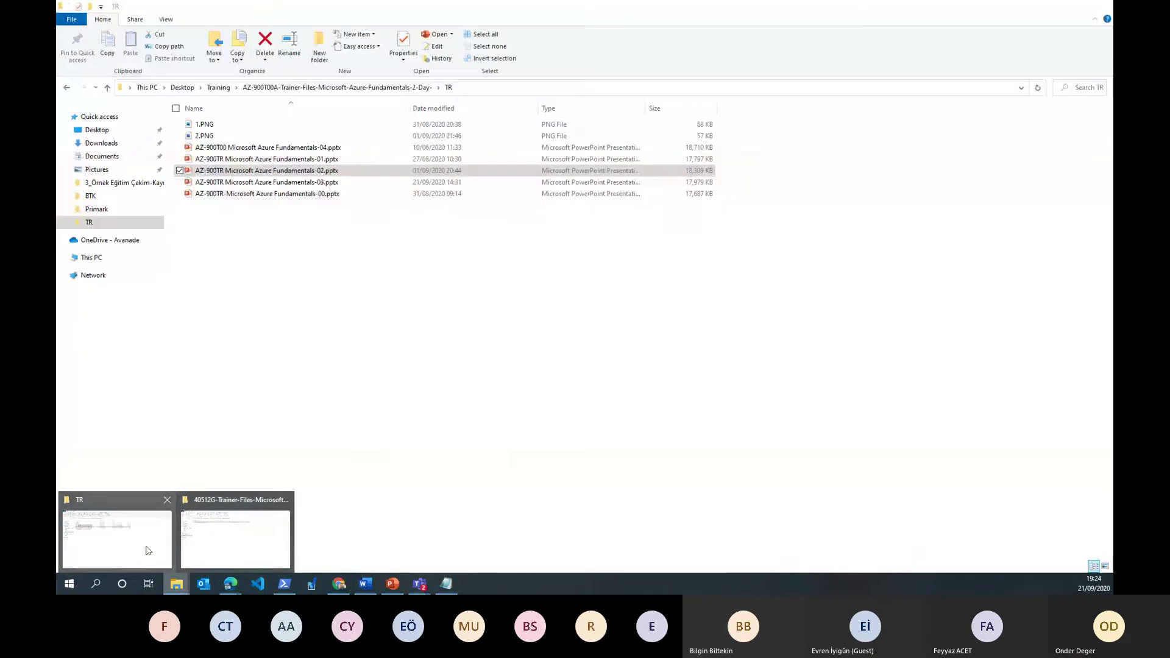
click(116, 540)
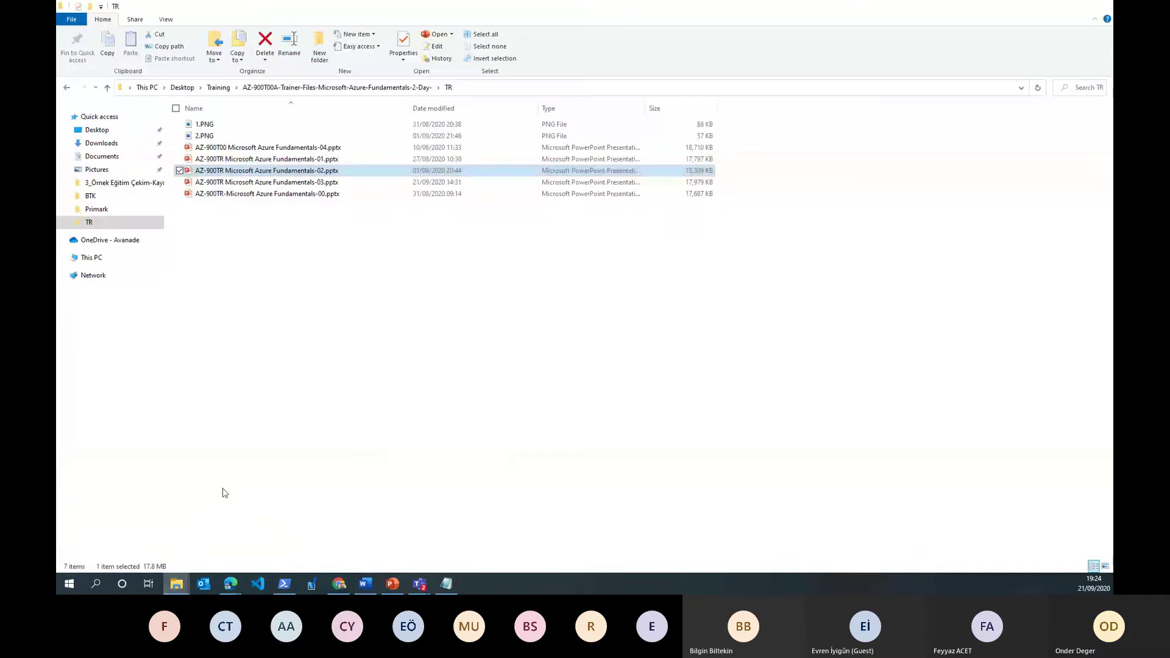
double_click(269, 182)
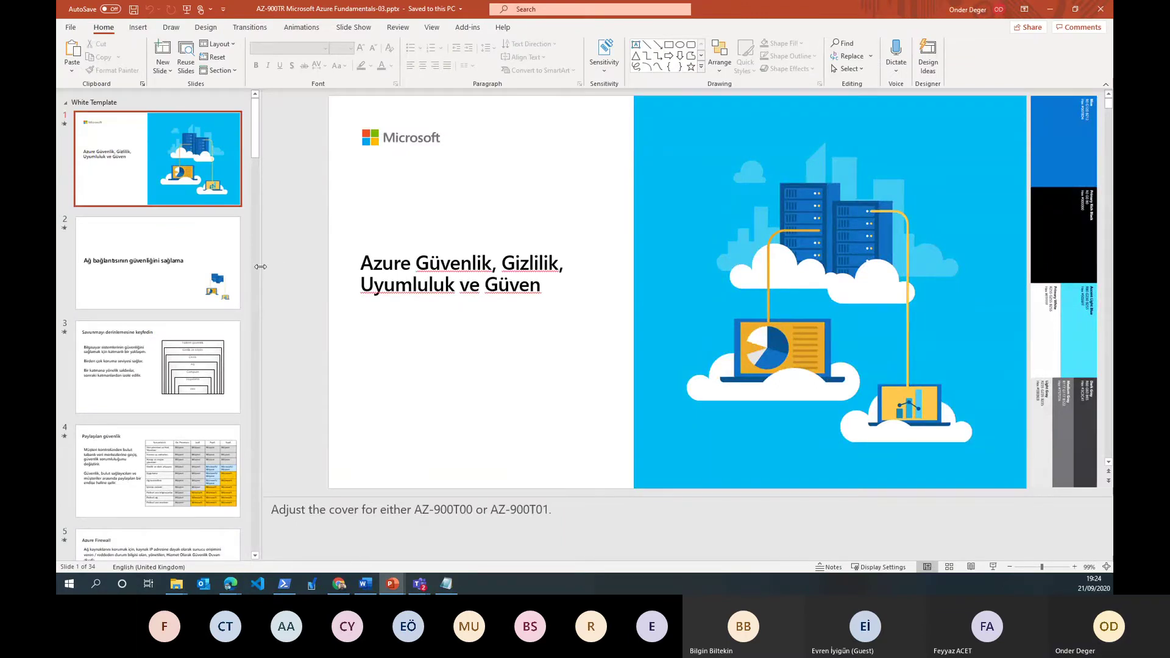
drag(260, 266, 268, 267)
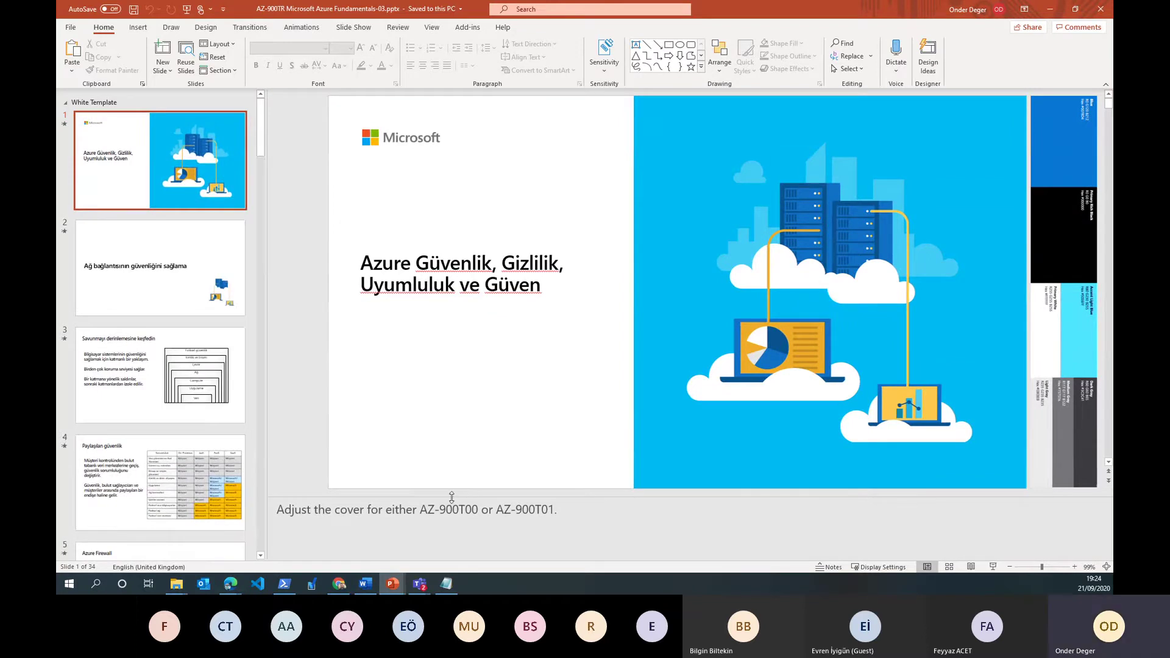
drag(452, 497, 441, 560)
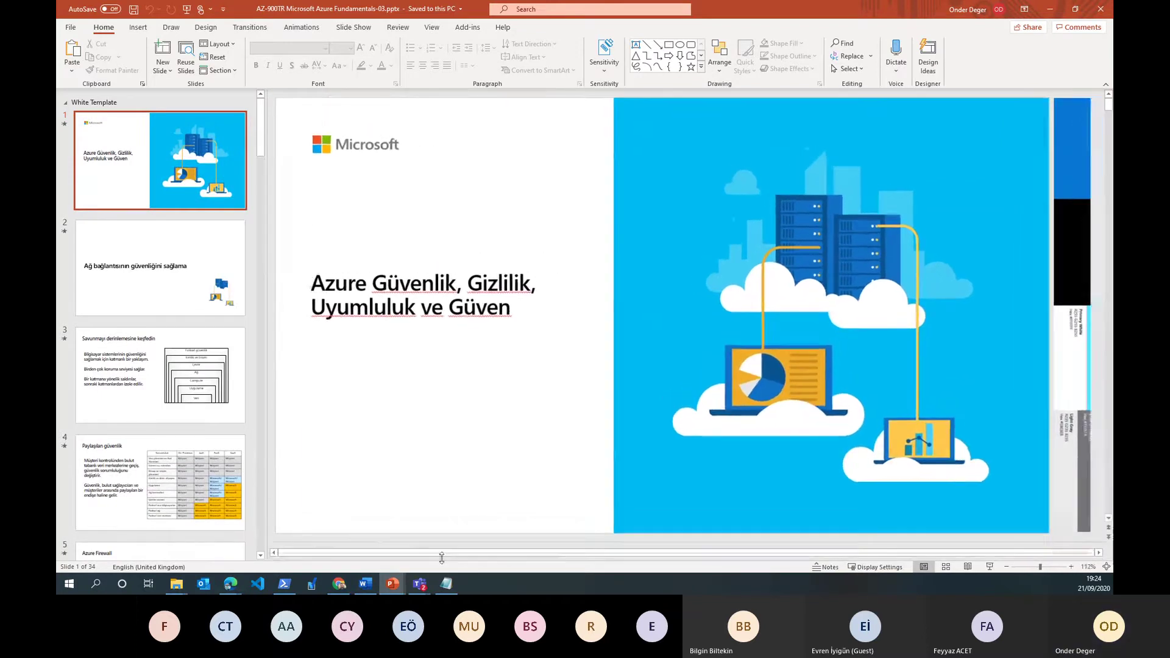
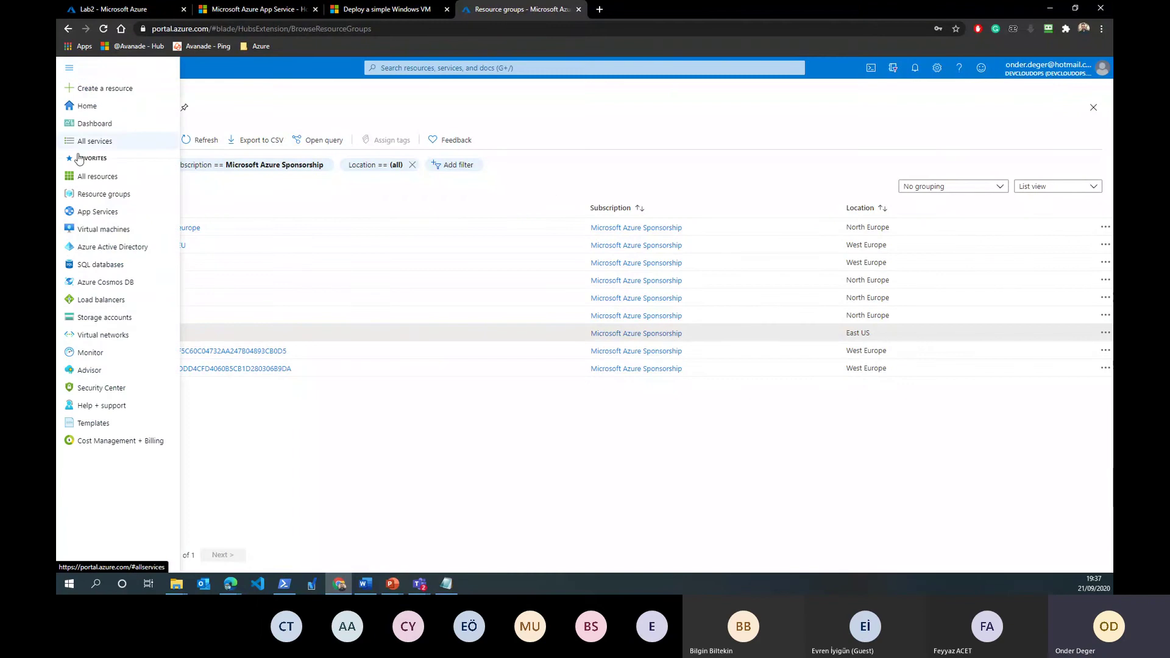
In the Azure portal, open the enterprise applications of Azure Active Directory and start adding a new application.
click(105, 245)
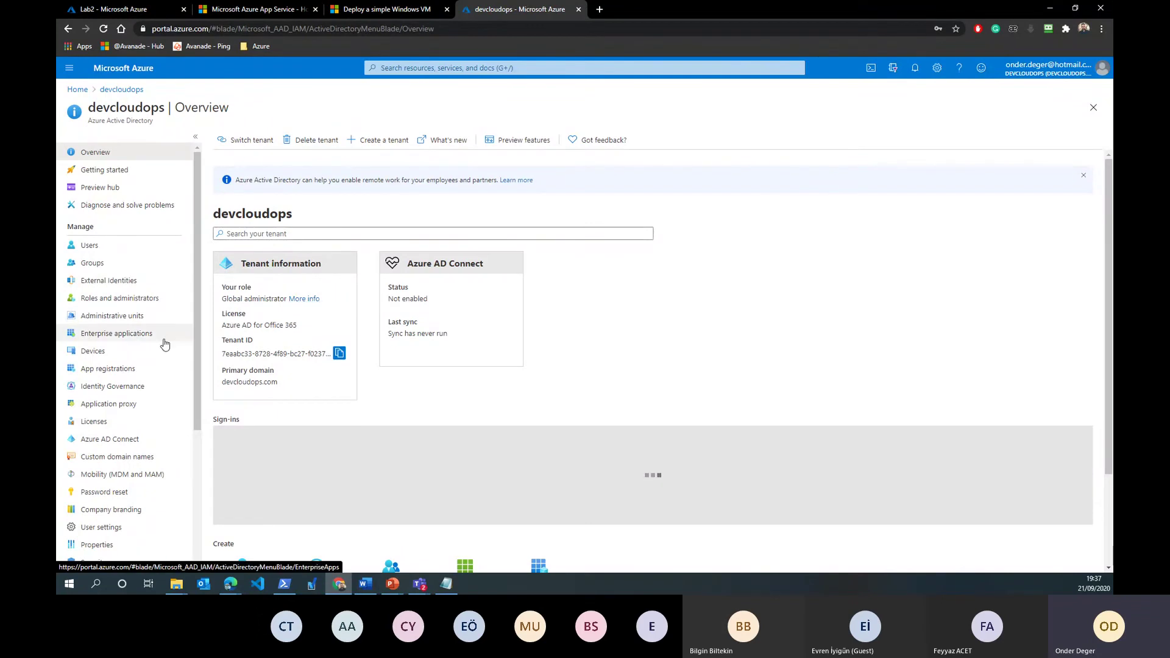
click(135, 336)
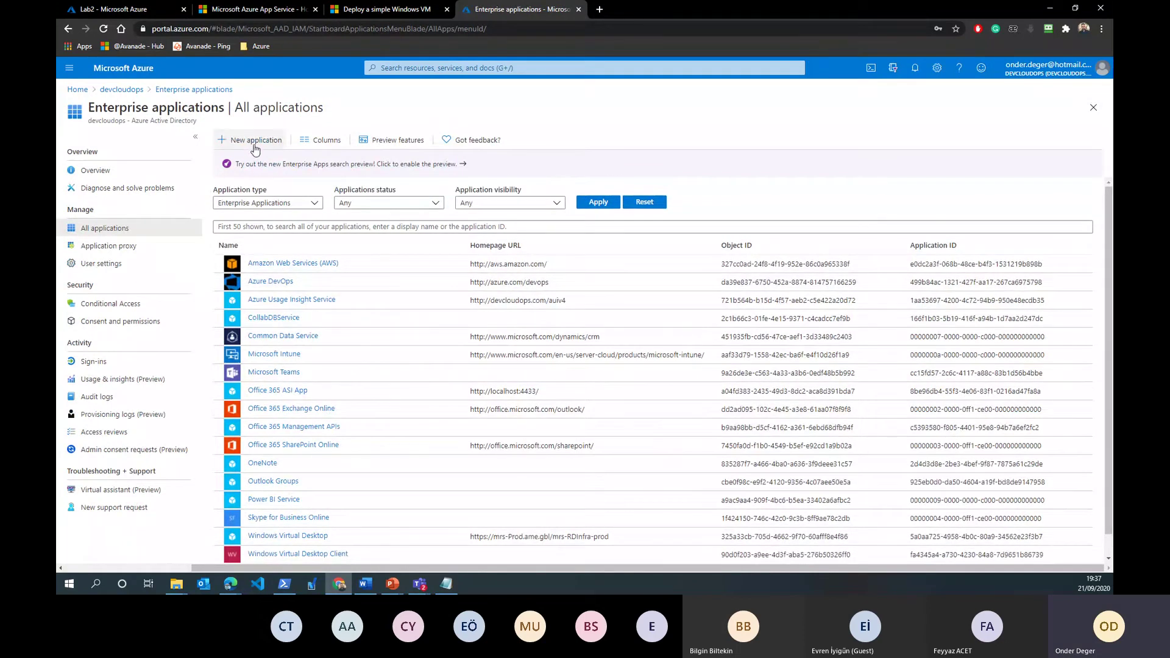
click(255, 147)
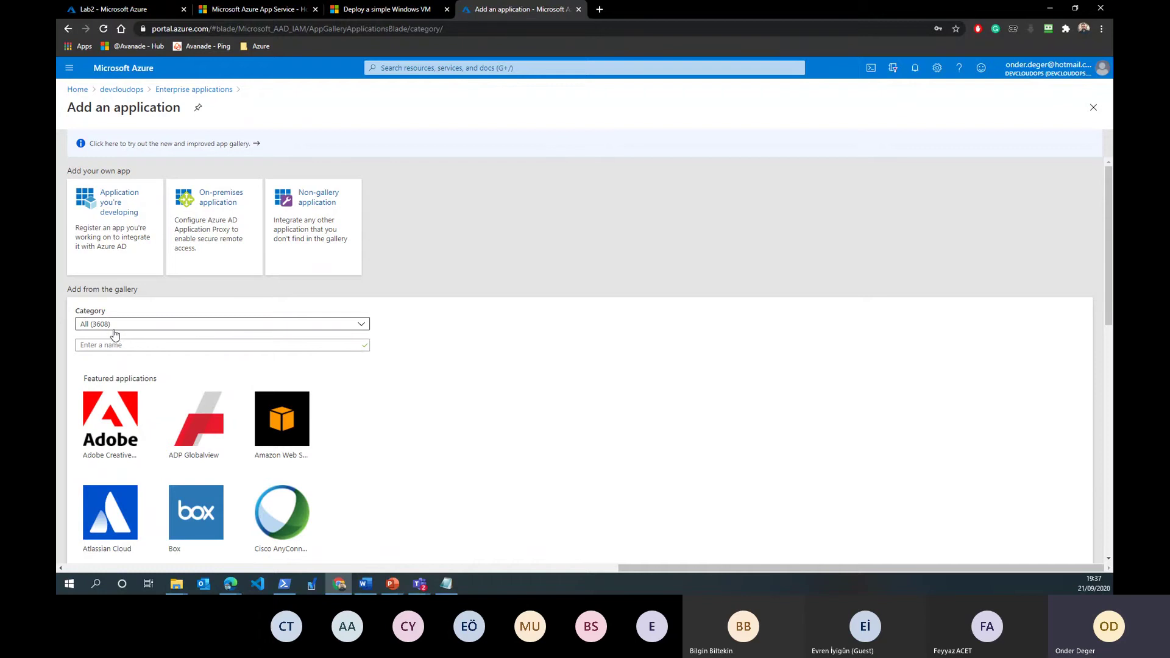
Browse the featured applications offered in the gallery for adding an enterprise application.
scroll(342, 459, down, 5)
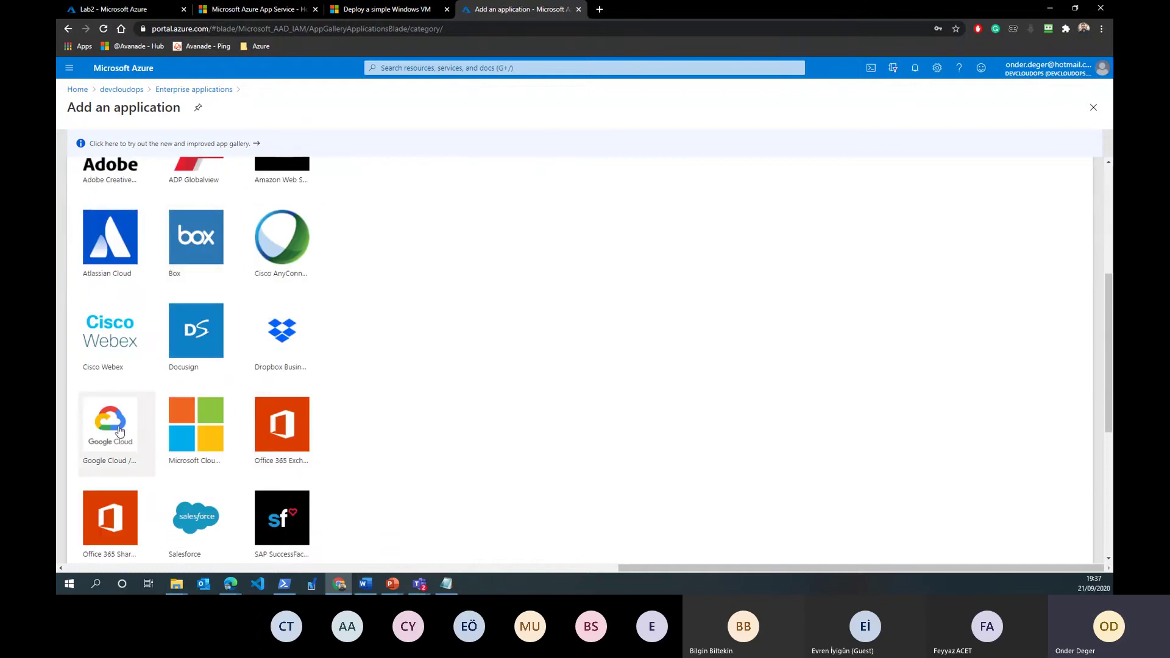
scroll(107, 440, down, 2)
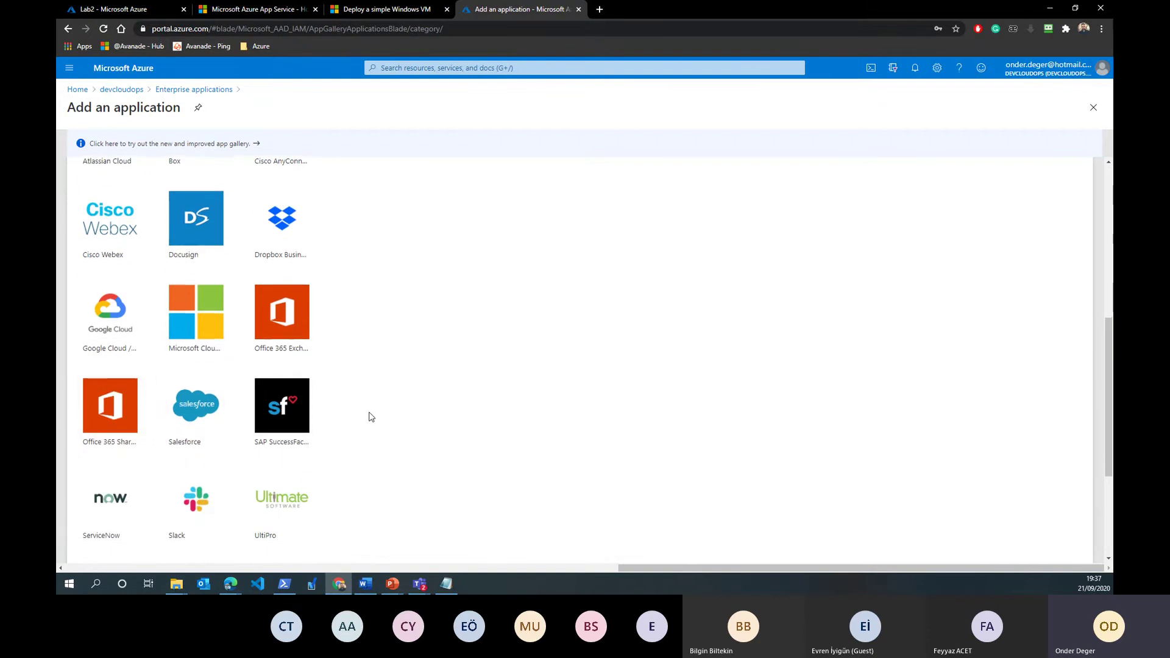
scroll(369, 414, down, 3)
scroll(369, 414, up, 2)
scroll(371, 416, up, 6)
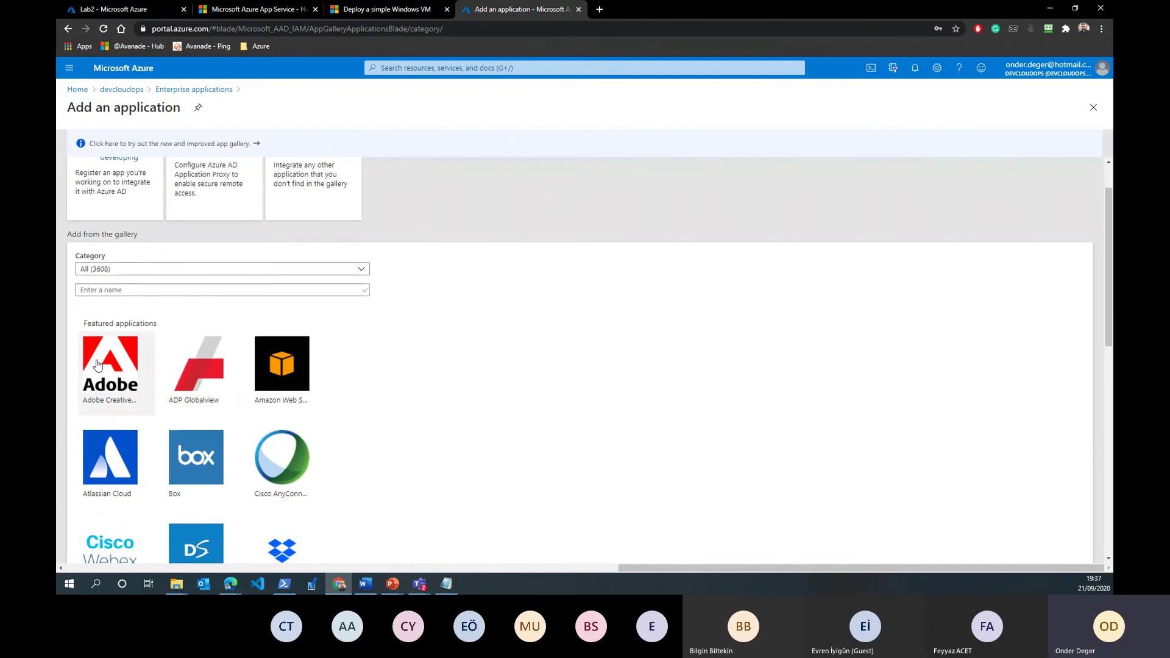
scroll(192, 454, down, 1)
scroll(192, 454, down, 1)
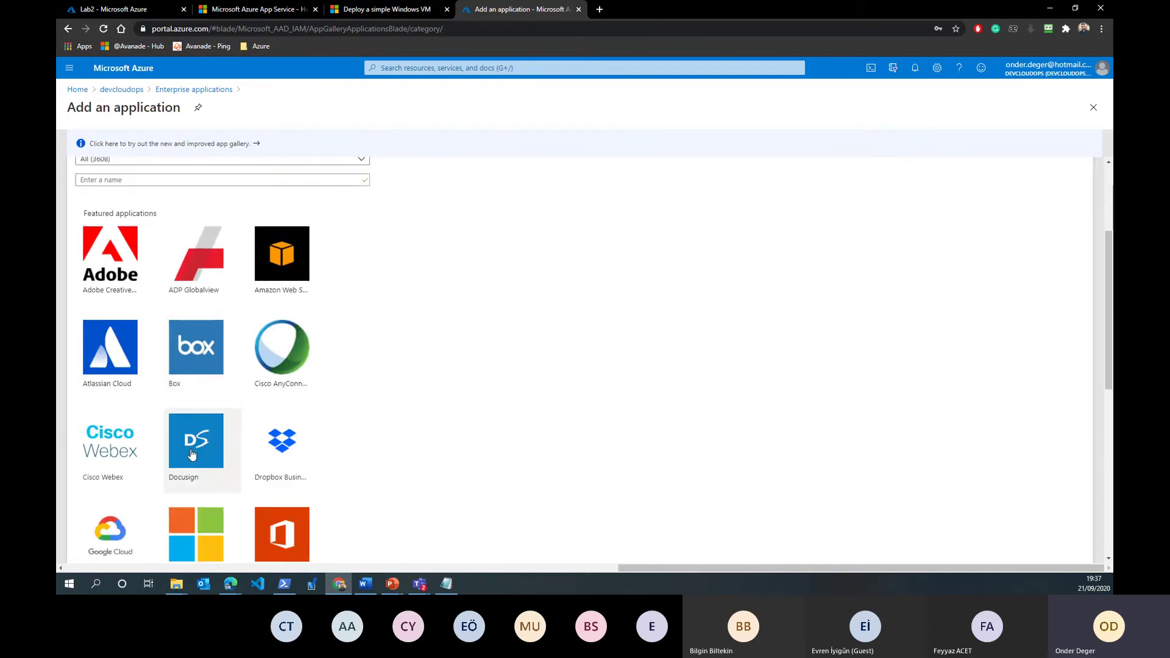
Look through the application gallery's categories and filter the gallery to Social.
scroll(180, 322, up, 3)
click(177, 331)
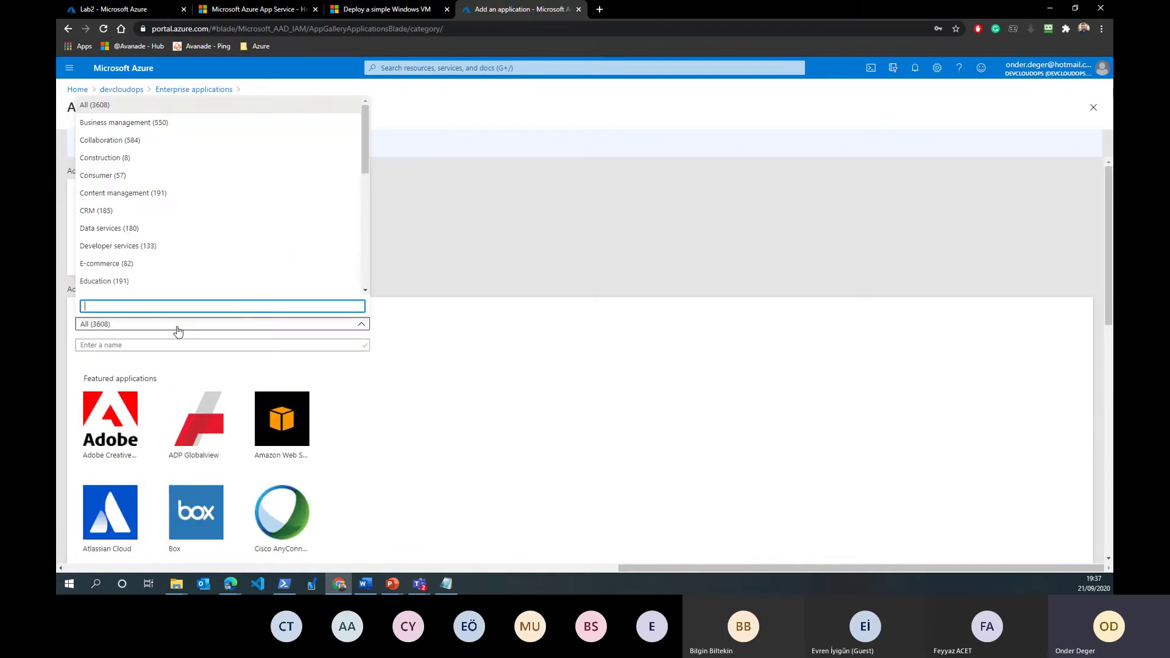
scroll(155, 237, down, 3)
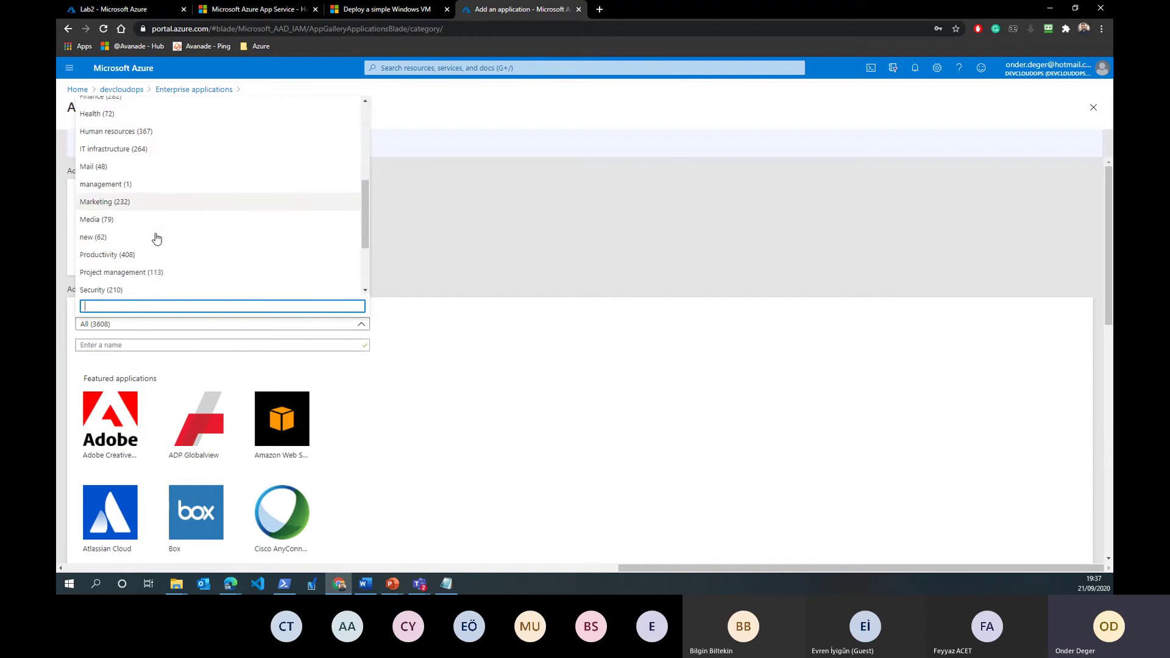
scroll(156, 238, down, 1)
click(152, 254)
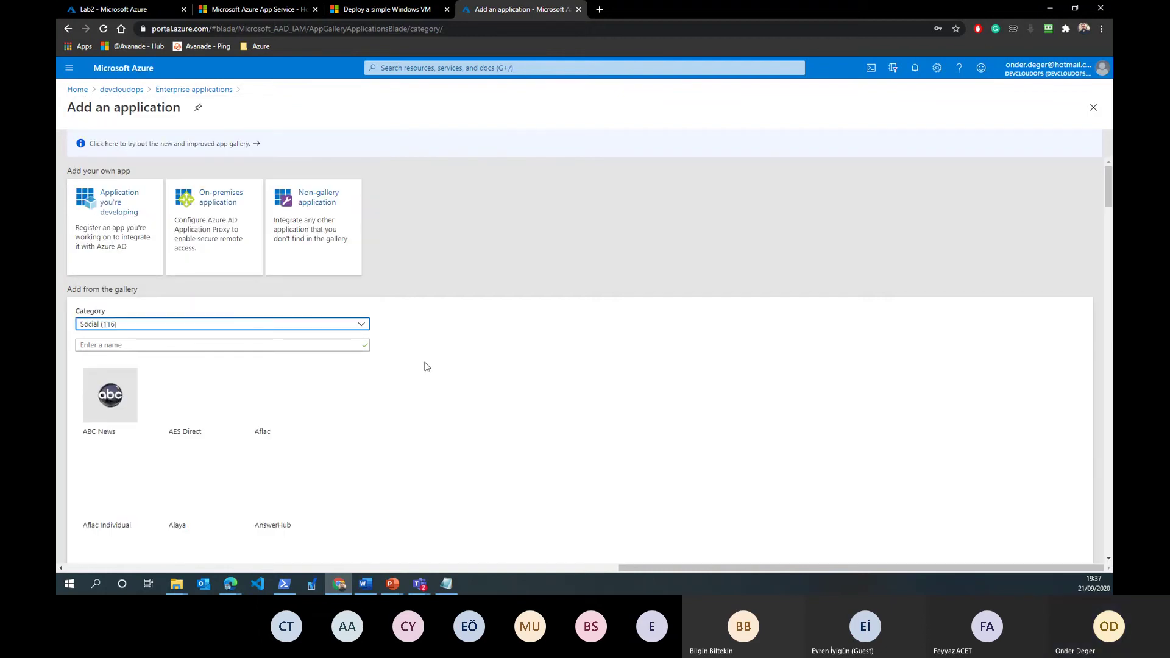
Browse the social applications offered in the gallery, including Facebook, Instagram, LinkedIn and Pinterest.
scroll(410, 381, down, 4)
scroll(410, 381, down, 10)
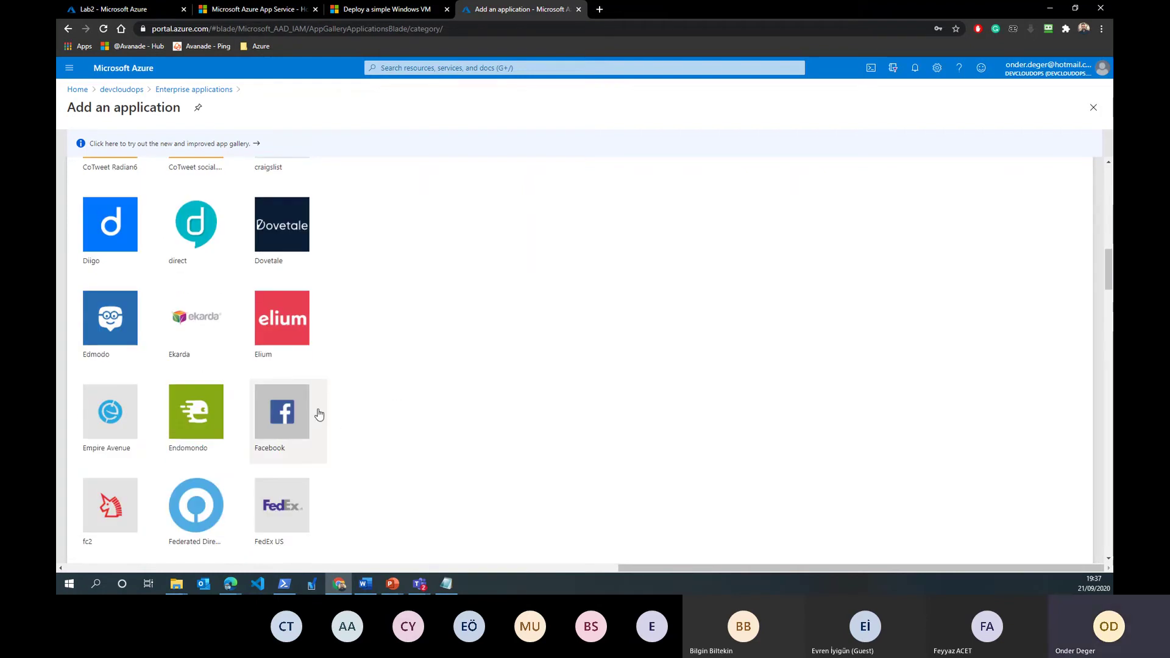
scroll(360, 420, down, 6)
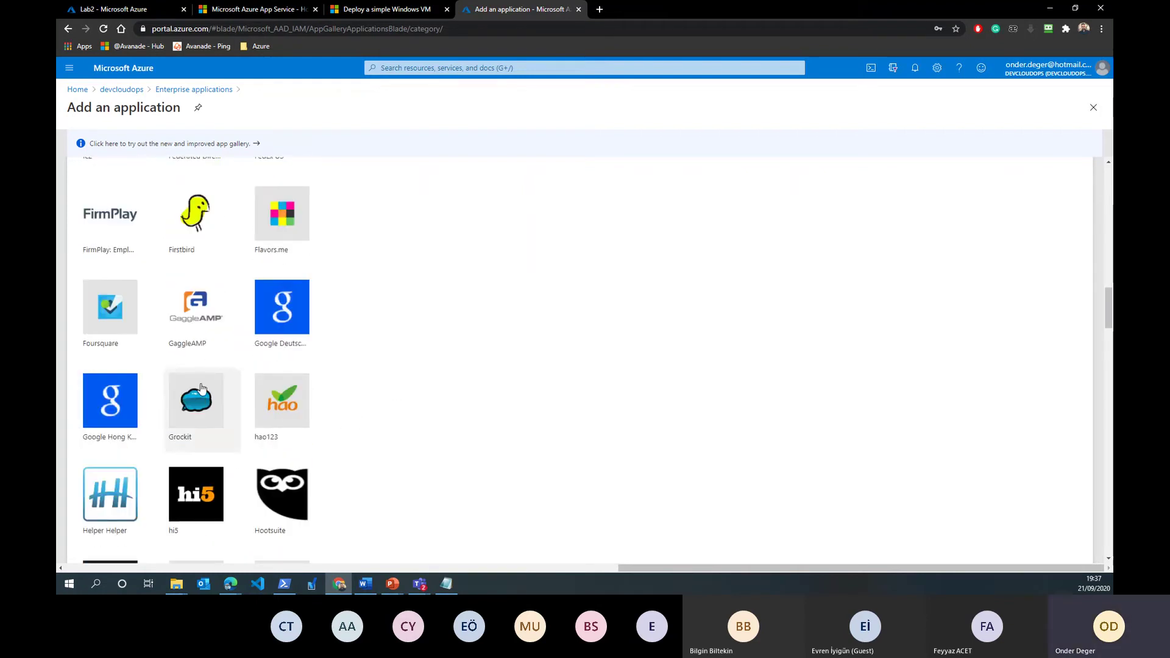
scroll(393, 397, down, 4)
scroll(396, 396, down, 4)
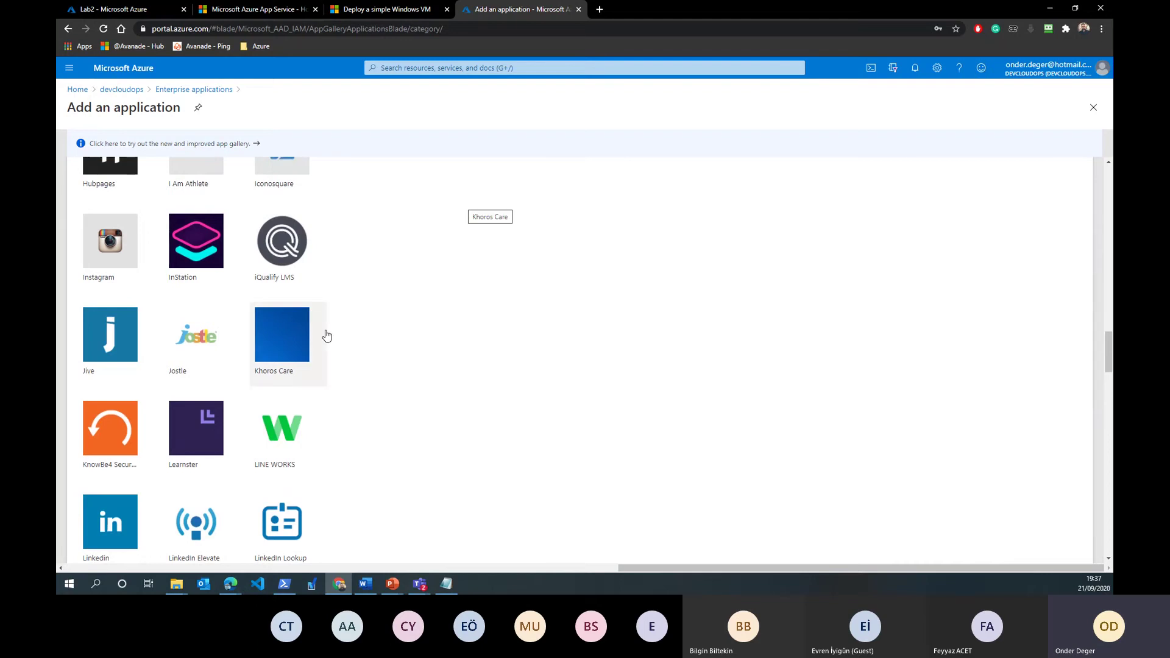
scroll(328, 336, down, 1)
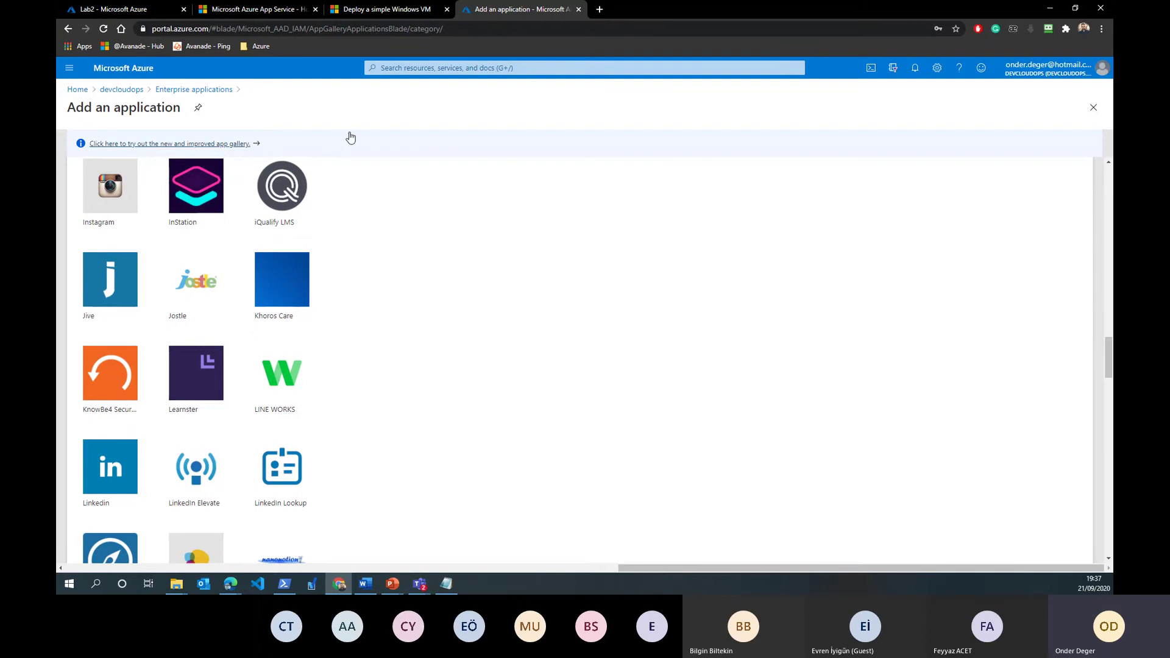
scroll(426, 280, down, 3)
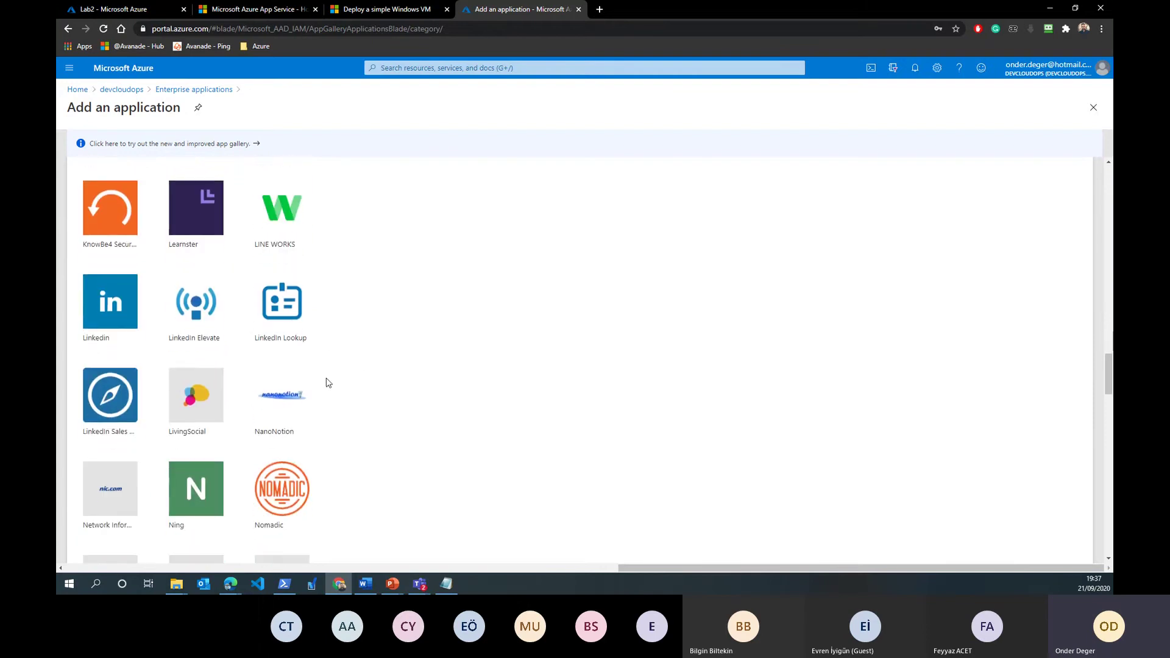
scroll(433, 314, down, 7)
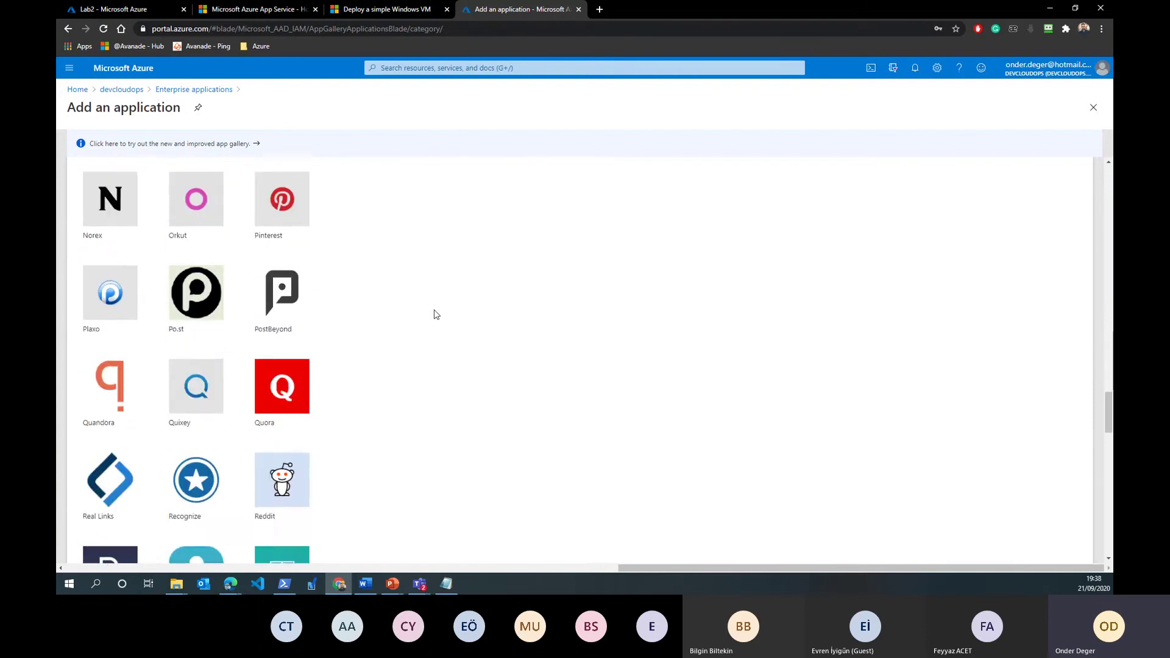
scroll(273, 351, up, 20)
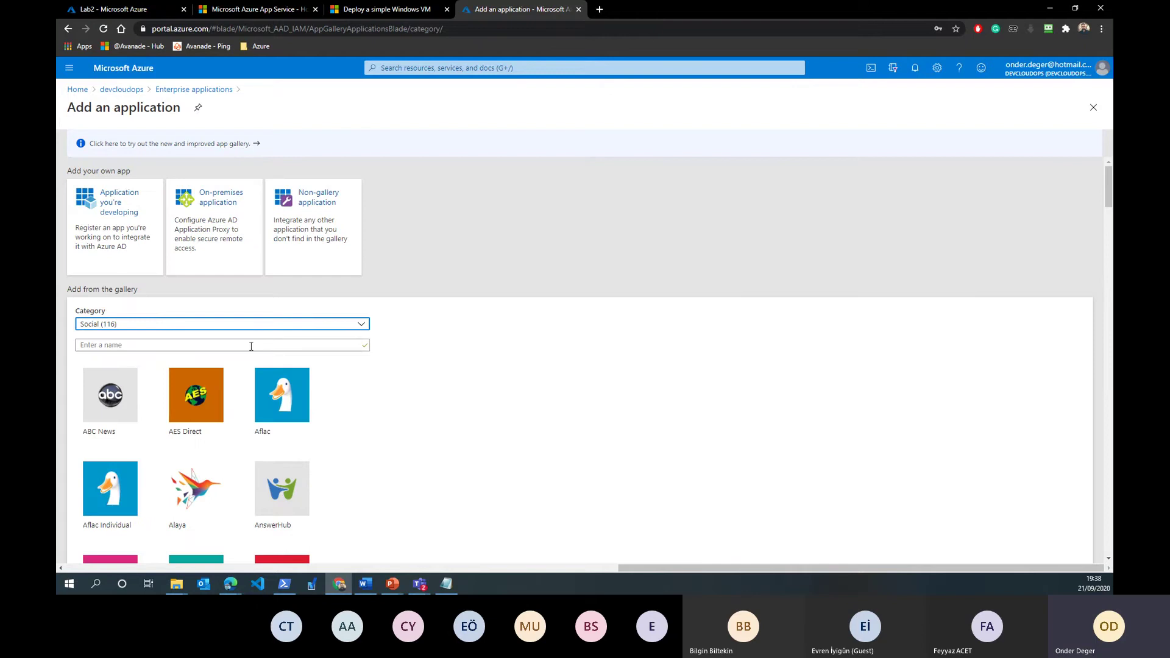
Reset the gallery's category filter to All and search the applications by name for "servicen" and "salesfo".
click(253, 329)
scroll(195, 110, up, 5)
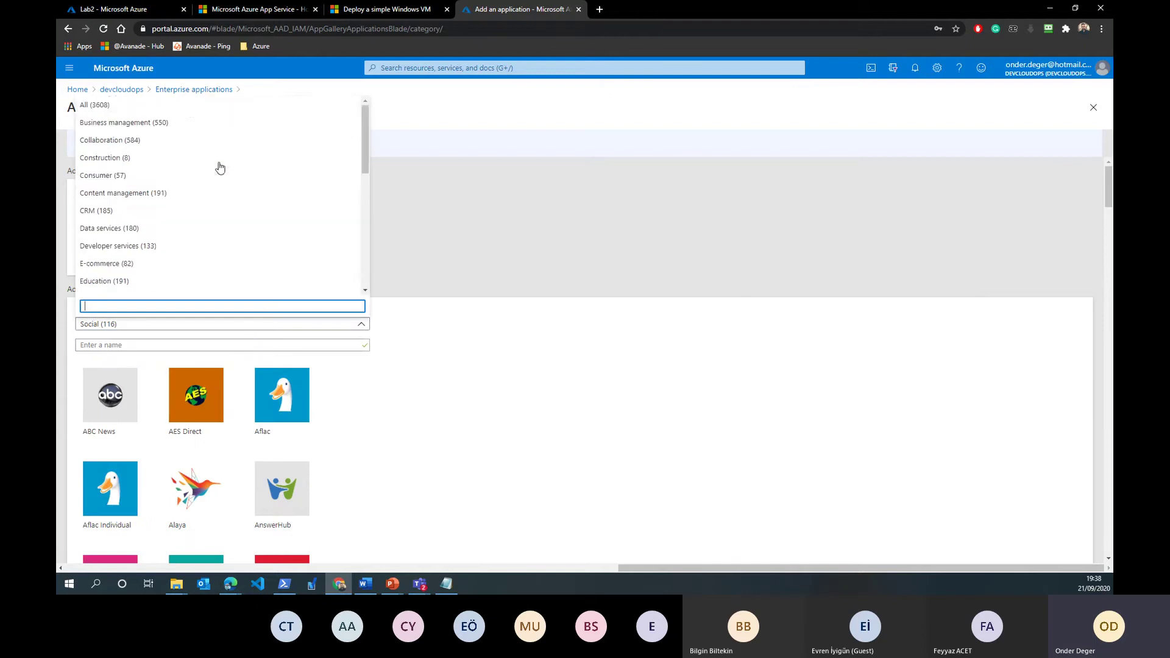
click(188, 105)
click(242, 342)
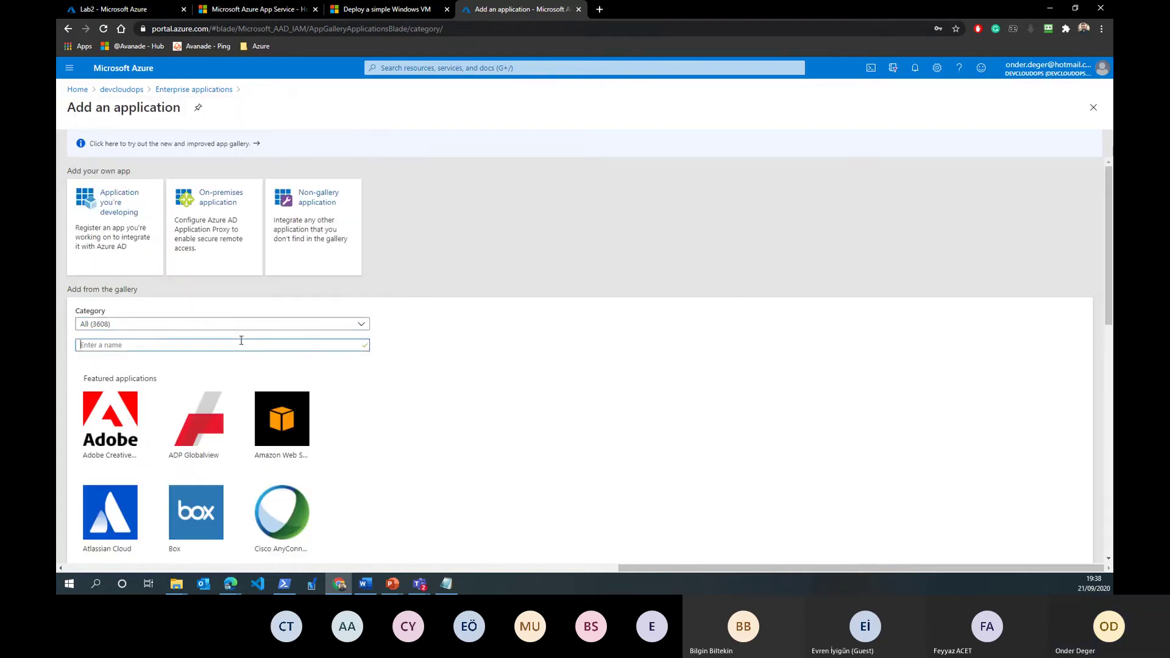
text(service)
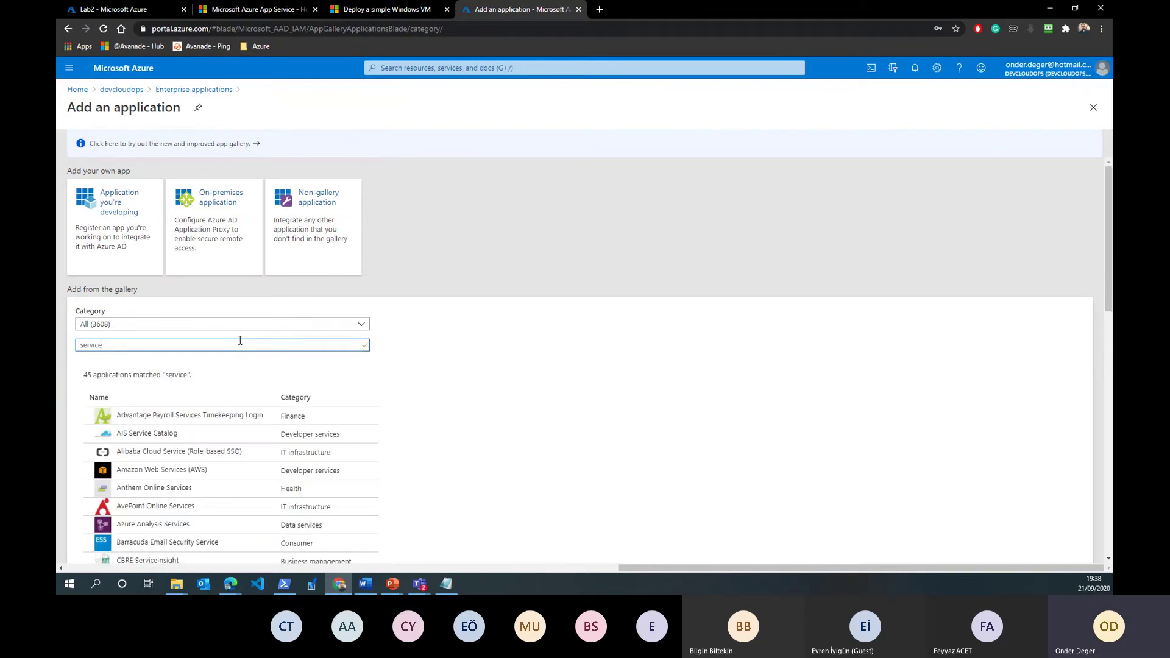
text(n)
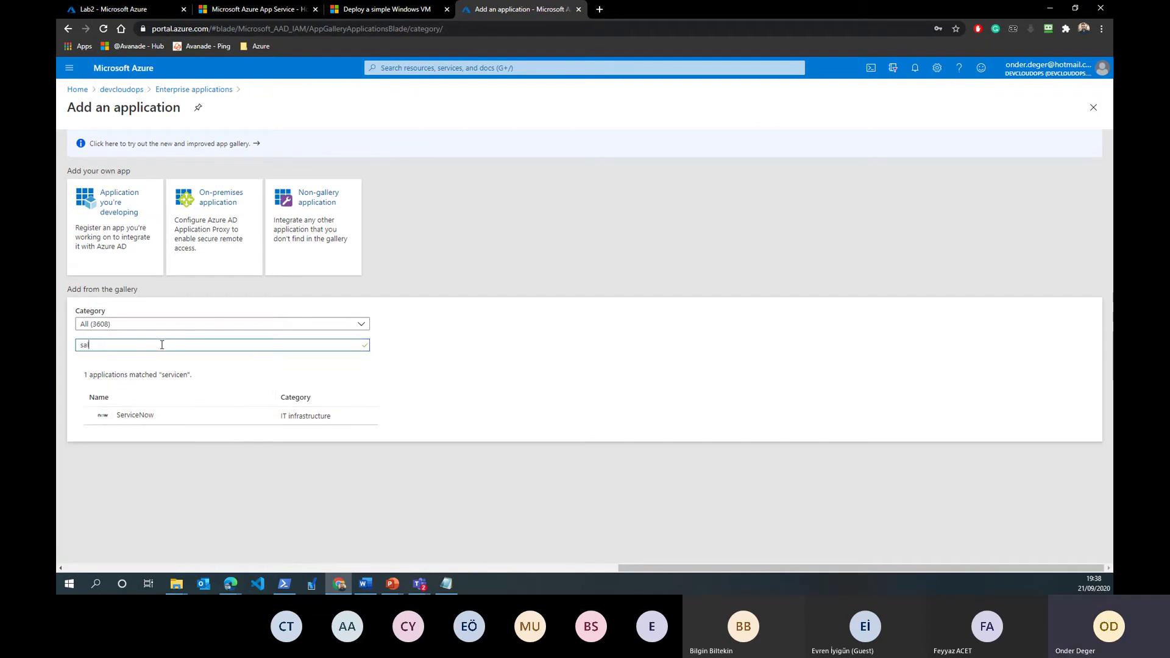
text(s)
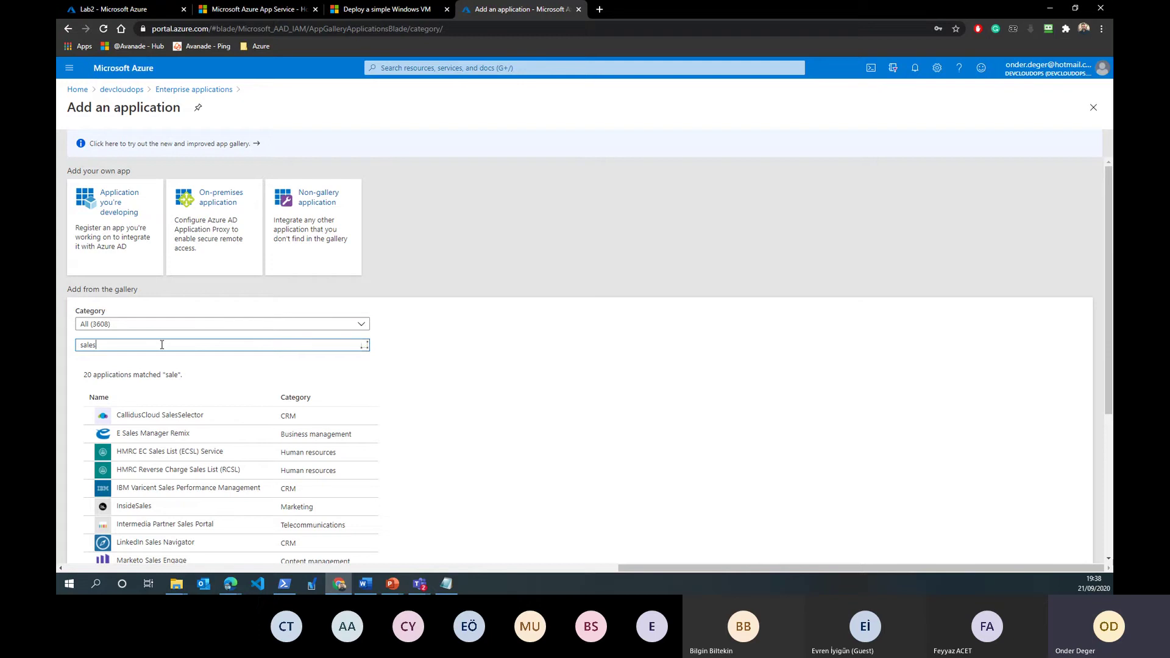
text(fo)
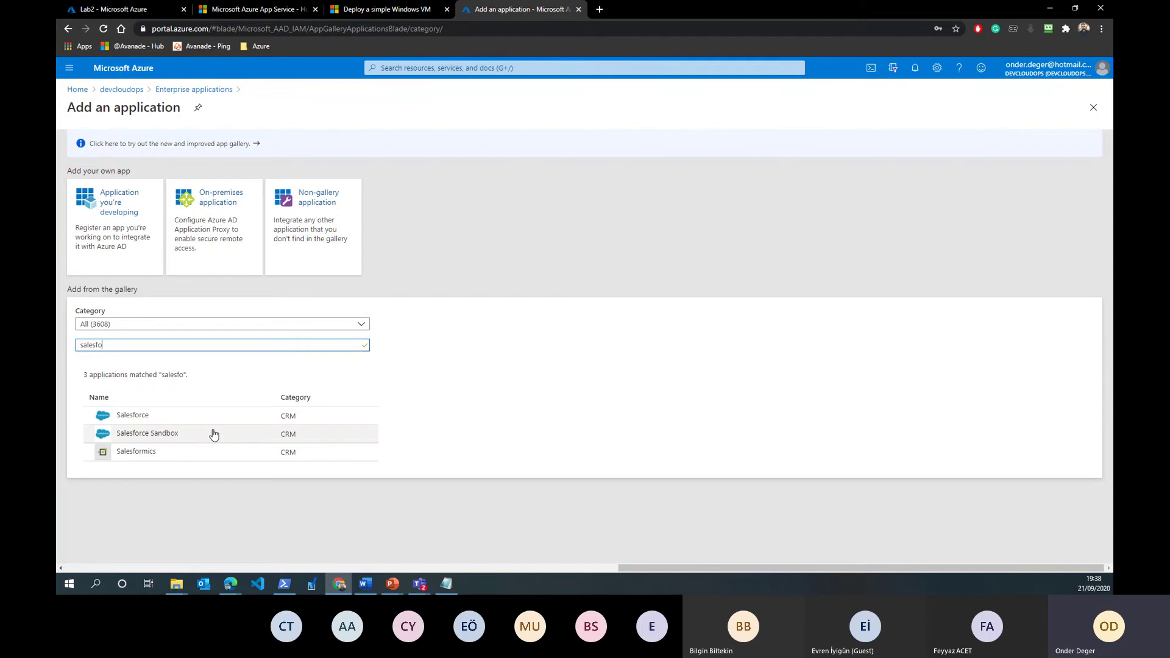
Open the user list of the devcloudops directory and highlight the principal name and display name of the last account.
click(122, 90)
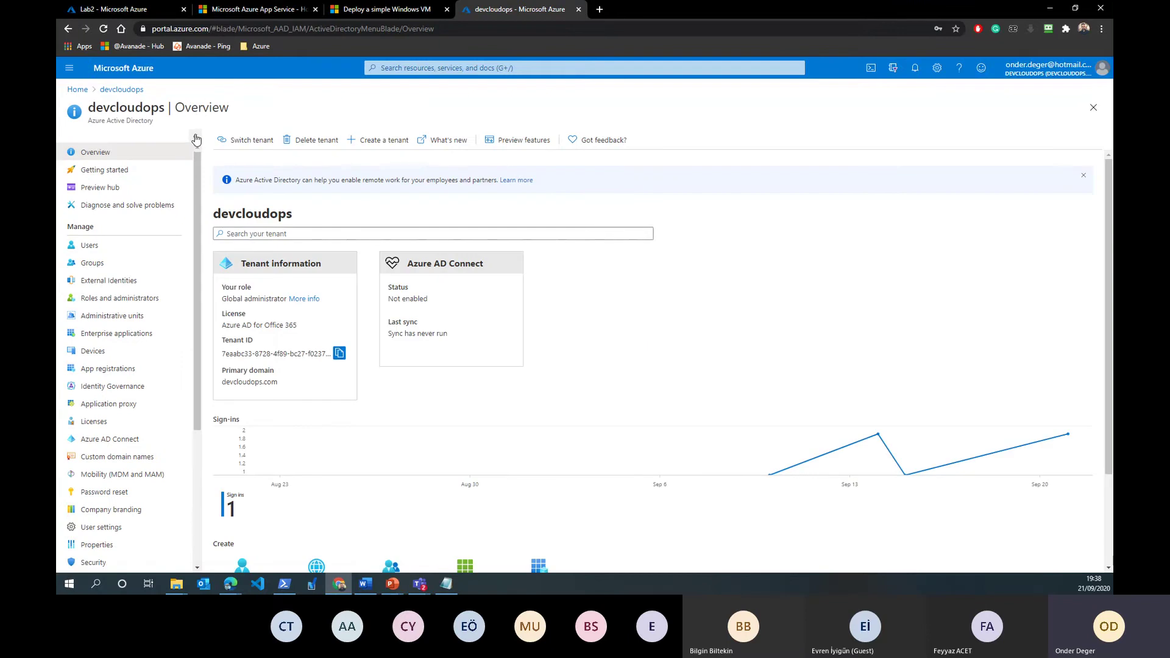
click(130, 242)
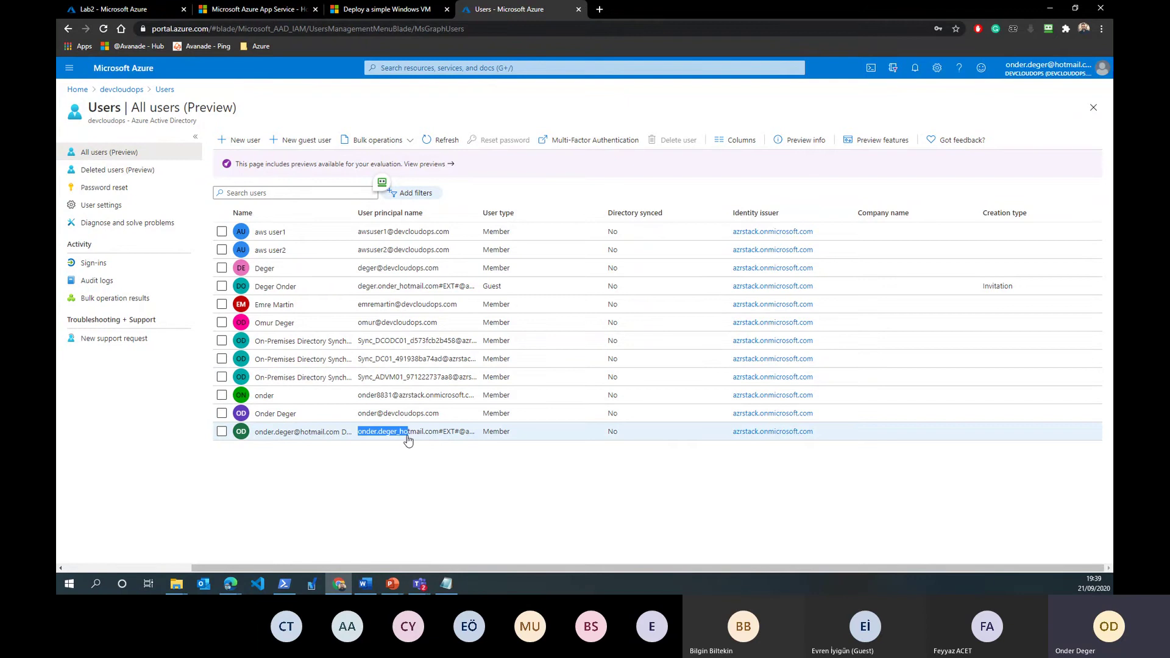
drag(407, 440, 439, 442)
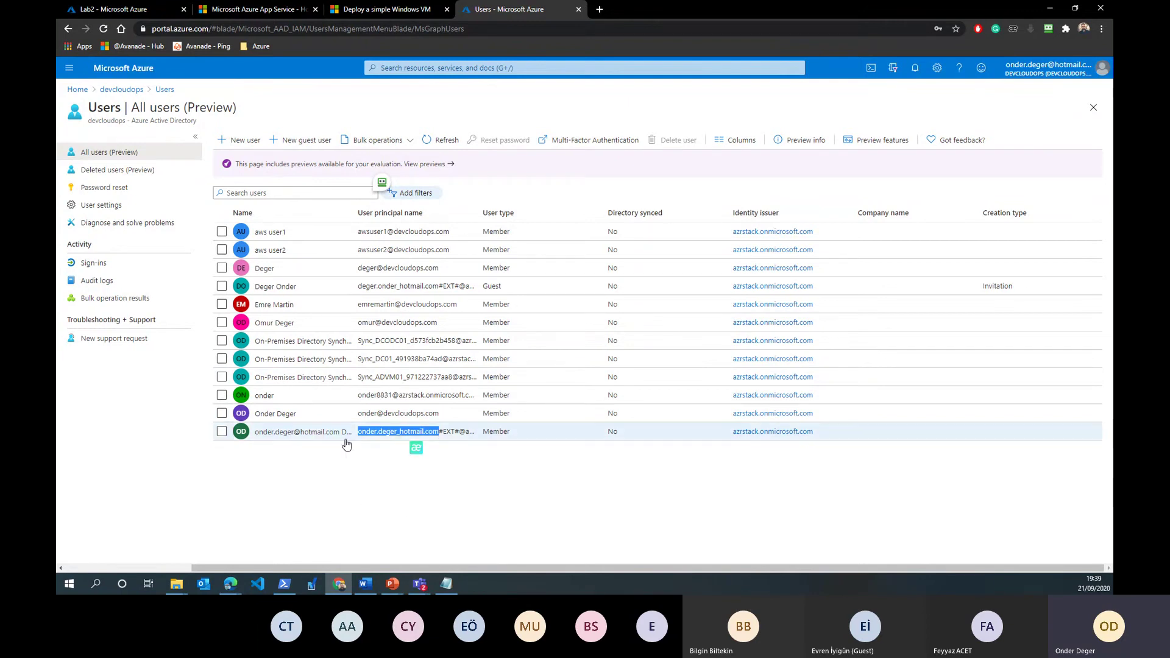
drag(339, 438, 251, 434)
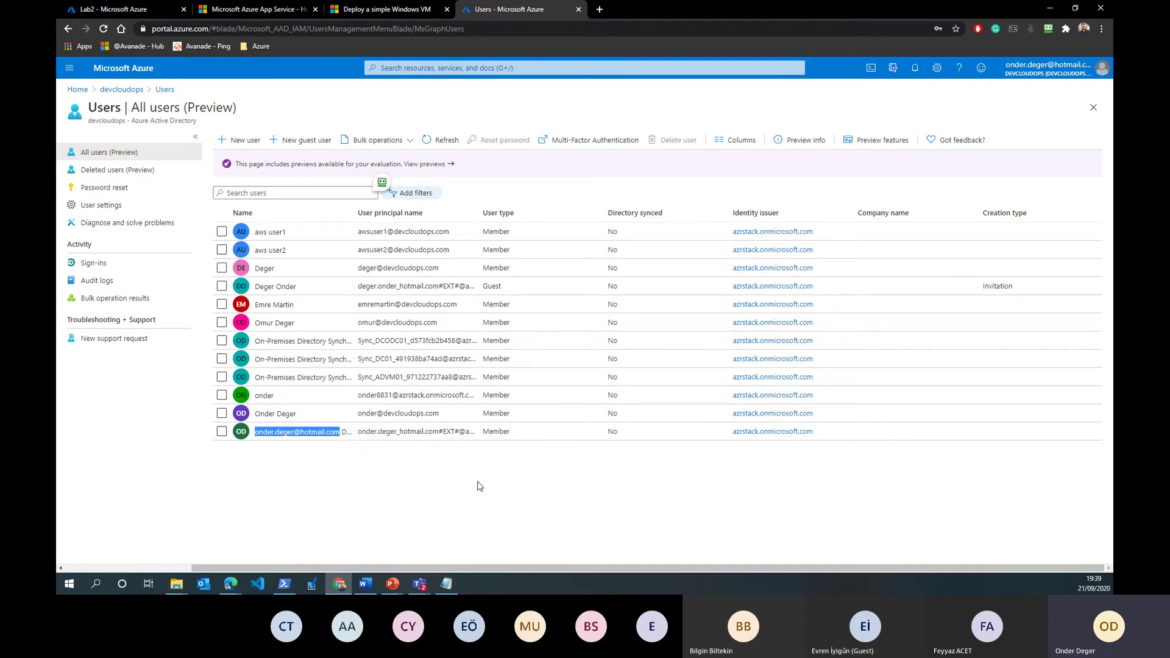
Switch to the AZ-900TR Microsoft Azure Fundamentals-03 presentation in PowerPoint and look through the slides following Azure Active Directory (AD).
mouse_move(393, 584)
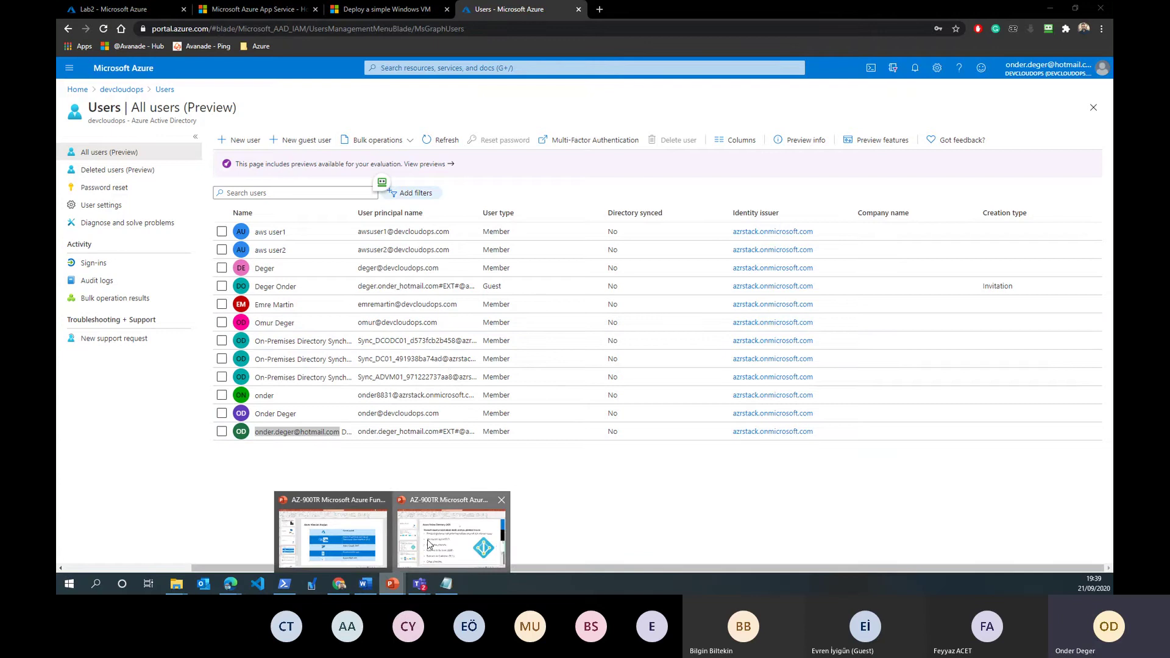
click(428, 545)
scroll(189, 392, down, 8)
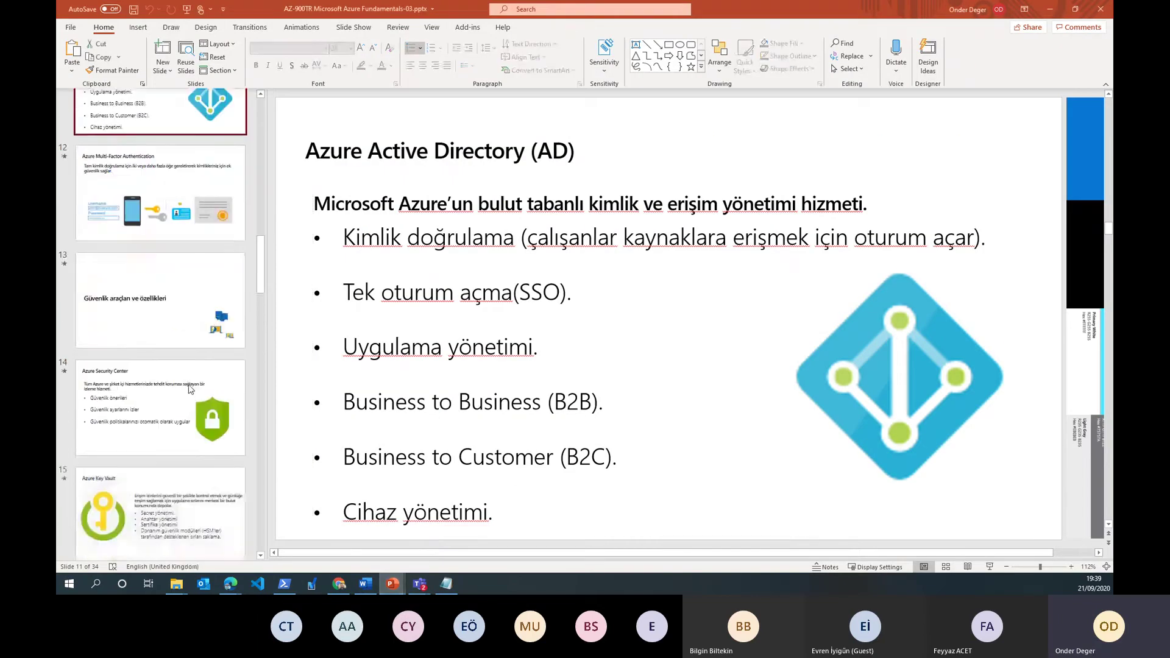
scroll(189, 393, down, 6)
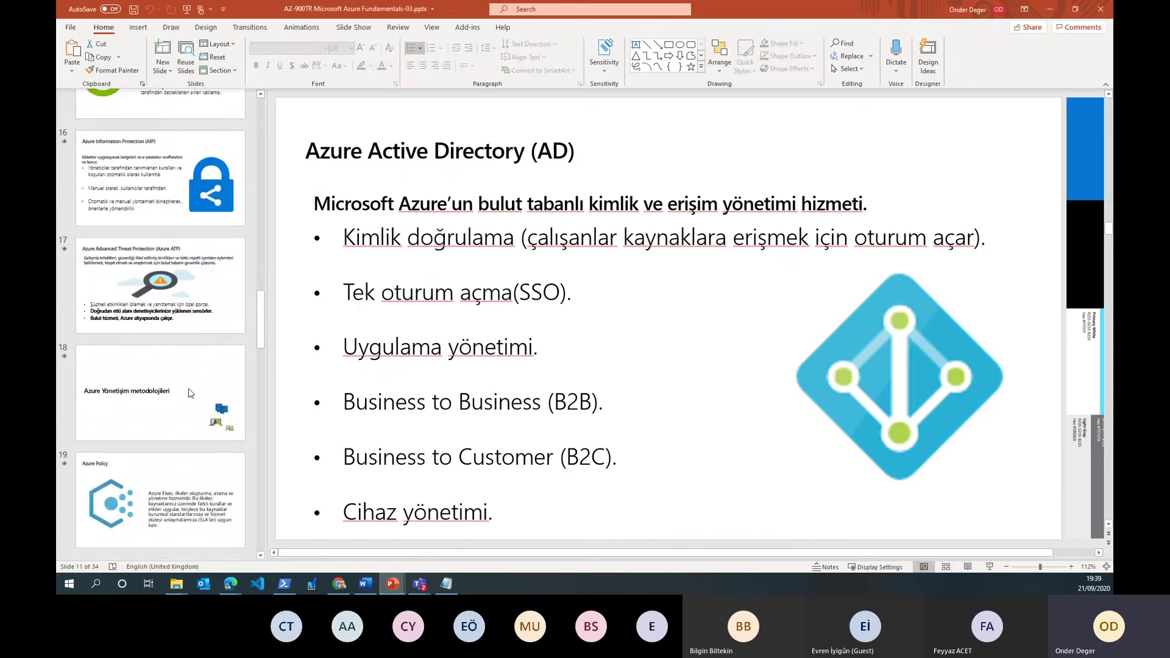
scroll(189, 397, down, 5)
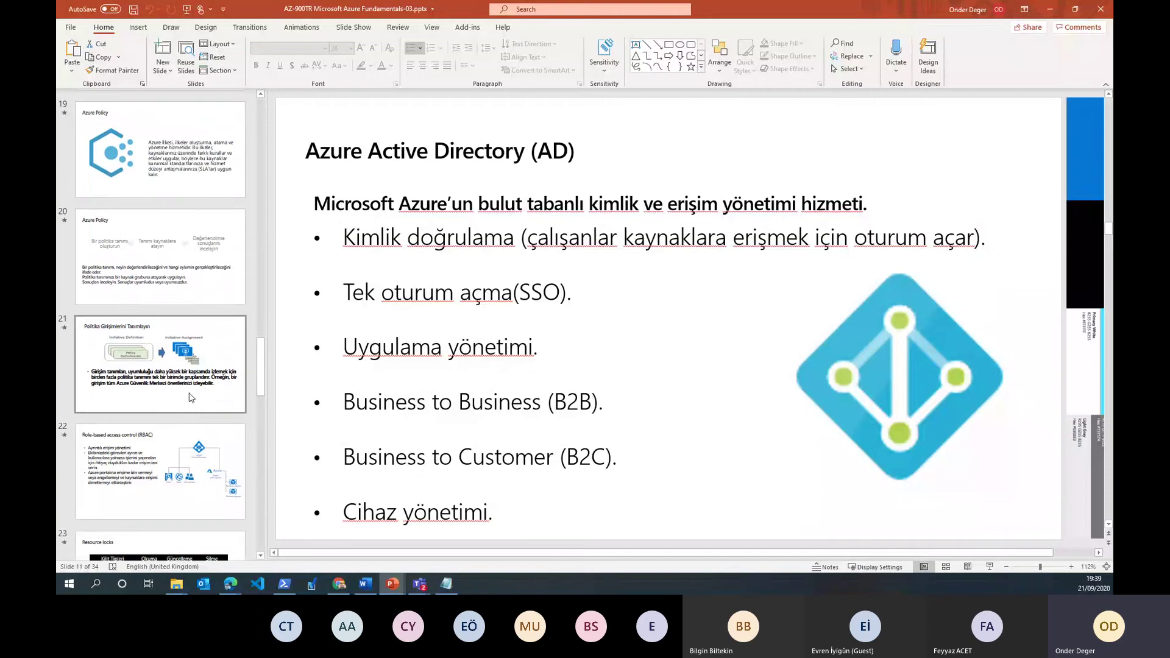
scroll(192, 397, down, 6)
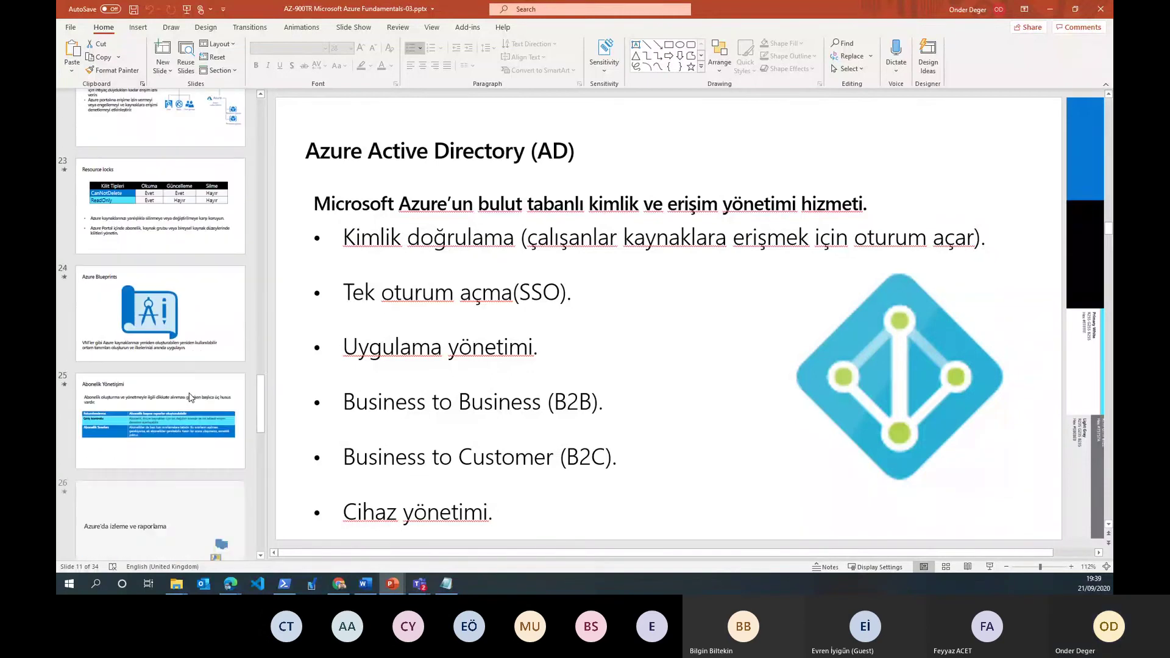
scroll(191, 397, down, 4)
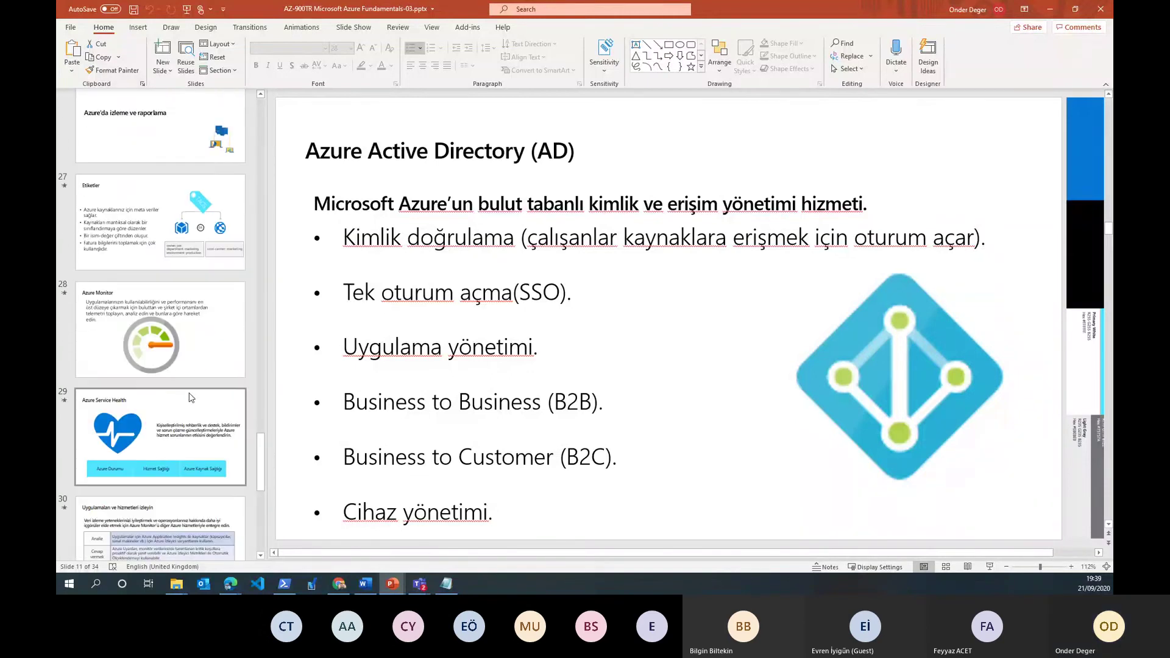
scroll(188, 397, down, 5)
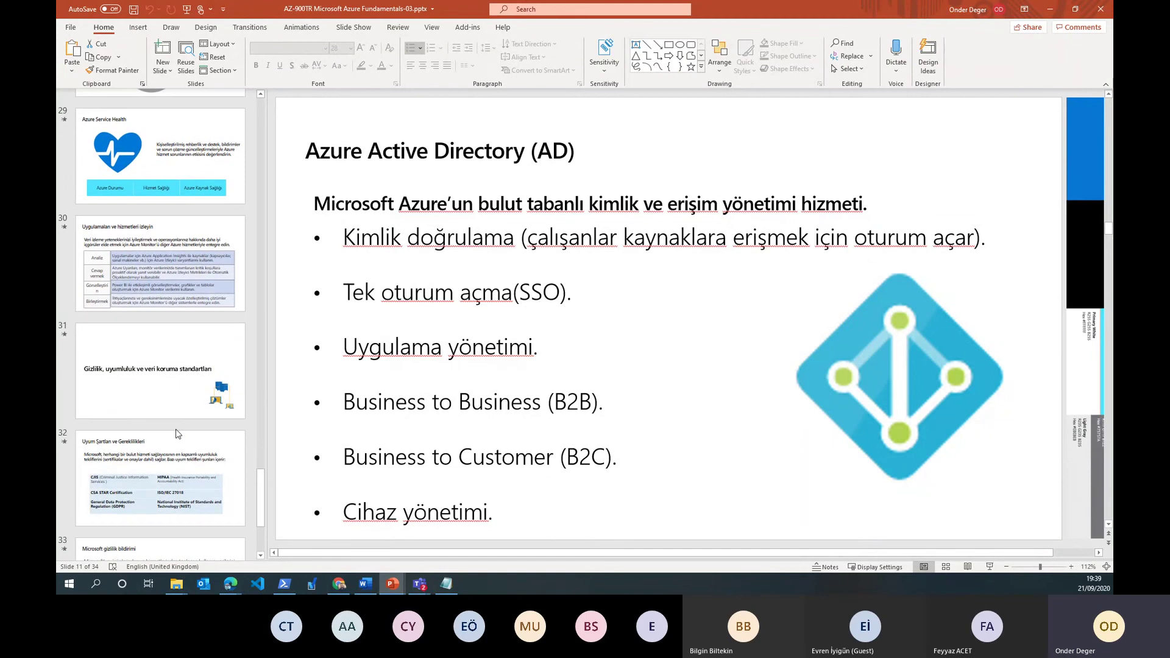
scroll(176, 434, up, 20)
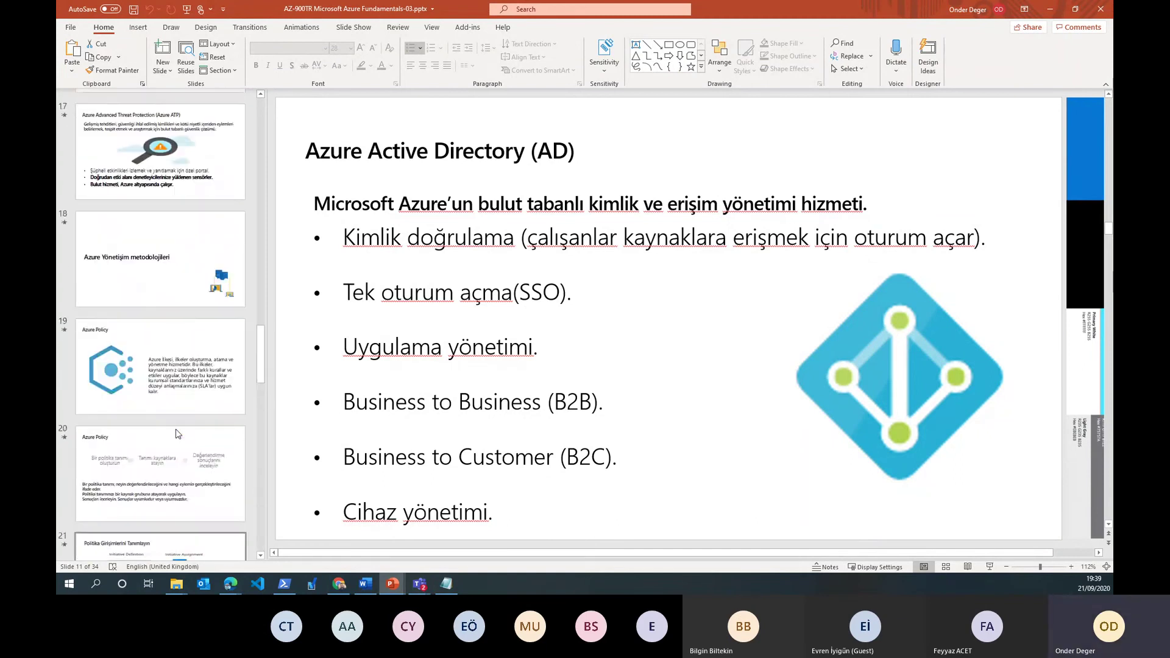
scroll(177, 434, up, 7)
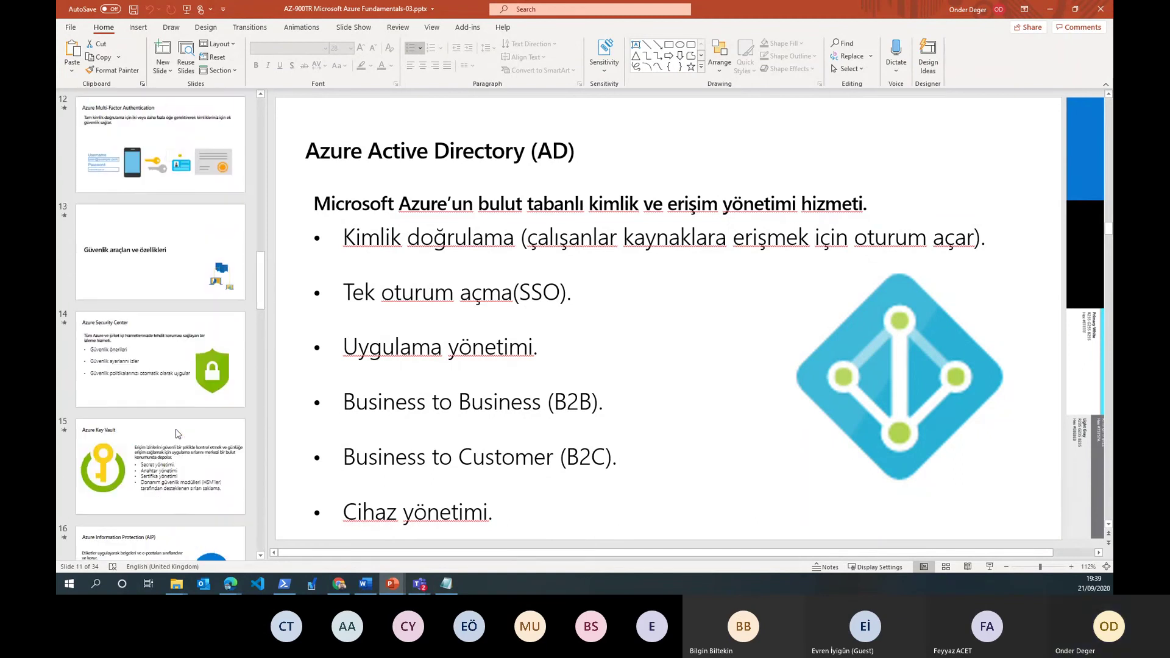
scroll(176, 434, up, 2)
Find and display slide 22, Role-based access control (RBAC), in the presentation.
scroll(177, 434, down, 5)
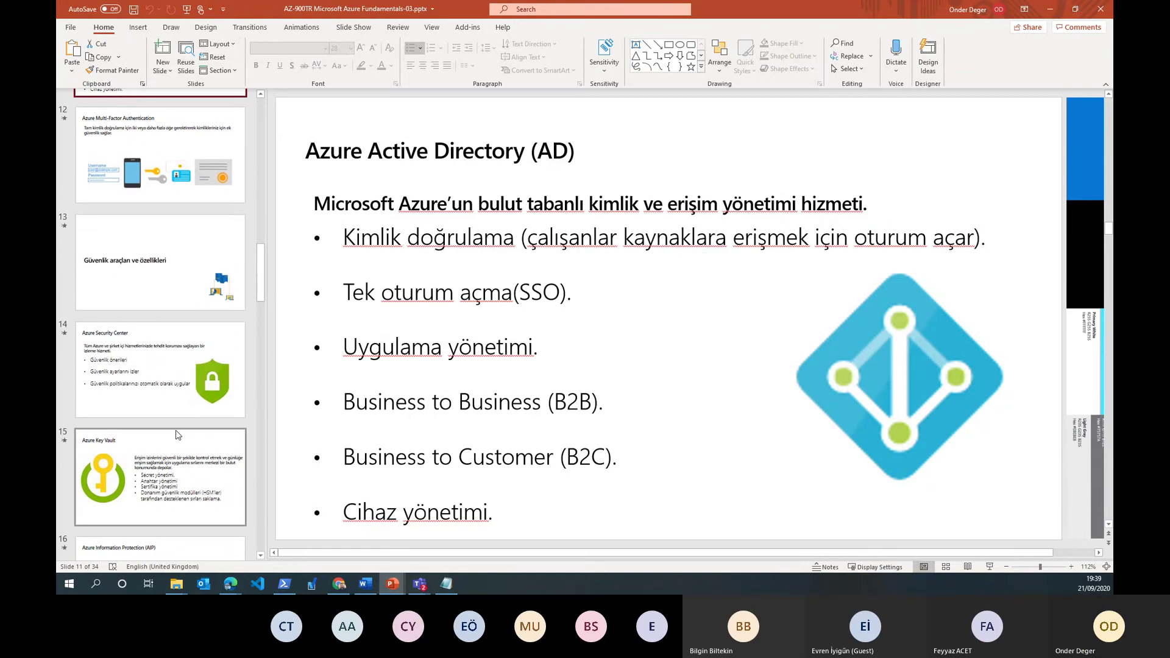
scroll(176, 434, down, 5)
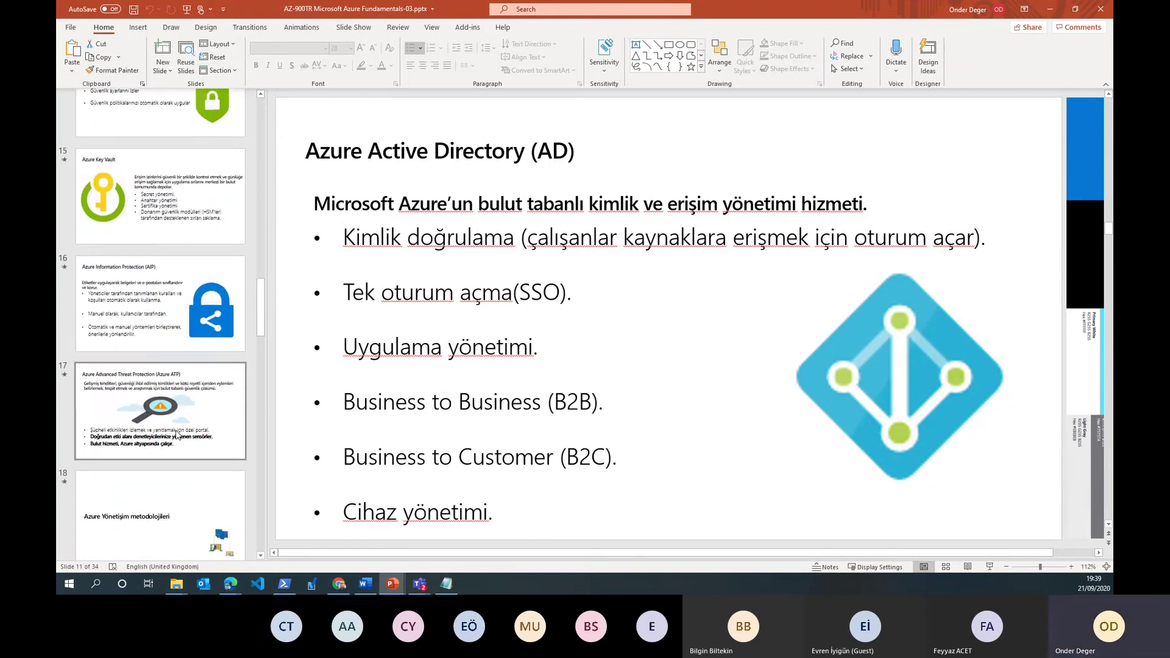
scroll(178, 434, down, 2)
scroll(178, 434, down, 5)
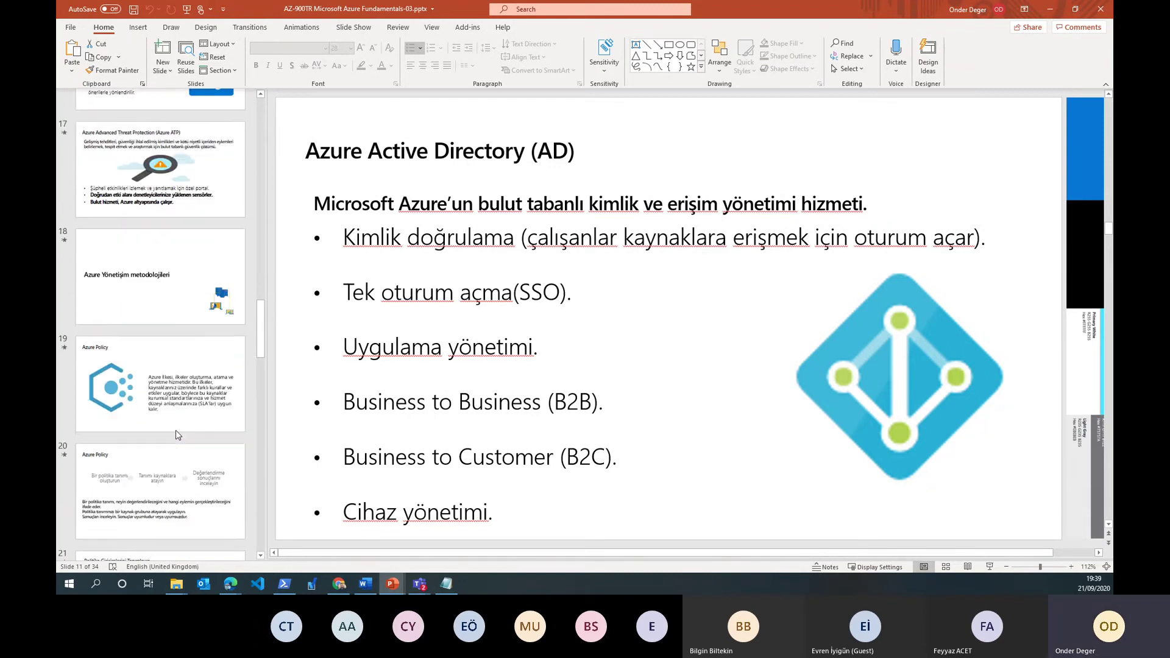
scroll(177, 434, down, 1)
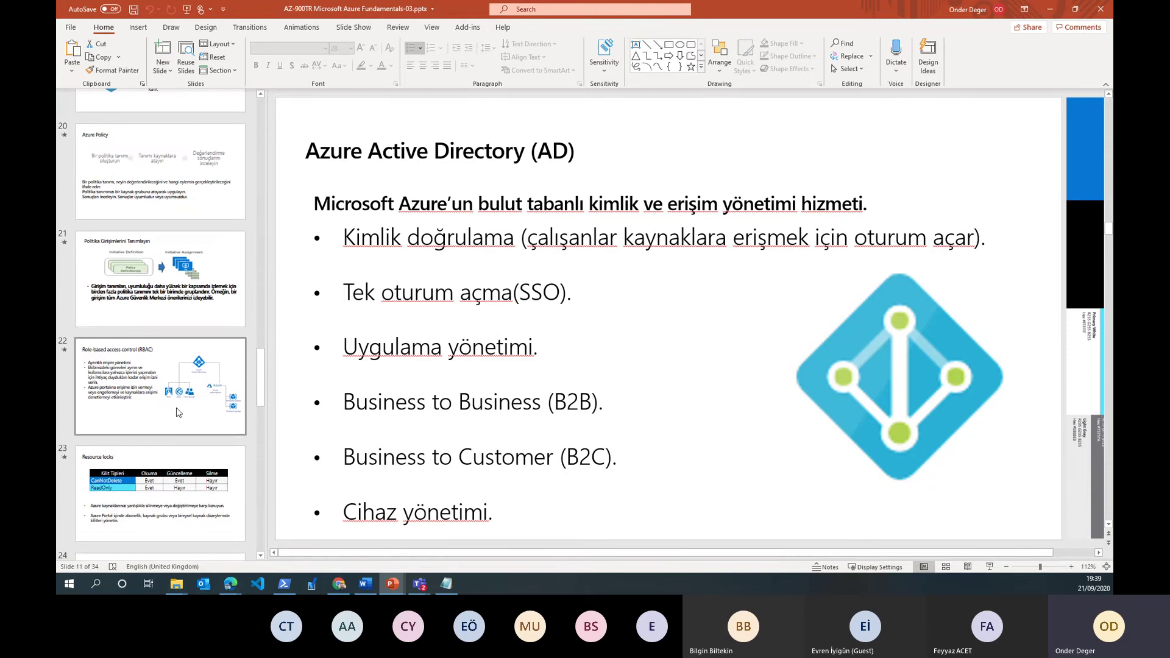
click(175, 385)
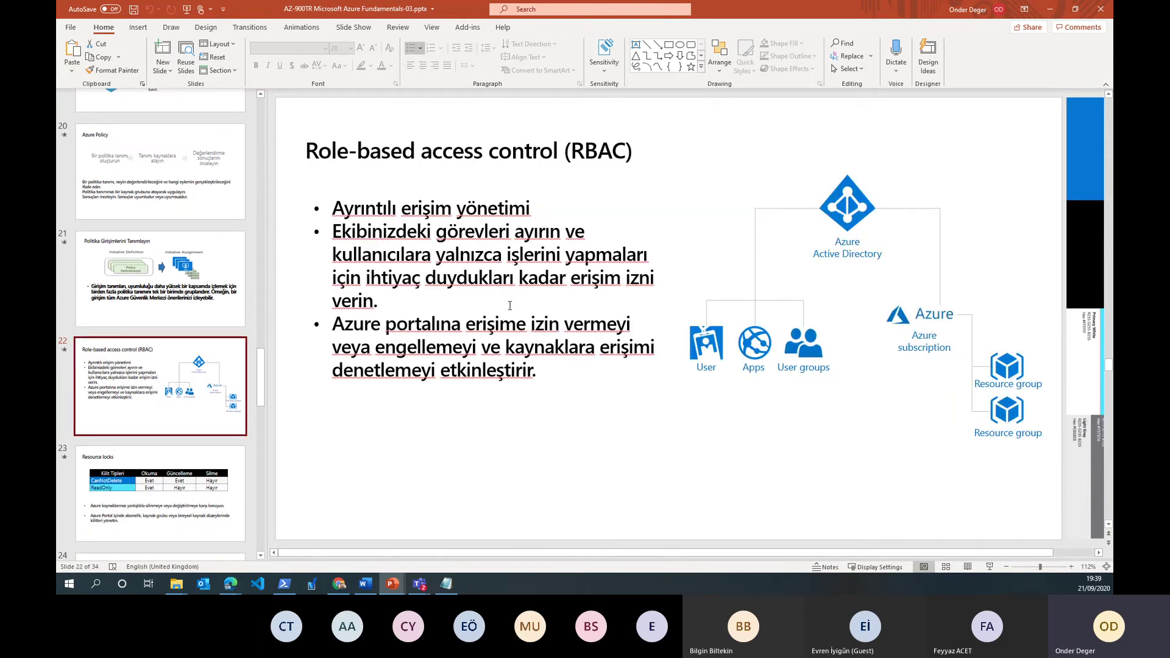
Minimize the presentation to return to the Azure portal, search for "subs" and open the Subscriptions service.
click(1048, 11)
click(490, 68)
text(s)
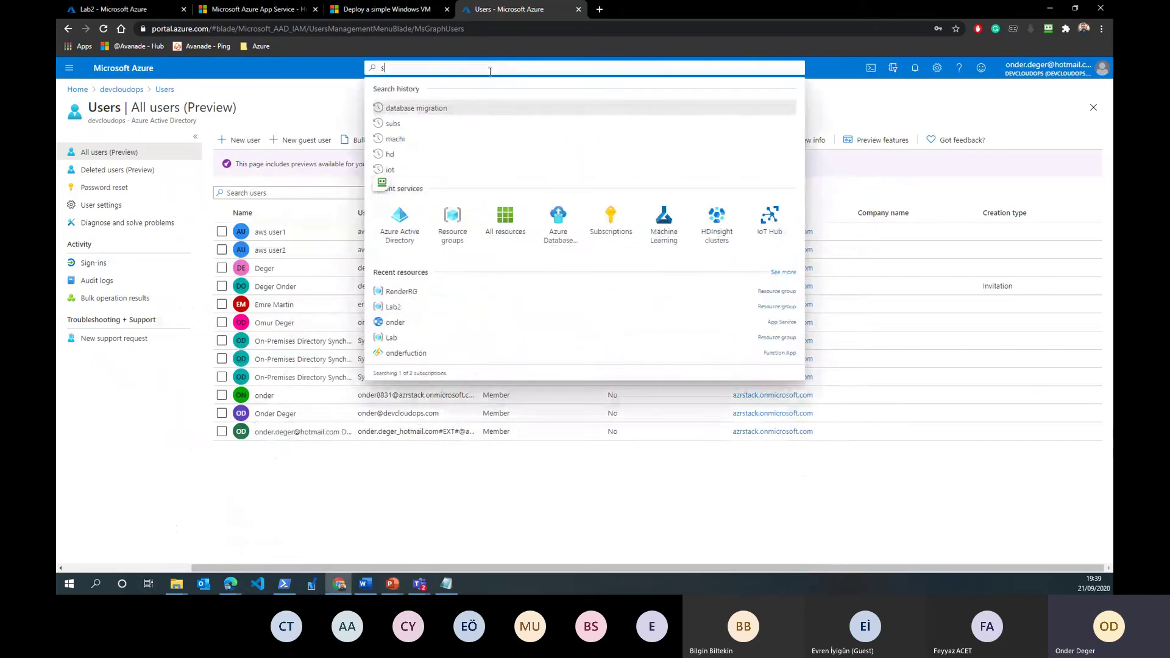
text(y)
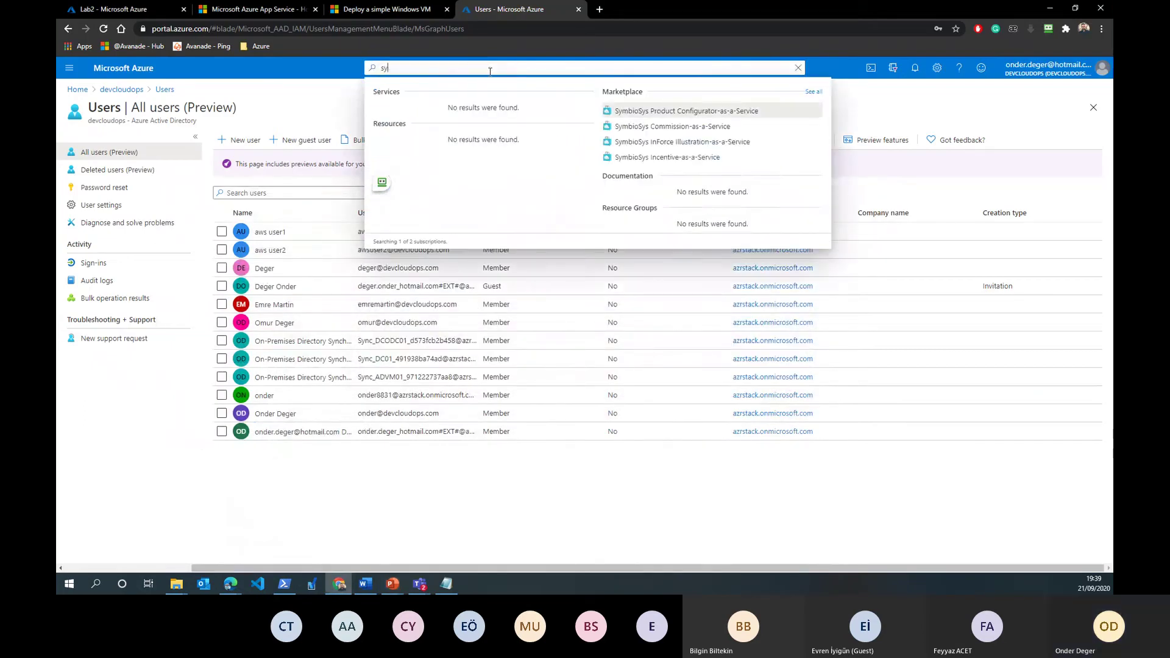
key(BackSpace)
text(ubs)
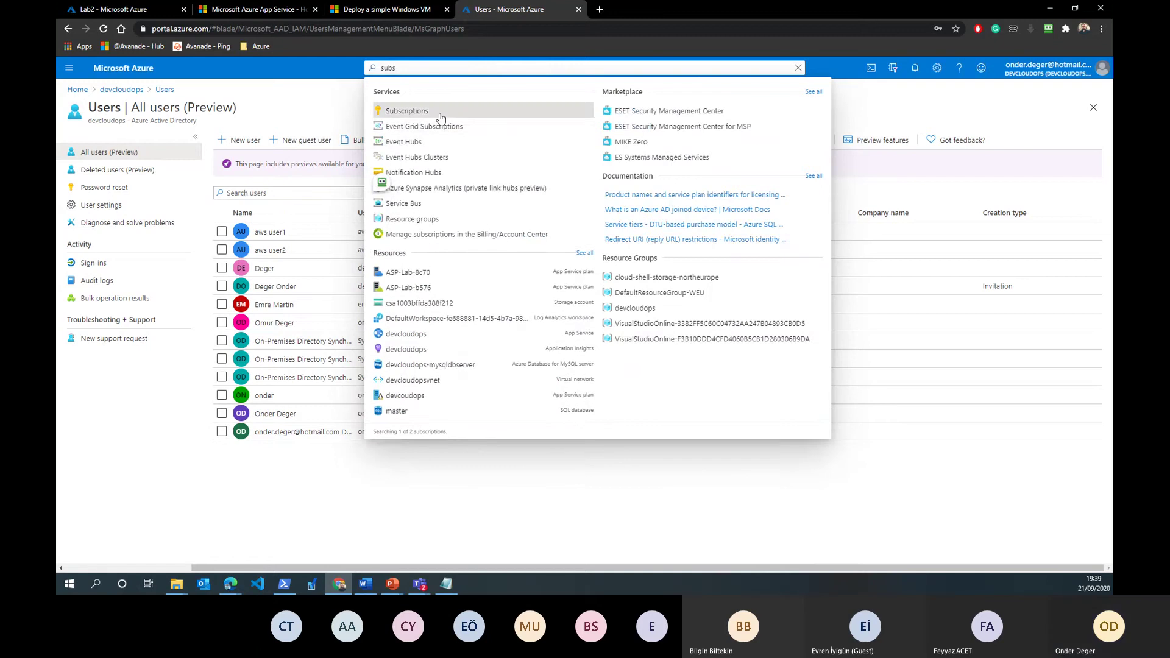
click(441, 113)
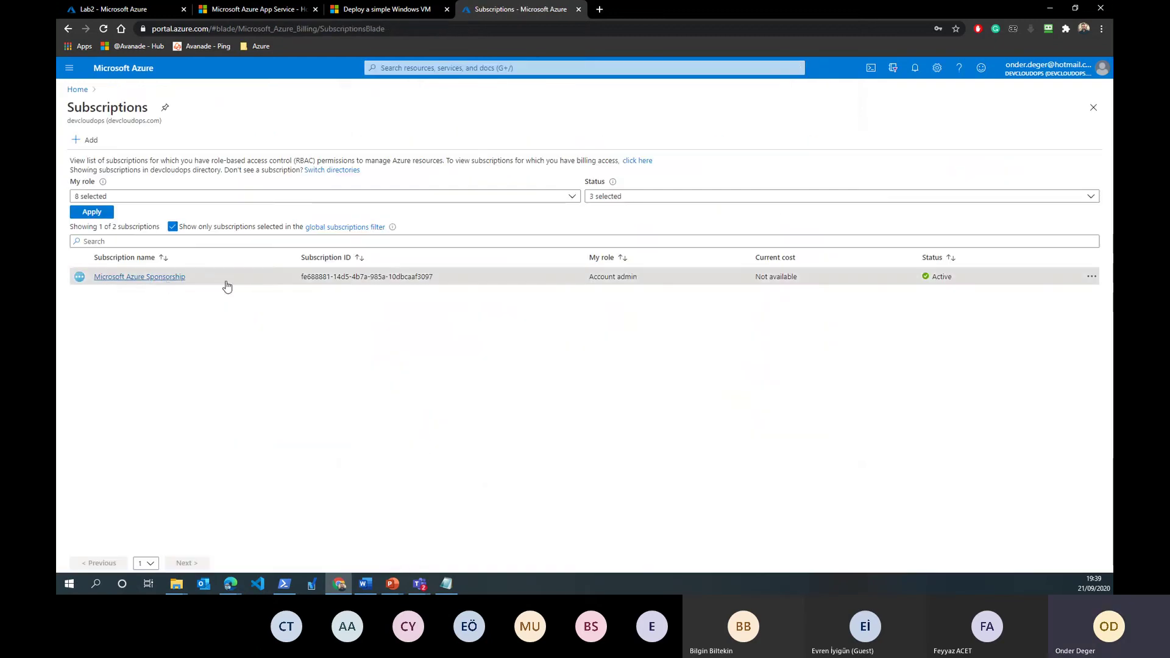
Open the Microsoft Azure Sponsorship subscription's access control role assignments and look through the apps, groups and users listed under each role.
click(177, 278)
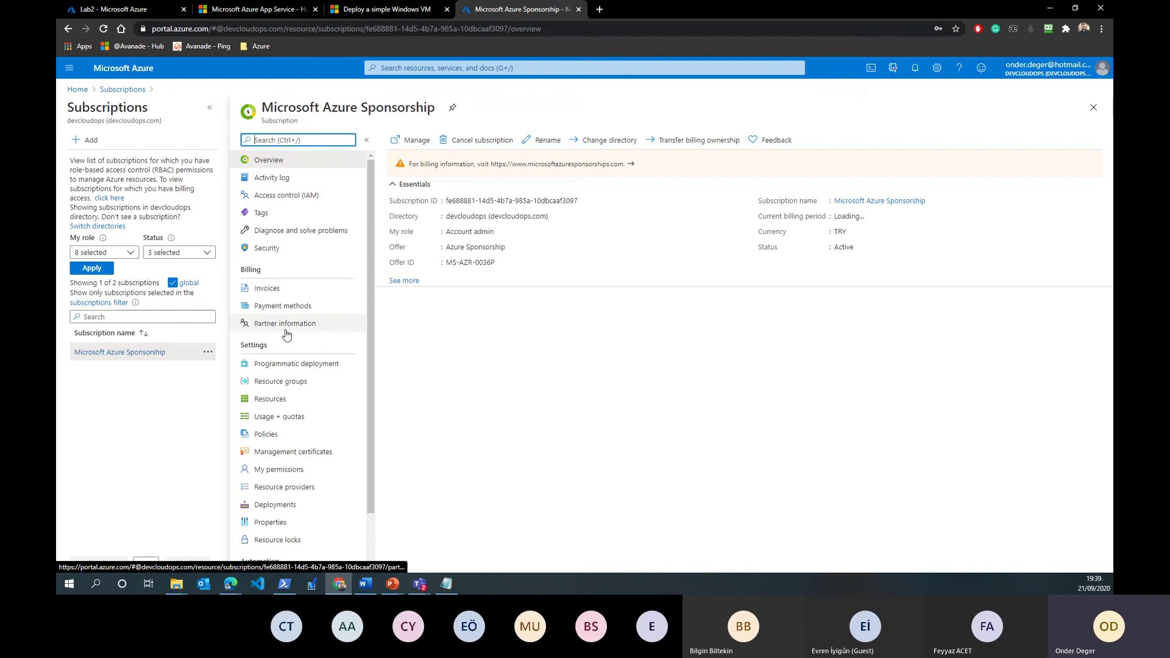
click(298, 198)
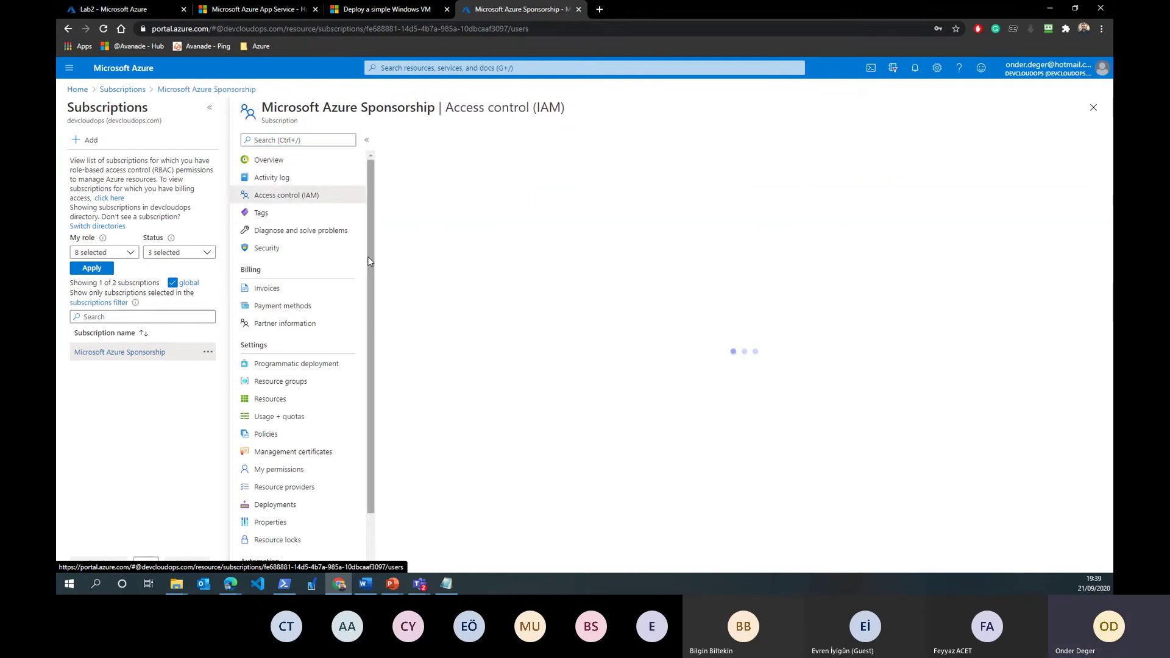
click(477, 169)
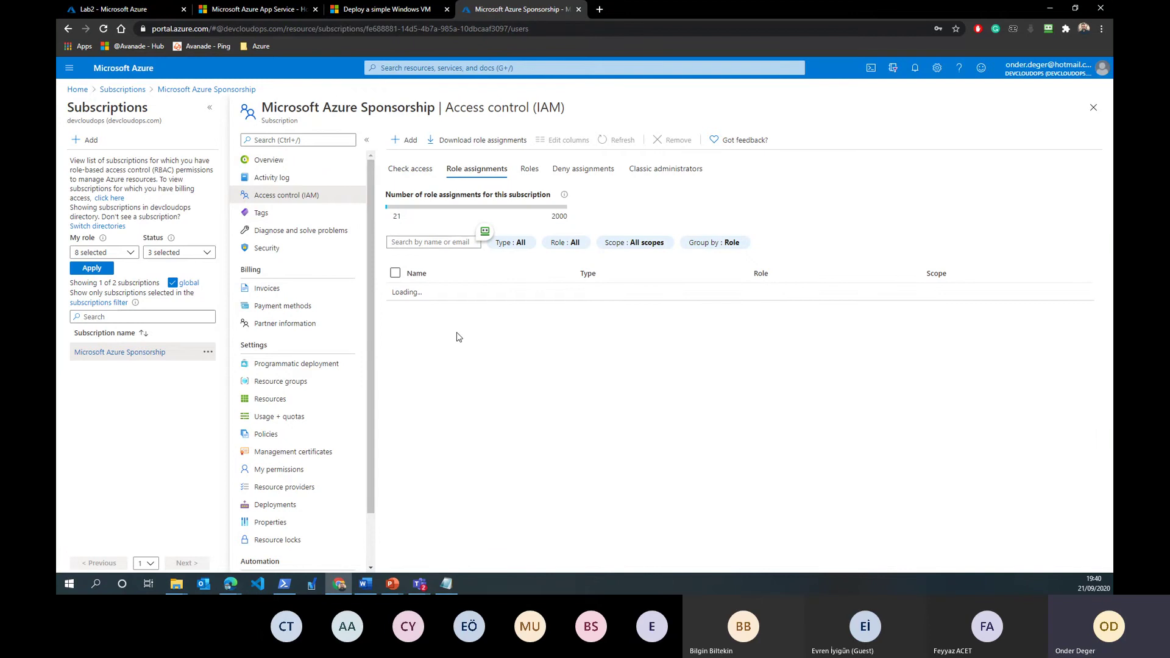
scroll(465, 340, down, 10)
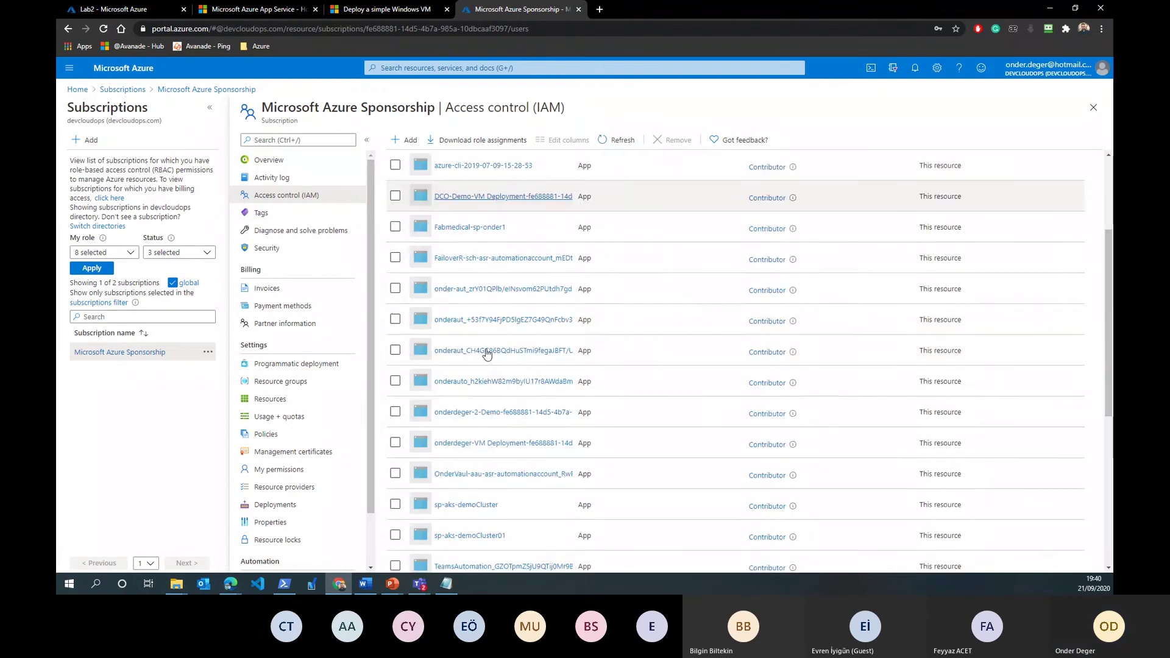
scroll(487, 356, down, 3)
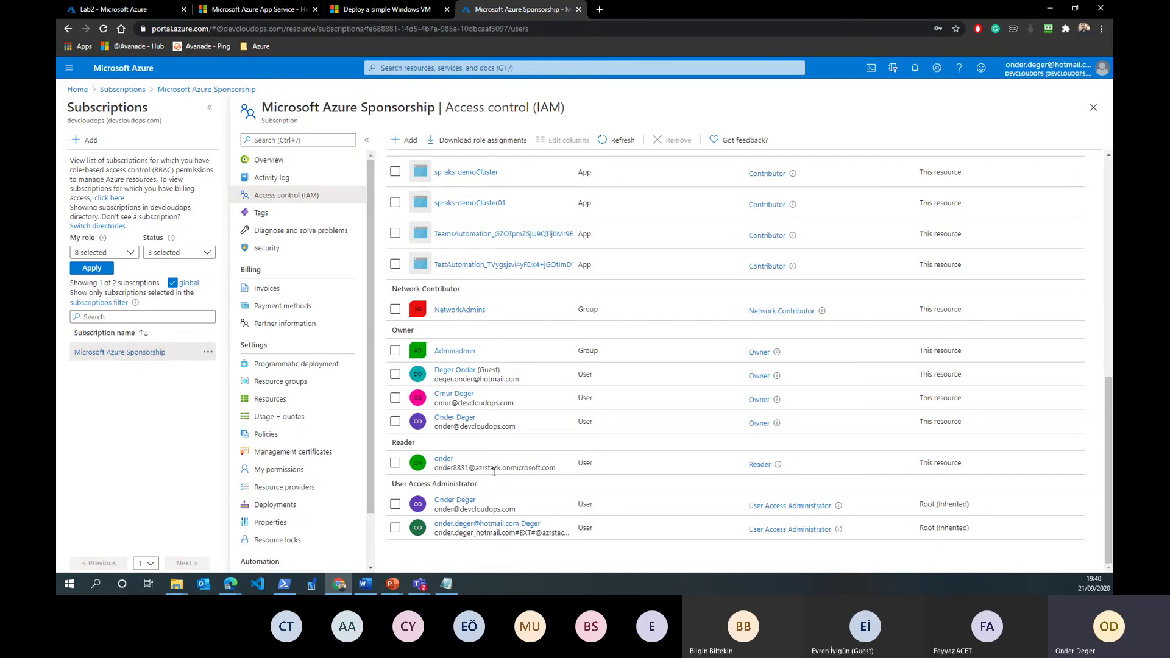
scroll(531, 451, up, 10)
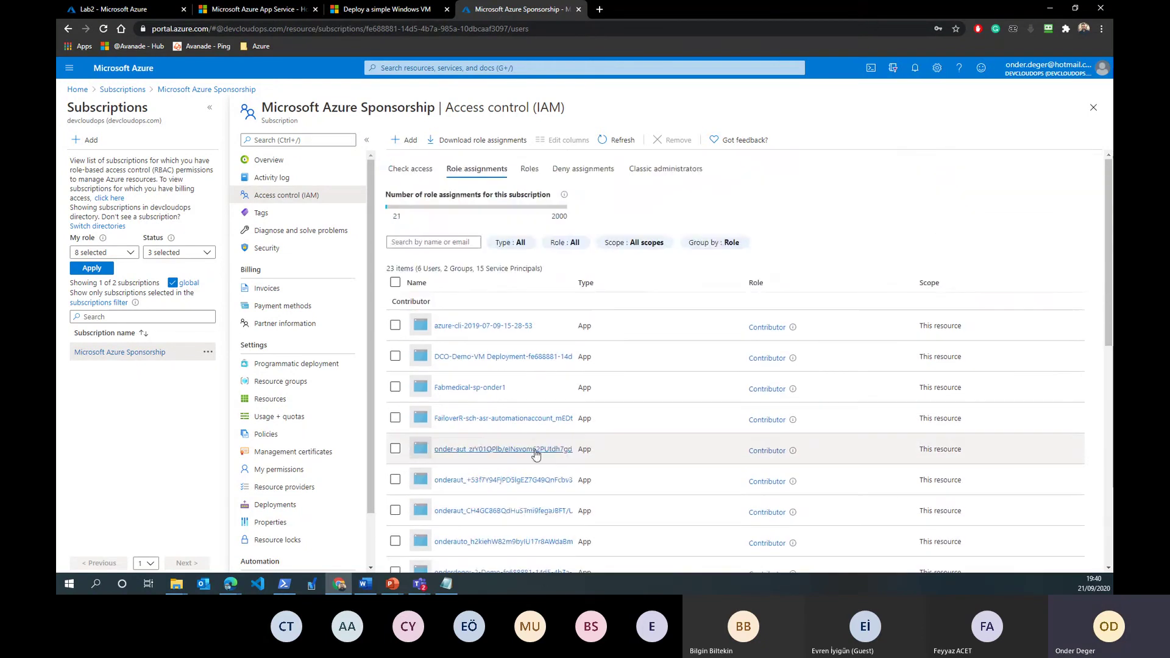
Open the Adminadmin group from the Owner role assignments and display its direct members.
scroll(536, 457, down, 10)
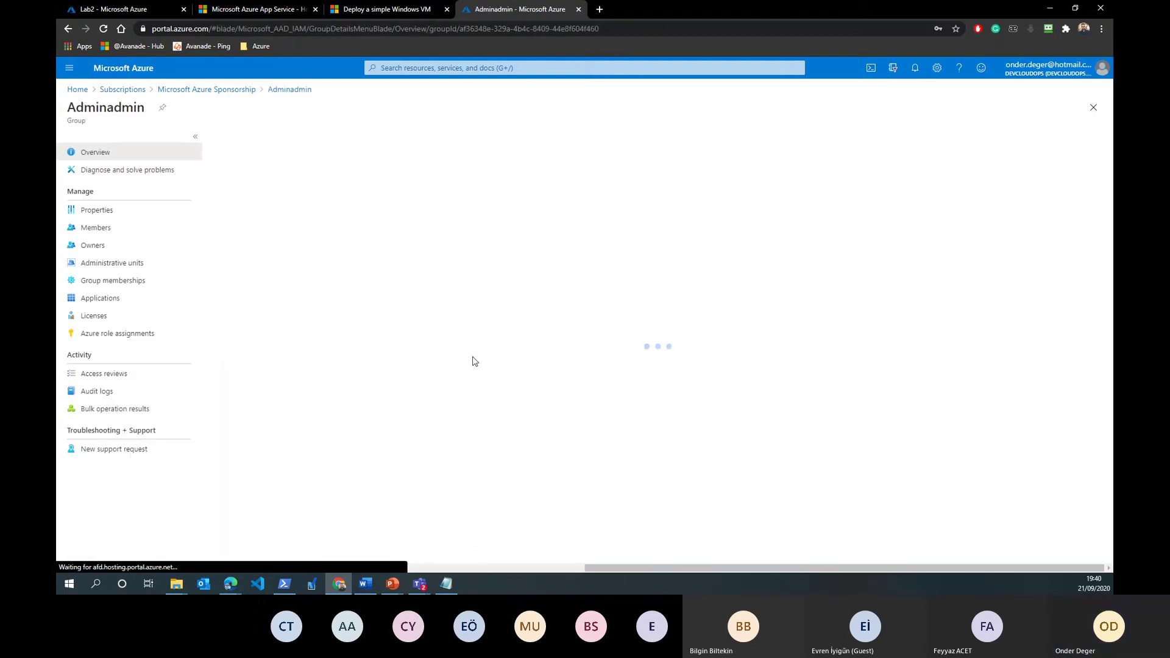
click(126, 229)
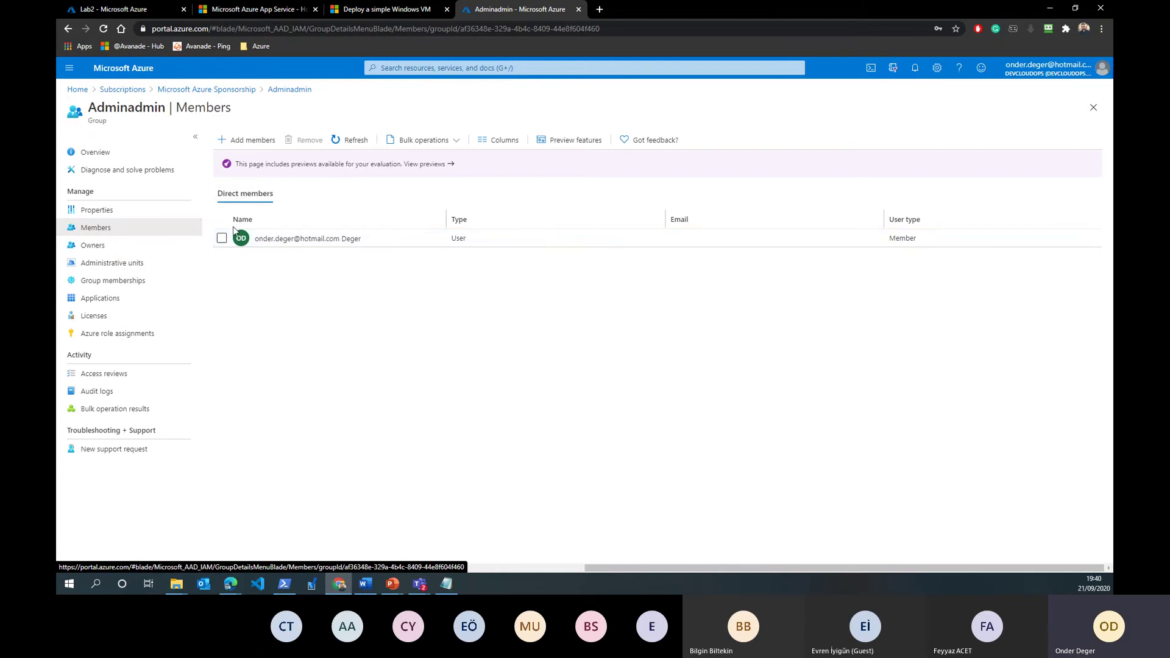
triple_click(364, 255)
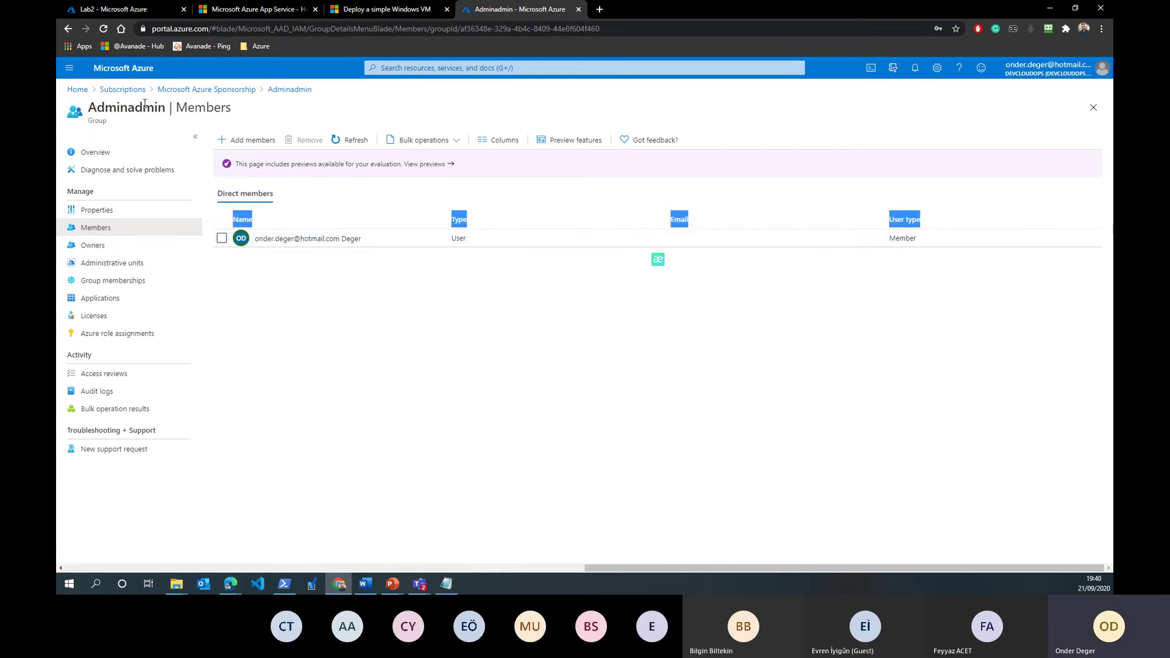